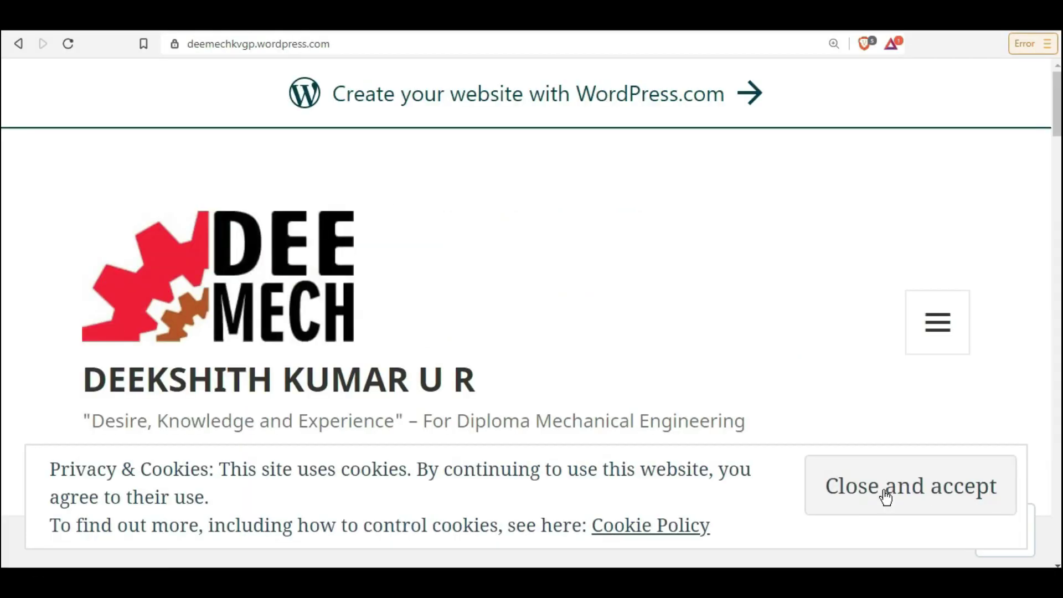
Create a new desktop folder named KNUCKLE JOINT ASSEMBLY
click(886, 497)
click(938, 323)
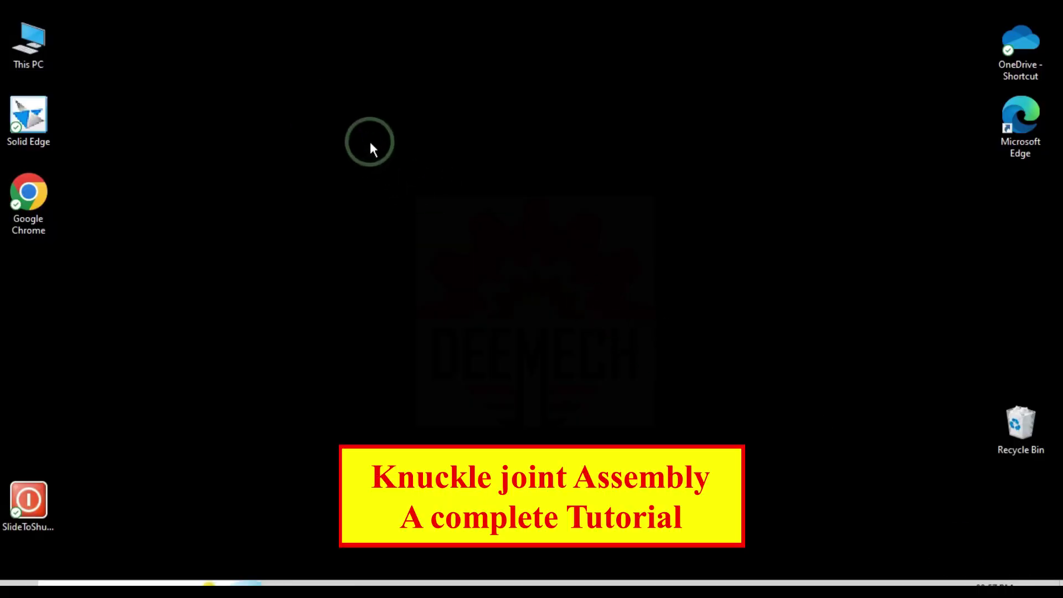
right_click(370, 145)
mouse_move(235, 526)
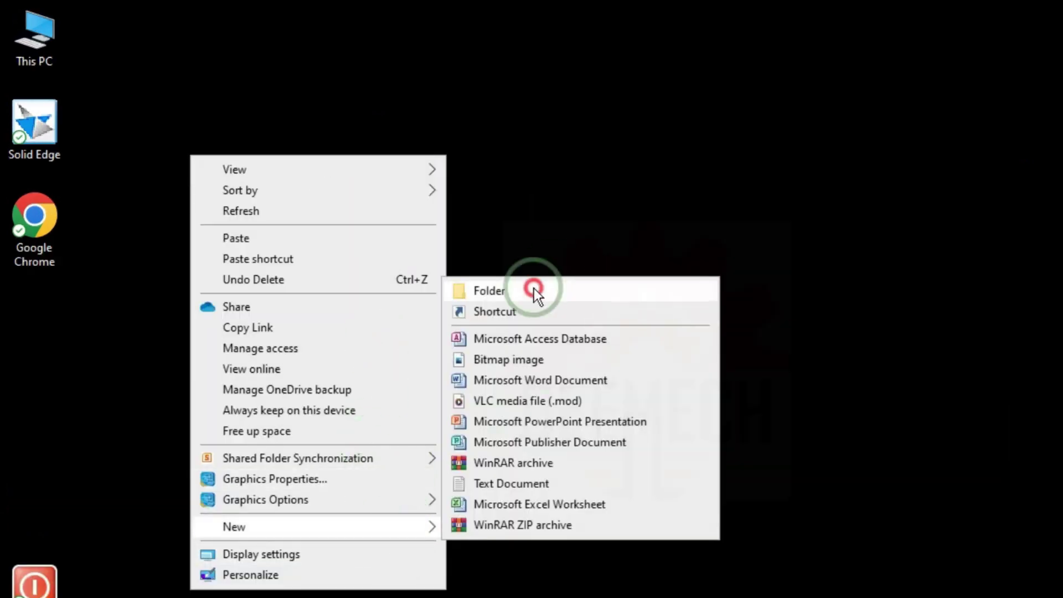
click(533, 290)
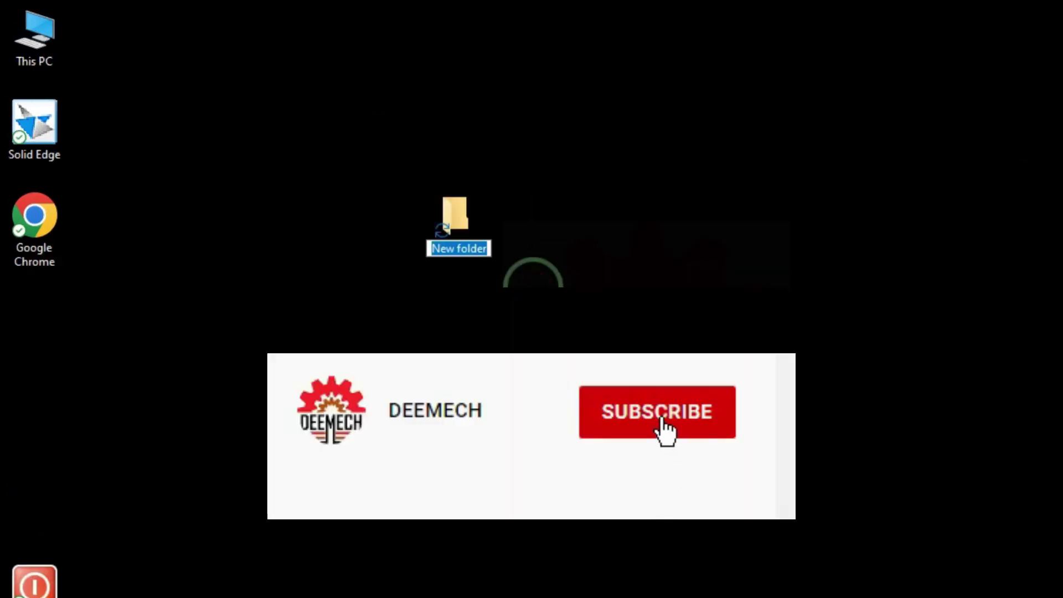
text(KNUCKLE)
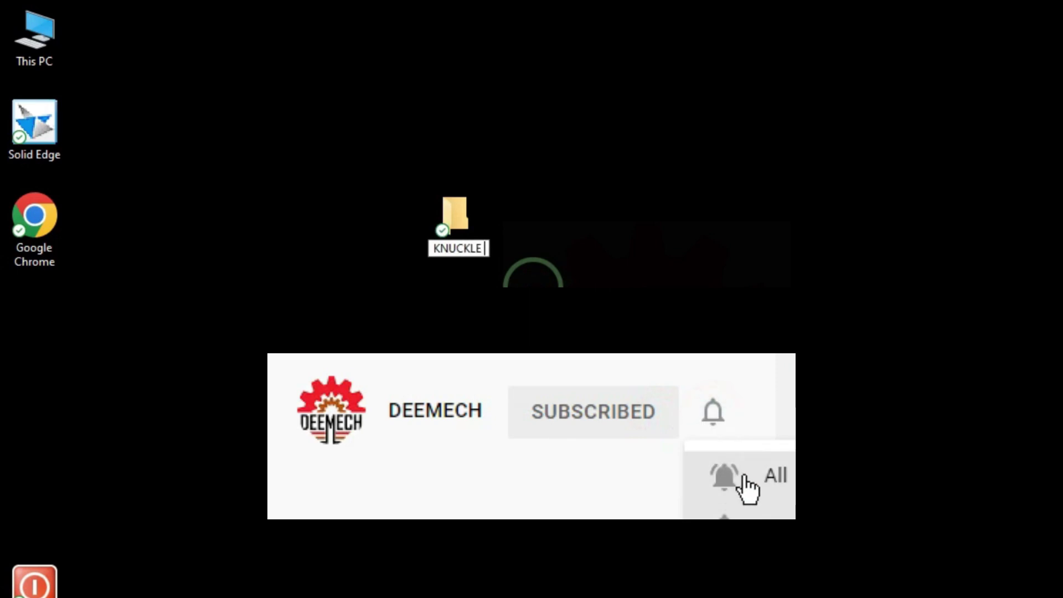
text( JOINT ASSEMBLY)
key(Return)
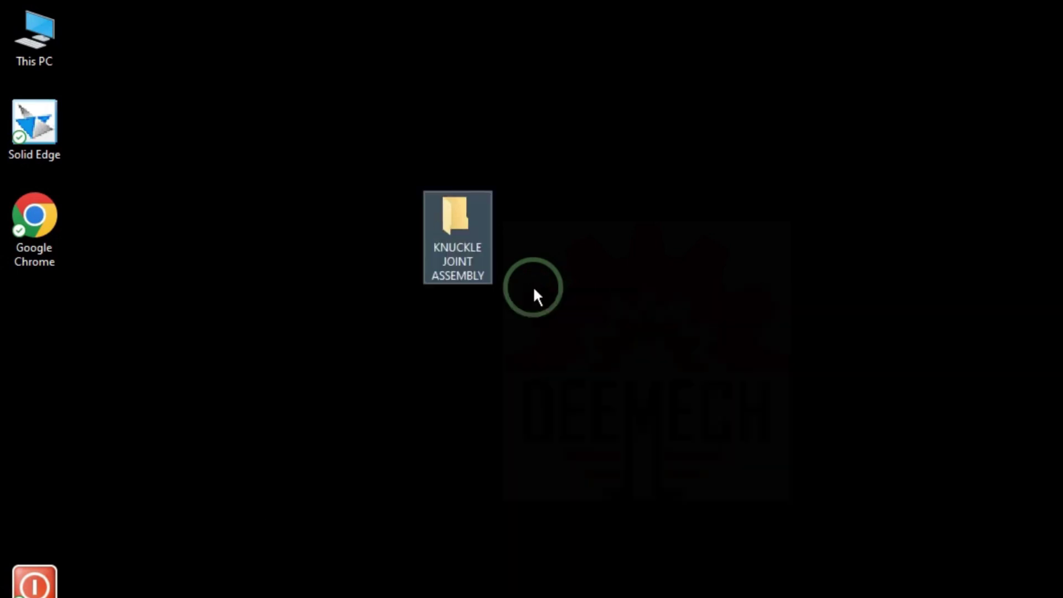
right_click(45, 128)
Launch Solid Edge and start a new Solid Part document
click(50, 22)
click(205, 204)
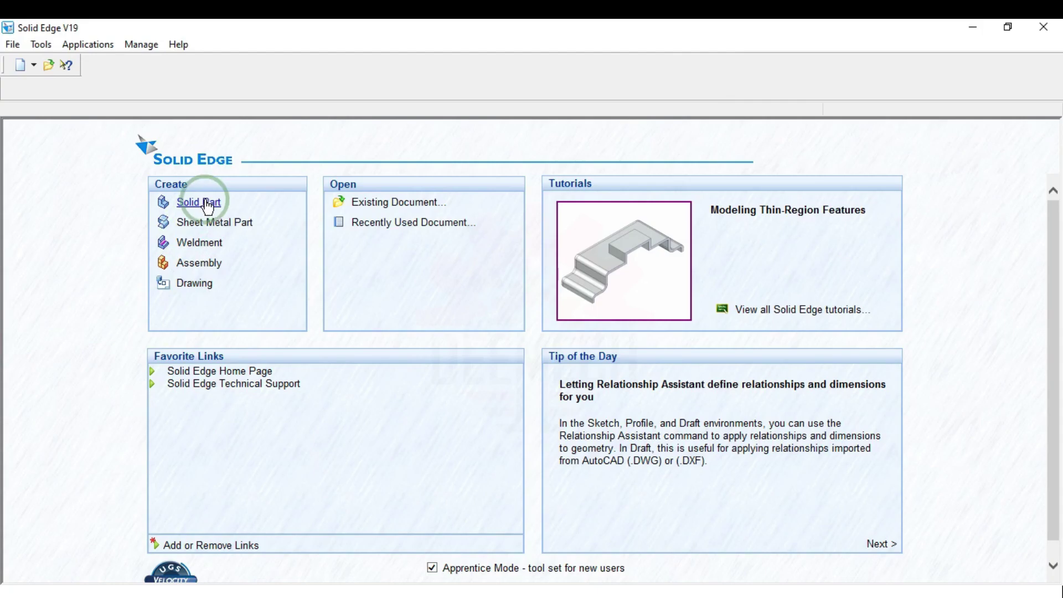
click(295, 491)
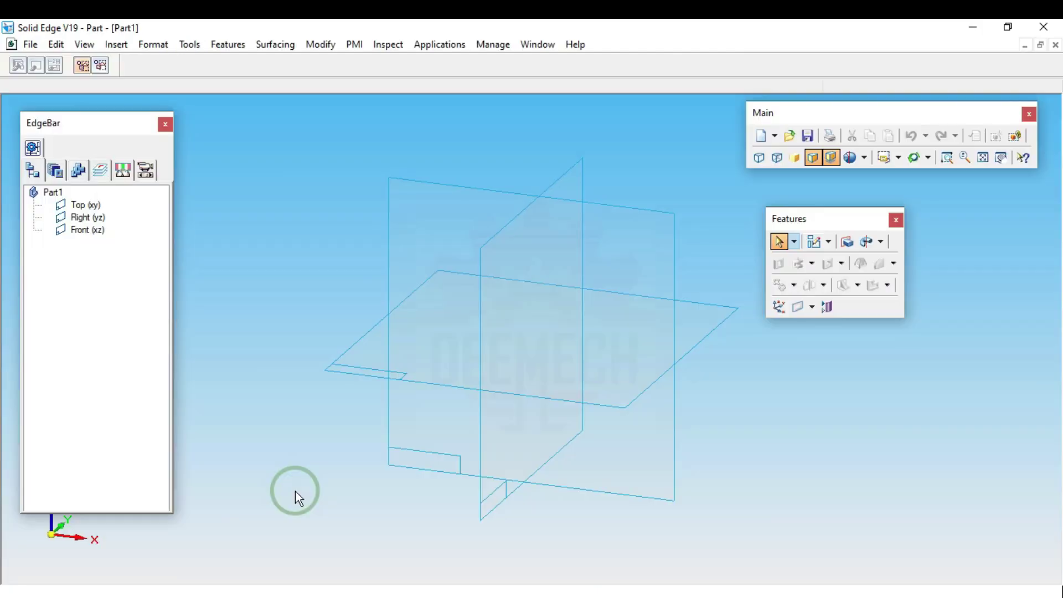
Enable the toolbars through View > Toolbars and widen the Features toolbar panel
click(84, 44)
click(145, 328)
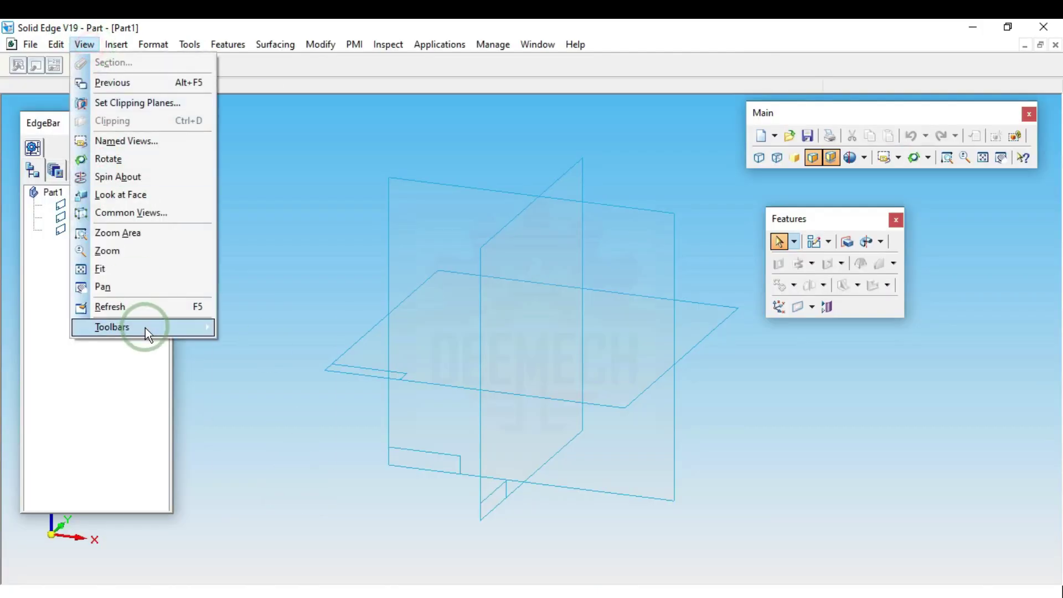
click(239, 455)
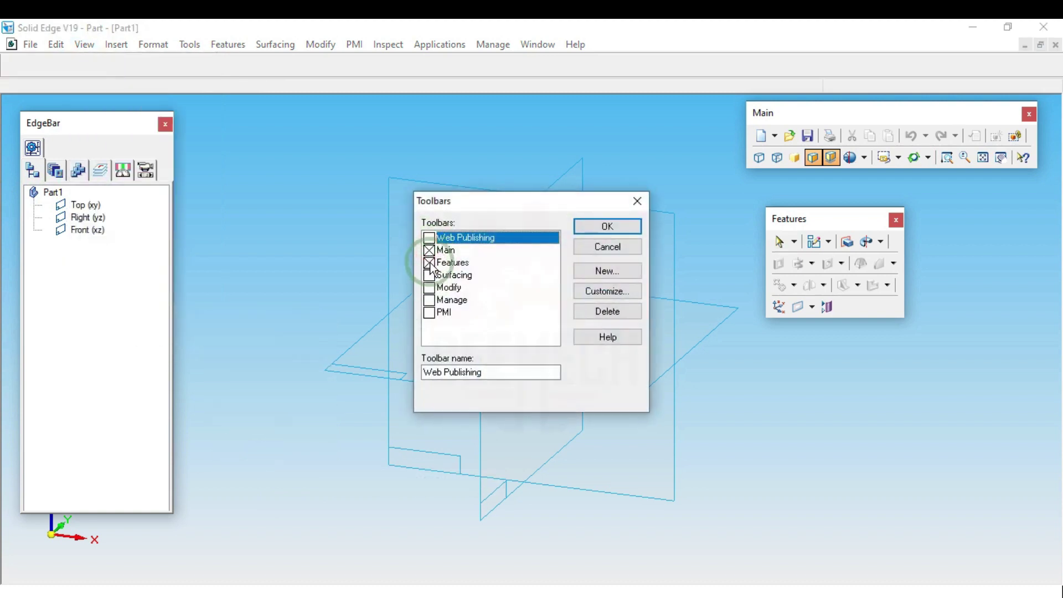
click(607, 226)
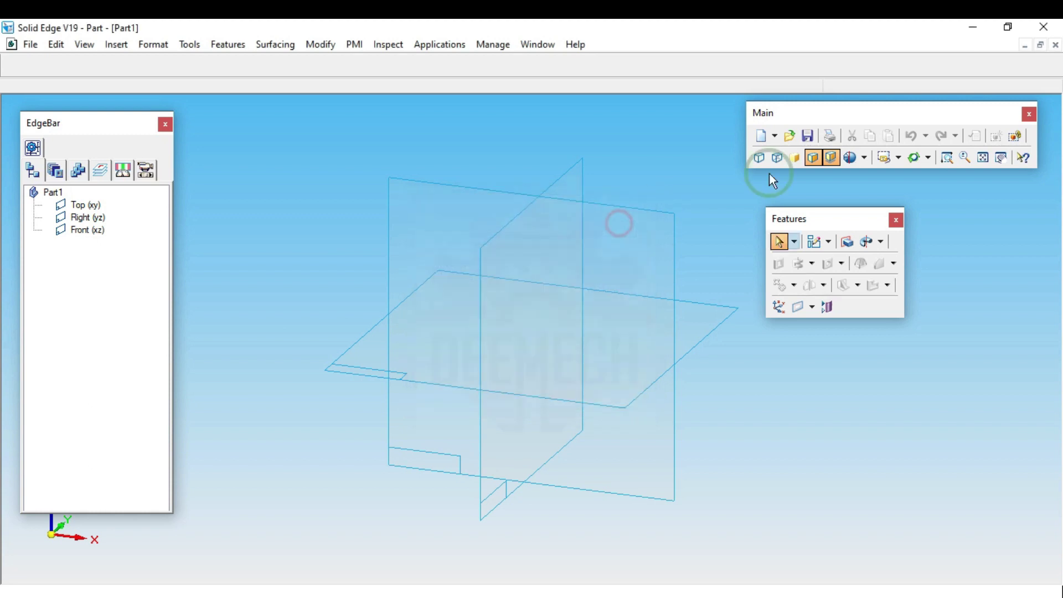
click(802, 112)
click(813, 191)
drag(813, 217, 886, 287)
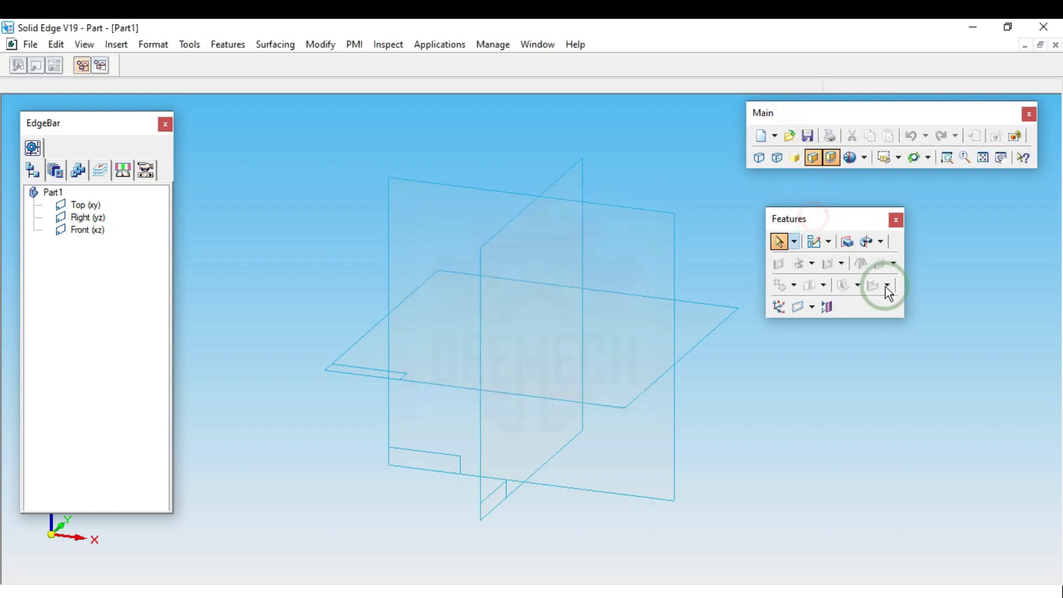
click(181, 45)
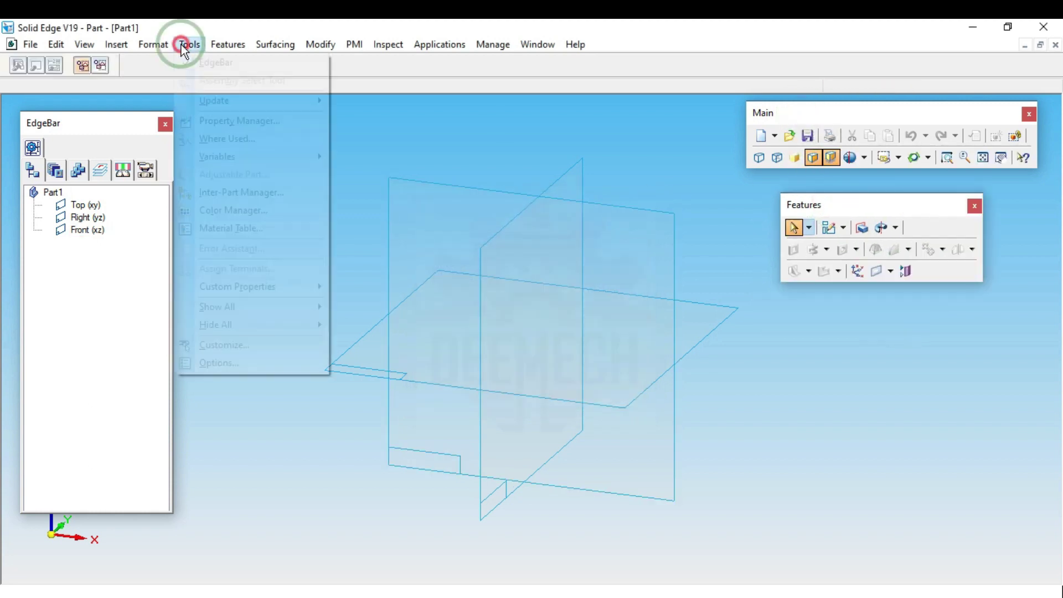
click(383, 116)
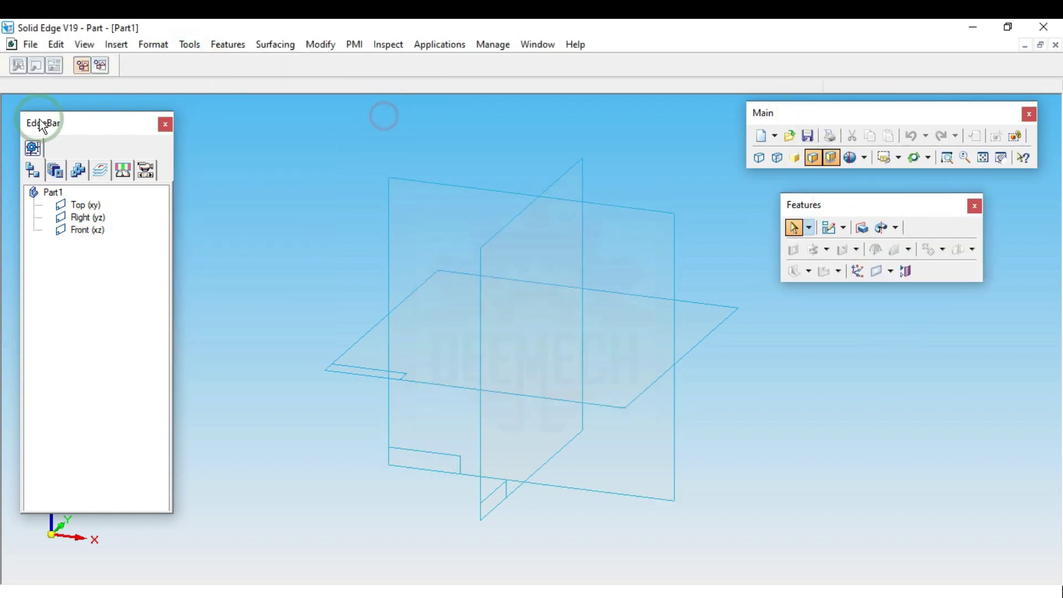
Highlight the Top, Right and Front reference planes in the EdgeBar and switch to another named view
click(36, 172)
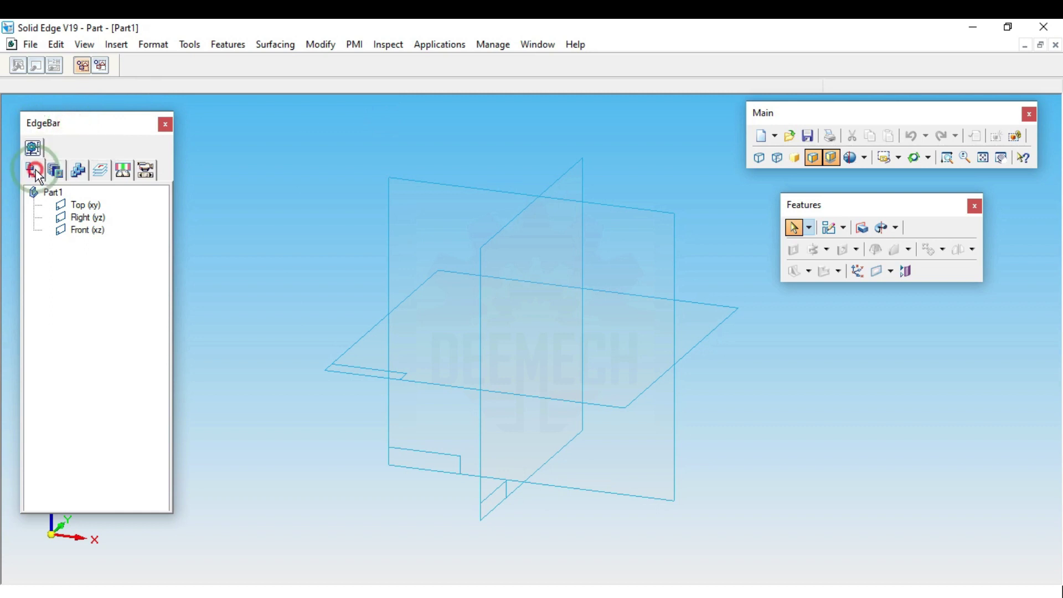
click(84, 208)
click(87, 218)
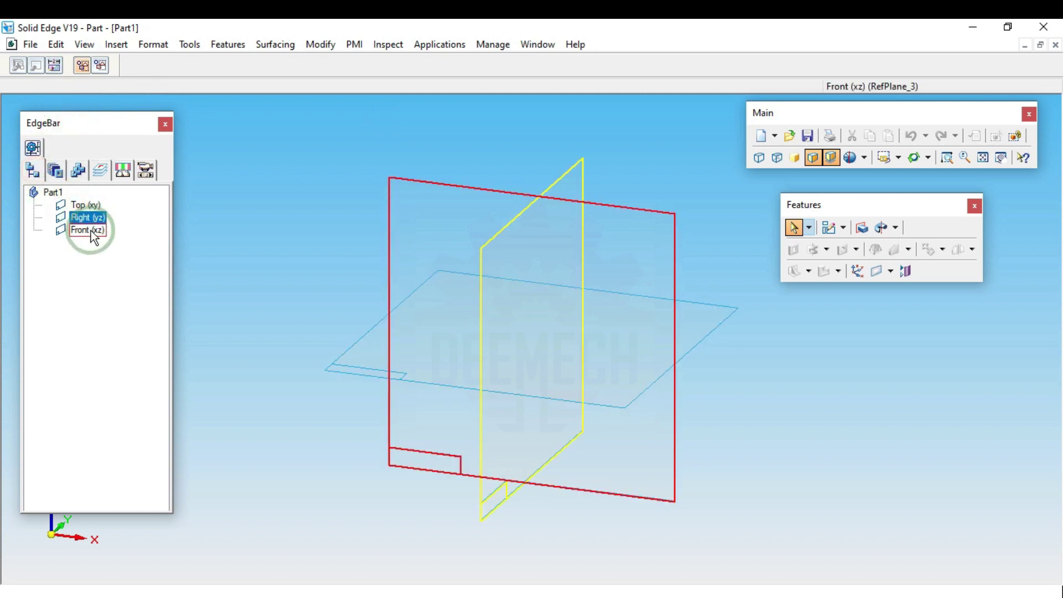
click(93, 232)
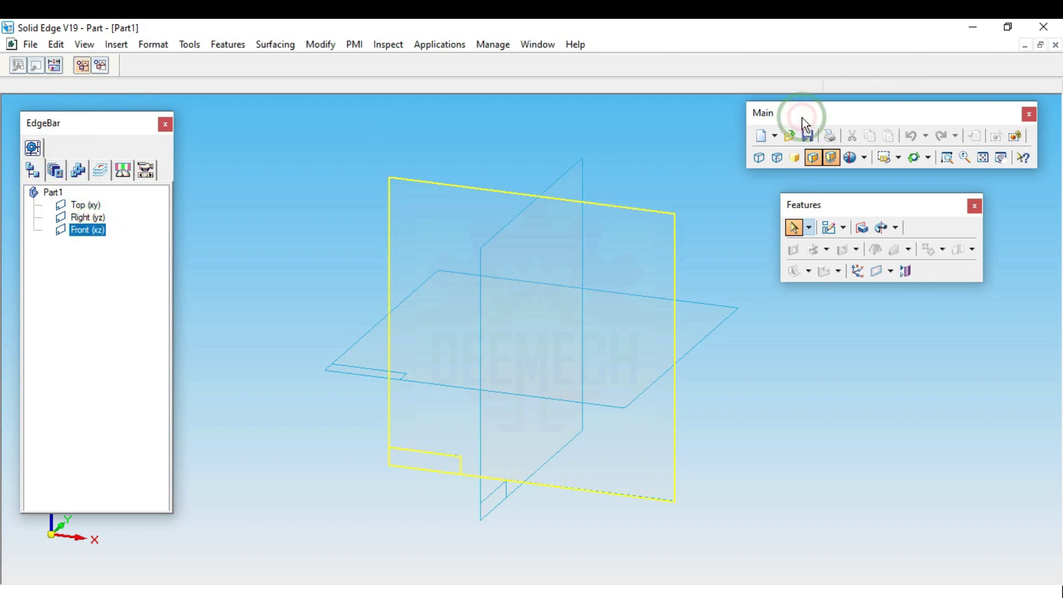
click(899, 164)
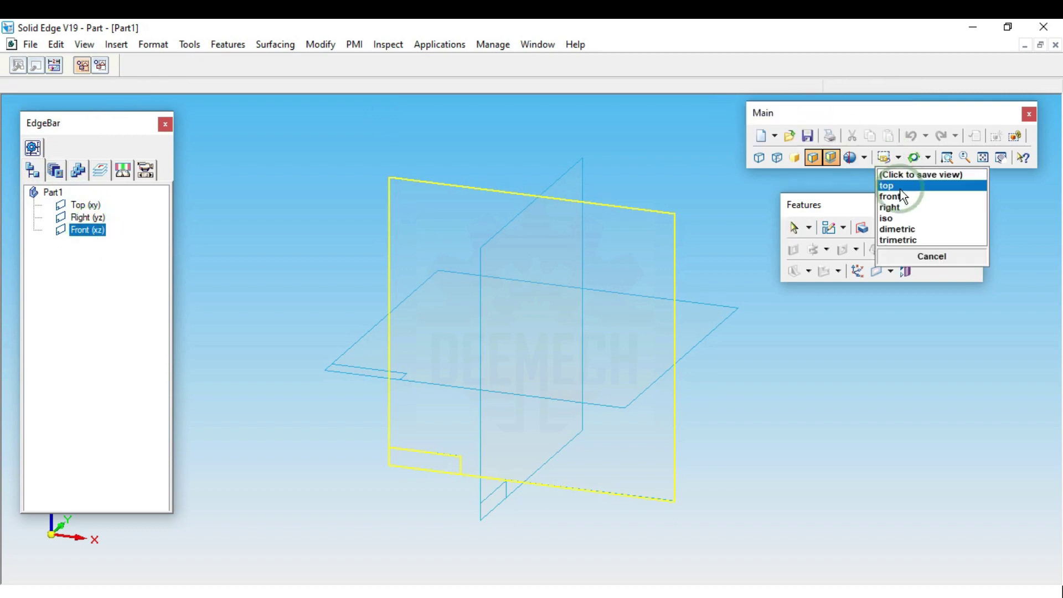
click(899, 215)
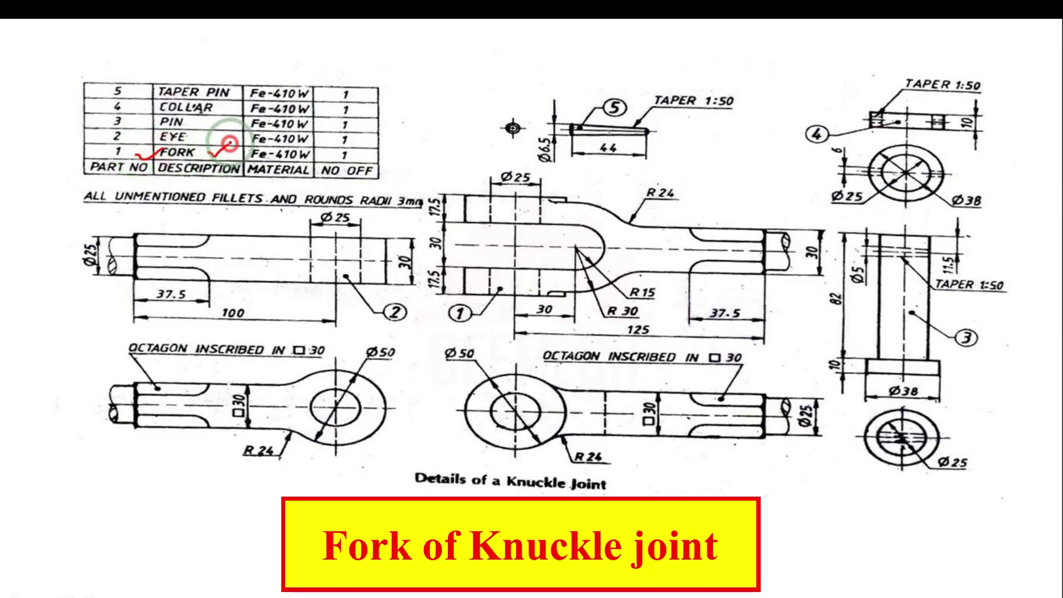
Tick in red the FORK quantity and the rounded end, octagon, Ø50, 17.5 and 30 details
drag(315, 156, 334, 148)
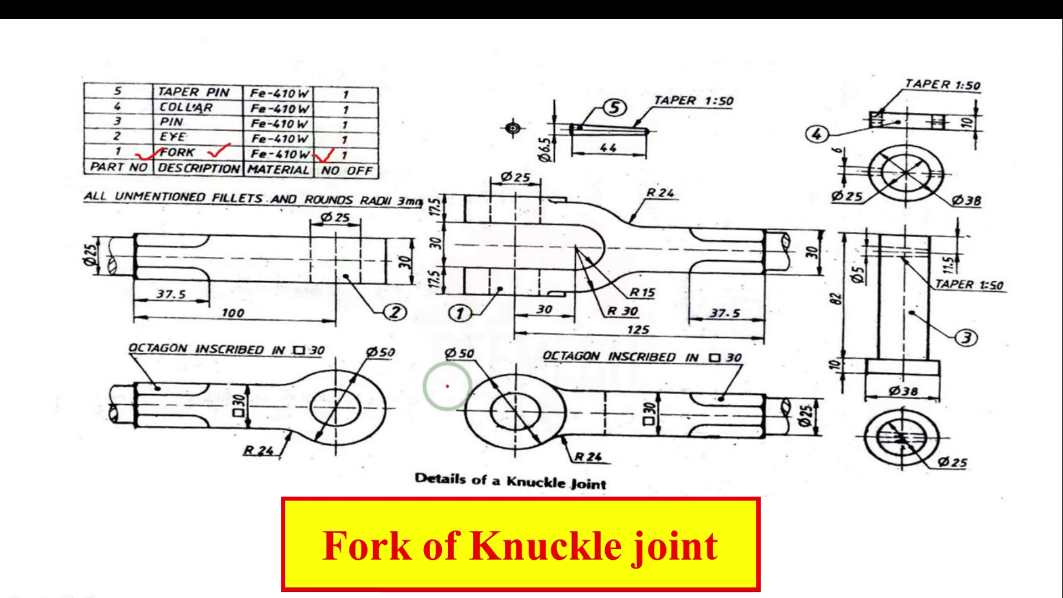
drag(532, 254, 567, 232)
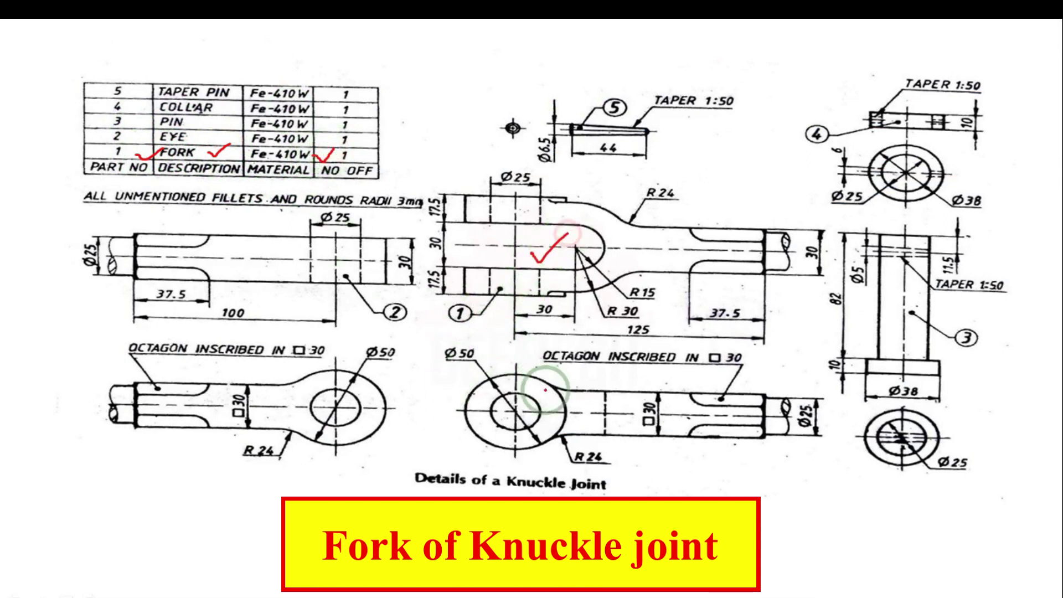
drag(546, 390, 598, 364)
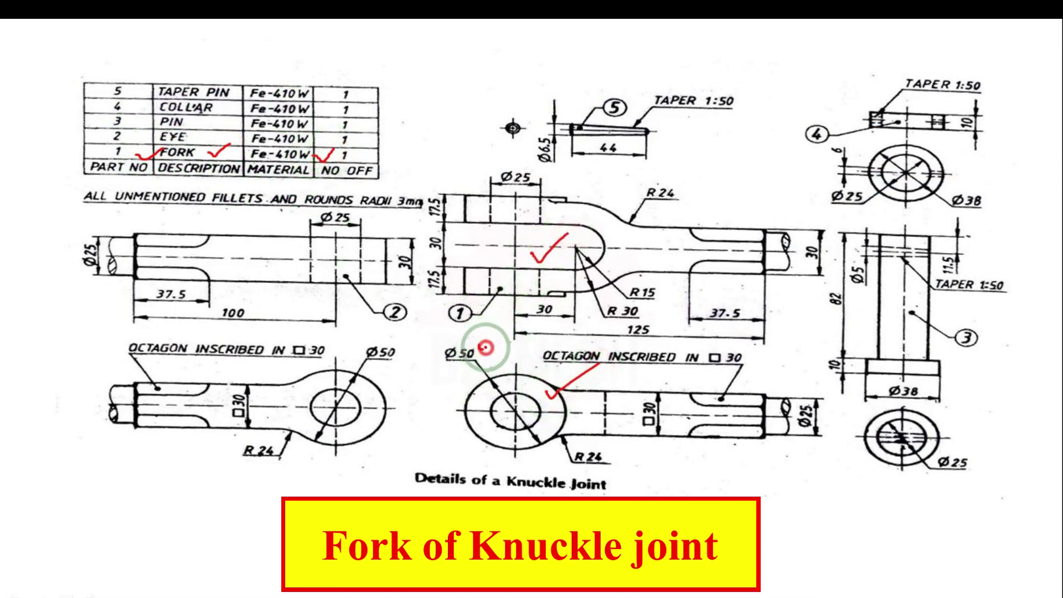
drag(479, 345, 503, 335)
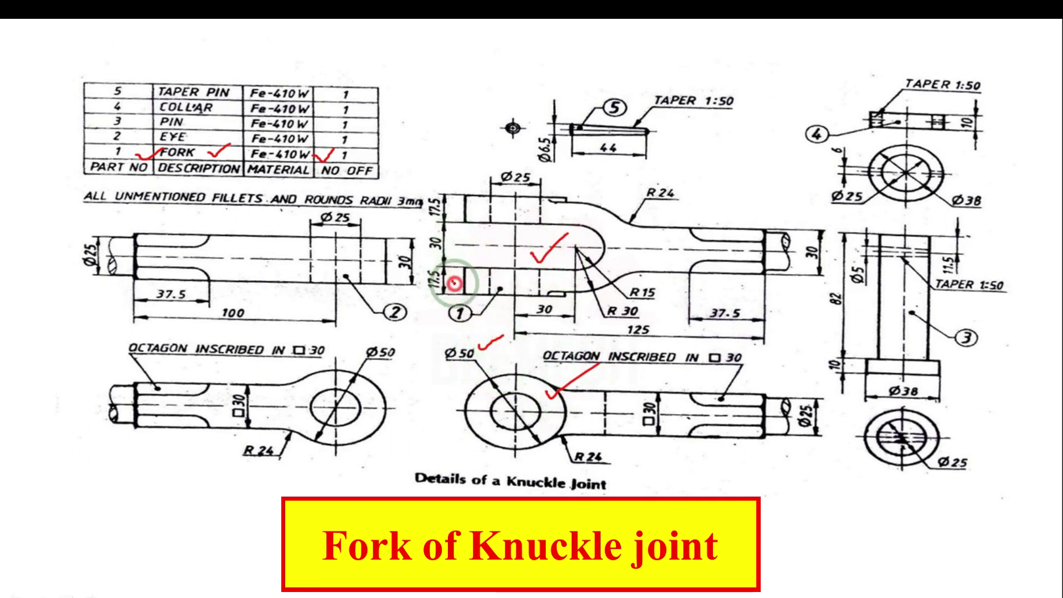
mouse_move(453, 277)
mouse_down()
mouse_move(470, 268)
mouse_move(470, 241)
mouse_up()
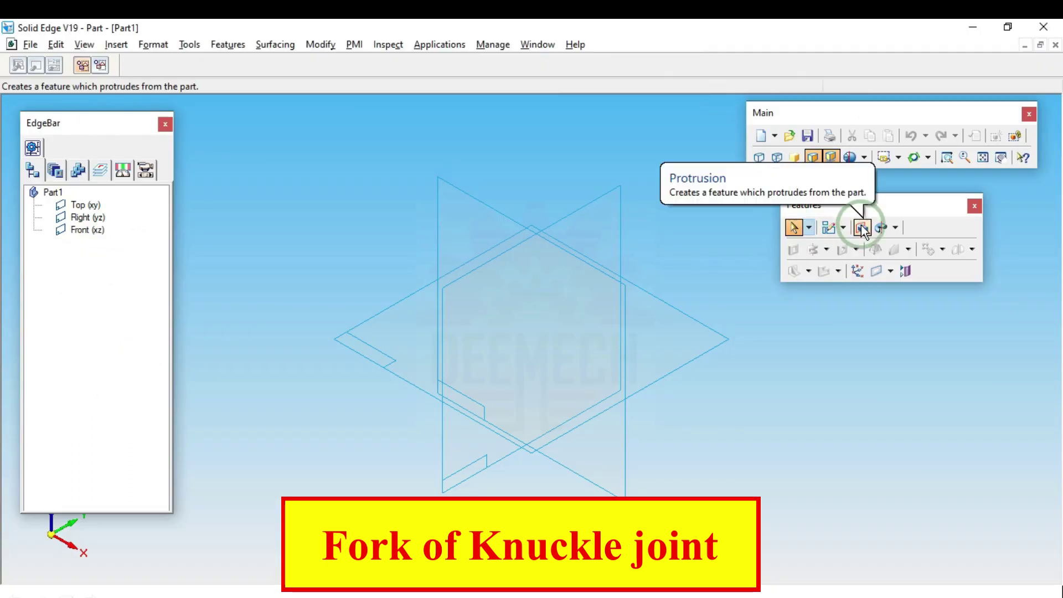
Start a Protrusion sketched on the Top (xy) plane and display the sketching toolbars
click(862, 227)
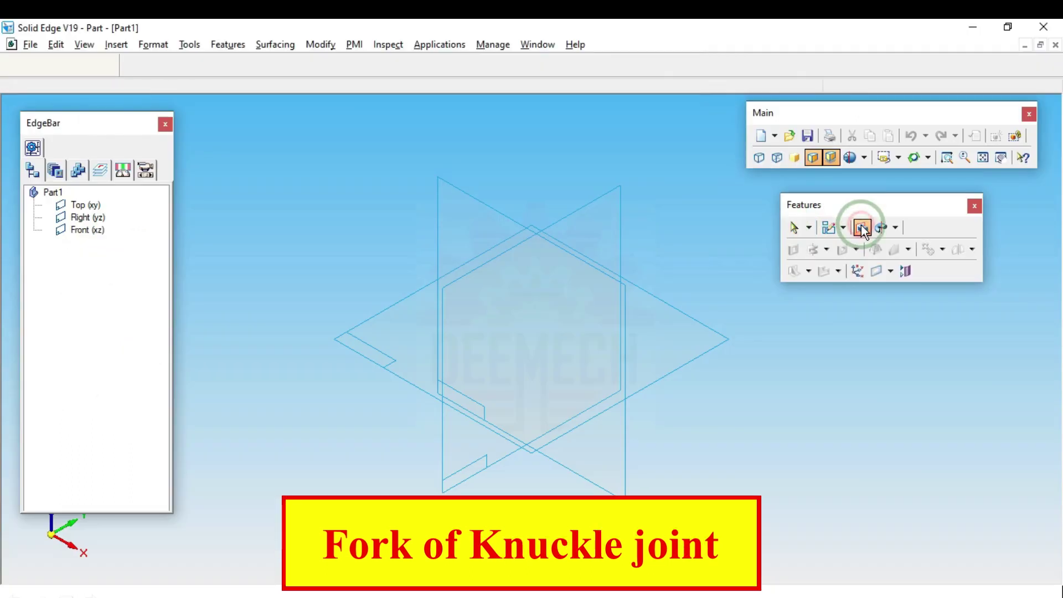
click(381, 322)
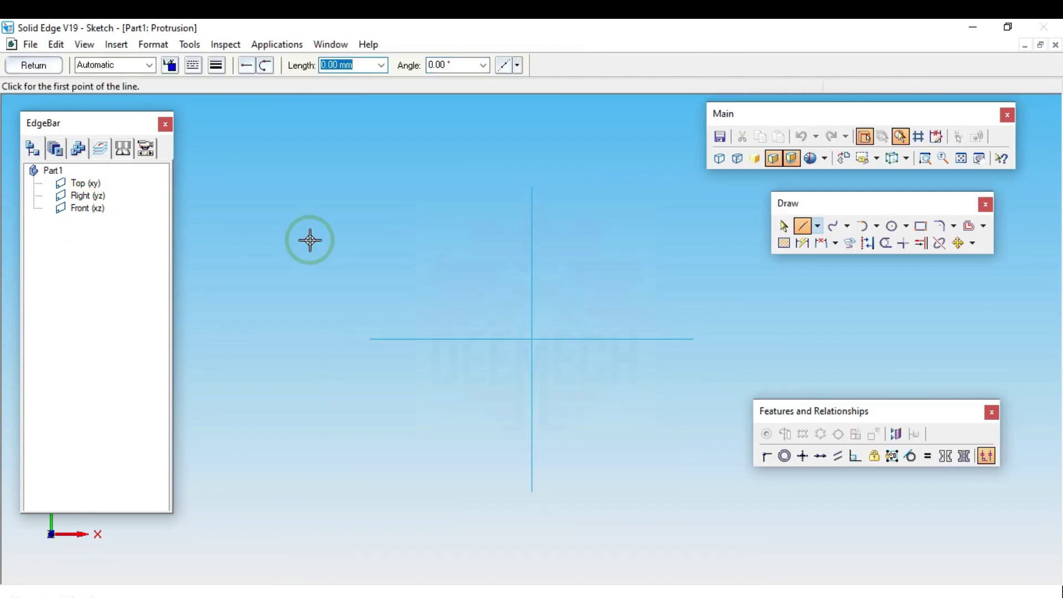
click(93, 45)
mouse_move(142, 326)
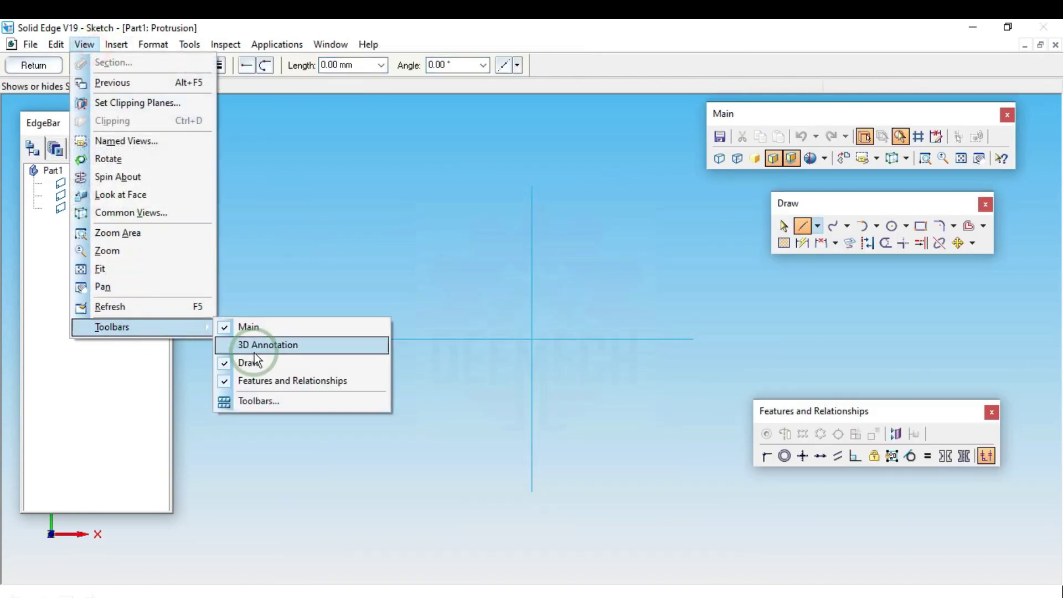
click(289, 400)
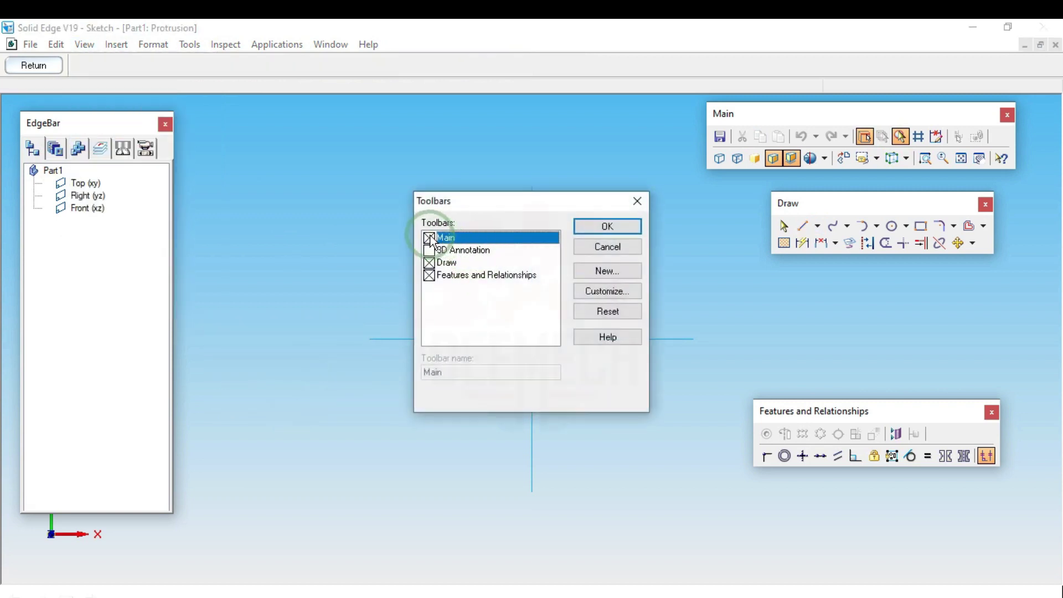
click(429, 264)
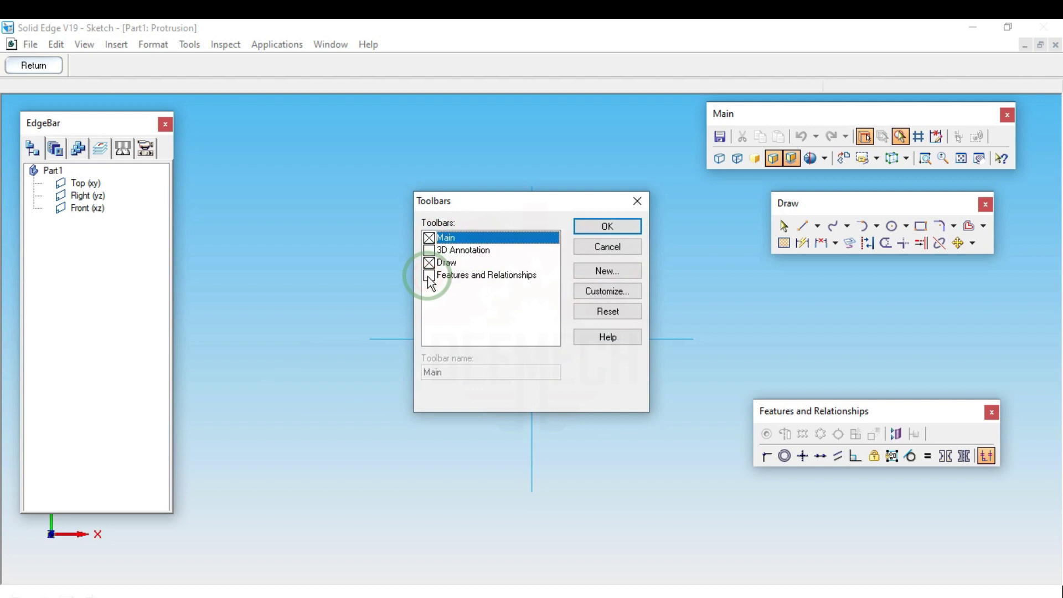
click(606, 227)
click(761, 114)
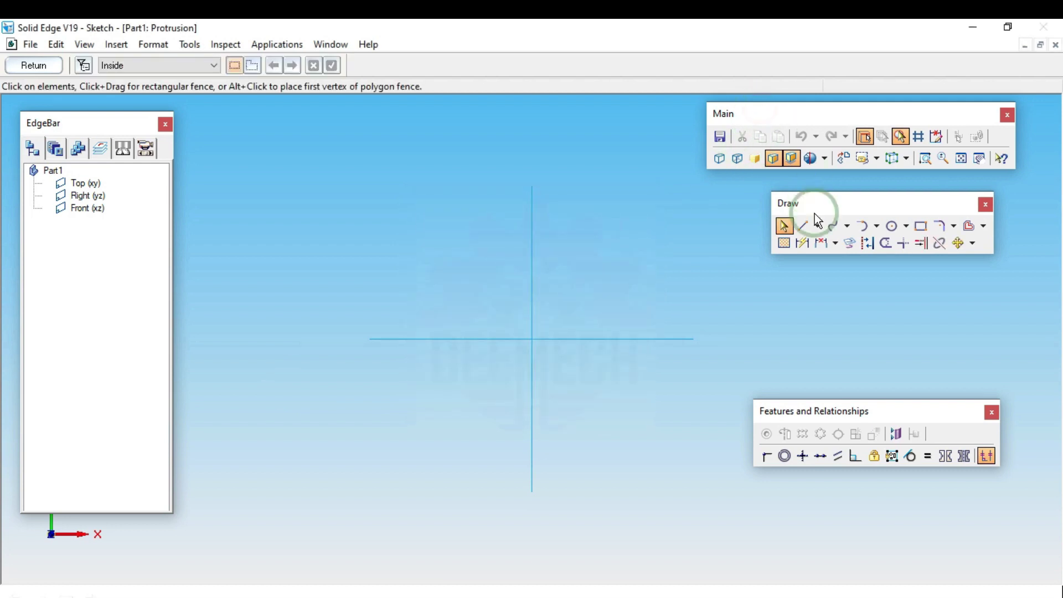
Draw a circle centred on the origin and dimension it to Ø50
drag(832, 410, 832, 396)
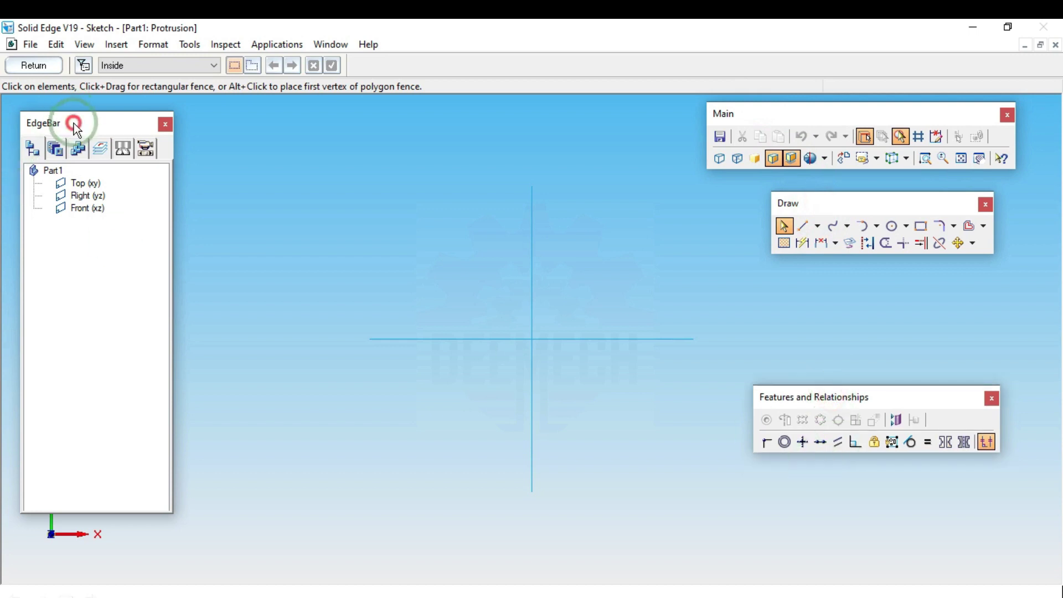
click(893, 226)
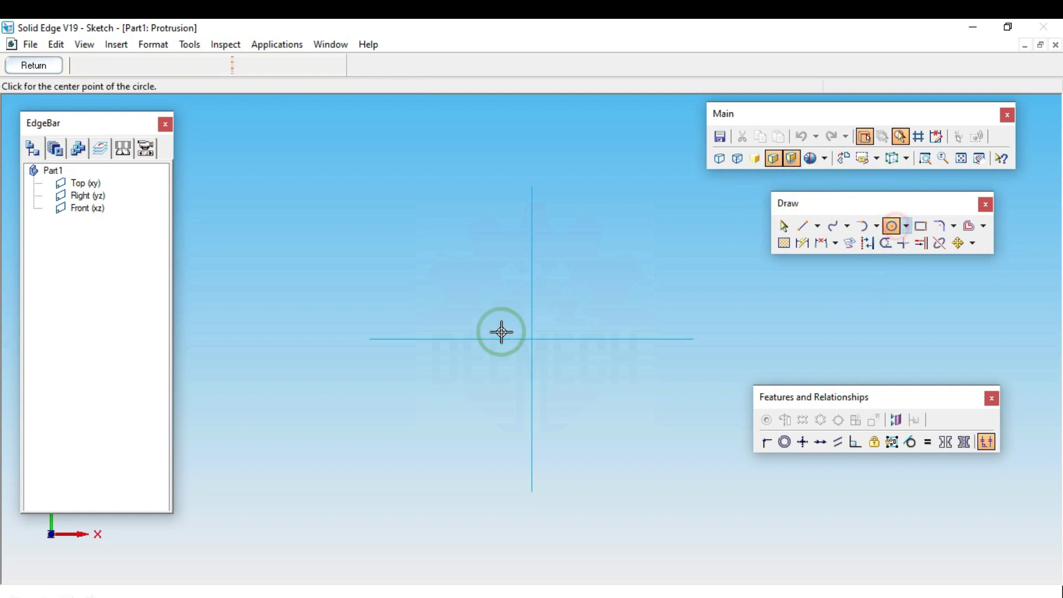
click(530, 338)
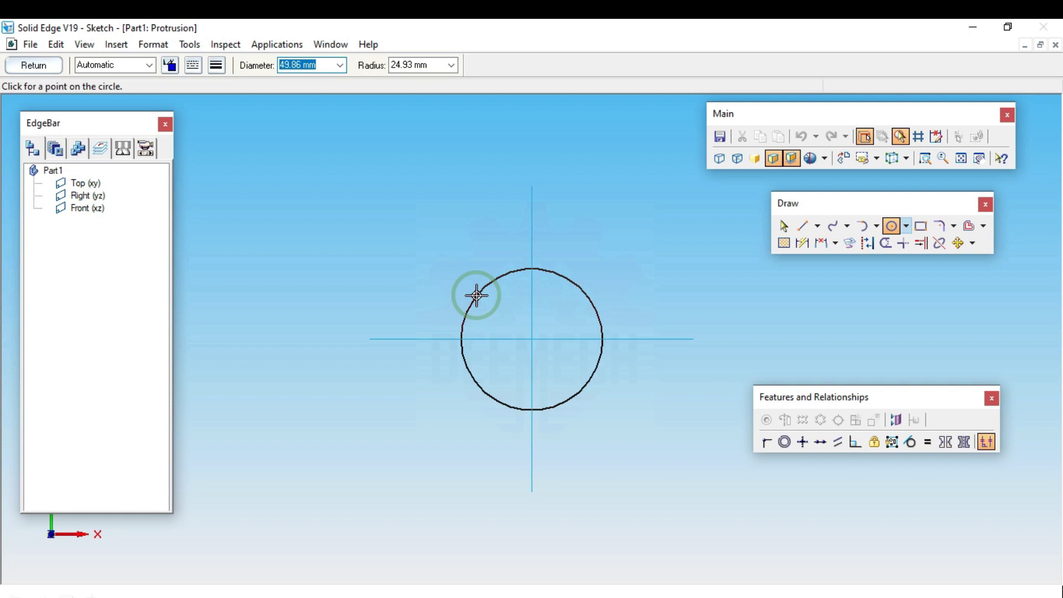
click(476, 295)
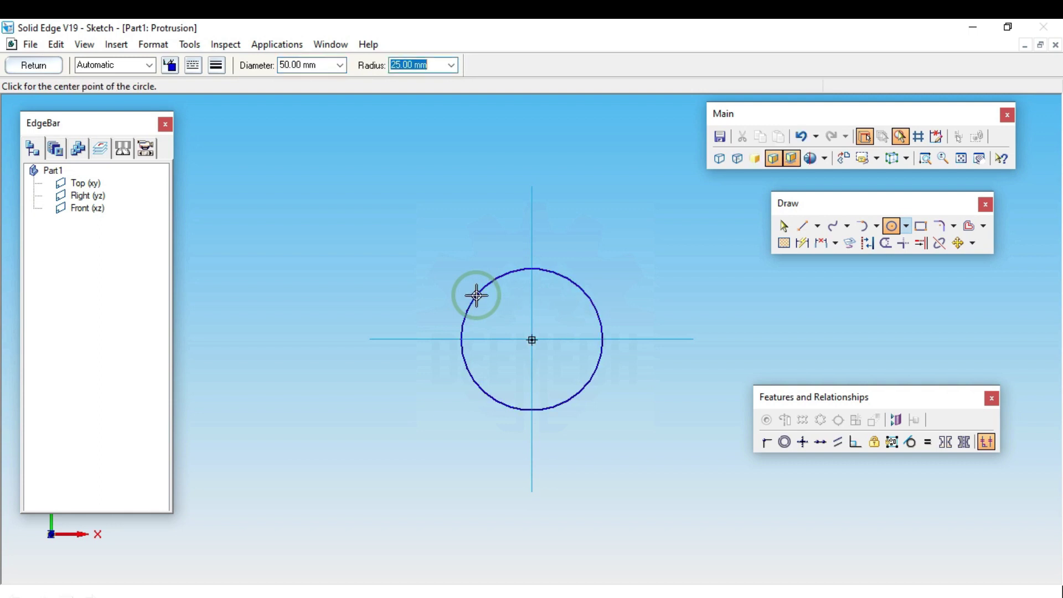
click(801, 243)
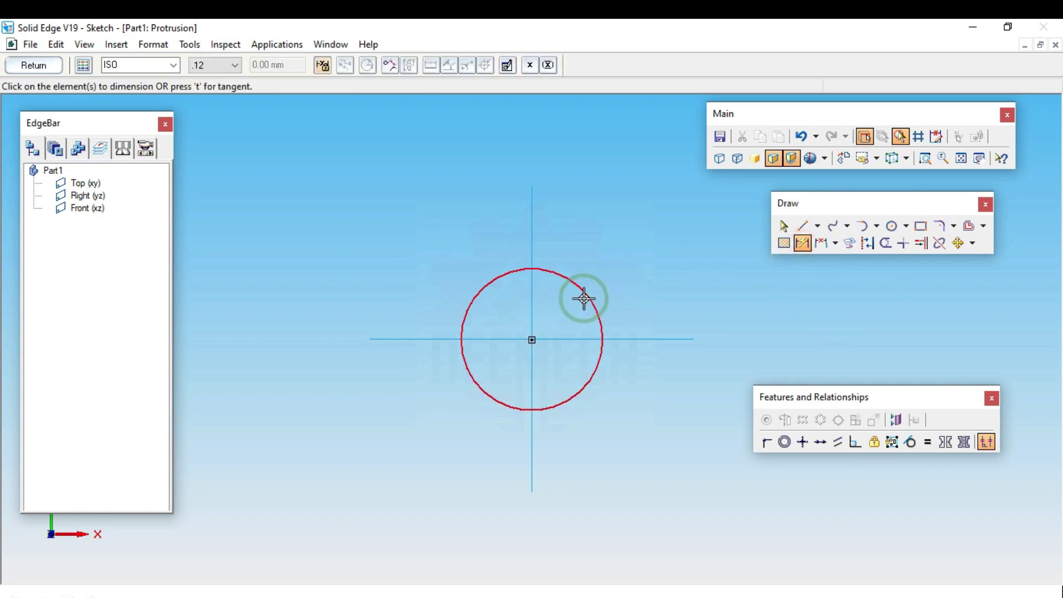
click(587, 296)
click(638, 267)
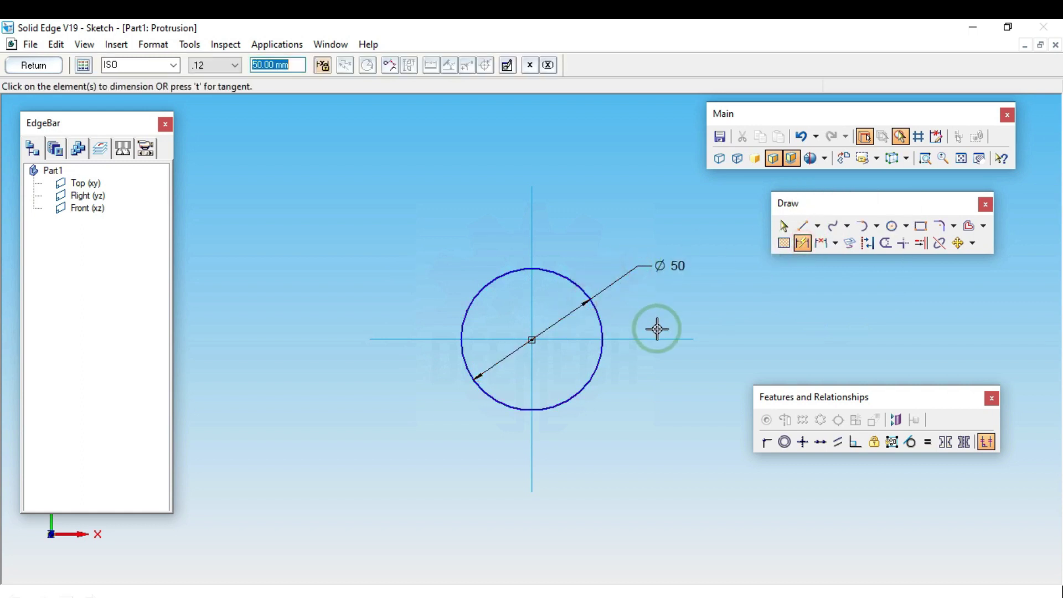
Extrude the Ø50 circle symmetrically to 17.5+30+17.5 mm as Protrusion 1
click(36, 65)
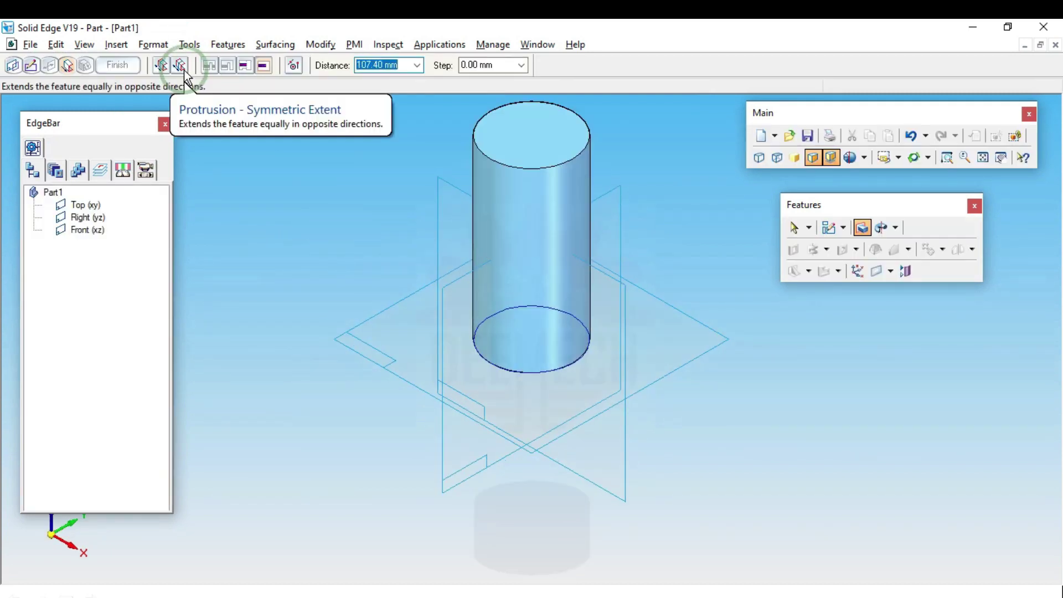
click(184, 70)
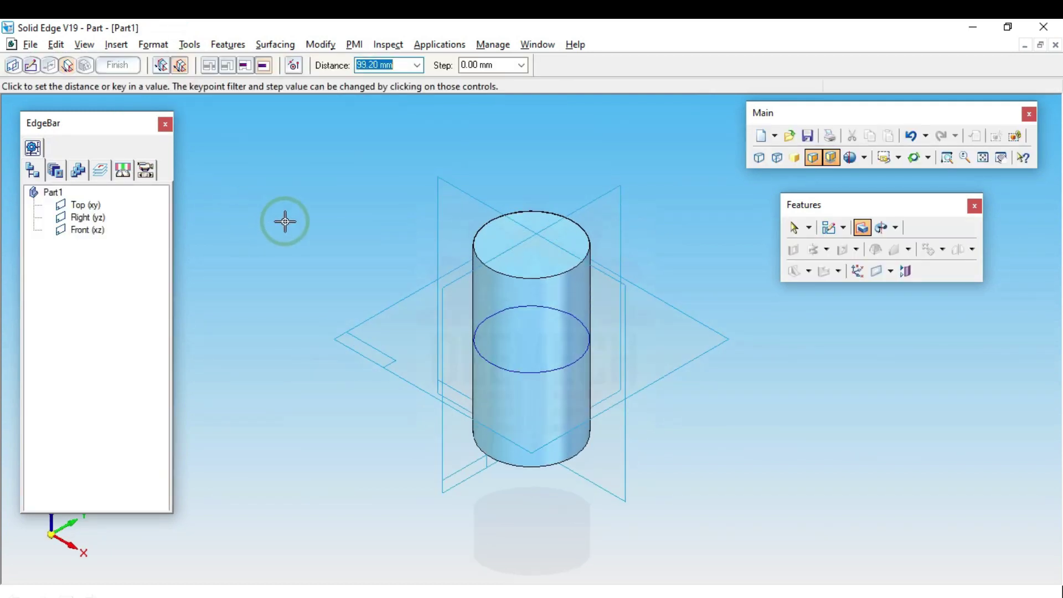
text(17.5+30+17.5)
key(Return)
click(119, 65)
click(123, 65)
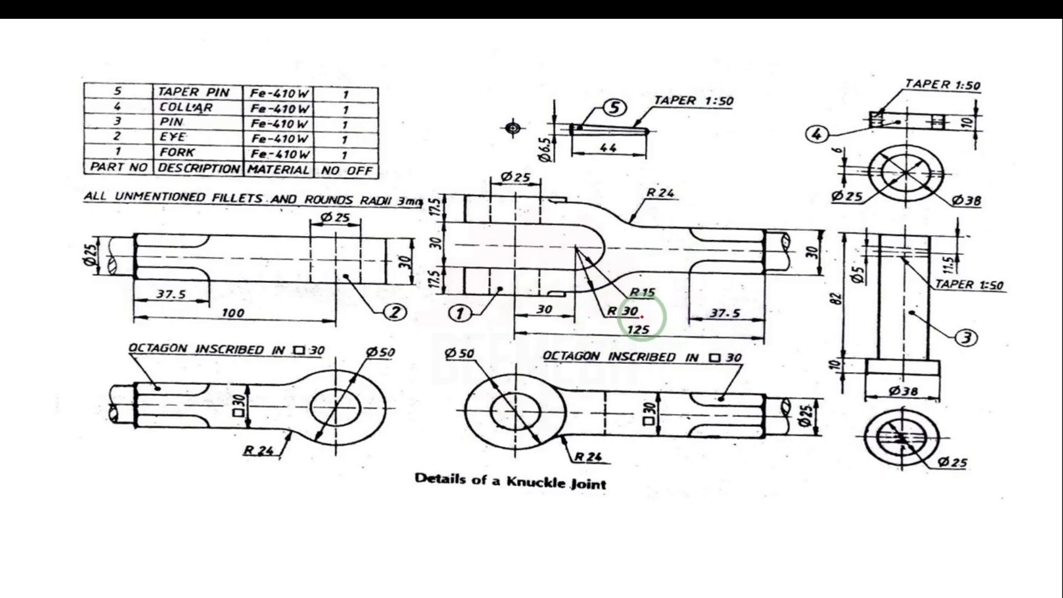
Mark the fork's R 30, R15 and 30 dimensions in red on the drawing
drag(643, 316, 664, 308)
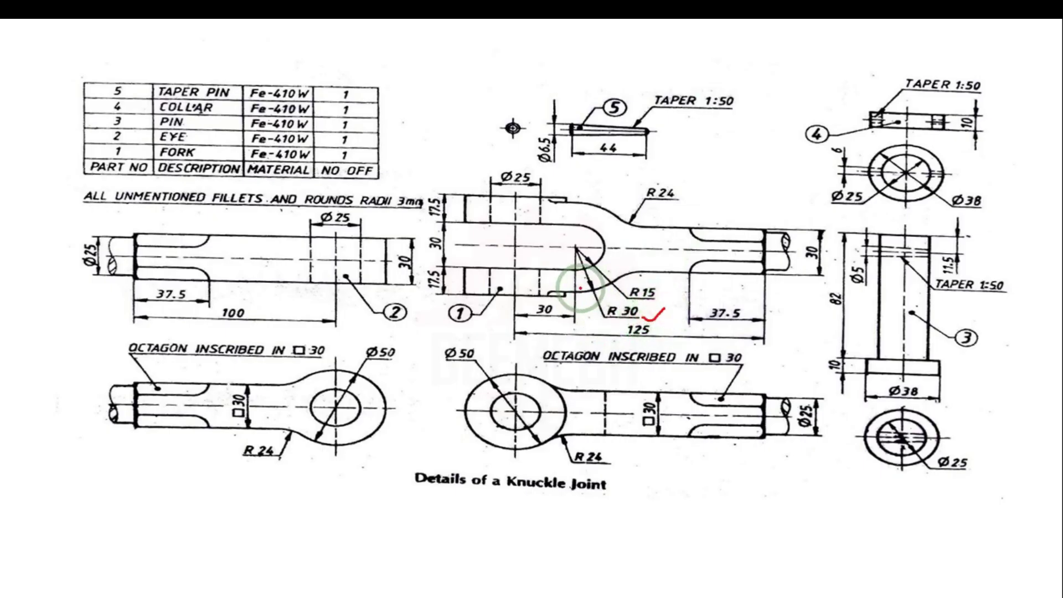
drag(577, 296, 613, 283)
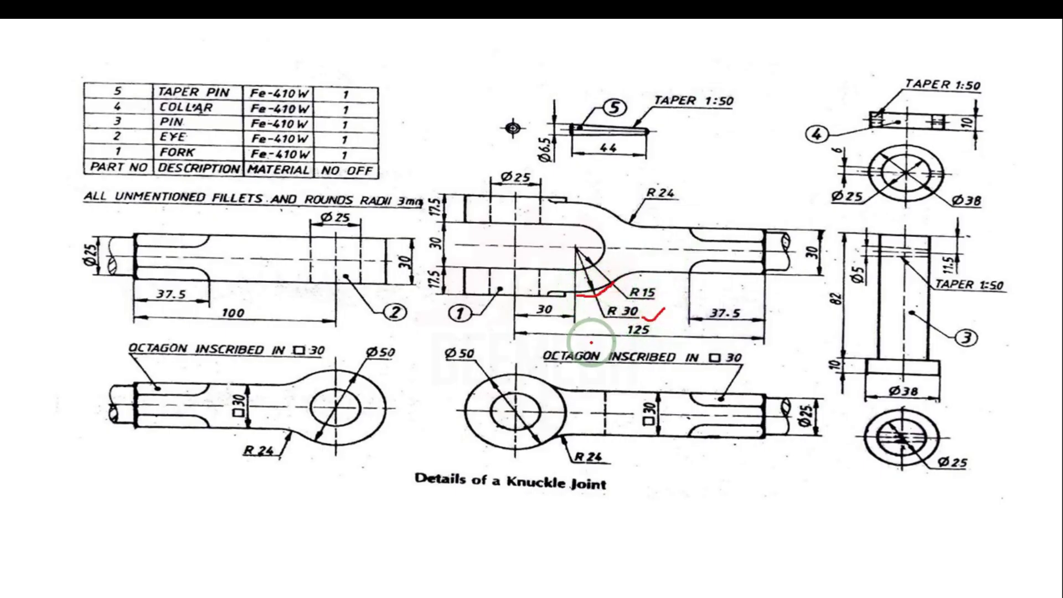
drag(514, 286, 519, 325)
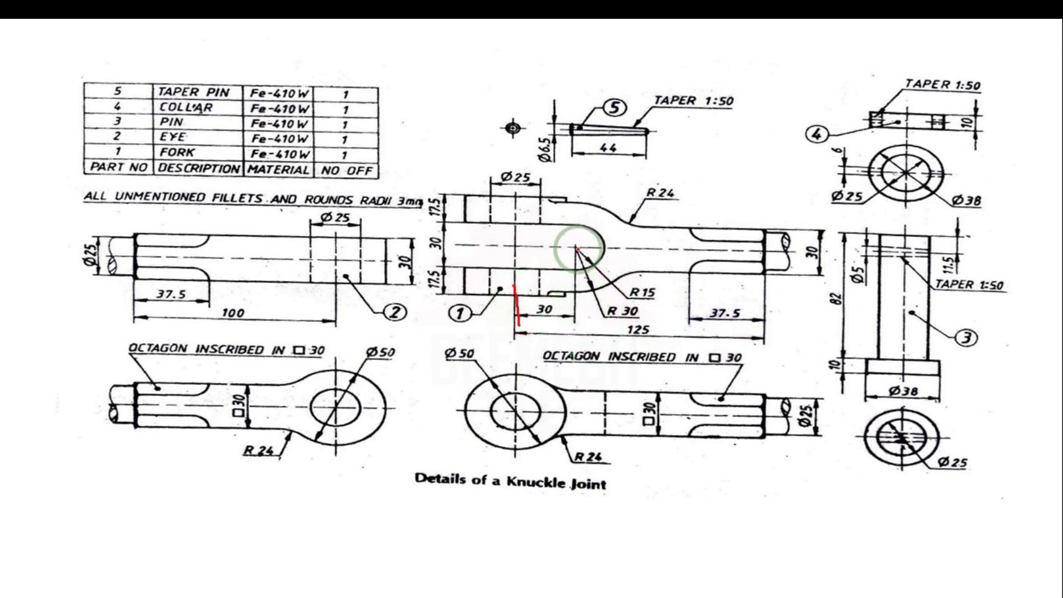
mouse_move(578, 249)
mouse_down()
mouse_move(576, 318)
mouse_move(576, 296)
mouse_up()
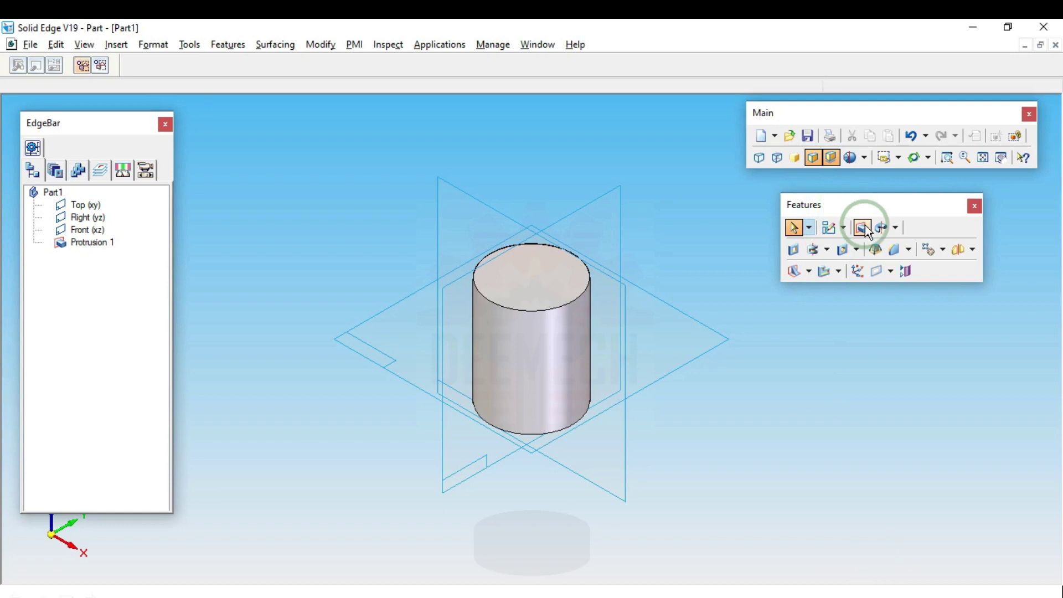
Start a protrusion on the Front plane and draw a rectangle beside the cylinder
click(862, 227)
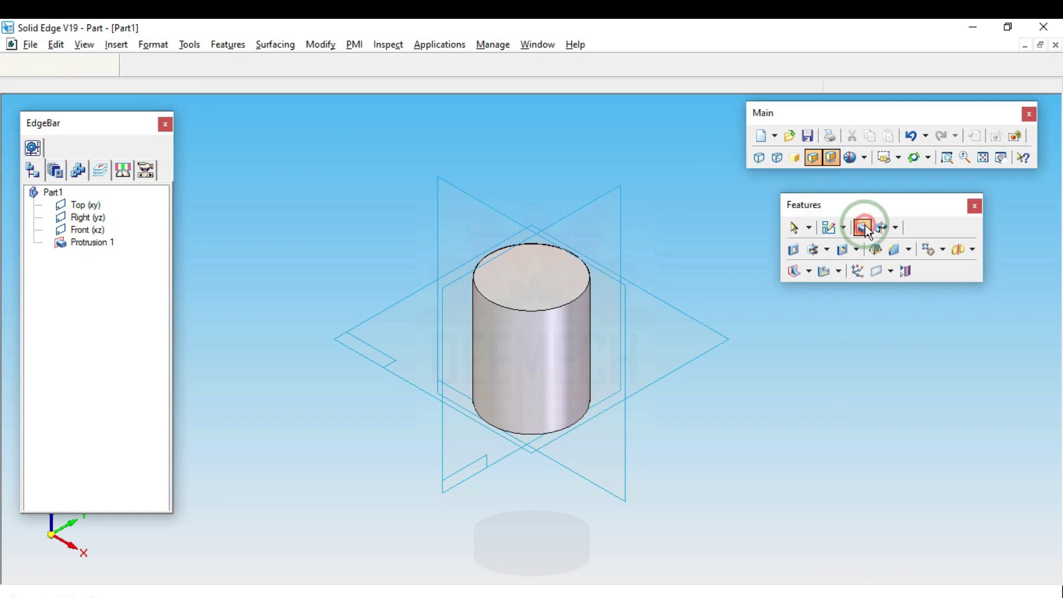
click(460, 199)
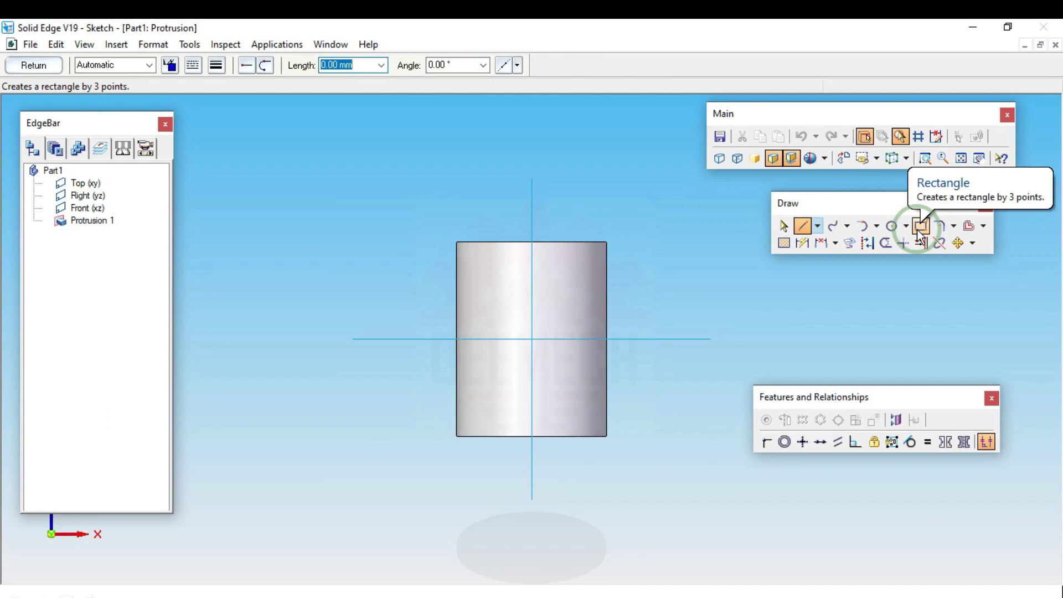
click(920, 226)
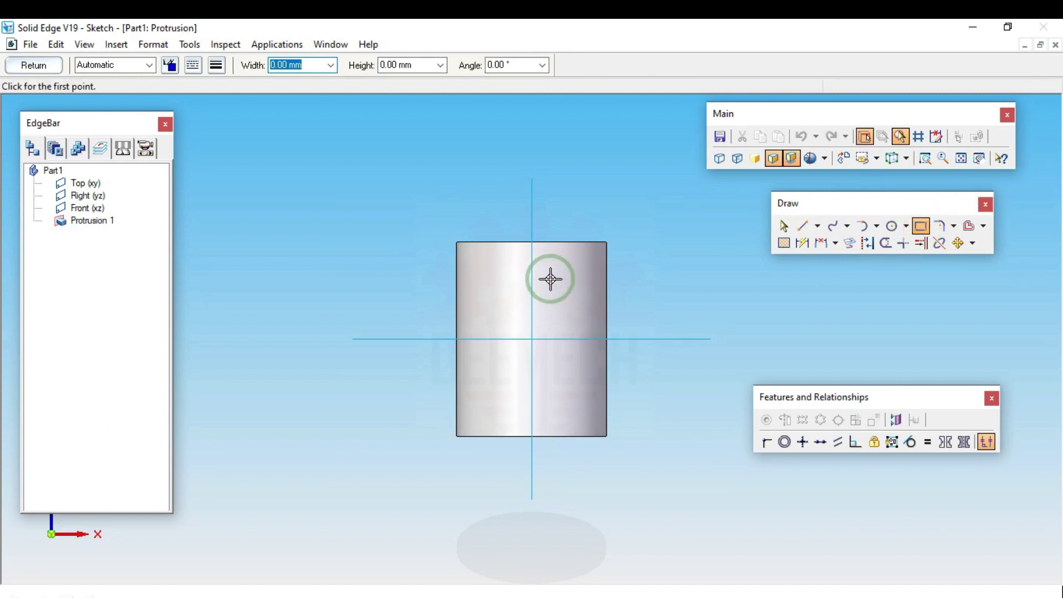
drag(550, 279, 696, 420)
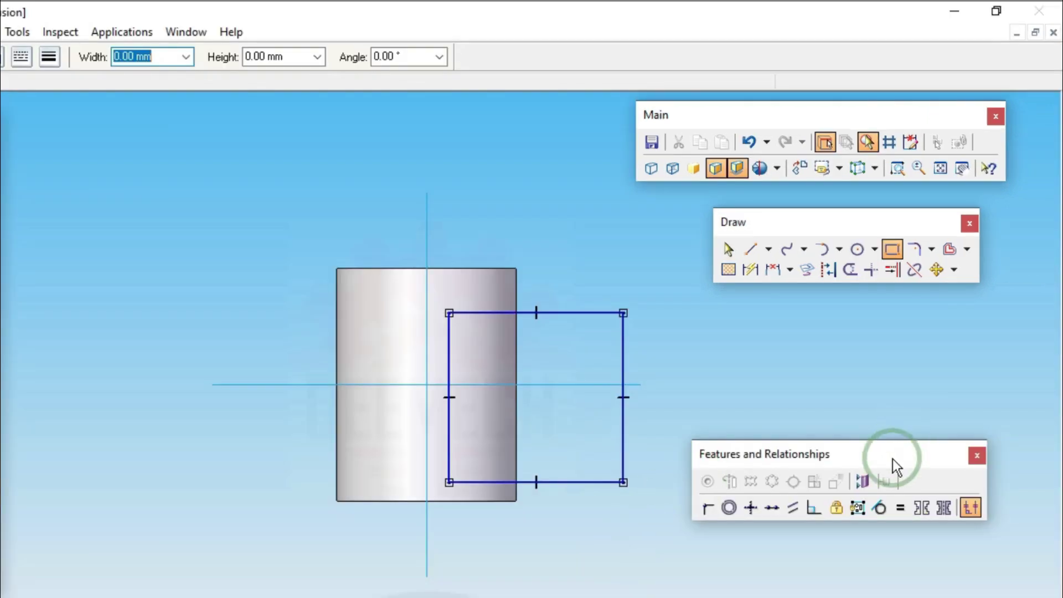
Connect the rectangle's left-edge midpoint to the horizontal axis and make its left edge collinear with the vertical axis
click(707, 510)
click(449, 398)
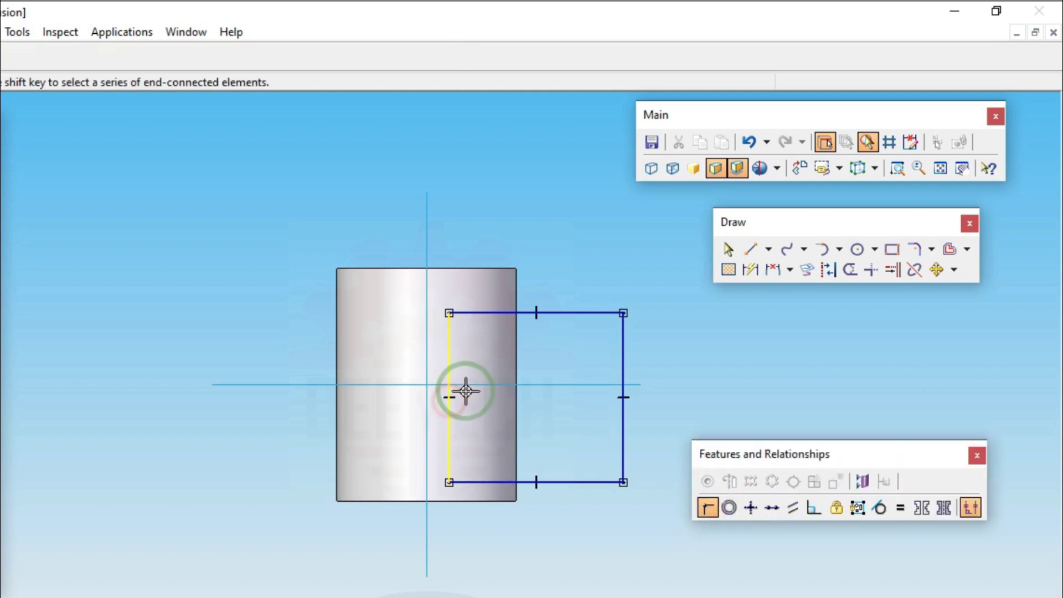
click(472, 385)
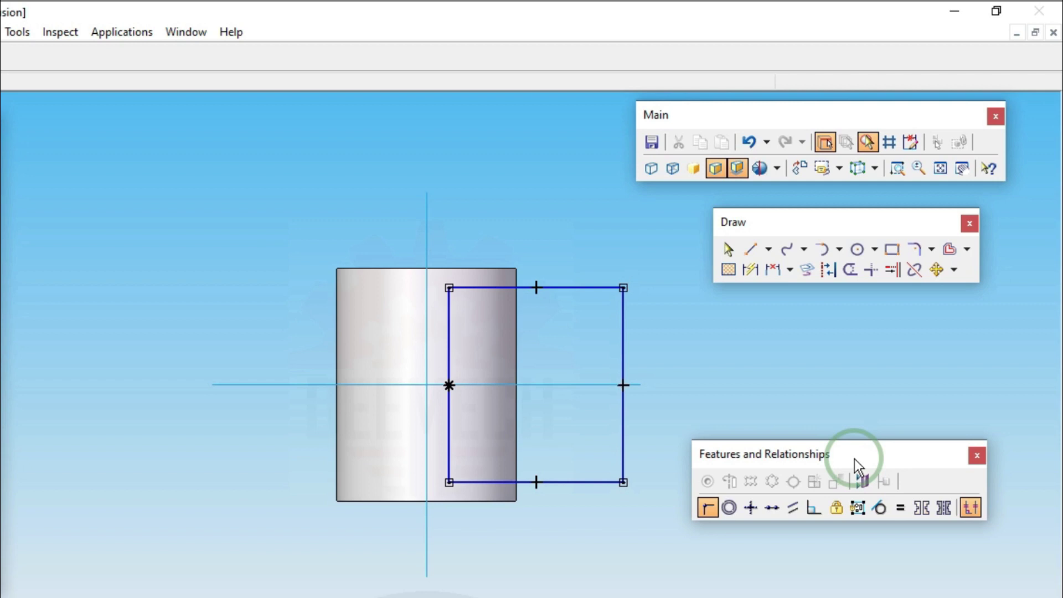
click(773, 507)
click(438, 428)
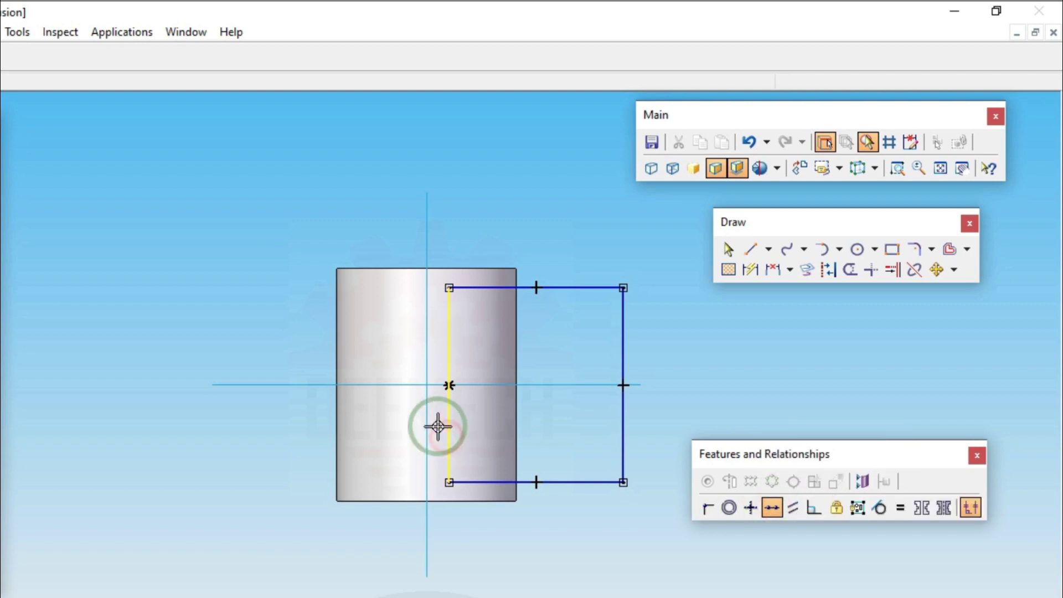
click(426, 428)
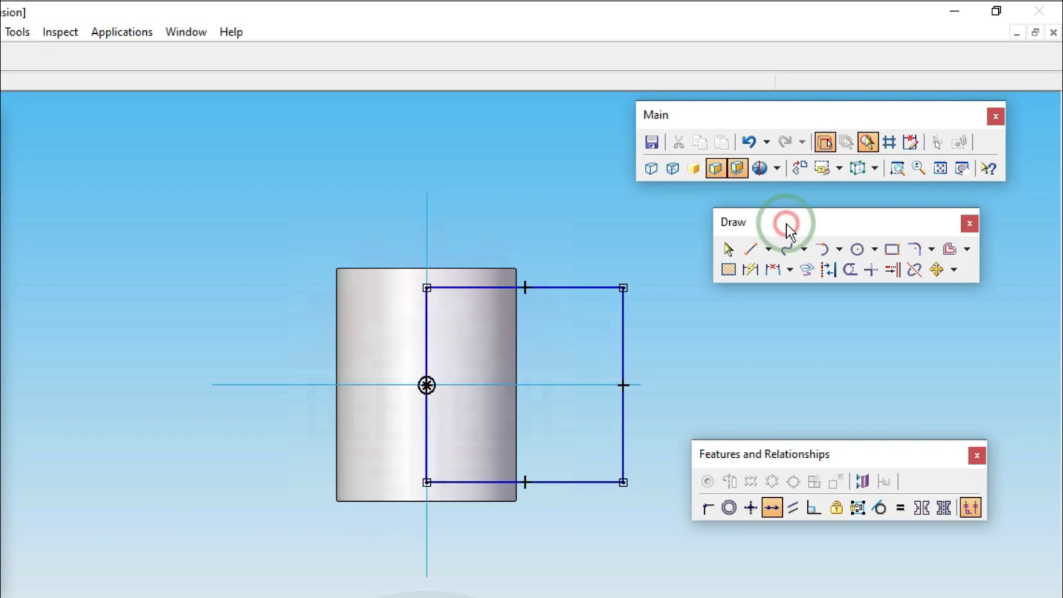
Dimension the rectangle 30 wide from the vertical axis and 60 tall
click(755, 268)
click(429, 538)
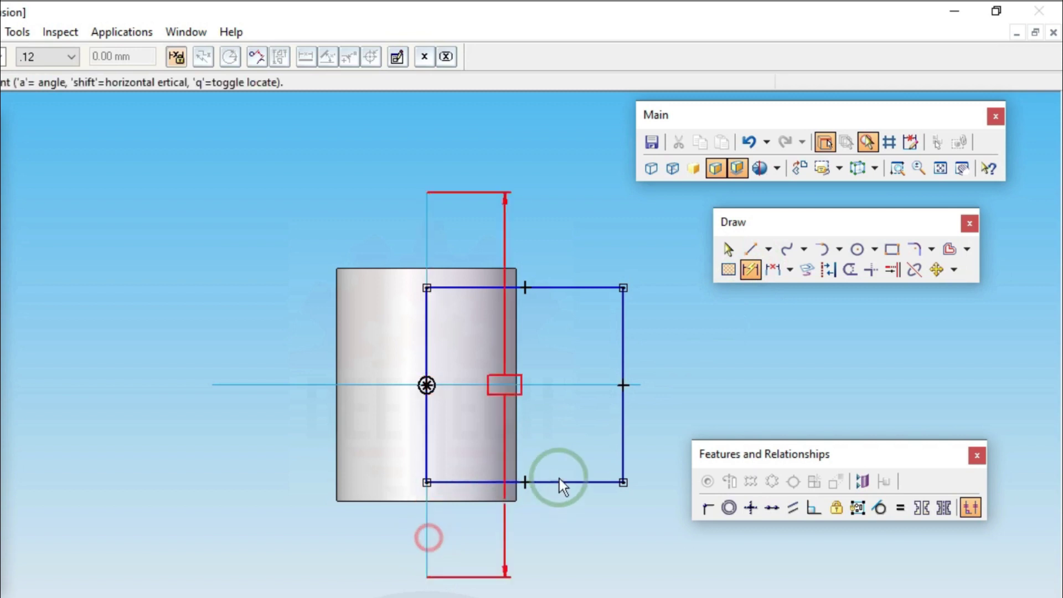
click(623, 442)
click(559, 548)
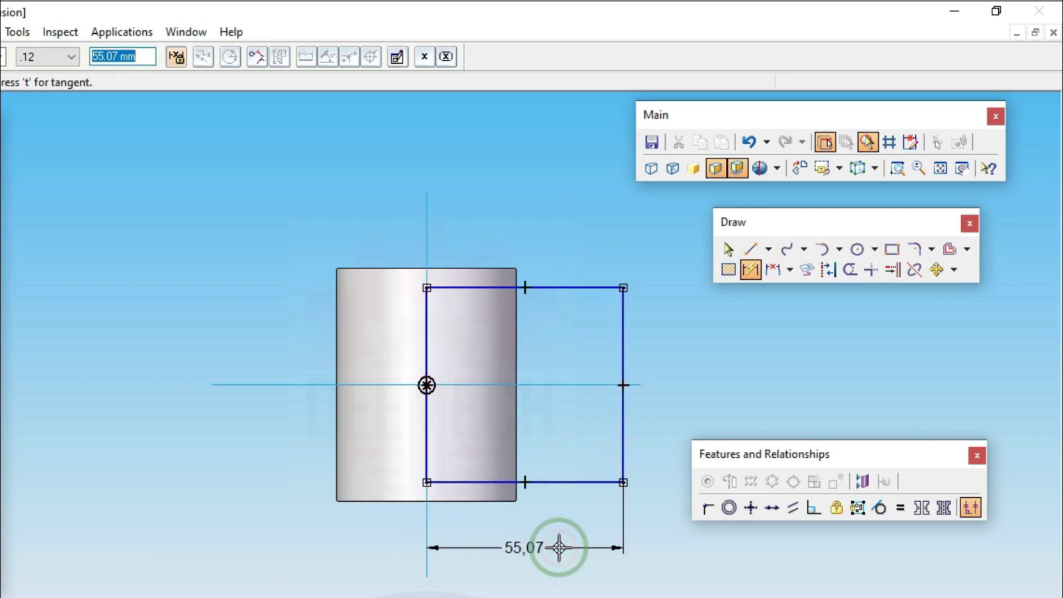
text(30)
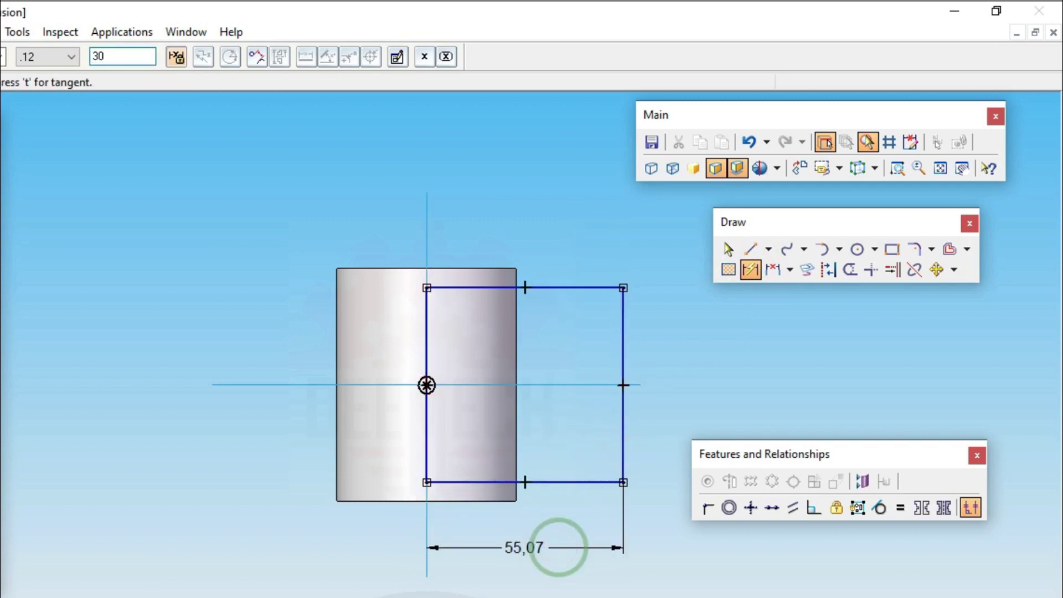
key(Return)
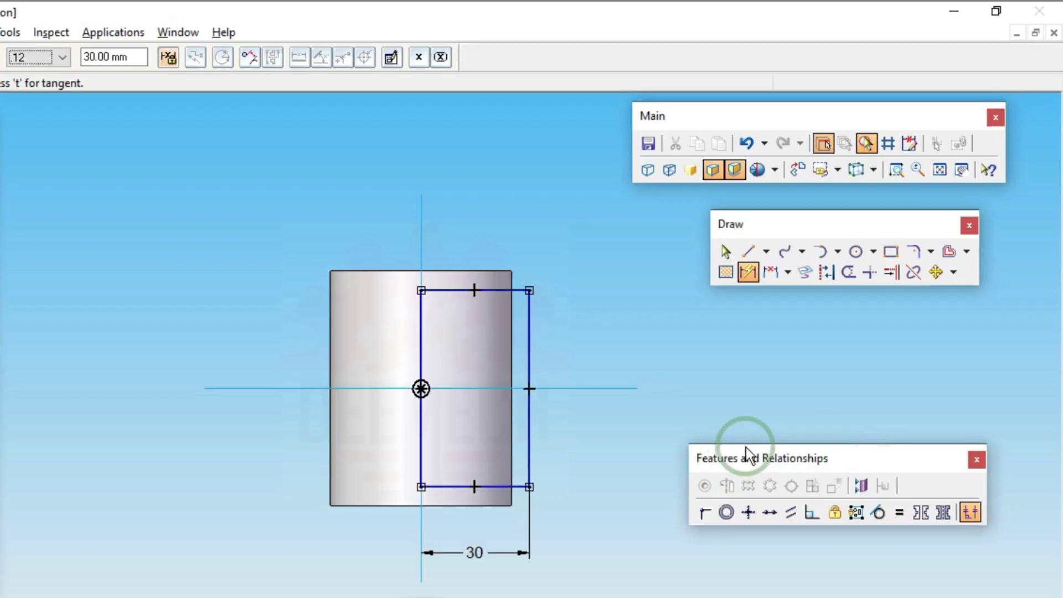
click(747, 272)
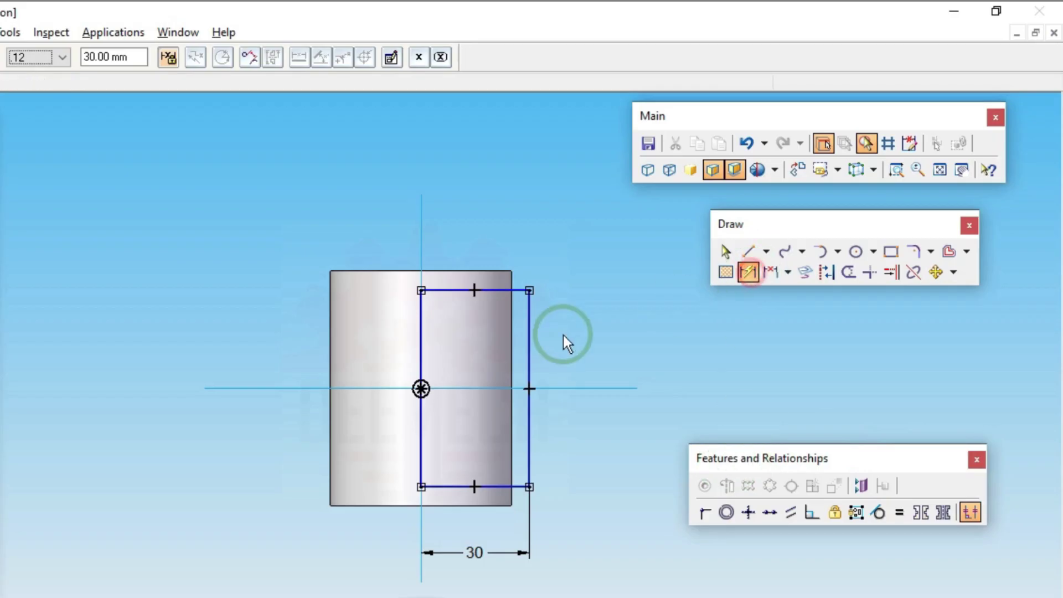
click(530, 335)
click(574, 341)
text(30*2)
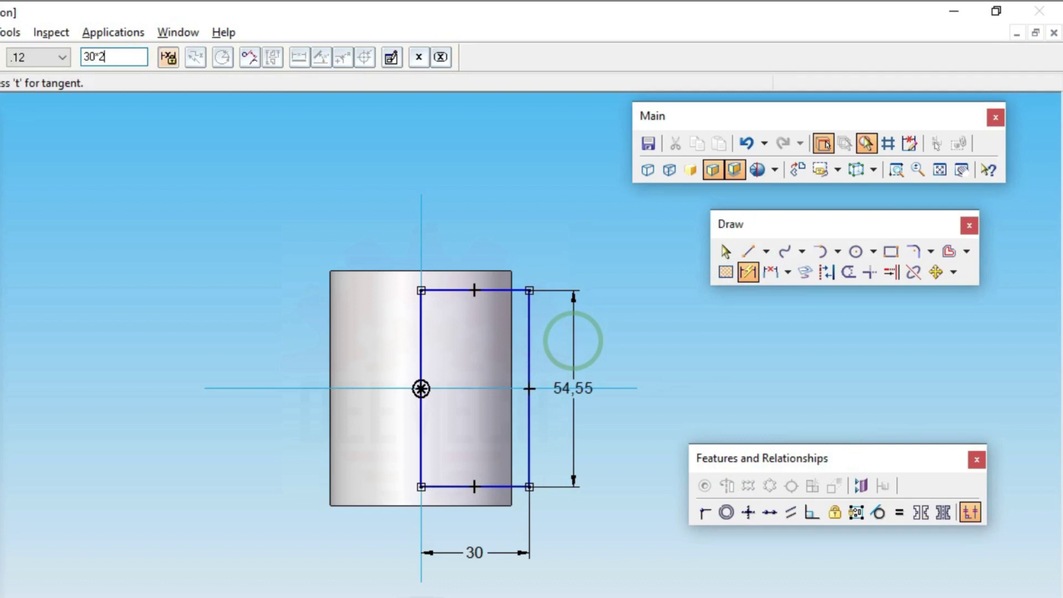
key(Return)
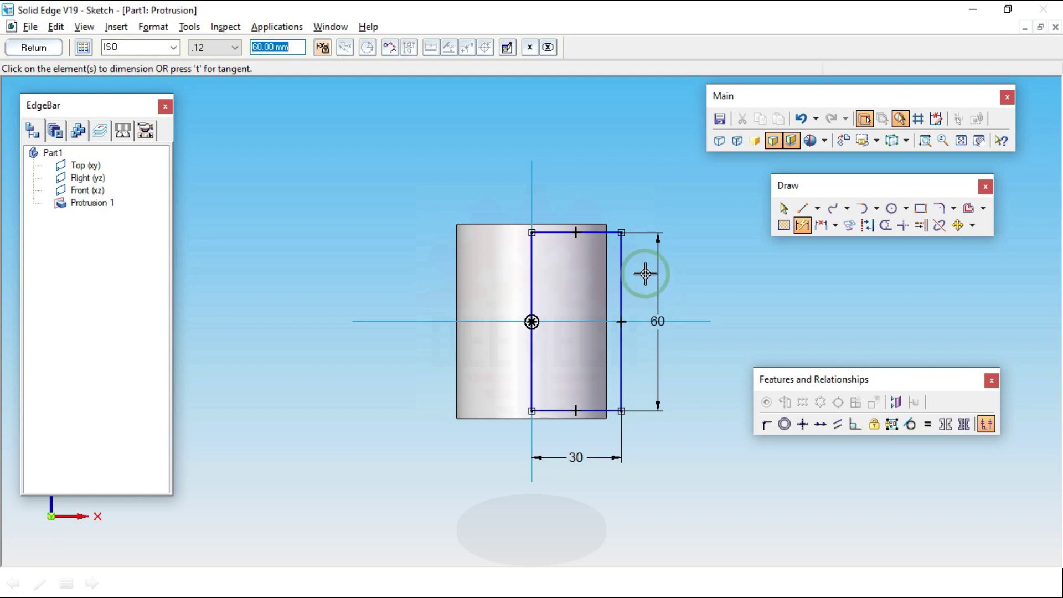
Extrude the 30 × 60 rectangle symmetrically 30 mm as Protrusion 2, then tick □30 on the drawing
click(34, 48)
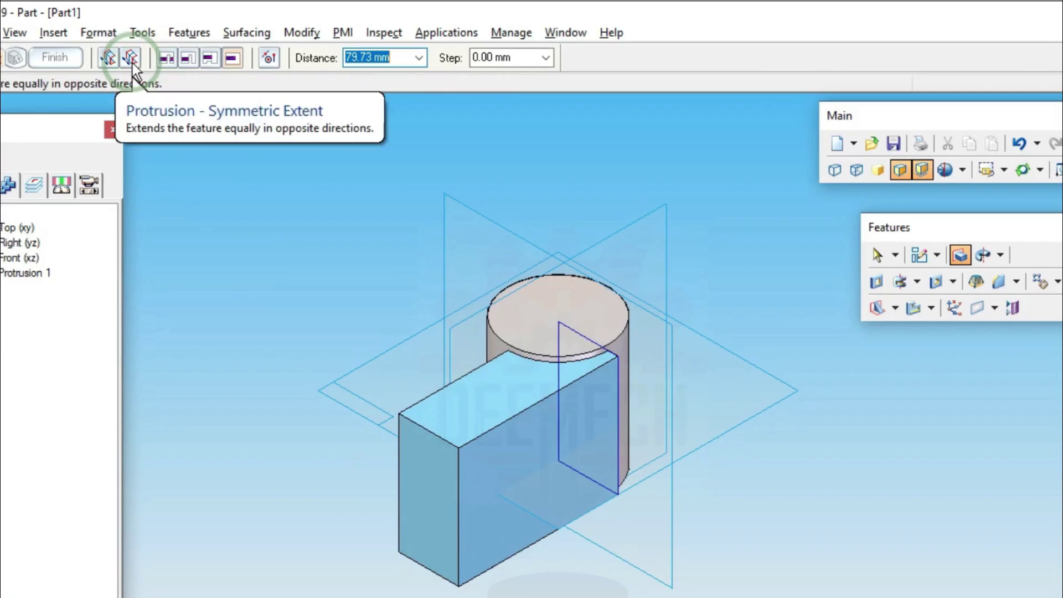
click(133, 65)
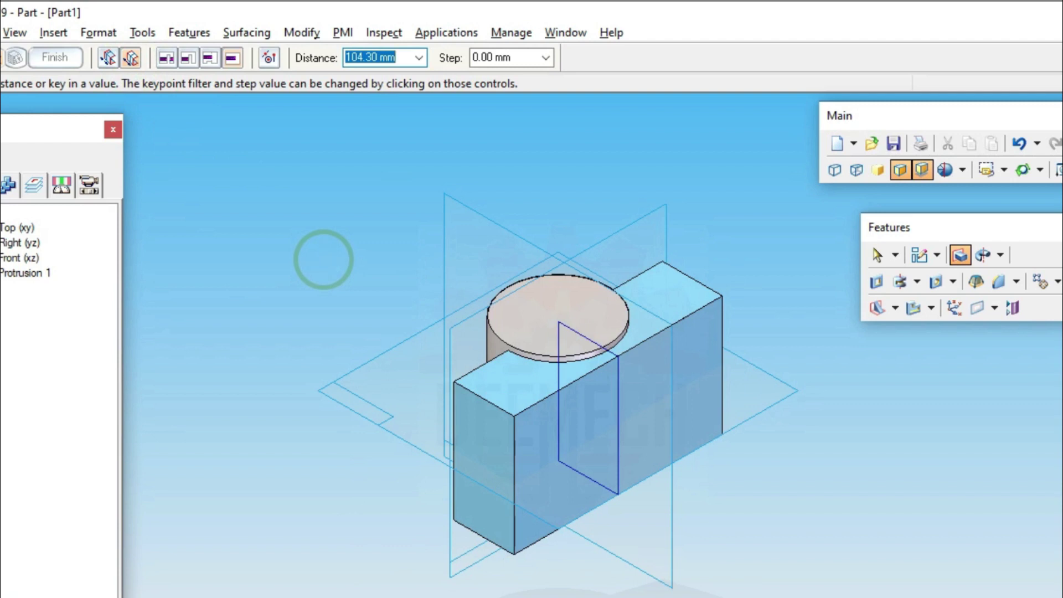
text(30)
key(Return)
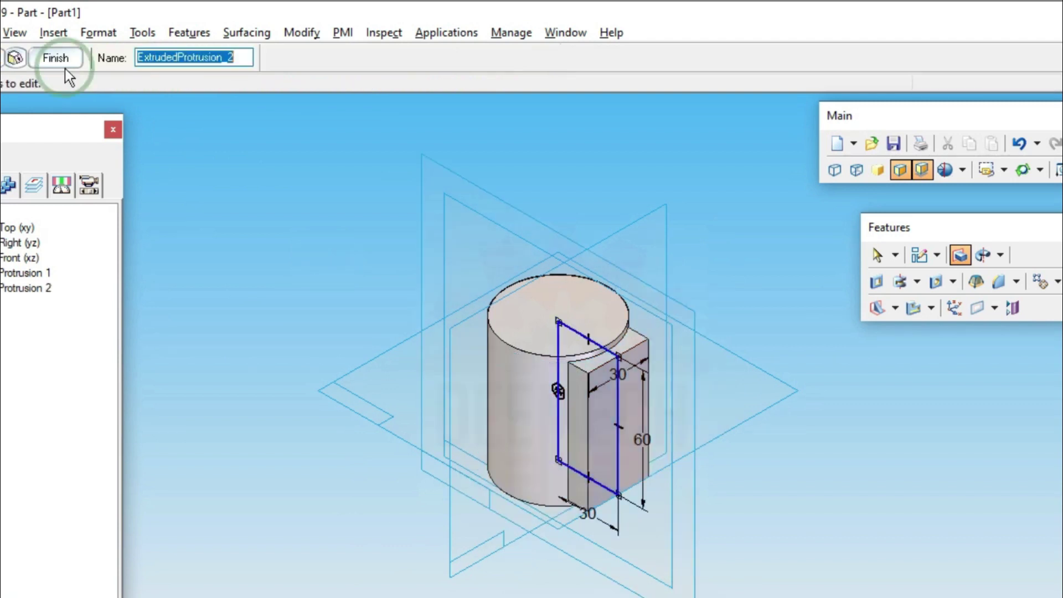
click(64, 61)
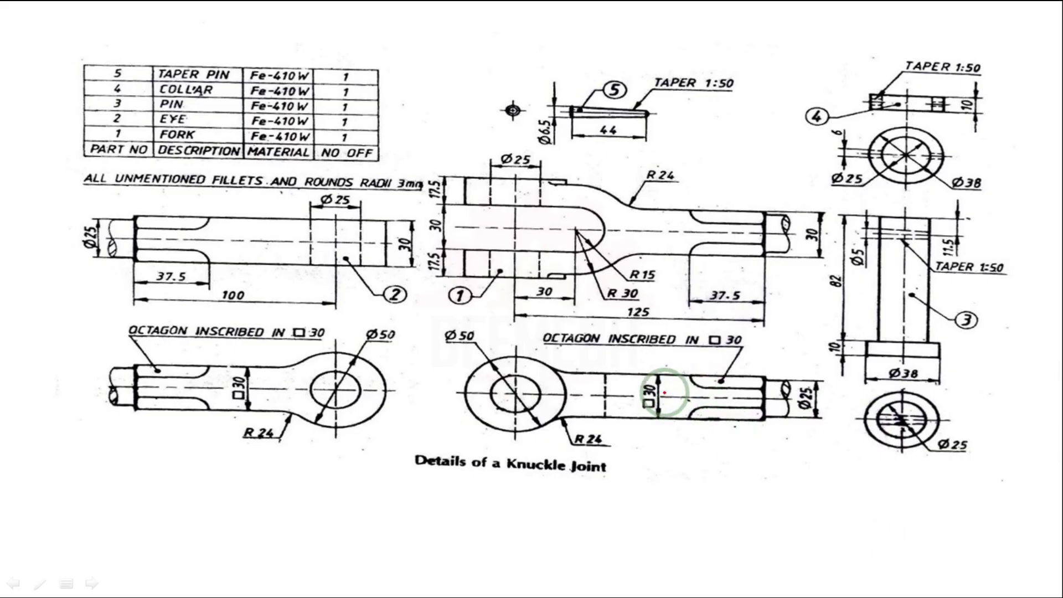
drag(663, 391, 687, 382)
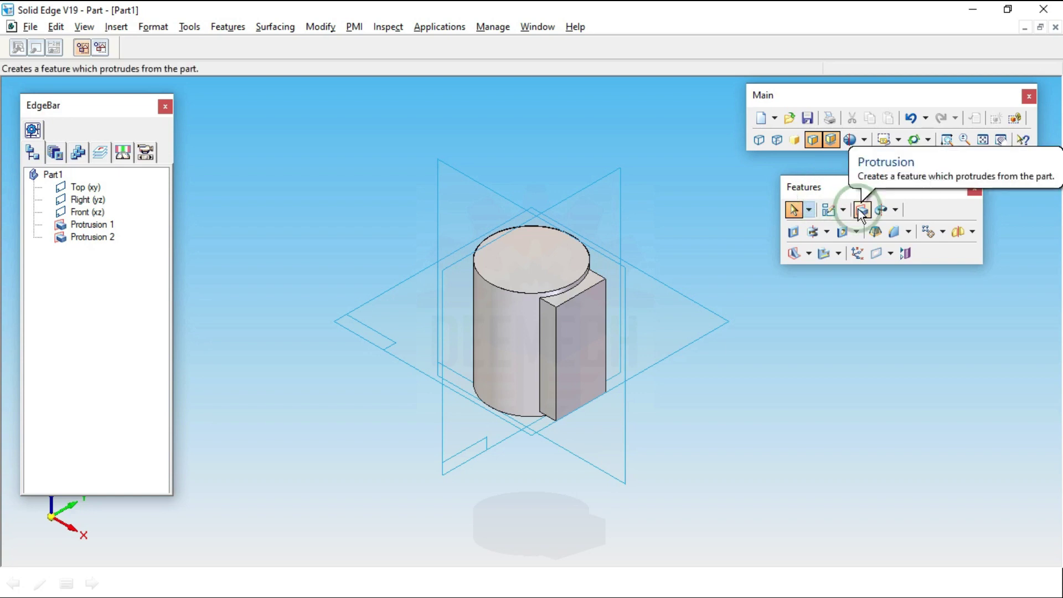
Sketch a Ø60 circle centred on the block's outer edge in a new protrusion
click(861, 211)
click(487, 194)
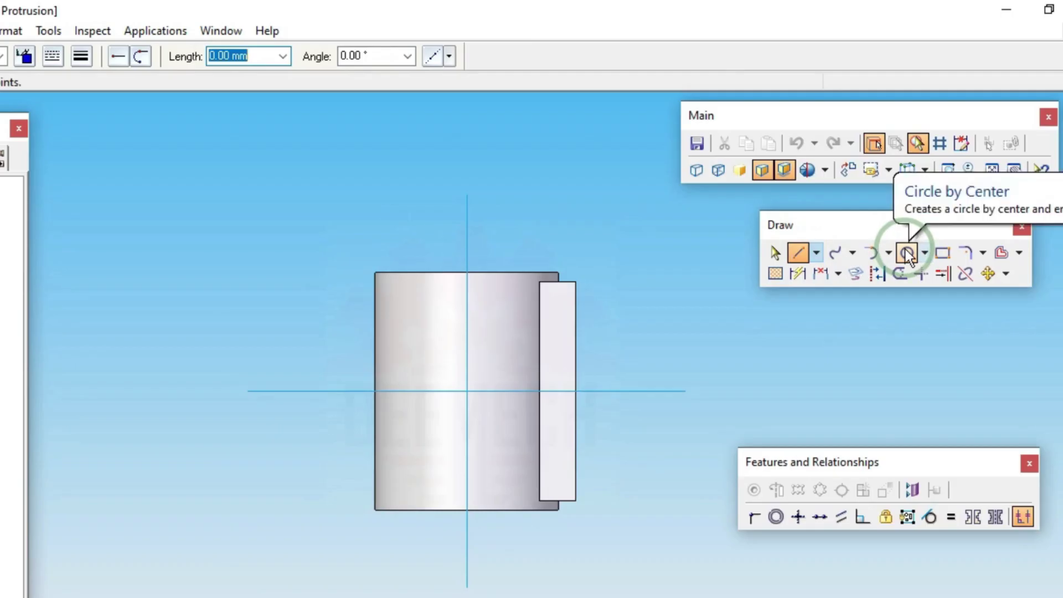
click(906, 254)
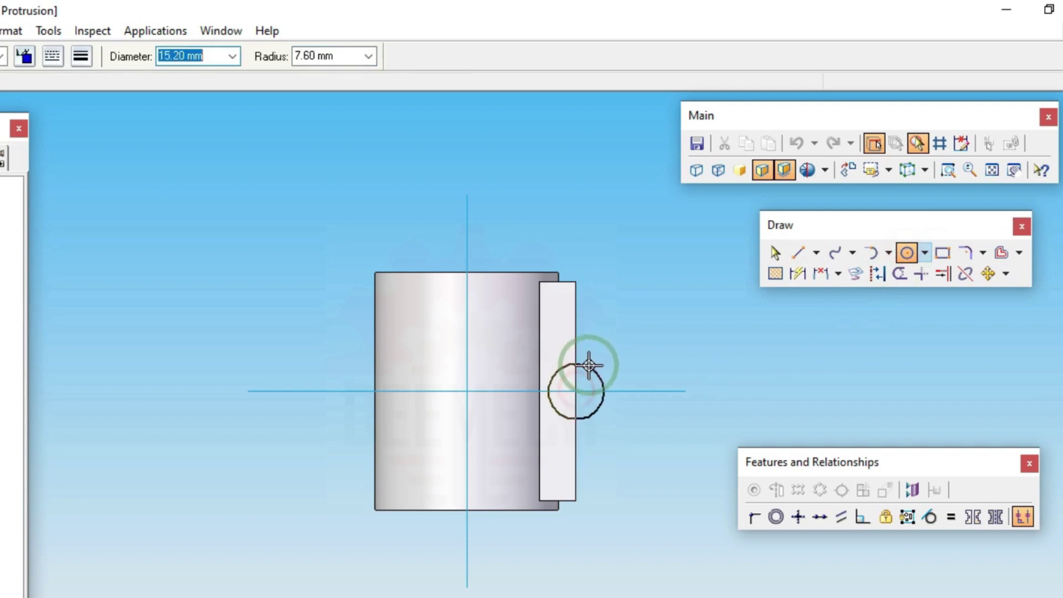
click(330, 58)
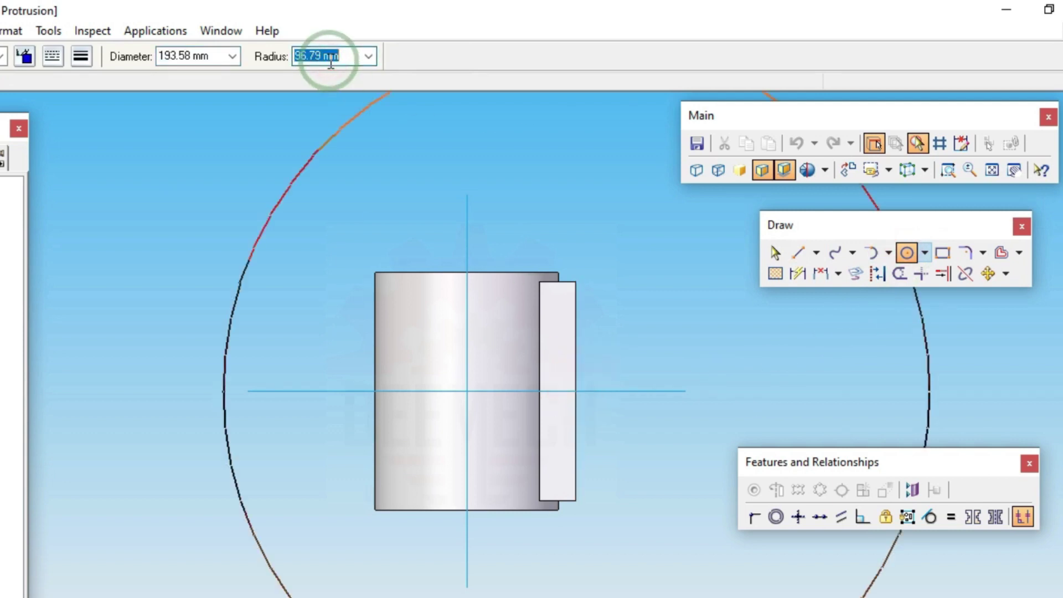
key(Return)
click(798, 274)
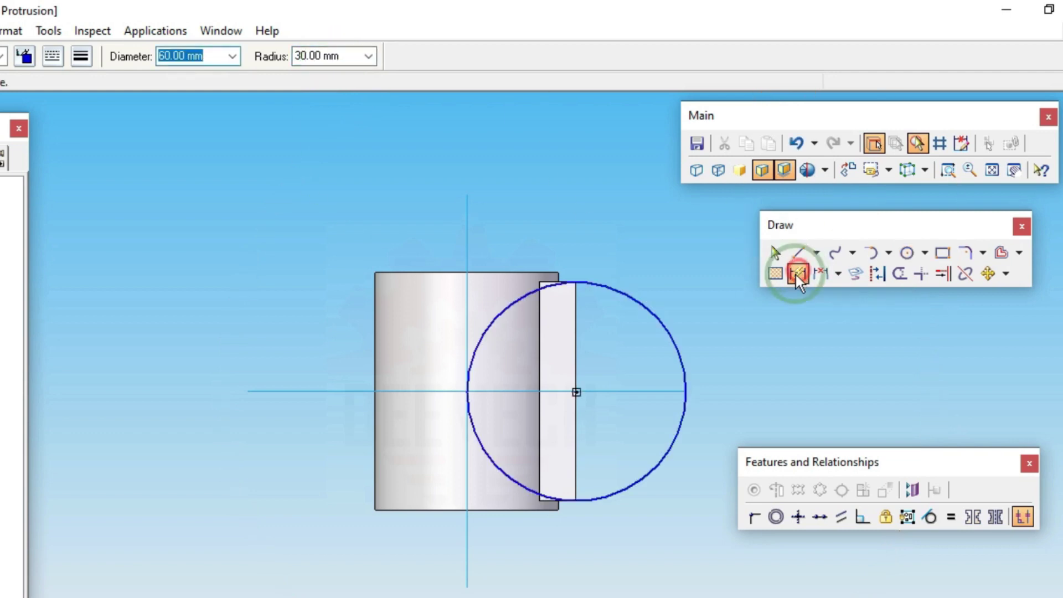
click(676, 351)
click(713, 277)
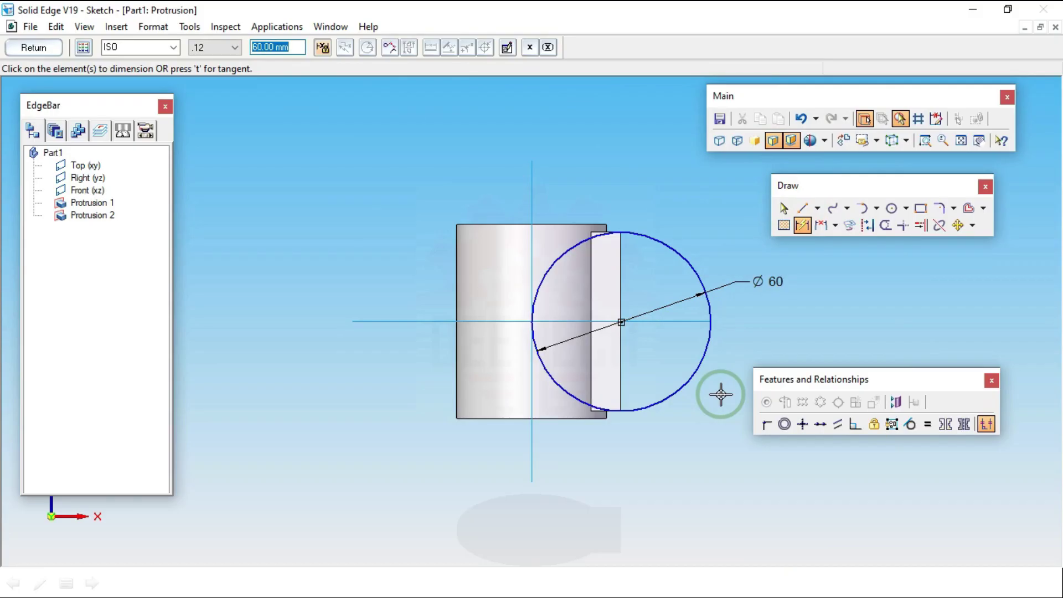
Extrude the Ø60 circle symmetrically 30 mm as Protrusion 3
click(26, 48)
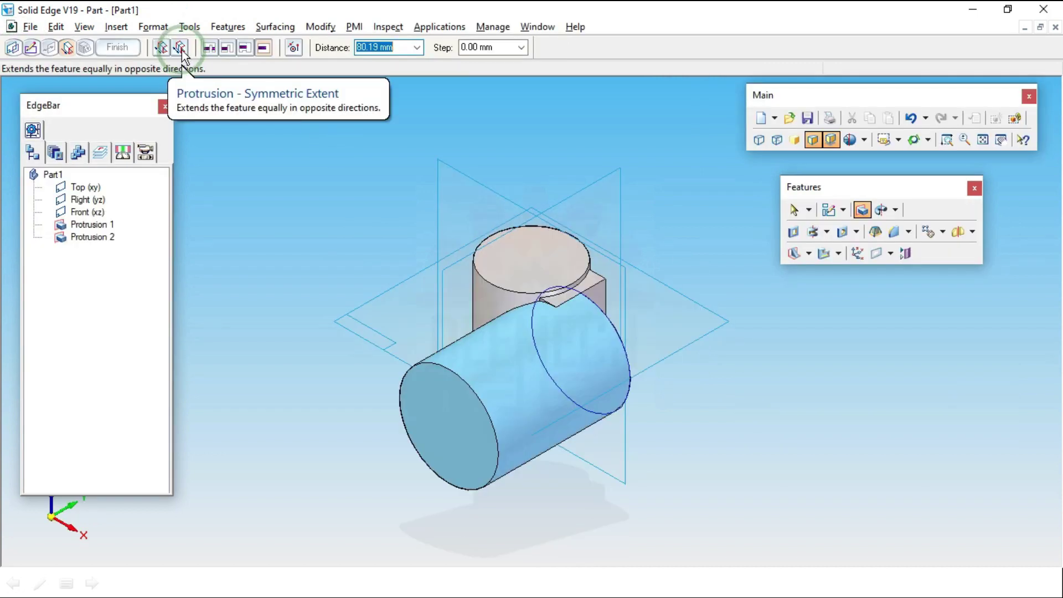
click(181, 49)
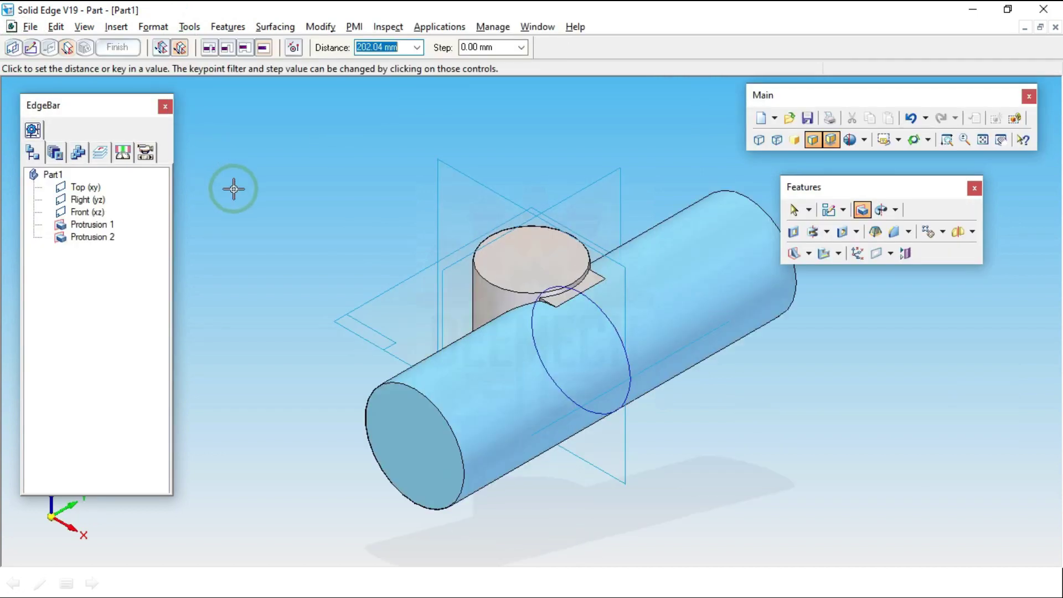
key(Return)
click(118, 49)
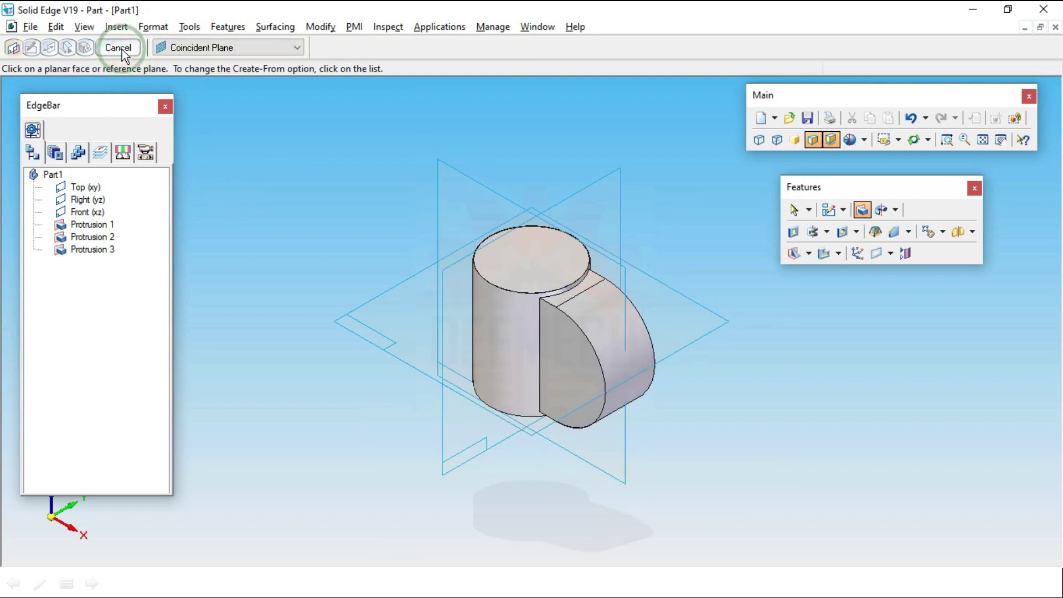
click(122, 49)
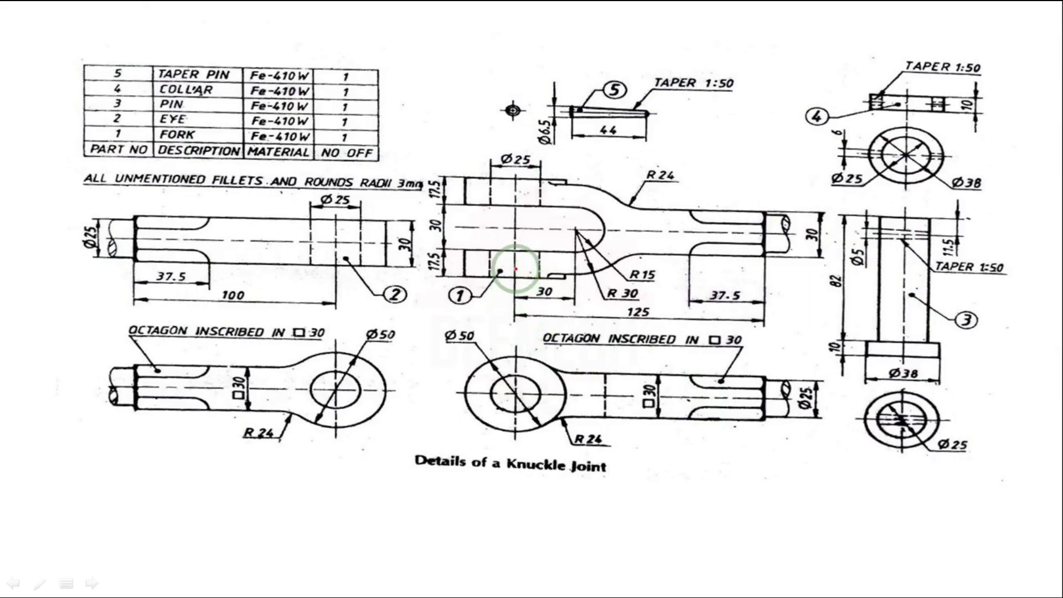
drag(515, 269, 515, 325)
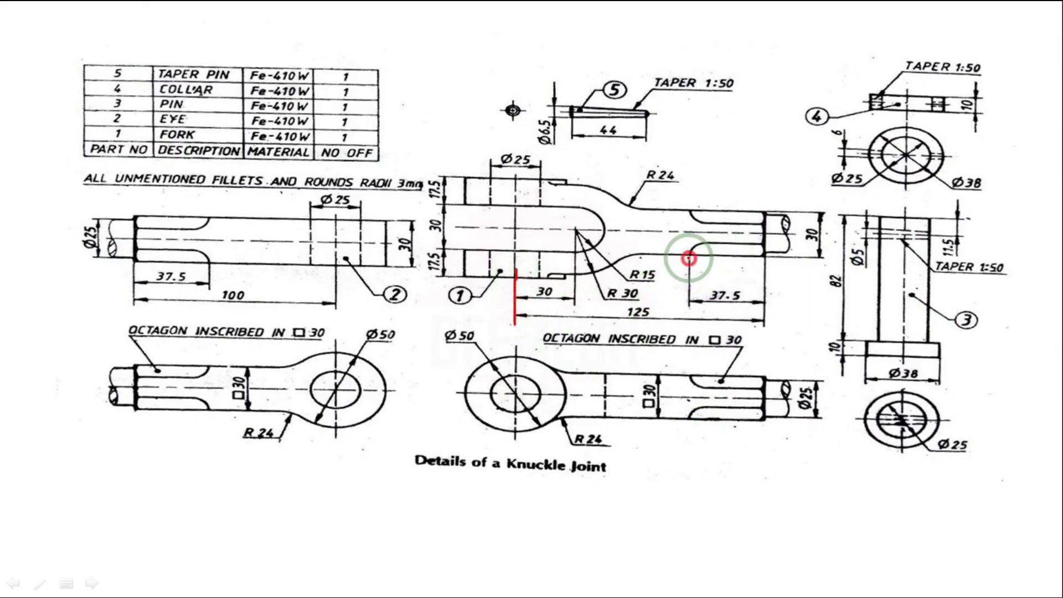
mouse_move(688, 258)
mouse_down()
mouse_move(689, 320)
mouse_move(671, 301)
mouse_up()
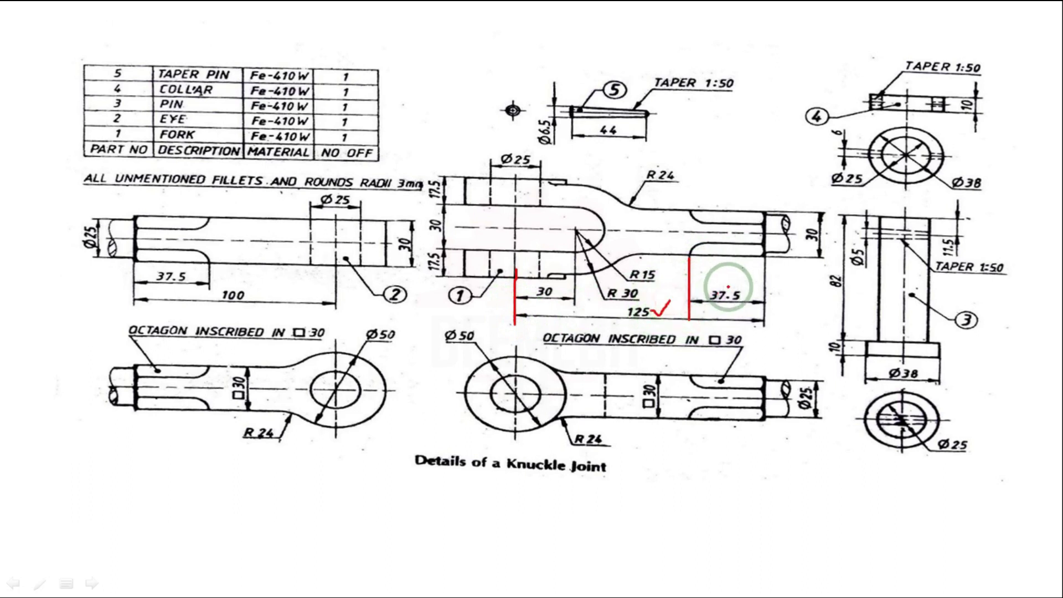
drag(730, 276, 748, 268)
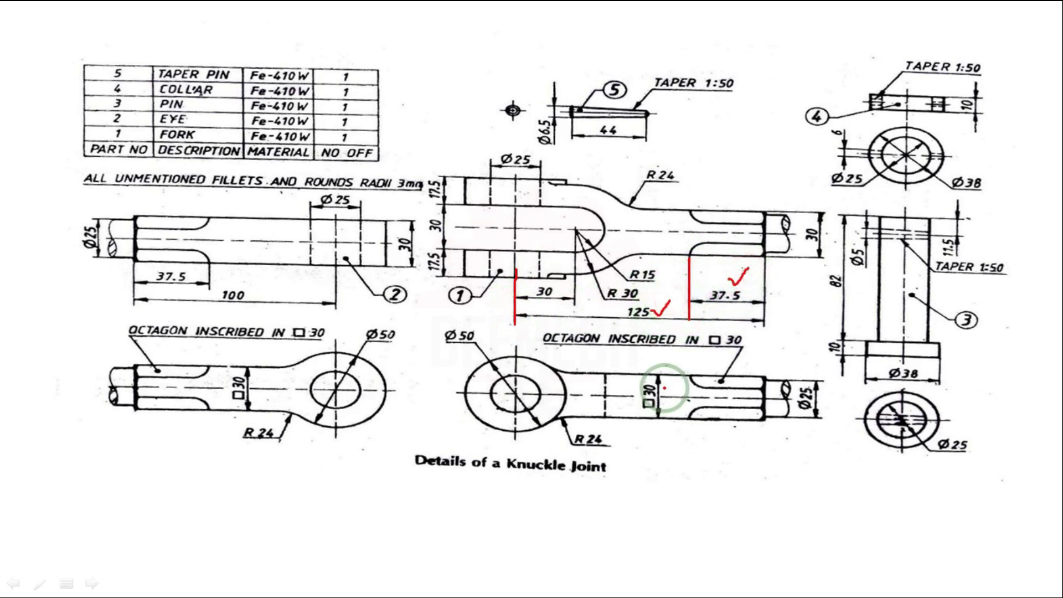
drag(667, 393, 687, 378)
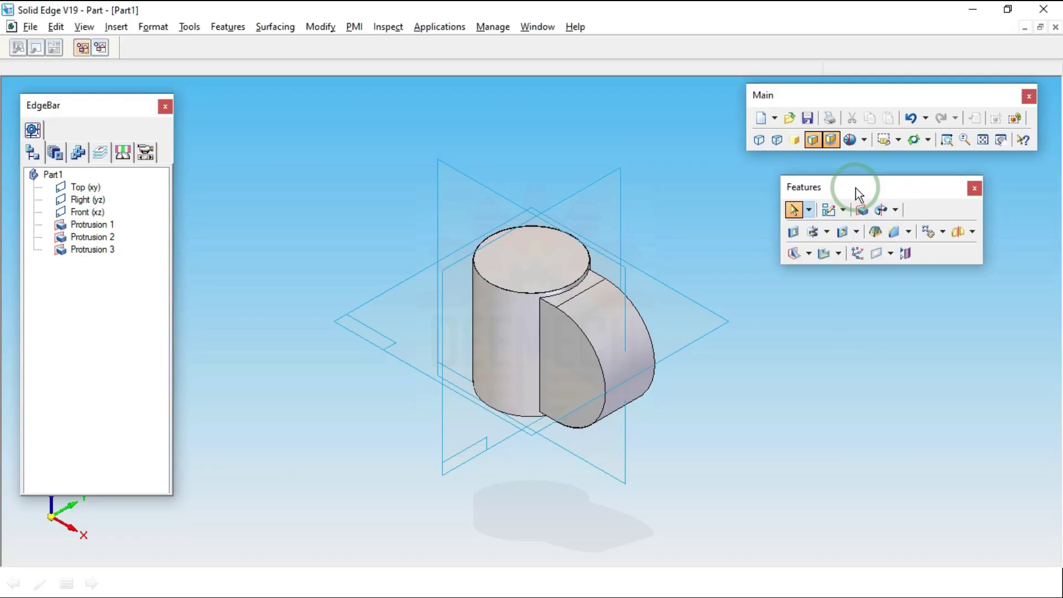
click(862, 211)
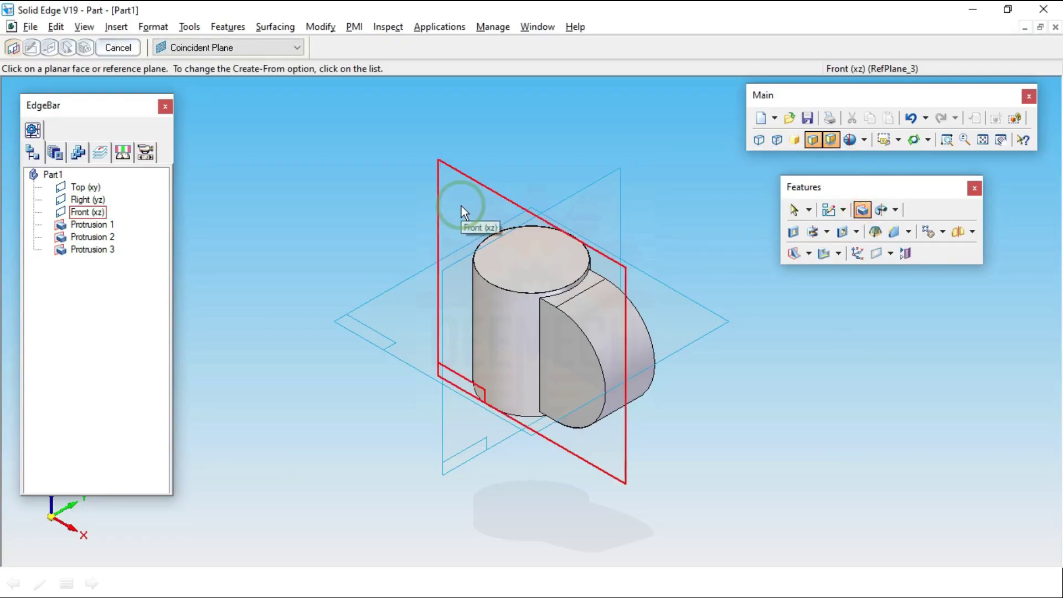
Draw a rectangle on the Front (xz) plane reaching past the rounded end
click(461, 206)
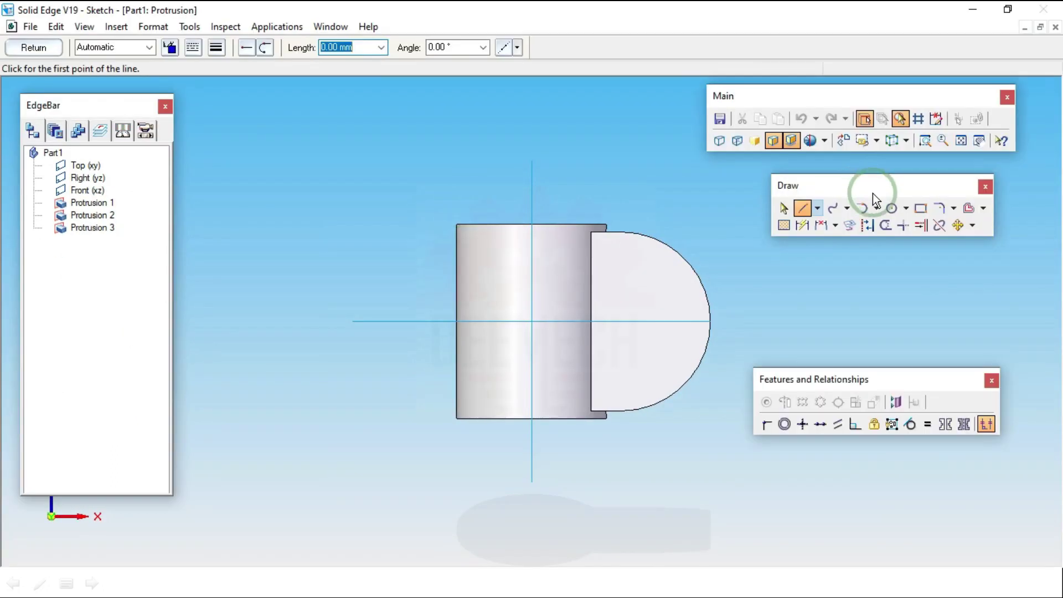
click(921, 208)
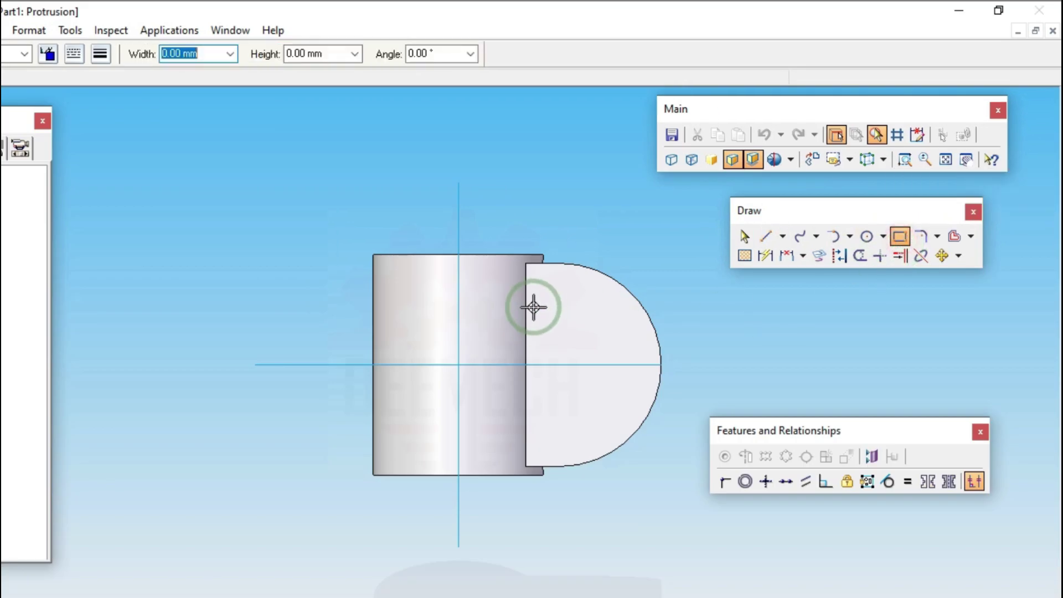
drag(552, 299, 761, 397)
click(761, 397)
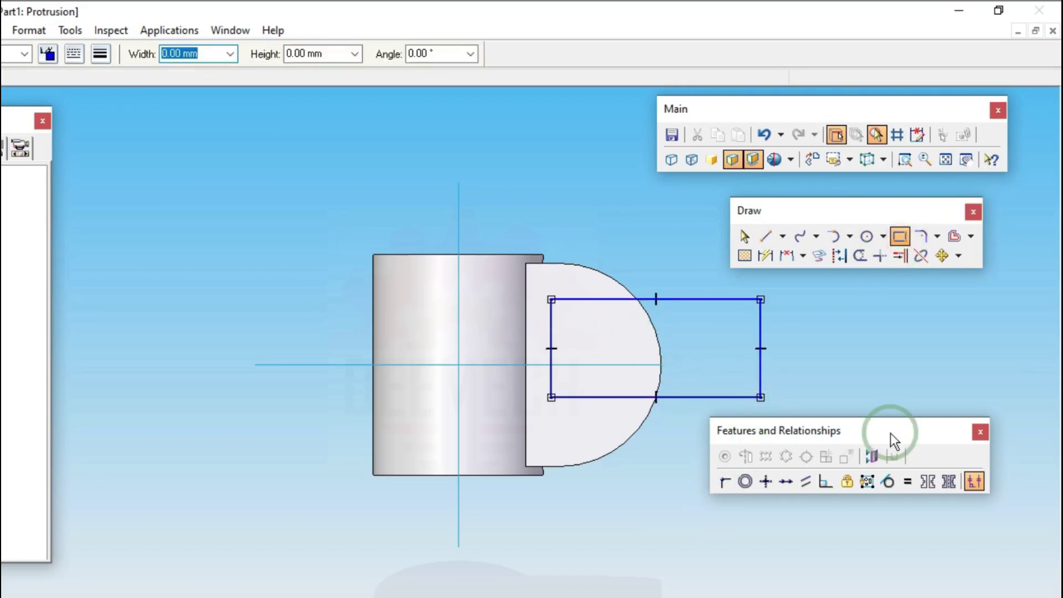
Connect the rectangle's left midpoint to the horizontal axis and align its left edge with the vertical axis
click(724, 481)
click(553, 350)
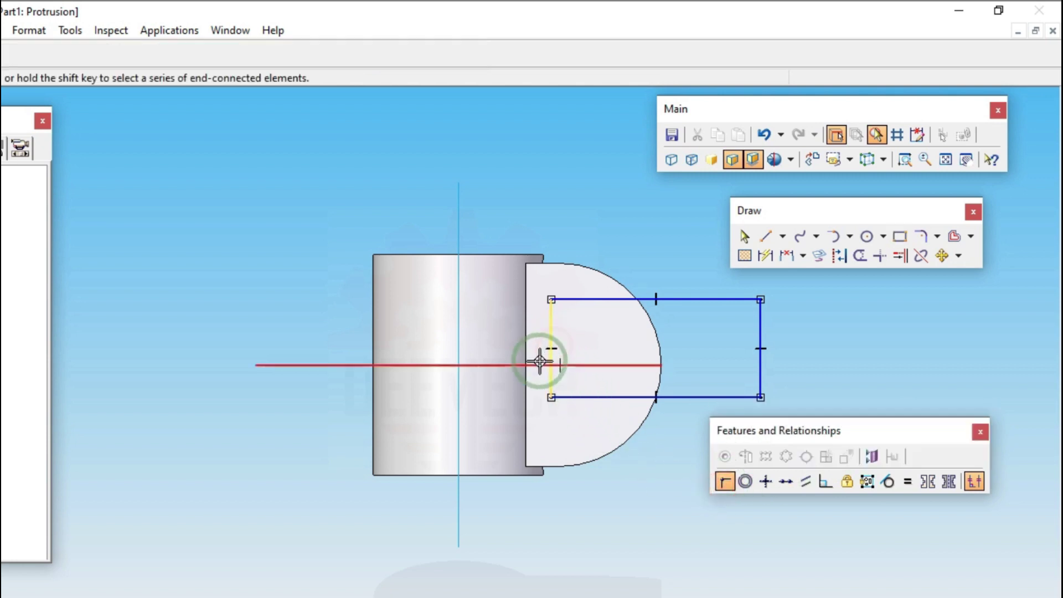
click(537, 364)
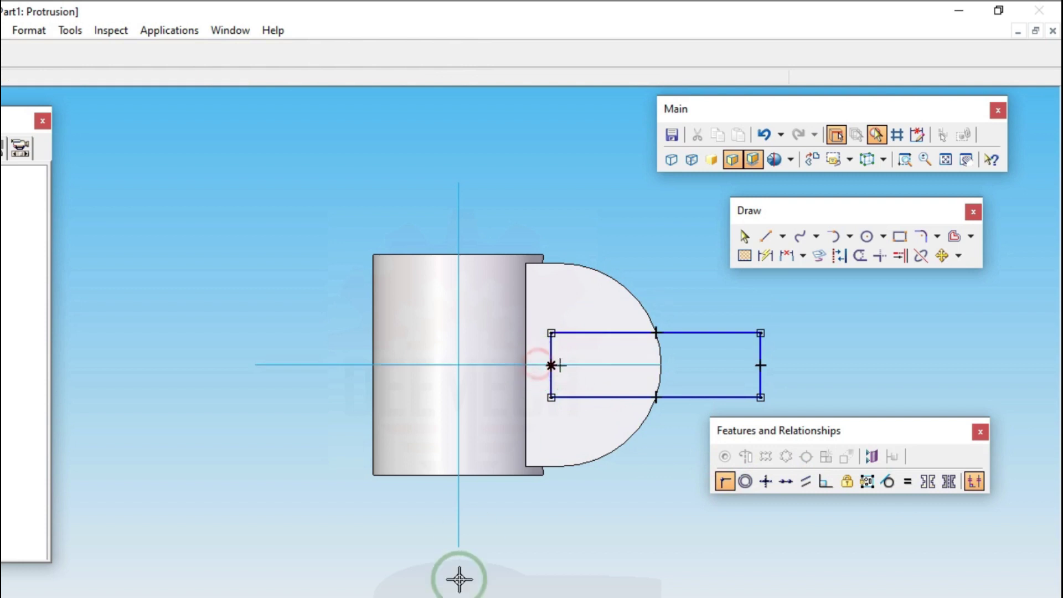
click(783, 481)
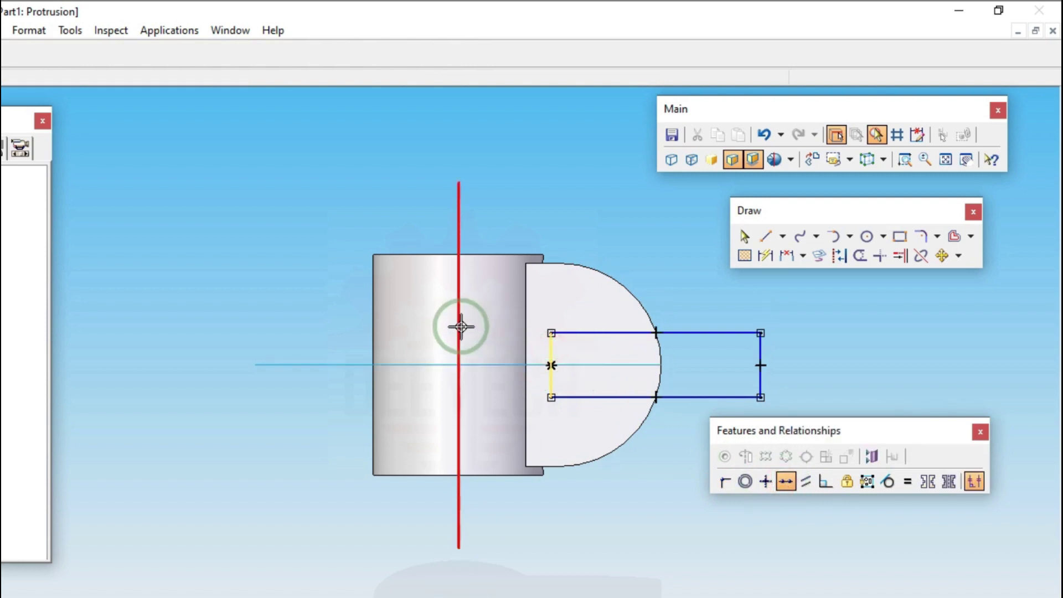
click(461, 327)
Dimension the rectangle 30 high and 87.5 mm (125-37.5) long from the vertical axis
click(765, 256)
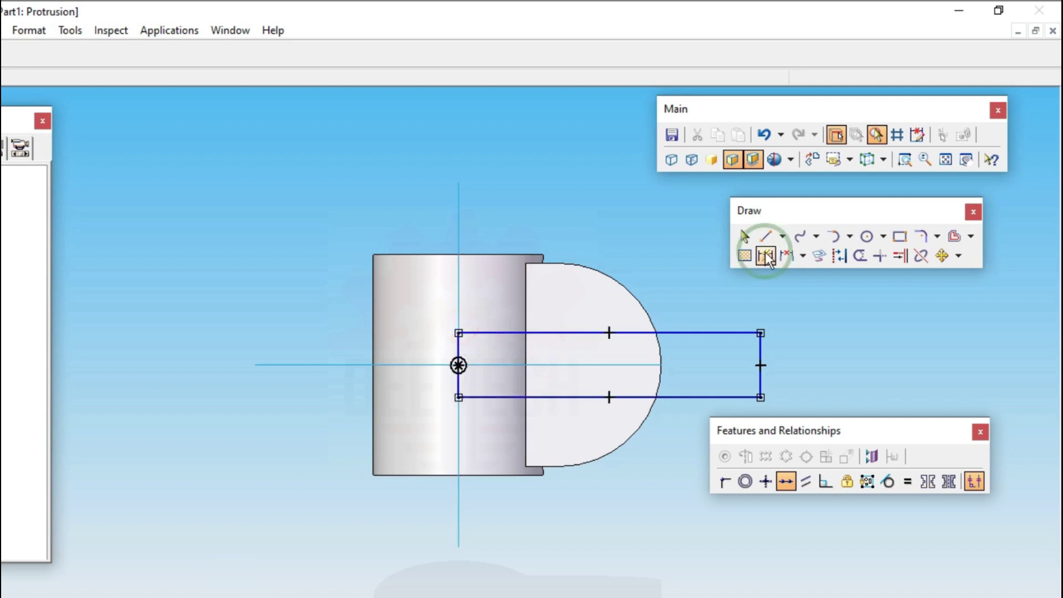
click(766, 256)
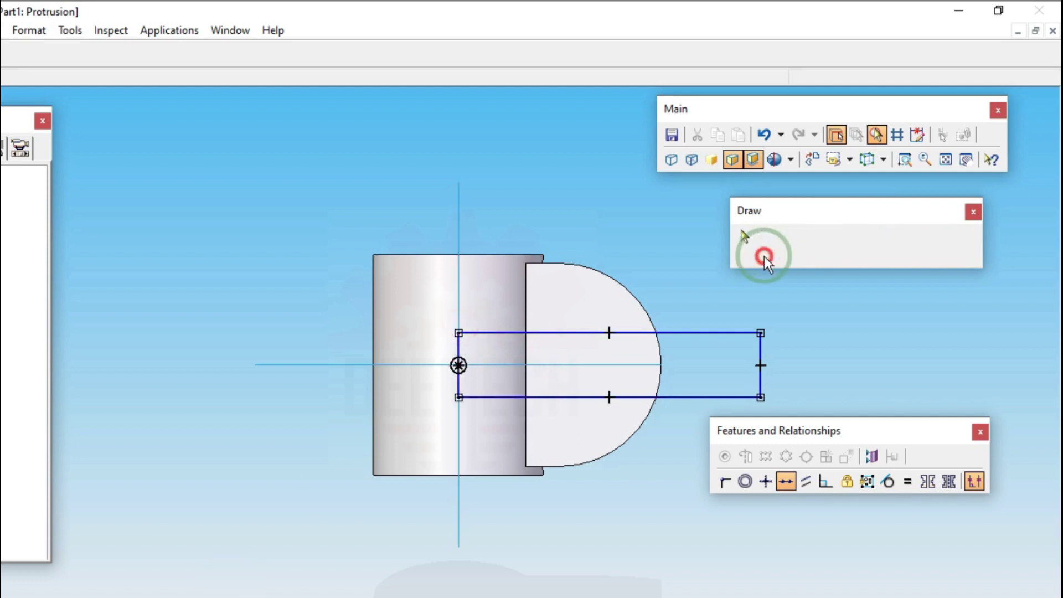
click(762, 359)
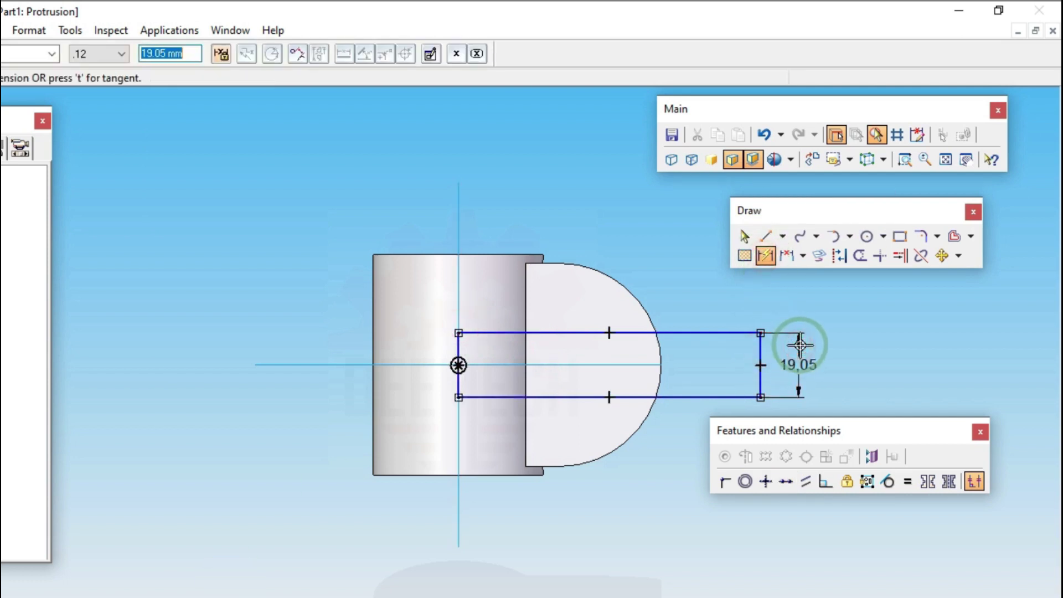
key(Return)
click(773, 258)
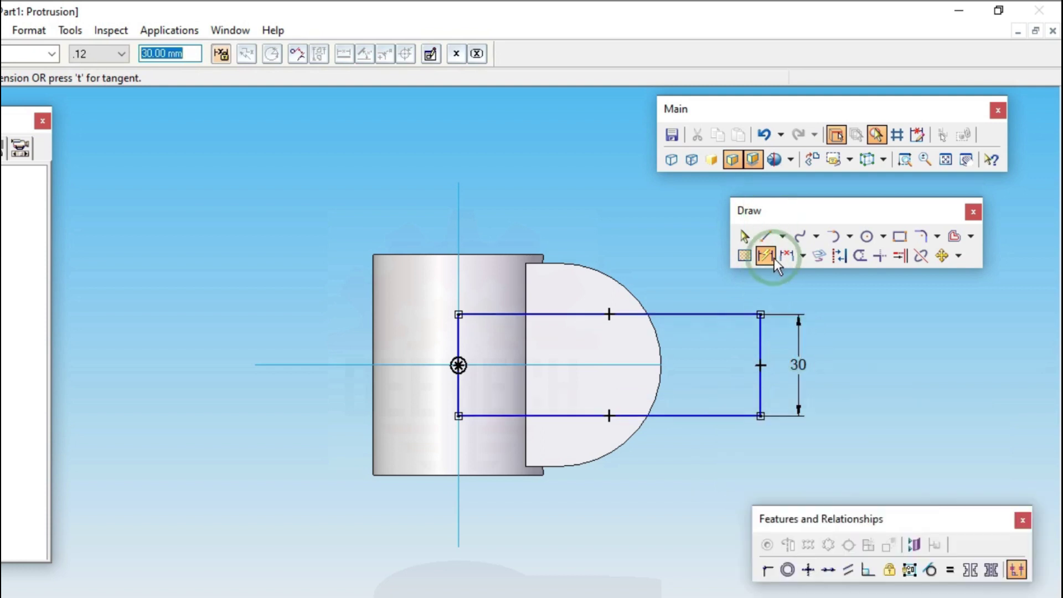
click(455, 505)
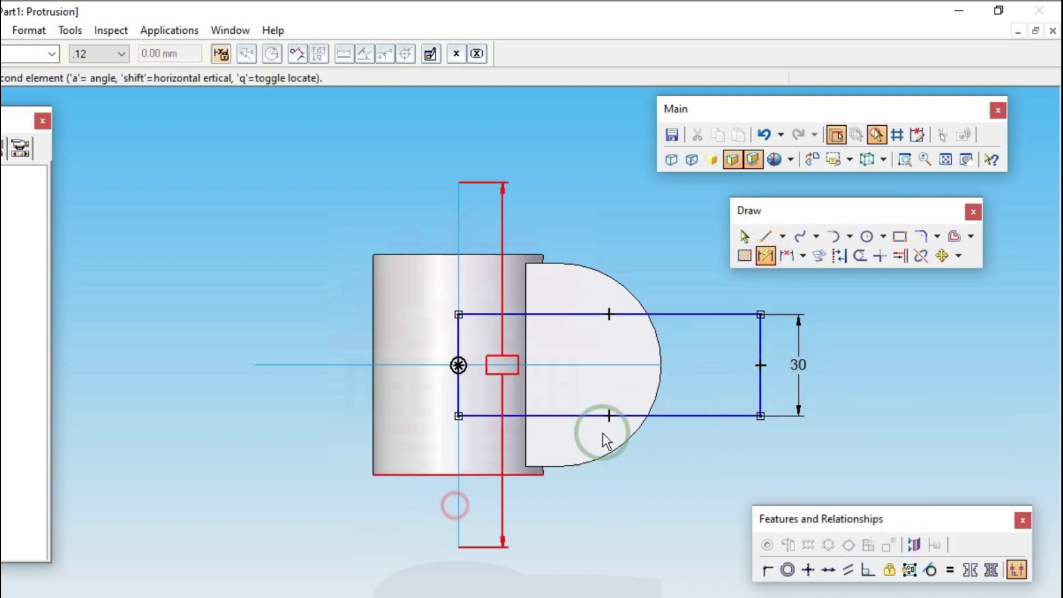
click(765, 389)
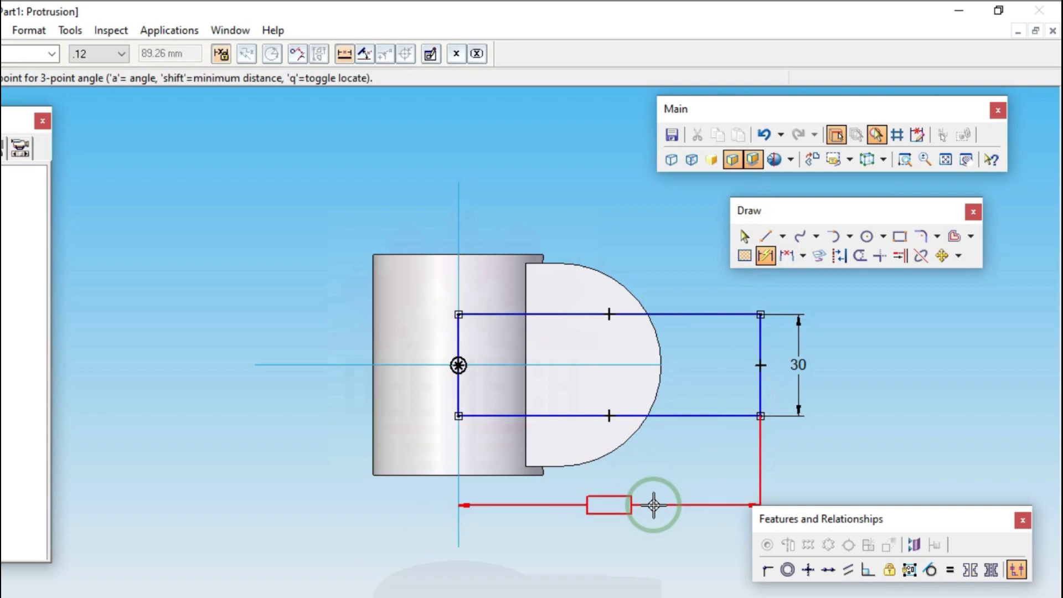
click(653, 505)
text(125-37.5)
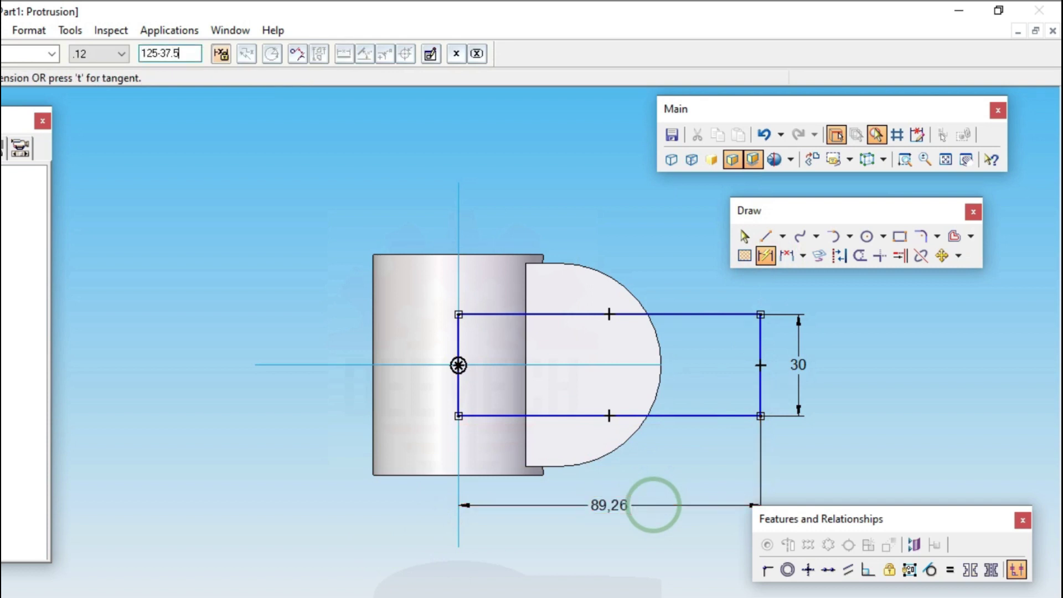
key(Return)
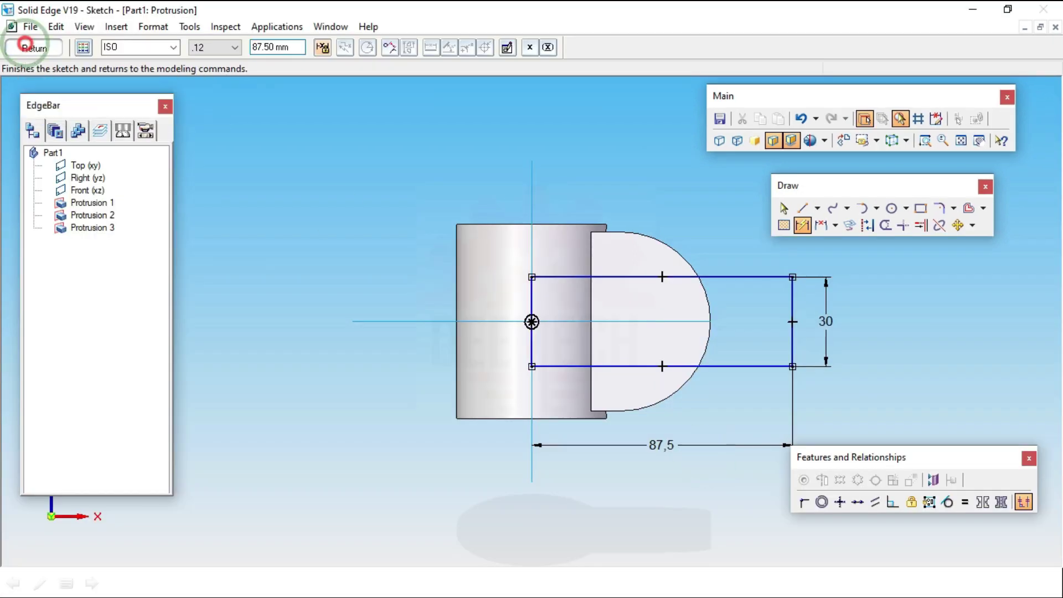
Extrude the square arm 30 mm symmetrically as Protrusion 4
click(33, 47)
click(180, 47)
text(3)
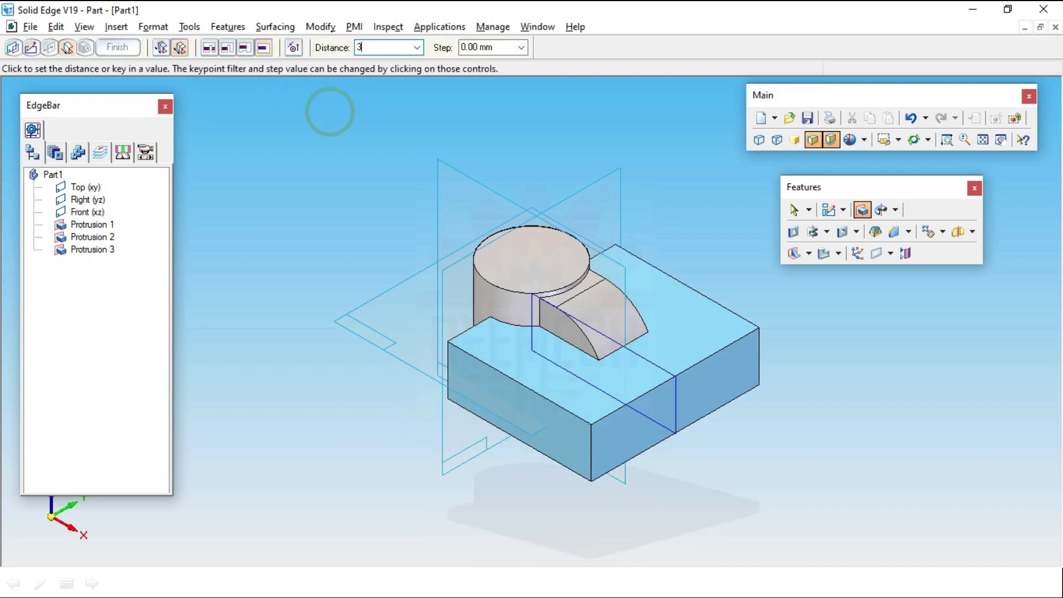
text(0)
key(Return)
click(119, 47)
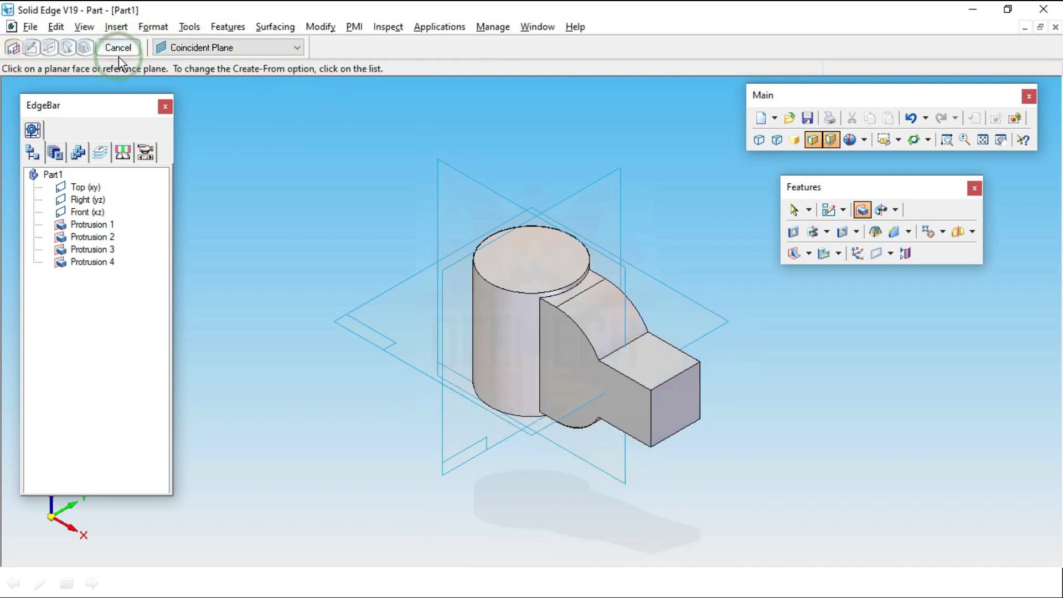
click(119, 48)
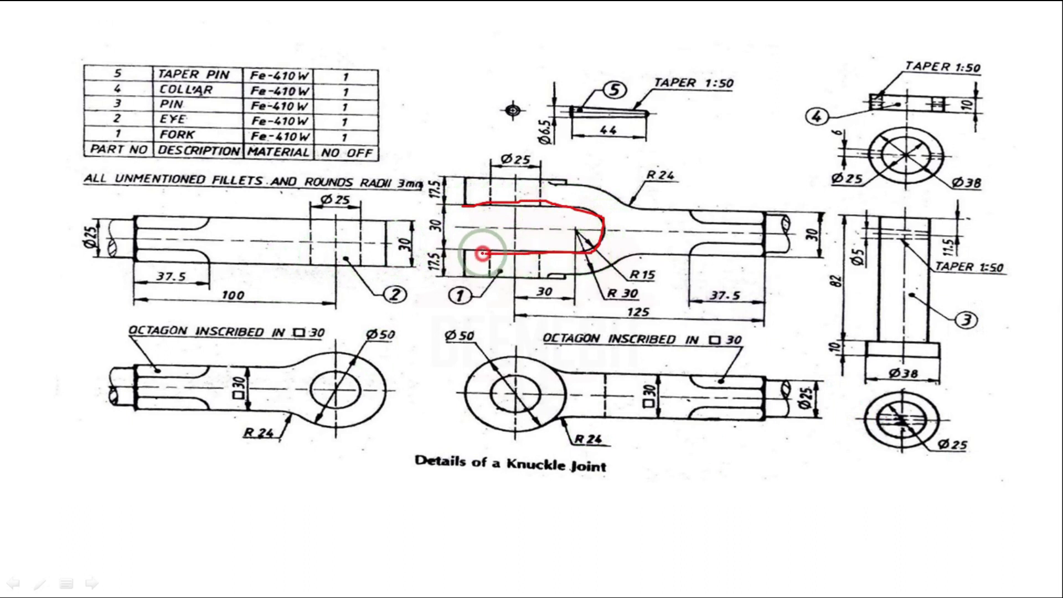
Mark the fork slot and R15 on the reference drawing, then start a cutout sketch on the Front plane
drag(481, 253, 467, 209)
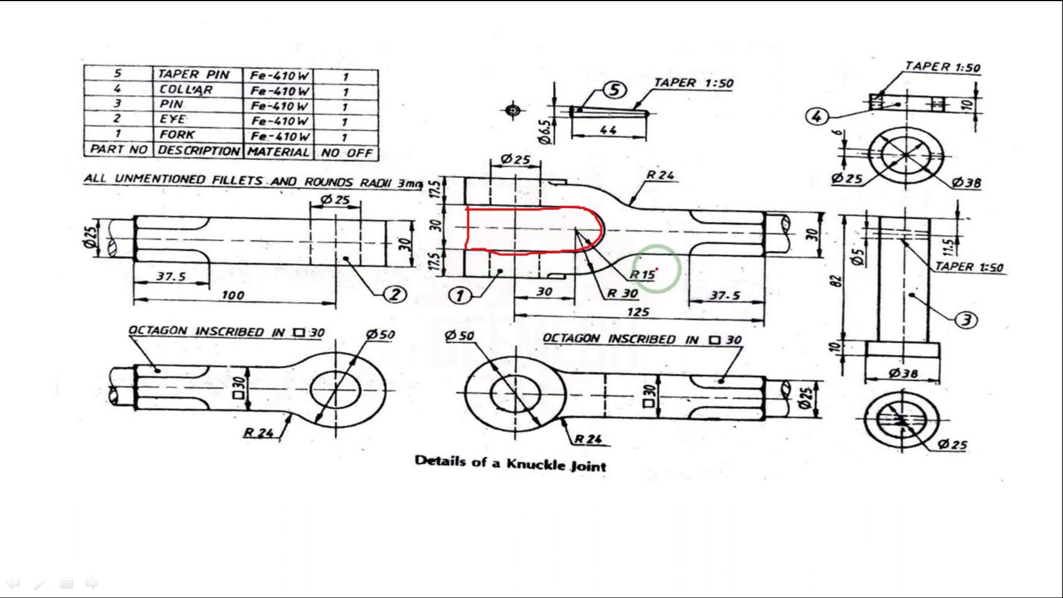
drag(659, 275, 694, 269)
drag(449, 222, 462, 218)
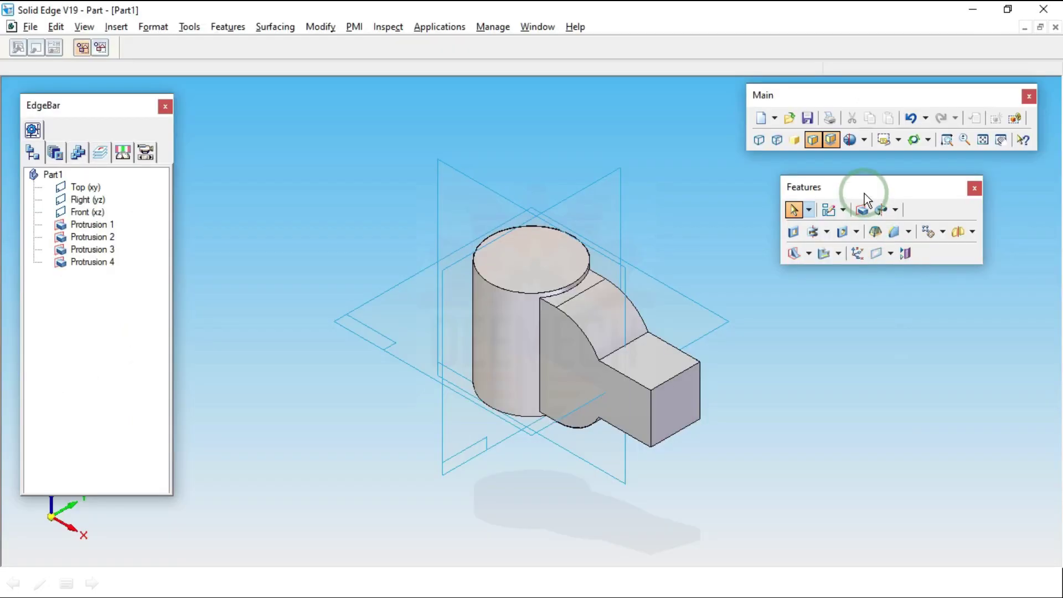
click(794, 232)
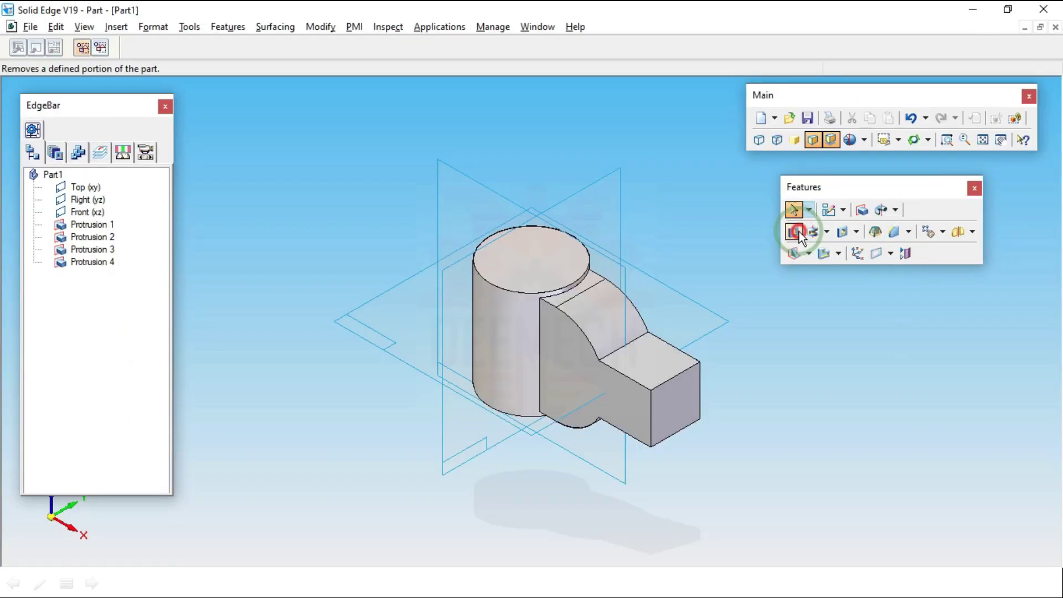
click(459, 182)
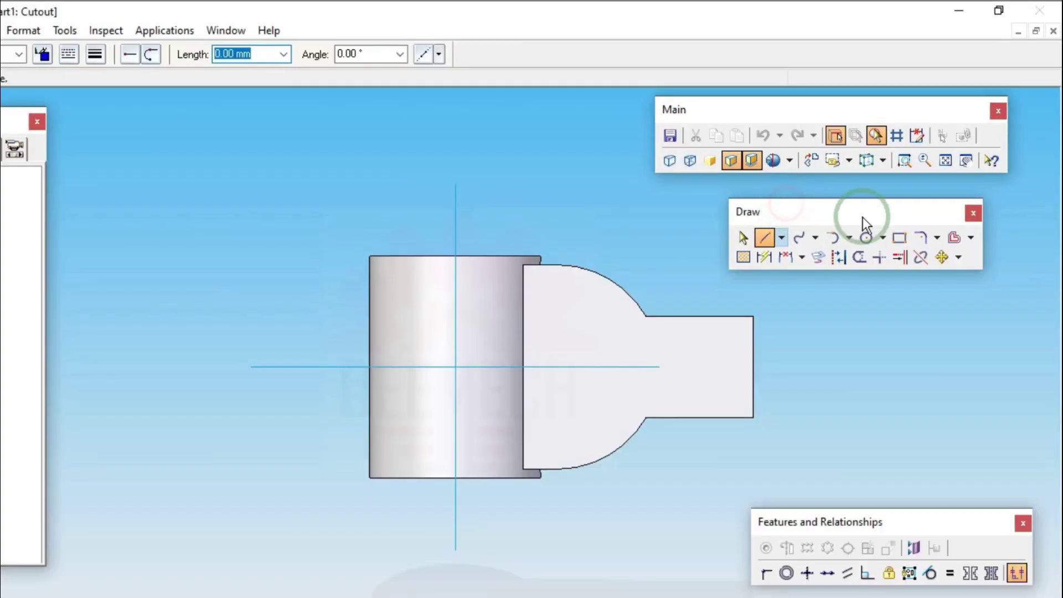
Draw a rectangle with its left midpoint on the axis and its left edge collinear with the cylinder edge
click(900, 239)
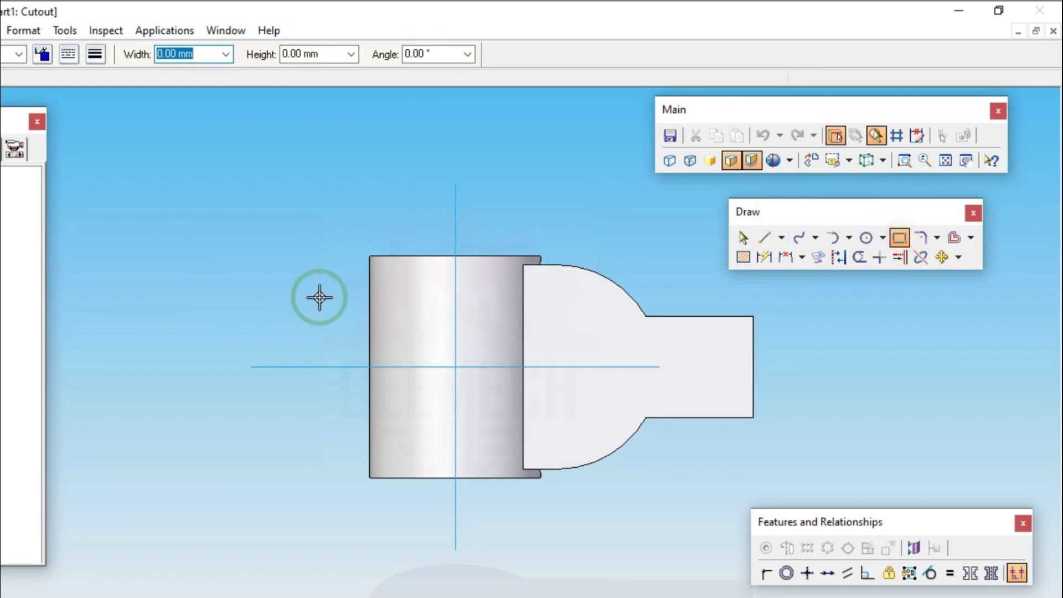
drag(350, 316, 559, 449)
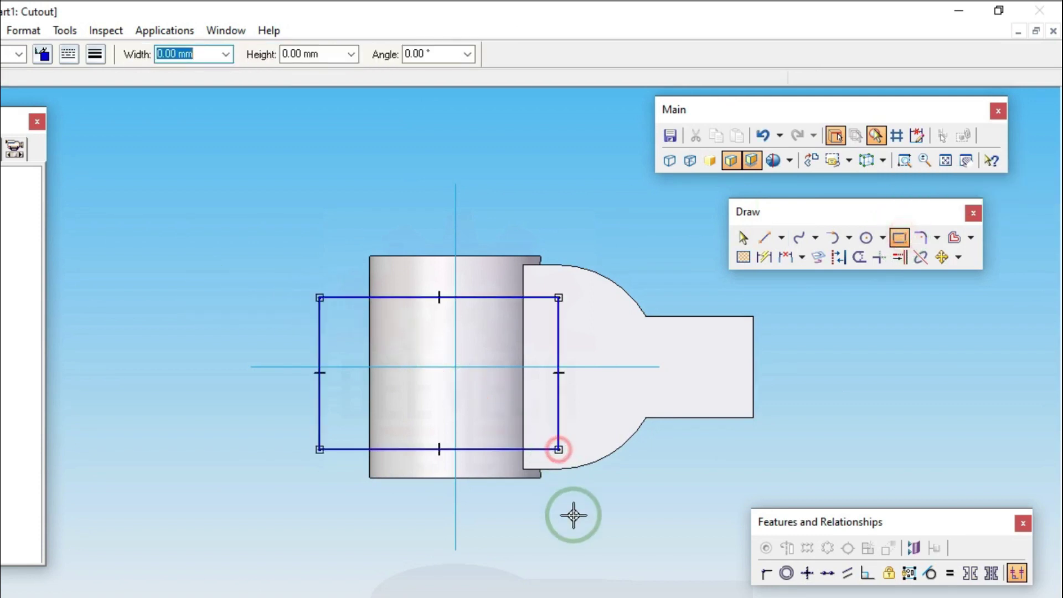
click(764, 573)
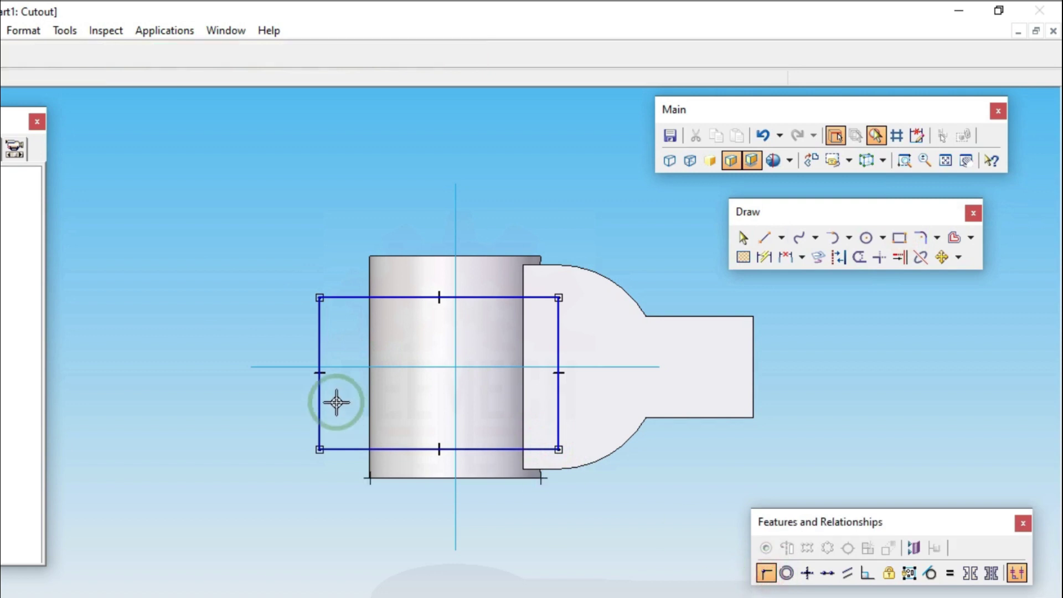
click(322, 376)
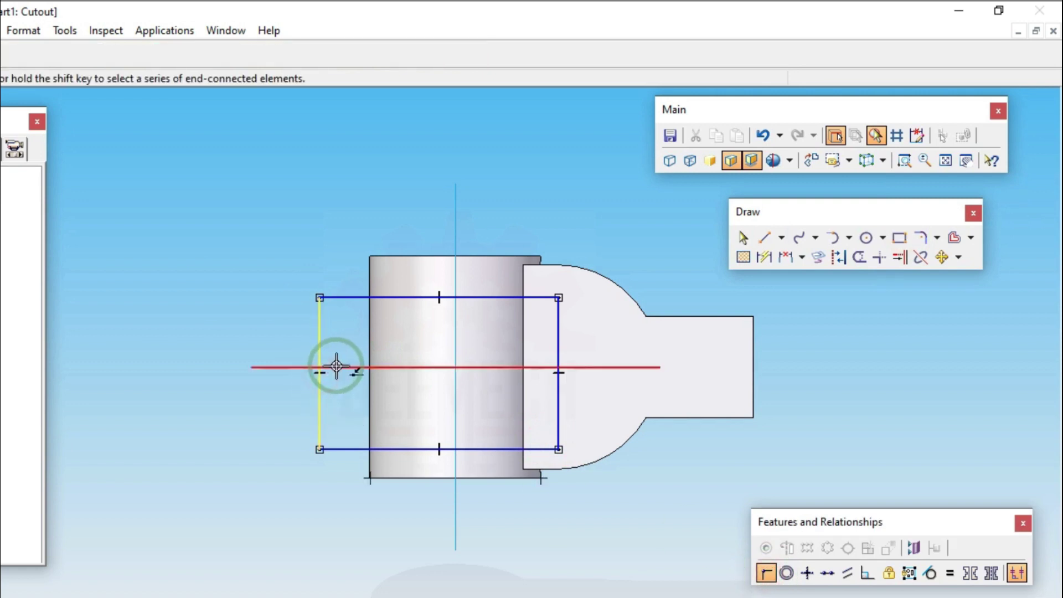
click(828, 574)
click(334, 328)
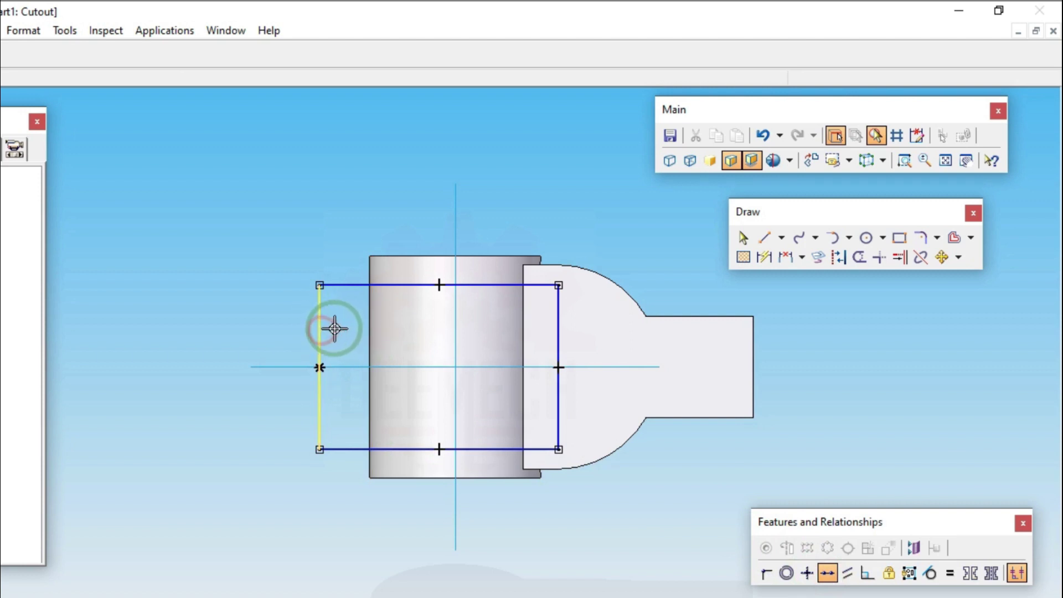
click(366, 331)
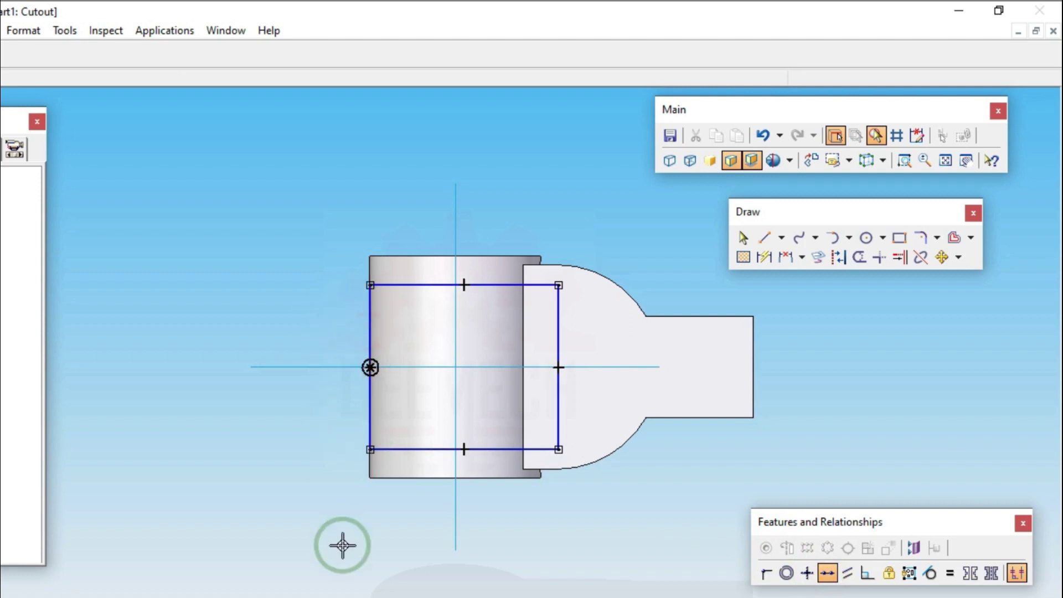
Dimension the rectangle 30 mm tall, with its right edge 30 mm from the vertical axis
click(768, 259)
click(369, 343)
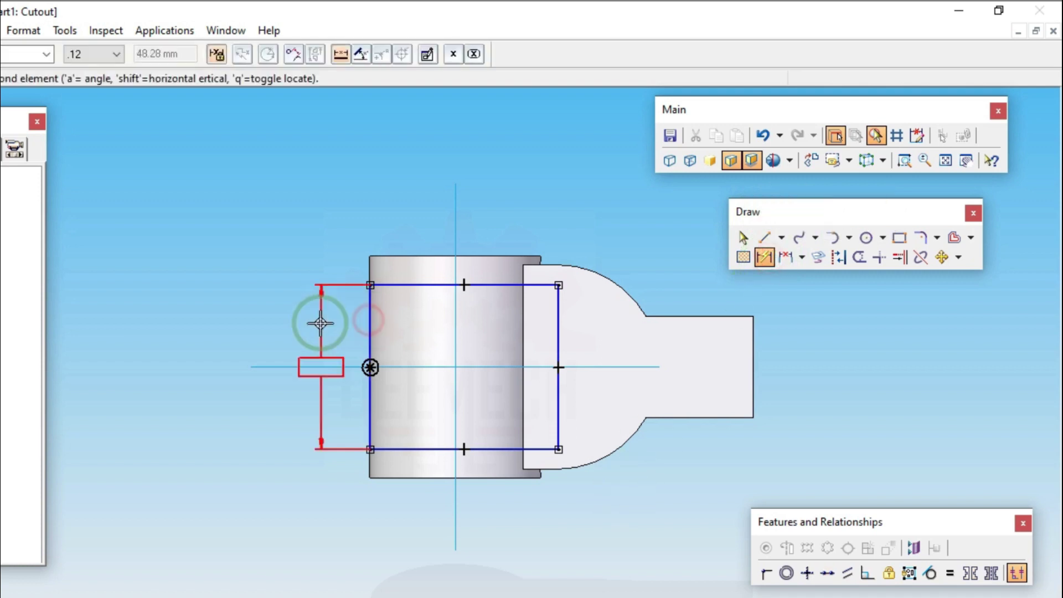
text(30)
key(Return)
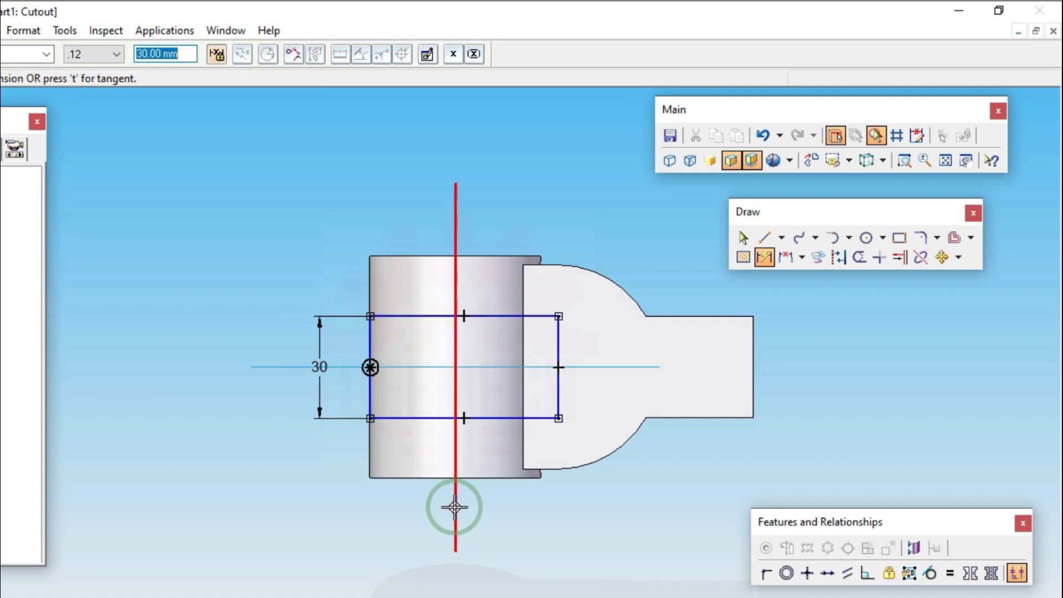
click(455, 507)
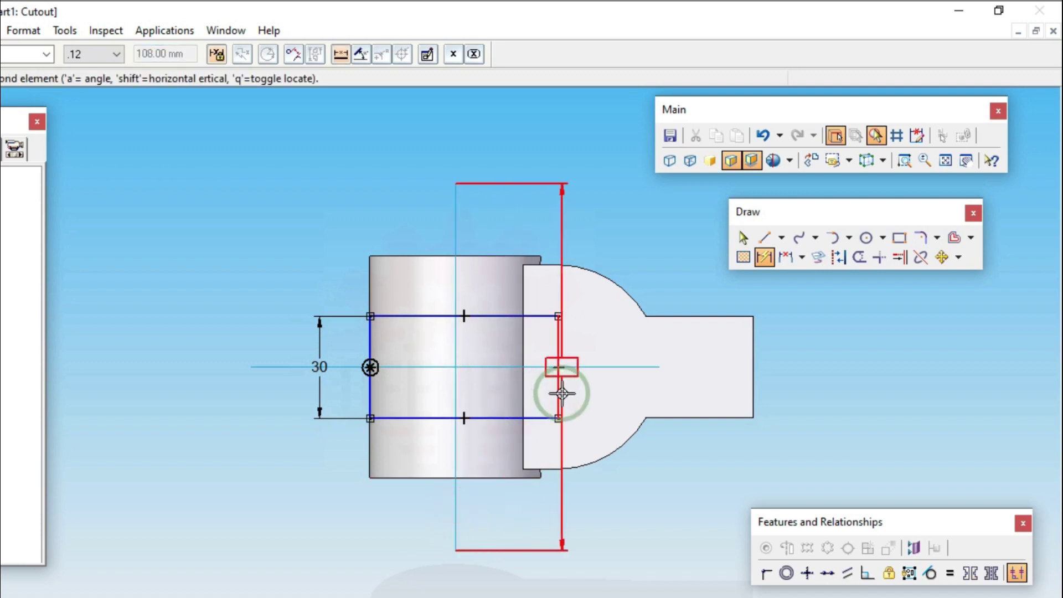
click(557, 393)
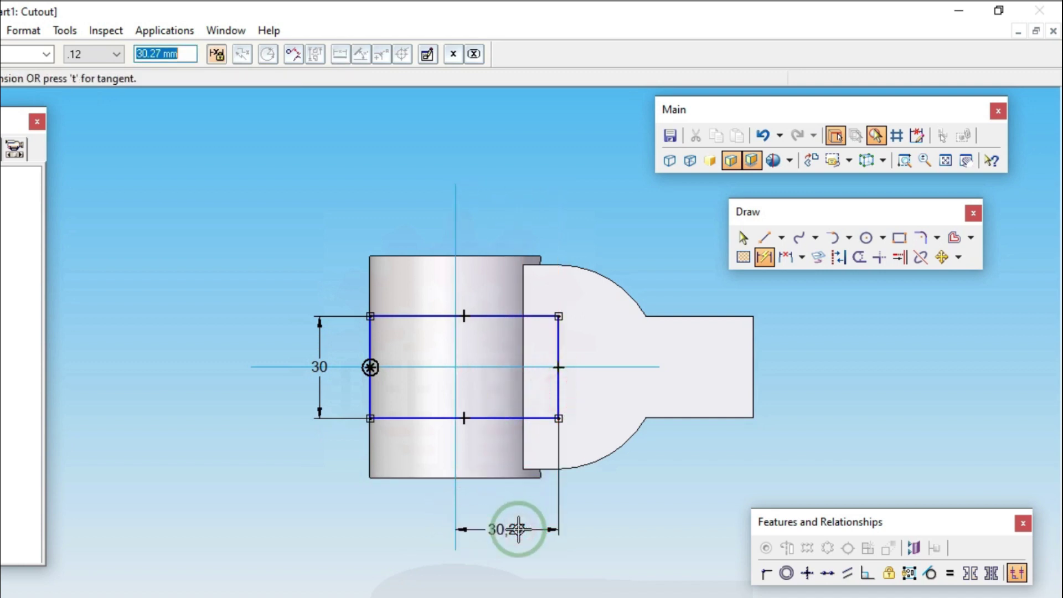
text(0)
key(Return)
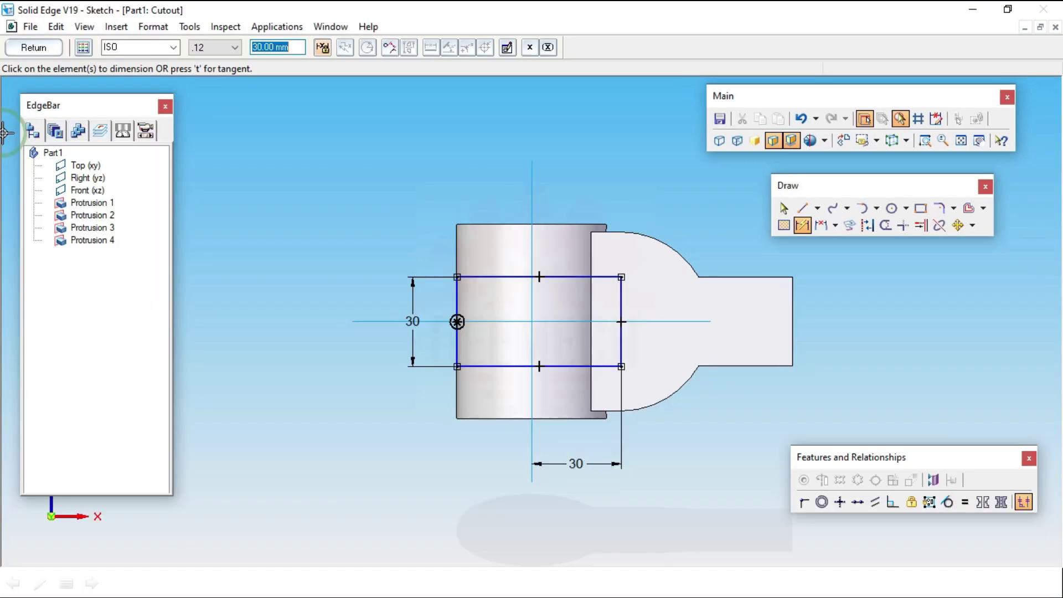
Cut the rectangle symmetrically through the cylinder as Cutout 1, splitting it into two prongs
click(34, 45)
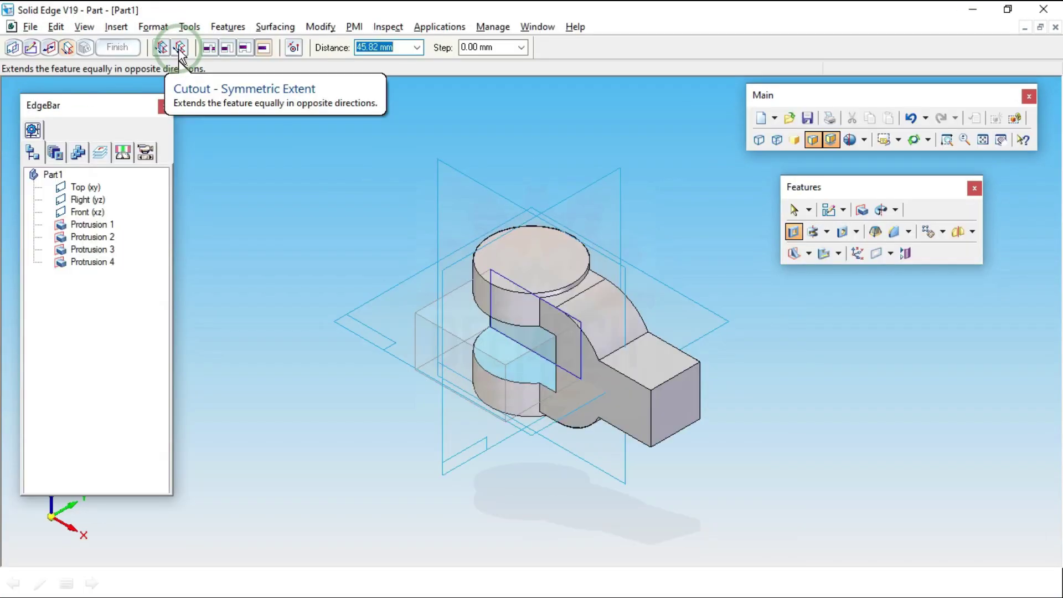
click(179, 49)
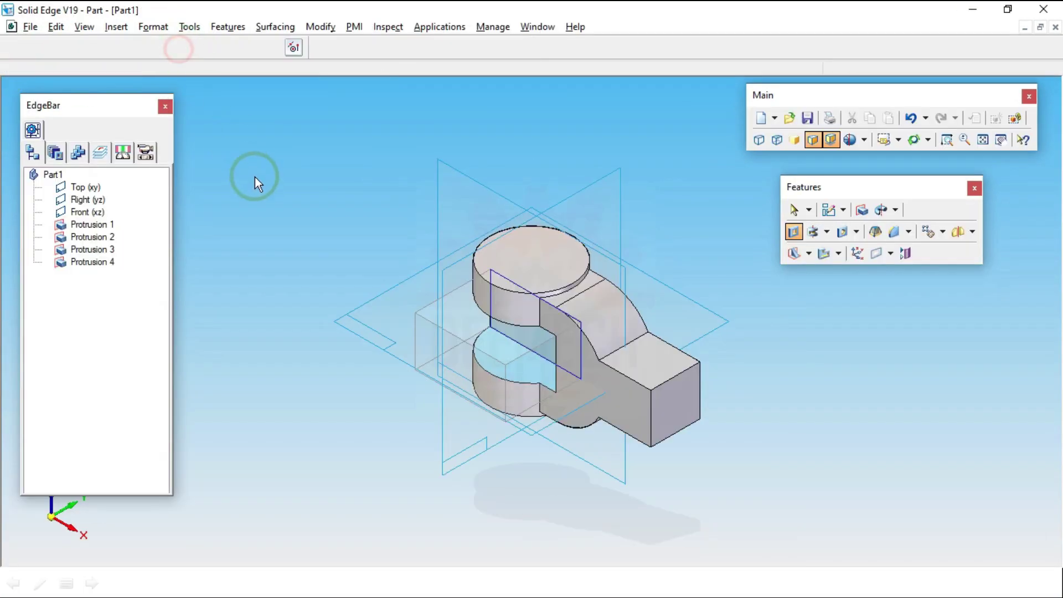
click(307, 248)
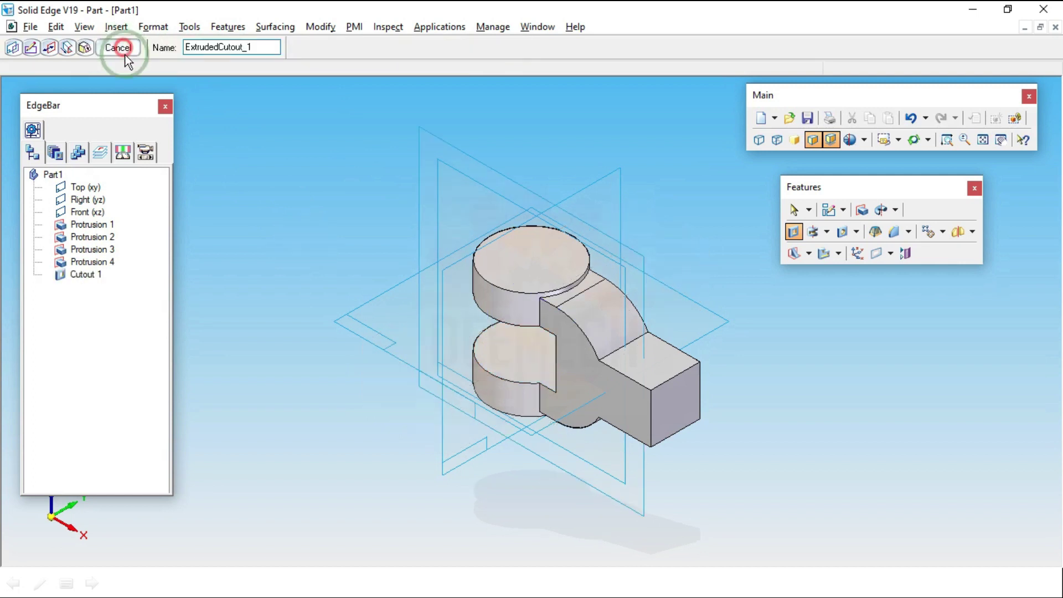
click(117, 47)
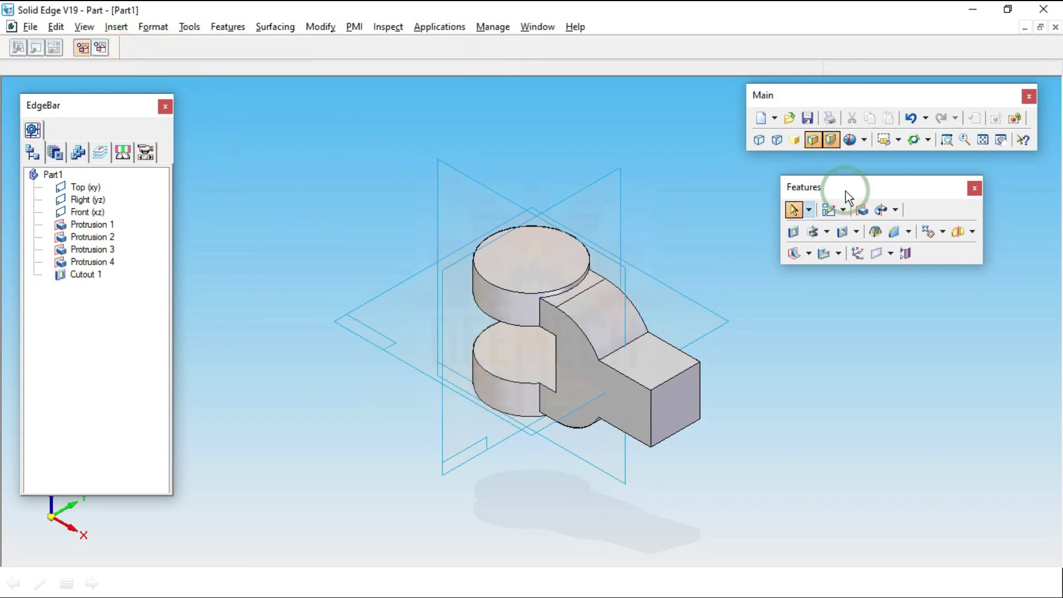
click(793, 233)
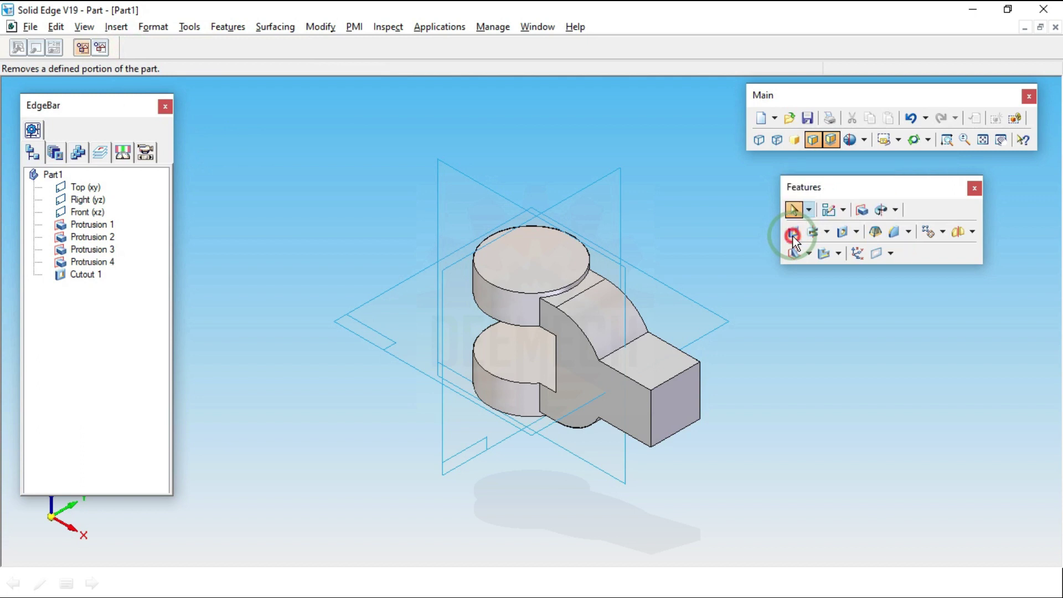
Sketch a Ø30 circle on the Front plane, centred on the slot's inner end
click(453, 189)
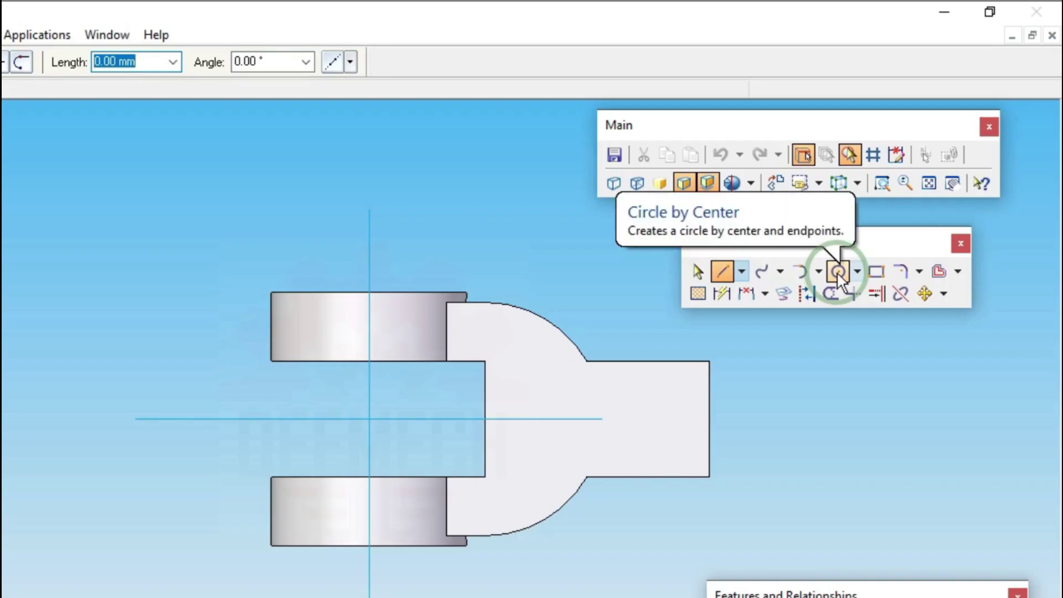
click(838, 273)
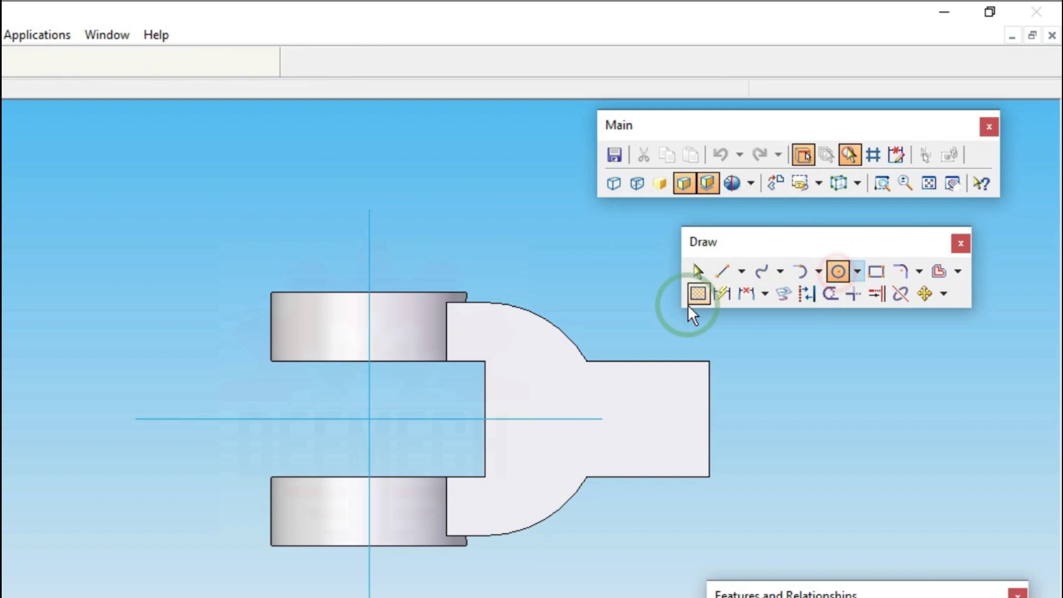
click(482, 417)
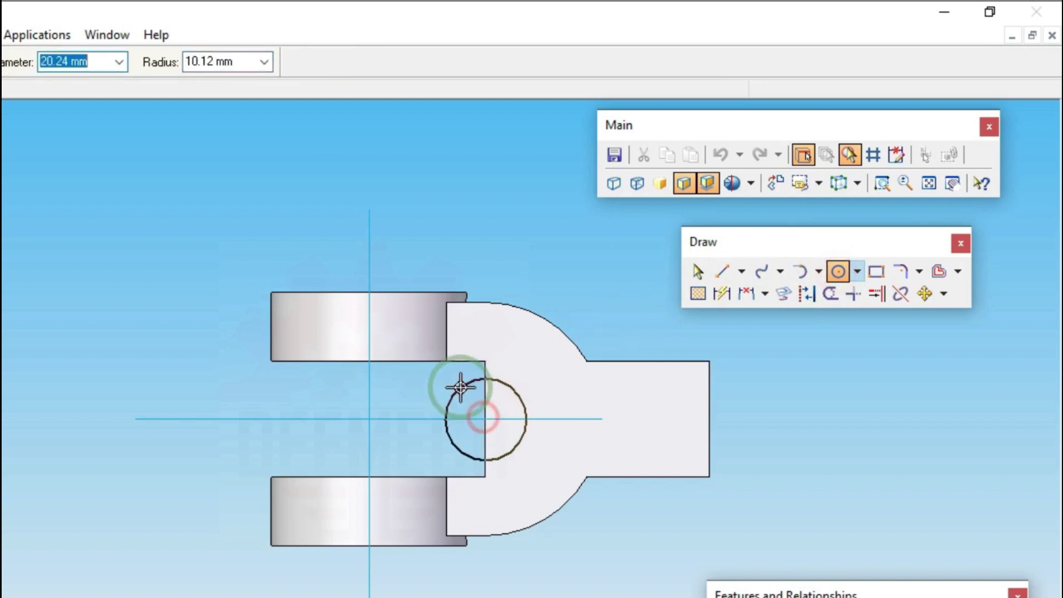
click(223, 63)
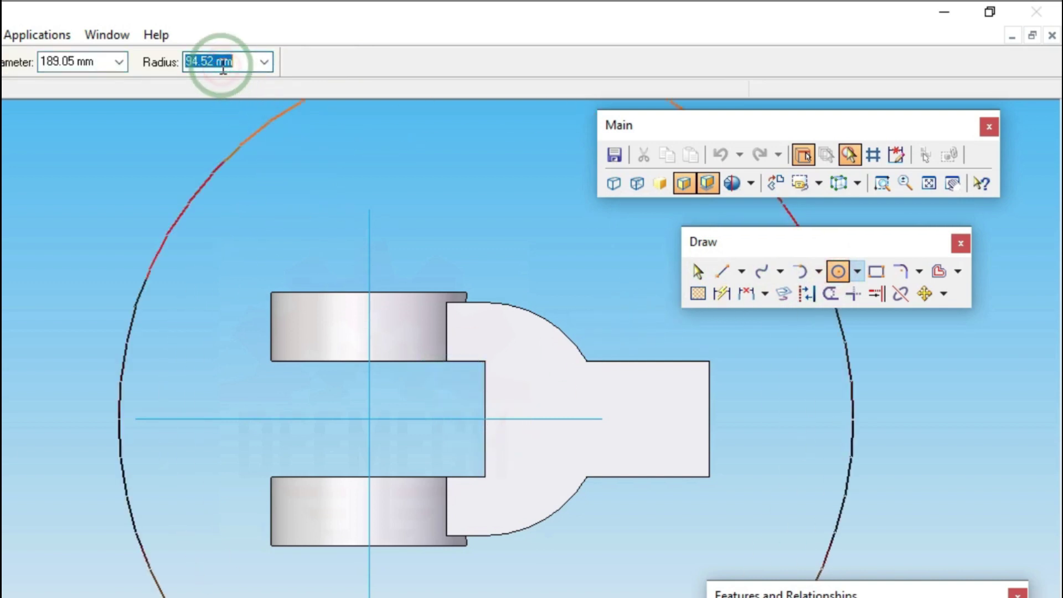
text(15)
key(Return)
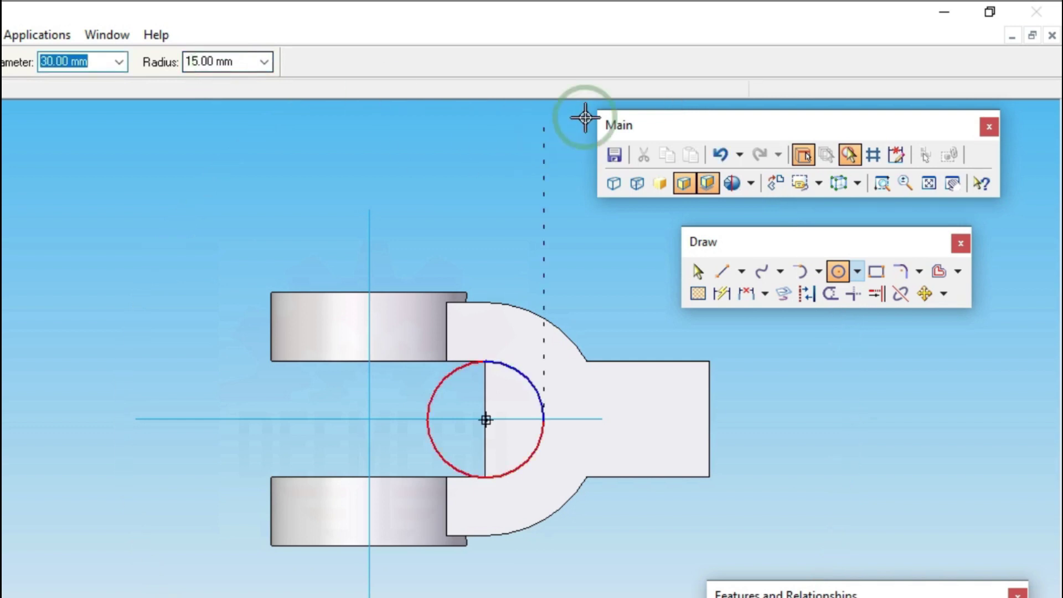
click(721, 293)
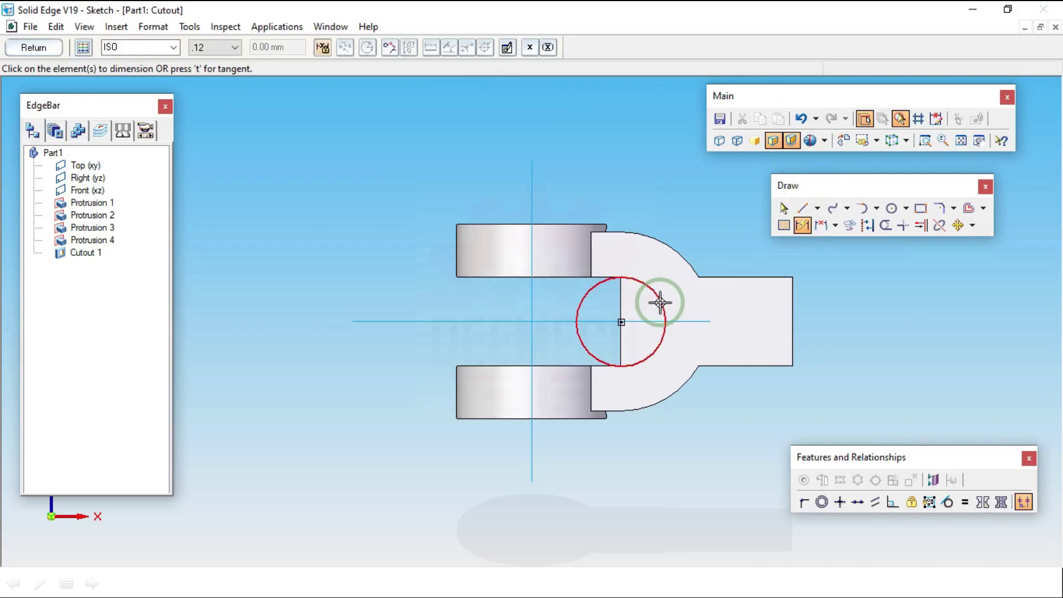
click(664, 303)
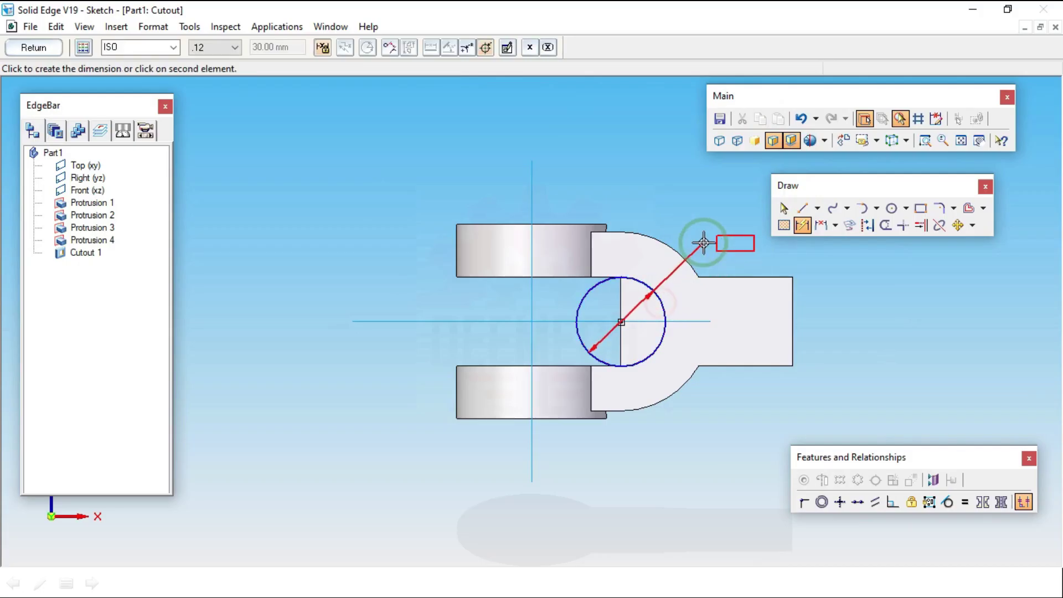
click(702, 240)
click(57, 103)
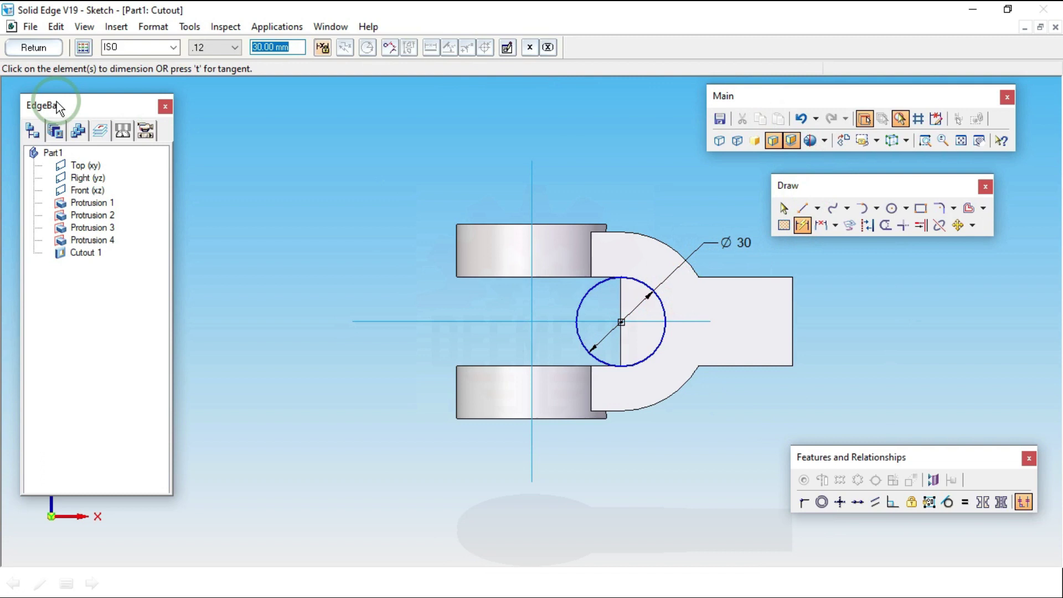
Cut the circle through the part as Cutout 2 and tick the Ø25 on the drawing
click(34, 48)
click(177, 48)
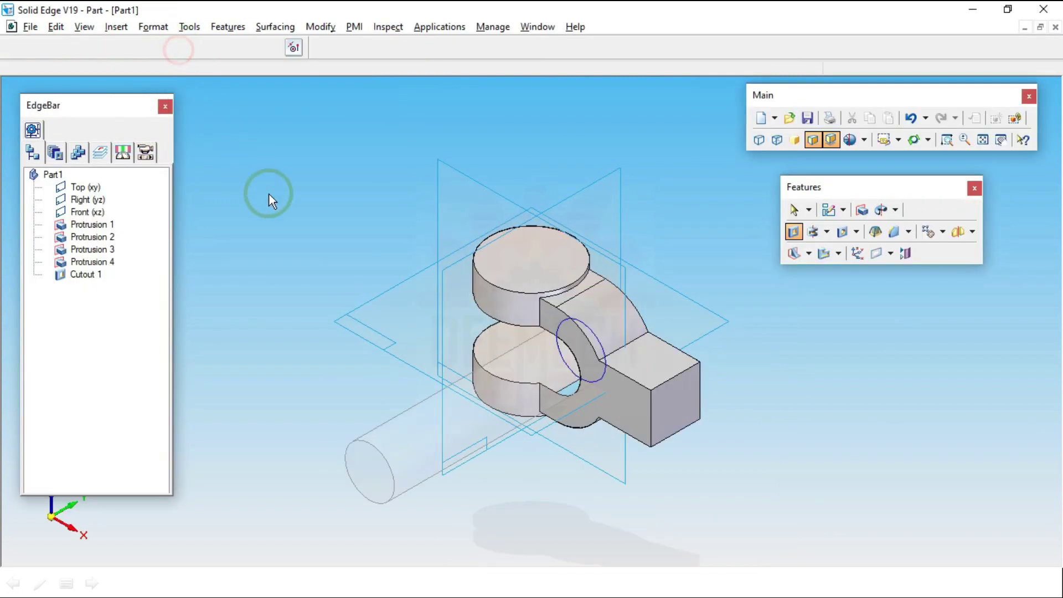
click(354, 281)
click(135, 47)
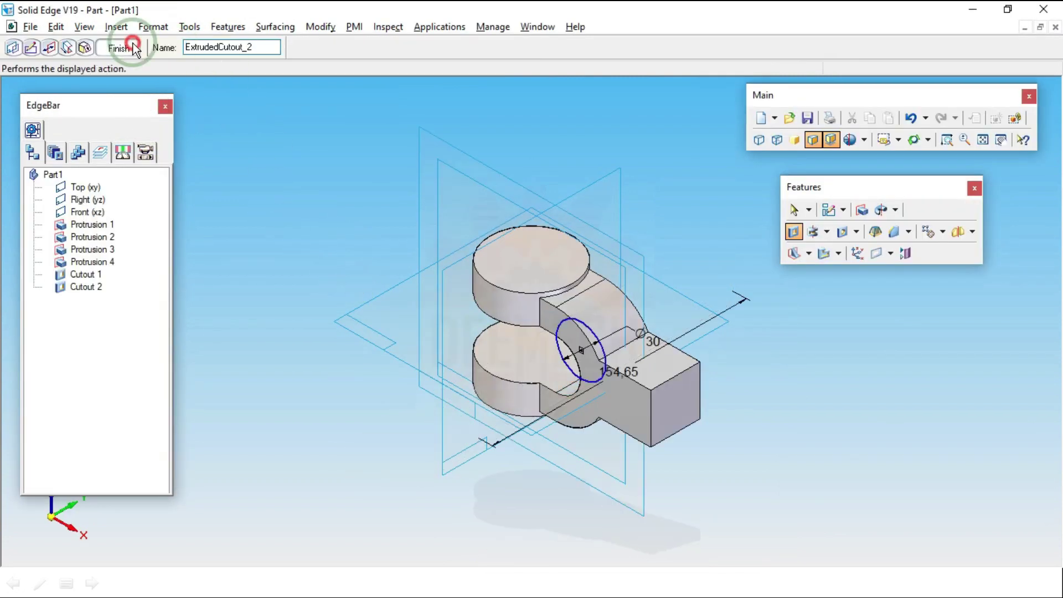
click(124, 49)
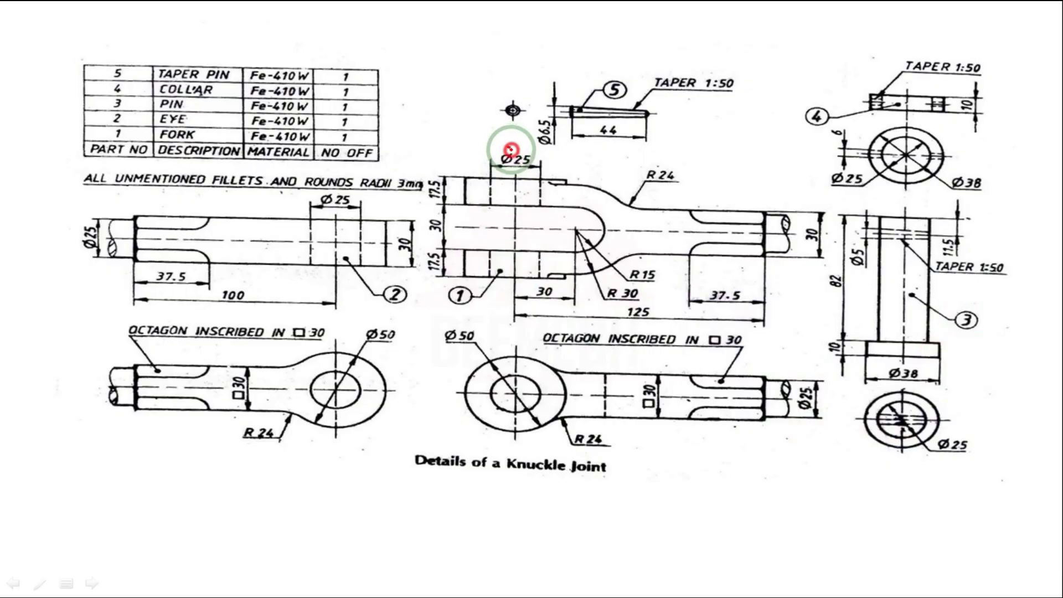
drag(509, 144, 528, 135)
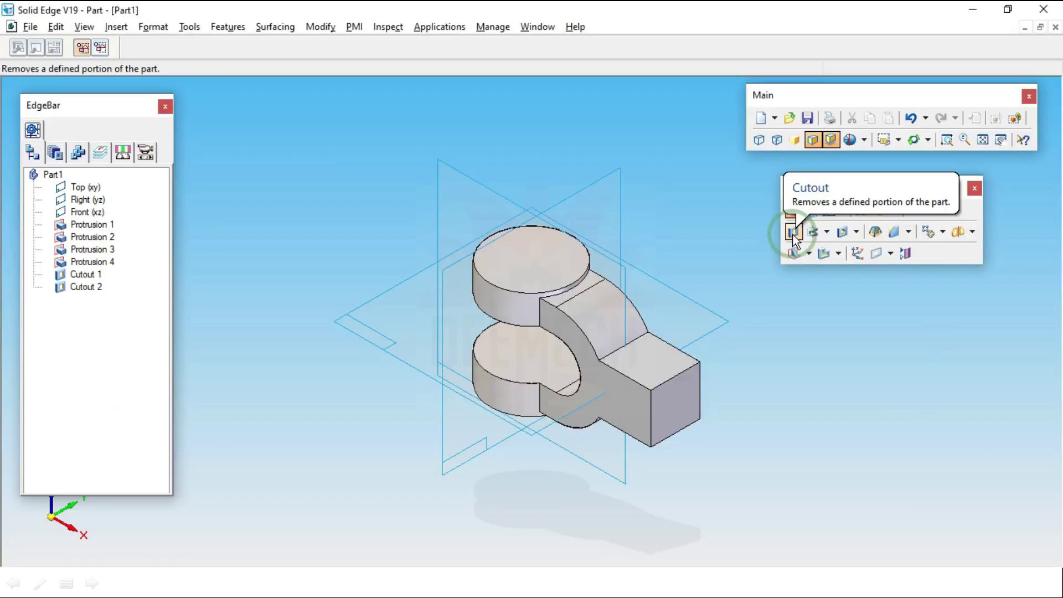
click(794, 231)
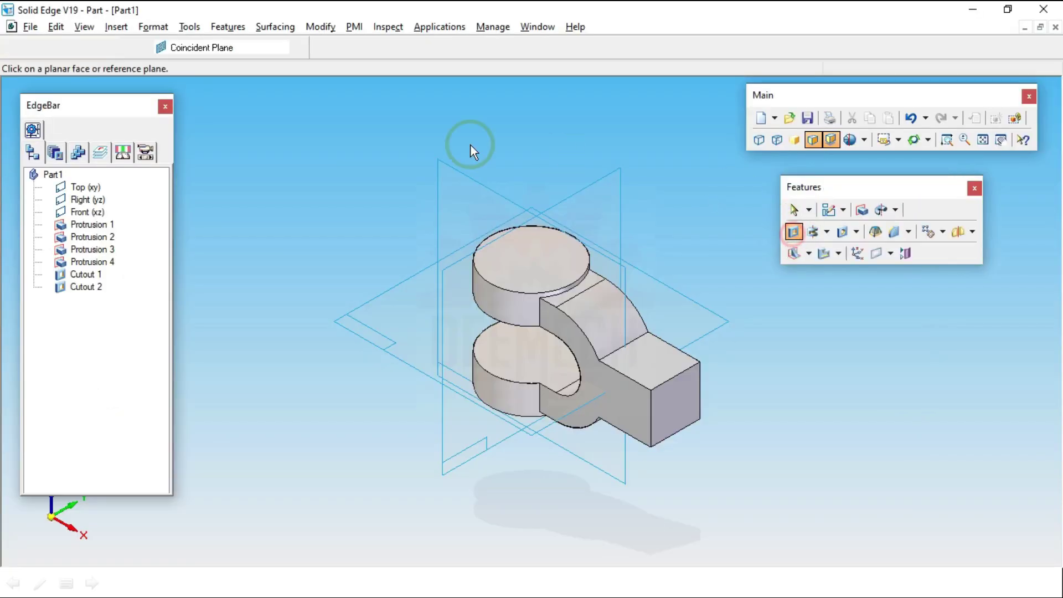
Sketch a Ø25 circle on the Top plane, centred on the fork eye
click(370, 313)
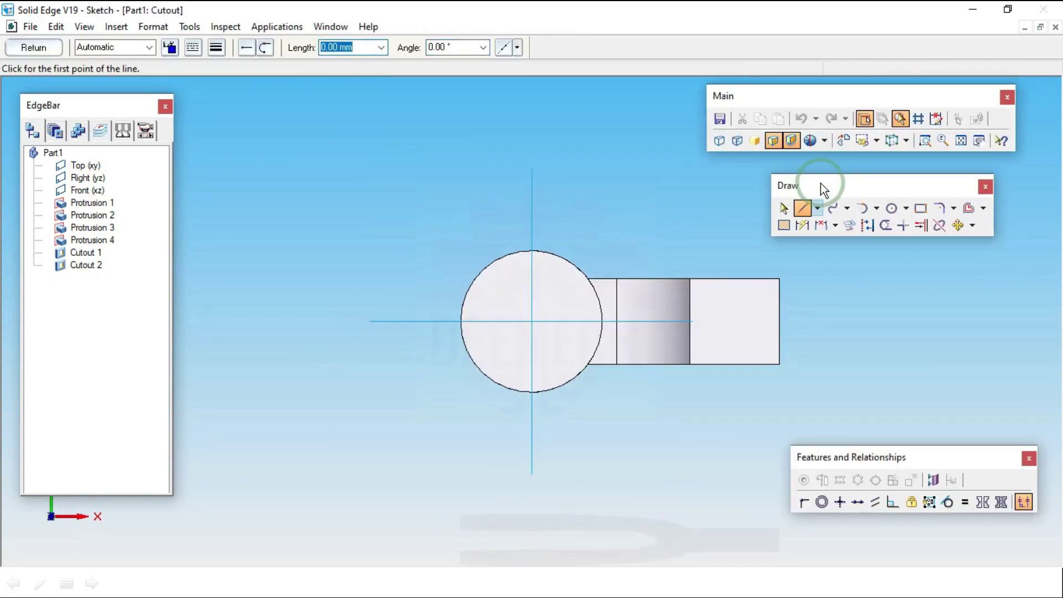
click(892, 208)
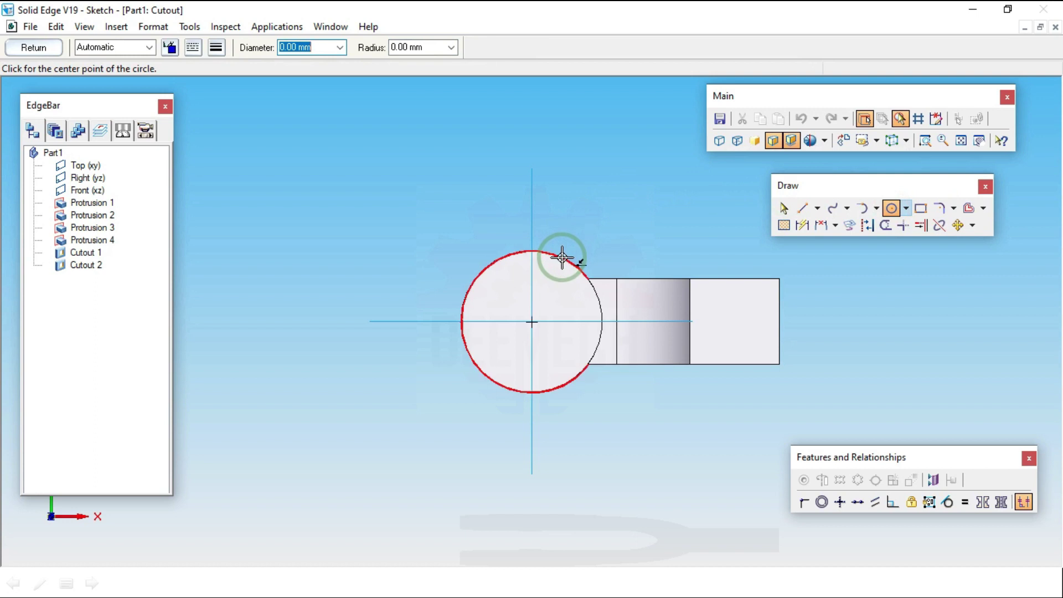
click(531, 322)
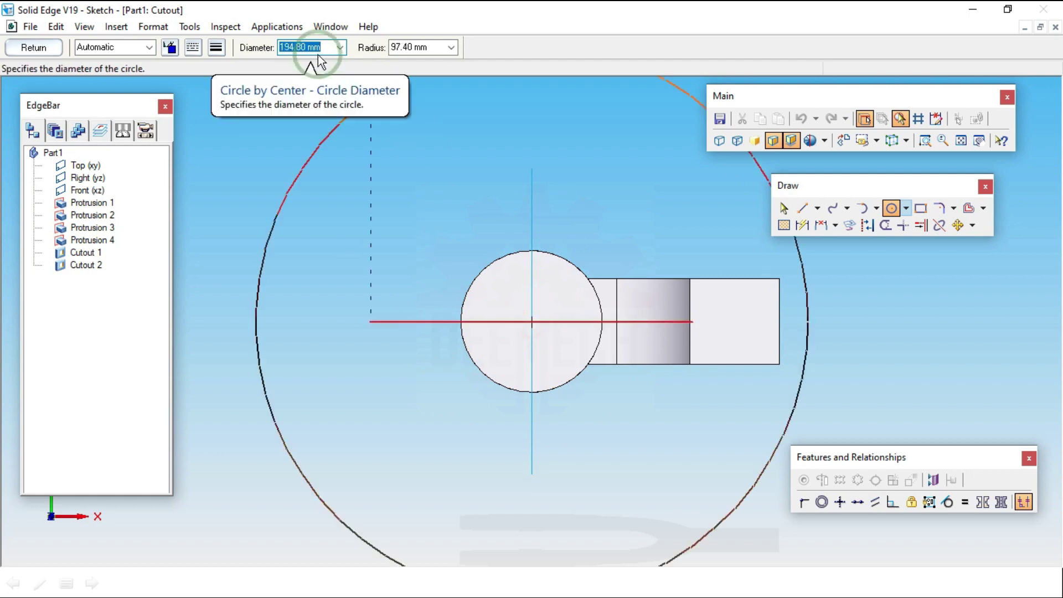
text(25)
key(Return)
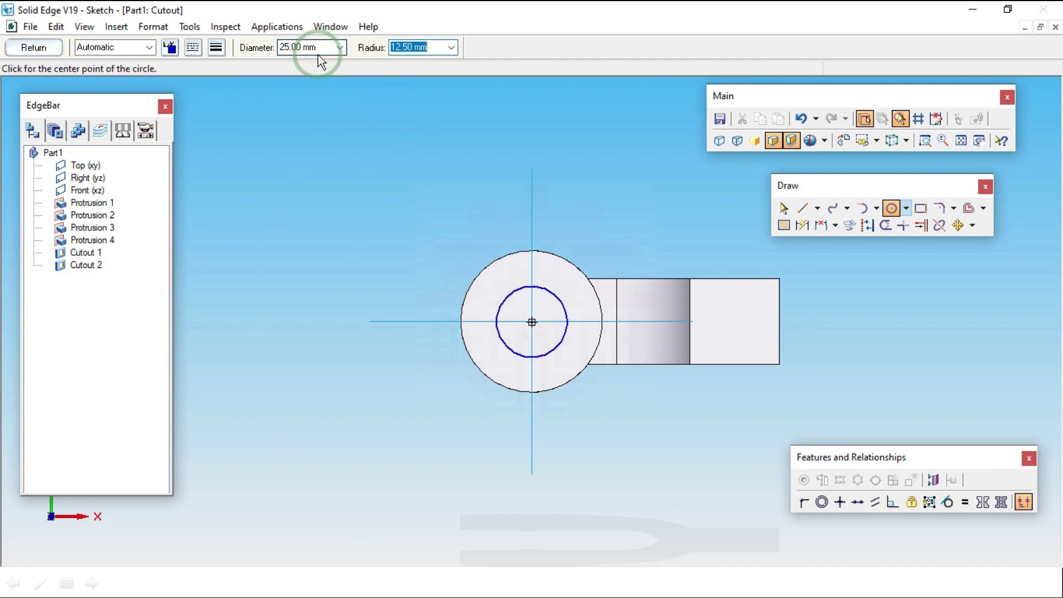
click(802, 226)
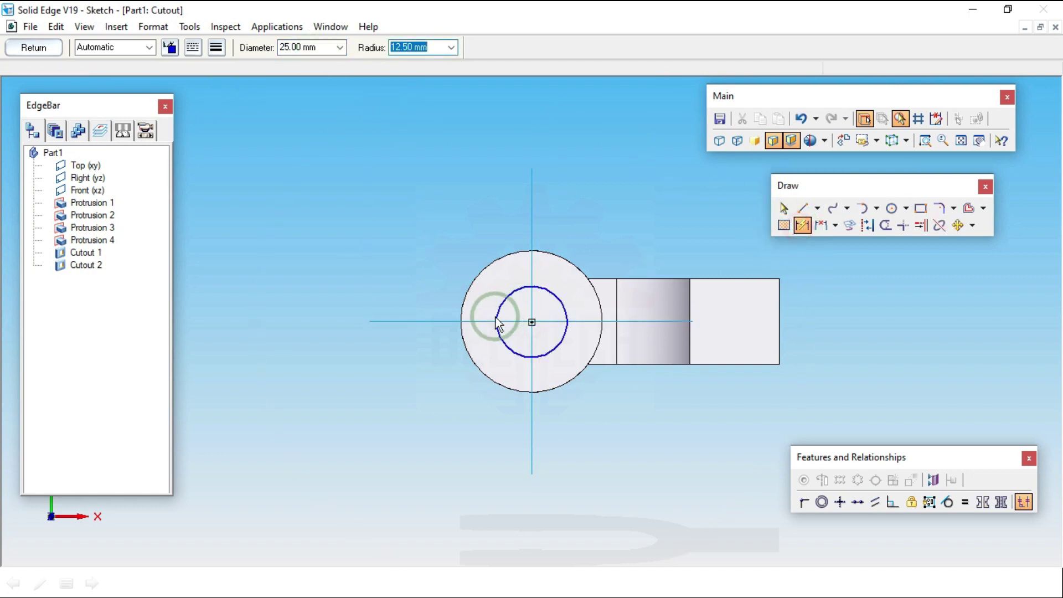
click(550, 292)
click(590, 245)
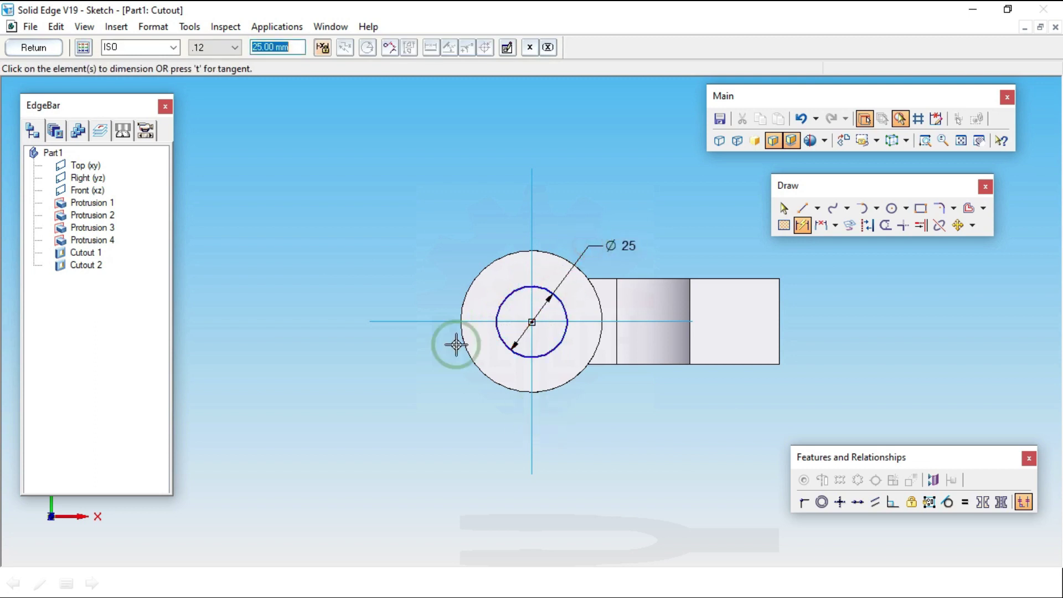
Cut the Ø25 hole symmetrically through both eyes as Cutout 3, ticking the octagon and 37.5 on the drawing
click(34, 48)
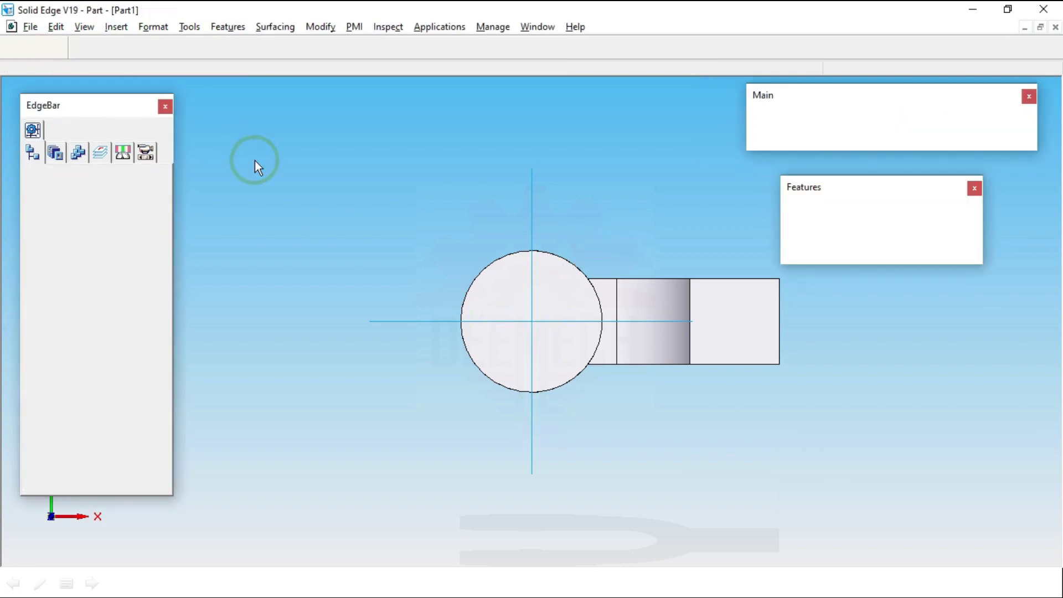
click(179, 48)
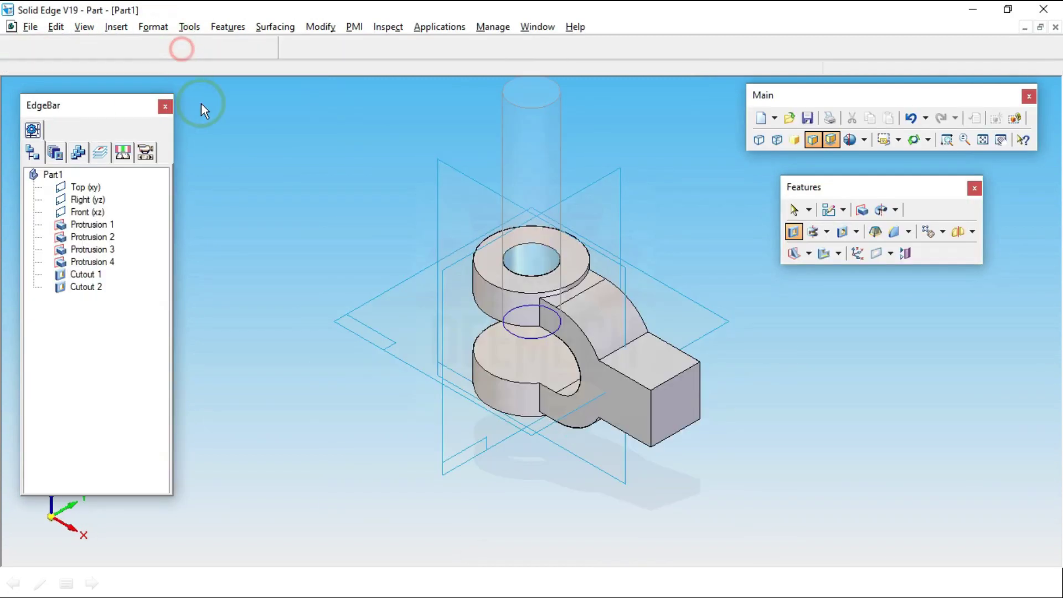
click(268, 148)
click(117, 47)
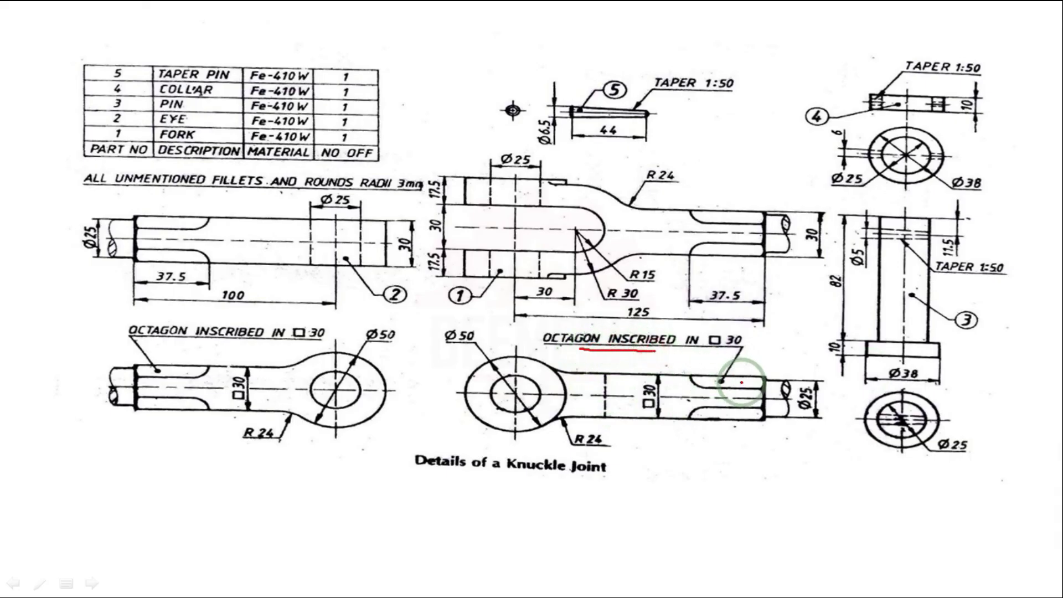
drag(741, 382, 776, 355)
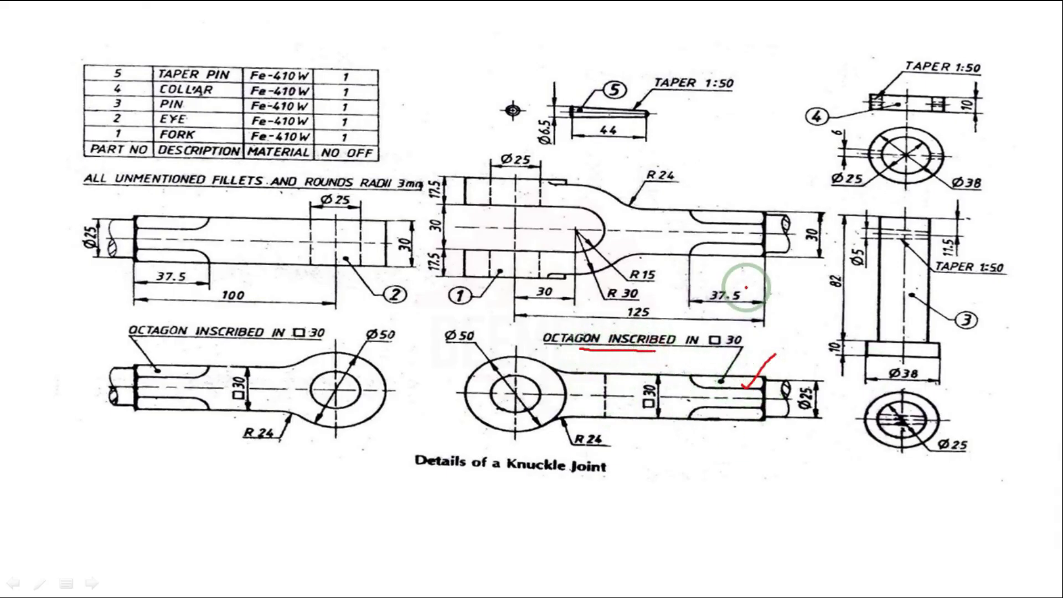
drag(749, 293, 792, 272)
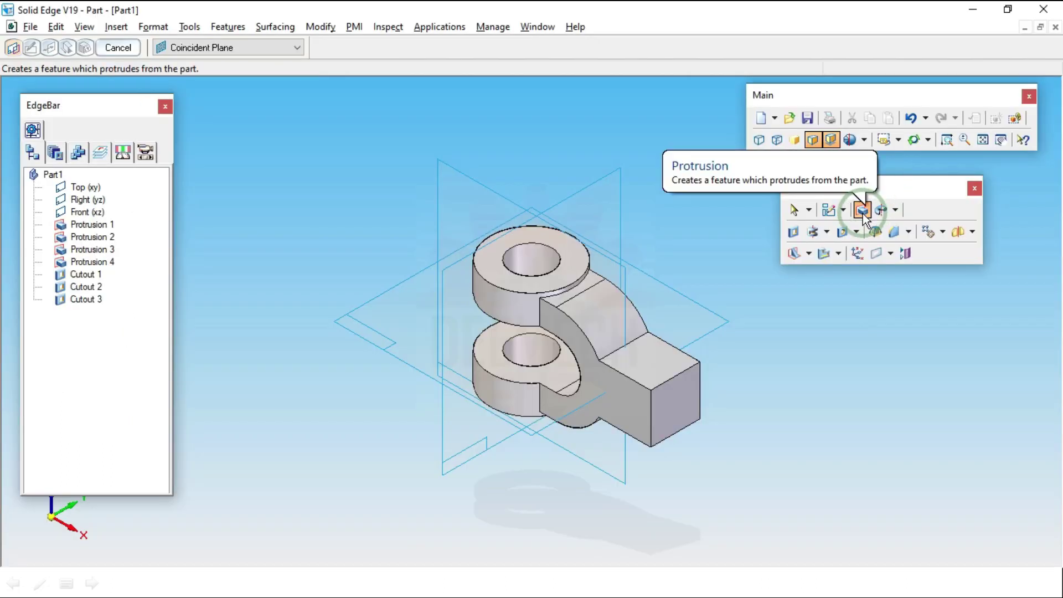
Start a protrusion on the rod's square end face and draw a closed eight-sided line profile
click(862, 211)
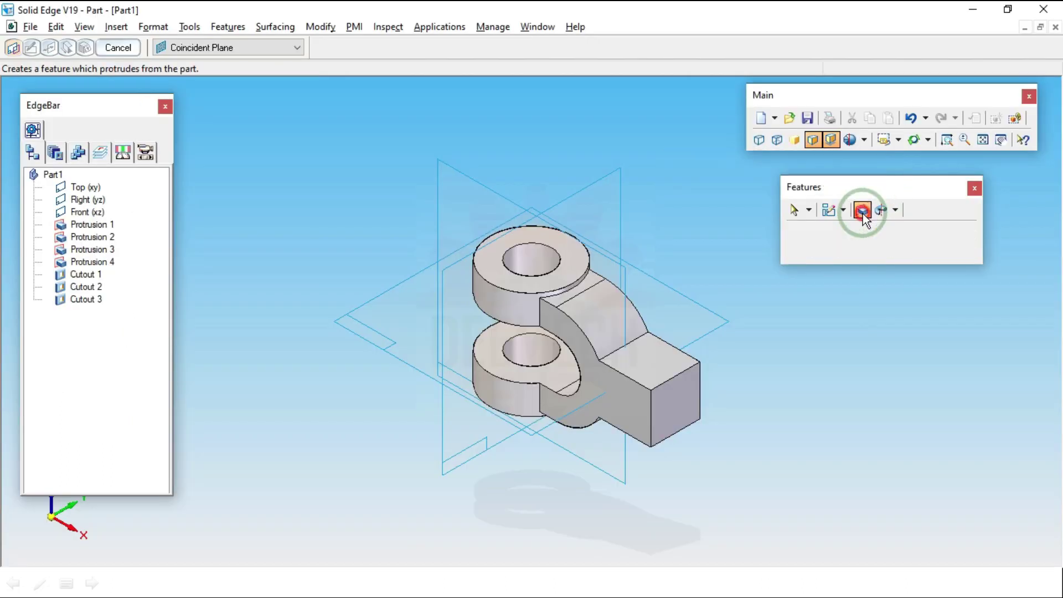
click(689, 413)
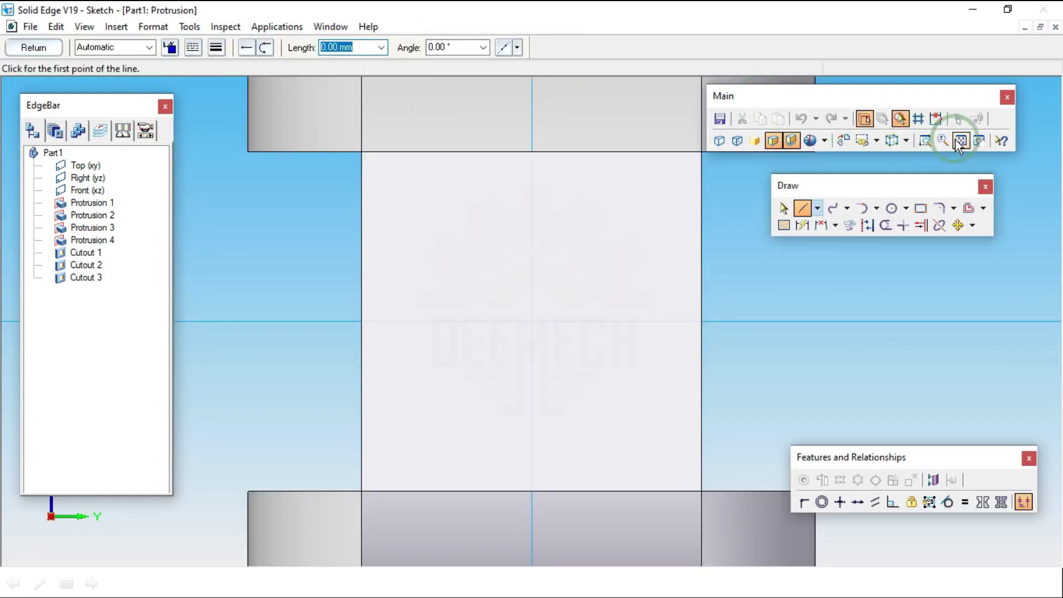
click(957, 141)
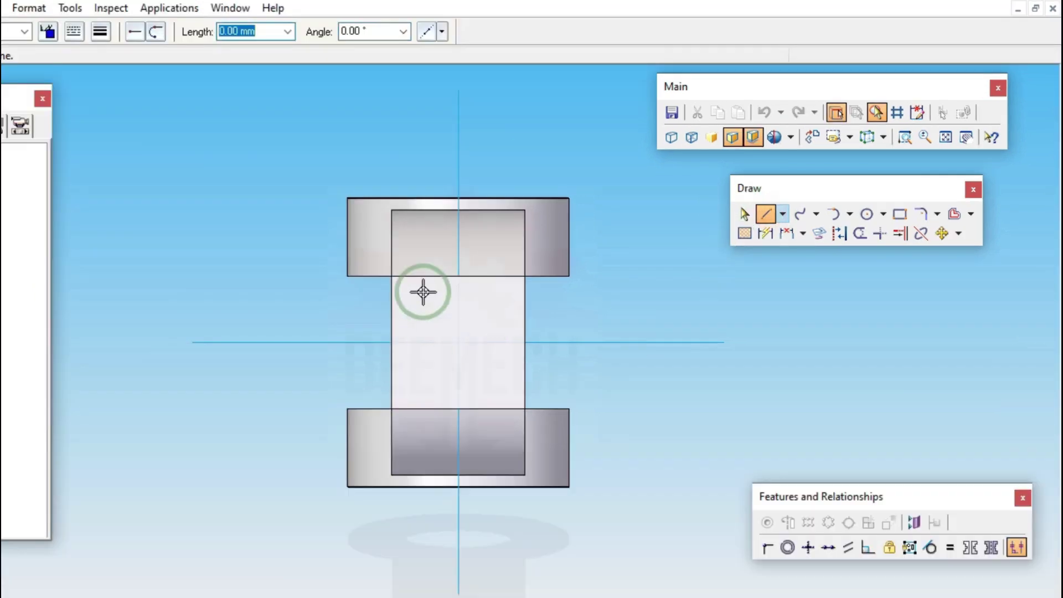
click(419, 276)
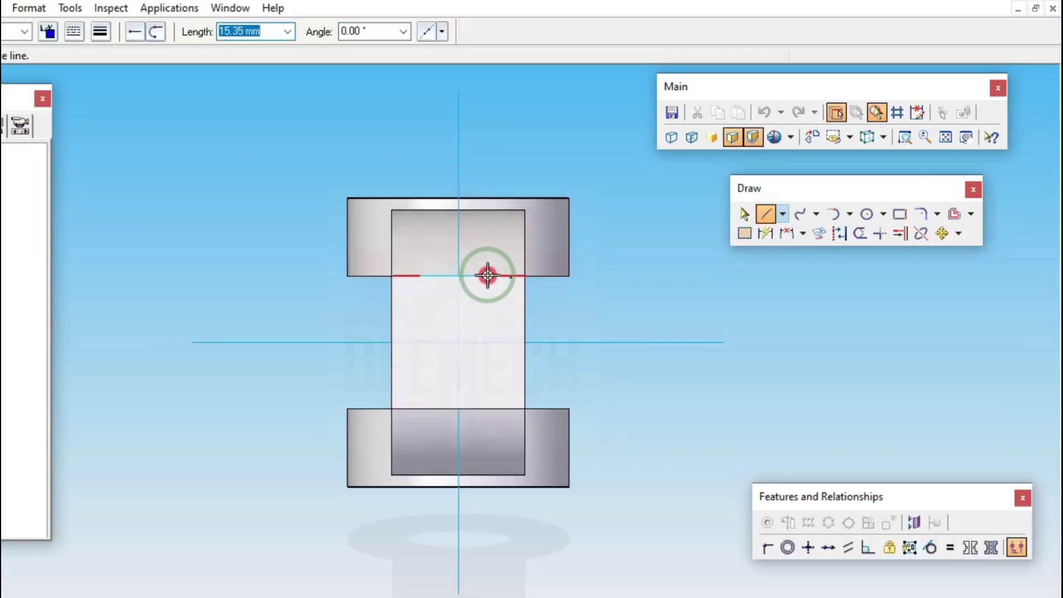
click(487, 276)
click(524, 310)
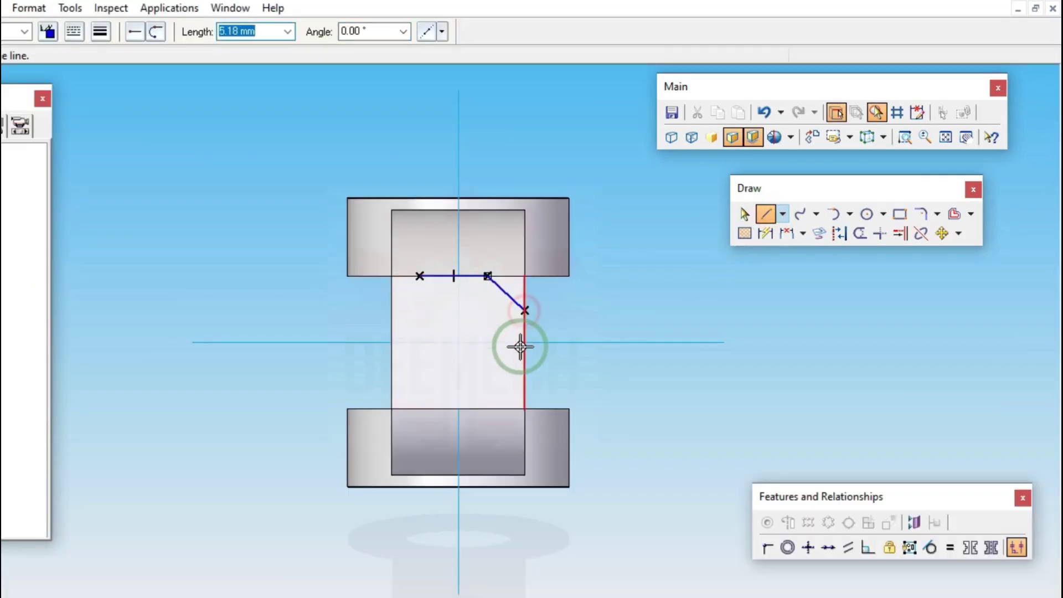
click(524, 379)
click(482, 410)
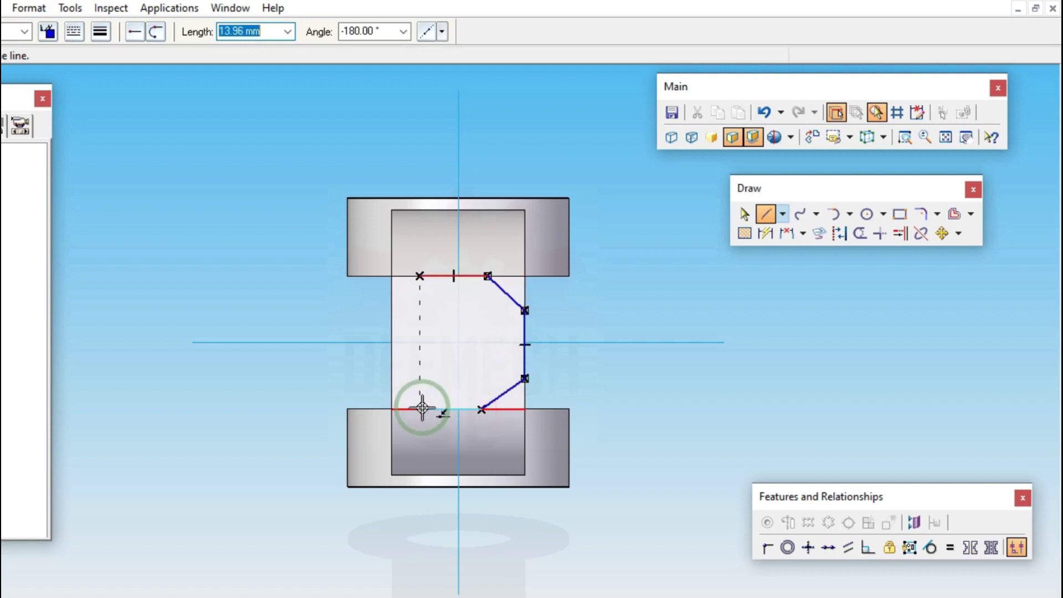
click(420, 410)
click(392, 372)
click(392, 311)
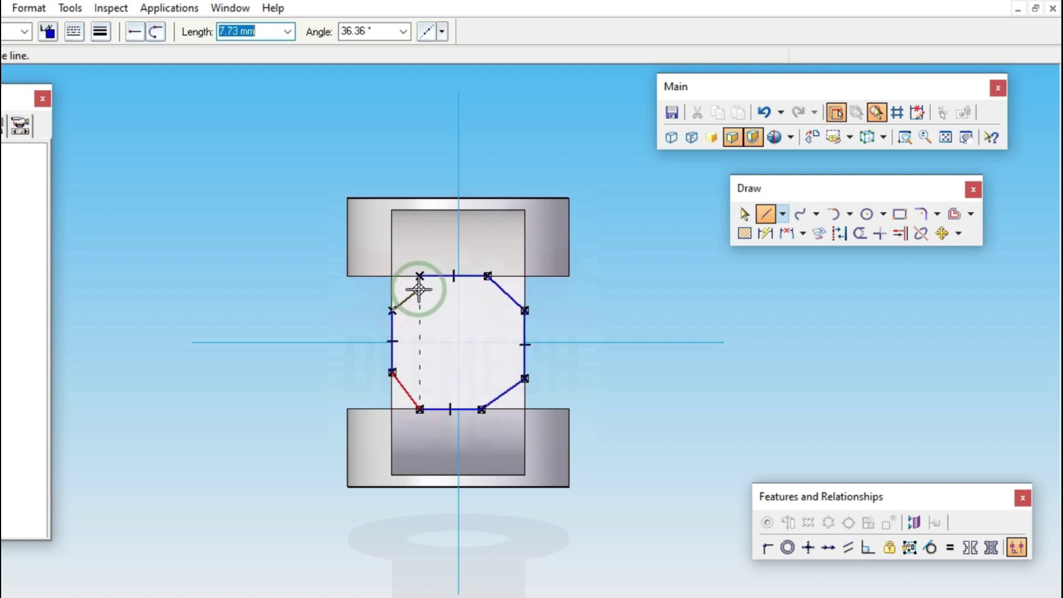
click(892, 496)
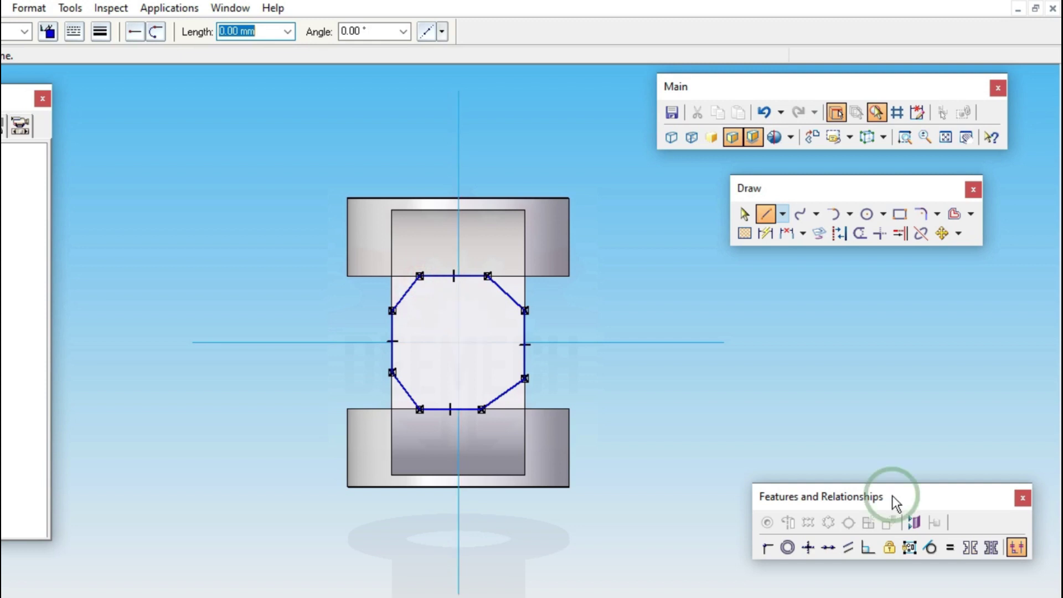
Connect the octagon's left, right, top and bottom edge midpoints to the horizontal and vertical axes
click(768, 548)
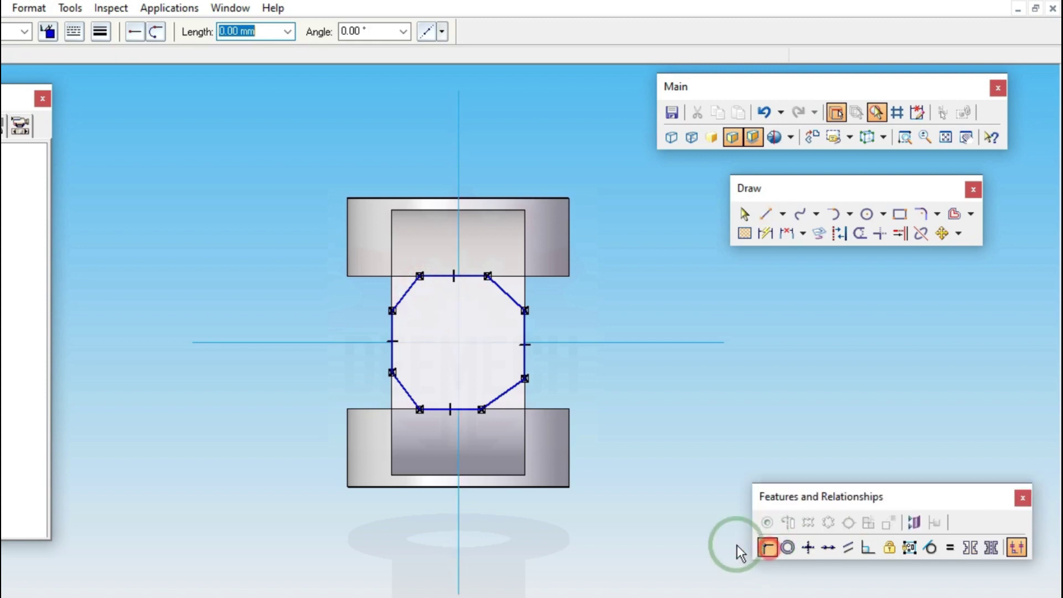
click(392, 343)
click(364, 340)
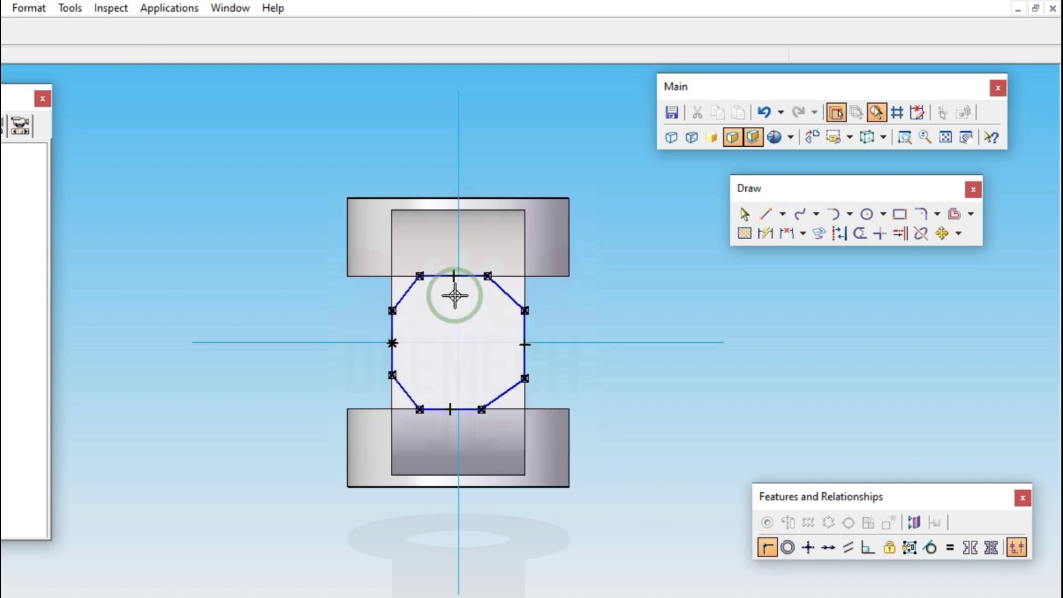
click(451, 277)
click(458, 249)
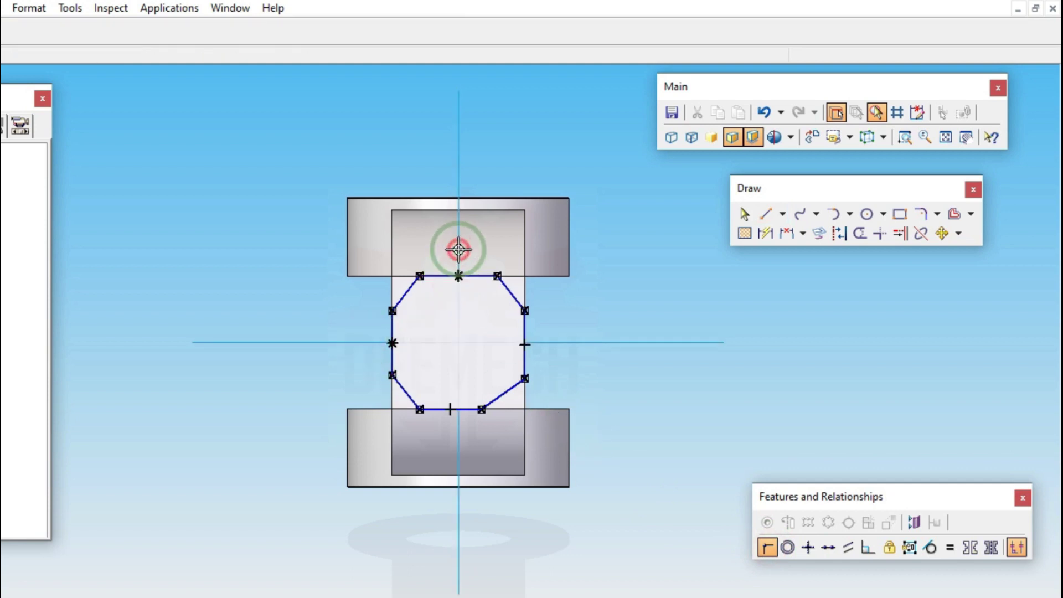
click(522, 343)
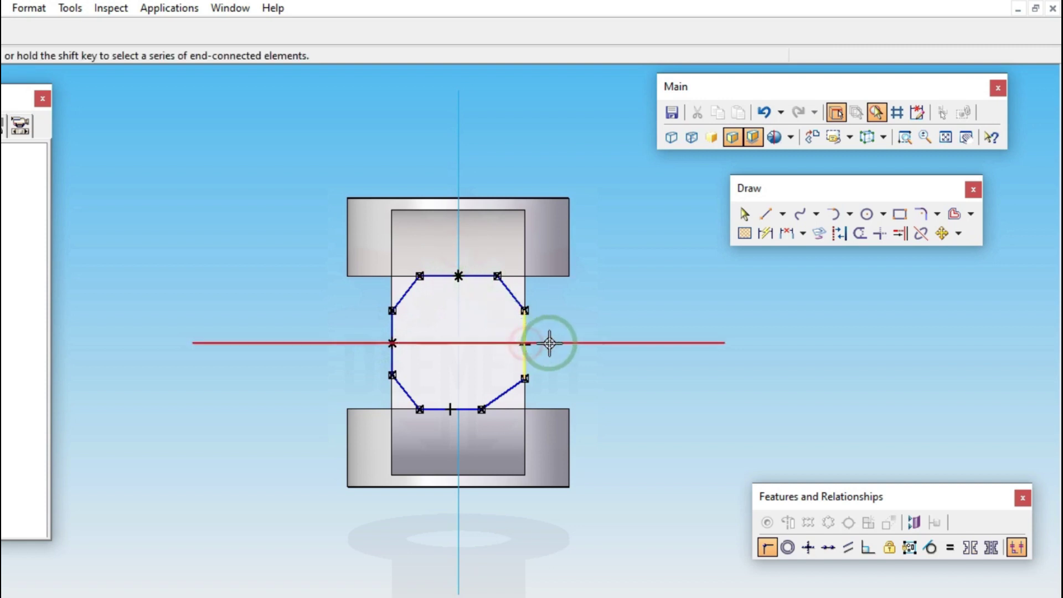
click(550, 344)
click(453, 410)
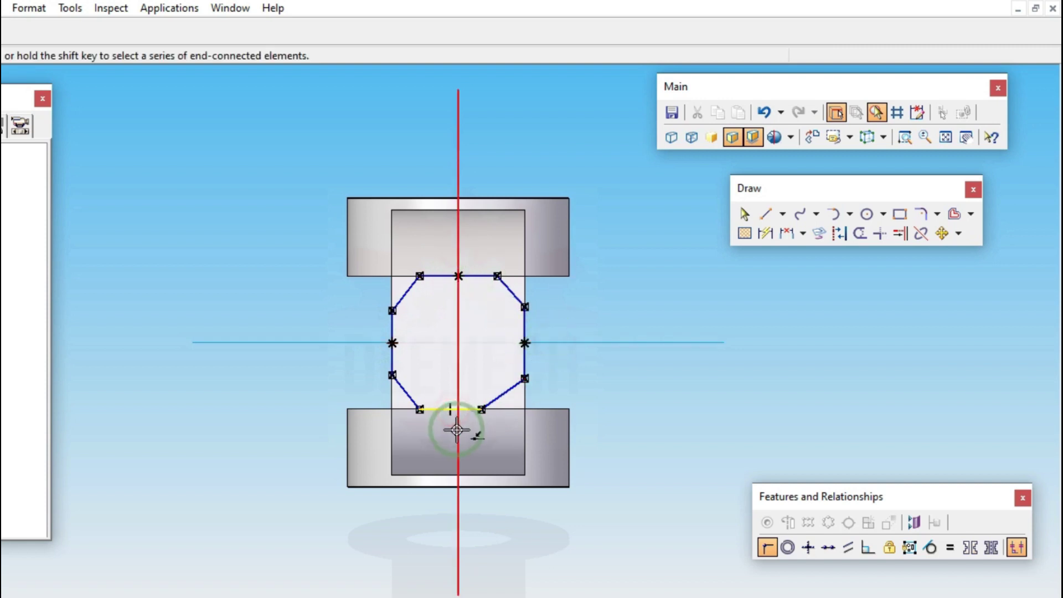
click(458, 430)
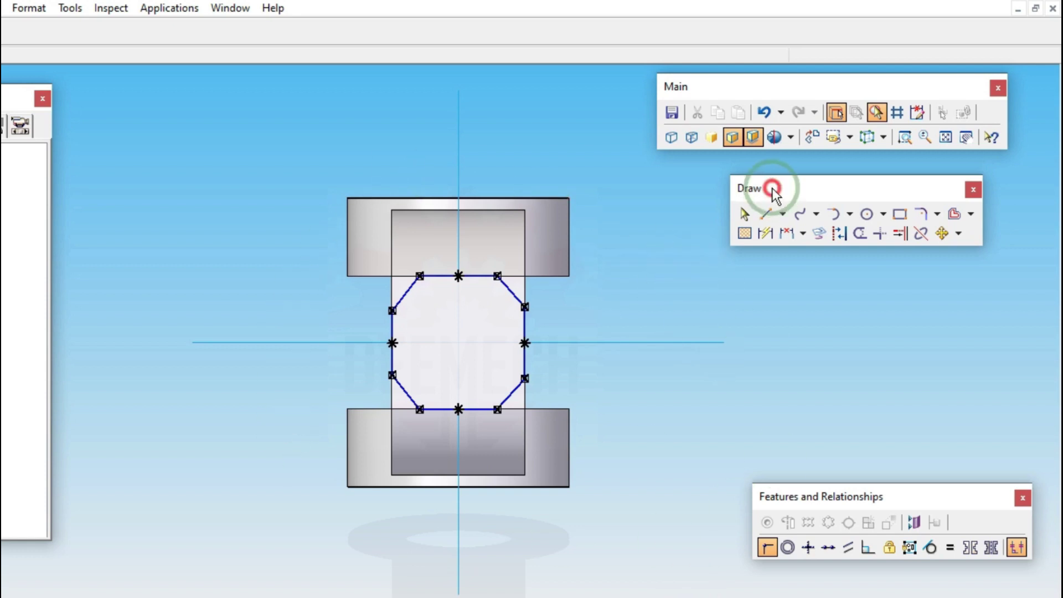
Dimension the octagon's upper-right and lower-right corners at 135°
click(802, 233)
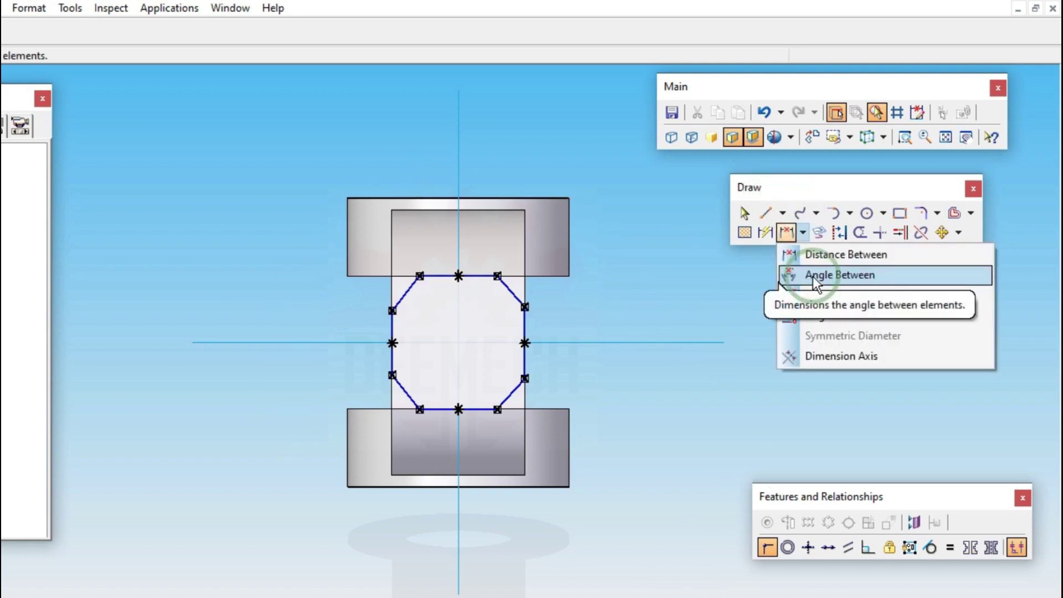
click(816, 277)
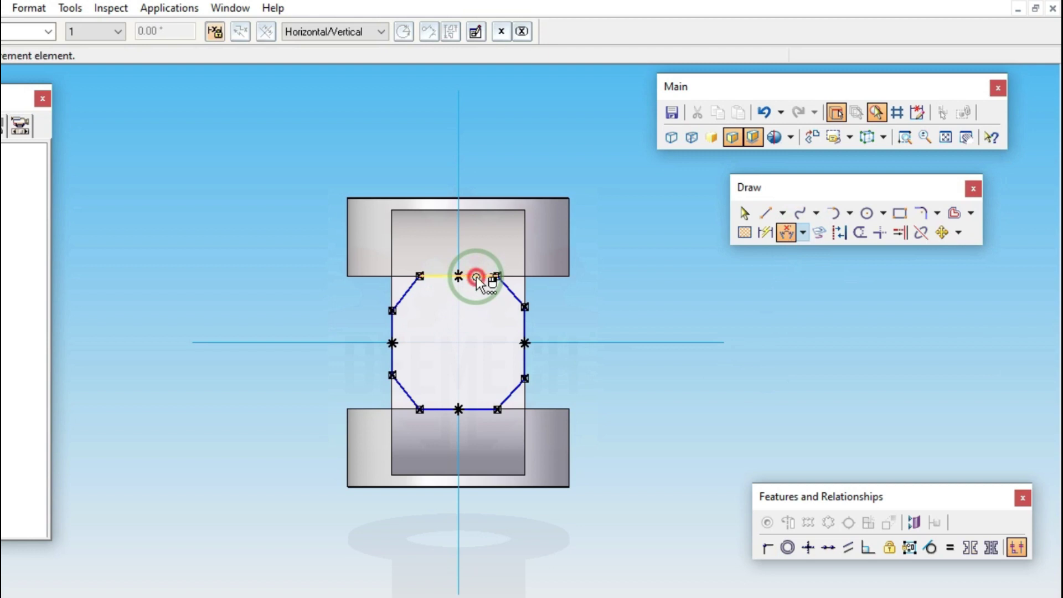
click(501, 285)
text(135)
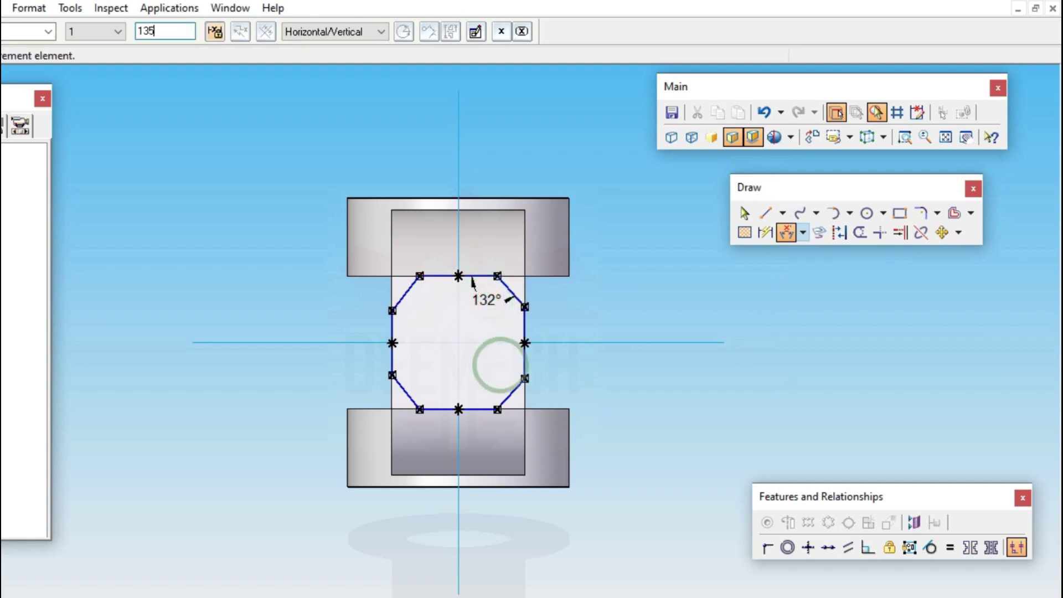
key(Return)
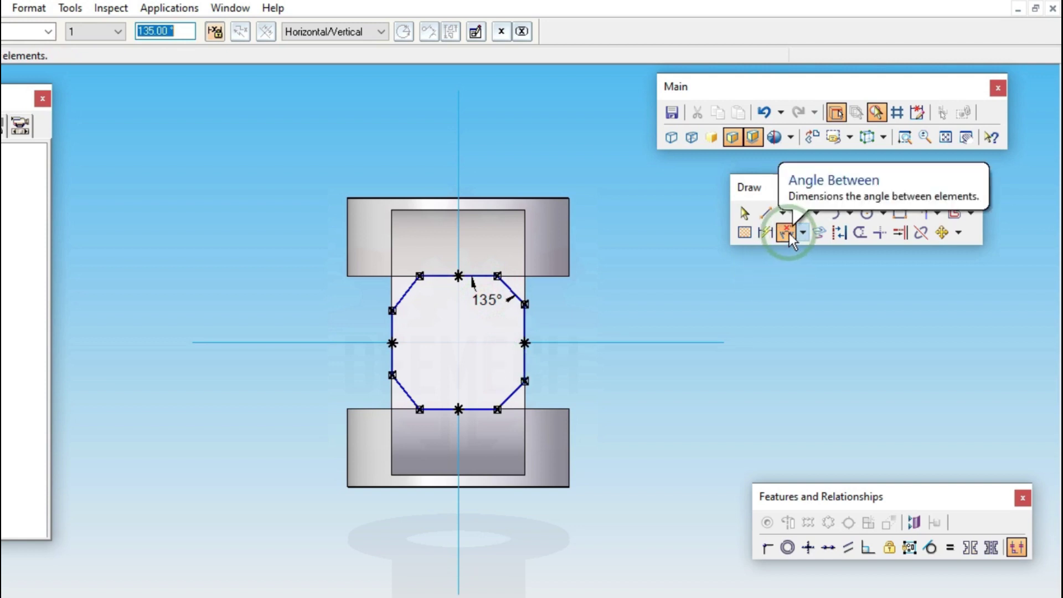
click(788, 233)
click(523, 359)
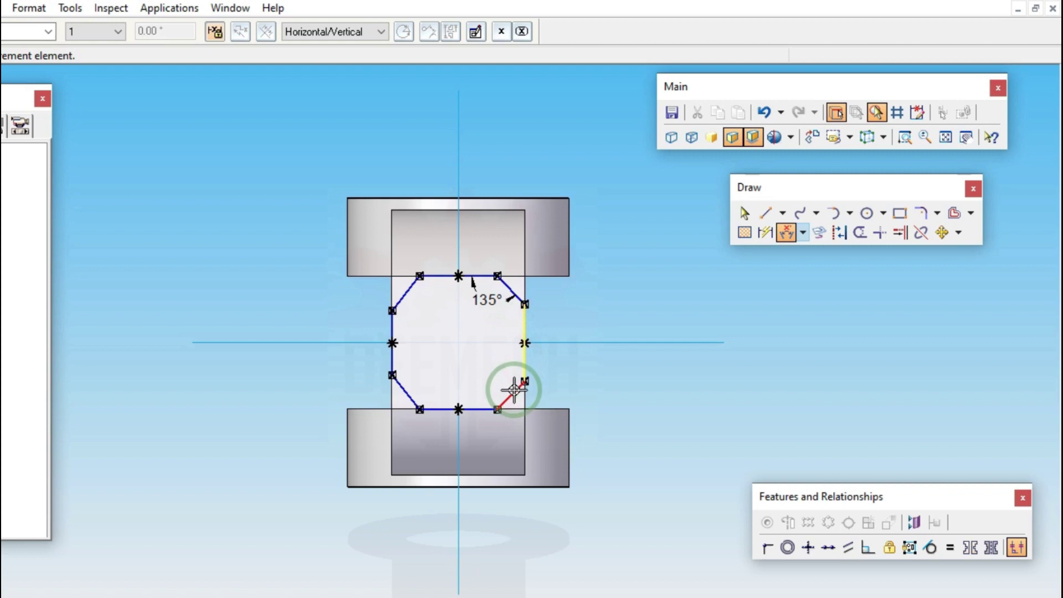
click(514, 390)
click(500, 376)
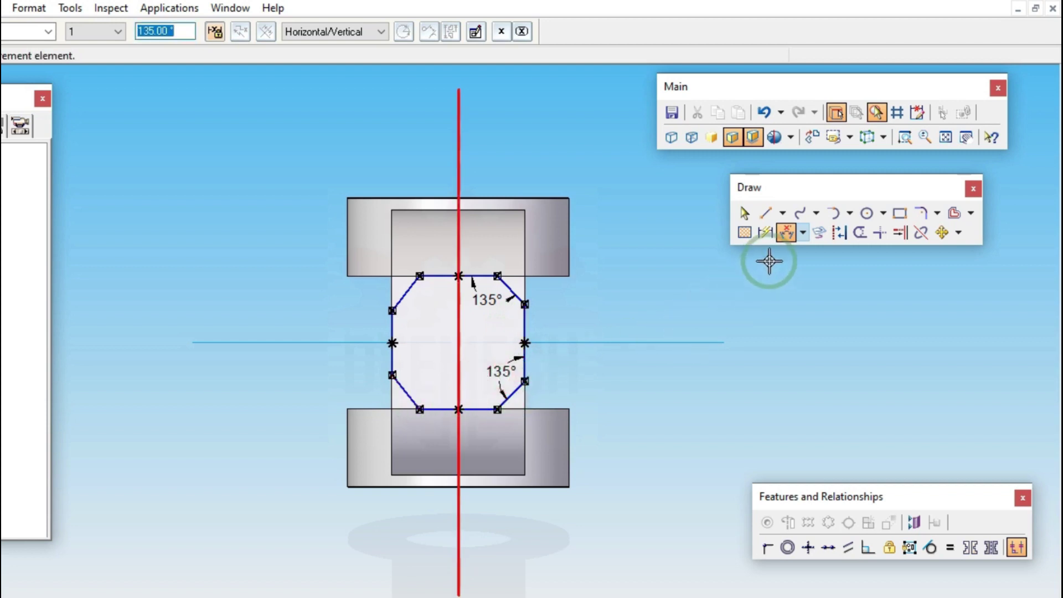
Dimension the octagon's lower-left and upper-left corners at 135°
click(787, 239)
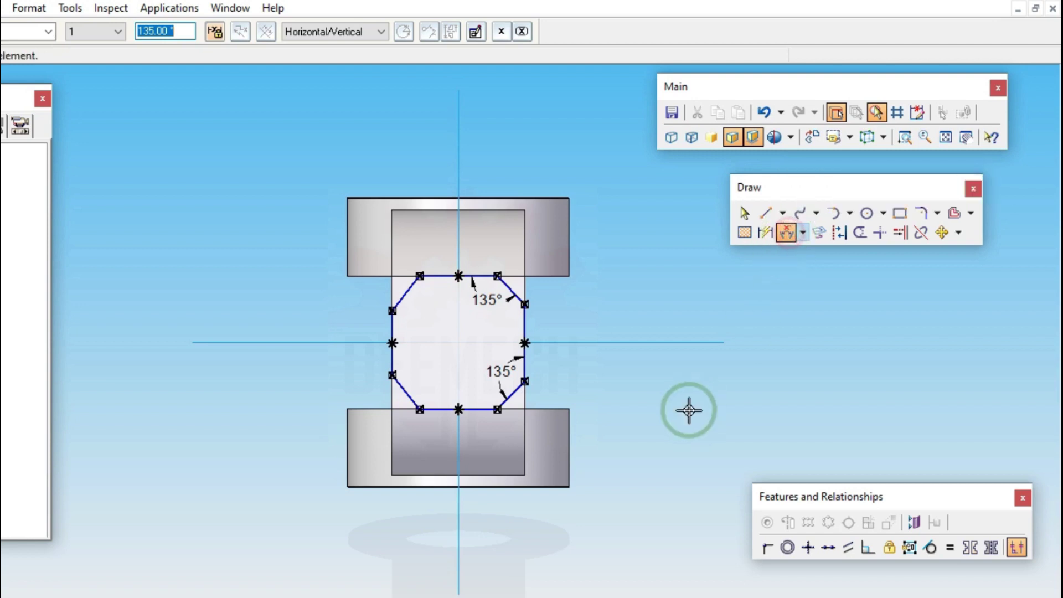
click(440, 408)
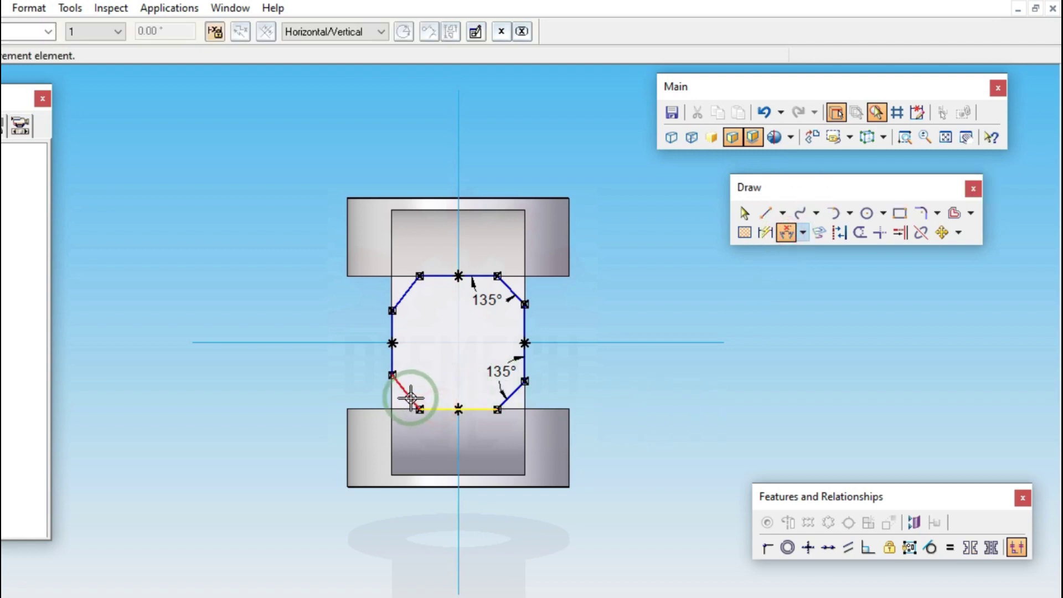
click(404, 390)
click(428, 382)
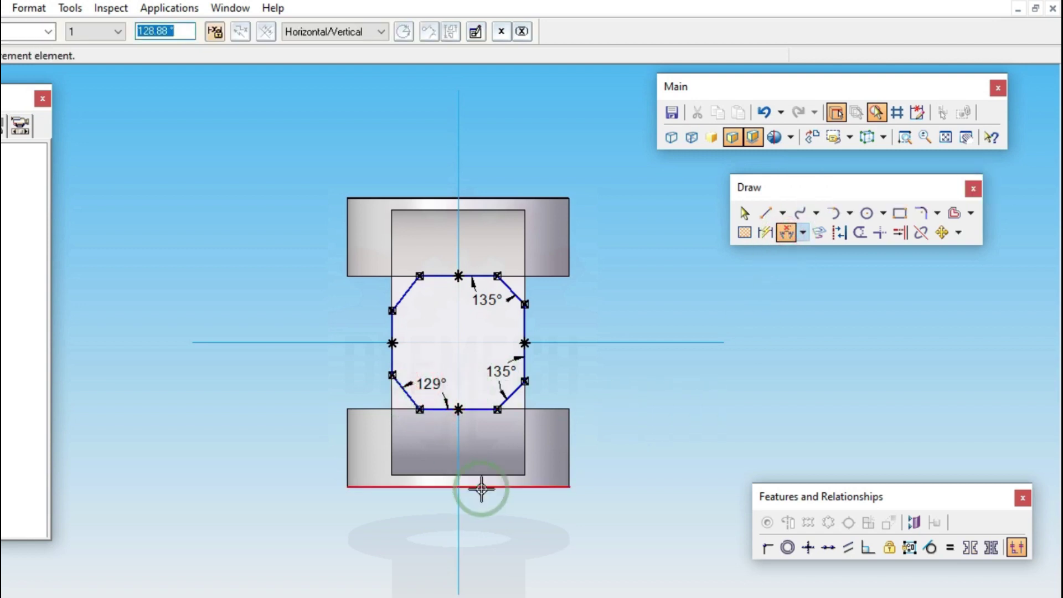
text(5)
key(Return)
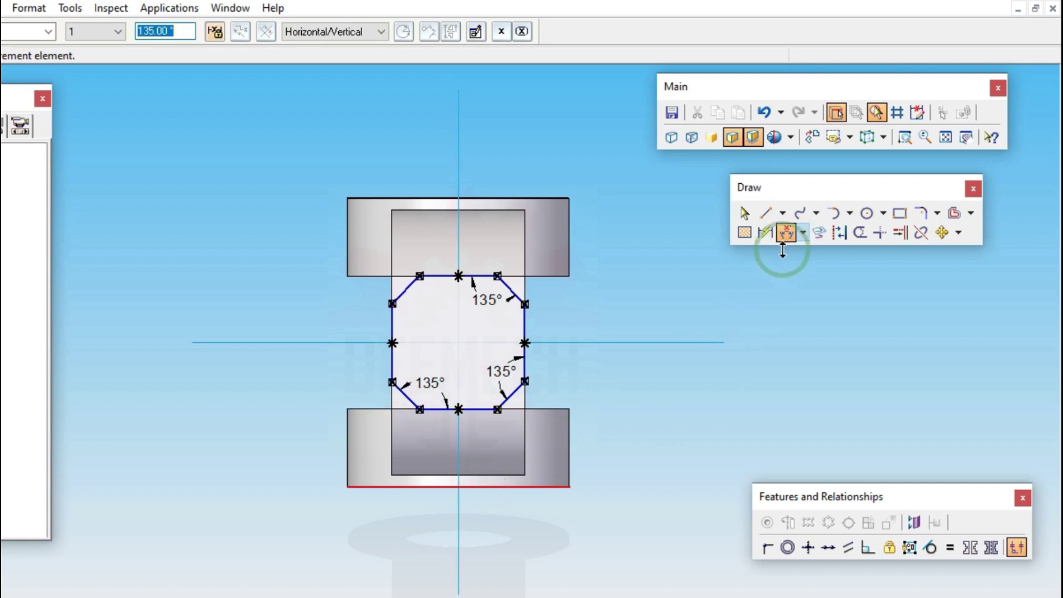
click(394, 321)
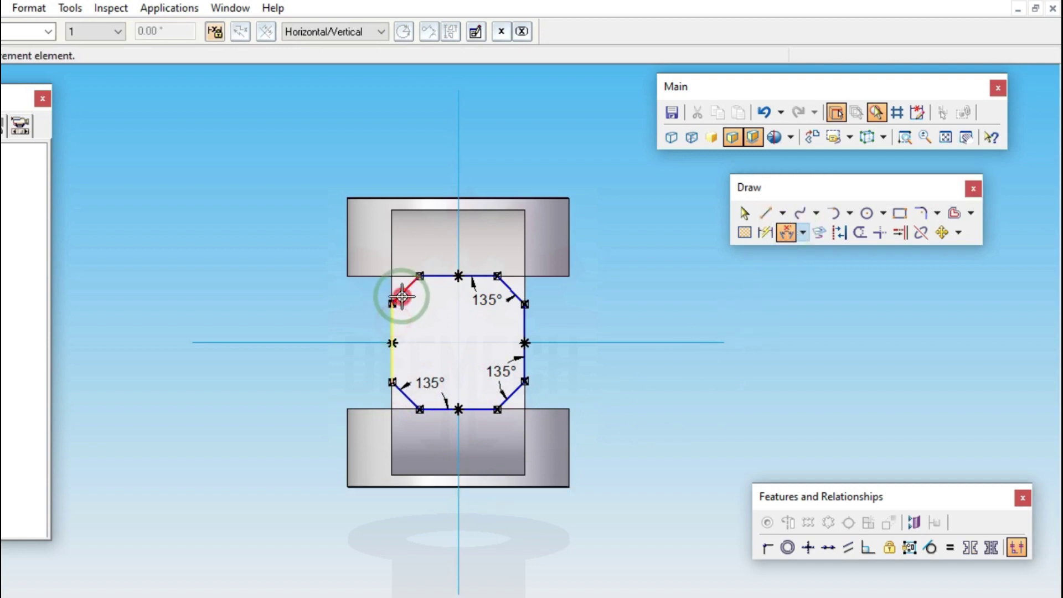
click(404, 292)
click(417, 312)
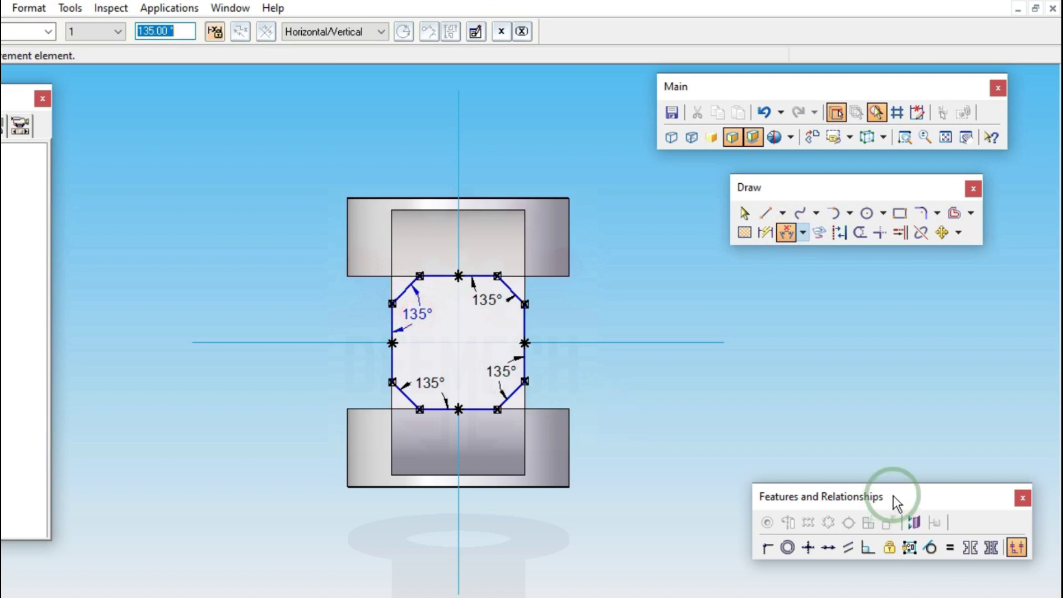
click(951, 548)
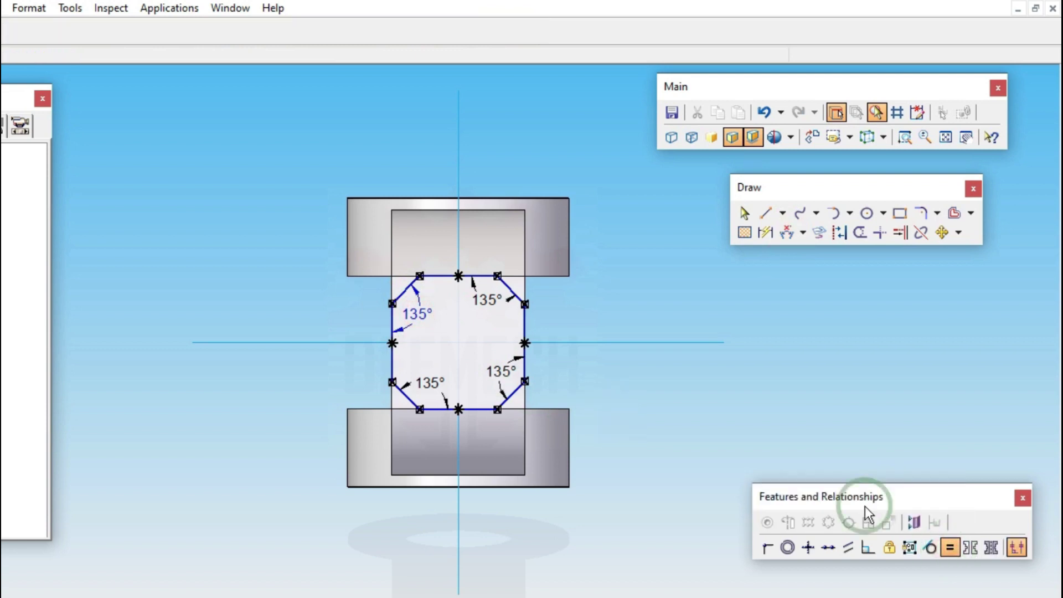
Constrain the octagon sides equal and dimension the bottom and lower-right diagonal edges at 12.43
click(409, 286)
click(436, 276)
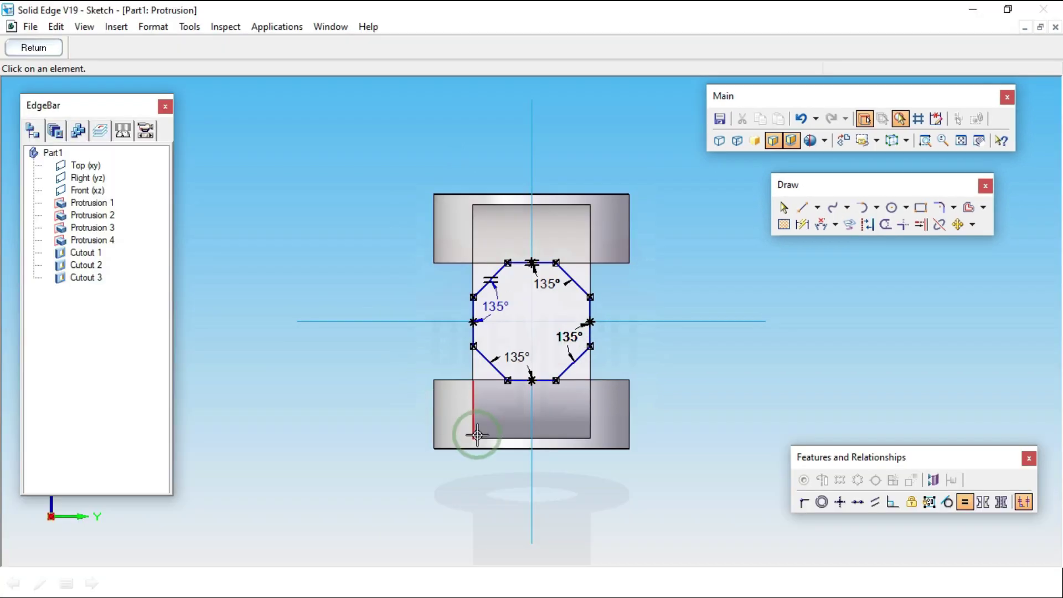
click(803, 224)
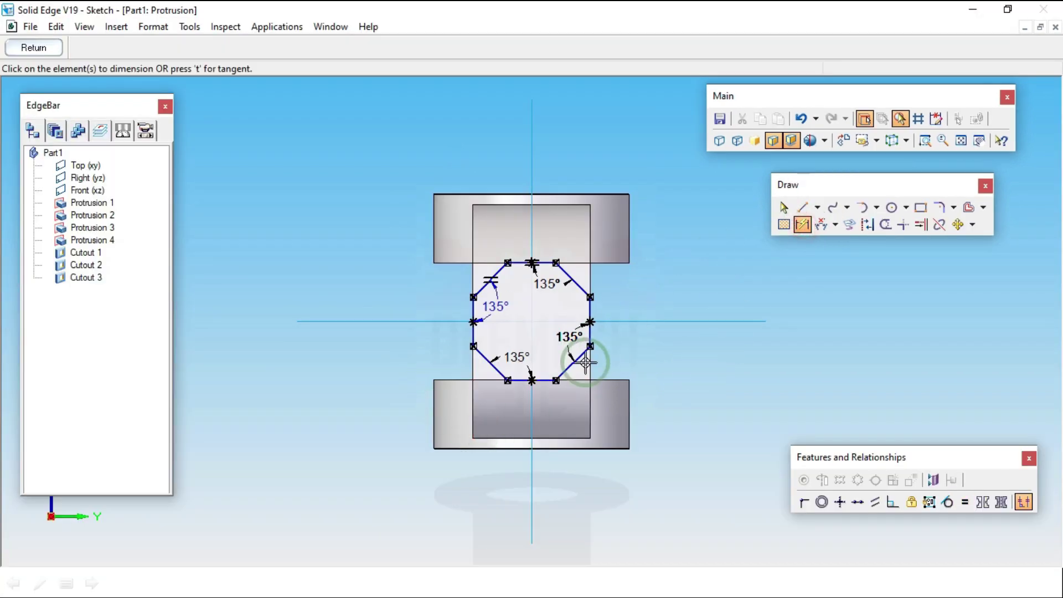
click(542, 380)
click(541, 406)
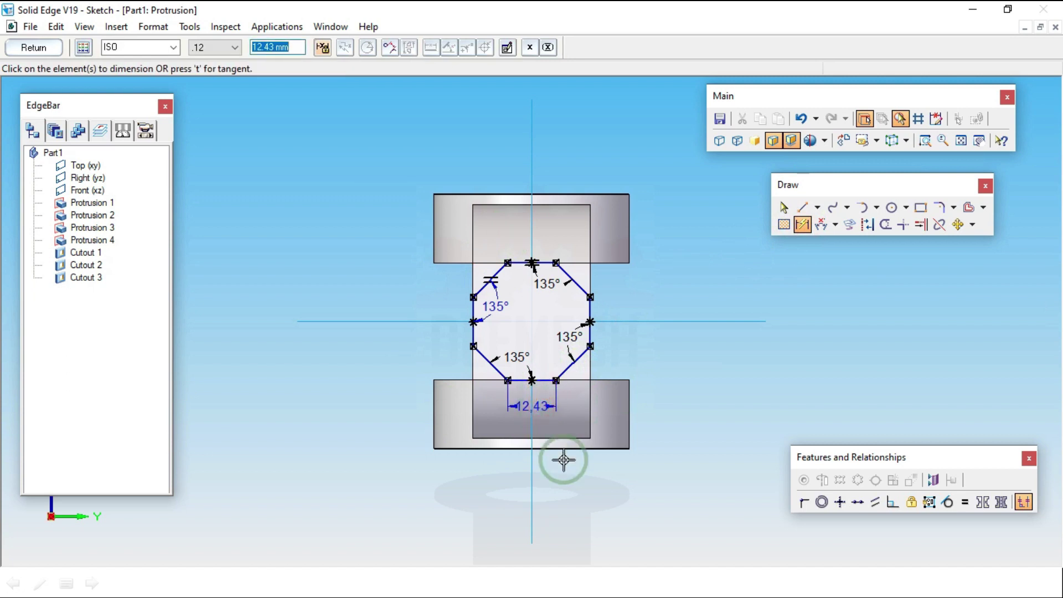
click(574, 362)
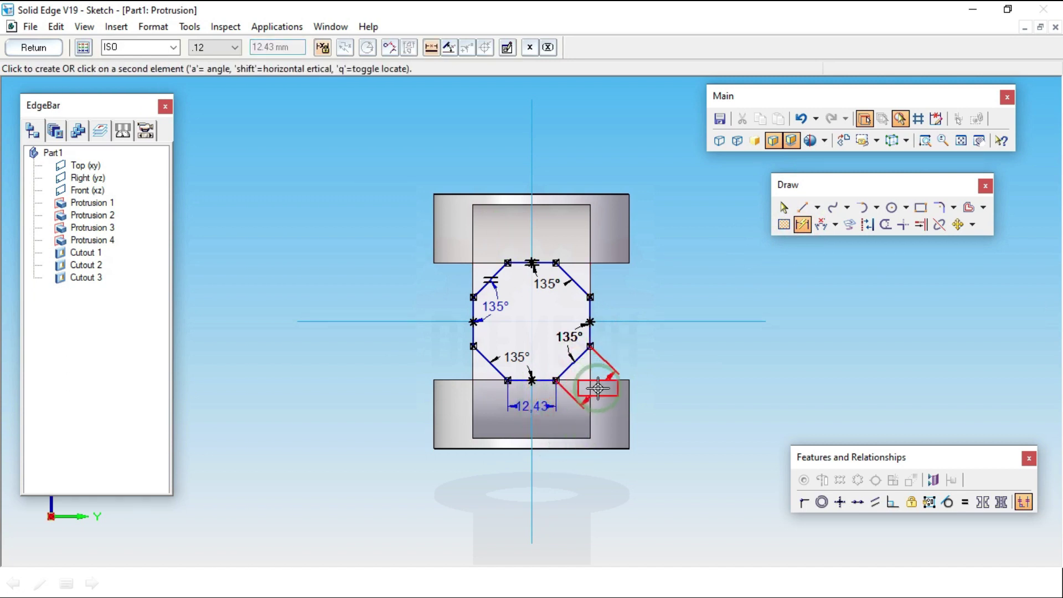
click(598, 389)
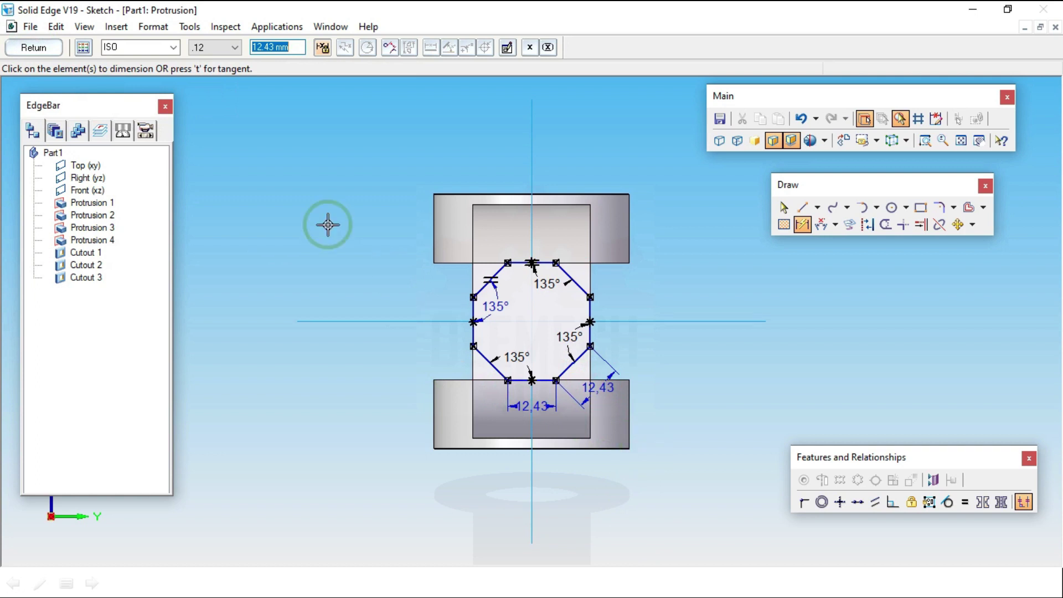
click(37, 48)
text(37)
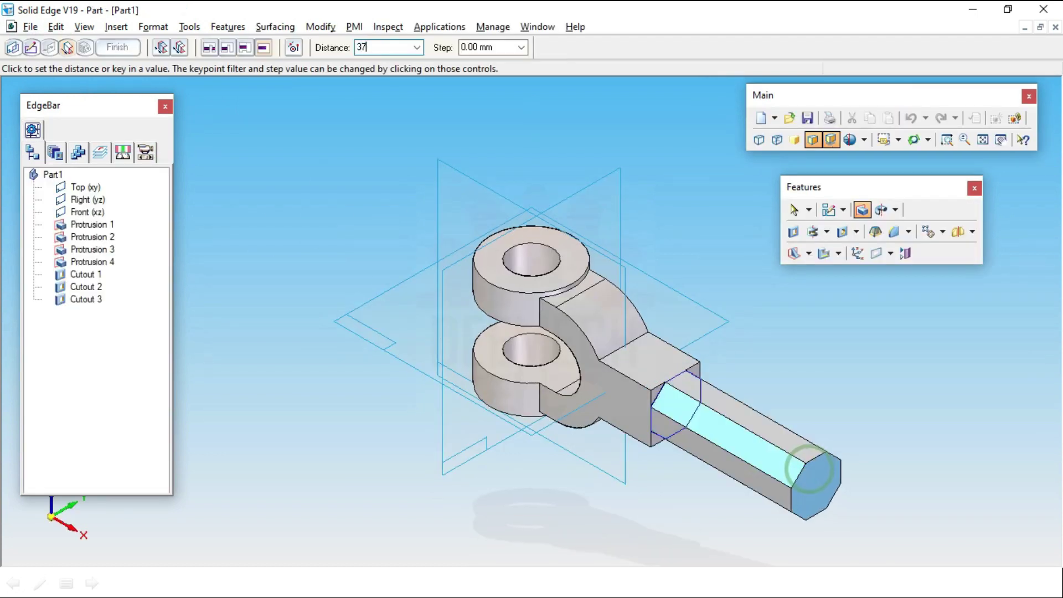
Extrude the octagon 37.5 mm outward as Protrusion 5 and tick the 30 and Ø25 on the drawing
text(.5)
key(Return)
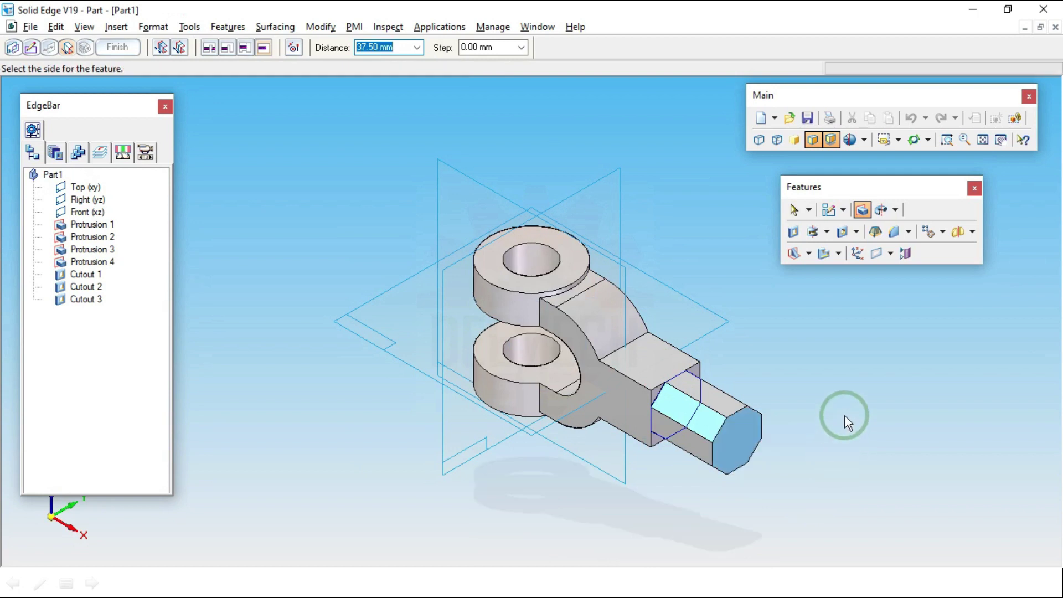
click(845, 416)
click(118, 47)
click(119, 47)
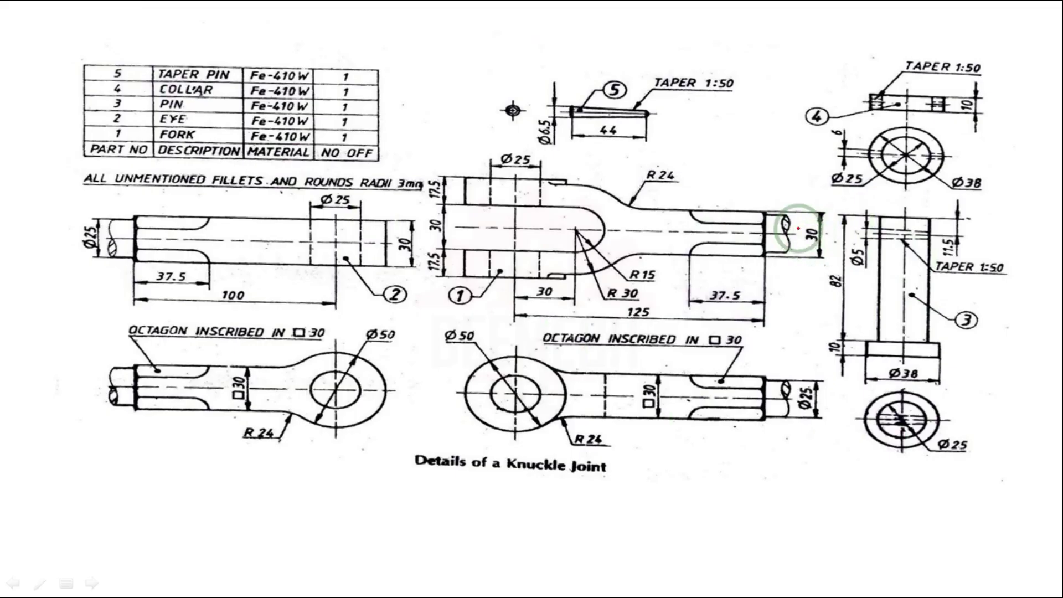
drag(800, 228, 822, 215)
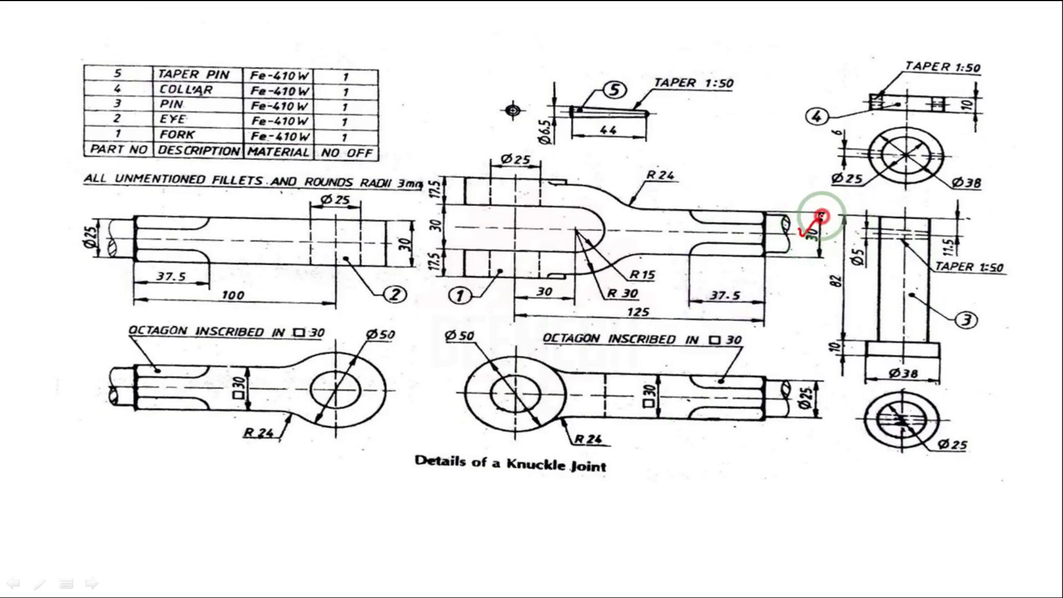
drag(828, 403, 849, 394)
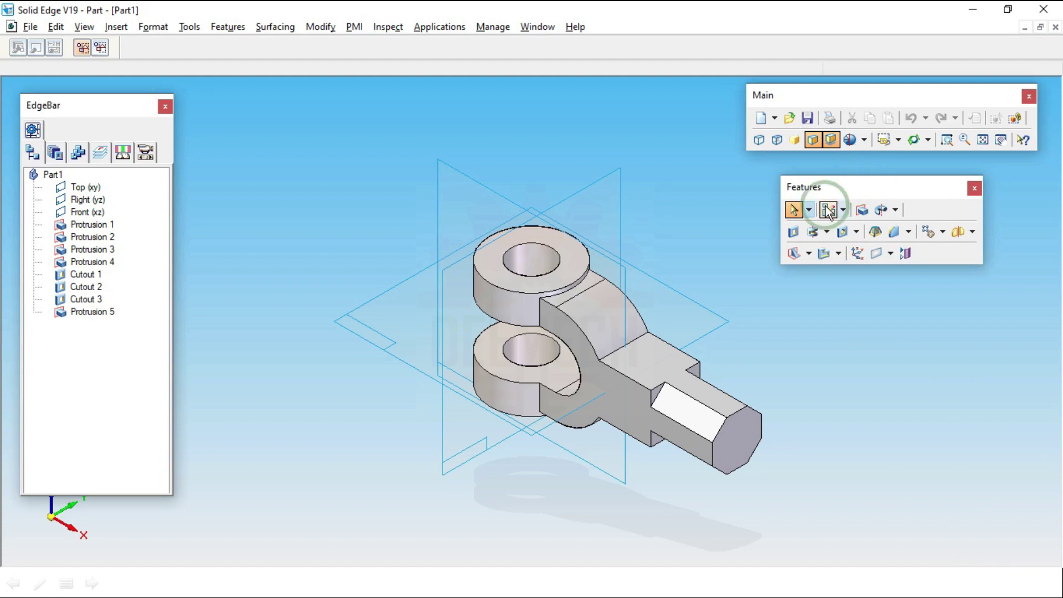
Sketch a Ø25 circle centred on the octagonal end face of Protrusion 5
click(861, 209)
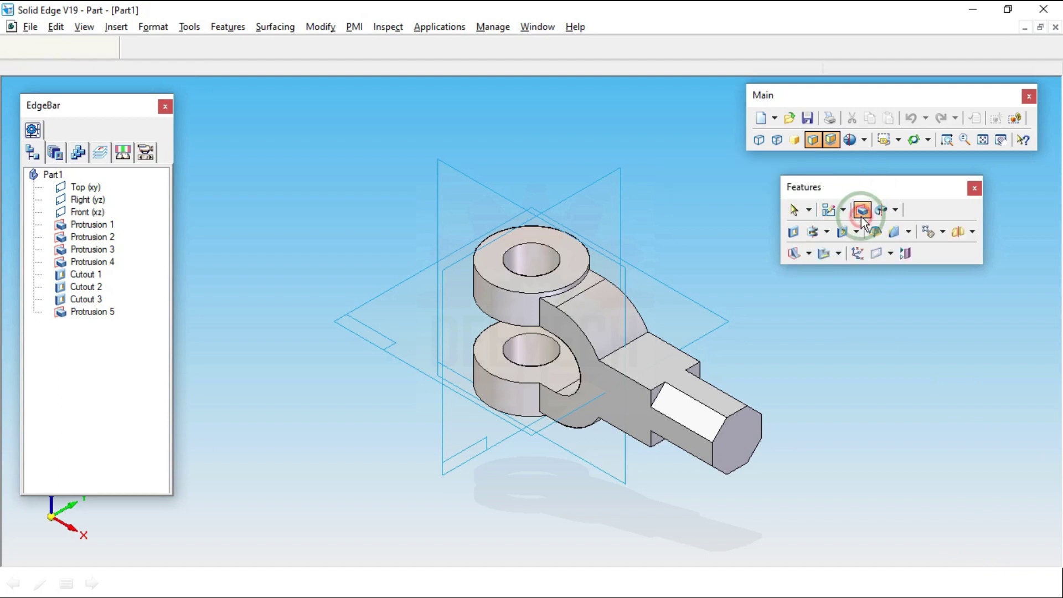
click(747, 435)
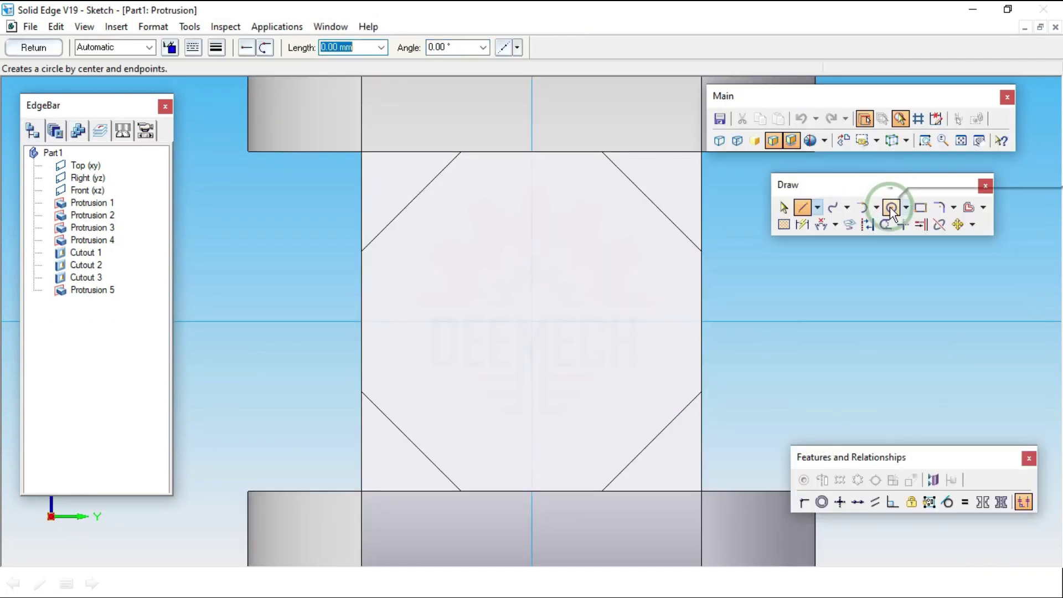
click(890, 208)
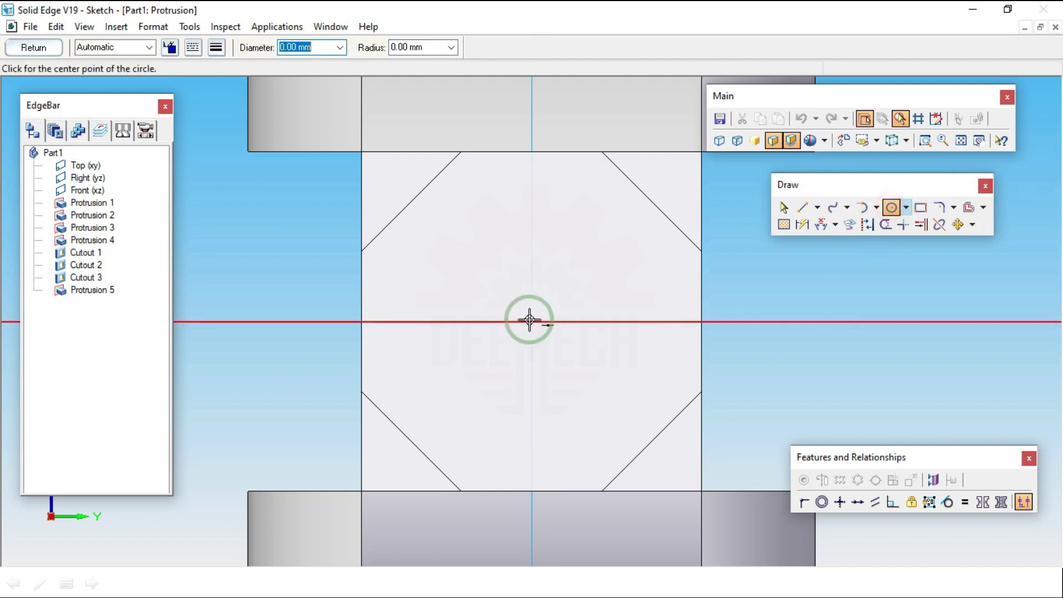
click(529, 321)
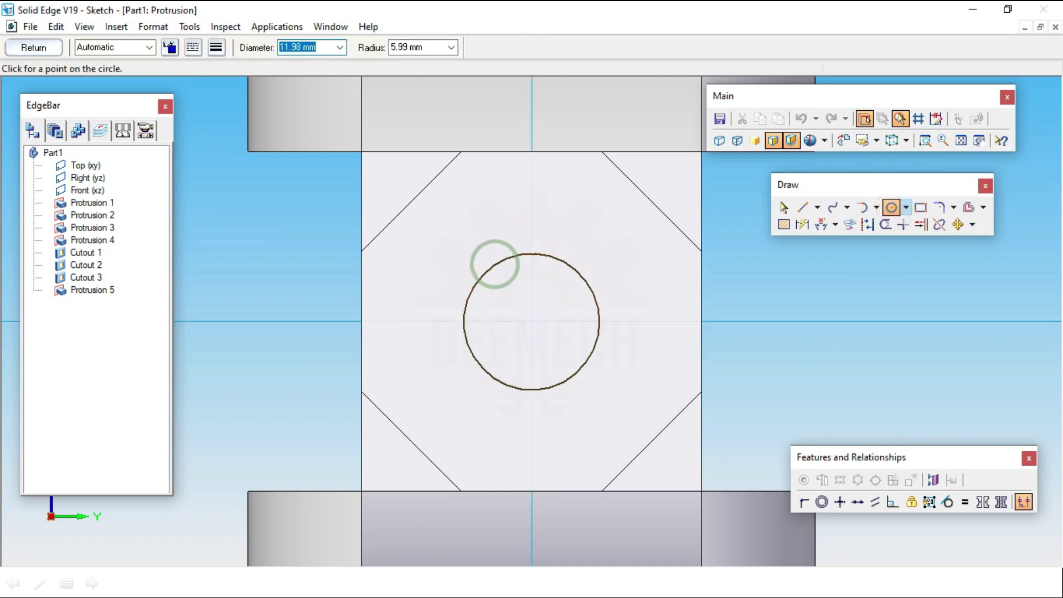
text(25)
key(Return)
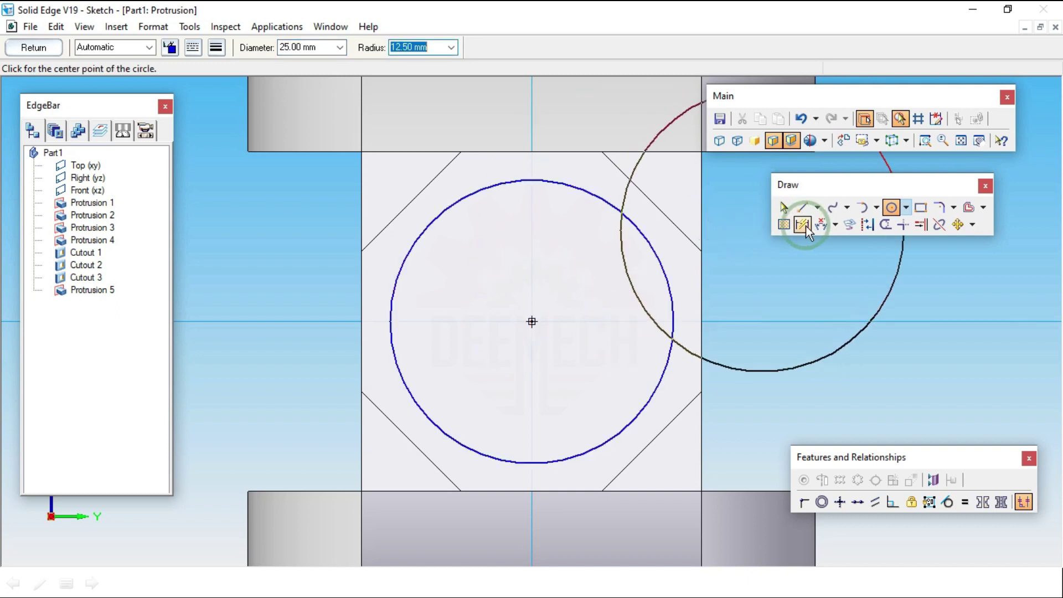
click(801, 225)
click(672, 294)
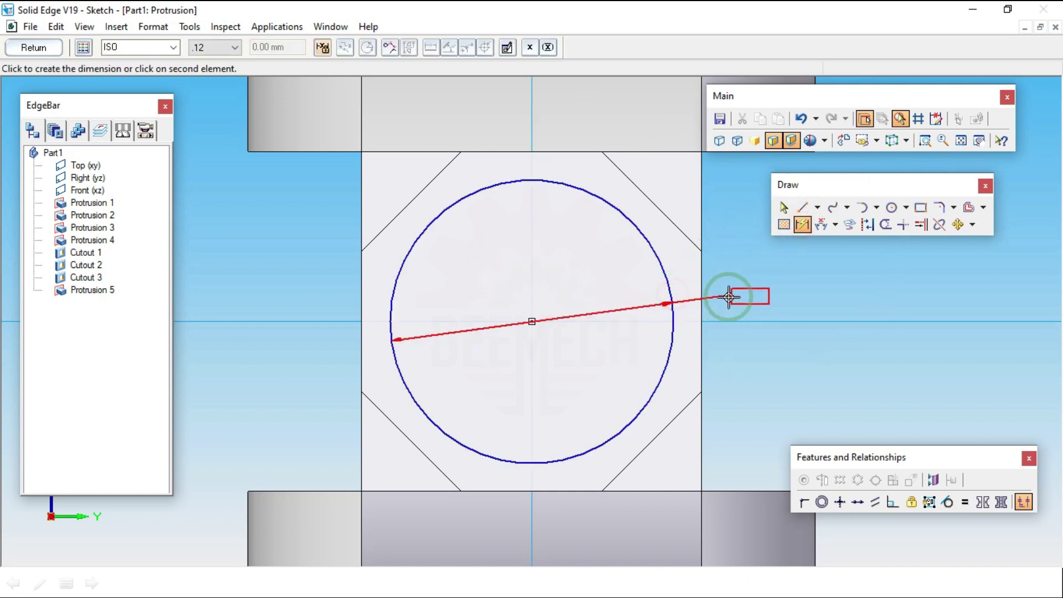
click(733, 297)
key(ctrl+shift+a)
Extrude the Ø25 circle 30 mm outward from the octagon end
click(33, 47)
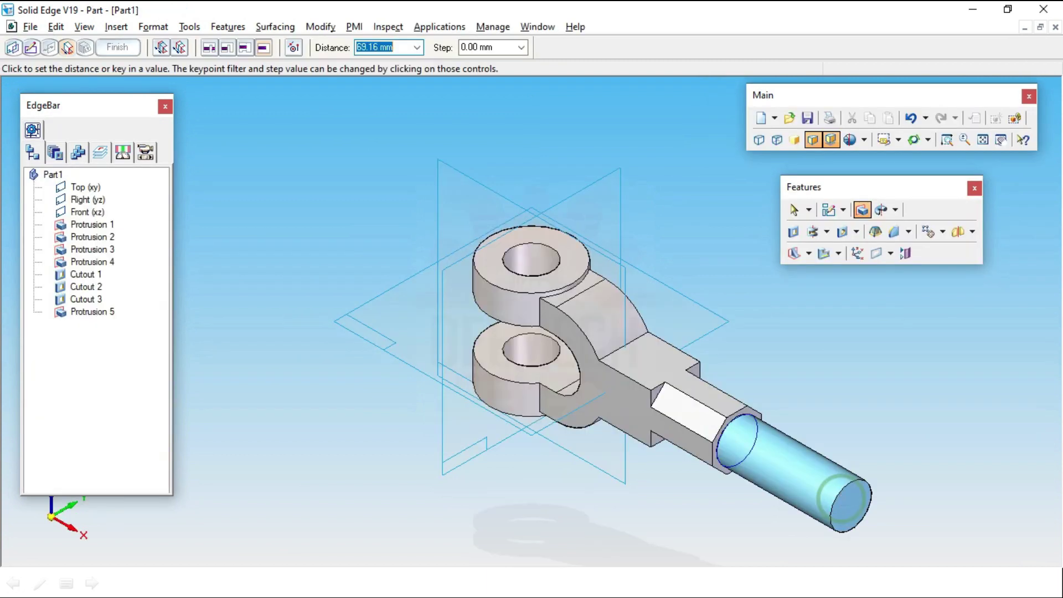
click(841, 498)
click(865, 462)
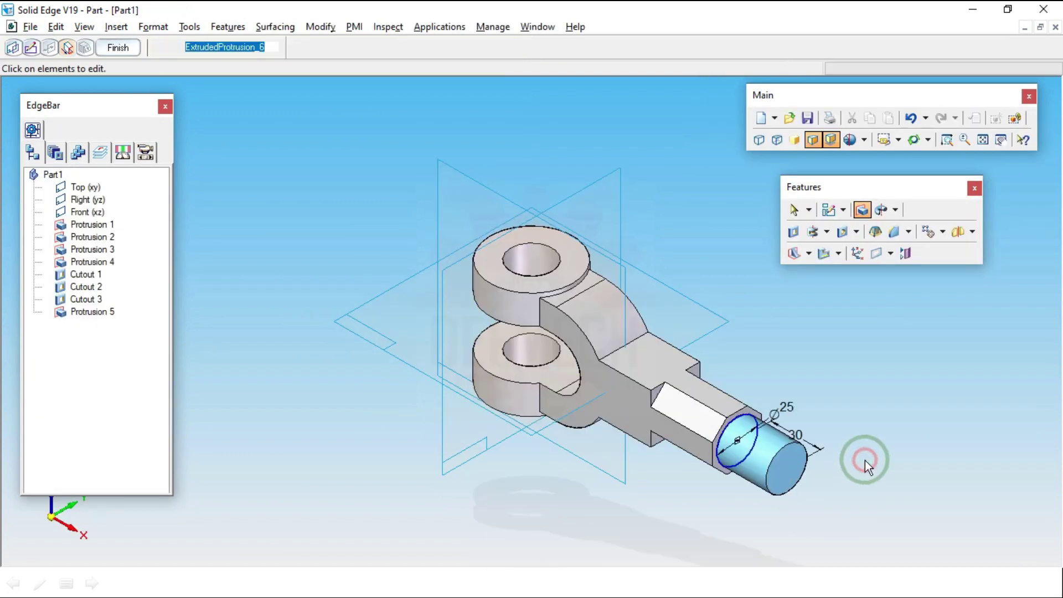
click(129, 51)
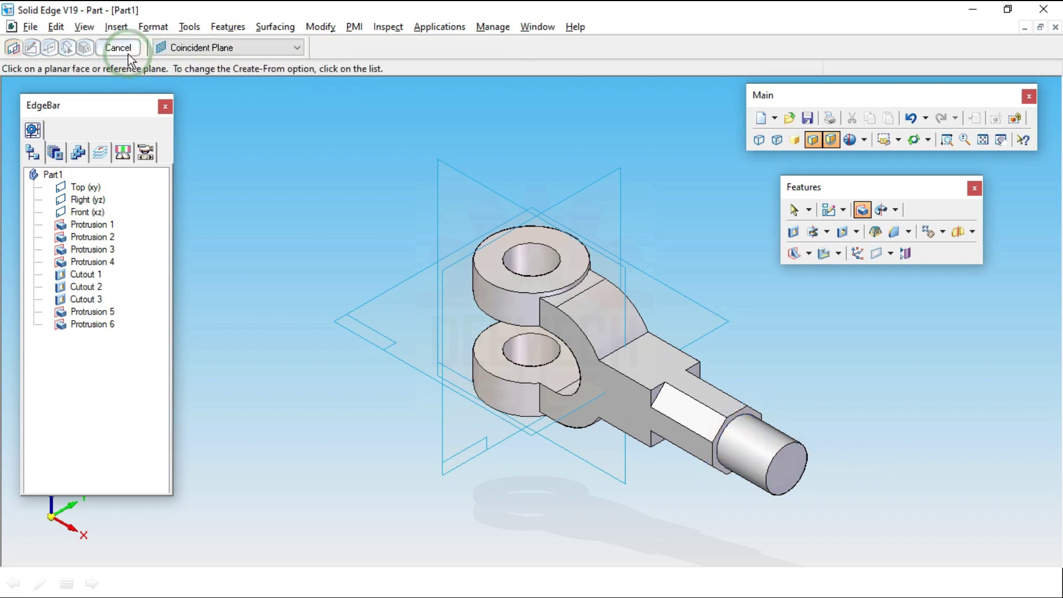
click(128, 54)
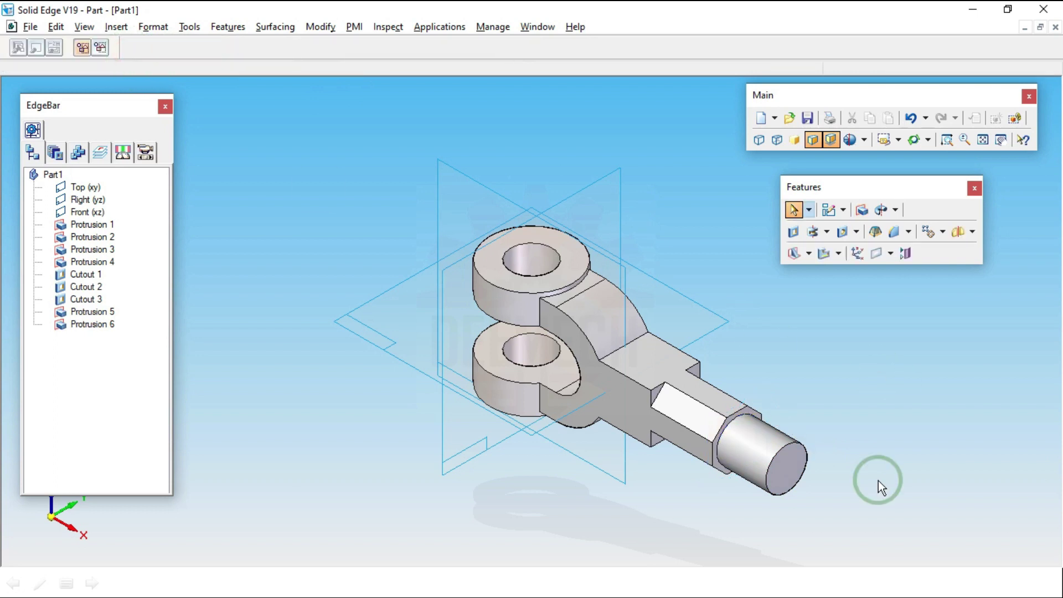
Orbit the part to view it from above and check both R24 dimensions on the drawing
mouse_move(878, 481)
middle_down()
mouse_move(872, 440)
mouse_move(680, 356)
mouse_move(474, 407)
mouse_move(457, 390)
mouse_move(691, 246)
mouse_move(802, 391)
mouse_move(787, 508)
mouse_move(496, 479)
middle_up()
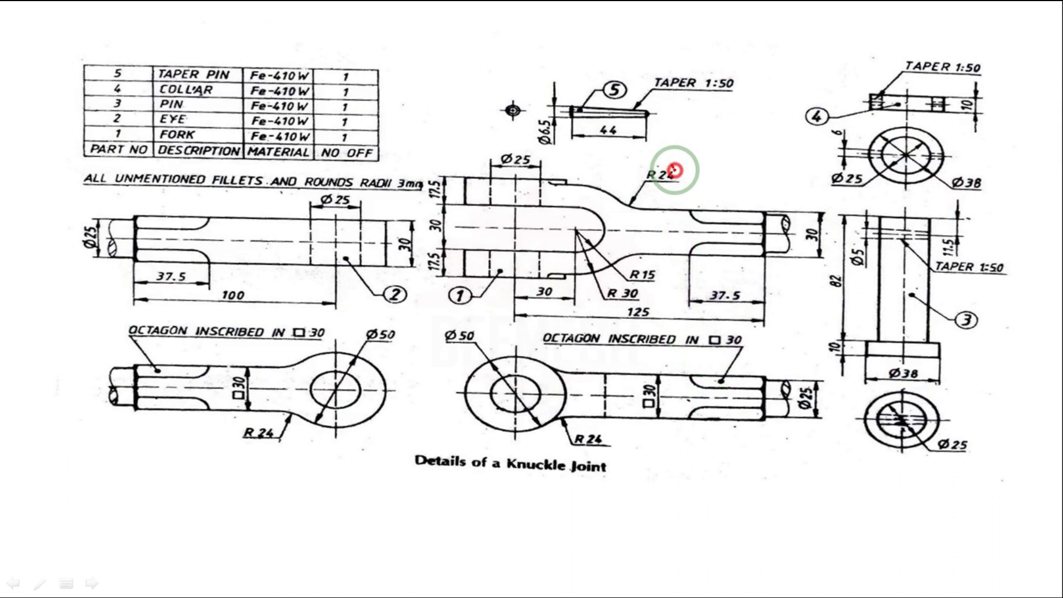
drag(672, 168, 717, 156)
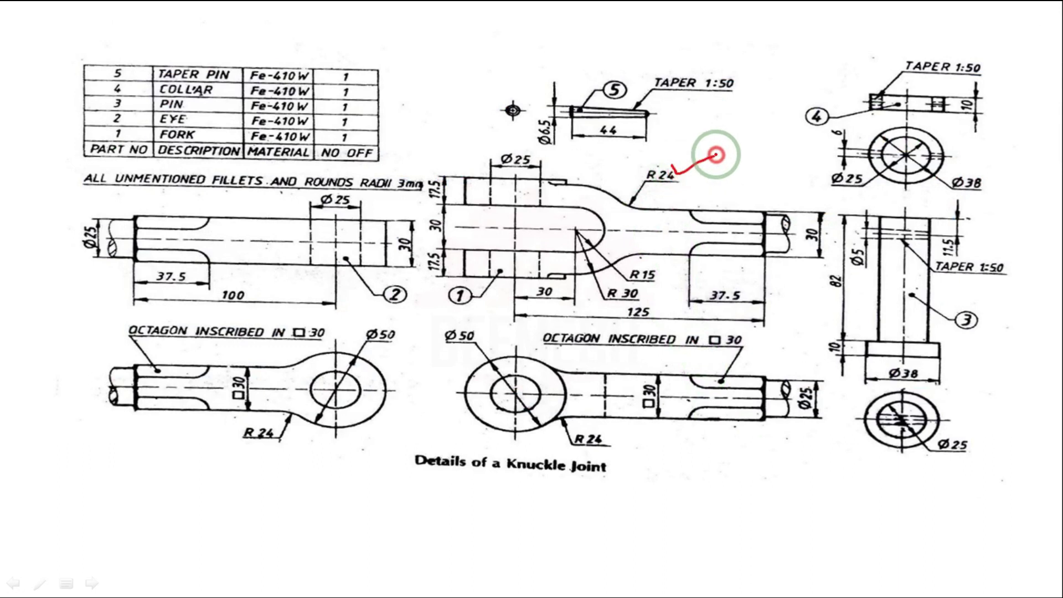
drag(614, 440, 644, 441)
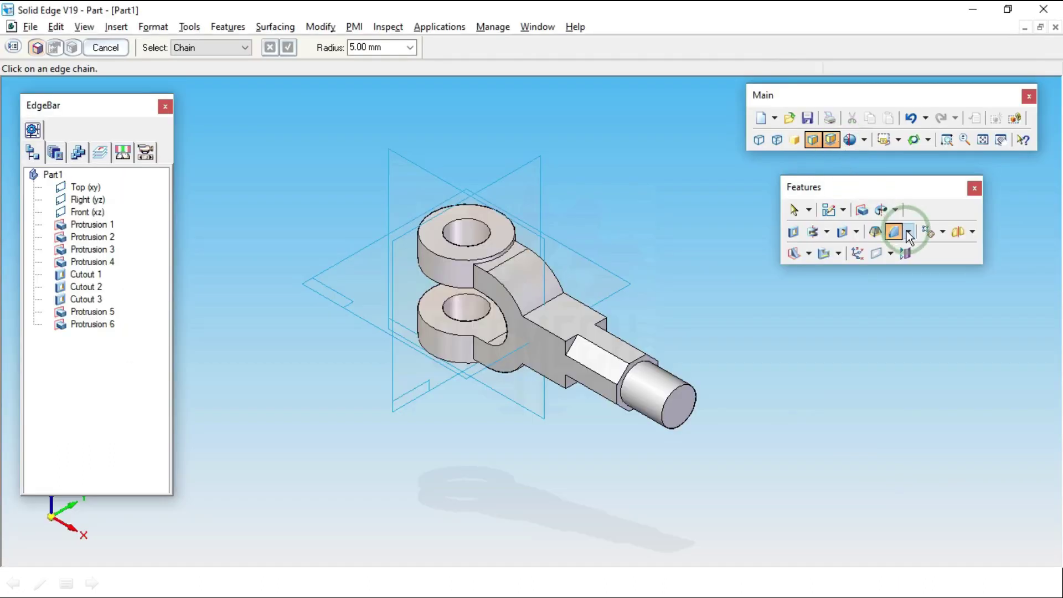
Start a 24 mm radius round and pick the first three fork-to-shaft jaw edges
click(909, 234)
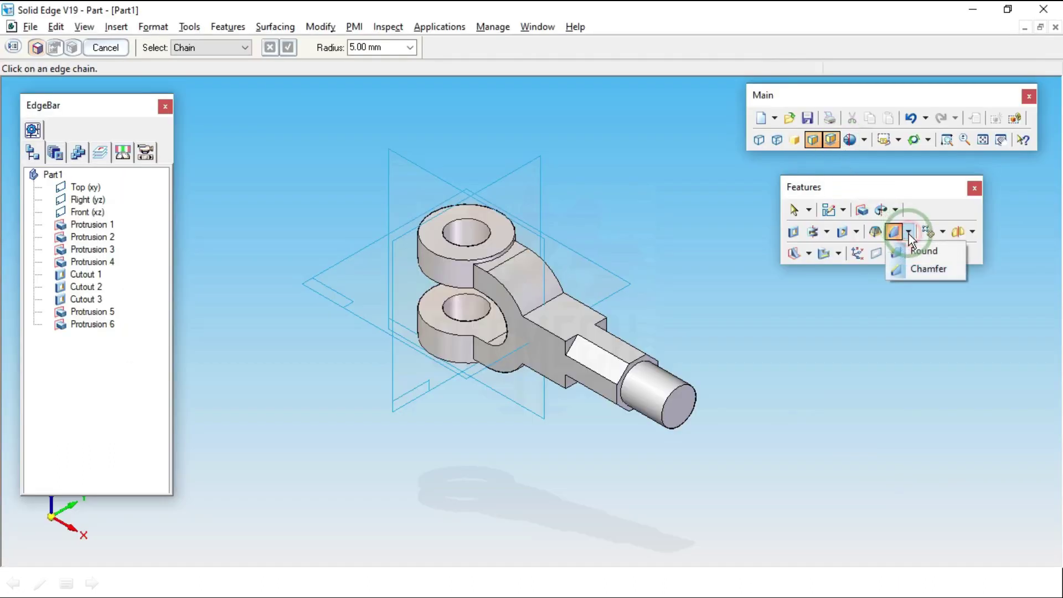
click(388, 46)
text(24)
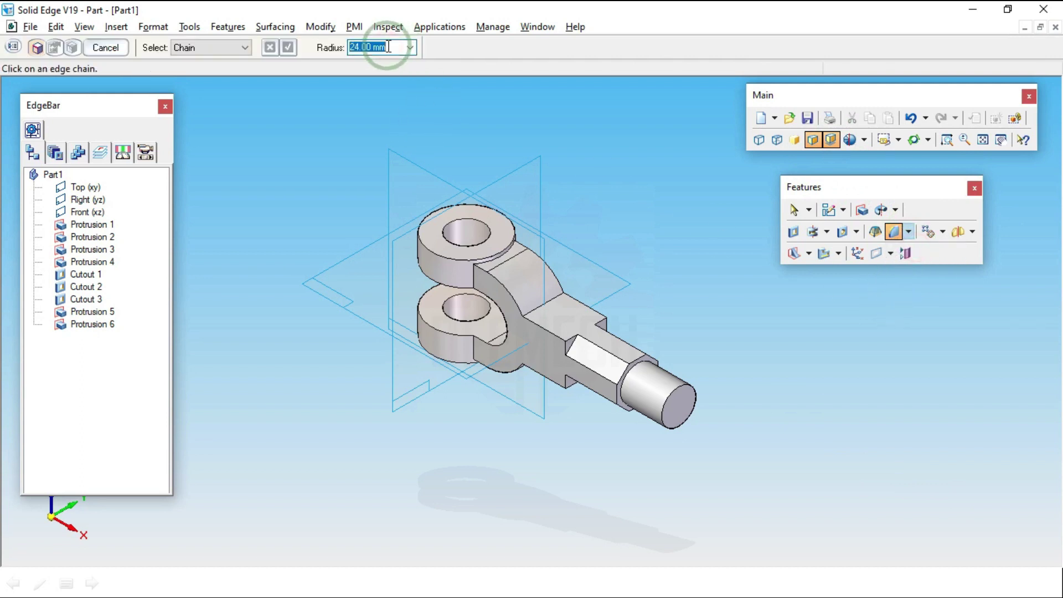
click(550, 303)
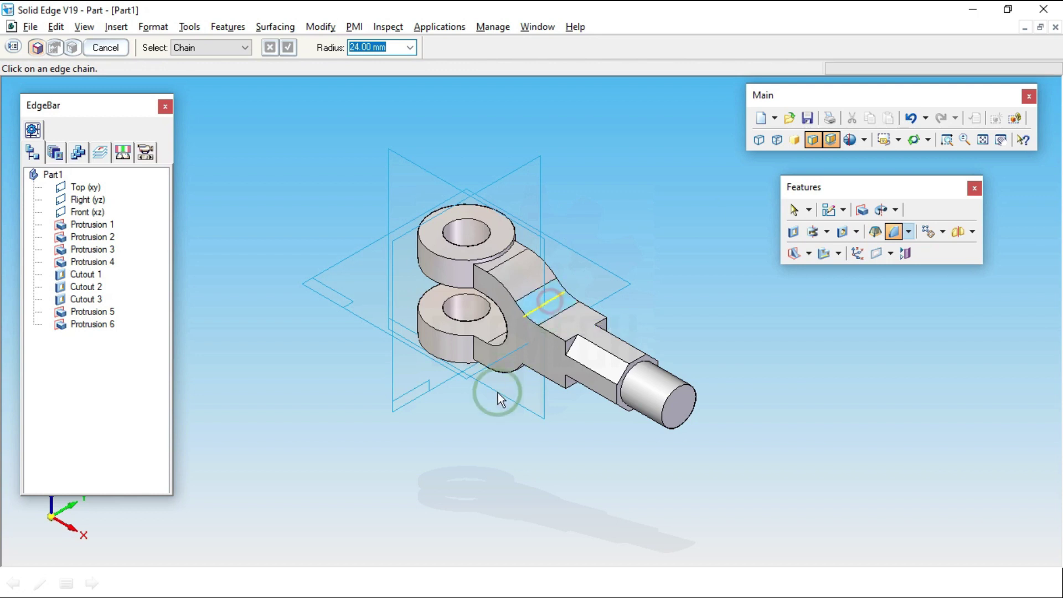
click(474, 276)
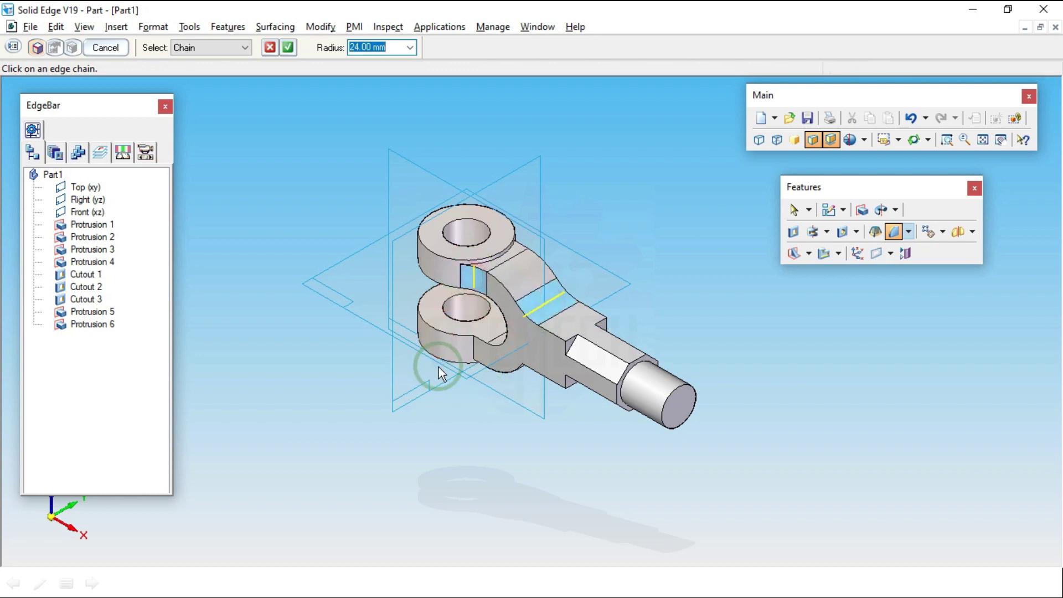
click(473, 352)
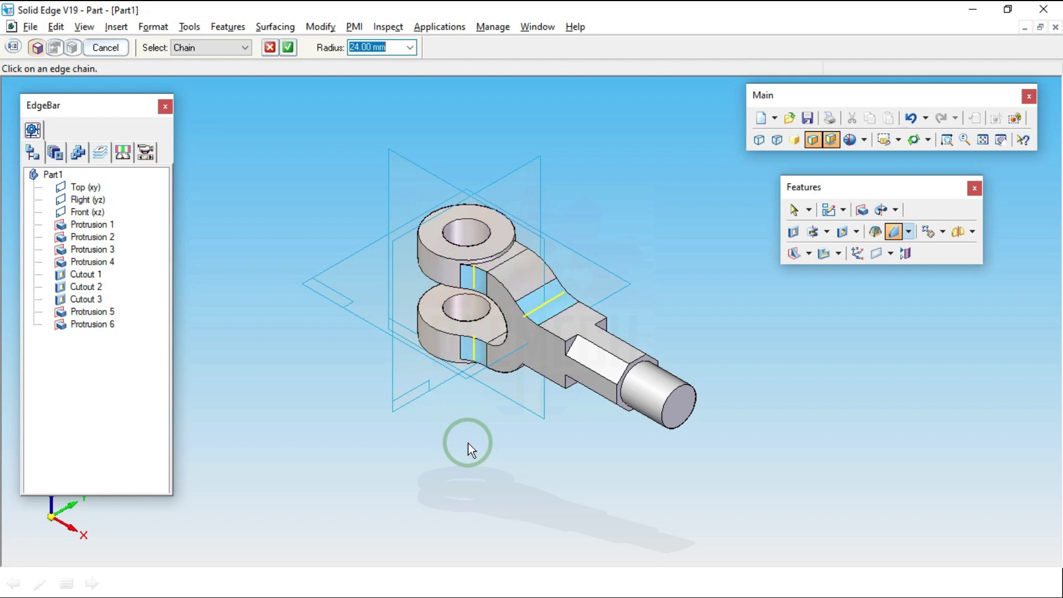
Add the back- and far-side junction edges and complete the 24 mm Round 1
mouse_move(469, 419)
middle_down()
mouse_move(443, 295)
mouse_move(571, 321)
middle_up()
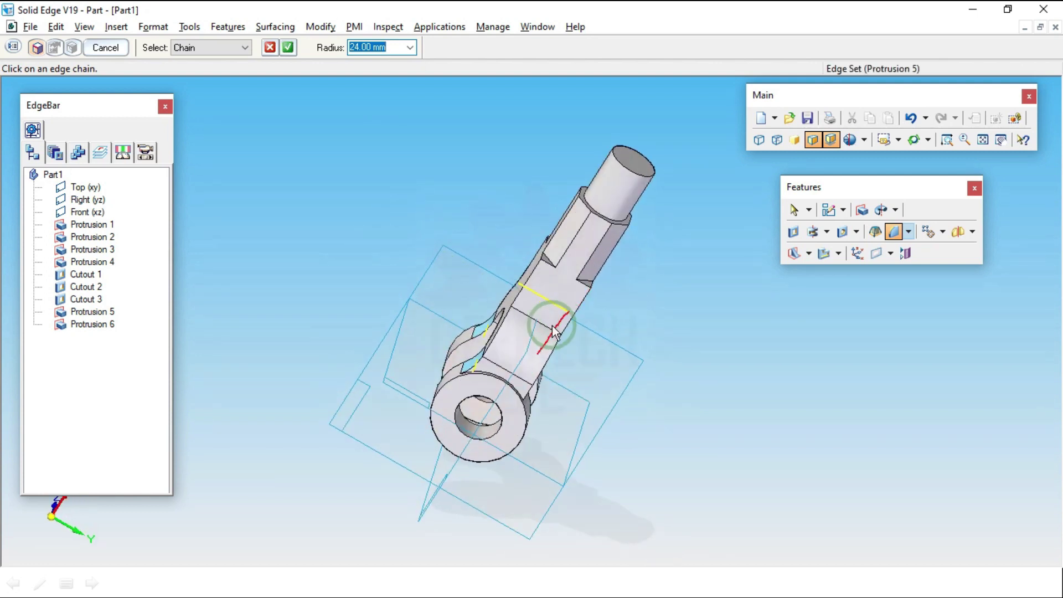
click(548, 326)
mouse_move(793, 476)
middle_down()
mouse_move(713, 367)
mouse_move(530, 344)
middle_up()
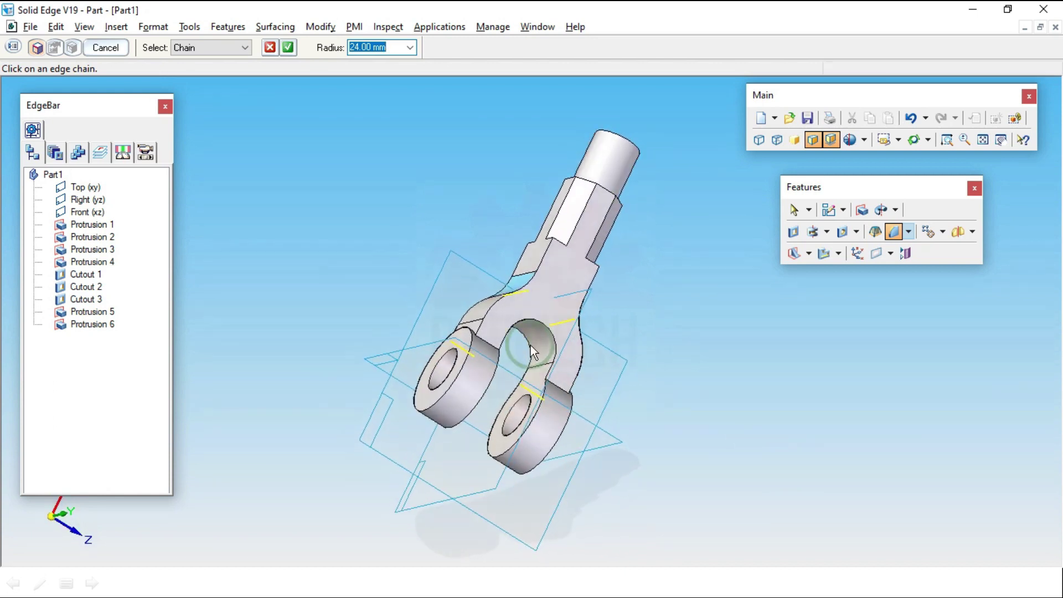
click(494, 344)
mouse_move(692, 391)
middle_down()
mouse_move(608, 407)
mouse_move(692, 394)
mouse_move(550, 519)
mouse_move(498, 433)
mouse_move(584, 519)
mouse_move(683, 526)
mouse_move(731, 513)
mouse_move(499, 355)
middle_up()
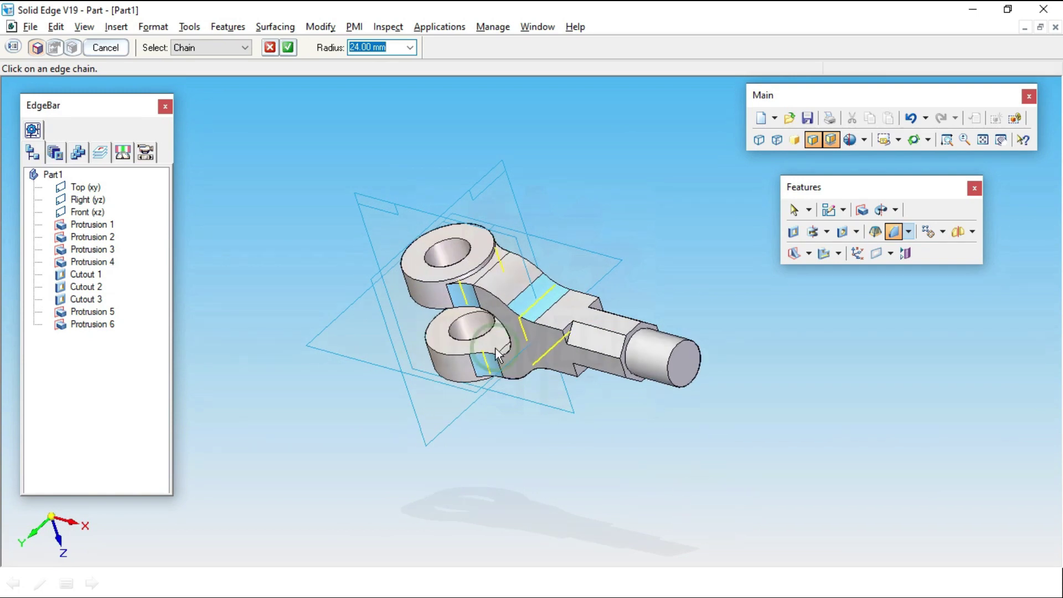
click(289, 48)
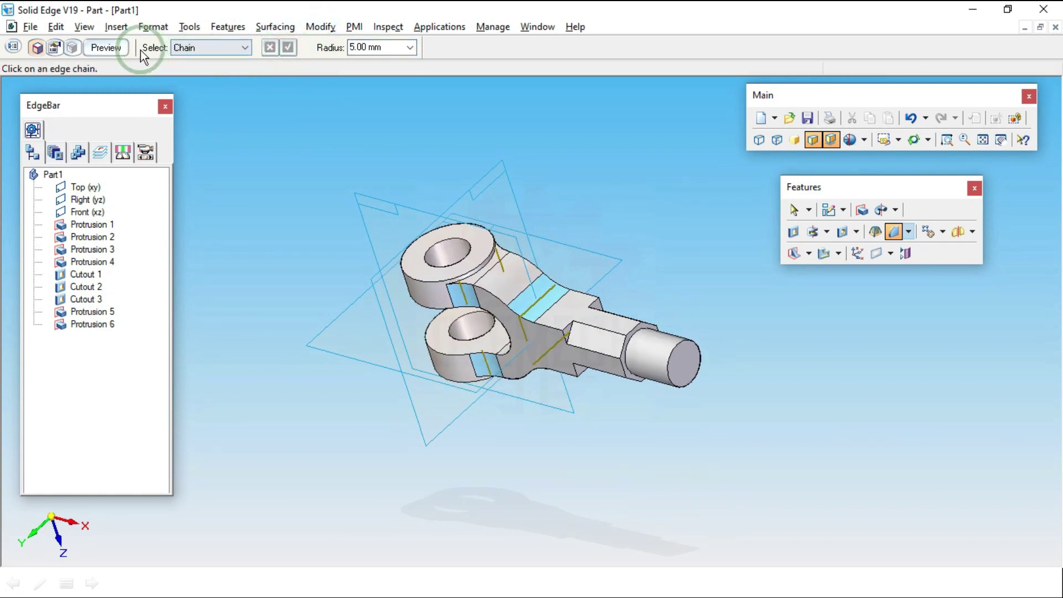
click(118, 51)
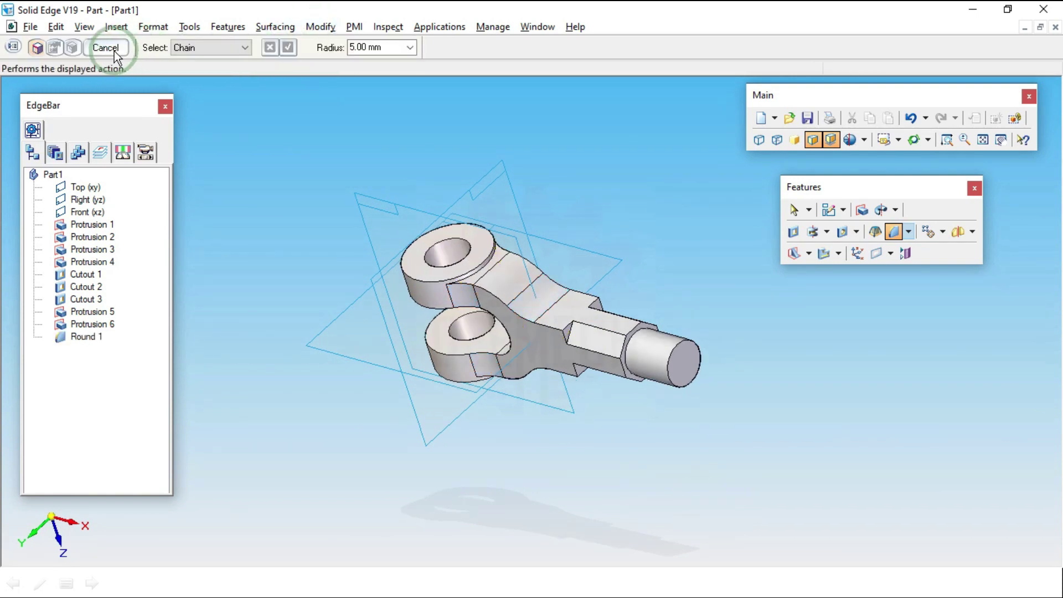
click(114, 51)
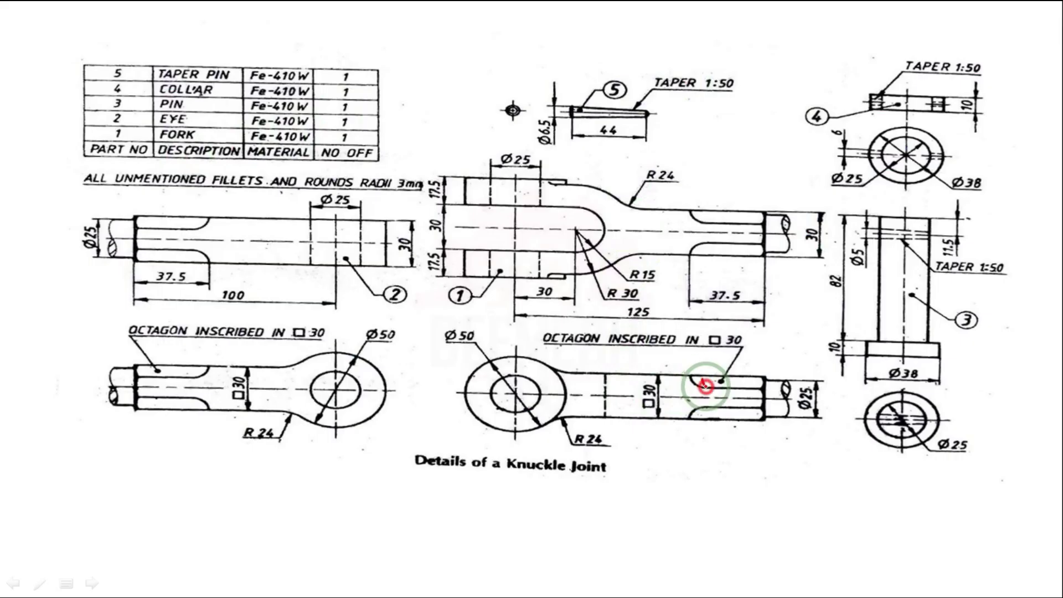
drag(705, 386, 728, 371)
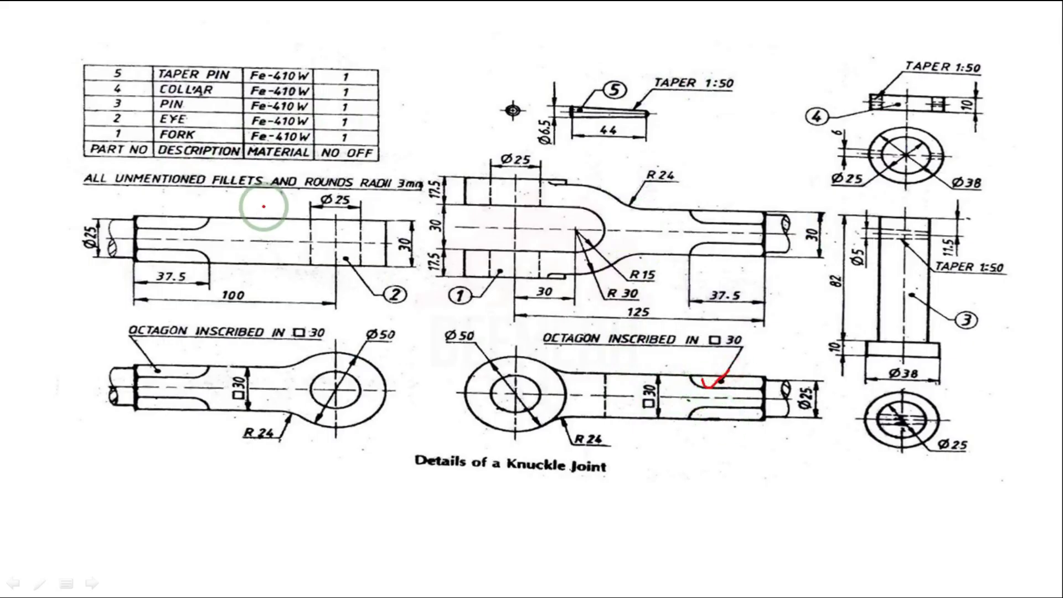
drag(116, 191, 324, 192)
mouse_move(394, 195)
mouse_down()
mouse_move(421, 195)
mouse_move(453, 156)
mouse_up()
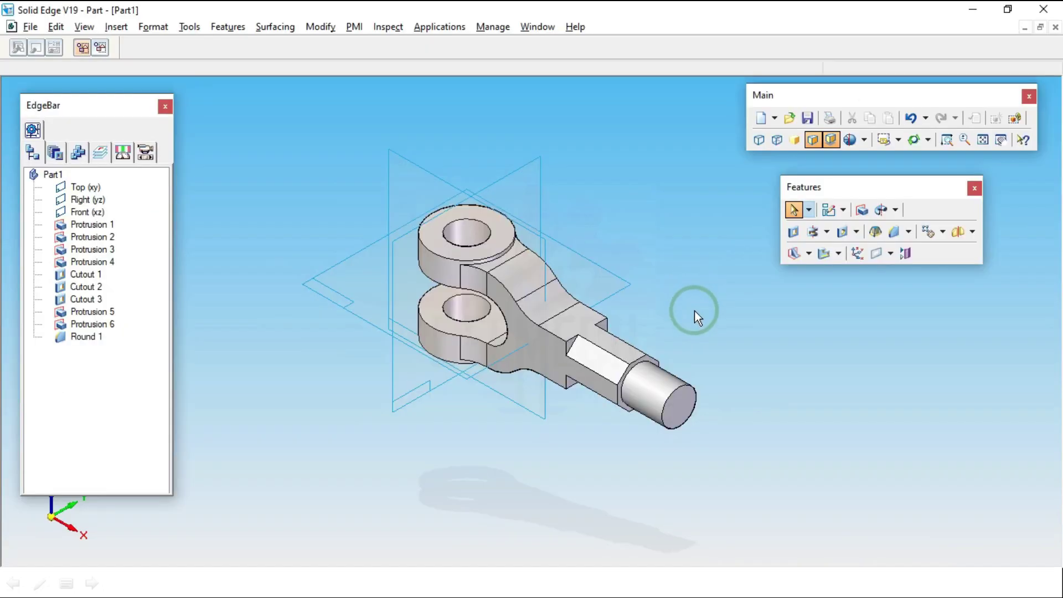
scroll(694, 312, up, 3)
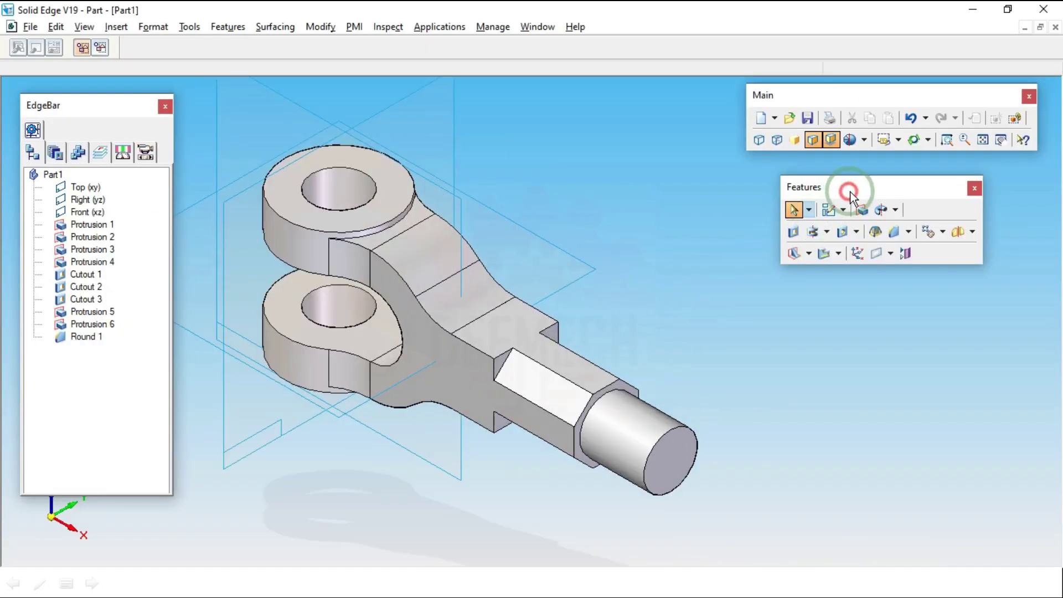
Start a 6 mm radius round on the first octagon-to-body edge
click(909, 232)
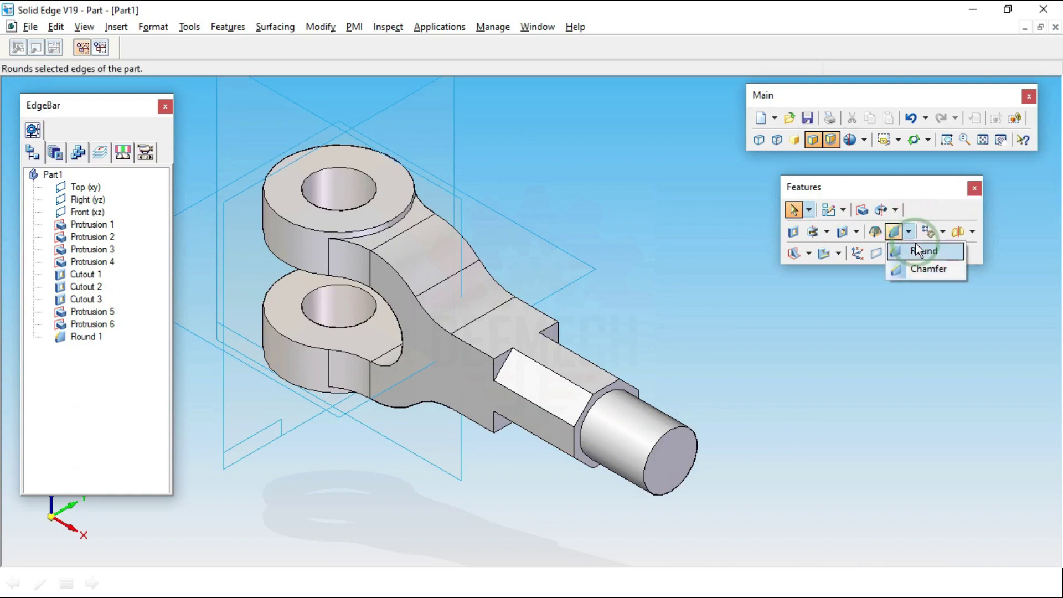
click(922, 246)
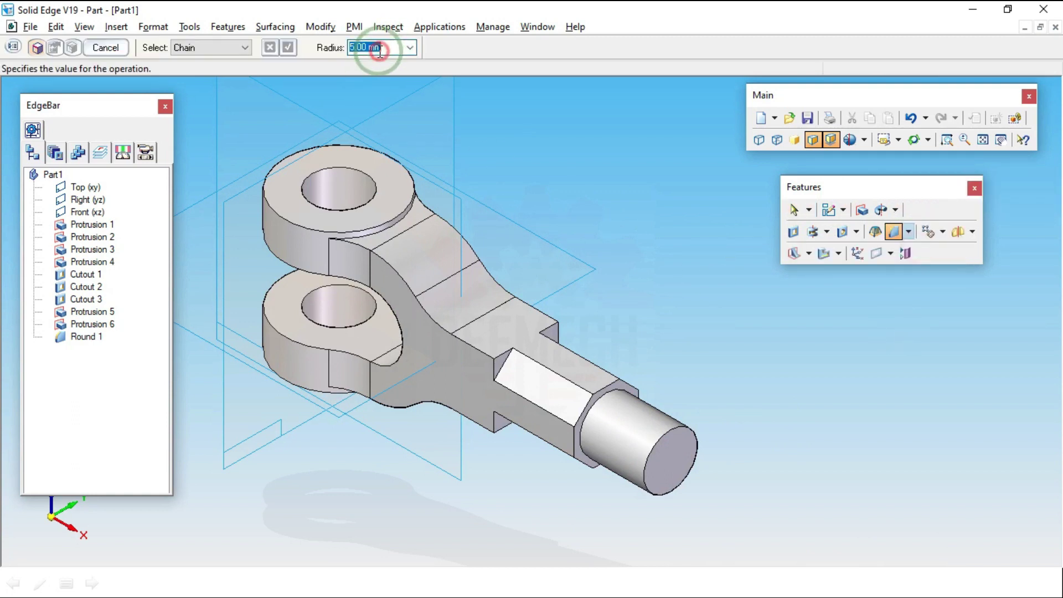
text(6)
key(Return)
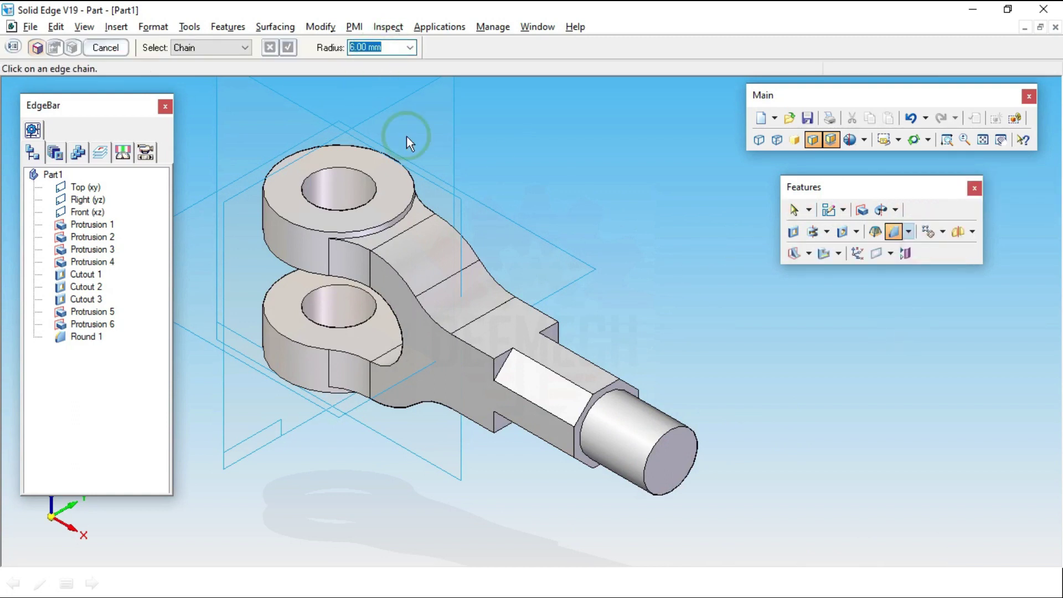
click(503, 366)
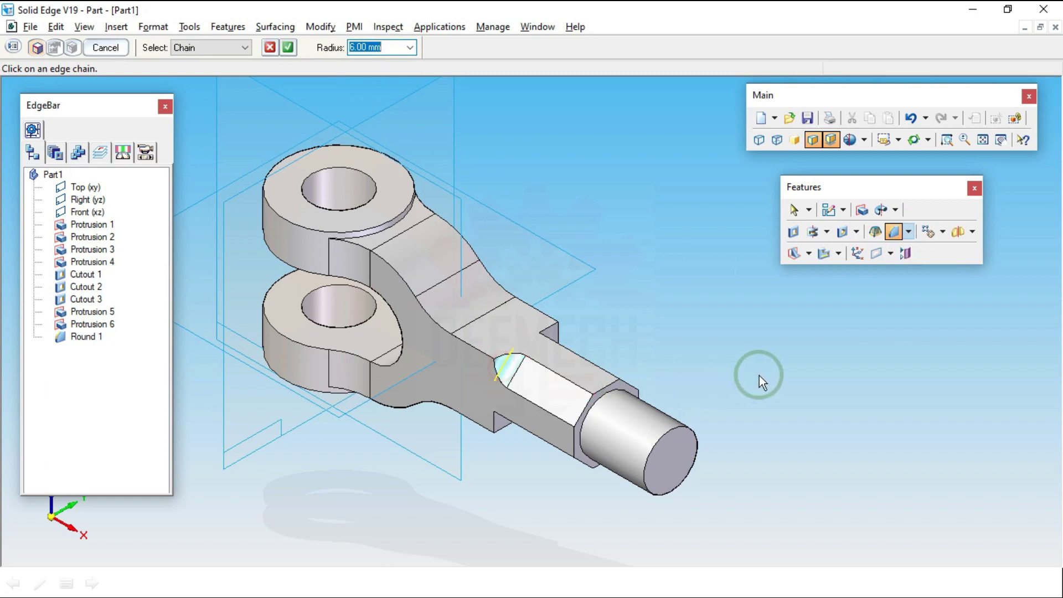
Add the underside and bottom junction edges, complete Round 2, and return to isometric view
mouse_move(759, 375)
middle_down()
mouse_move(714, 343)
mouse_move(660, 366)
mouse_move(459, 329)
middle_up()
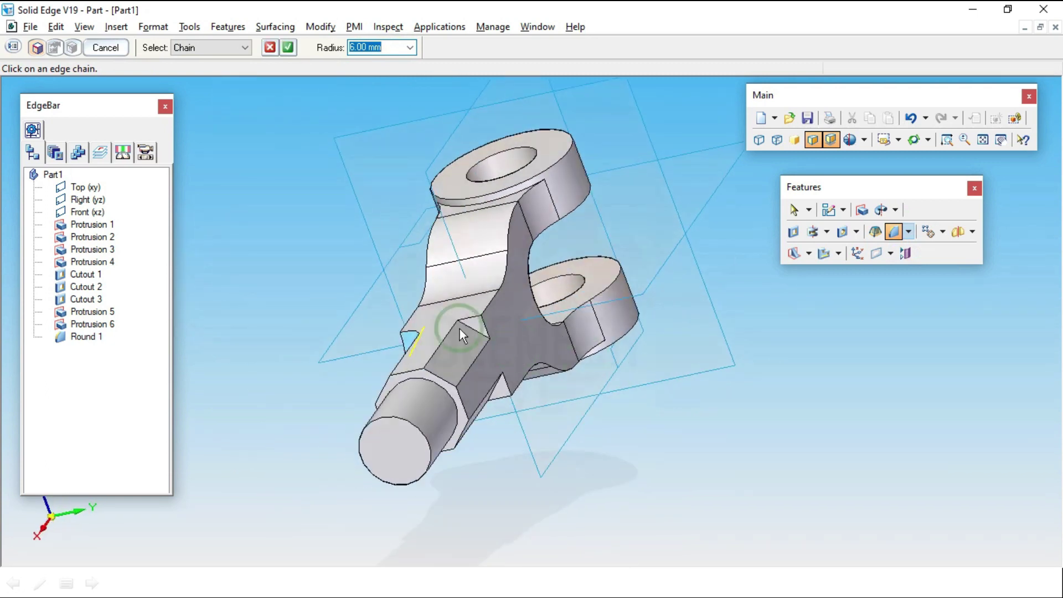
click(471, 331)
middle_drag(680, 463, 653, 362)
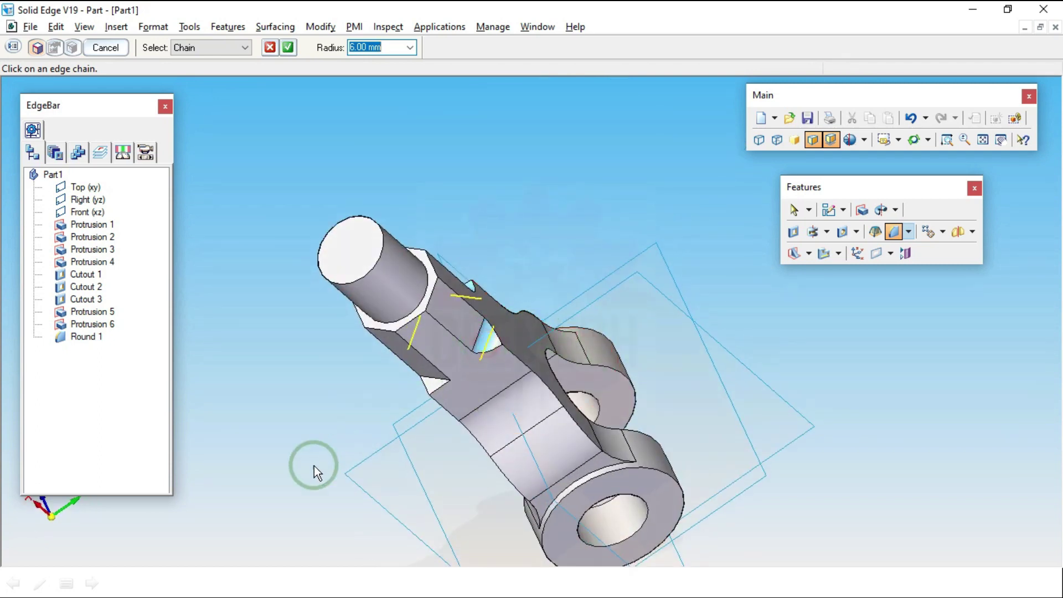
middle_drag(314, 466, 458, 346)
click(488, 337)
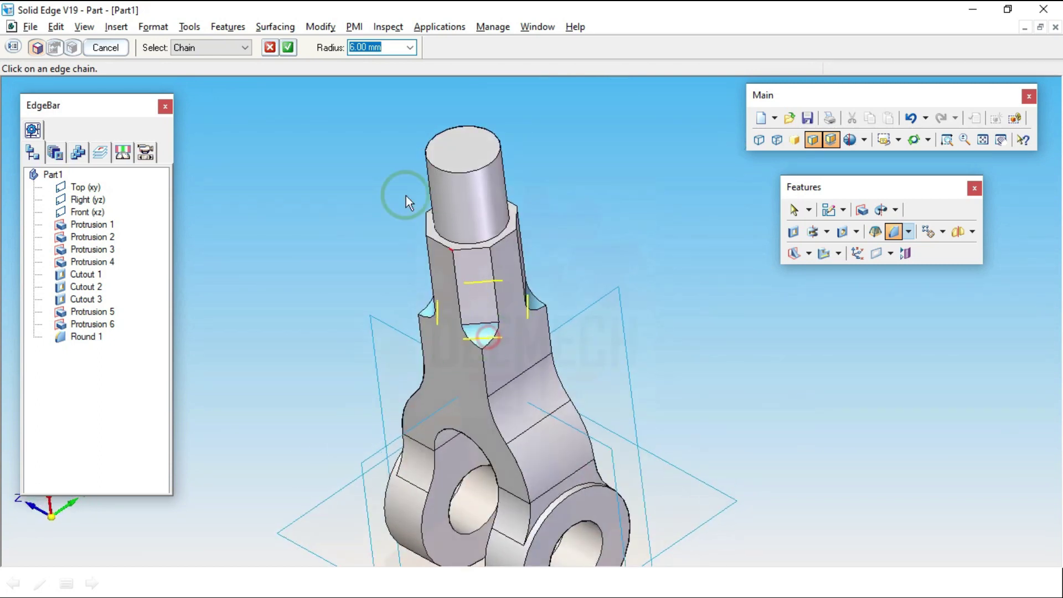
click(288, 47)
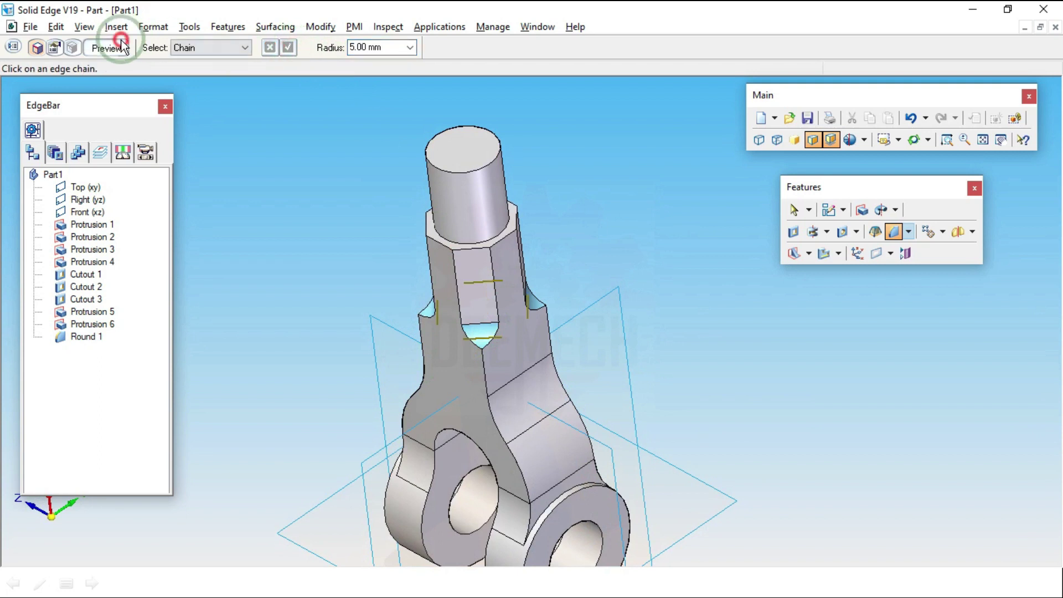
click(113, 48)
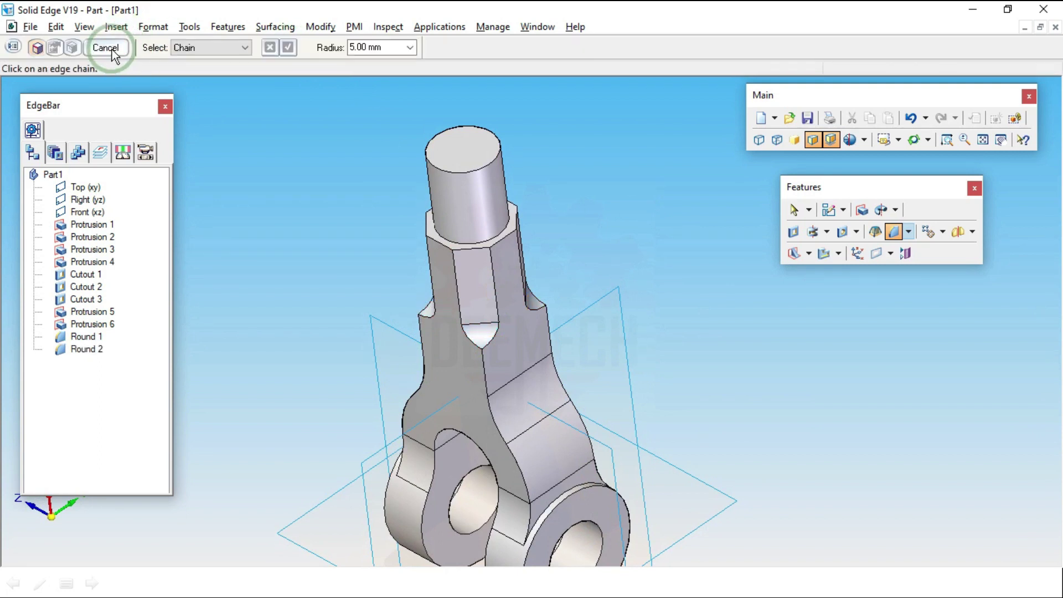
key(ctrl+i)
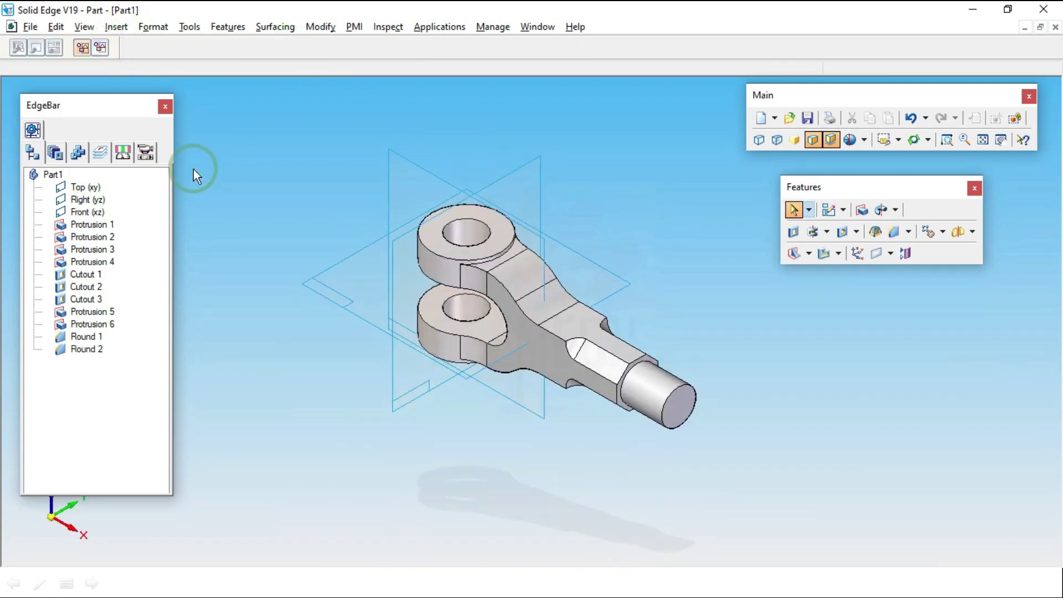
Round the upper-eye, octagon-to-shaft and lower-eye edges with a 3 mm radius
scroll(572, 195, up, 3)
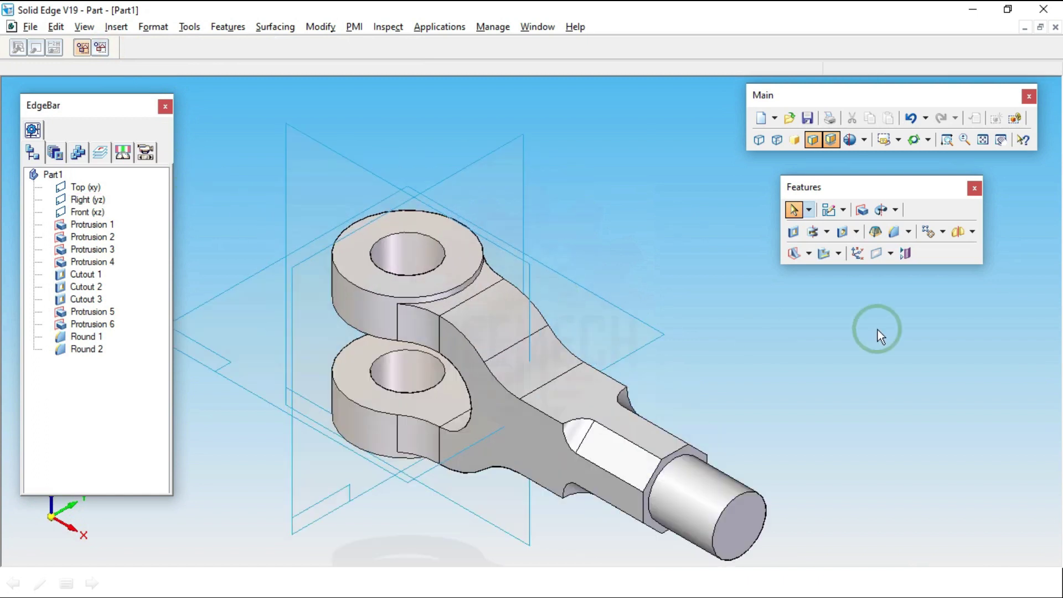
click(908, 232)
click(915, 252)
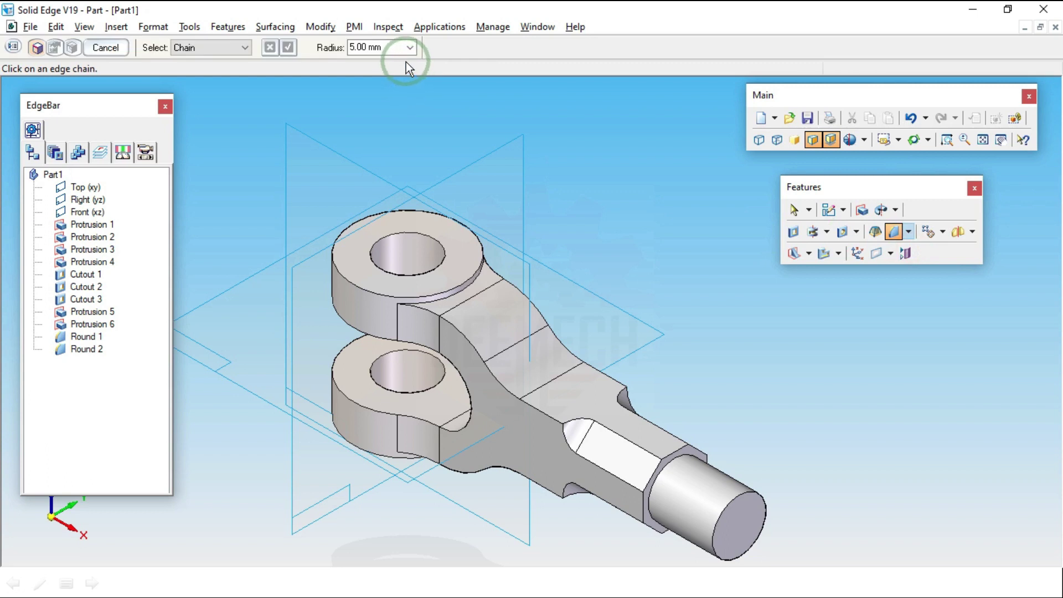
click(386, 49)
text(3)
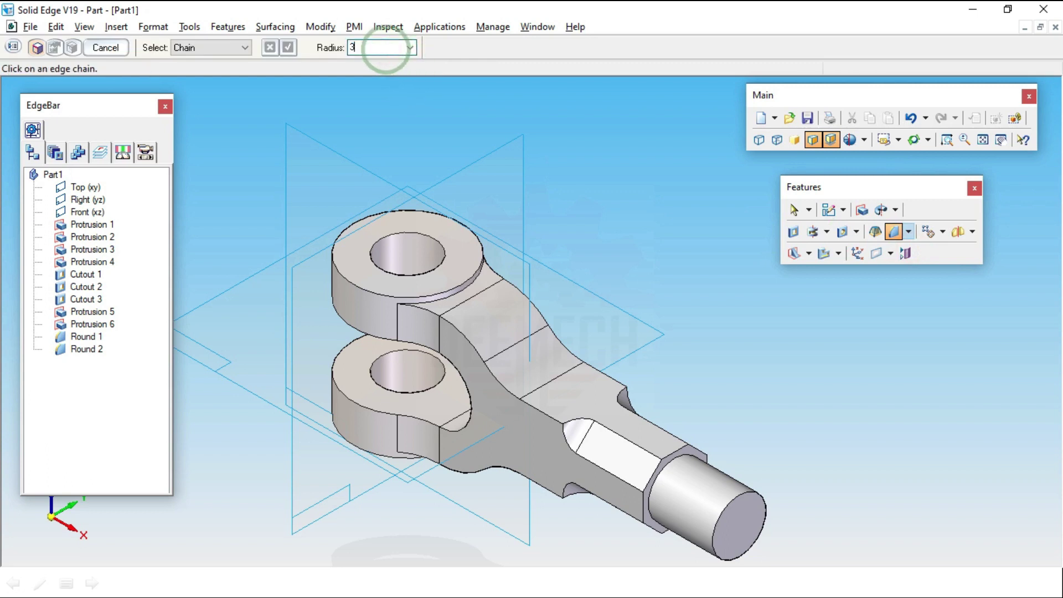
click(463, 293)
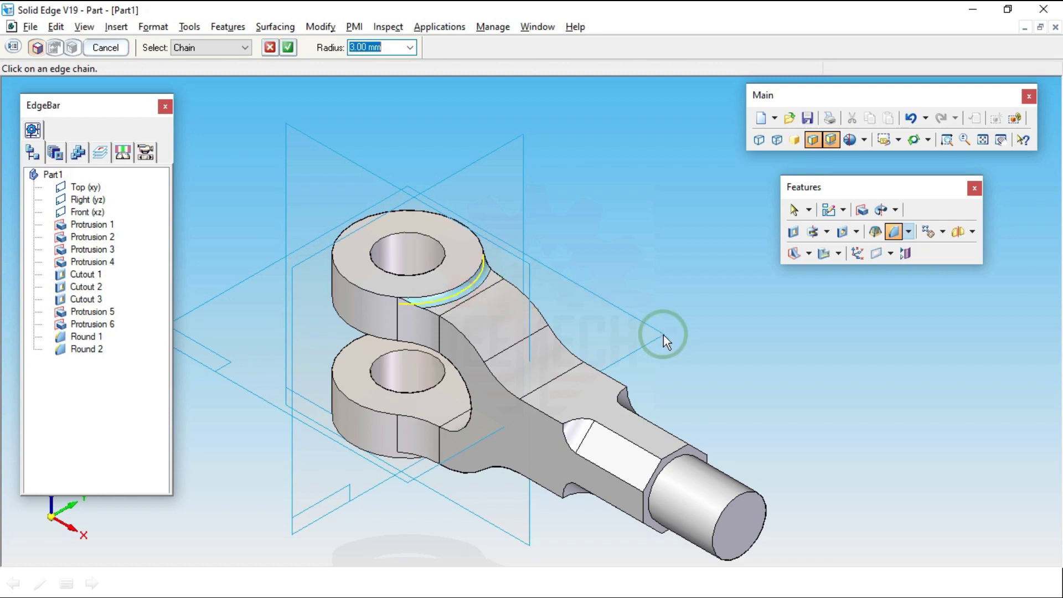
click(682, 459)
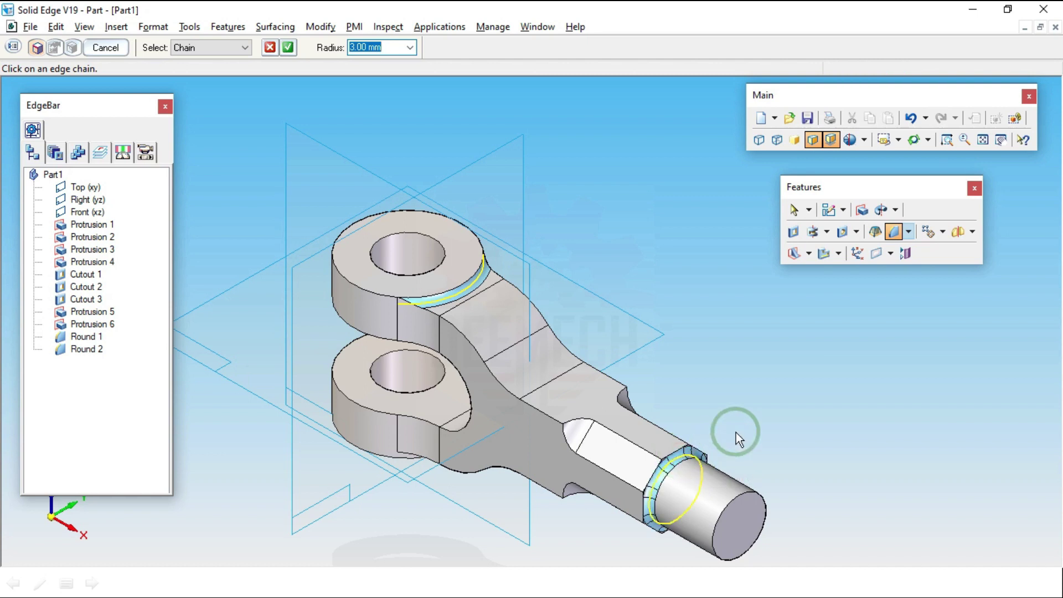
mouse_move(740, 414)
middle_down()
mouse_move(749, 375)
mouse_move(740, 278)
middle_up()
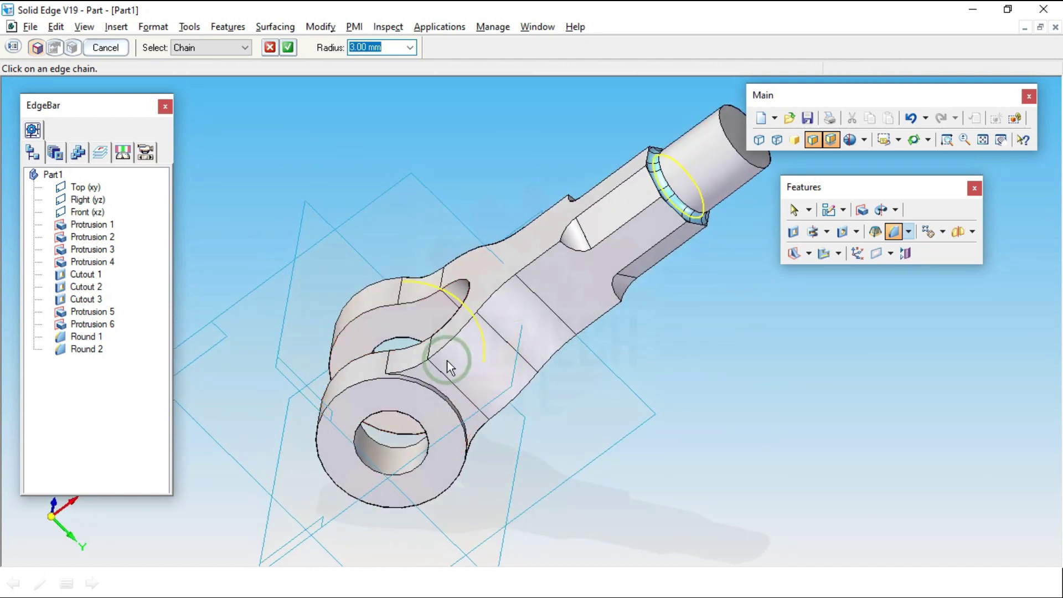
click(440, 398)
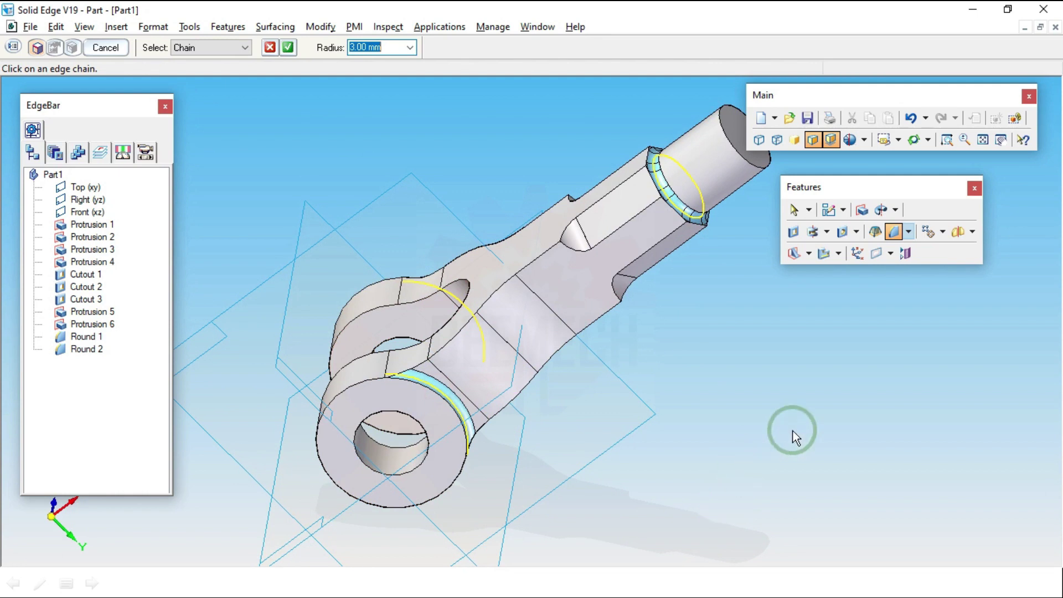
mouse_move(793, 431)
middle_down()
mouse_move(727, 511)
mouse_move(344, 337)
middle_up()
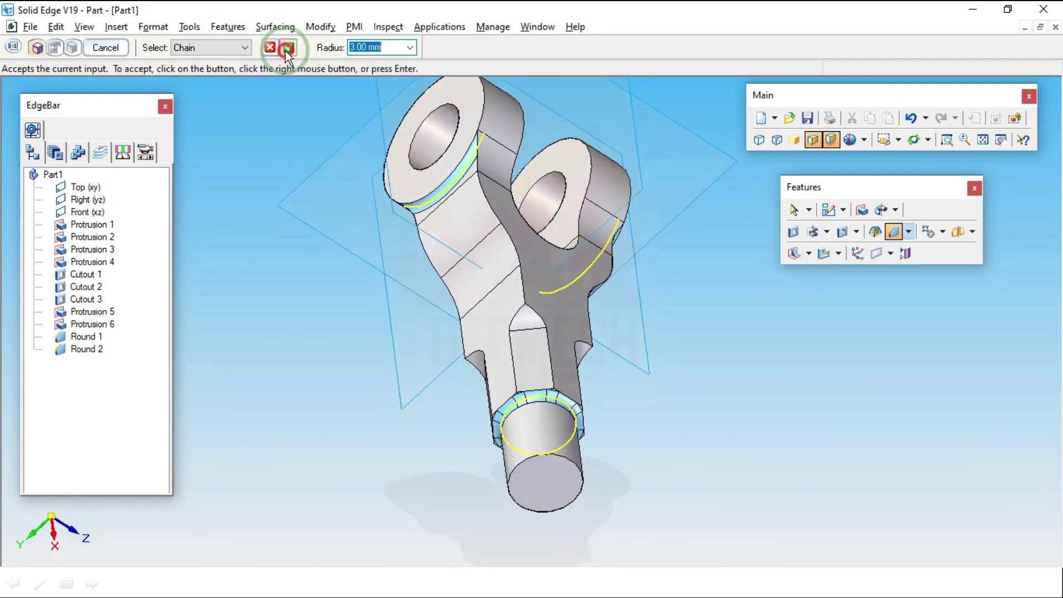
click(288, 49)
click(117, 49)
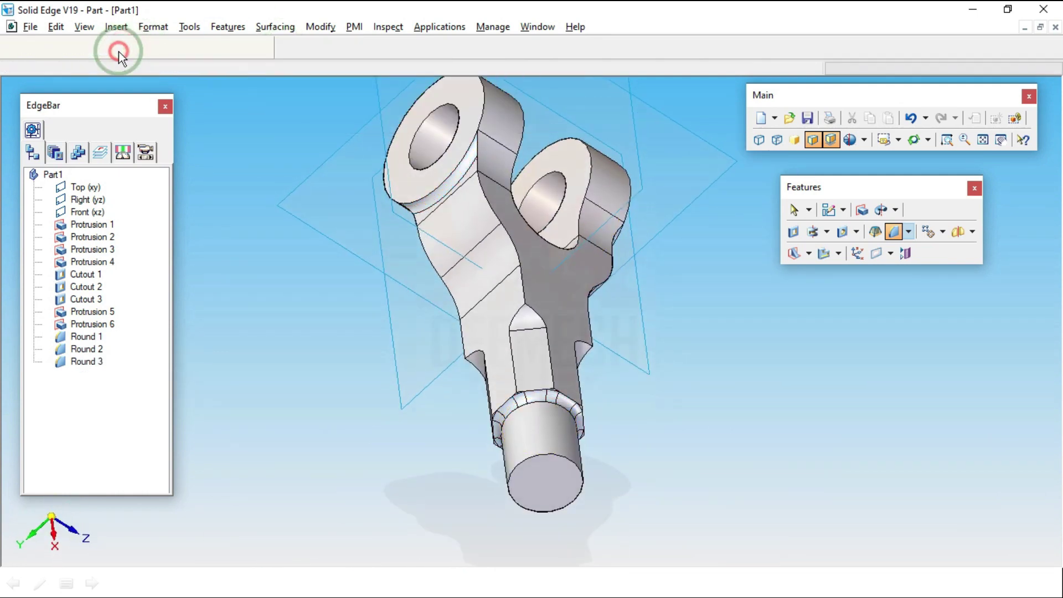
Assign Fe 410W as the part material through the Material Table
click(119, 48)
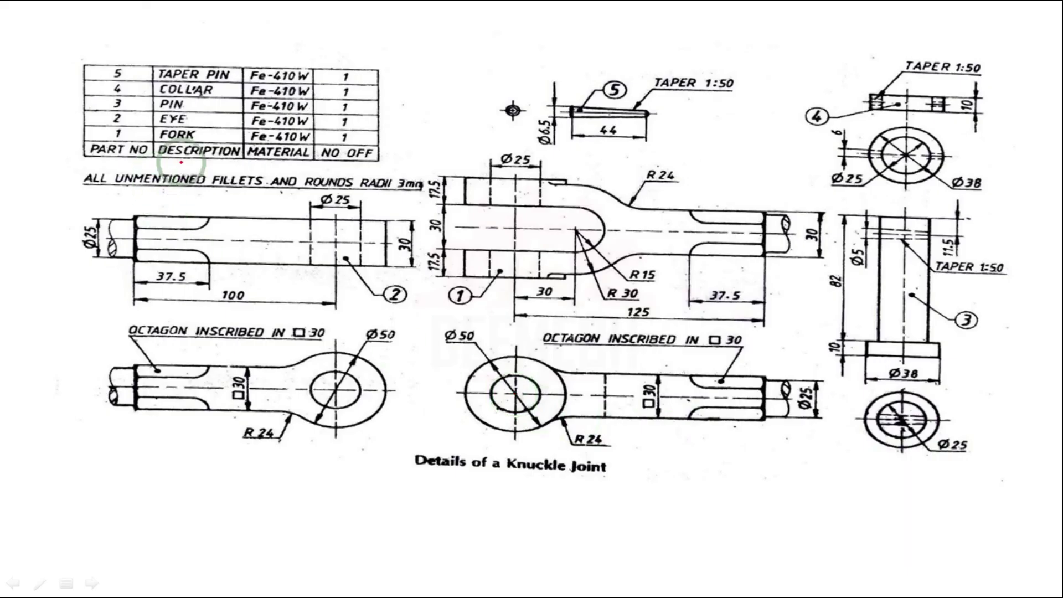
drag(311, 135, 323, 132)
click(348, 235)
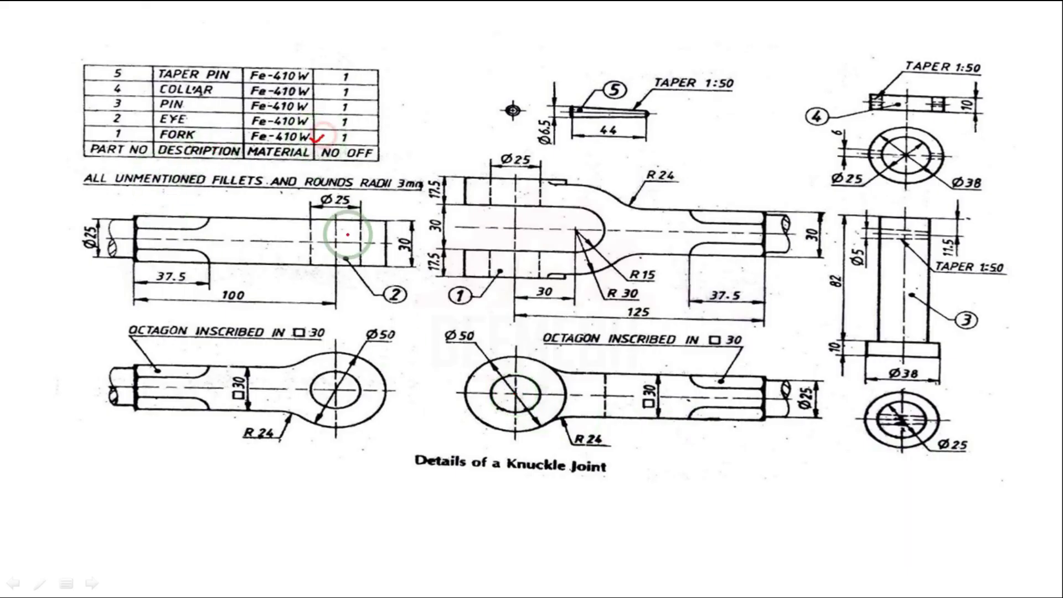
click(188, 26)
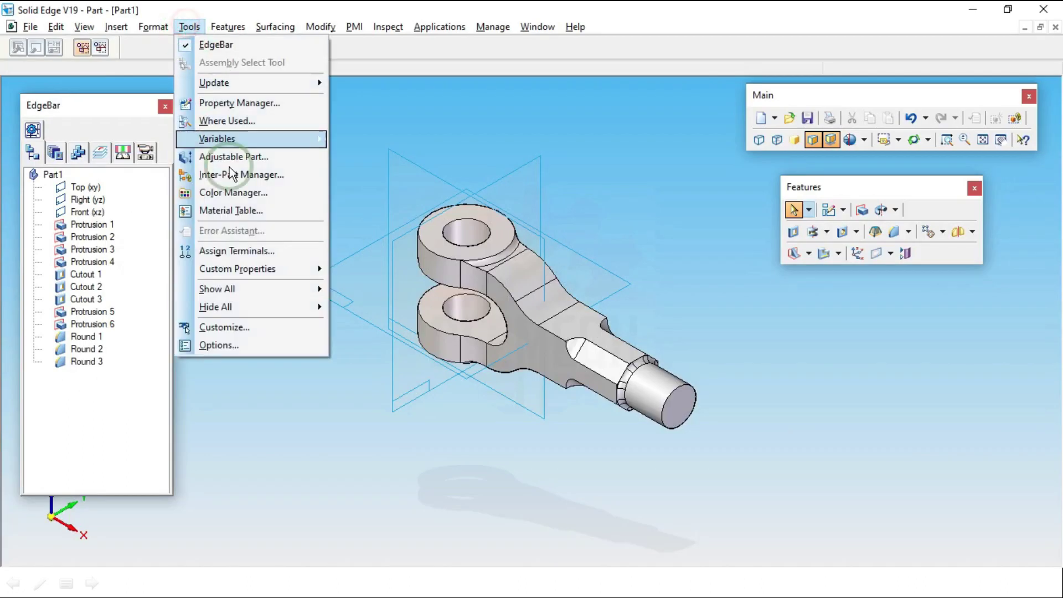
click(239, 214)
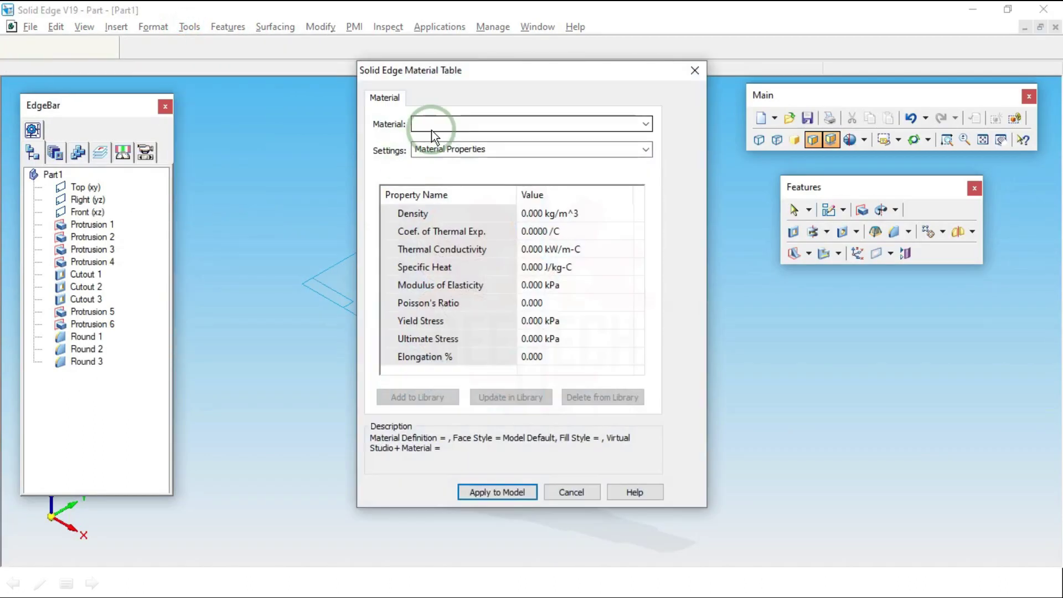
click(432, 123)
text(Fe 410)
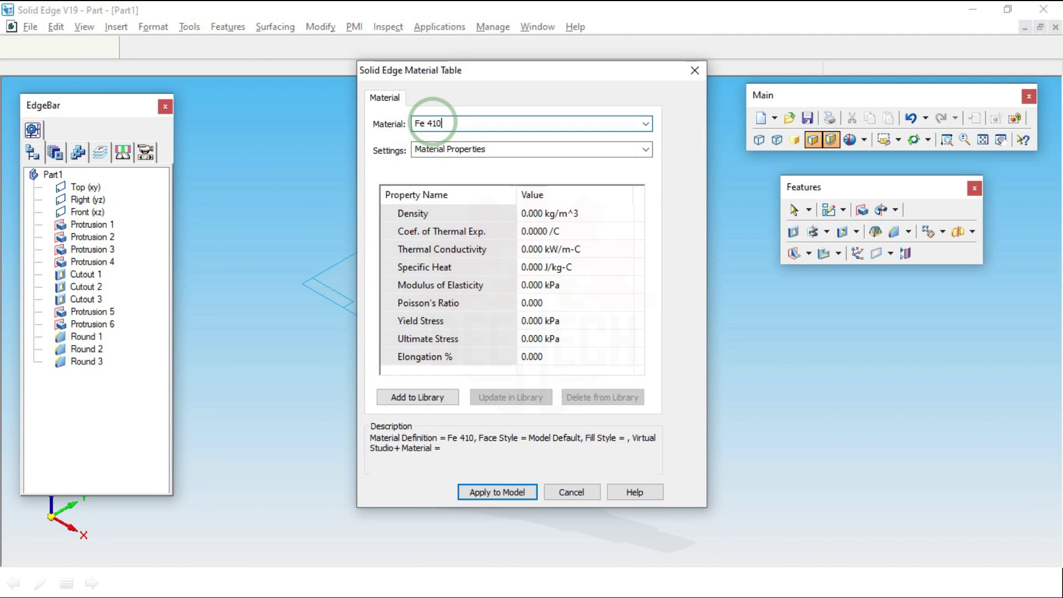
text(W)
click(507, 500)
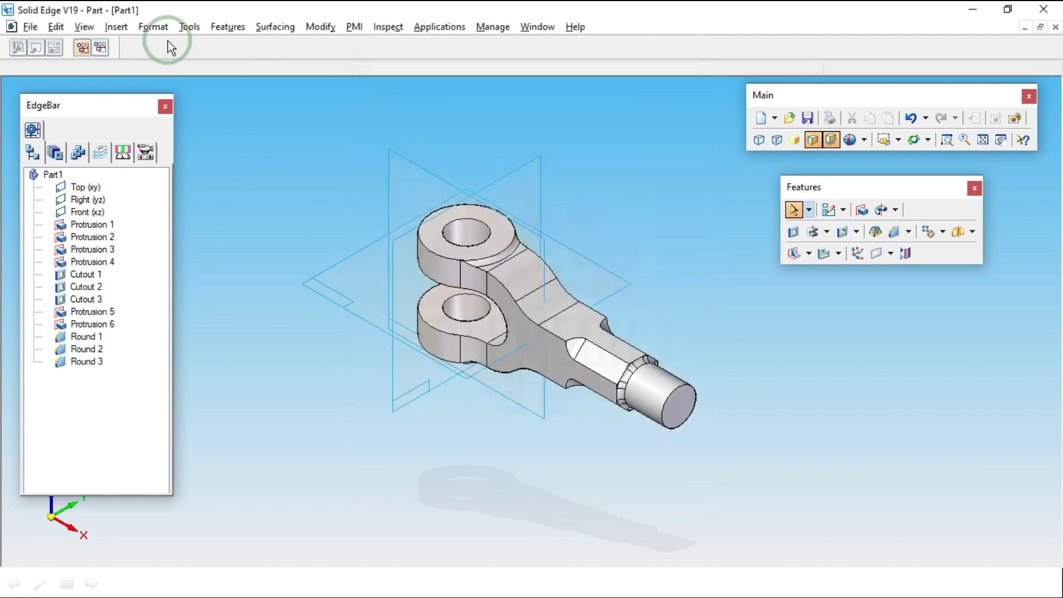
Paint the whole part in the Gold style with Part Painter
click(158, 28)
click(186, 64)
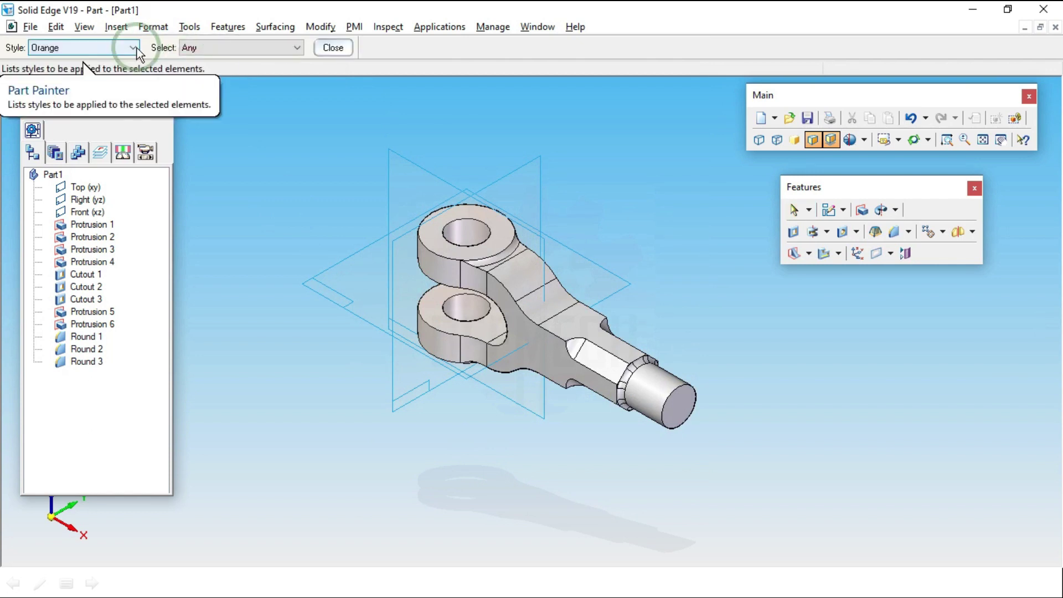
click(133, 48)
scroll(132, 145, up, 2)
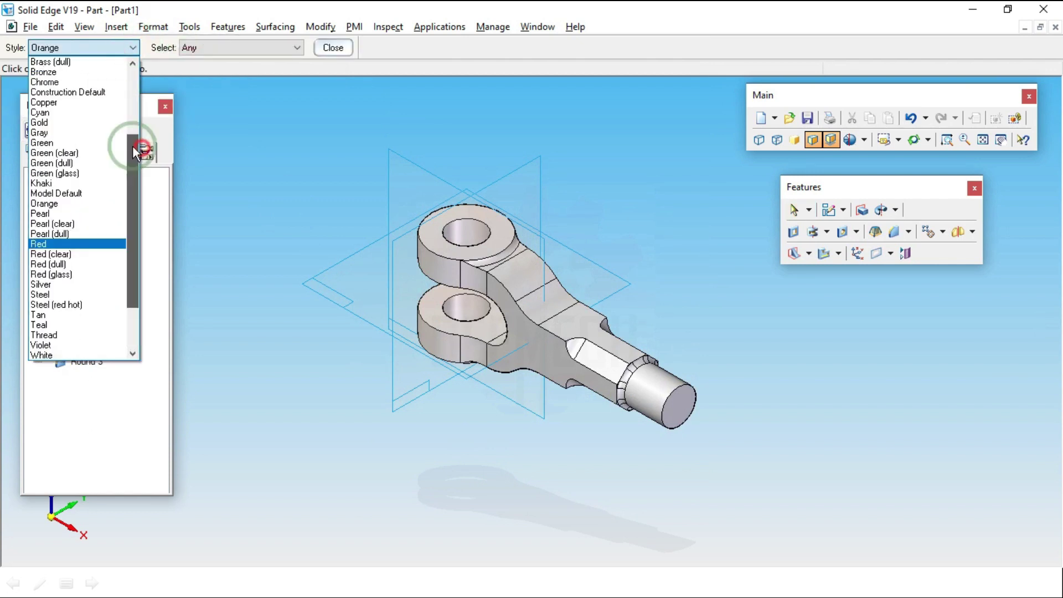
click(54, 126)
click(437, 246)
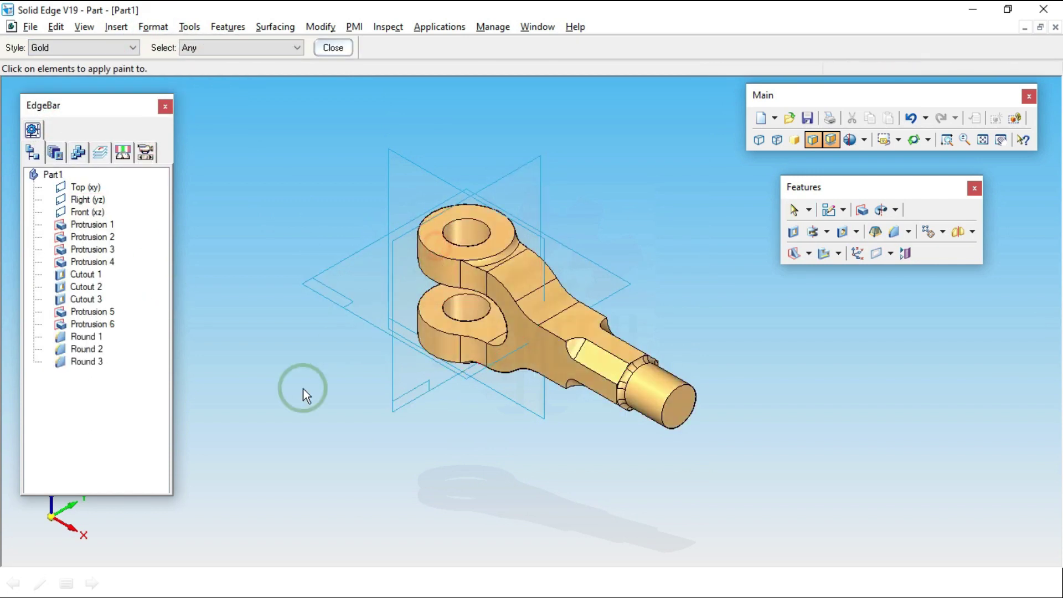
click(39, 27)
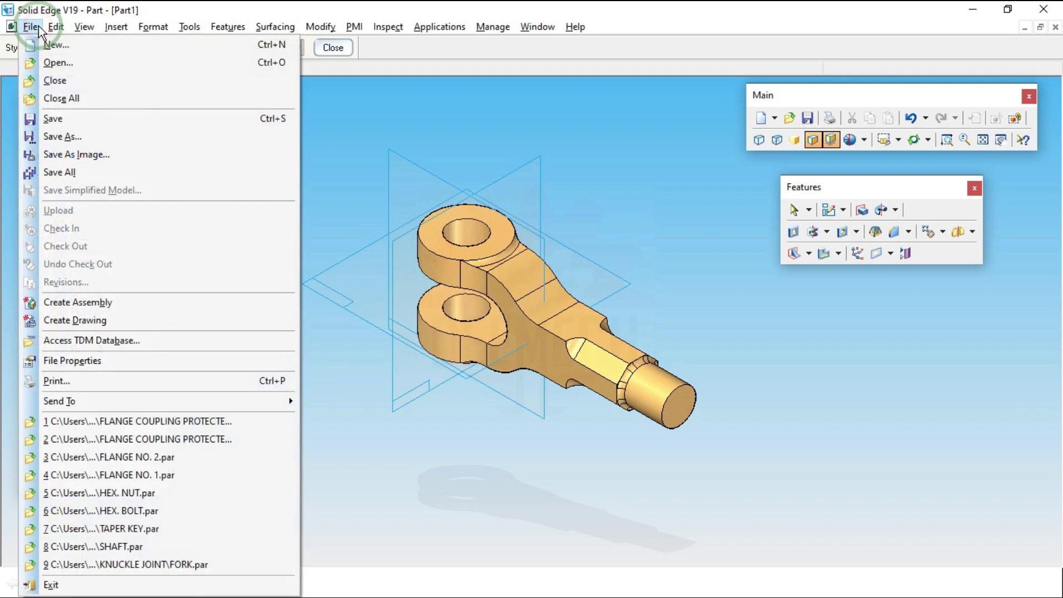
Enter FORK as the part's Title in the Summary properties and copy it
click(58, 119)
drag(116, 21, 310, 122)
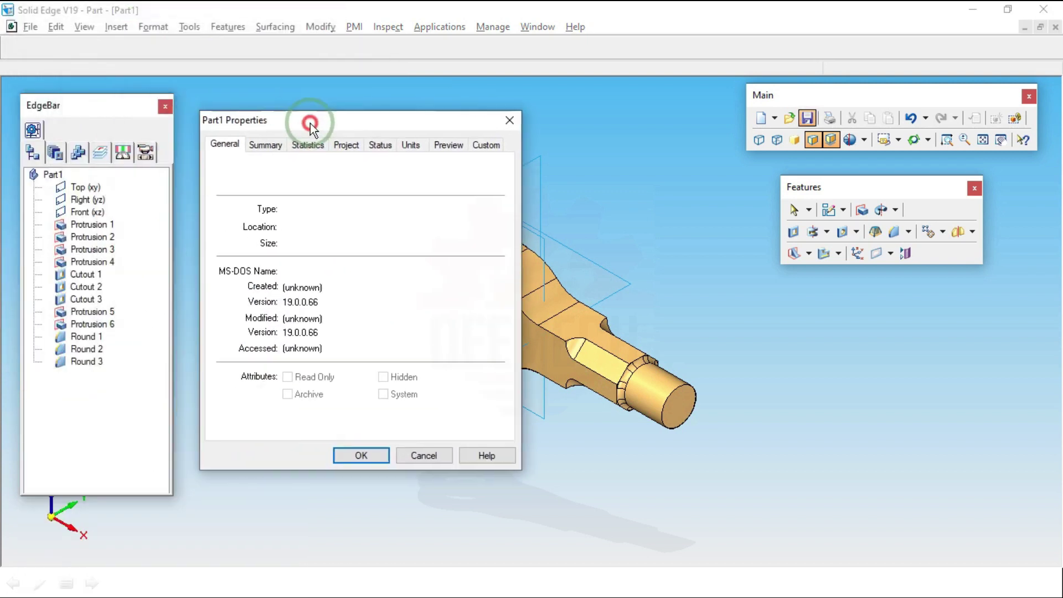
click(287, 146)
click(285, 170)
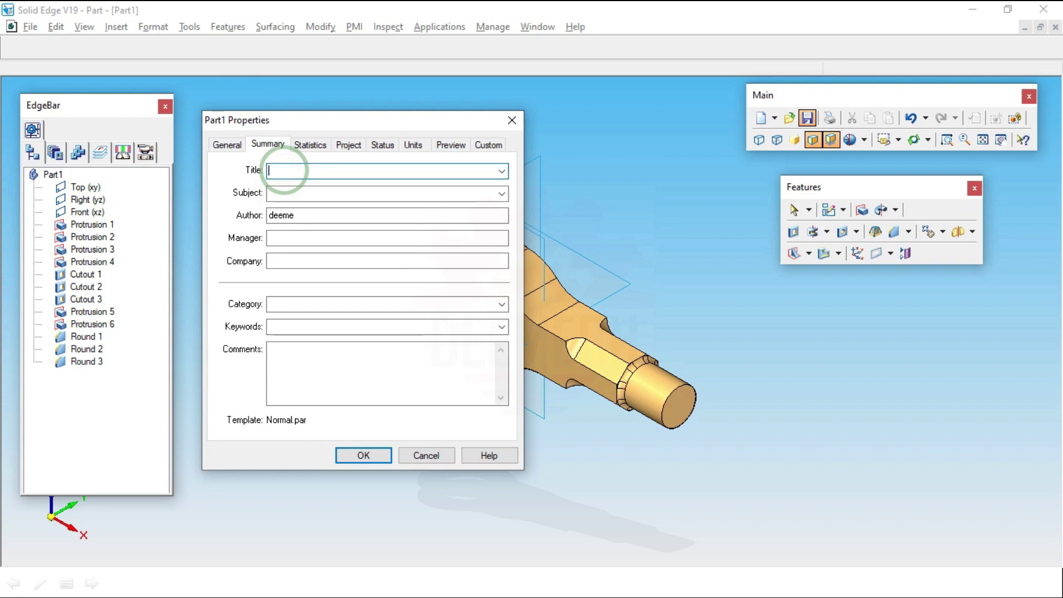
text(FORK)
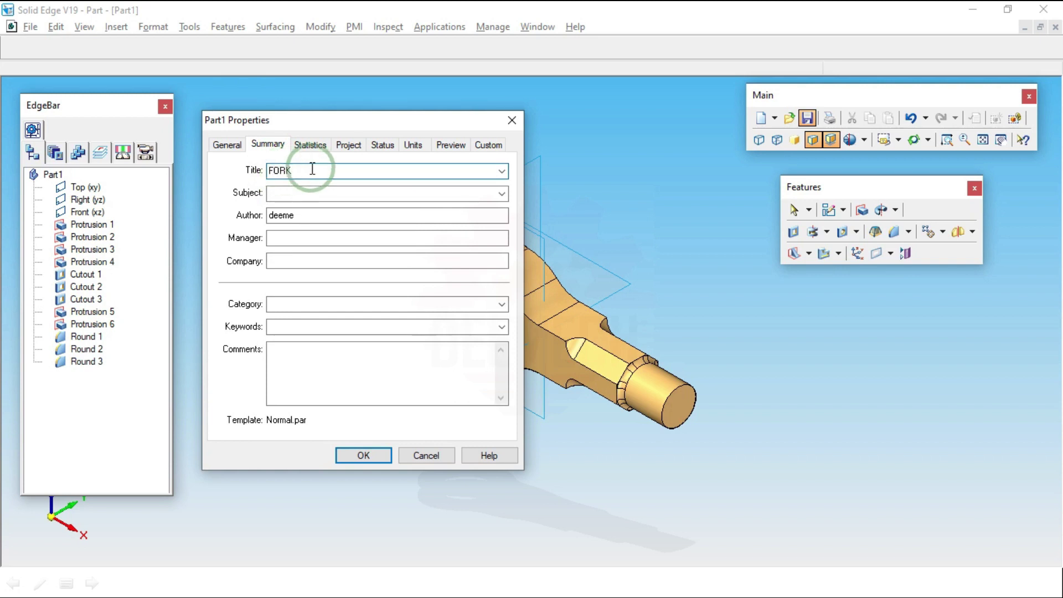
double_click(275, 170)
key(ctrl+c)
right_click(281, 173)
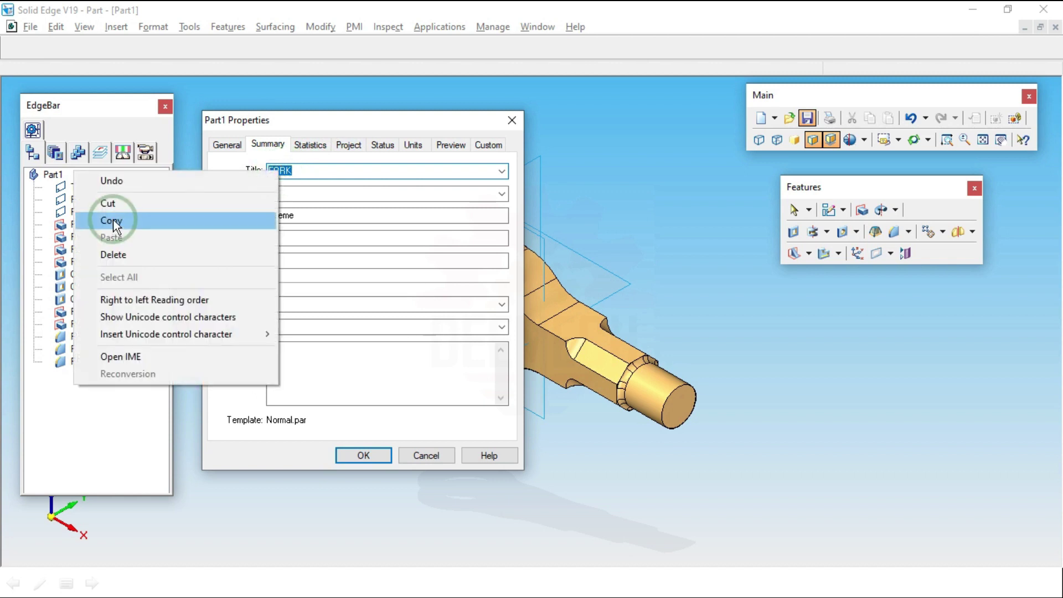
click(122, 220)
click(366, 460)
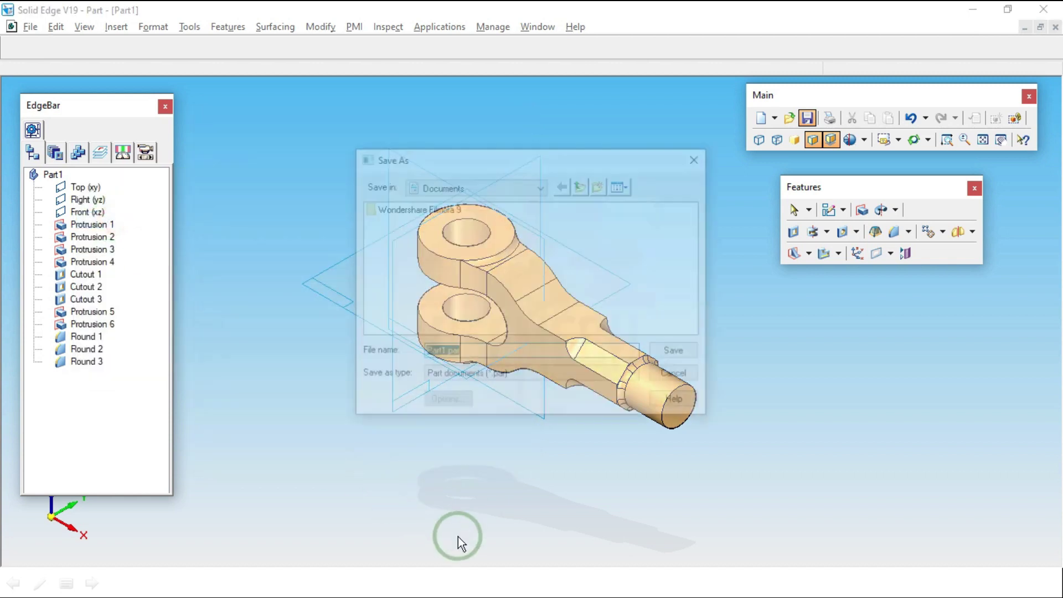
Save the part as FORK.par in the Desktop's KNUCKLE JOINT ASSEMBLY folder
click(541, 186)
click(466, 239)
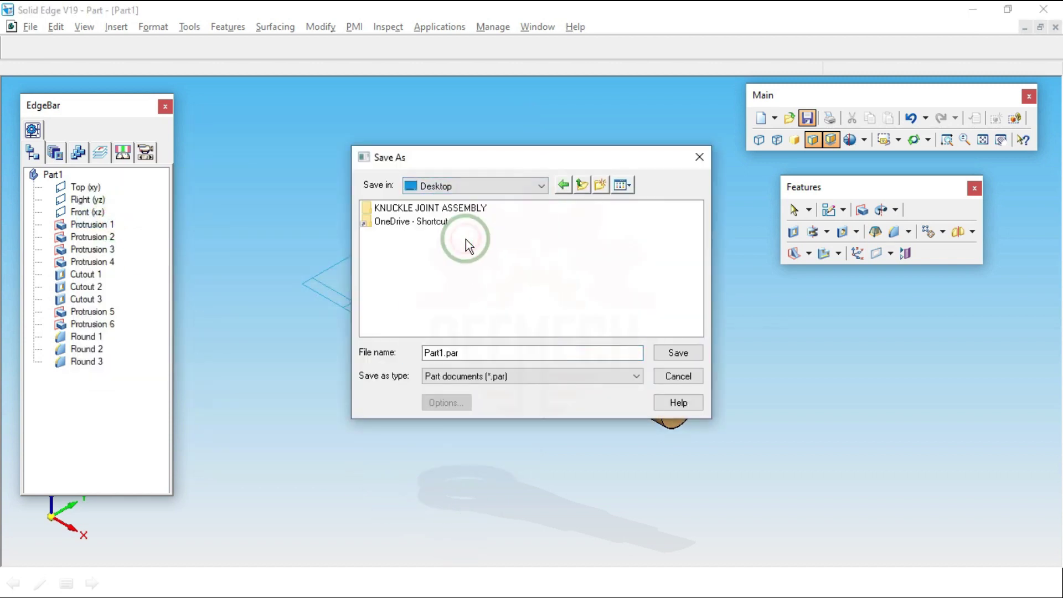
click(466, 209)
click(678, 353)
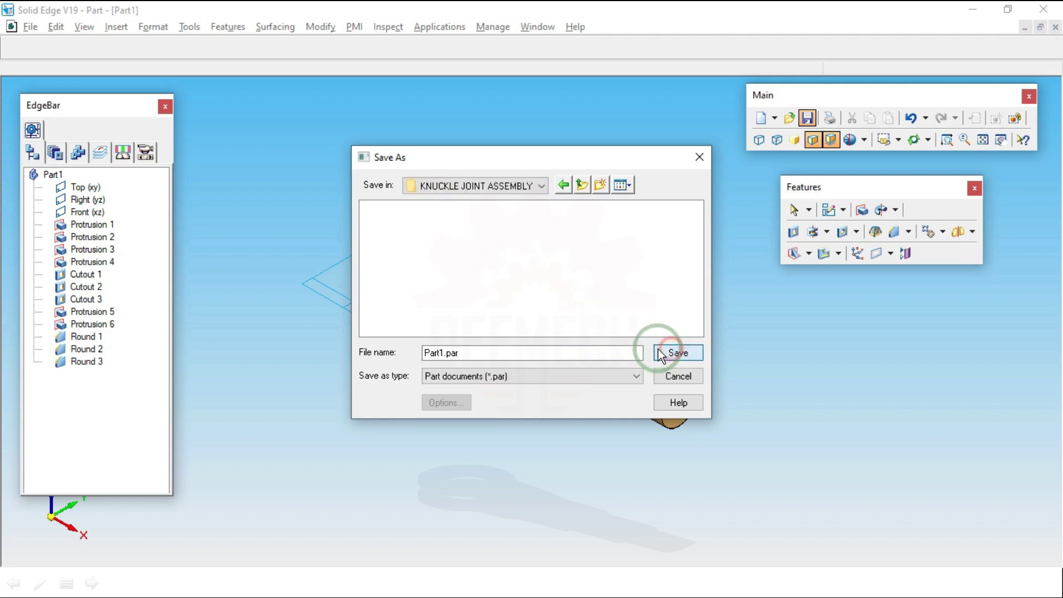
double_click(424, 353)
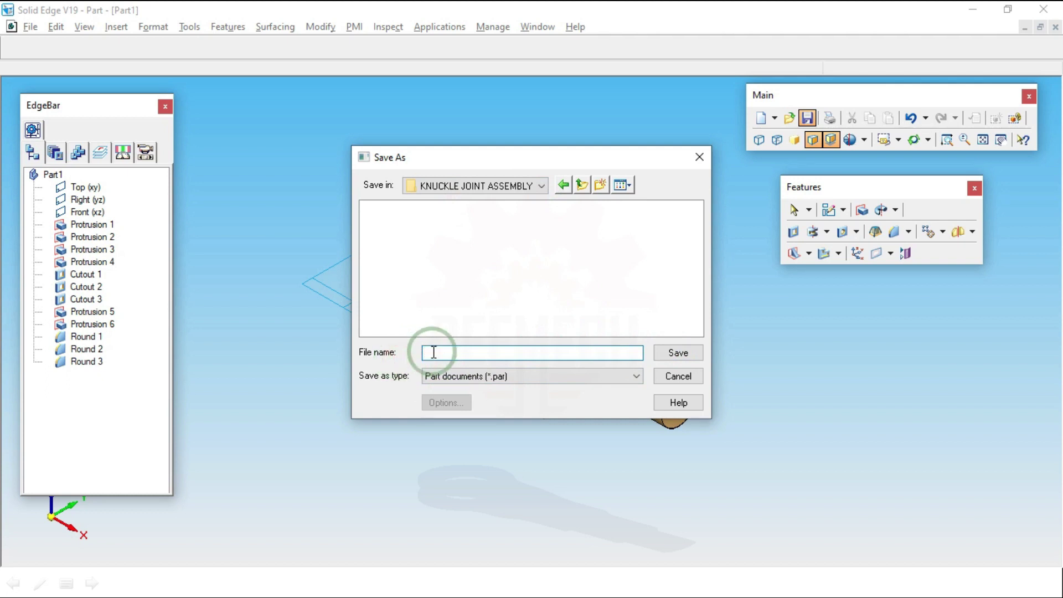
right_click(423, 360)
click(294, 208)
text(FORK)
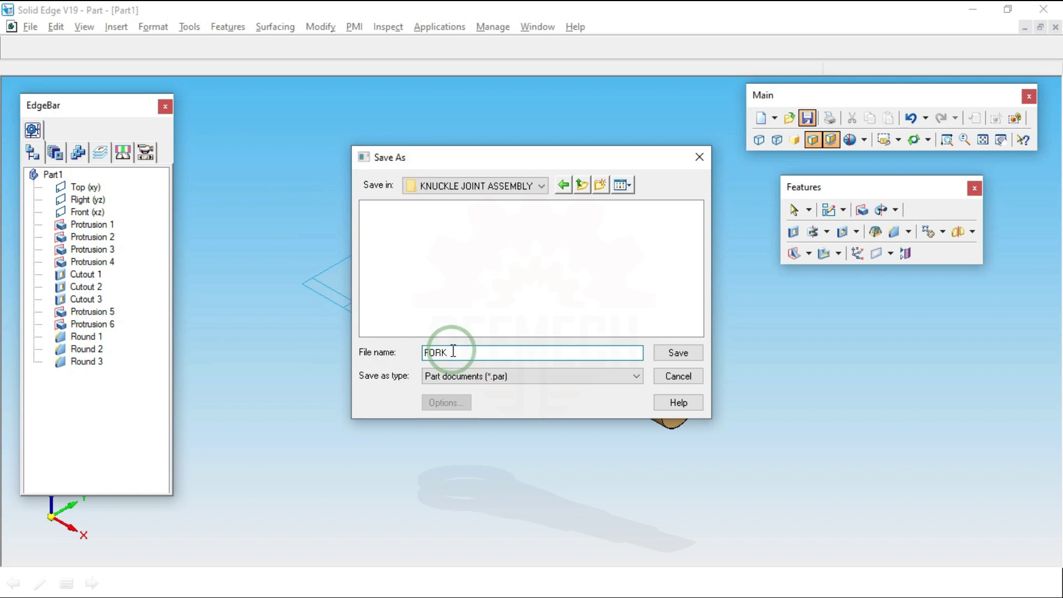
click(674, 353)
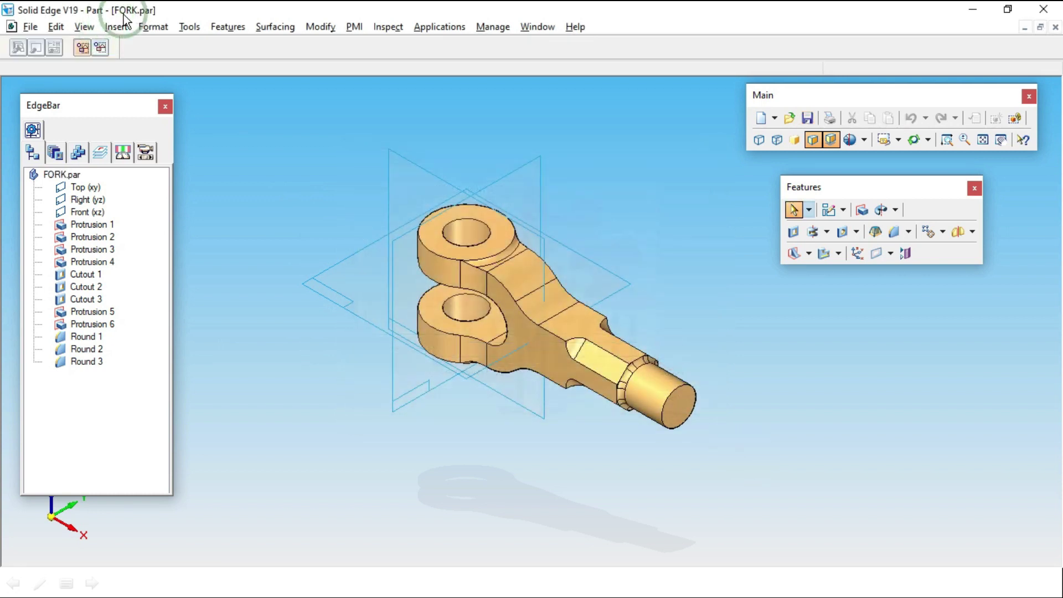
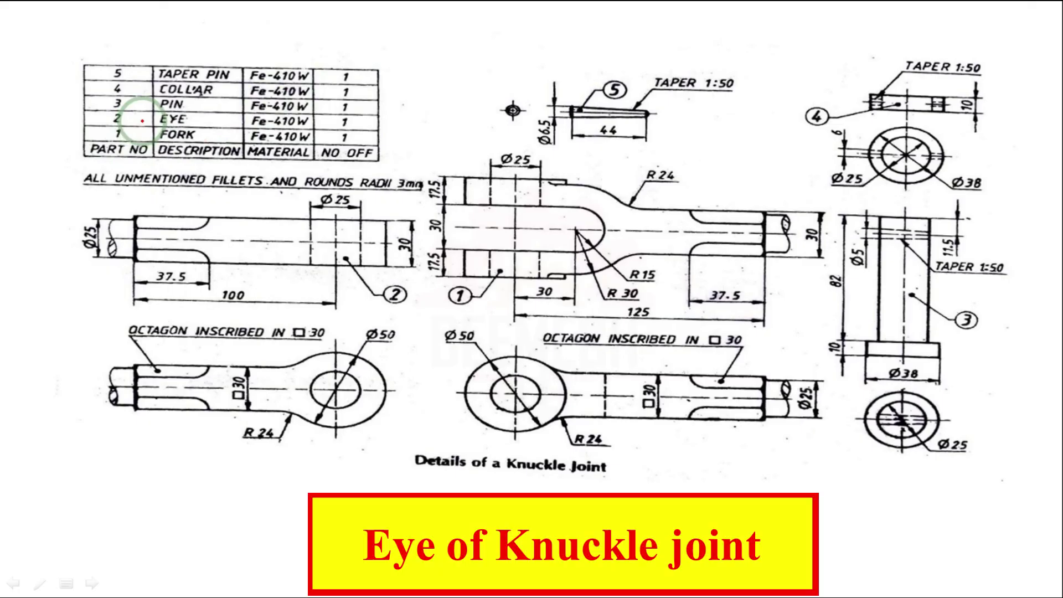
Tick the EYE row and the eye's Ø25, R24, Ø50, hole and 30 dimensions with the pen
drag(191, 120, 212, 114)
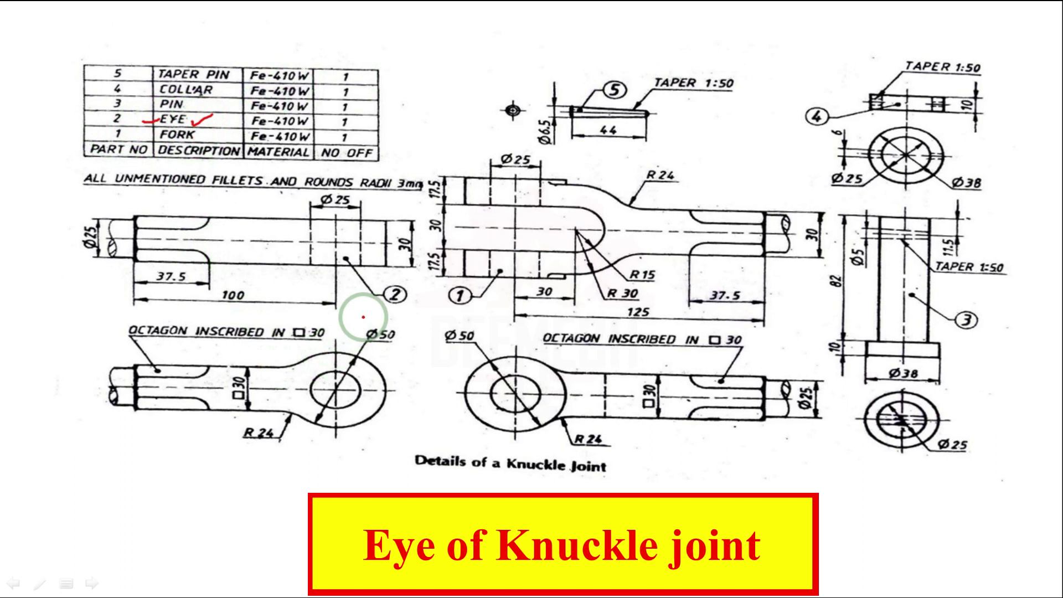
drag(292, 277, 337, 263)
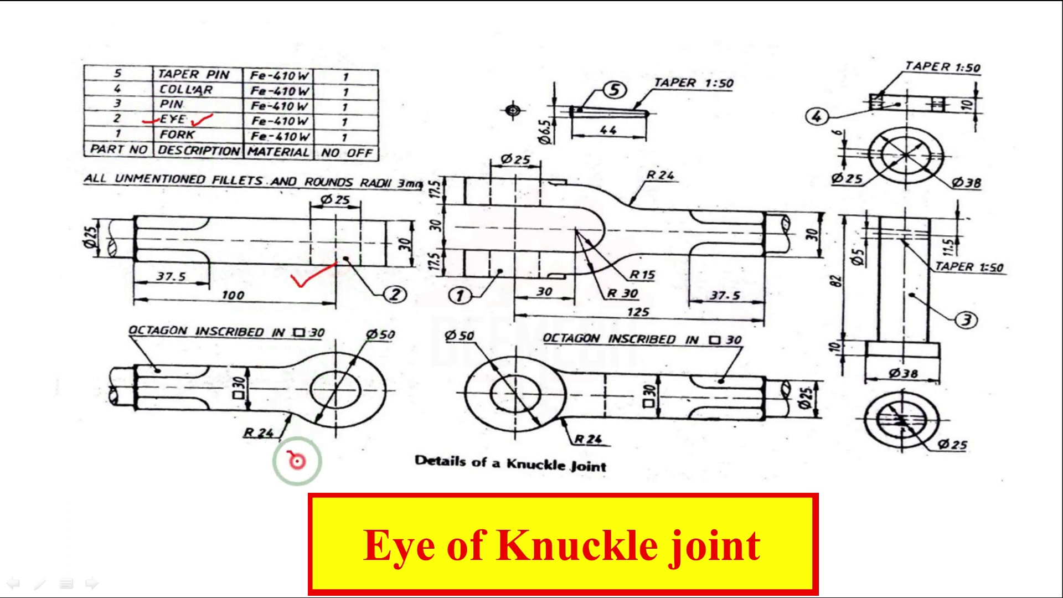
drag(287, 453, 326, 453)
drag(403, 333, 428, 324)
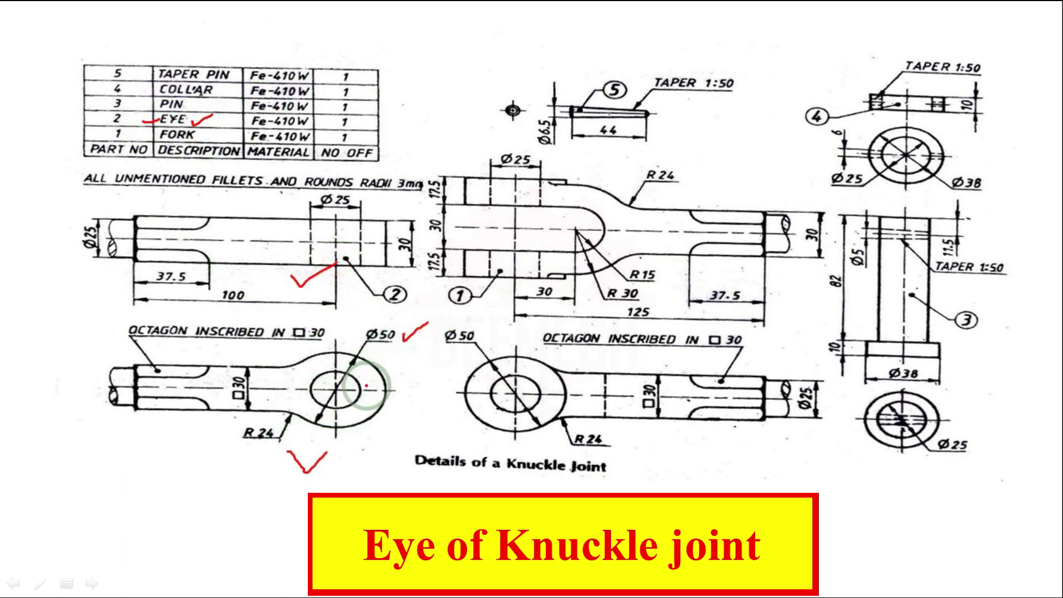
drag(355, 391, 375, 386)
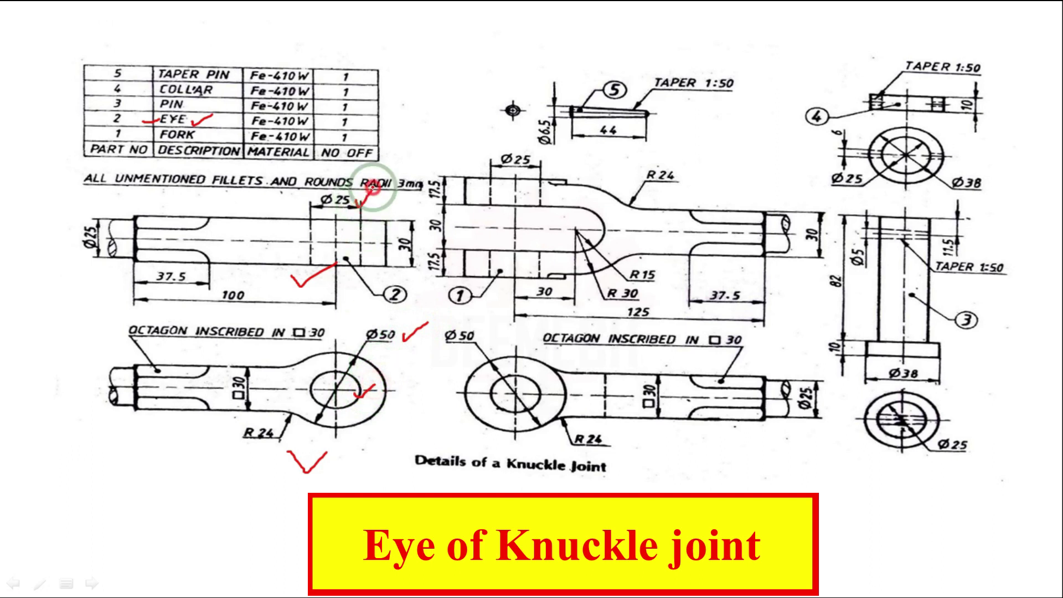
drag(405, 229, 424, 219)
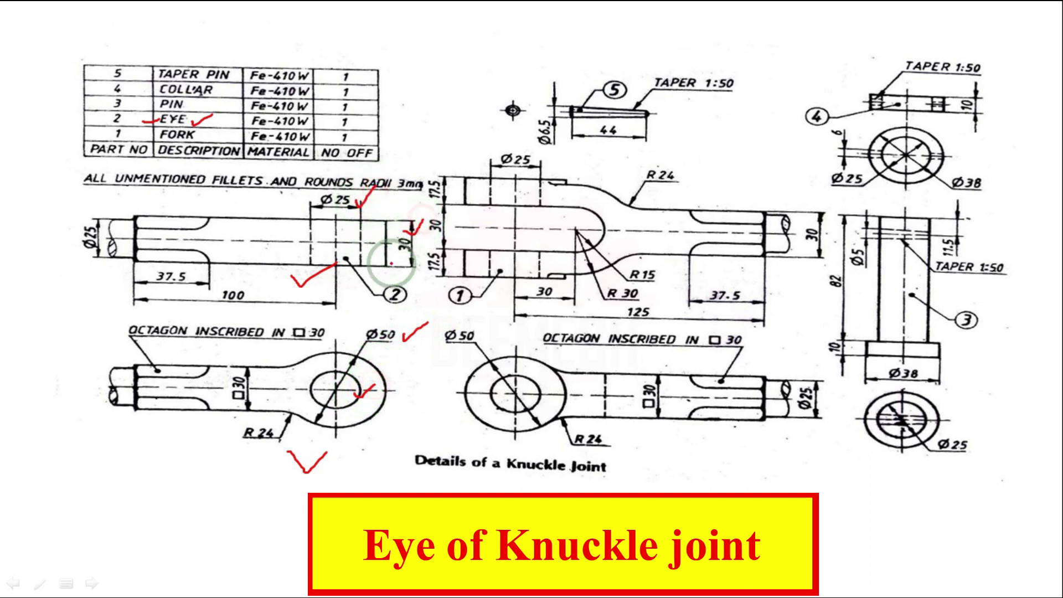
Mark the rod's section boundaries and tick the 37.5, Ø25 end, Fe-410W material and R24
drag(336, 242, 334, 299)
mouse_move(210, 259)
mouse_down()
mouse_move(210, 287)
mouse_move(249, 276)
mouse_move(205, 274)
mouse_up()
drag(206, 217, 209, 260)
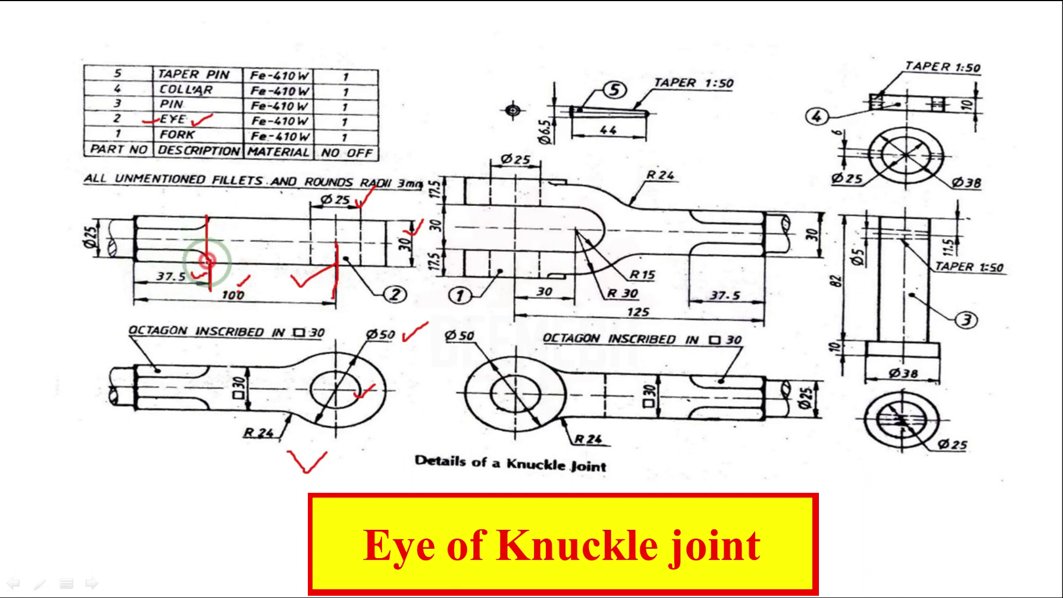
drag(204, 320, 212, 314)
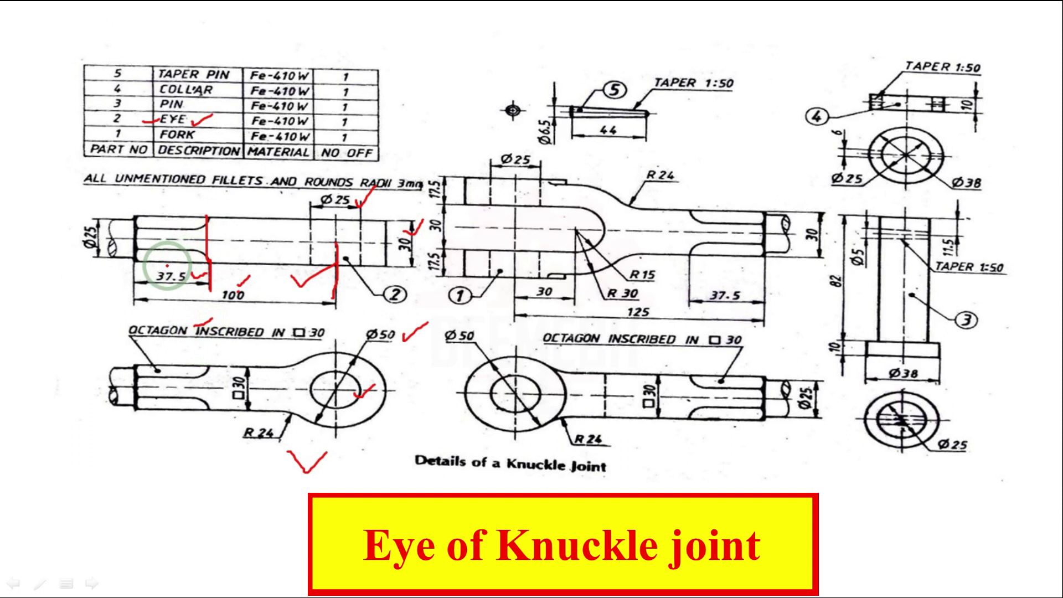
drag(169, 262, 188, 256)
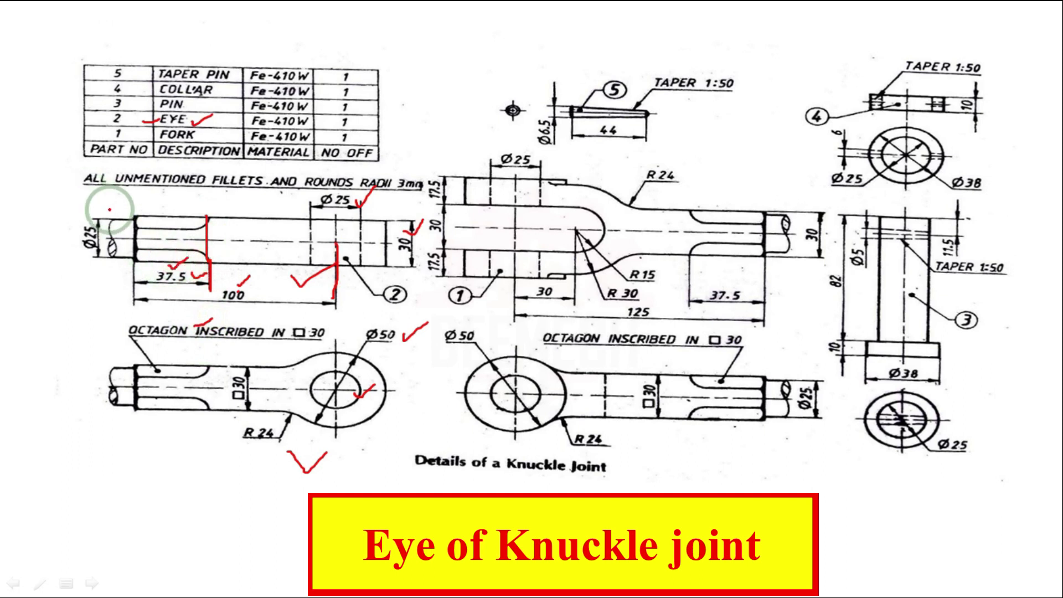
drag(111, 210, 129, 203)
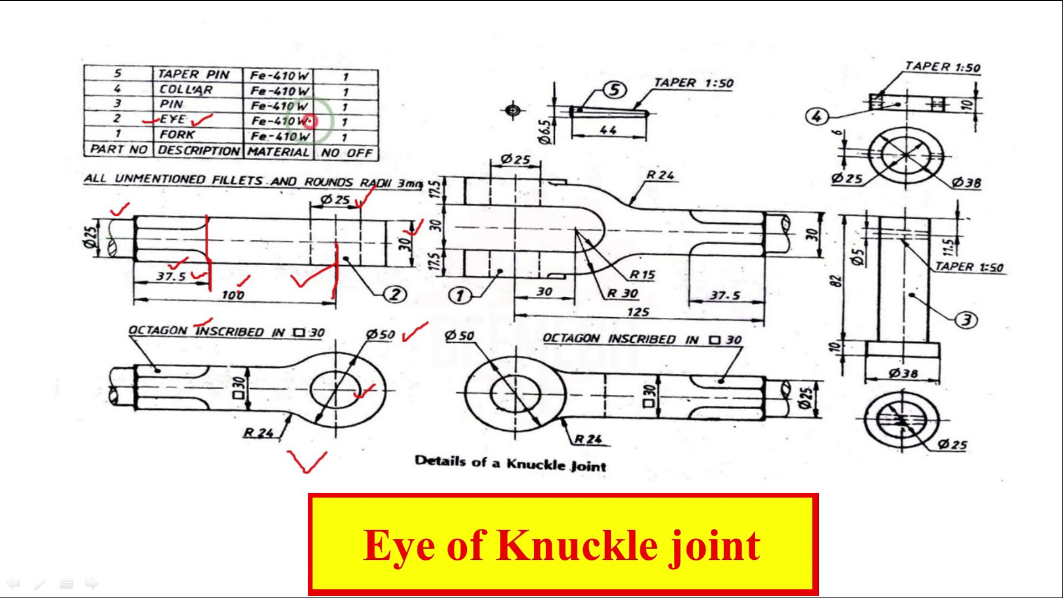
drag(309, 121, 333, 114)
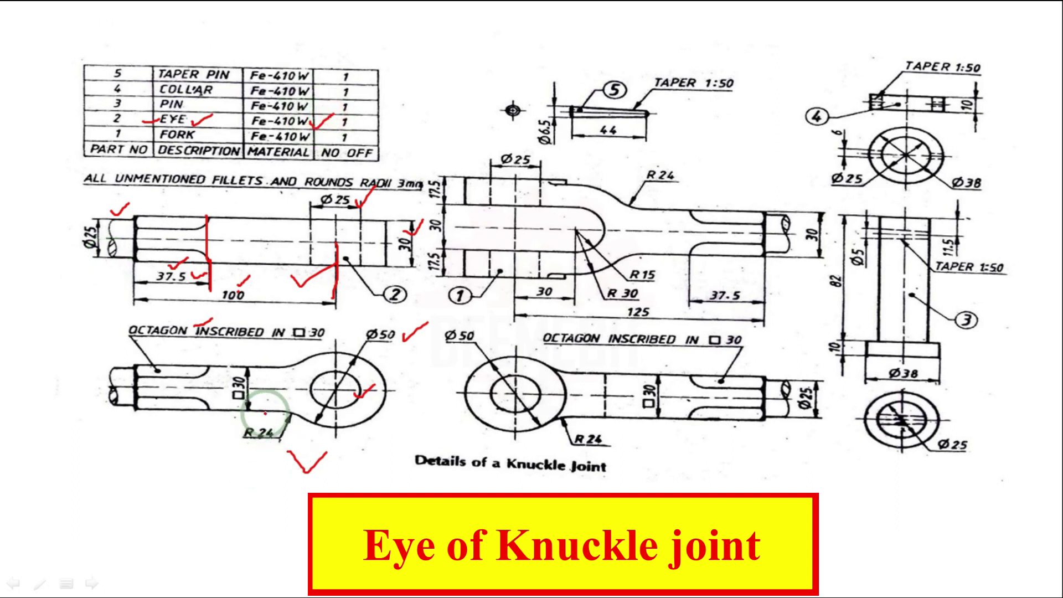
drag(266, 416, 288, 411)
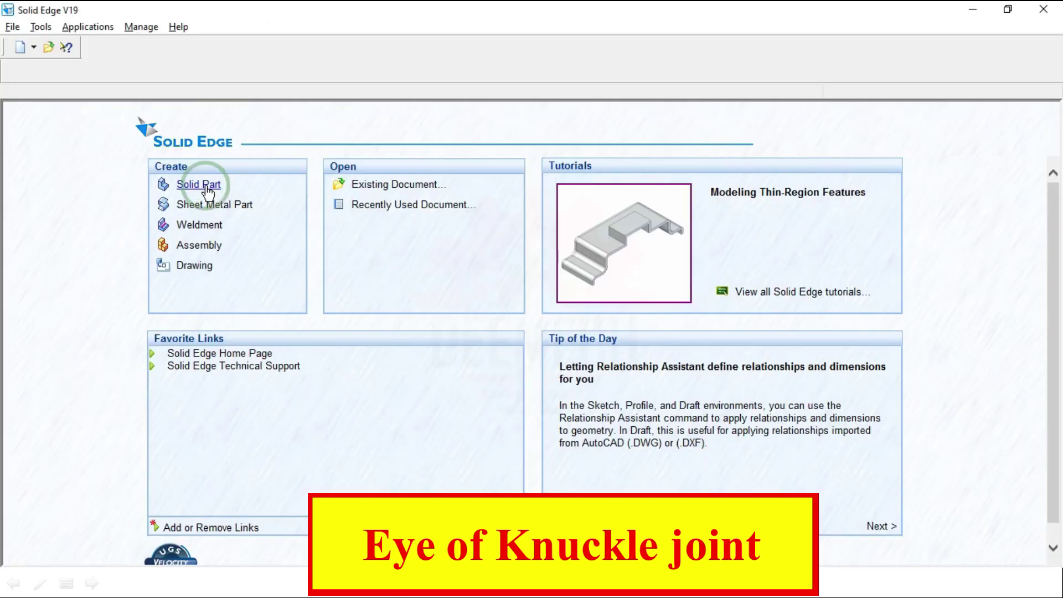
In a new solid part, sketch a Ø50 circle at the origin on the Top plane
click(205, 185)
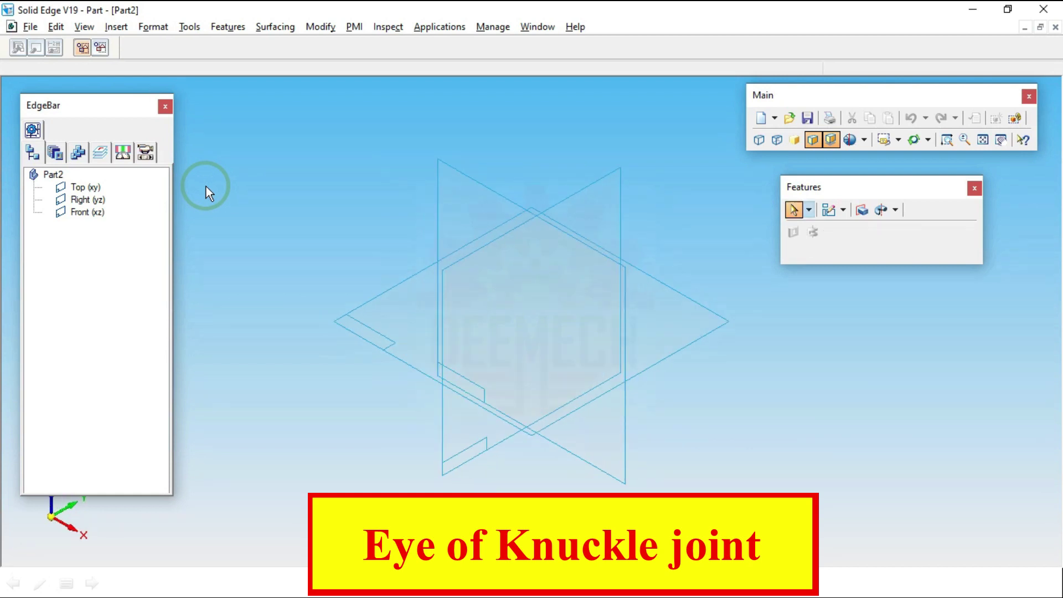
click(863, 208)
click(415, 340)
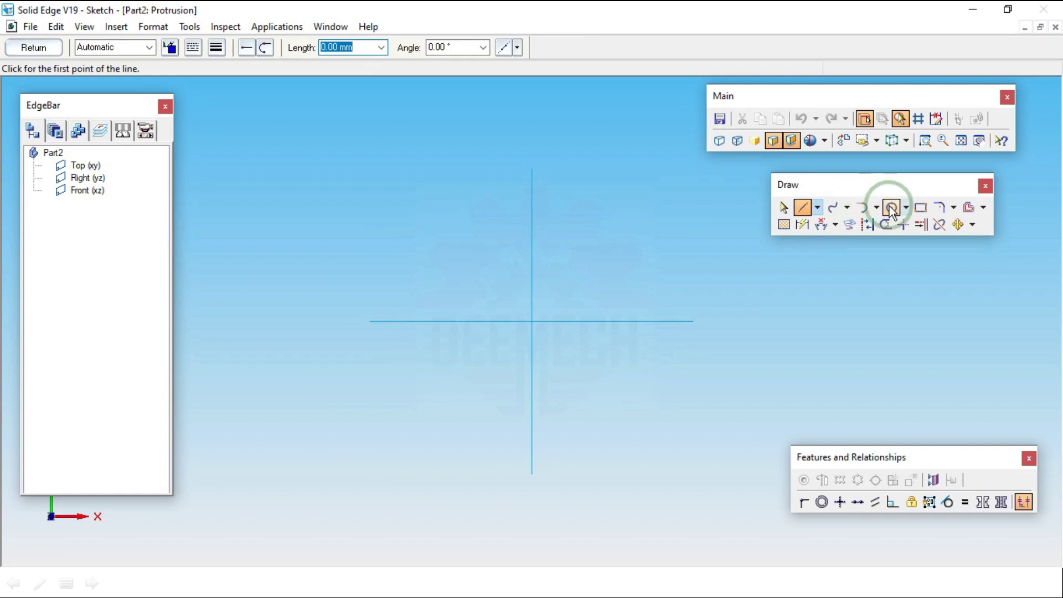
click(892, 209)
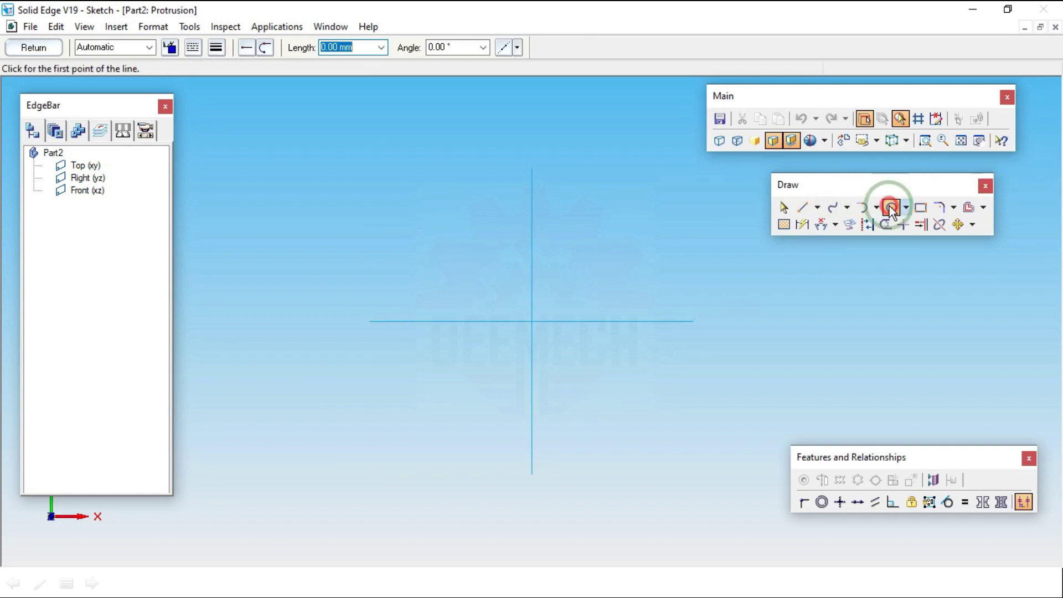
click(531, 321)
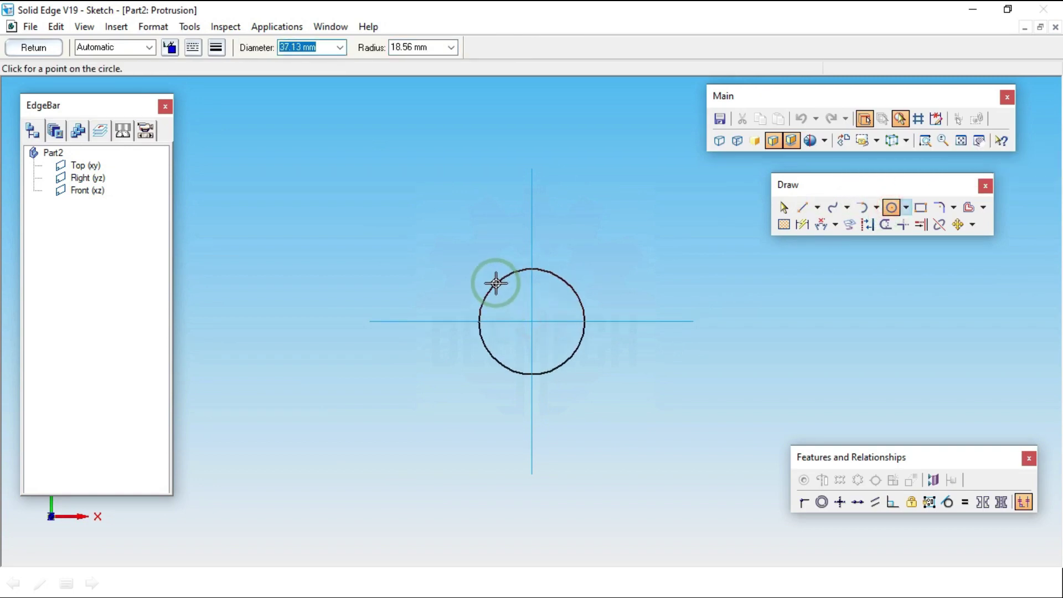
text(50)
key(Return)
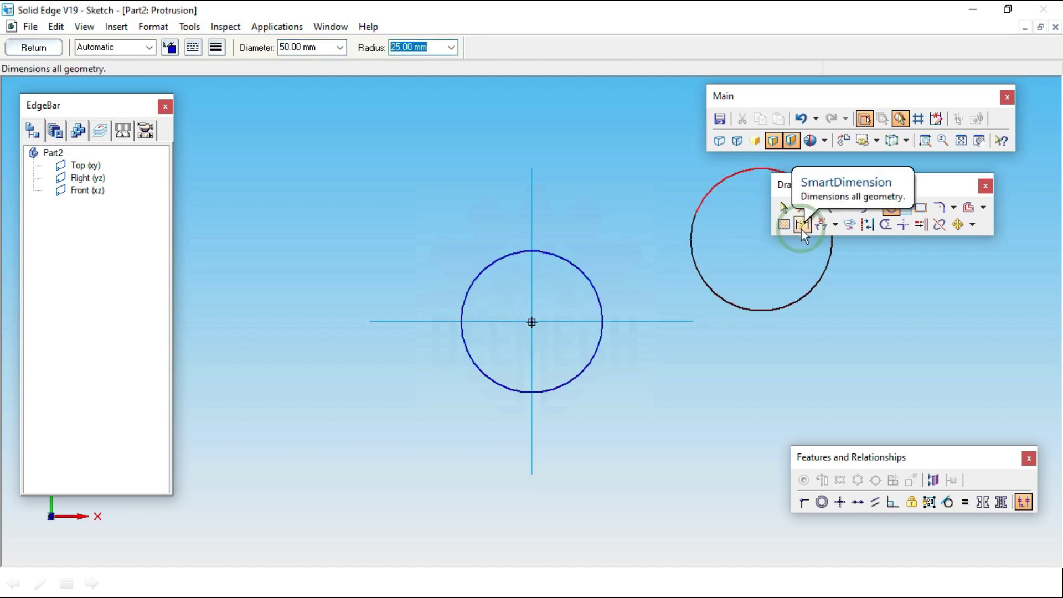
click(802, 225)
click(595, 289)
click(637, 267)
Extrude the Ø50 circle symmetrically 30 mm as Protrusion 1
click(33, 47)
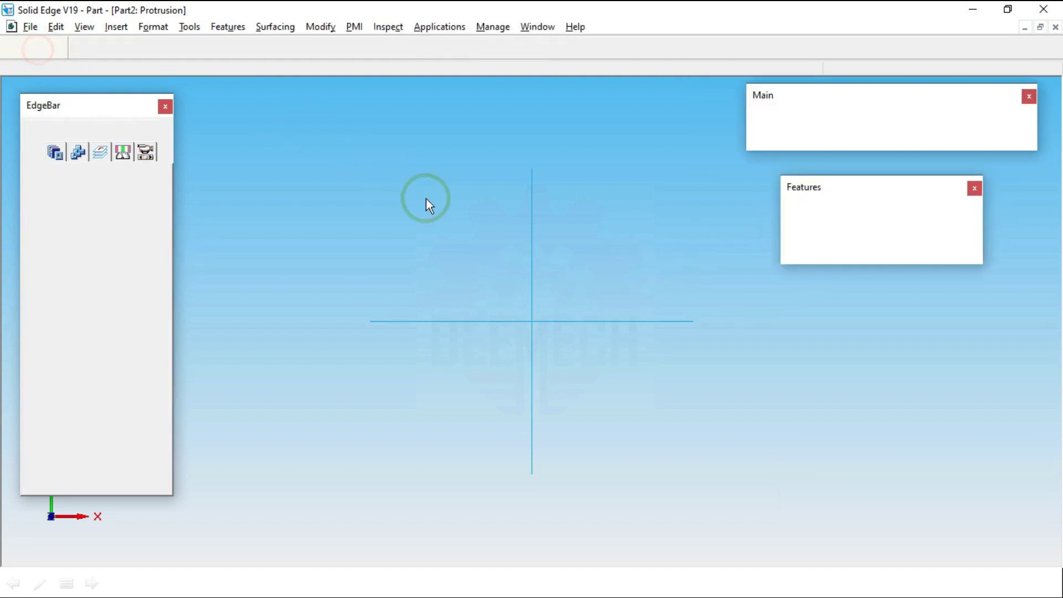
click(180, 47)
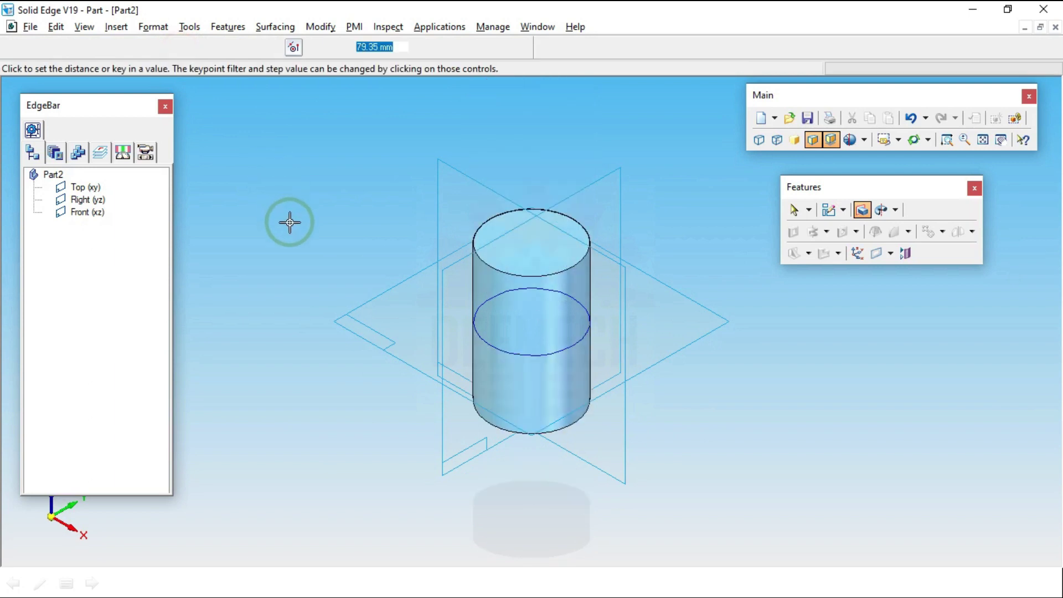
text(30)
key(Return)
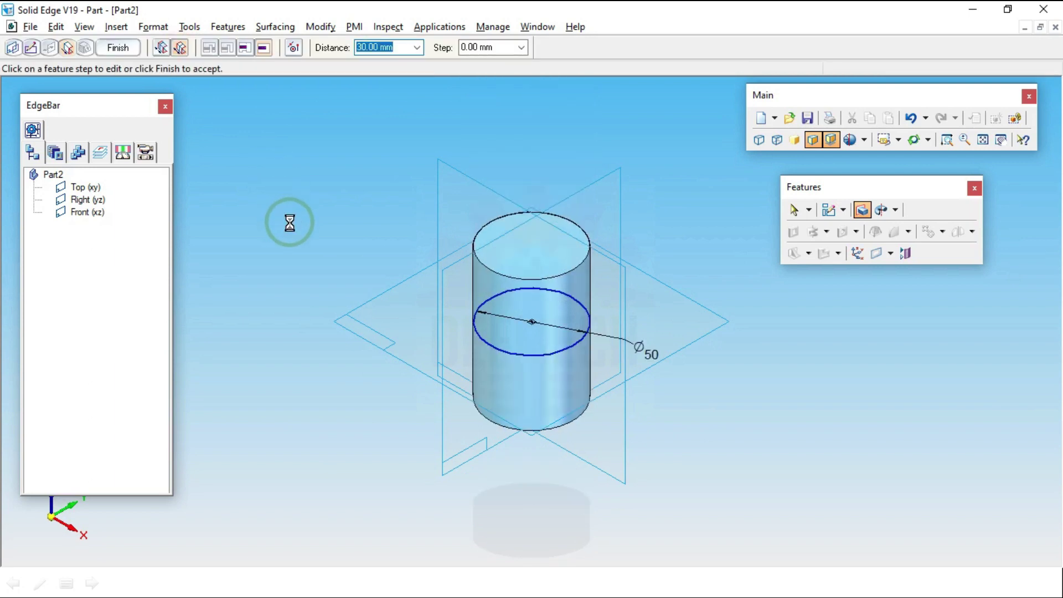
click(127, 49)
click(125, 50)
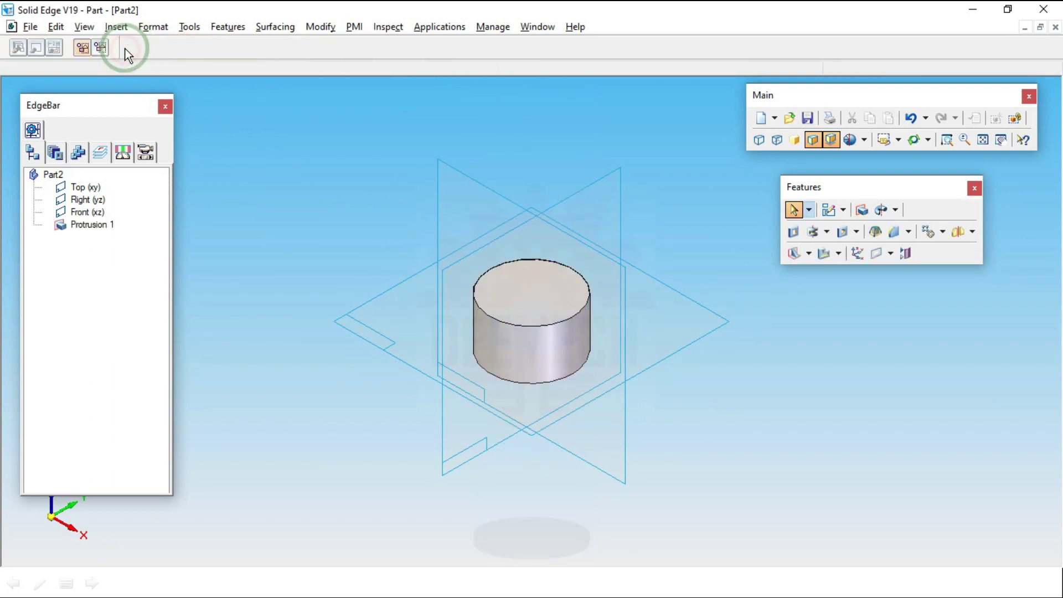
On the Front plane, sketch a rectangle connected to the horizontal axis with its right edge collinear to the vertical axis
click(856, 210)
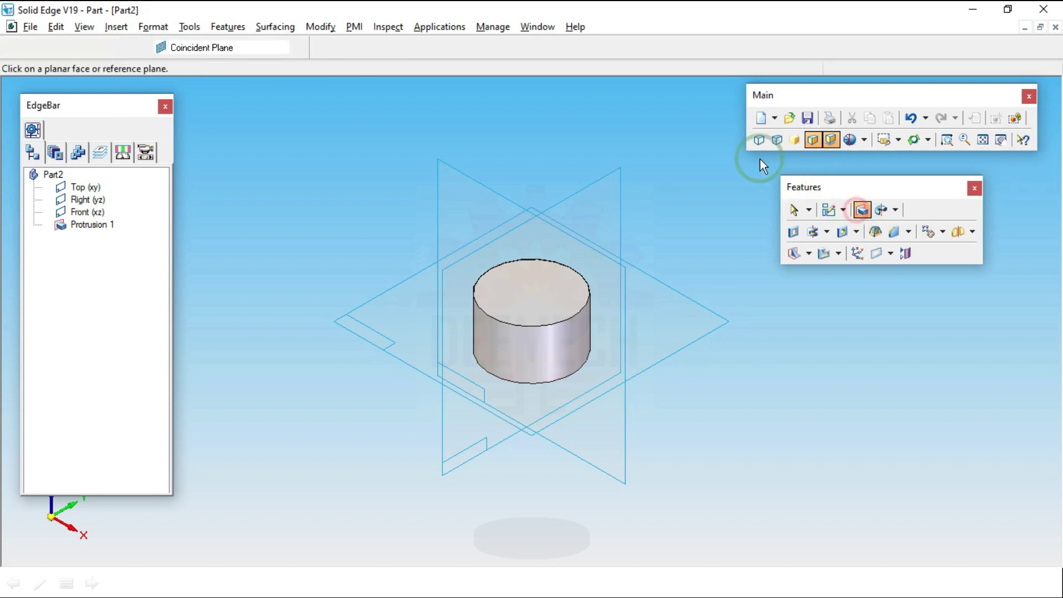
click(483, 187)
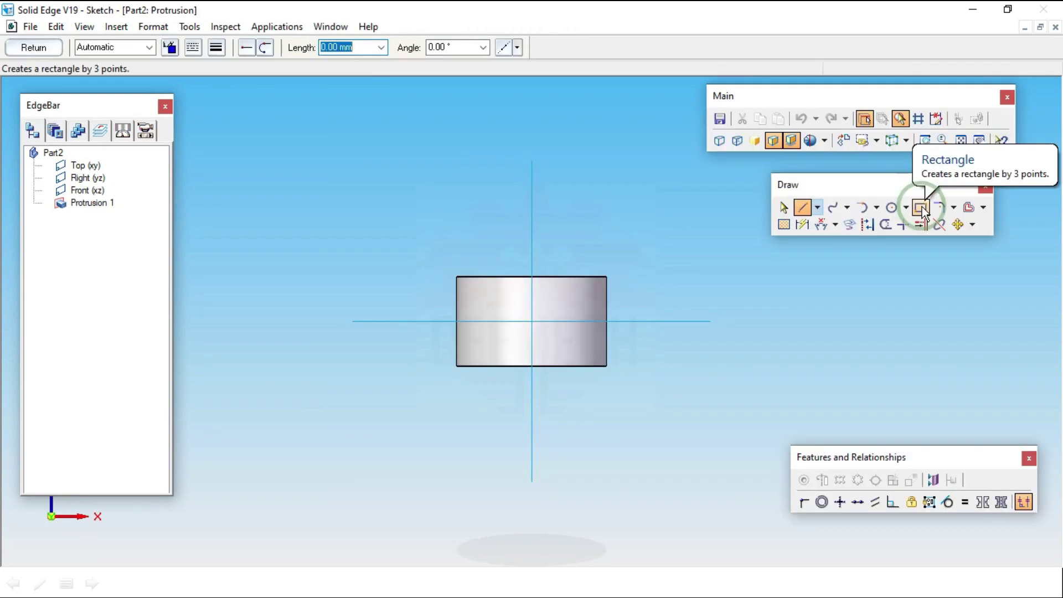
click(922, 207)
drag(410, 287, 563, 349)
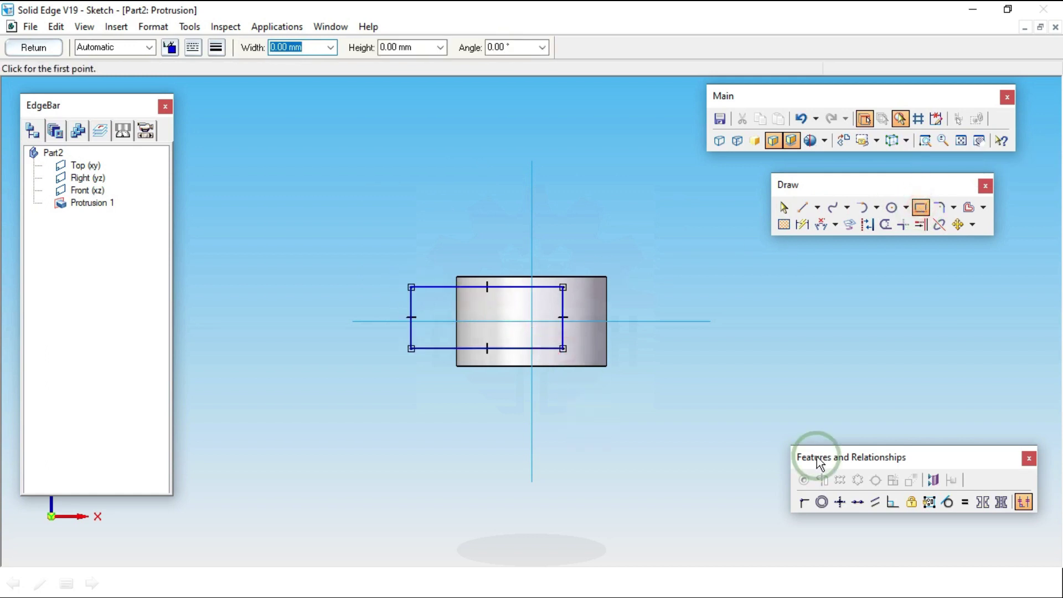
click(803, 505)
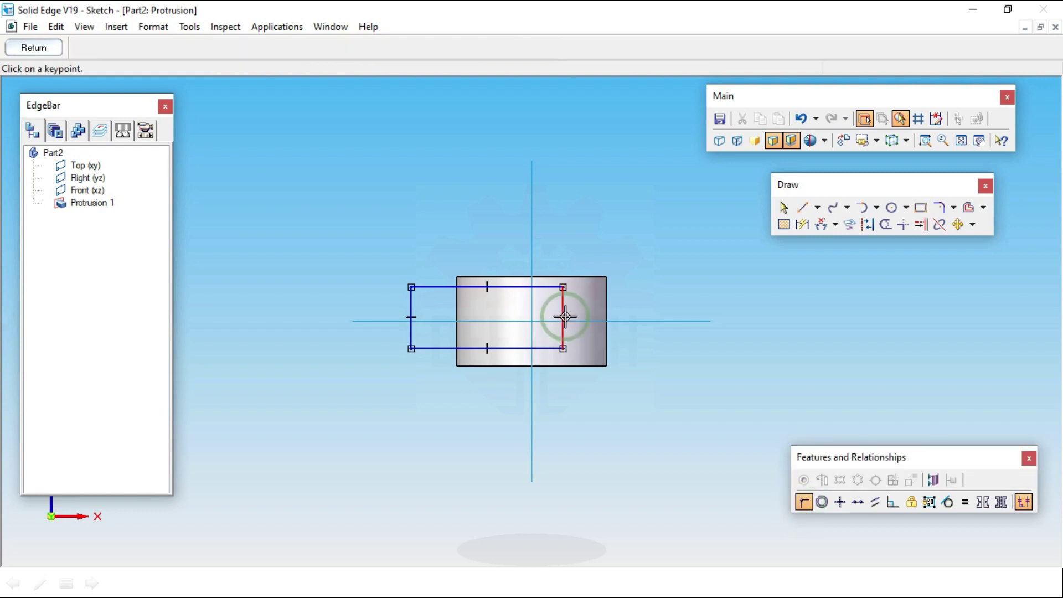
click(564, 317)
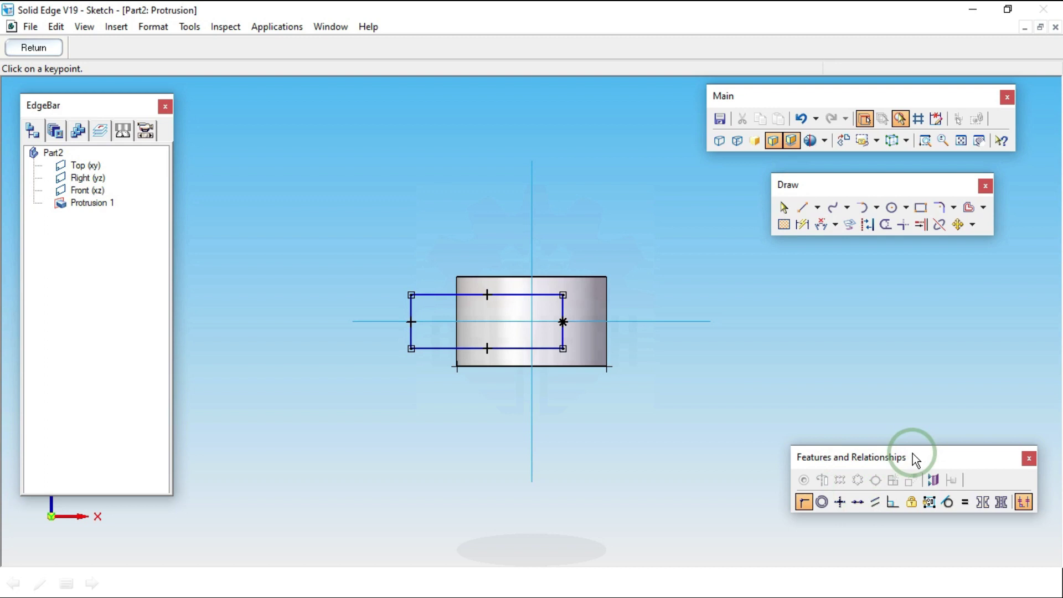
click(858, 504)
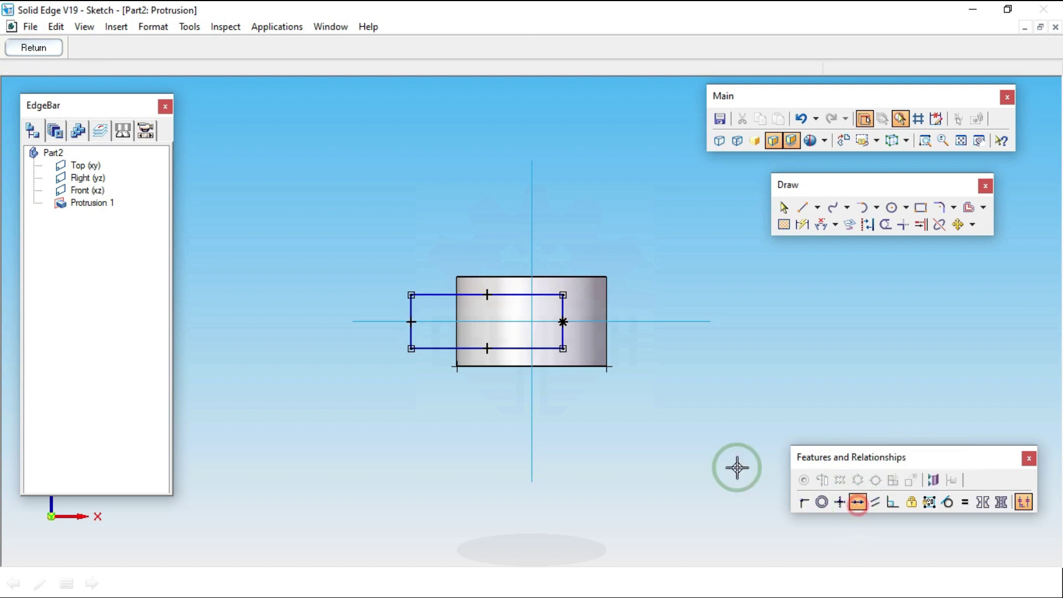
click(532, 310)
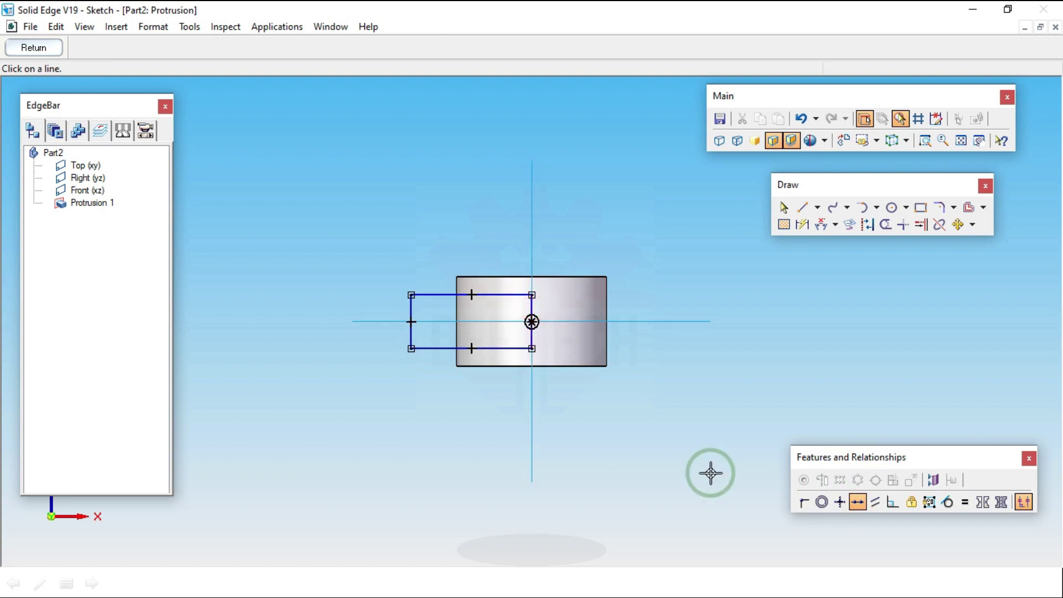
Dimension the rectangle 30 mm tall and 62.5 mm from the vertical axis to its left edge
click(803, 225)
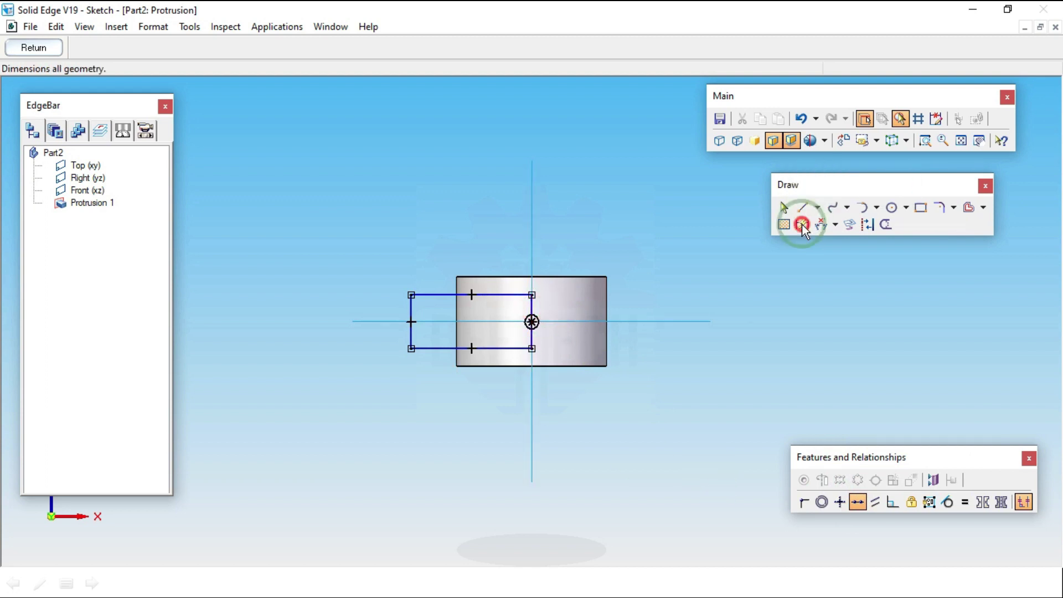
click(412, 313)
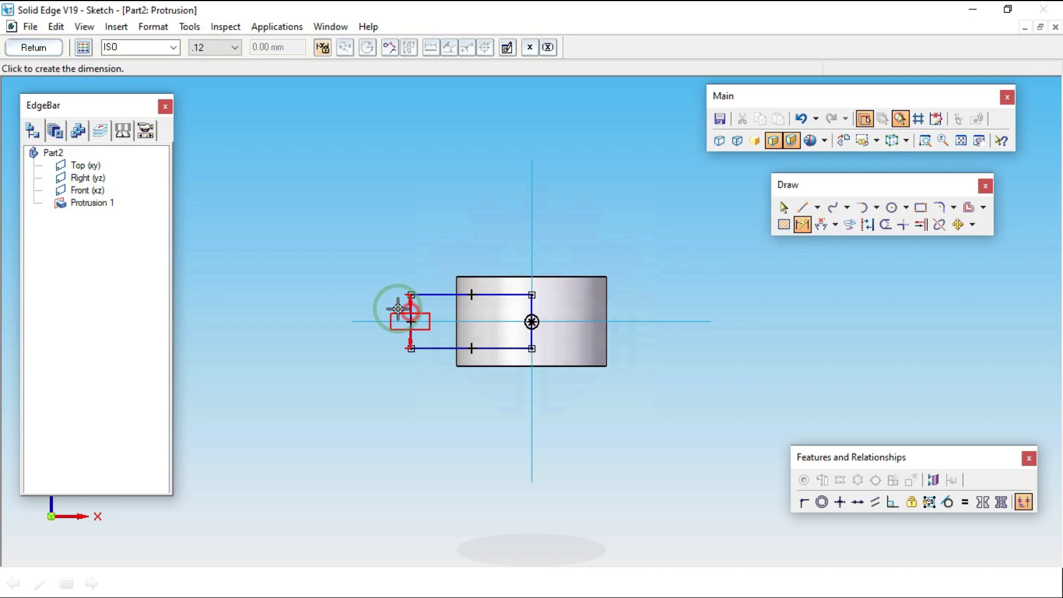
click(346, 298)
text(0)
key(Return)
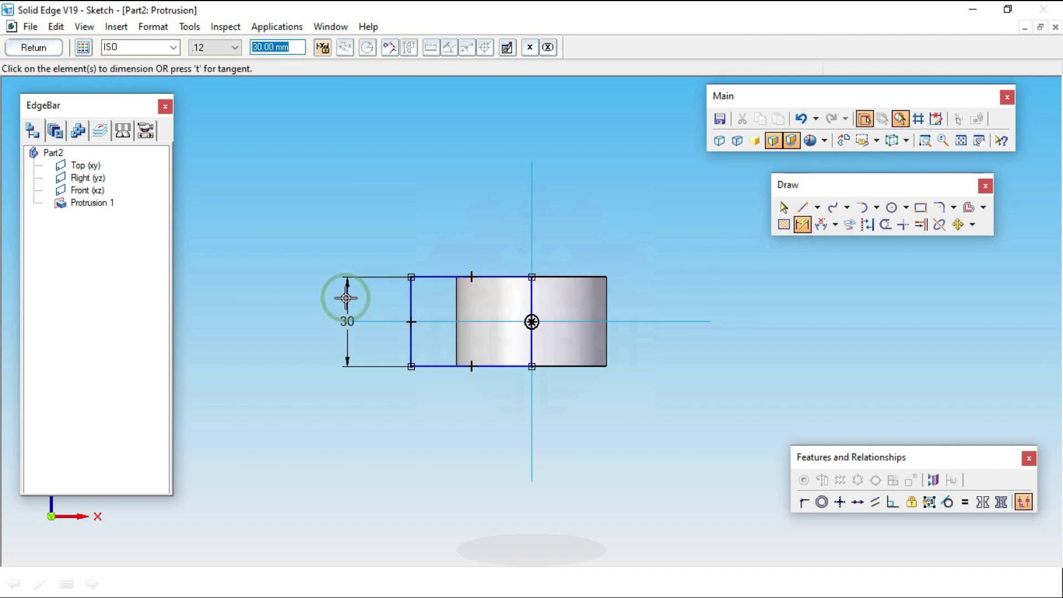
click(802, 224)
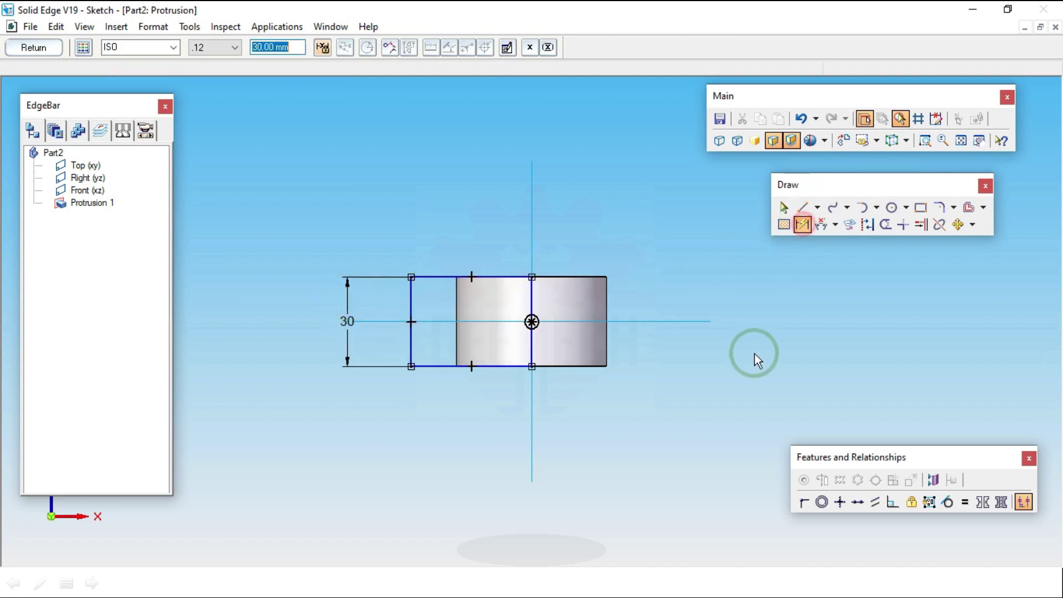
click(532, 408)
click(410, 339)
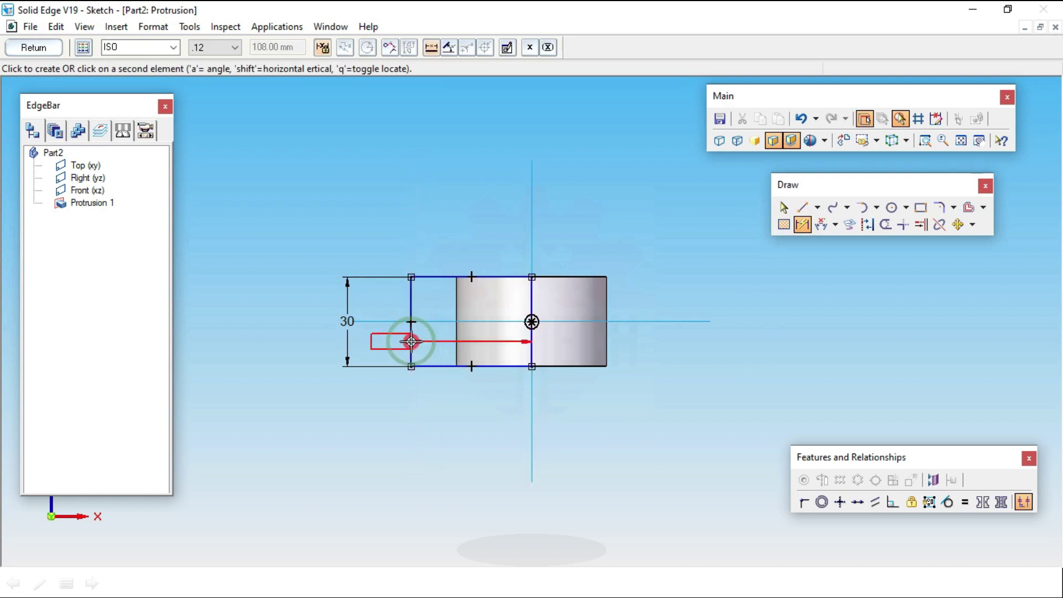
click(433, 411)
text(100-37)
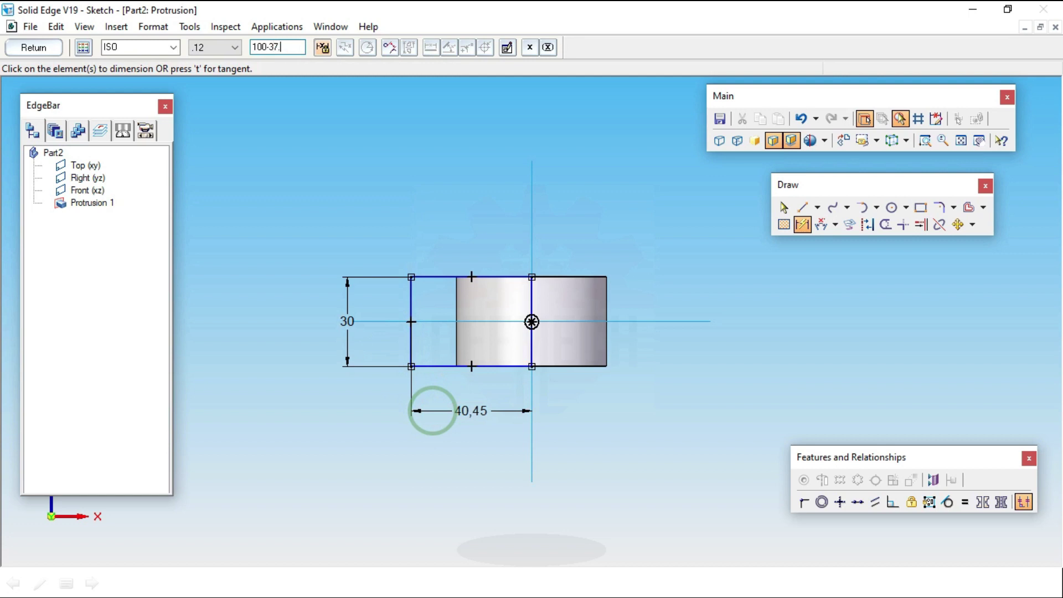
text(.5)
key(Return)
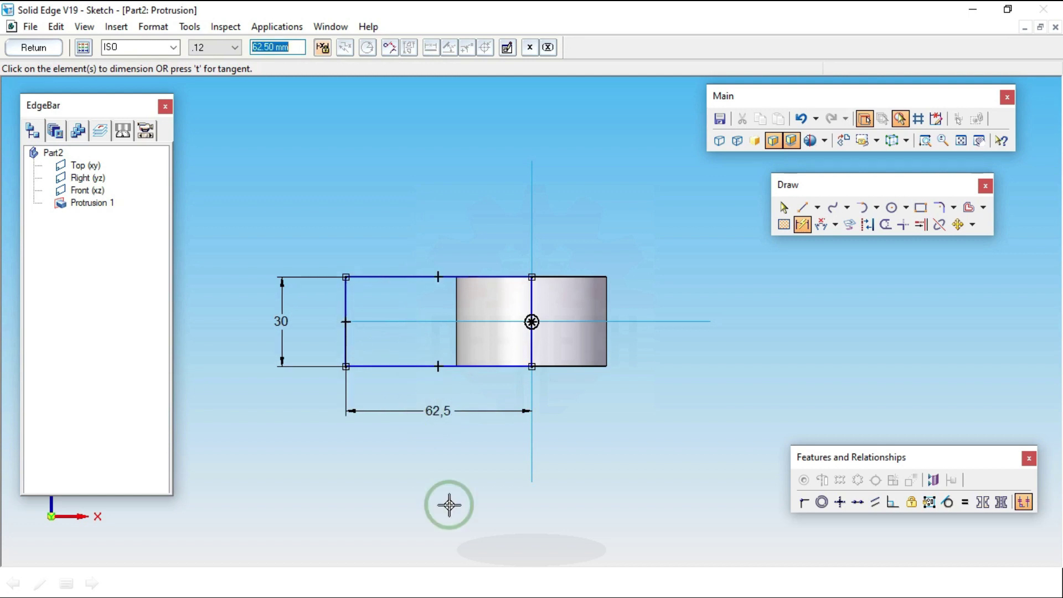
Extrude the rectangle symmetrically 30 mm as Protrusion 2
click(34, 48)
click(179, 47)
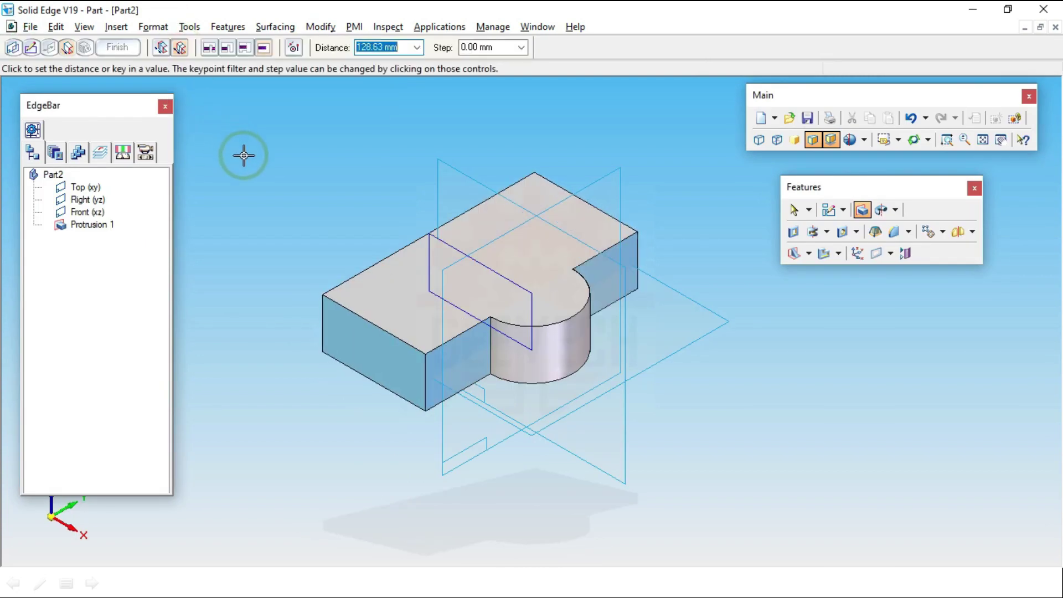
key(Return)
click(117, 47)
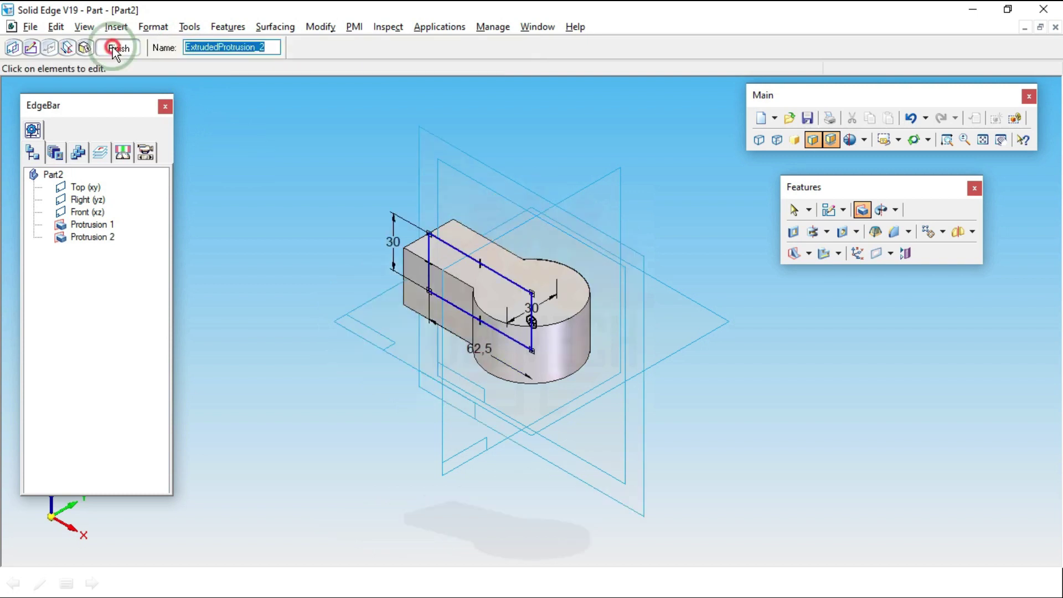
click(120, 49)
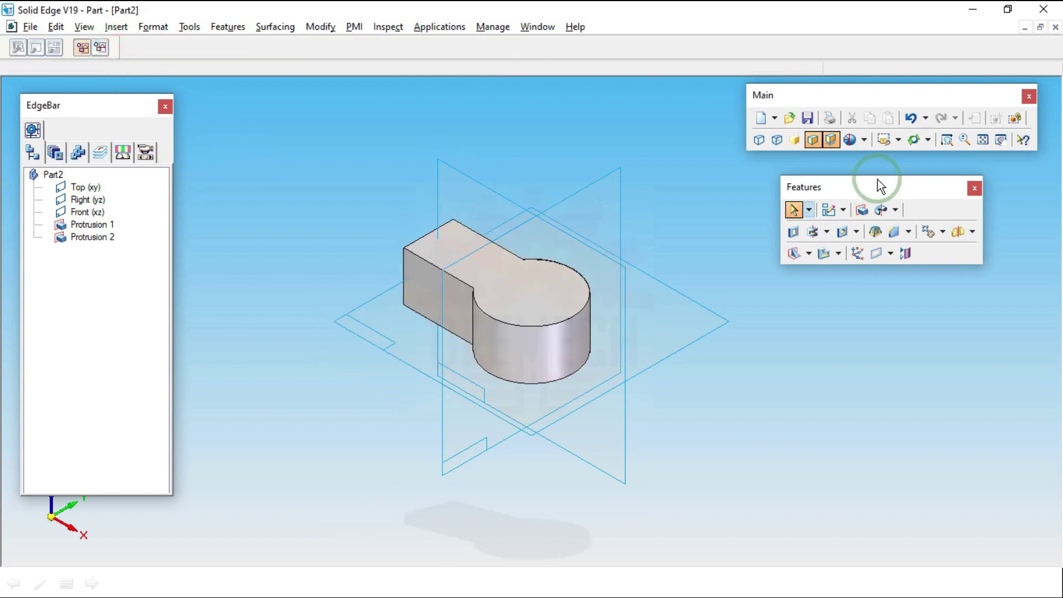
Sketch a Ø25 circle at the origin on the Top plane for a cutout
click(793, 232)
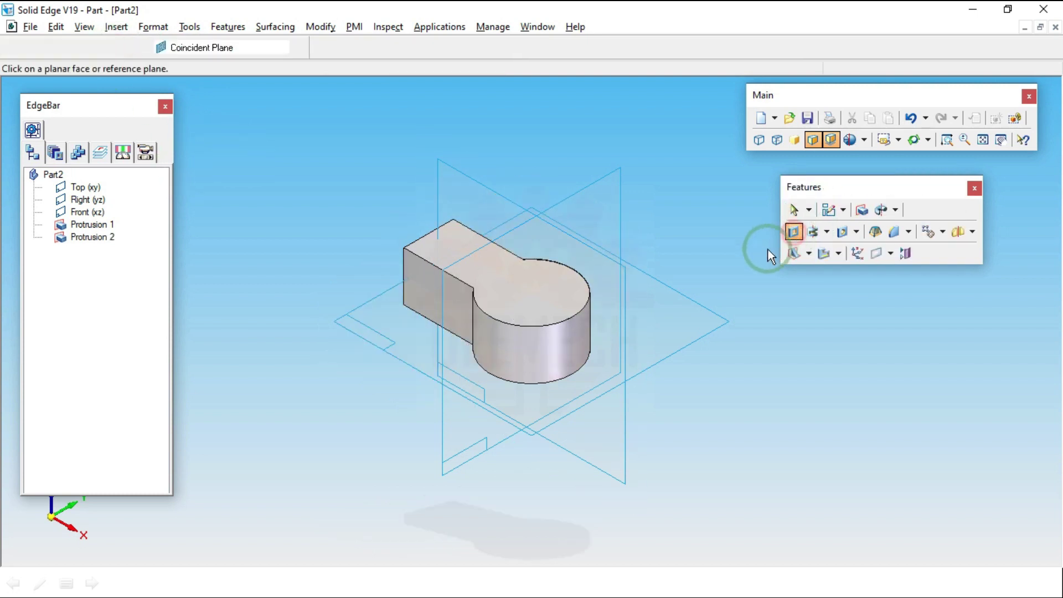
click(684, 320)
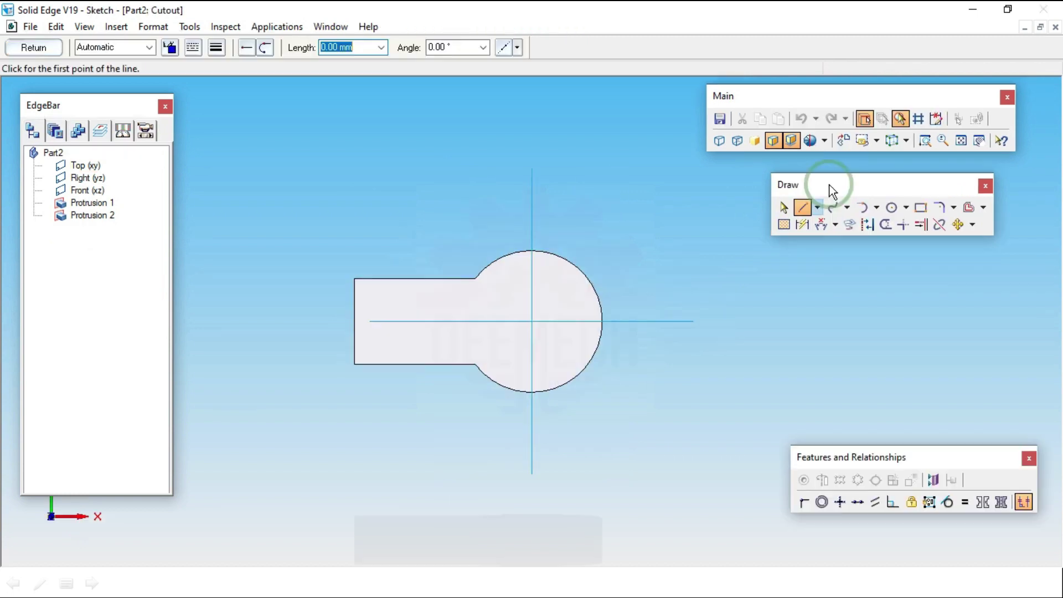
click(893, 207)
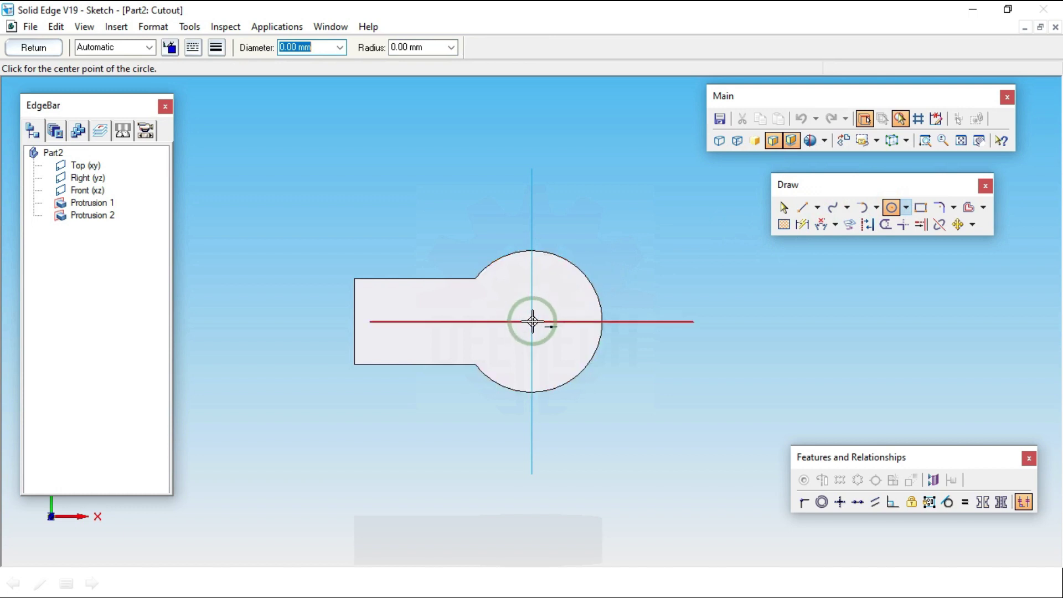
click(532, 321)
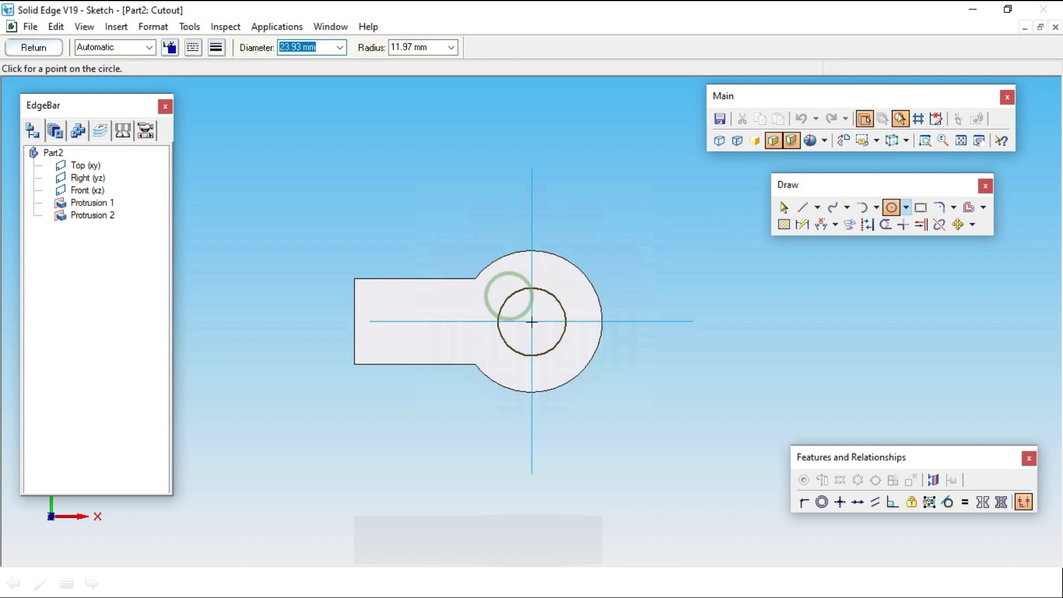
text(25)
key(Return)
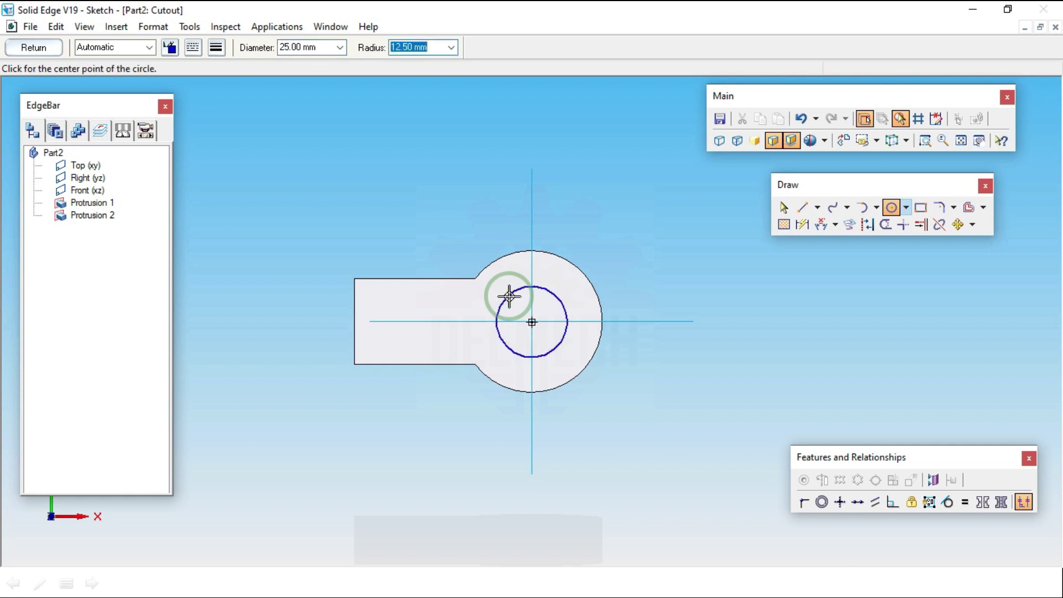
click(802, 225)
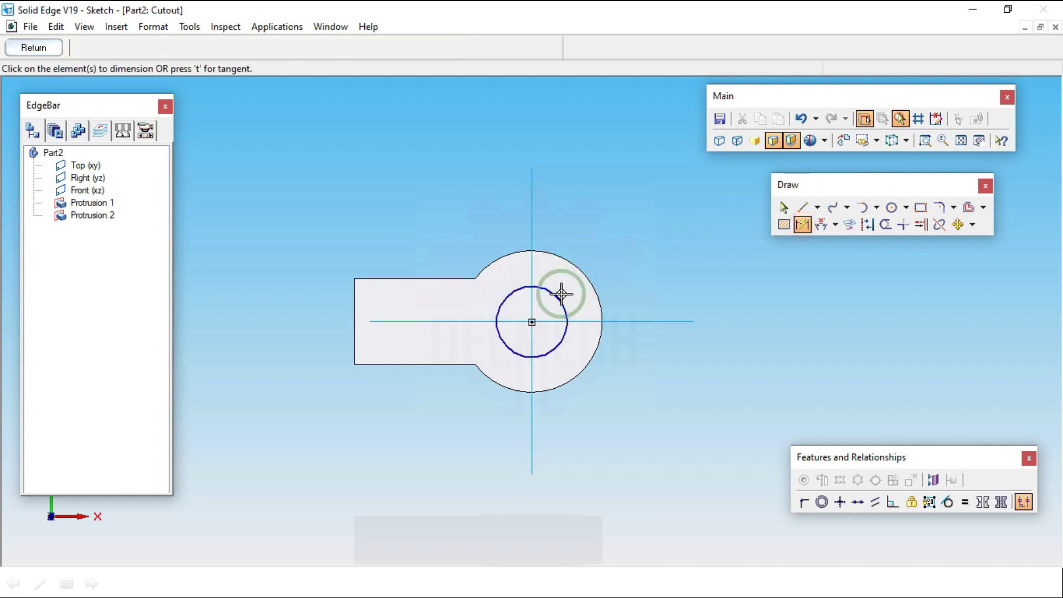
click(562, 294)
click(610, 257)
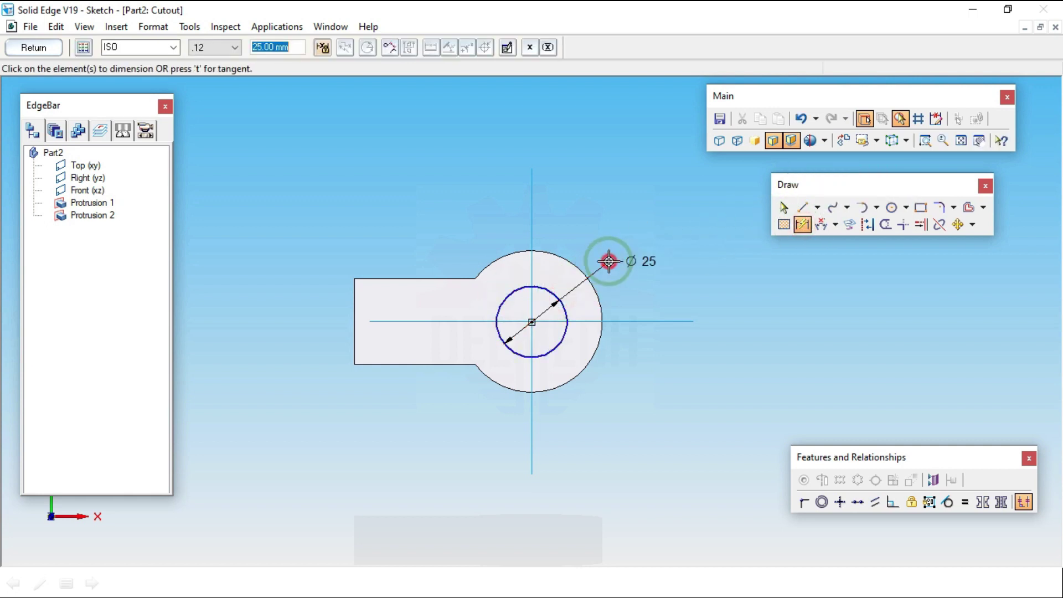
Cut the Ø25 circle symmetrically through the cylinder as Cutout 1
click(16, 49)
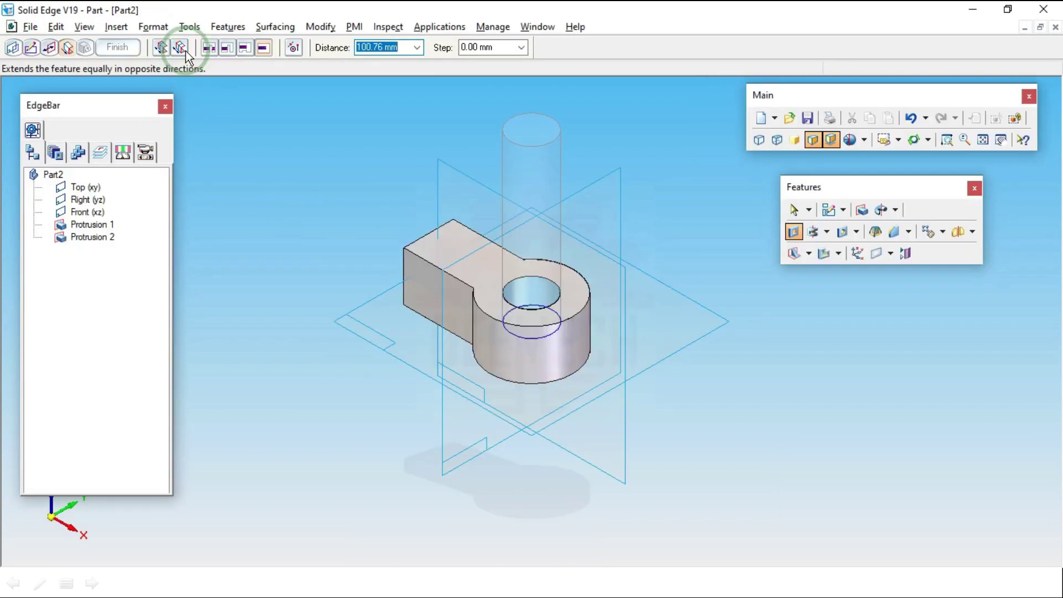
click(185, 51)
click(264, 213)
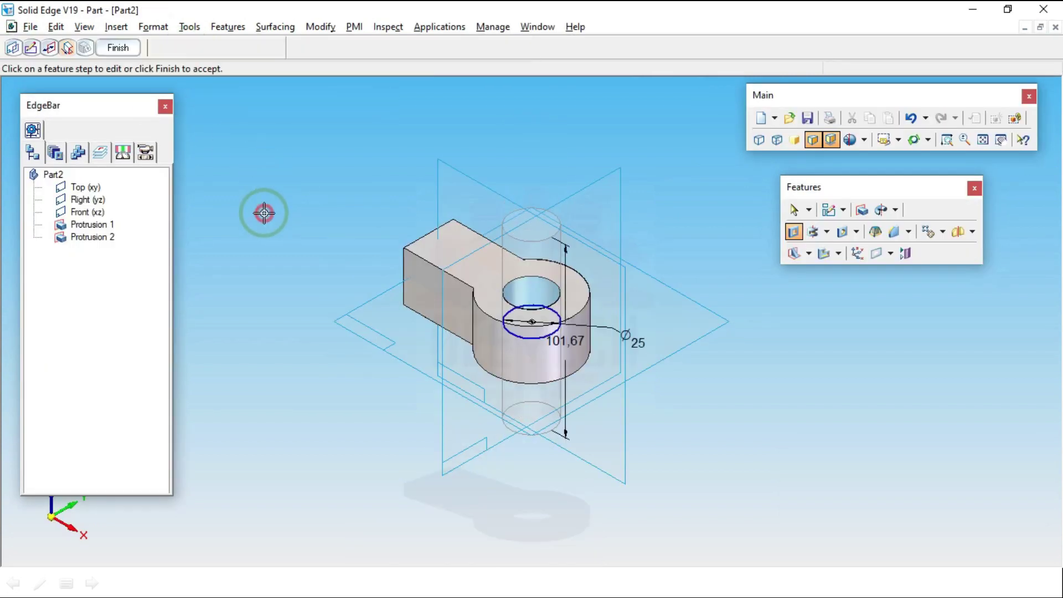
click(119, 48)
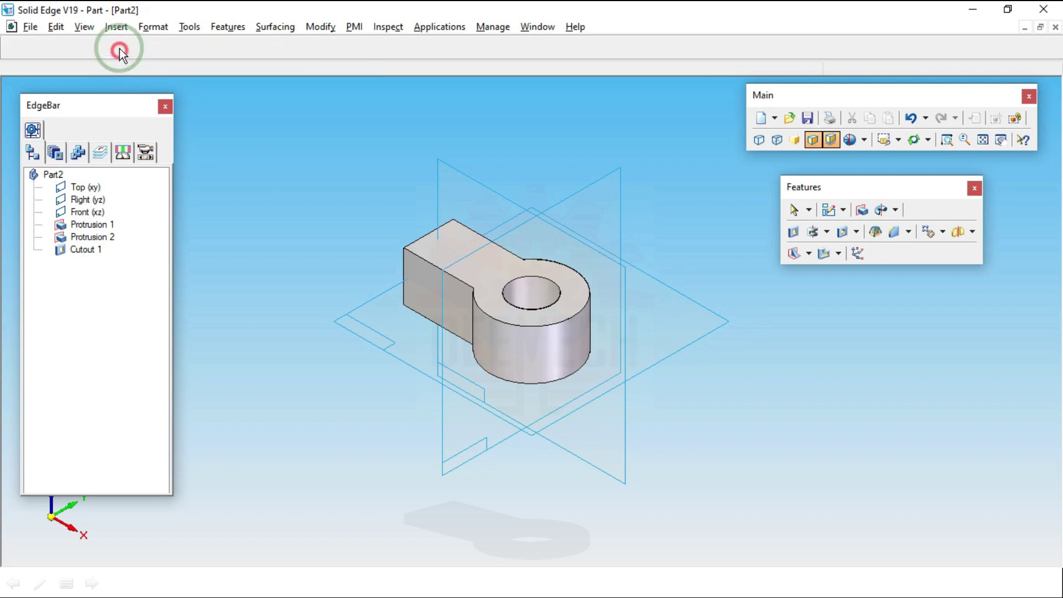
Orient the model and start a protrusion sketch on the arm's square end face
click(862, 210)
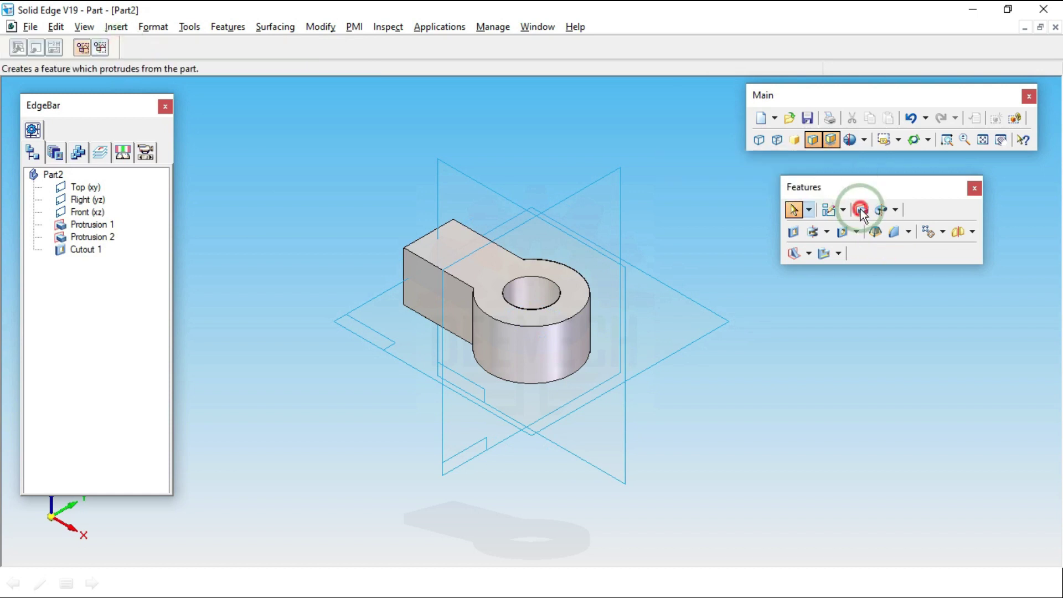
middle_drag(318, 271, 424, 231)
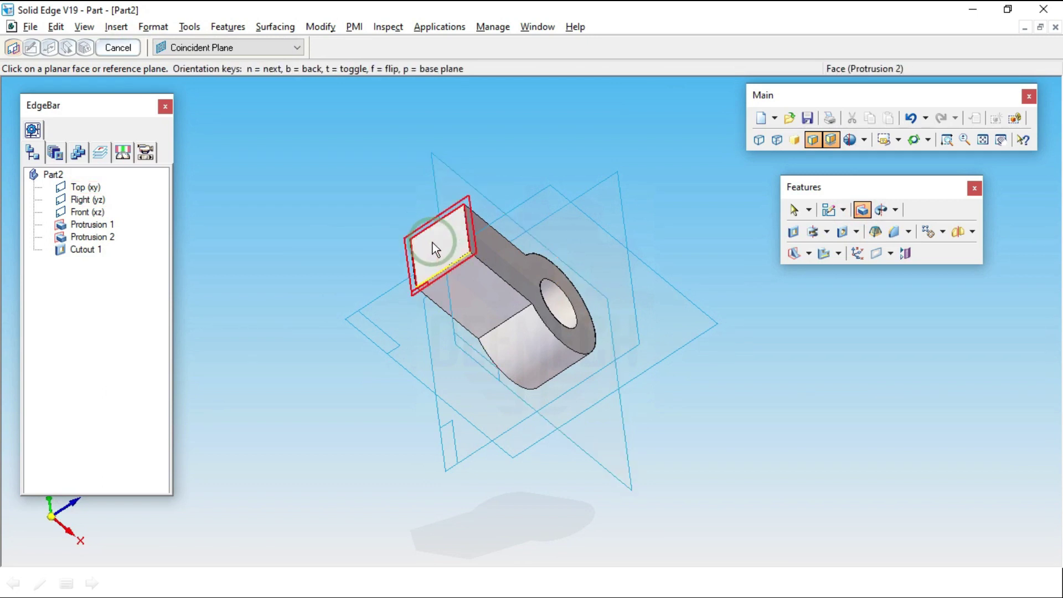
click(432, 242)
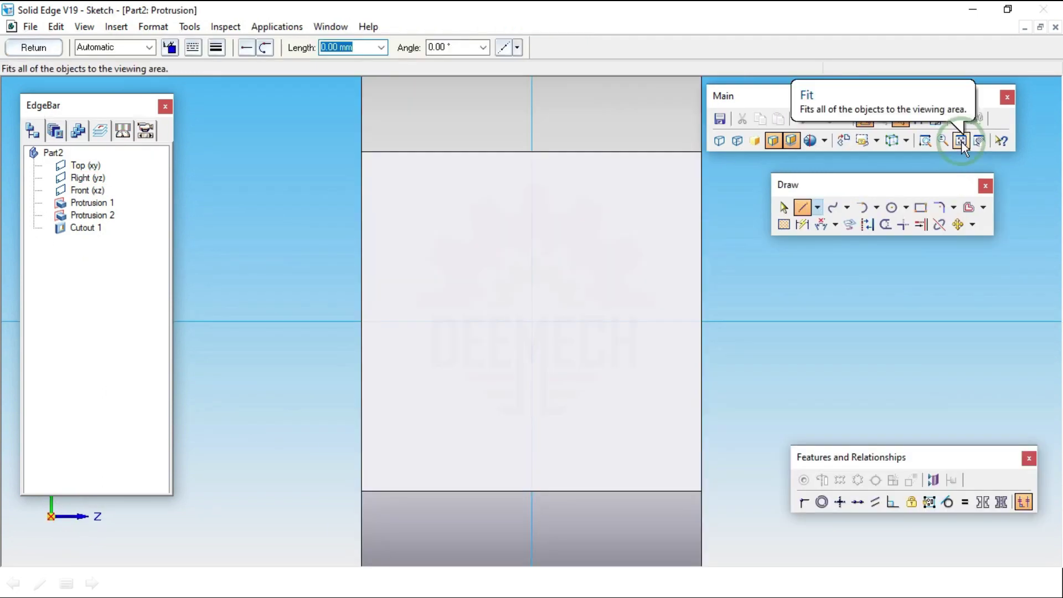
click(962, 143)
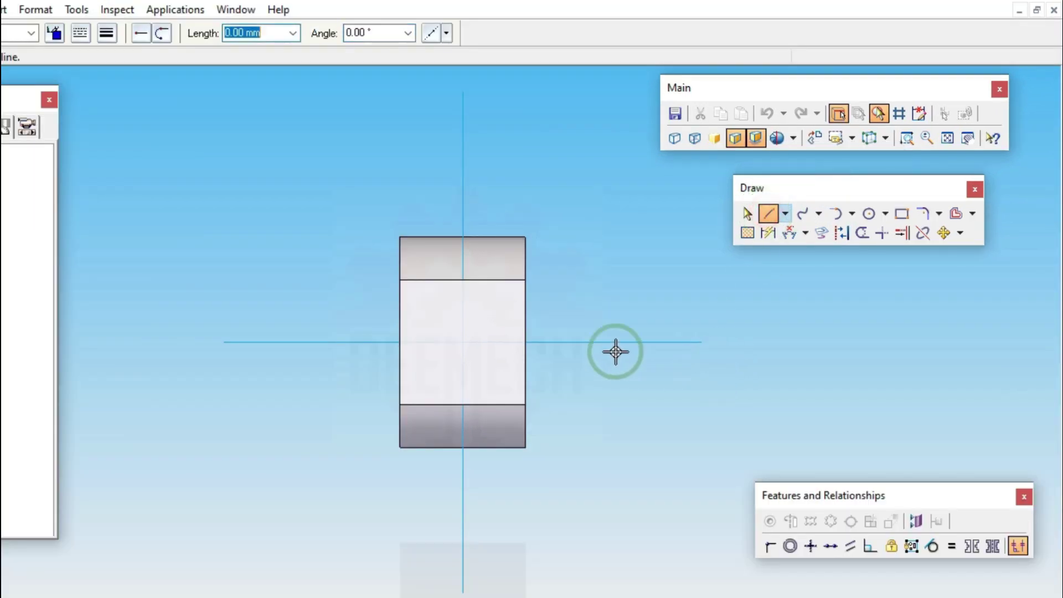
Draw a closed eight-sided line outline with chamfered corners inside the end face
click(428, 280)
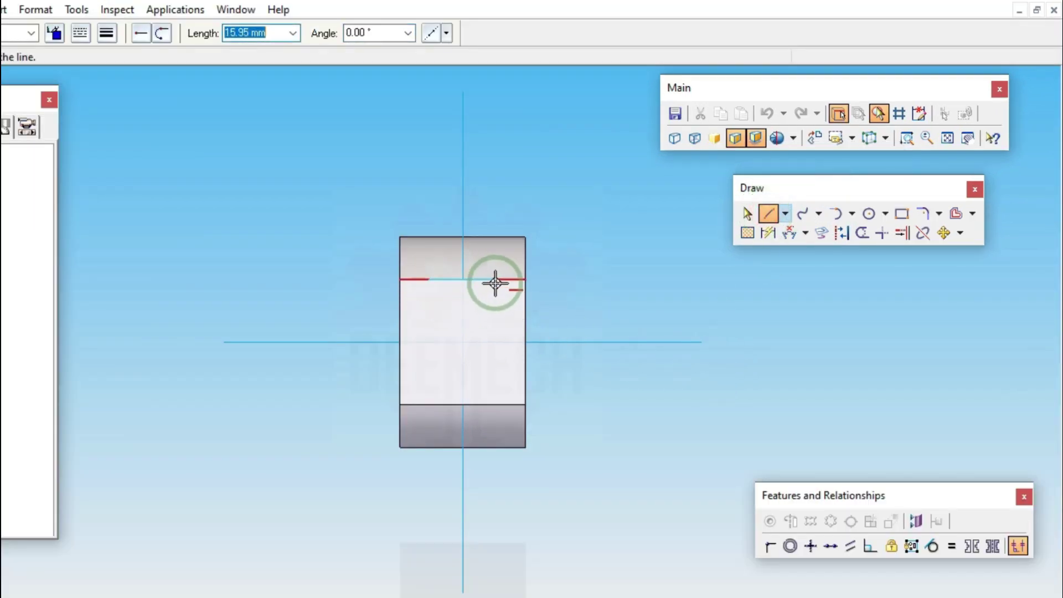
click(496, 280)
click(525, 316)
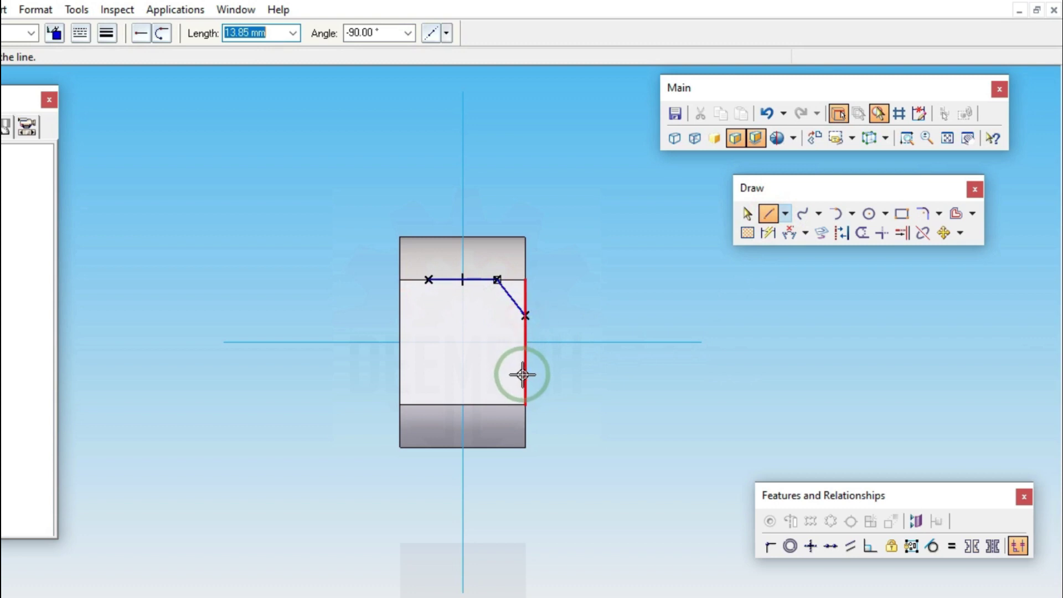
click(525, 375)
click(488, 405)
click(428, 405)
click(401, 375)
click(401, 307)
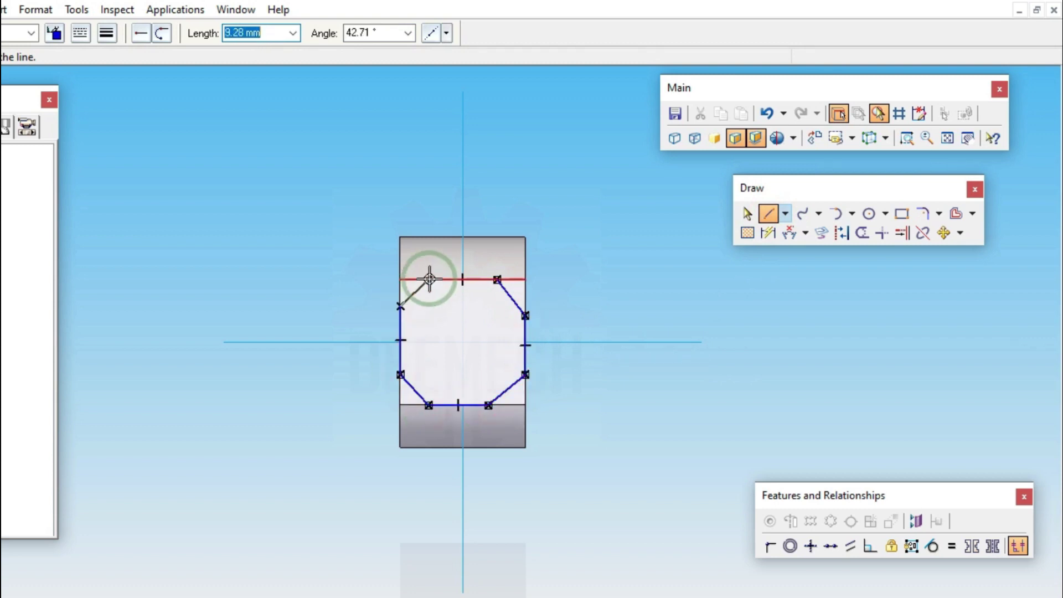
click(428, 280)
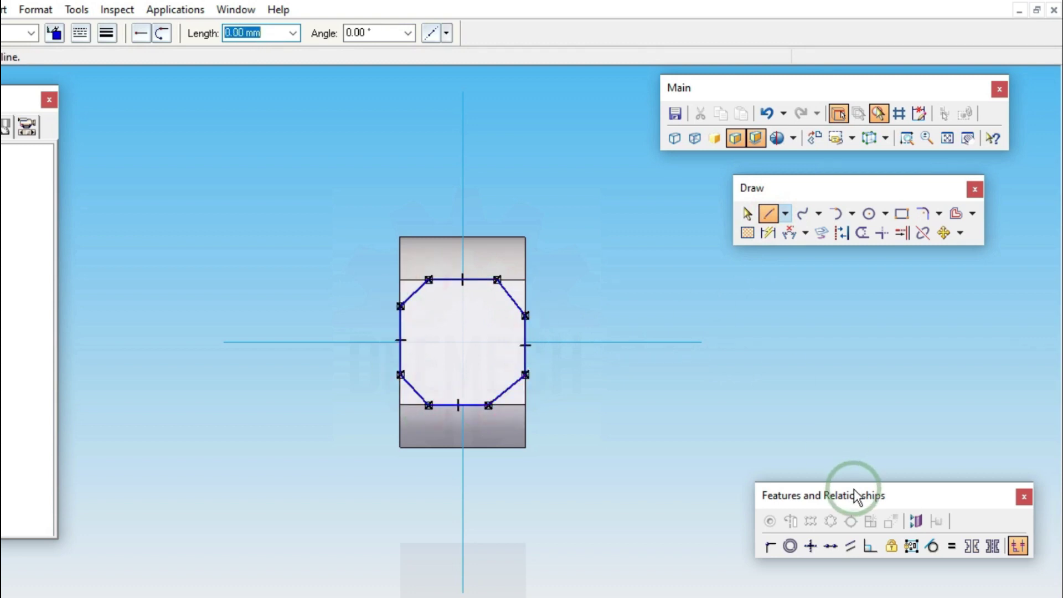
Connect the octagon's edge midpoints to the horizontal and vertical reference lines
click(772, 547)
click(526, 343)
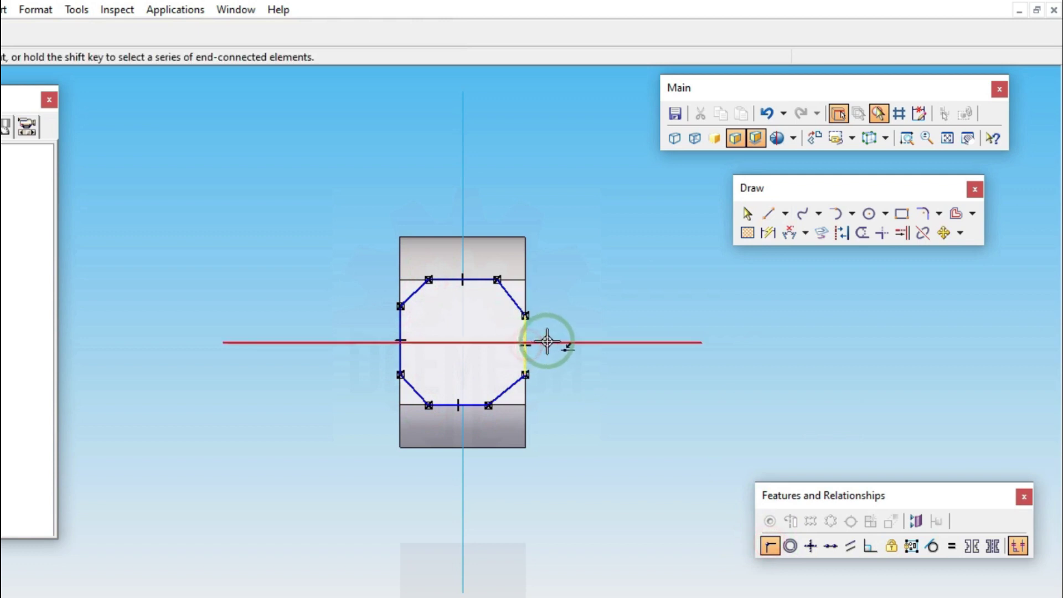
click(548, 342)
click(458, 405)
click(400, 341)
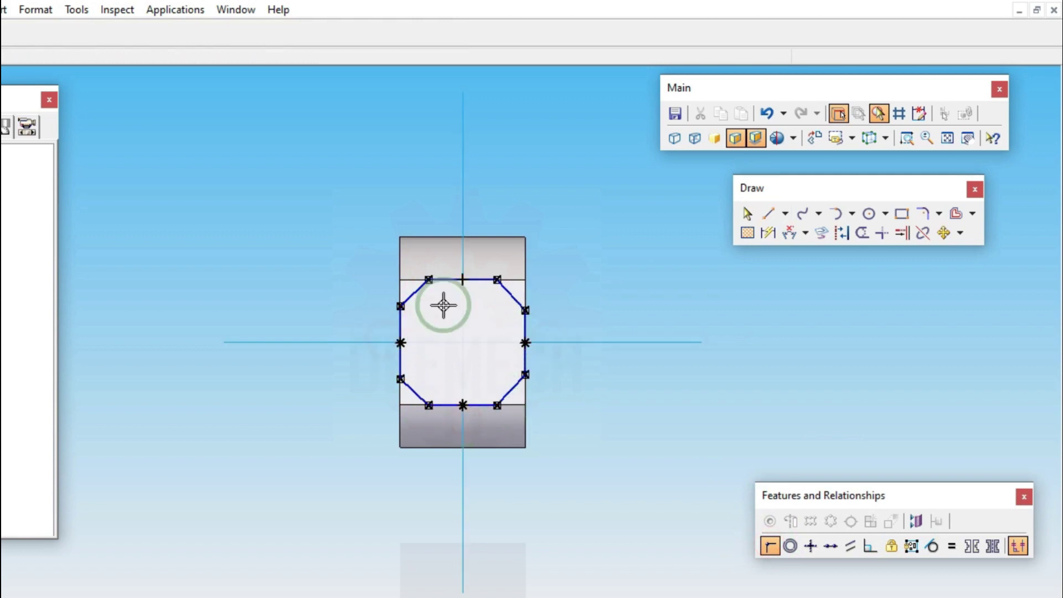
click(463, 279)
click(460, 255)
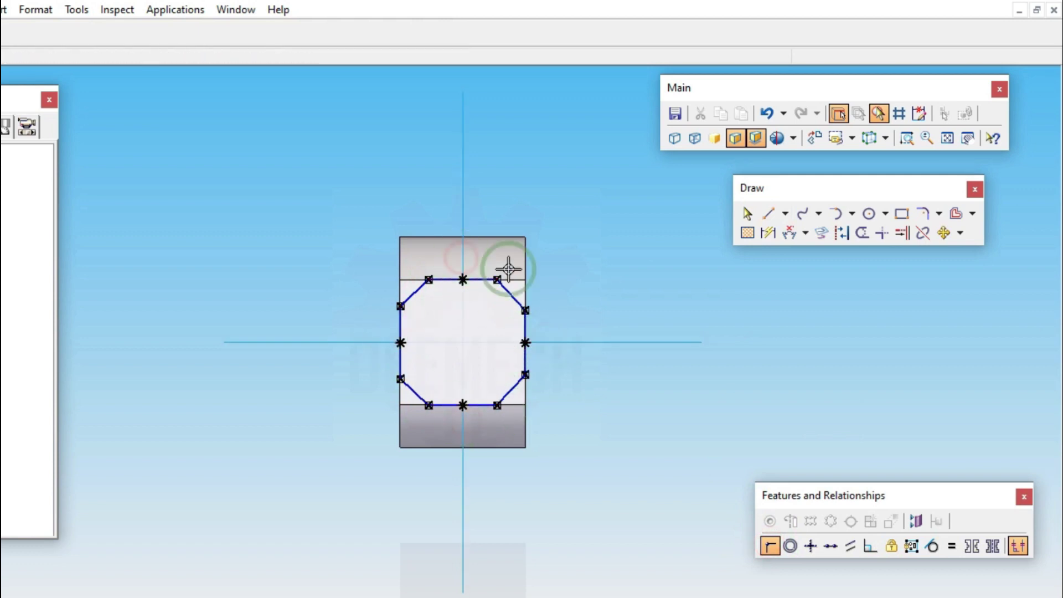
Add 135° angle dimensions at the octagon's top and lower-right corners
click(805, 233)
click(841, 275)
click(474, 280)
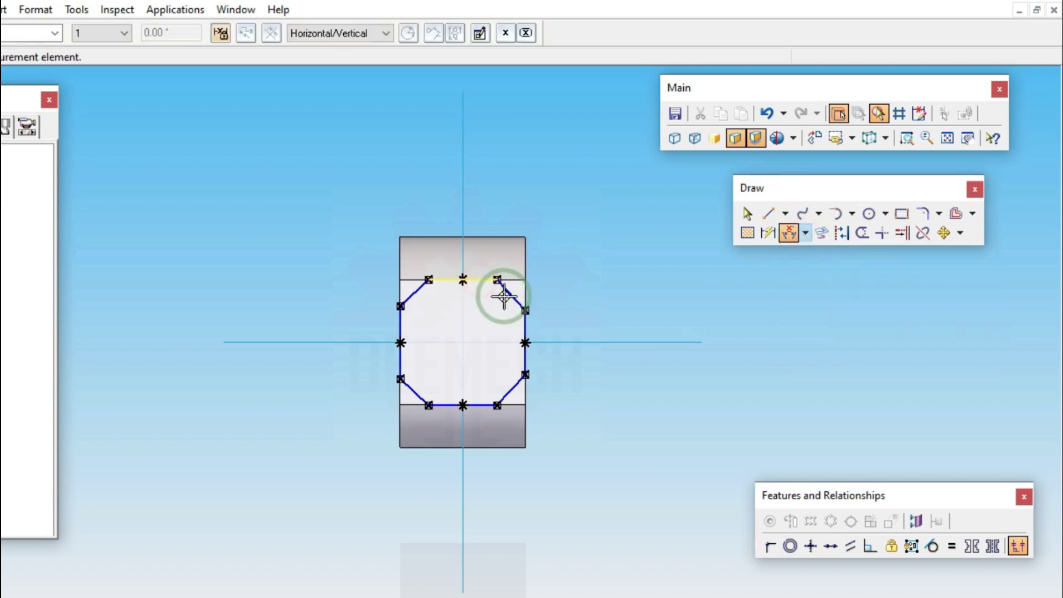
click(507, 290)
click(492, 311)
text(135)
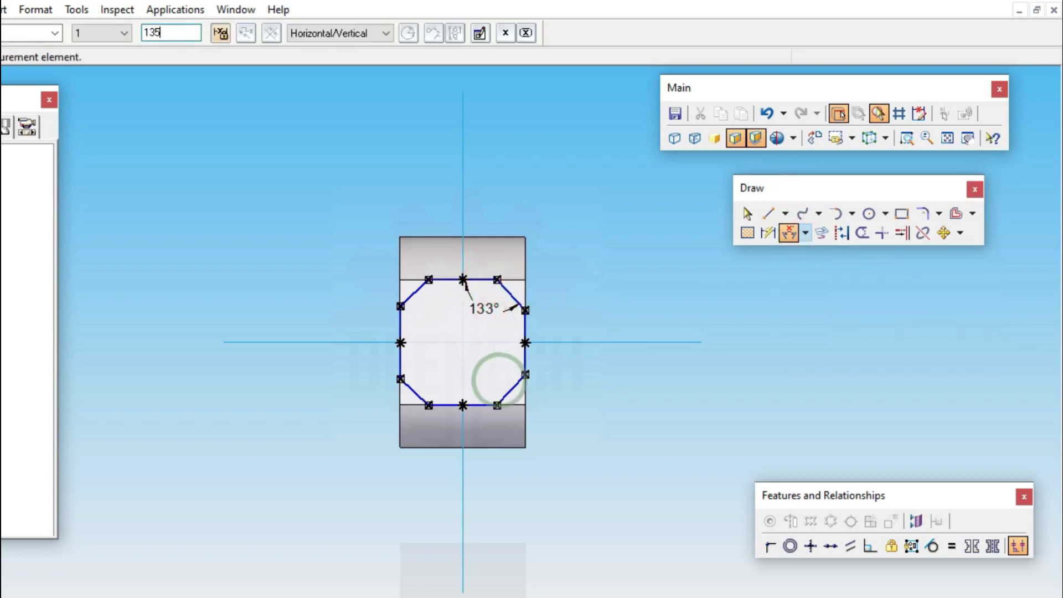
key(Return)
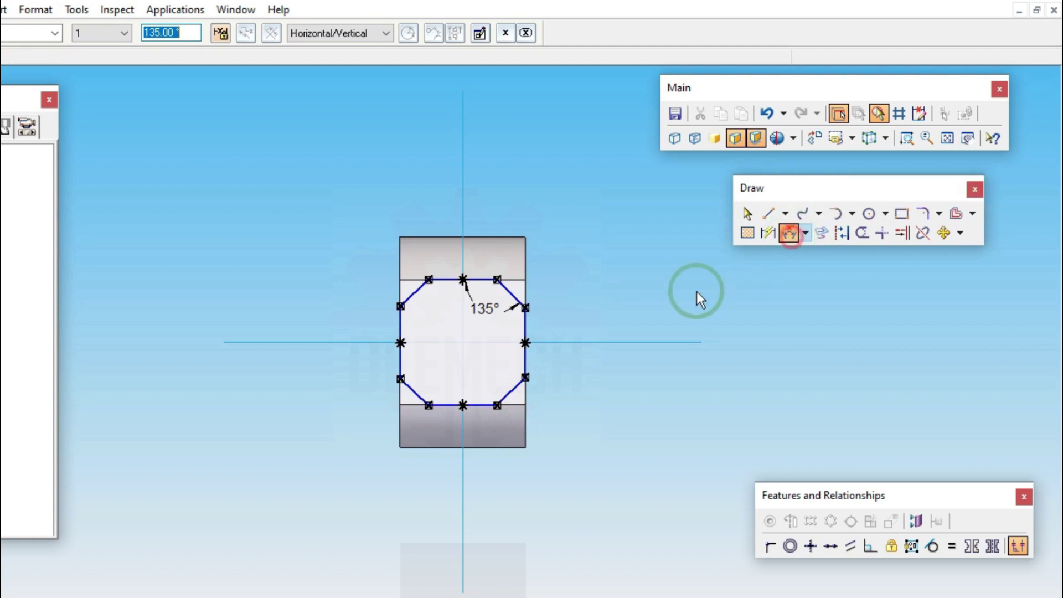
click(524, 355)
click(520, 384)
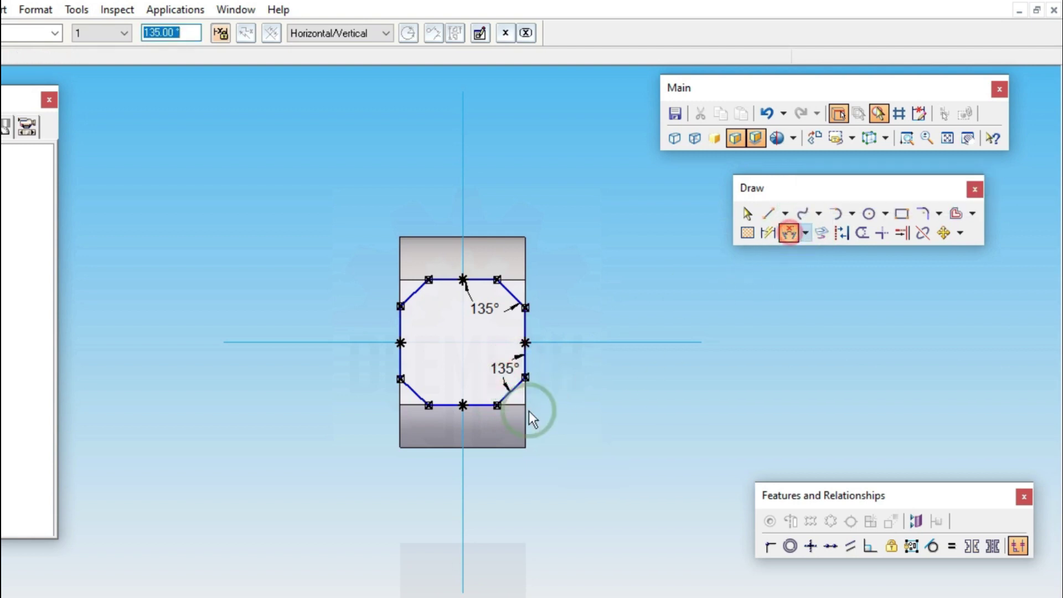
key(Return)
Add 135° angles at the lower-left and upper-left corners and make the upper-left diagonal equal to the top edge
click(436, 404)
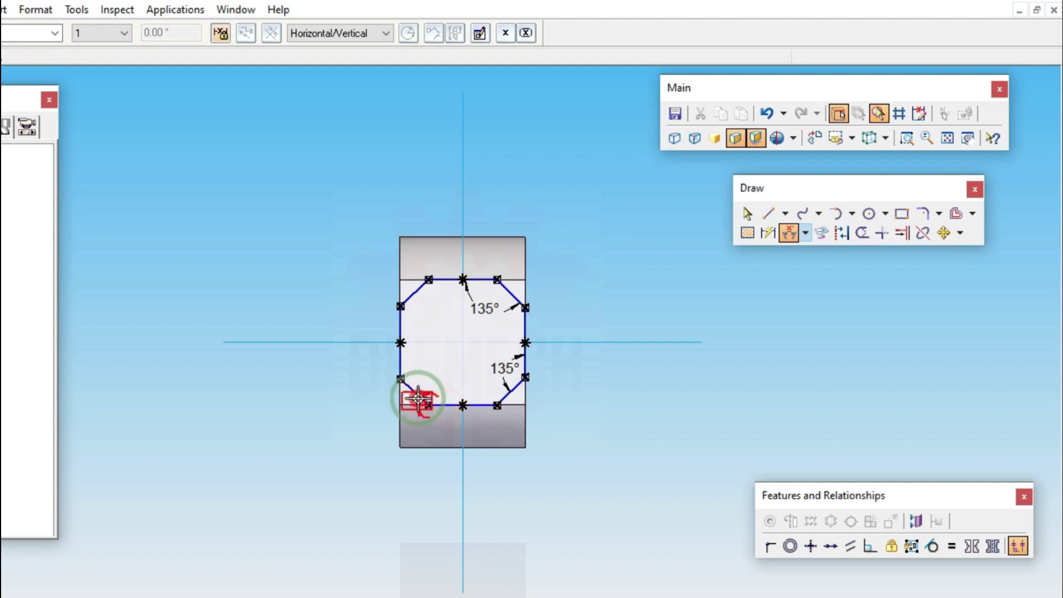
click(428, 382)
text(135)
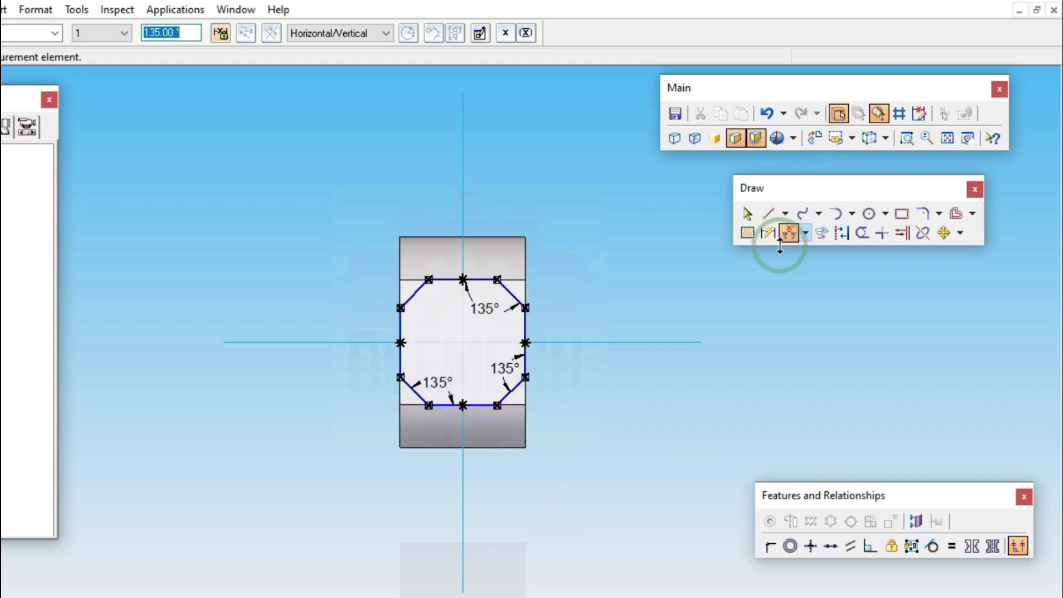
click(789, 232)
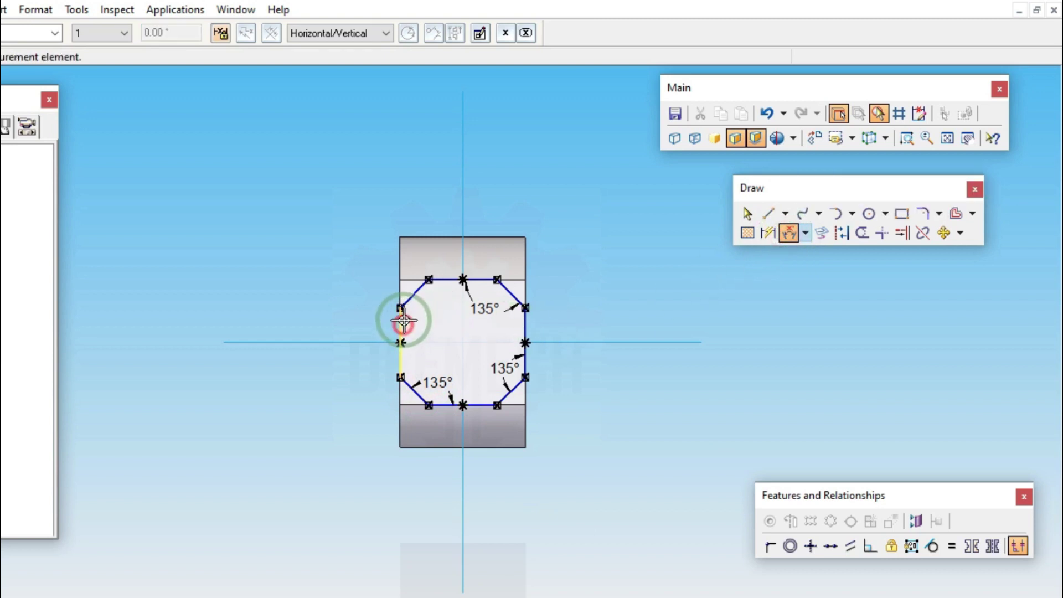
click(402, 314)
click(424, 318)
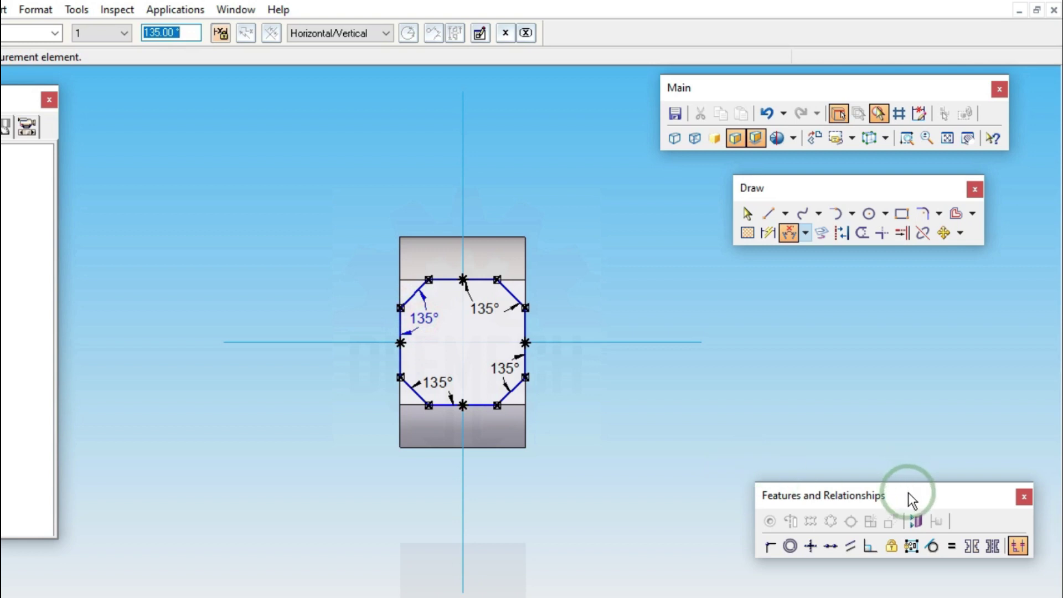
click(952, 547)
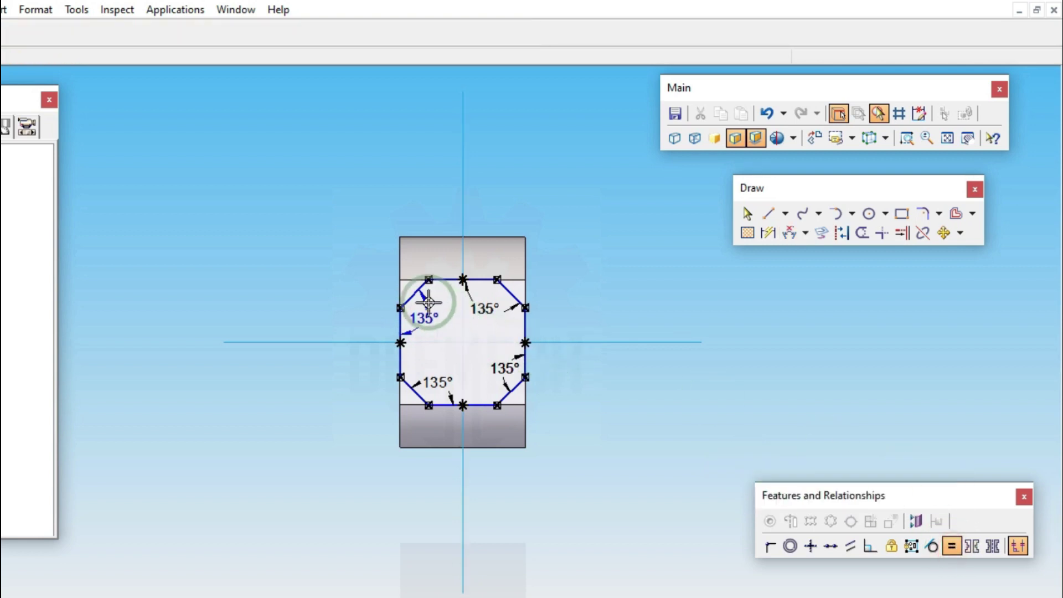
click(423, 285)
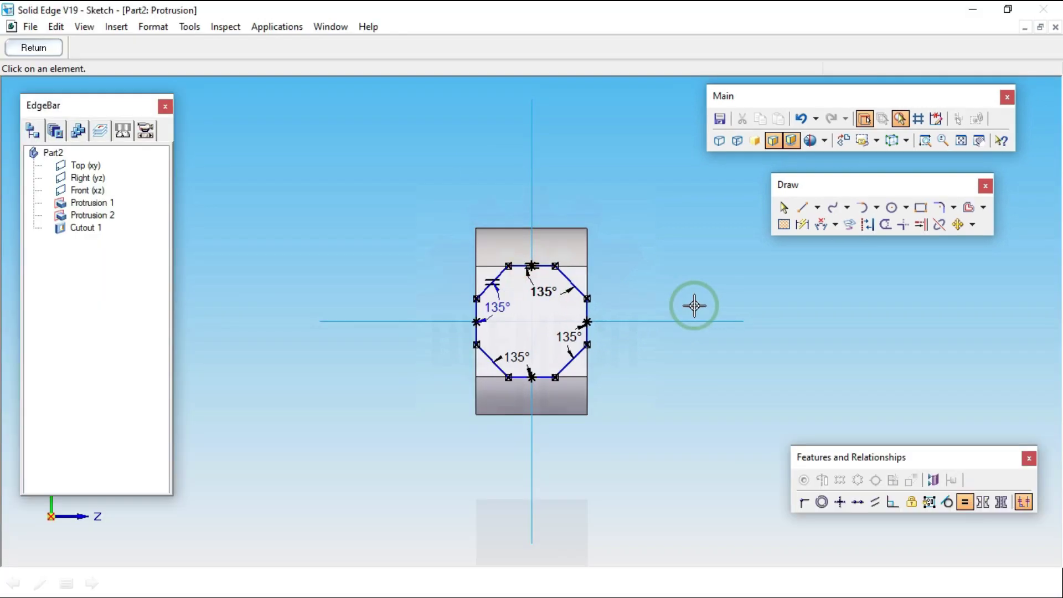
Dimension the octagon's bottom and lower-right diagonal edges at 12.43
click(802, 224)
click(548, 379)
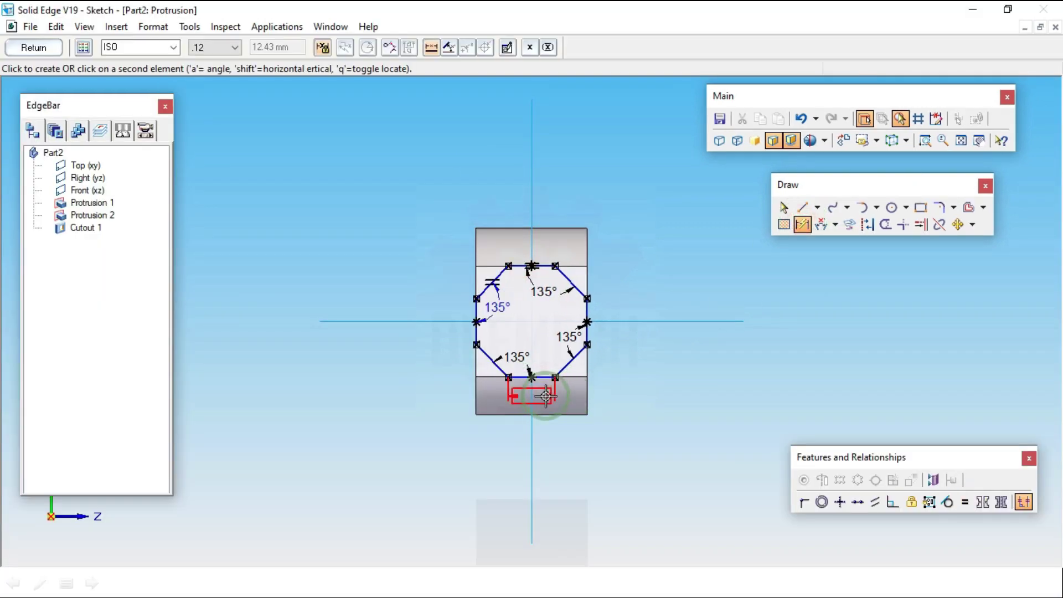
click(575, 362)
click(612, 404)
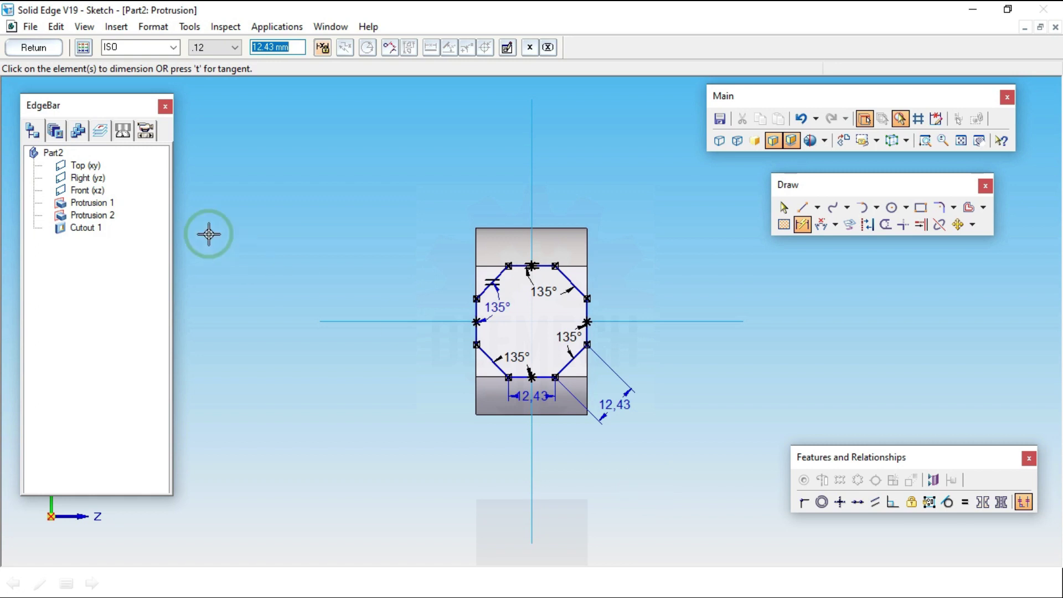
Extrude the octagonal profile 37.5 mm outward as Protrusion 3
click(46, 48)
text(37.5)
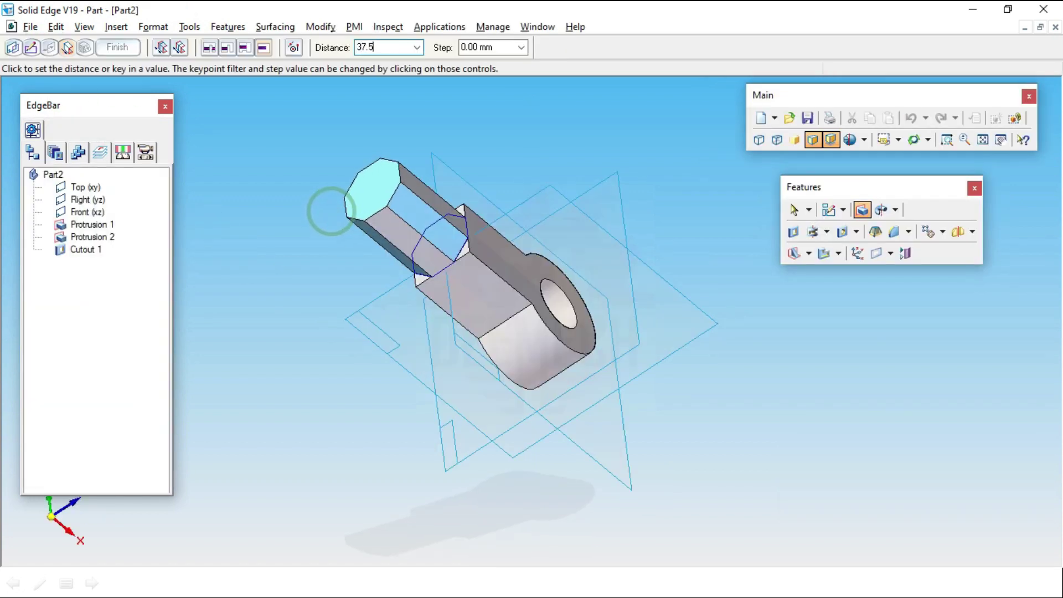
key(Return)
click(331, 212)
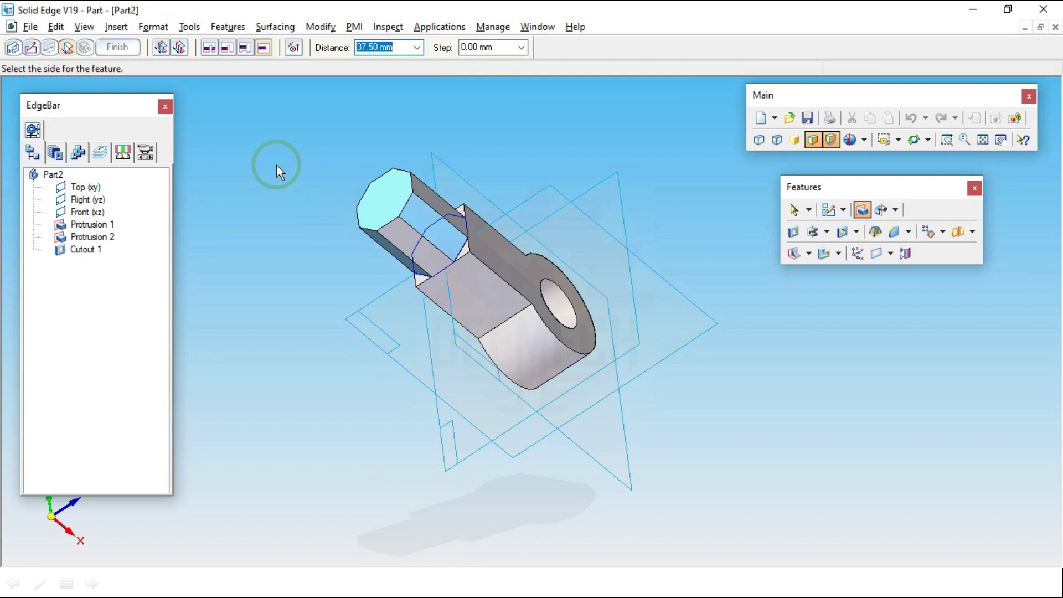
click(118, 47)
click(120, 46)
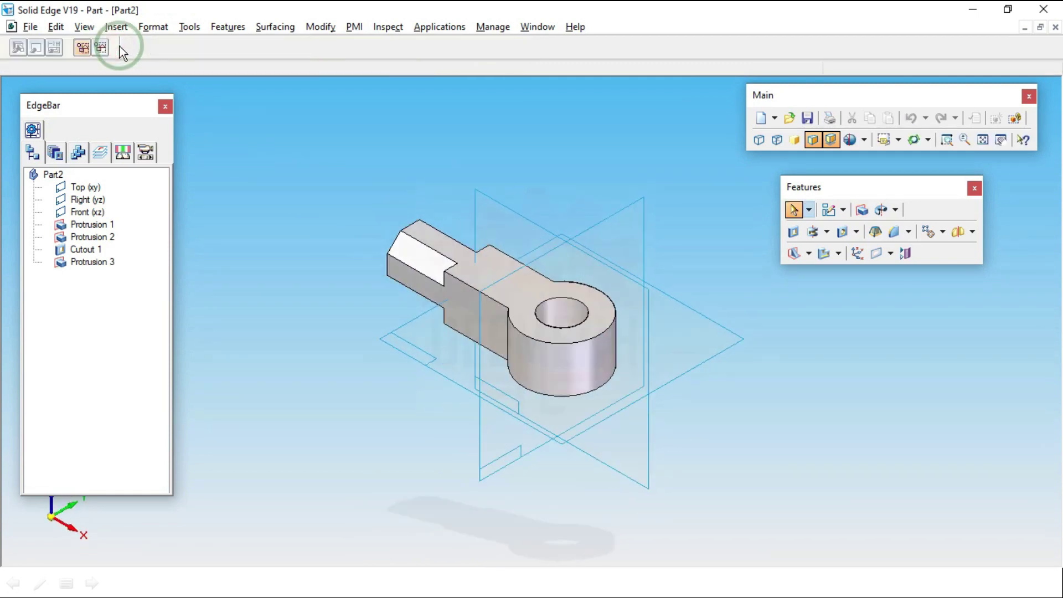
Sketch a dimensioned Ø25 circle at the origin on the octagon's end face
click(864, 209)
mouse_move(301, 212)
middle_down()
mouse_move(340, 290)
mouse_move(346, 346)
middle_up()
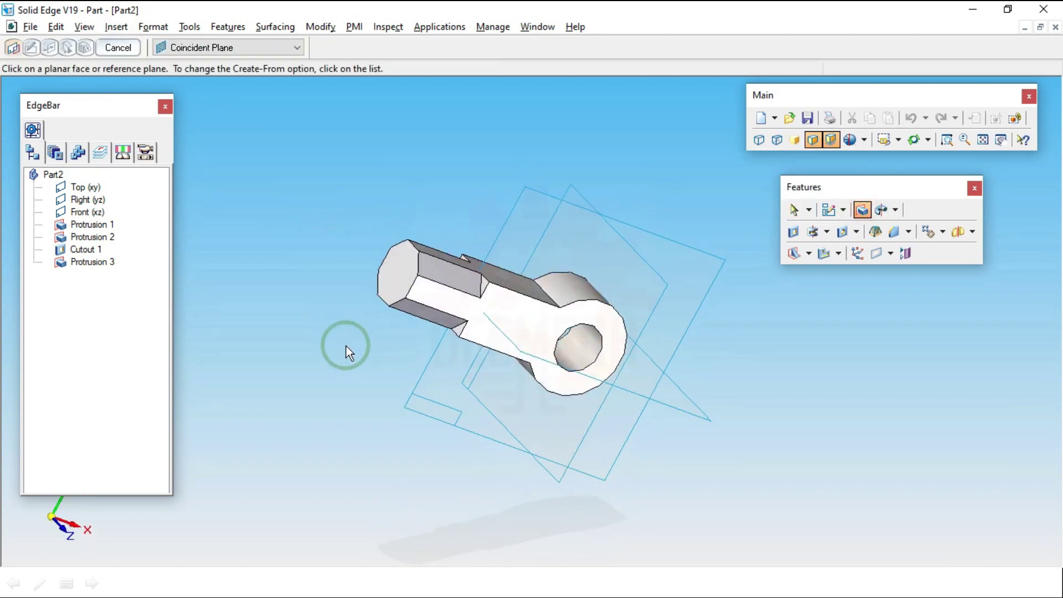
click(394, 261)
click(963, 140)
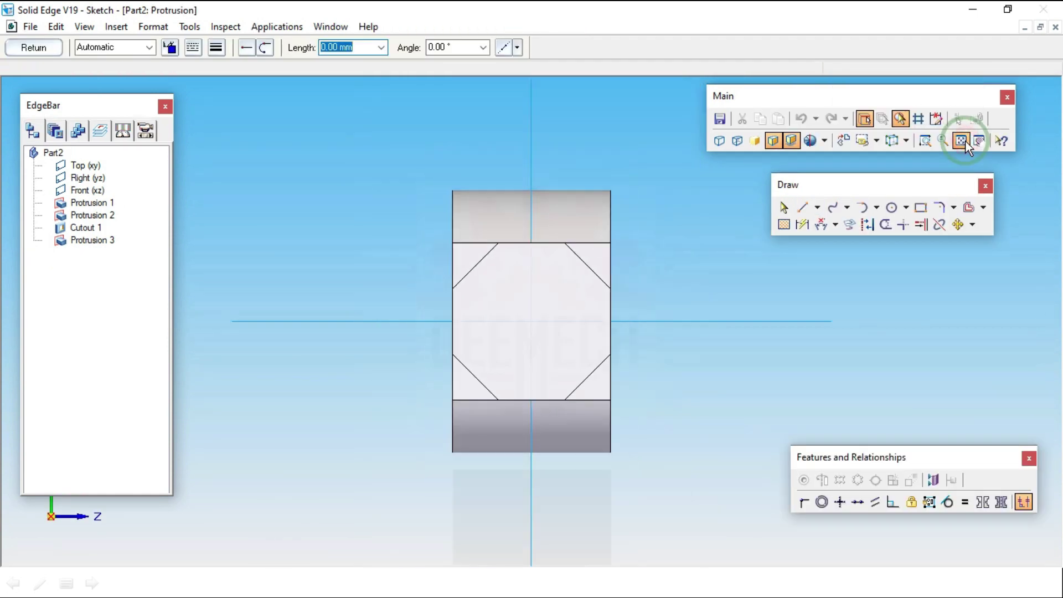
click(892, 209)
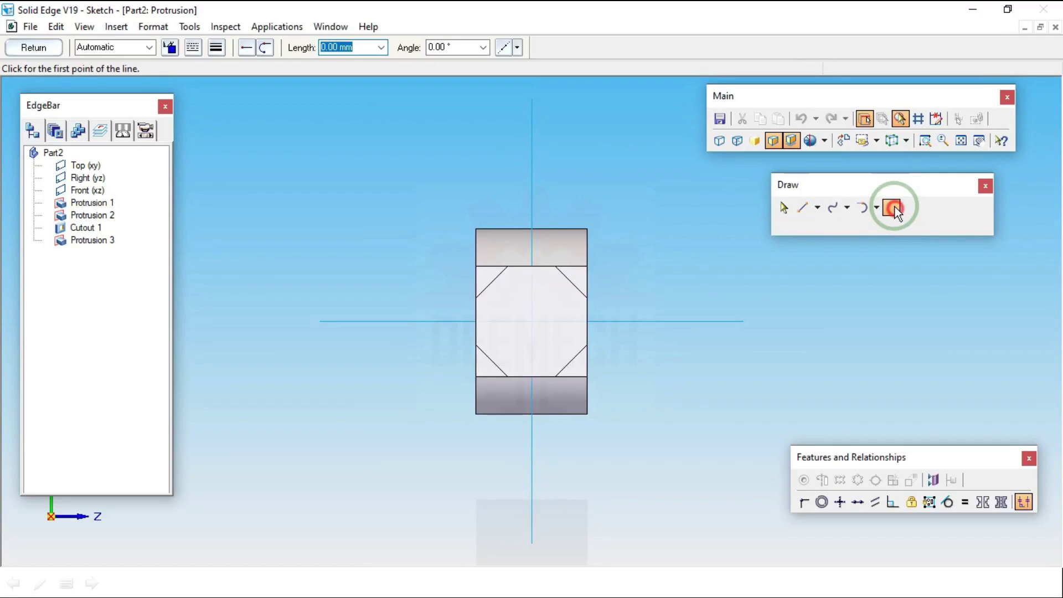
click(531, 321)
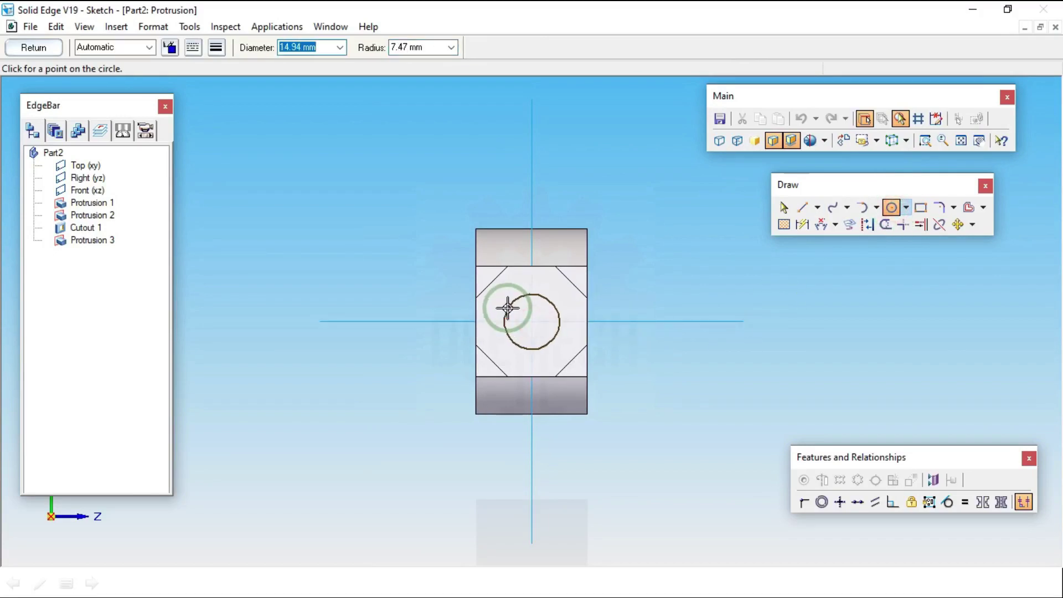
text(25)
key(Return)
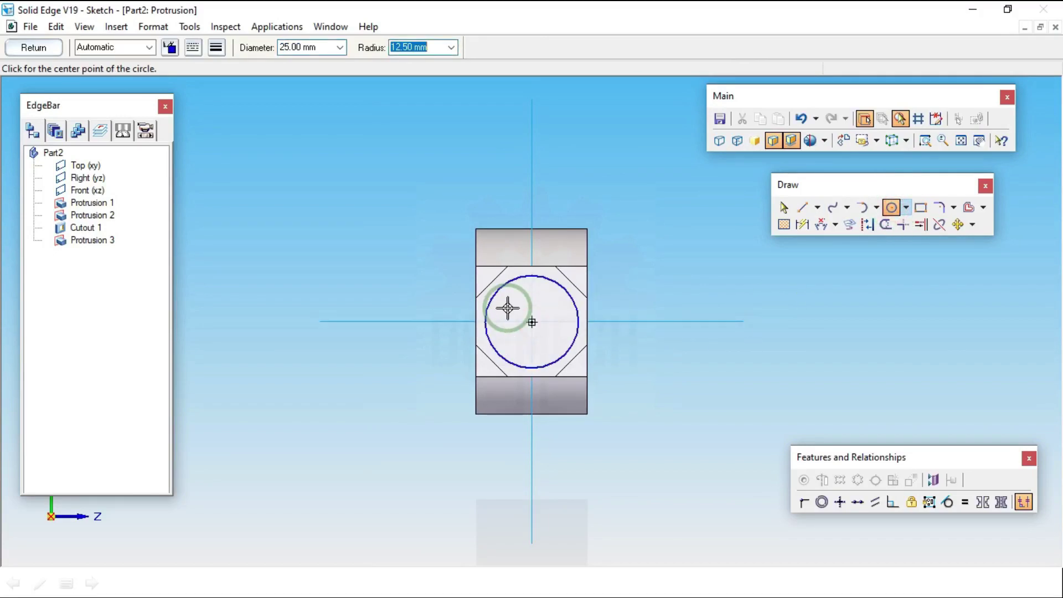
click(803, 225)
click(569, 303)
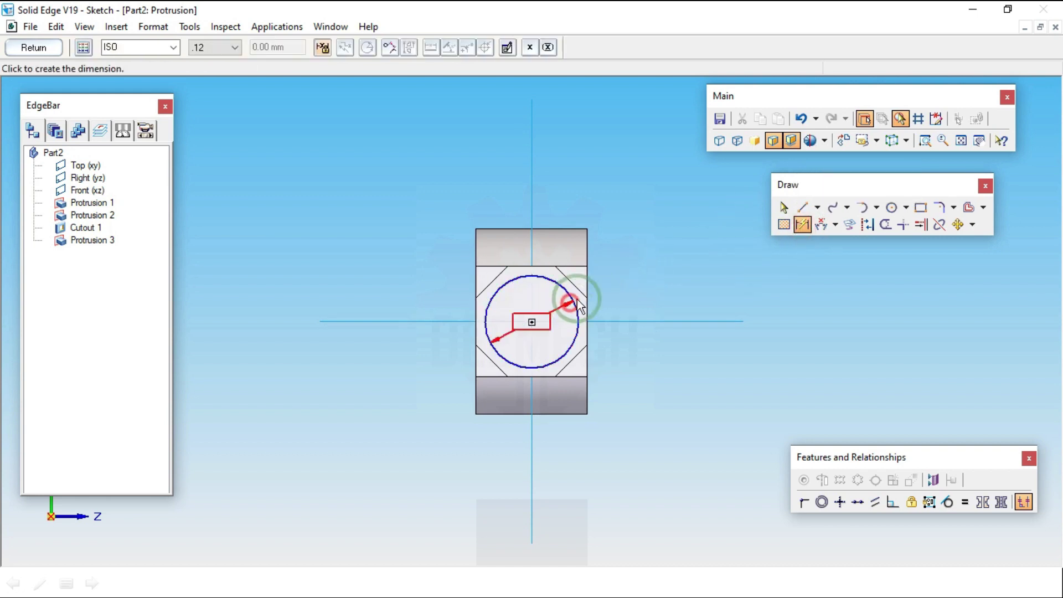
click(624, 280)
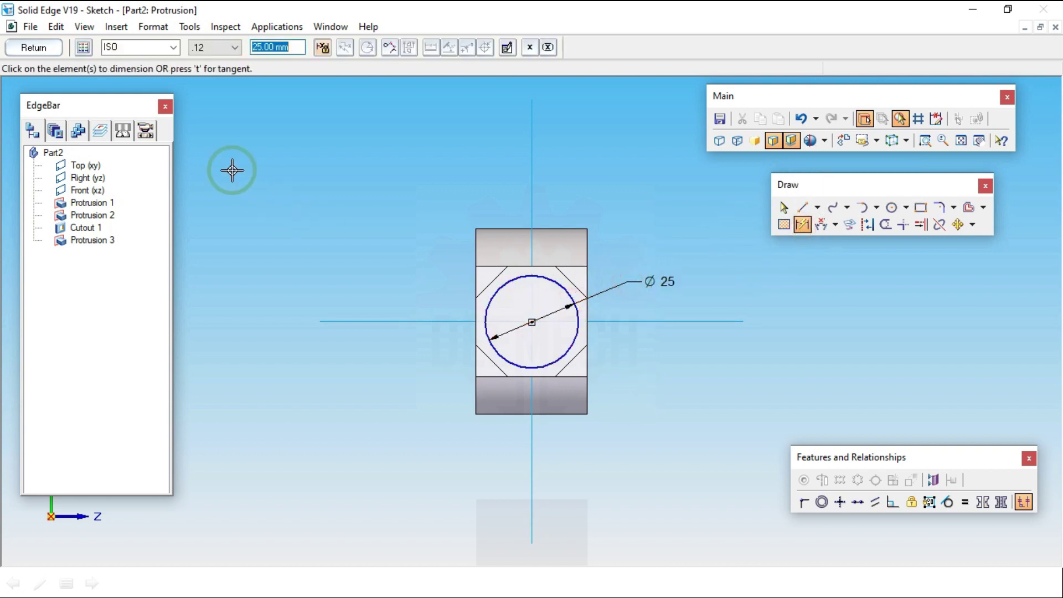
Extrude the Ø25 circle 30 mm outward as Protrusion 4
click(32, 48)
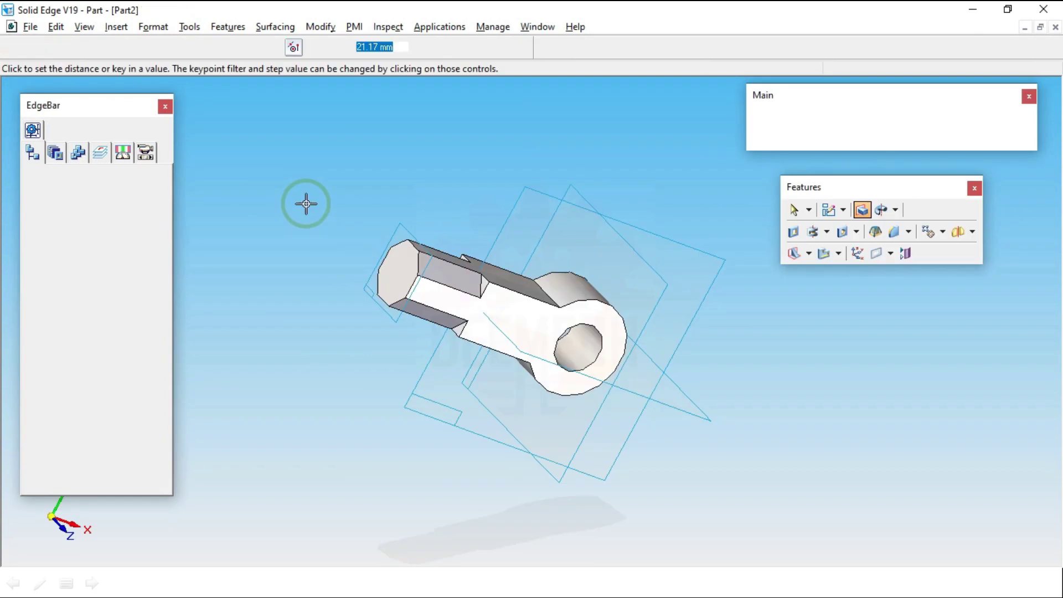
text(30)
key(Return)
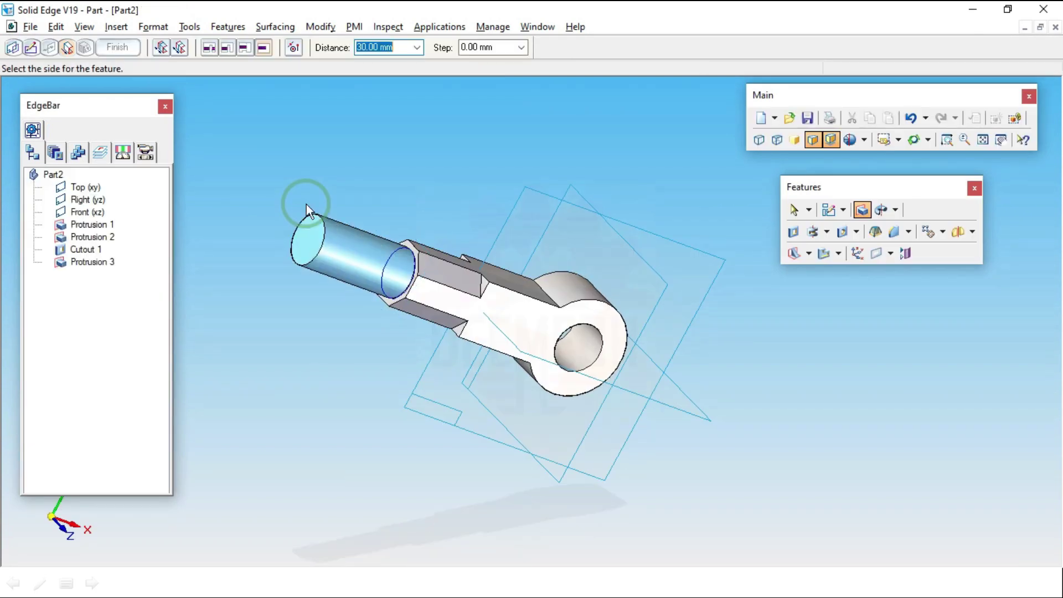
click(322, 198)
click(125, 47)
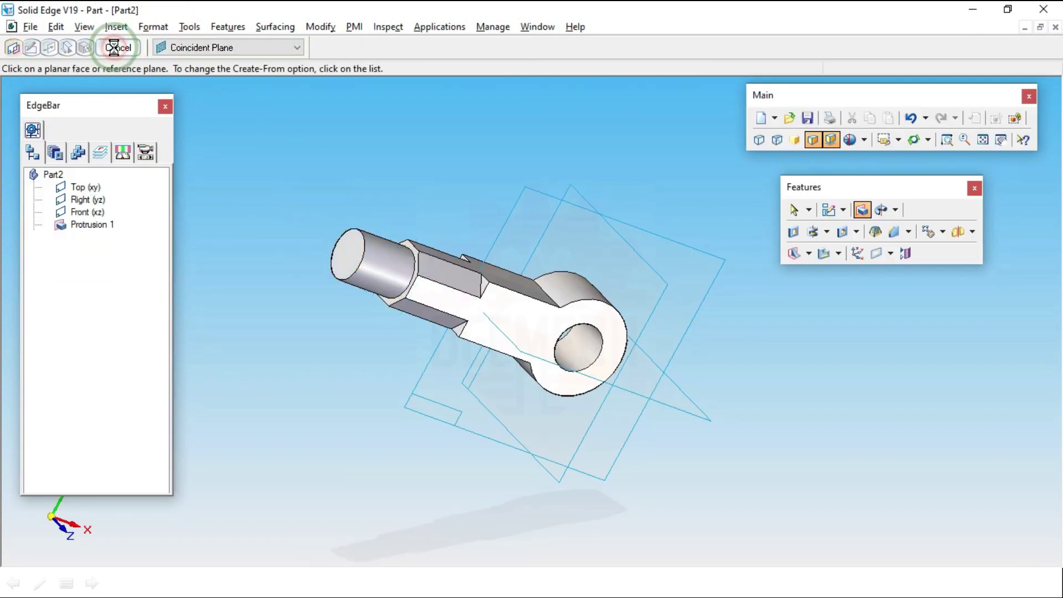
click(114, 48)
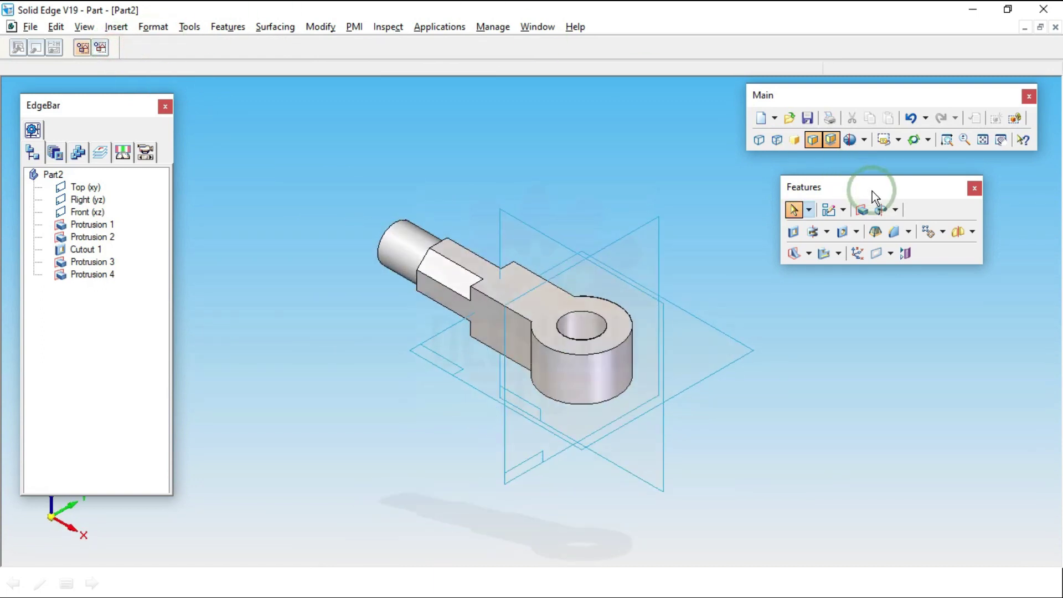
click(908, 231)
Complete Round 1 on the edge where the shank meets the eye
click(919, 251)
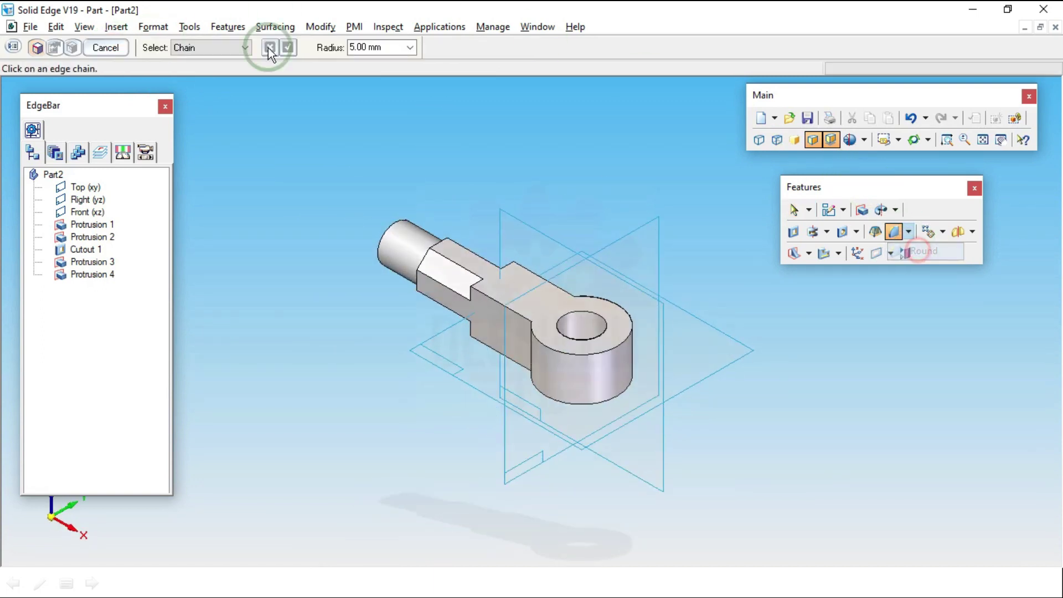
click(384, 48)
text(24)
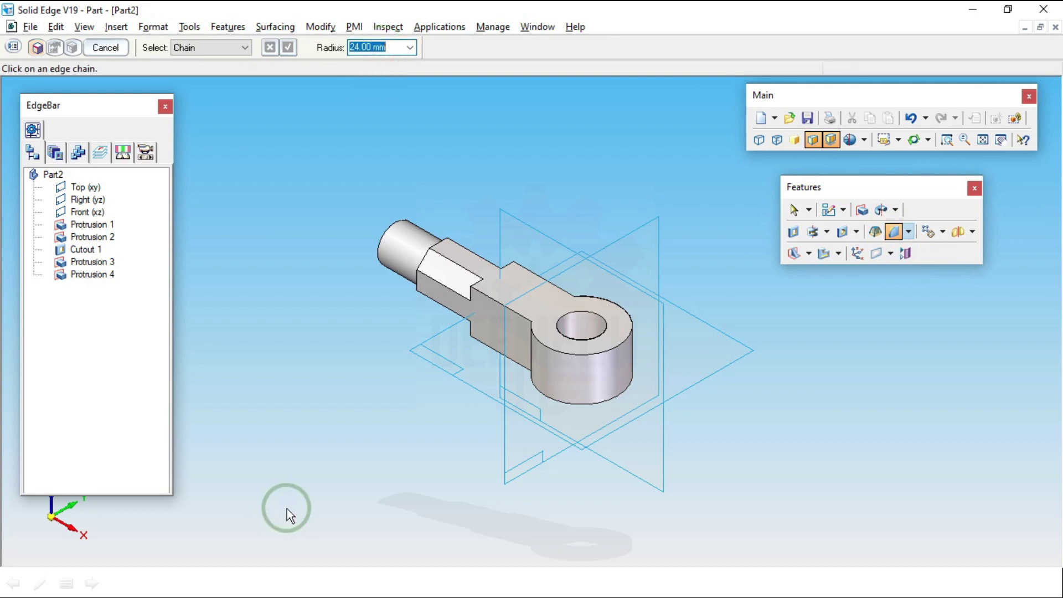
middle_drag(287, 509, 337, 497)
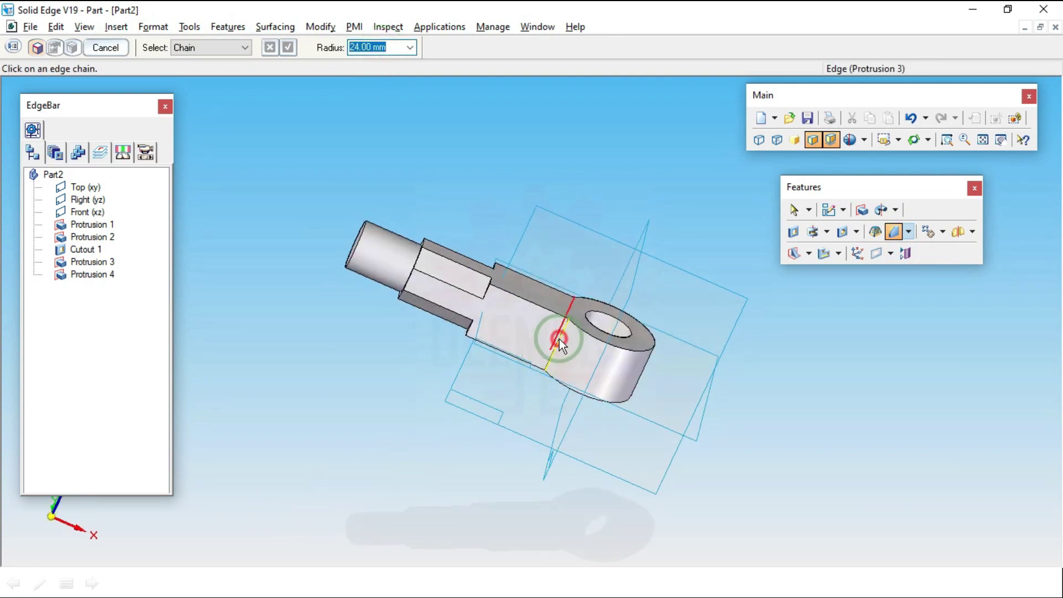
middle_drag(766, 382, 583, 346)
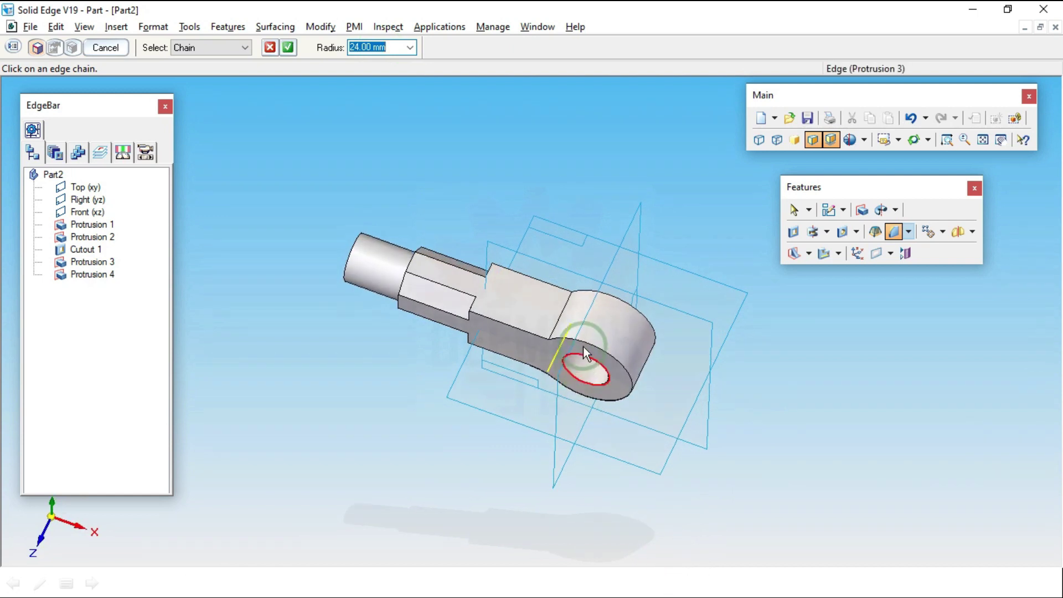
click(566, 315)
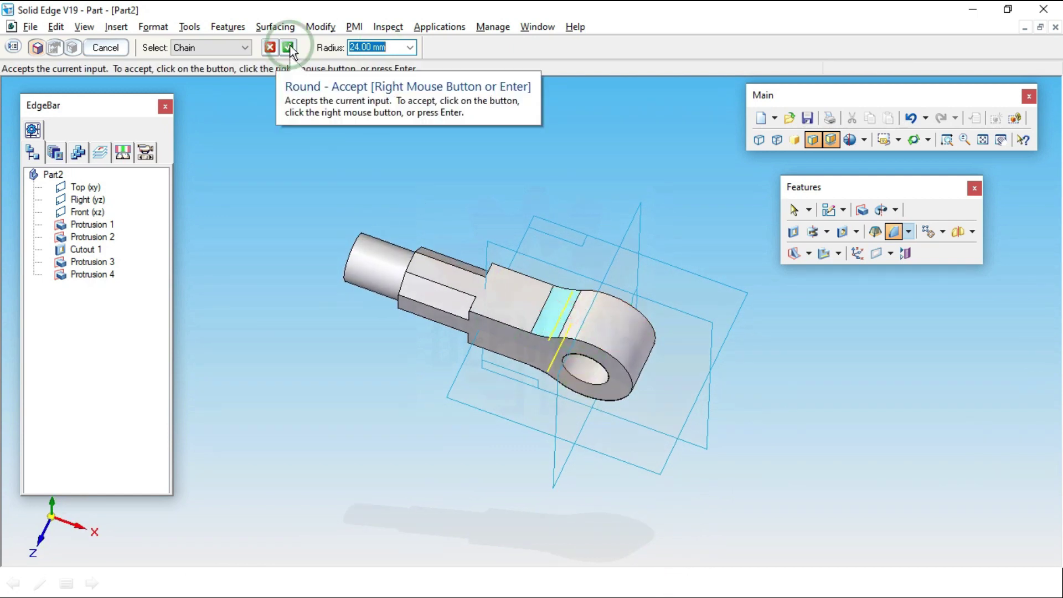
click(288, 47)
click(129, 48)
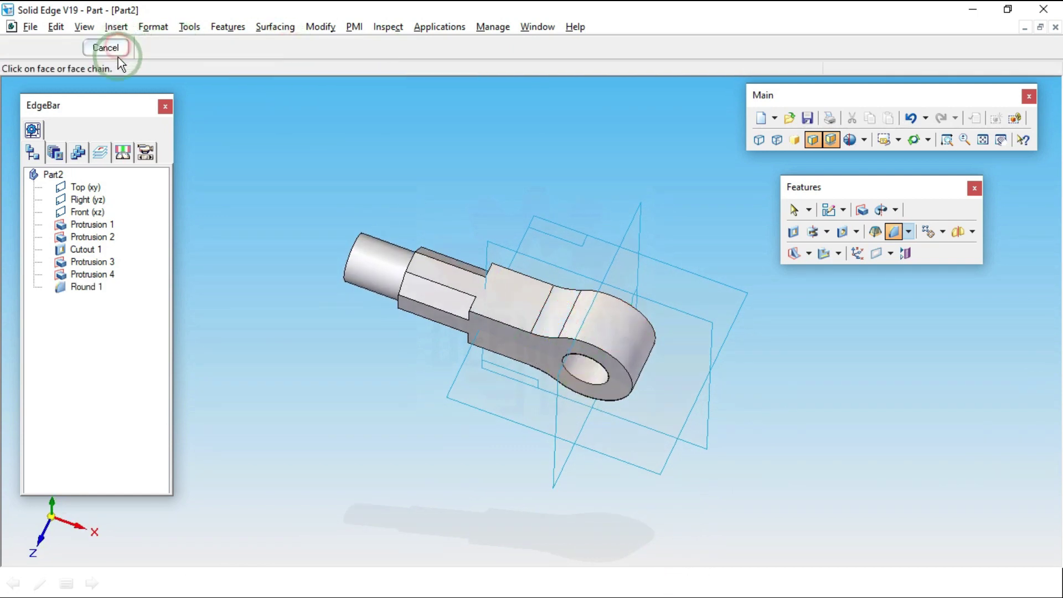
click(114, 51)
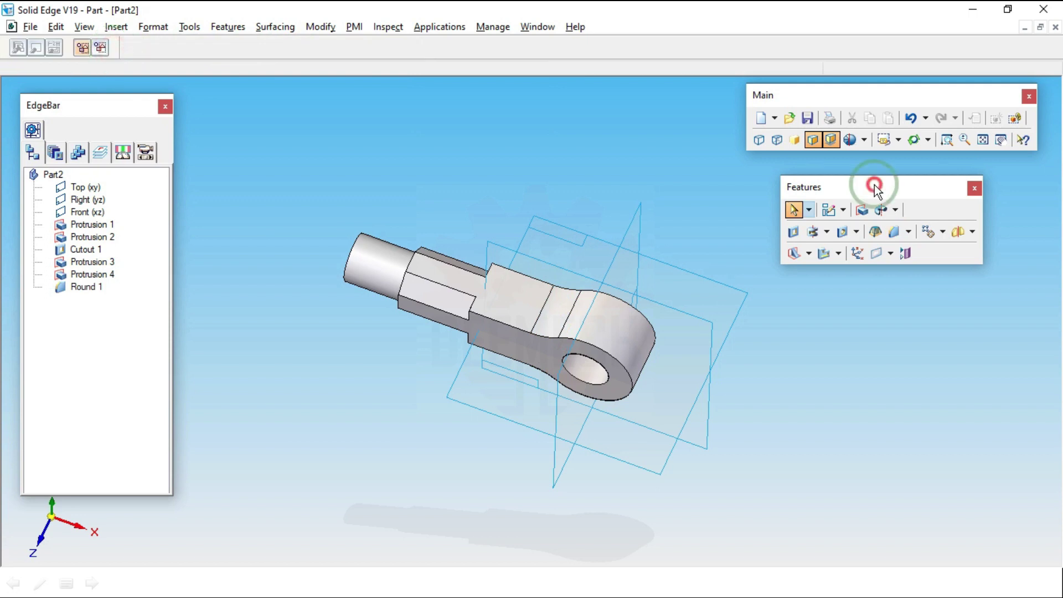
Start a second round with a 6 mm radius, turning the part side-on
click(908, 232)
click(900, 267)
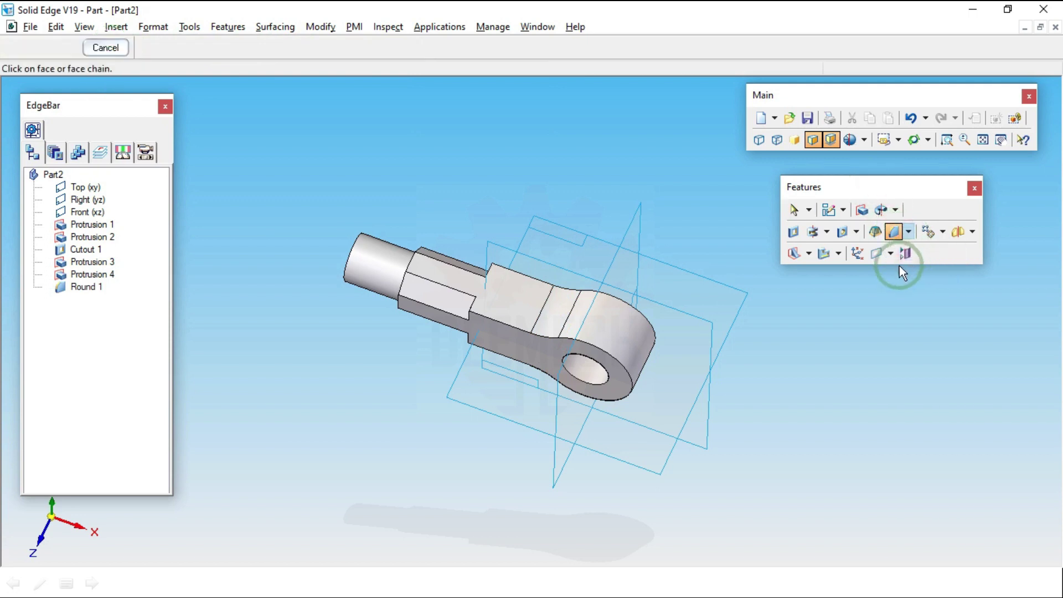
click(389, 48)
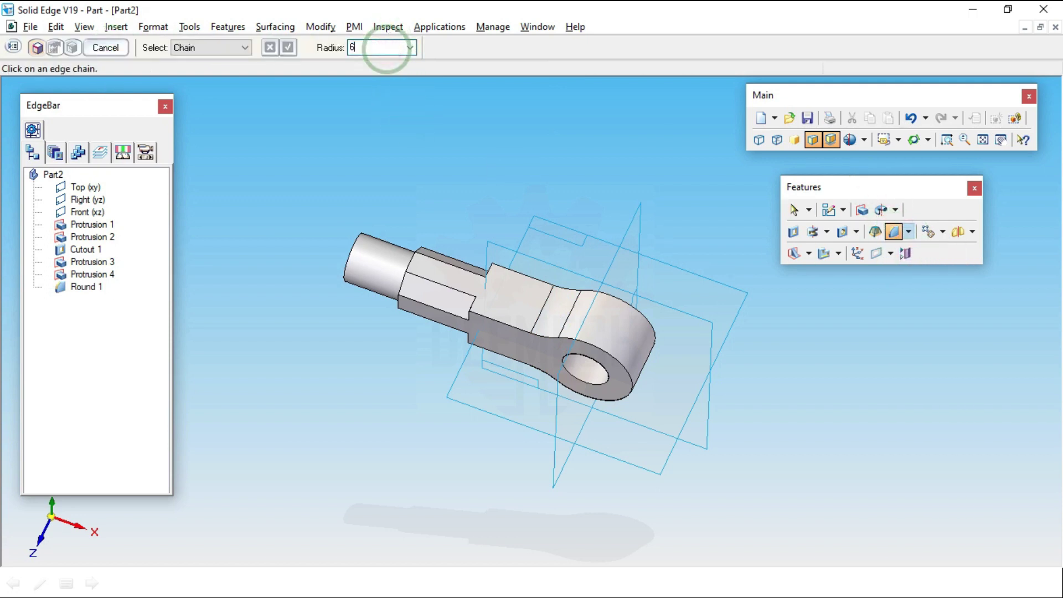
key(Return)
middle_drag(469, 185, 562, 201)
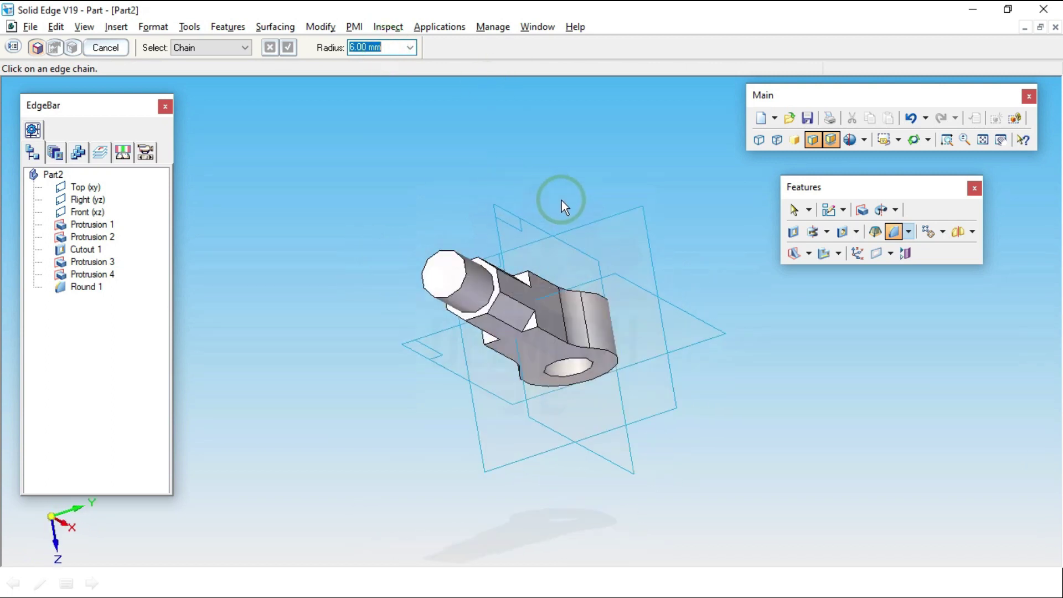
scroll(532, 214, up, 2)
scroll(517, 264, up, 2)
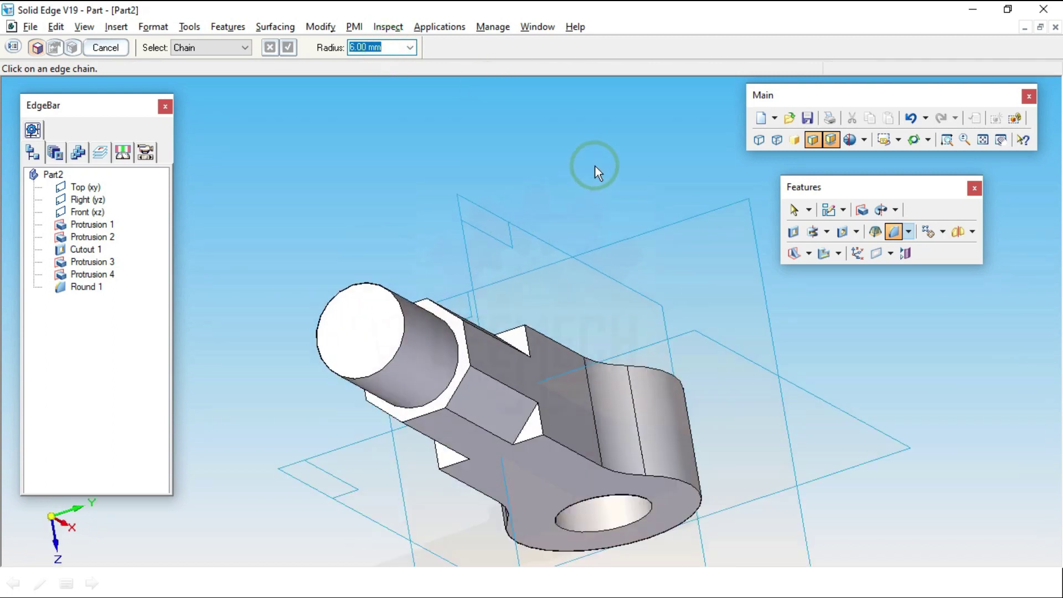
middle_drag(596, 166, 492, 371)
Round the three notch edges to finish Round 2
click(497, 378)
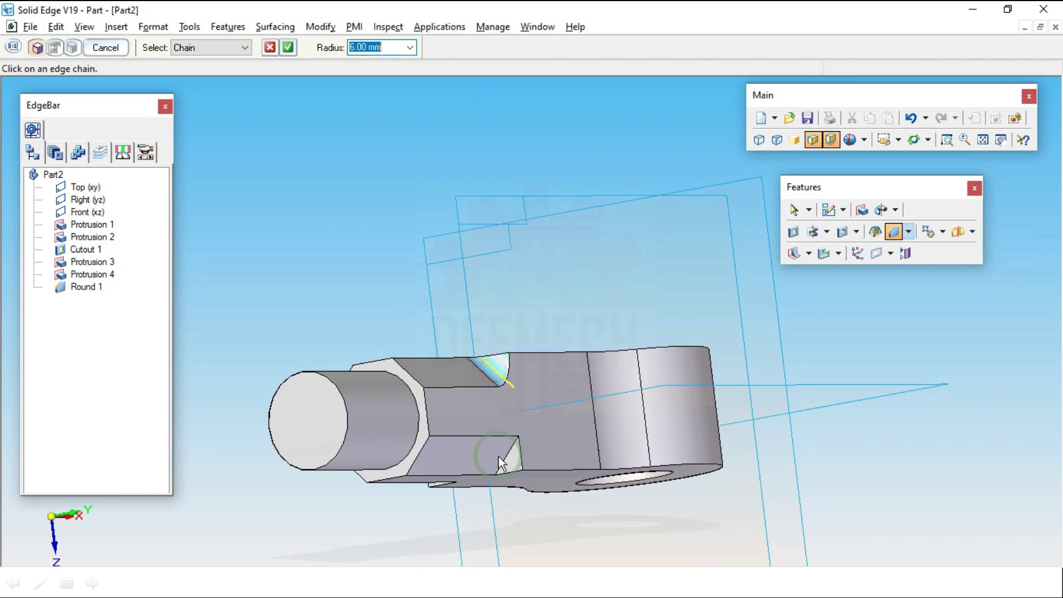
click(507, 460)
mouse_move(507, 462)
middle_down()
mouse_move(415, 490)
mouse_move(382, 360)
middle_up()
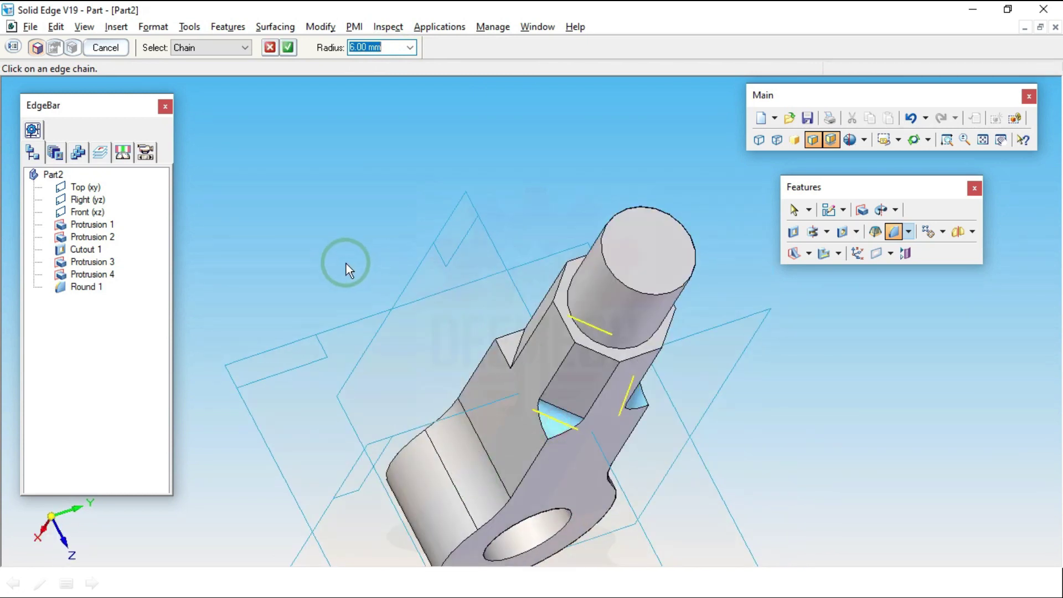
middle_drag(347, 263, 507, 371)
click(543, 392)
click(288, 48)
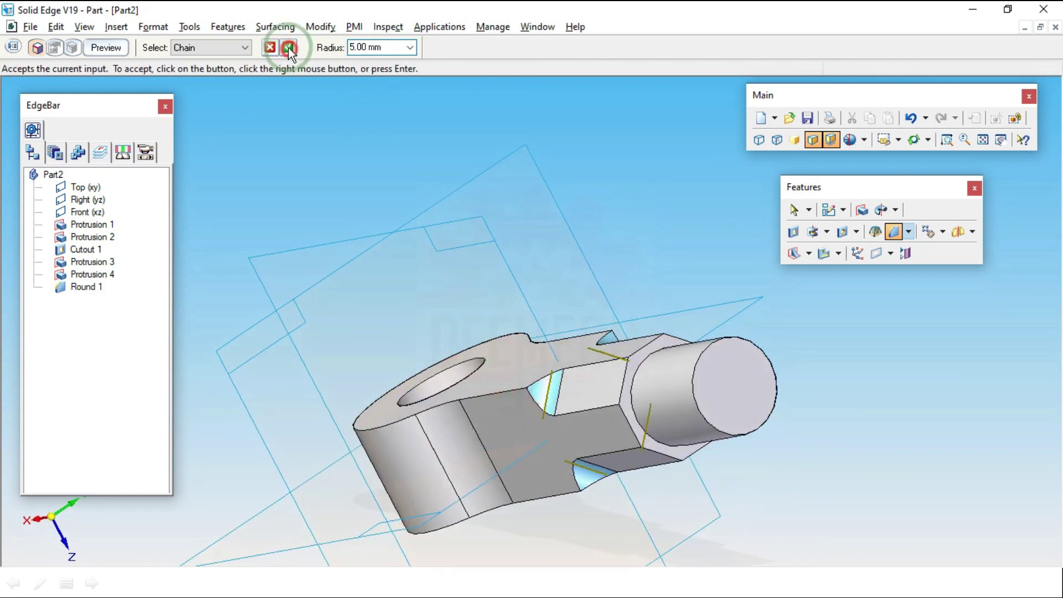
click(106, 49)
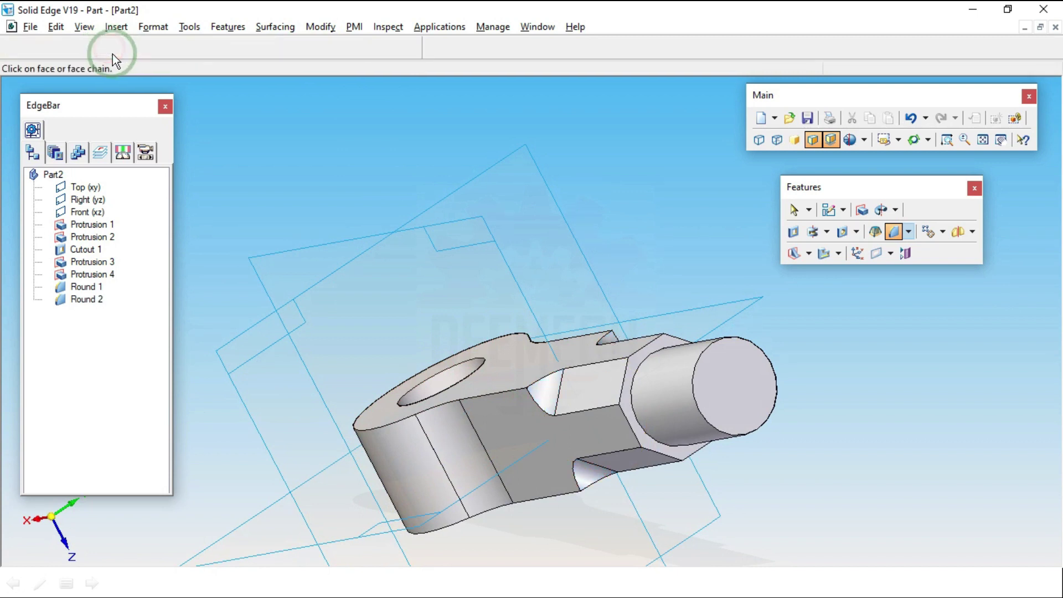
click(107, 48)
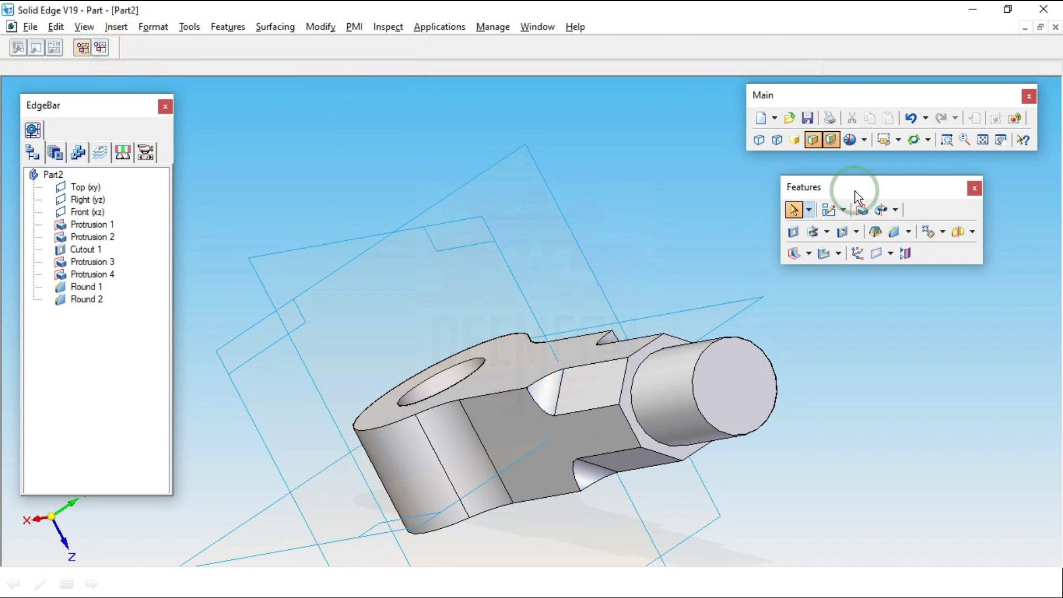
Add Round 3, a 3 mm fillet on the hexagon–shaft circular edge
drag(855, 192, 860, 186)
click(908, 232)
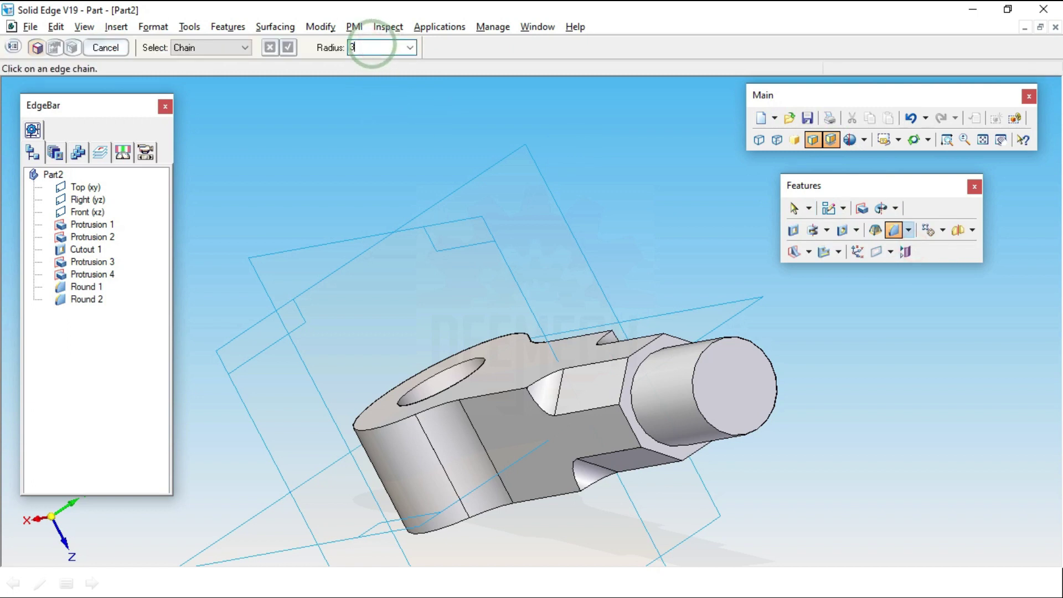
click(642, 372)
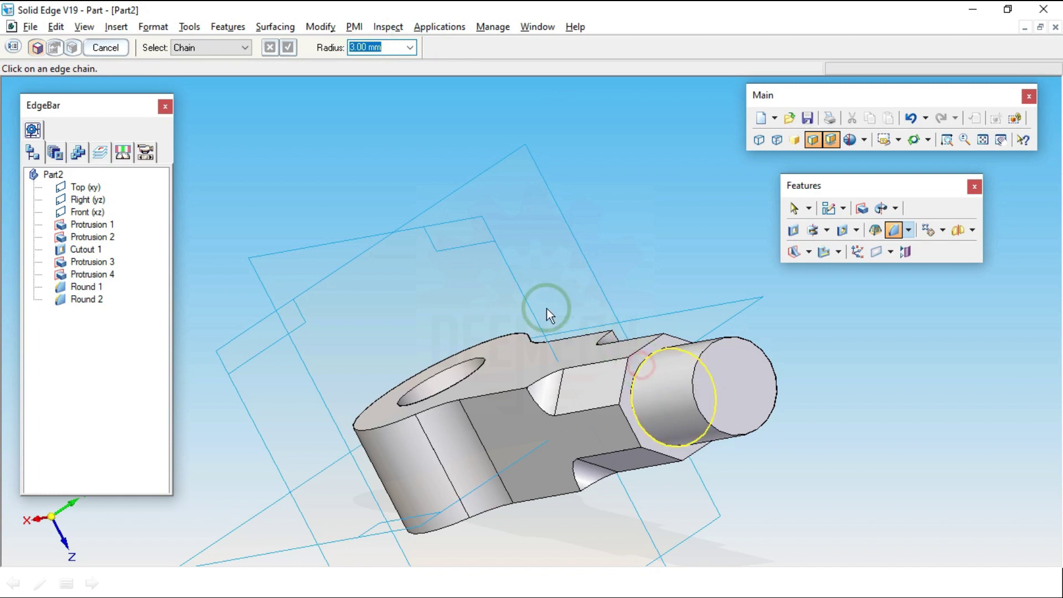
click(287, 48)
click(105, 52)
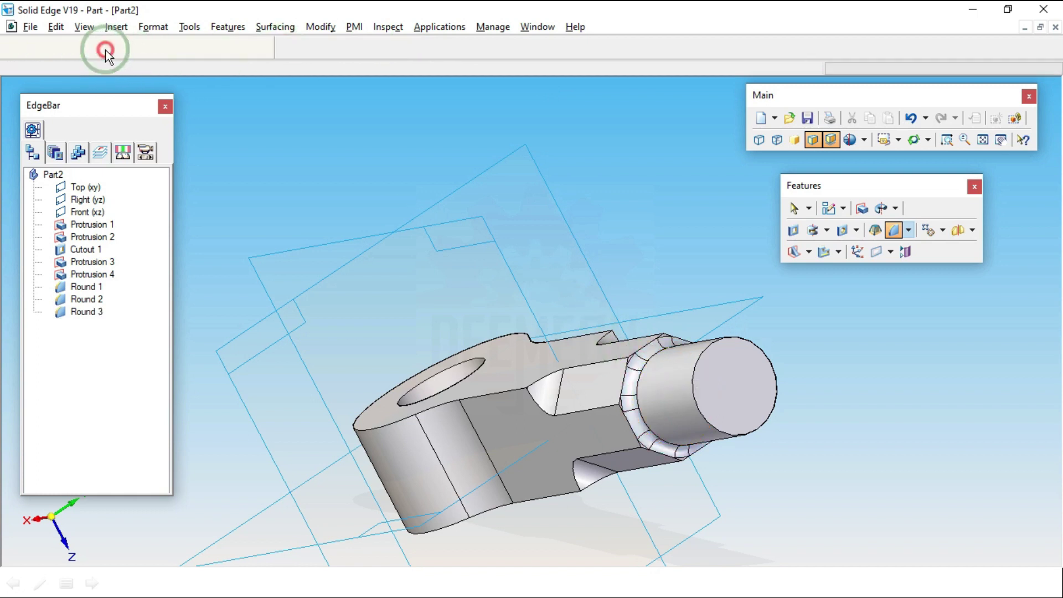
click(292, 181)
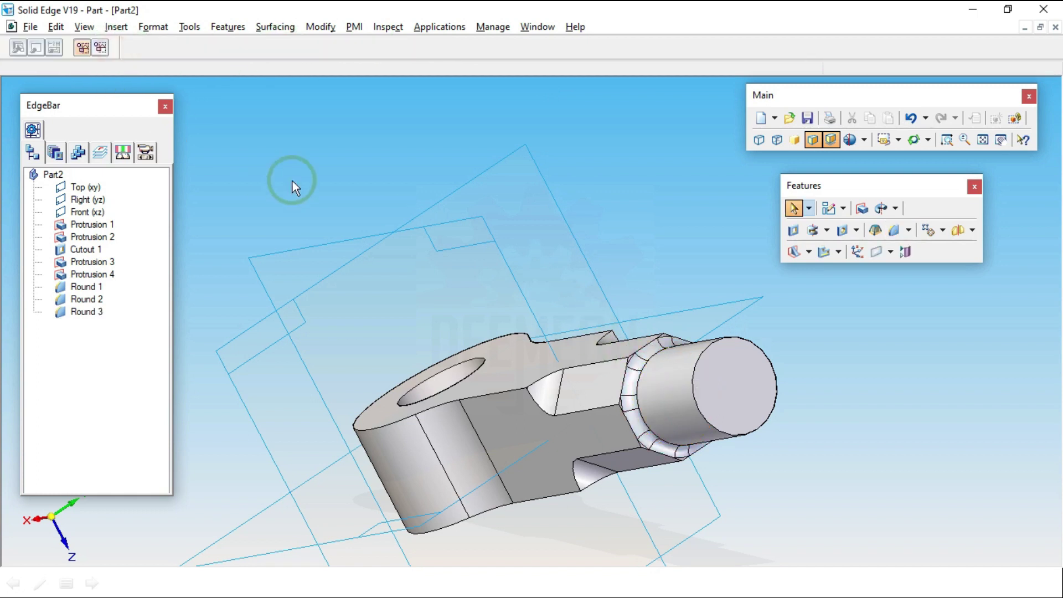
Assign Fe 410W material to the part from the Material Table
key(ctrl+i)
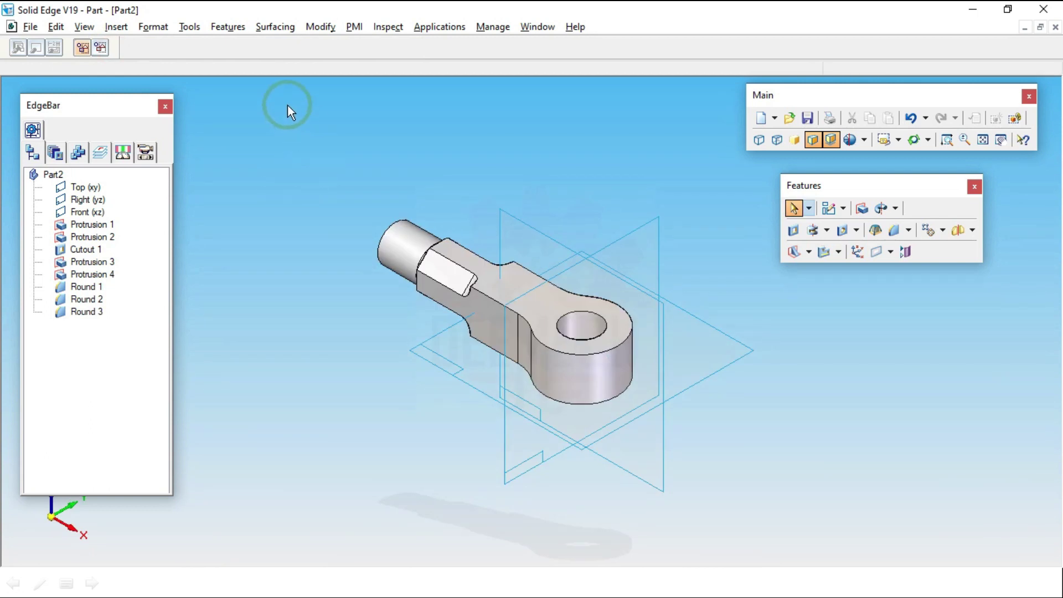
click(190, 32)
click(227, 211)
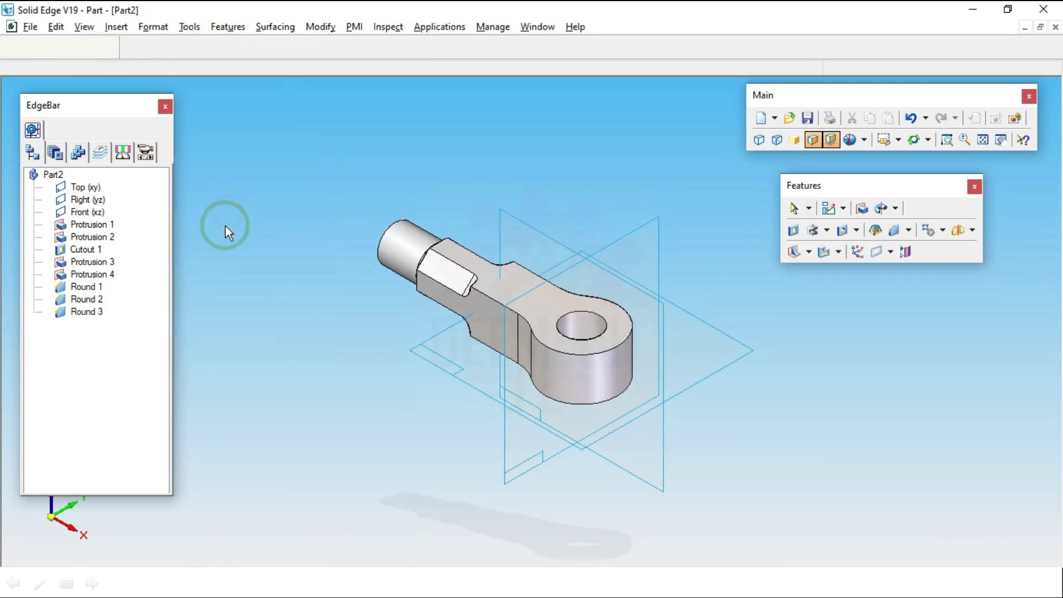
click(450, 123)
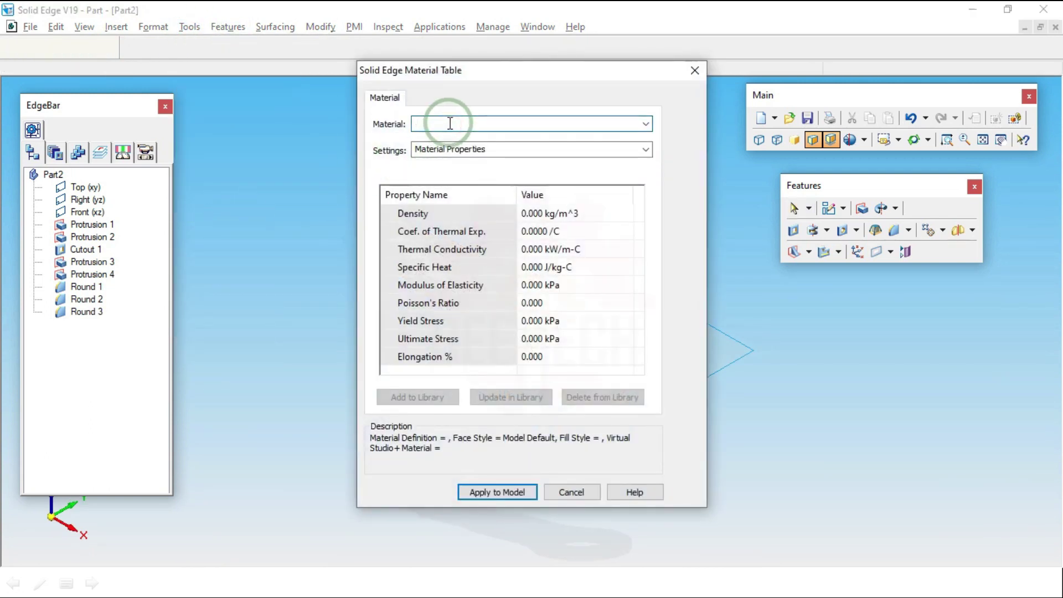
text(Fe 41)
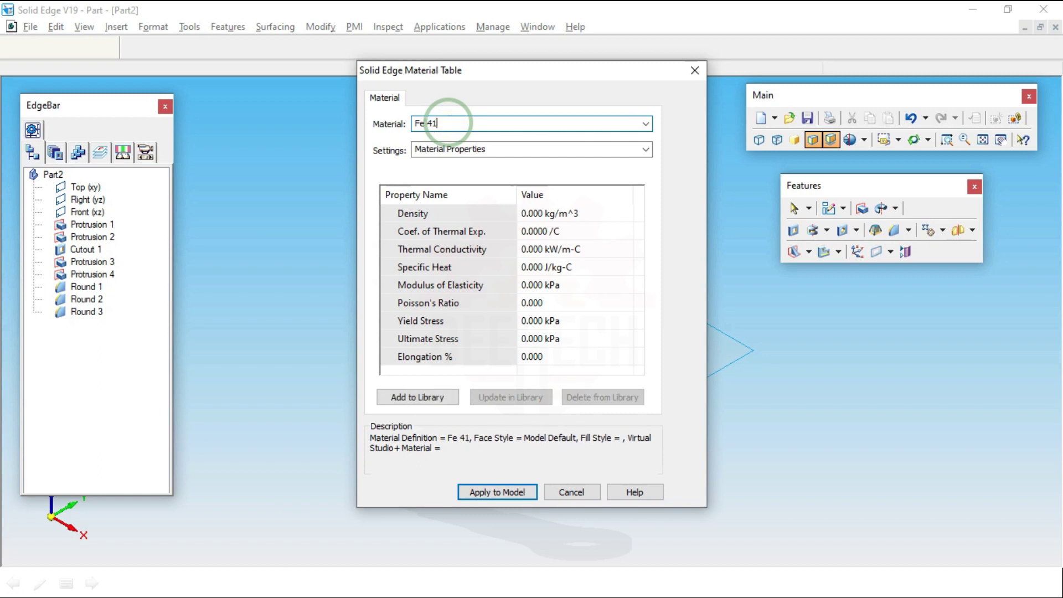
text(W)
click(554, 490)
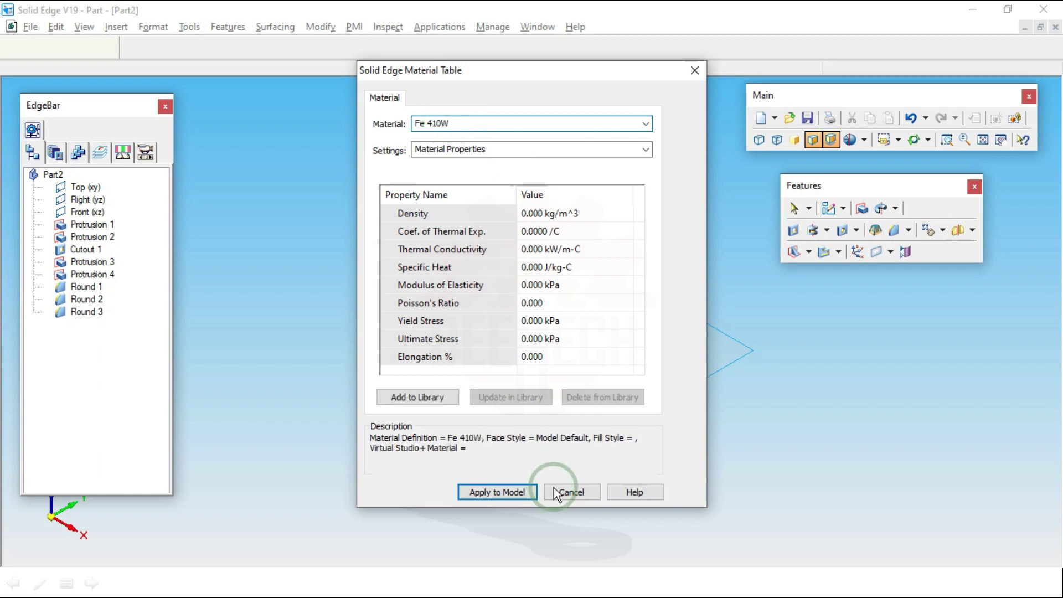
click(521, 491)
Paint the whole part with the Yellow style using Part Painter
click(154, 26)
click(171, 68)
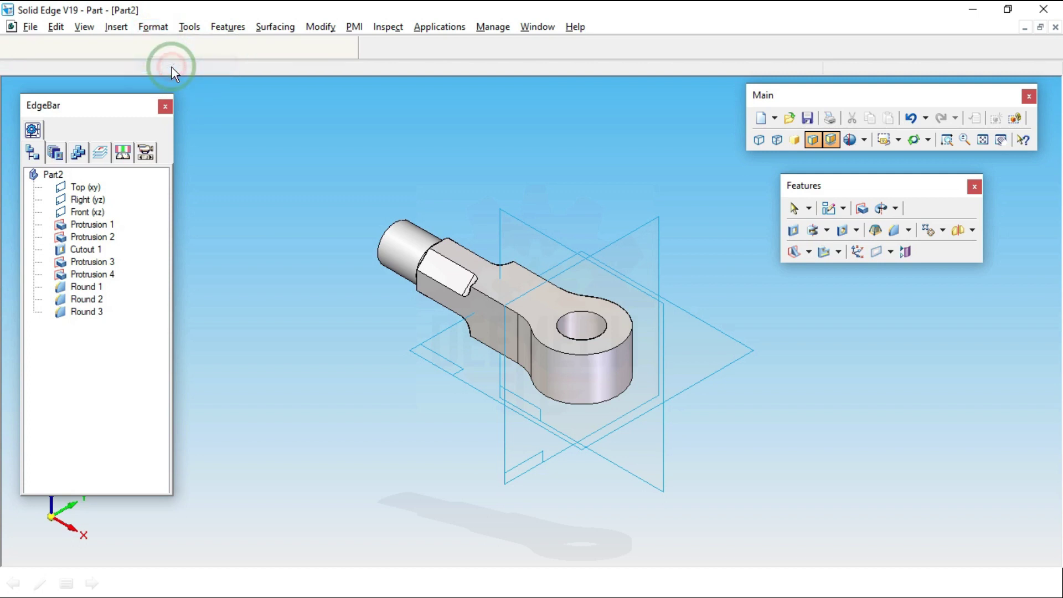
click(133, 47)
scroll(62, 321, down, 1)
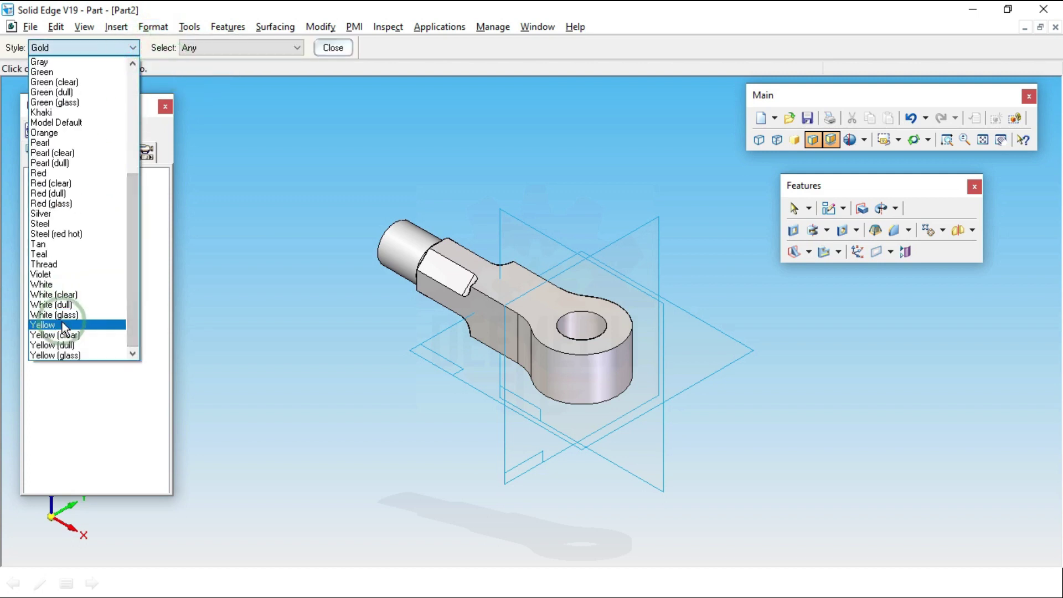
click(62, 321)
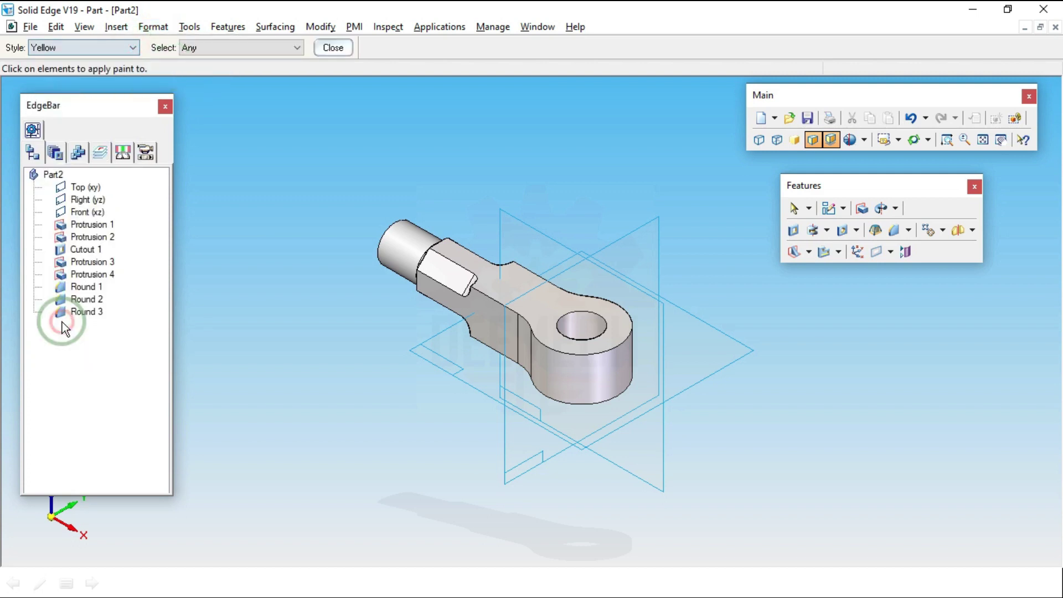
click(441, 255)
click(30, 26)
Copy the document title EYE from the summary properties while saving
click(62, 118)
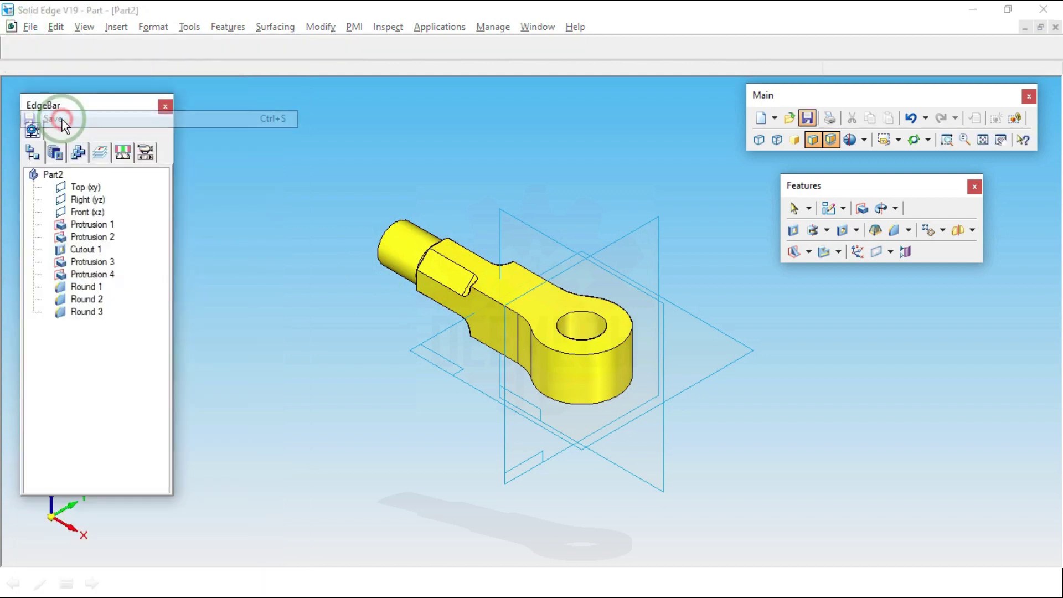
drag(82, 19, 277, 151)
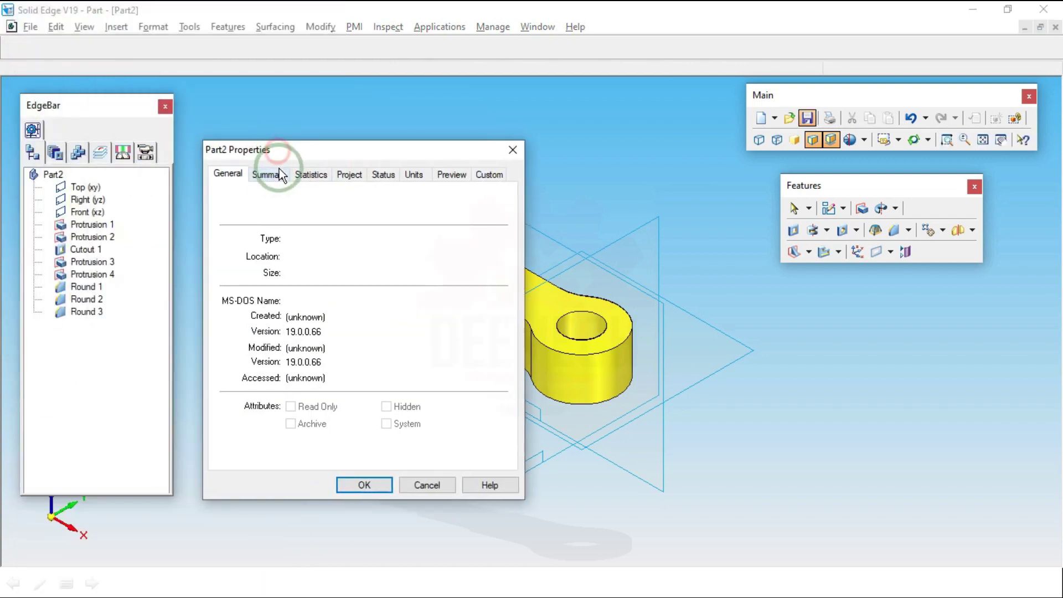
click(274, 174)
click(294, 204)
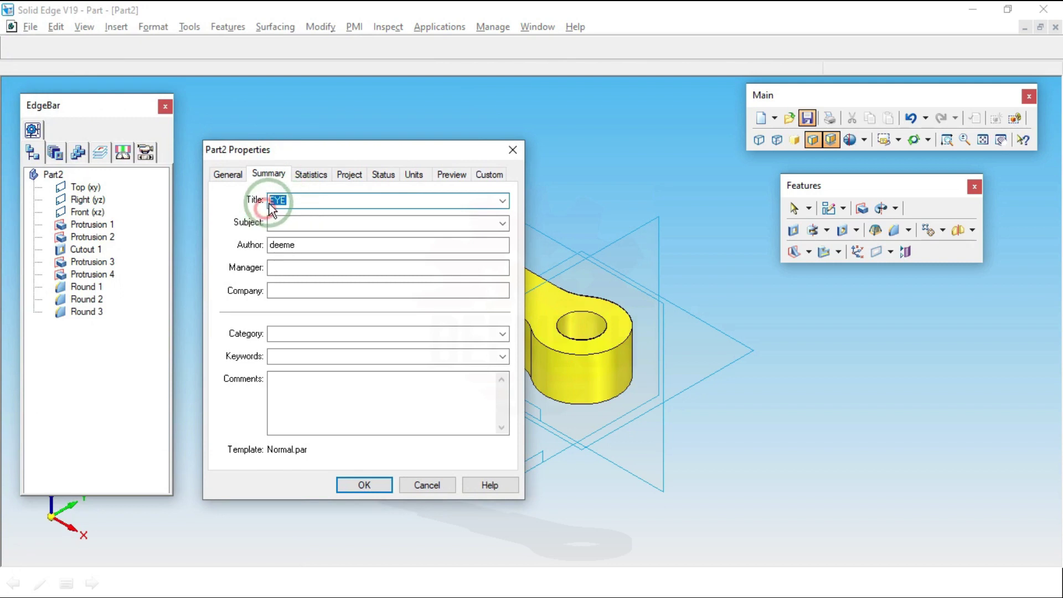
right_click(271, 202)
click(143, 250)
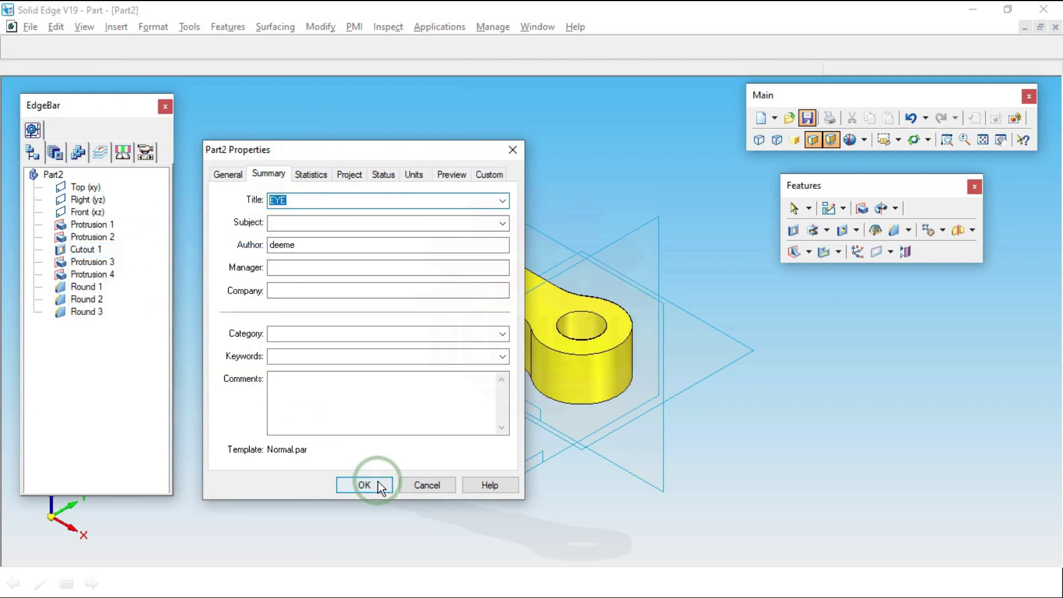
click(376, 483)
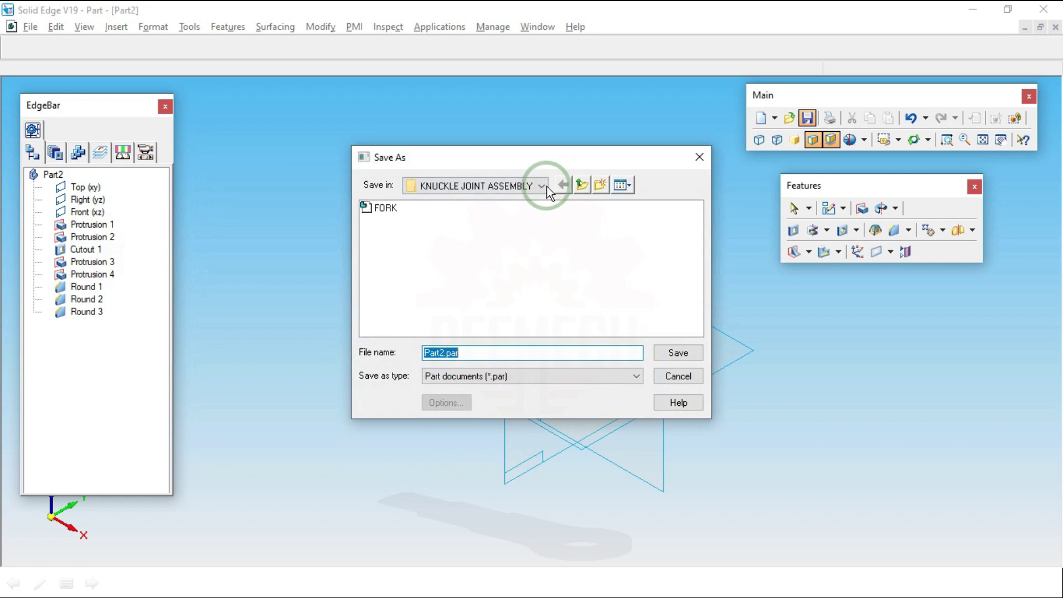
Save the part as EYE.par in the Desktop KNUCKLE JOINT ASSEMBLY folder and close it
click(547, 186)
click(483, 223)
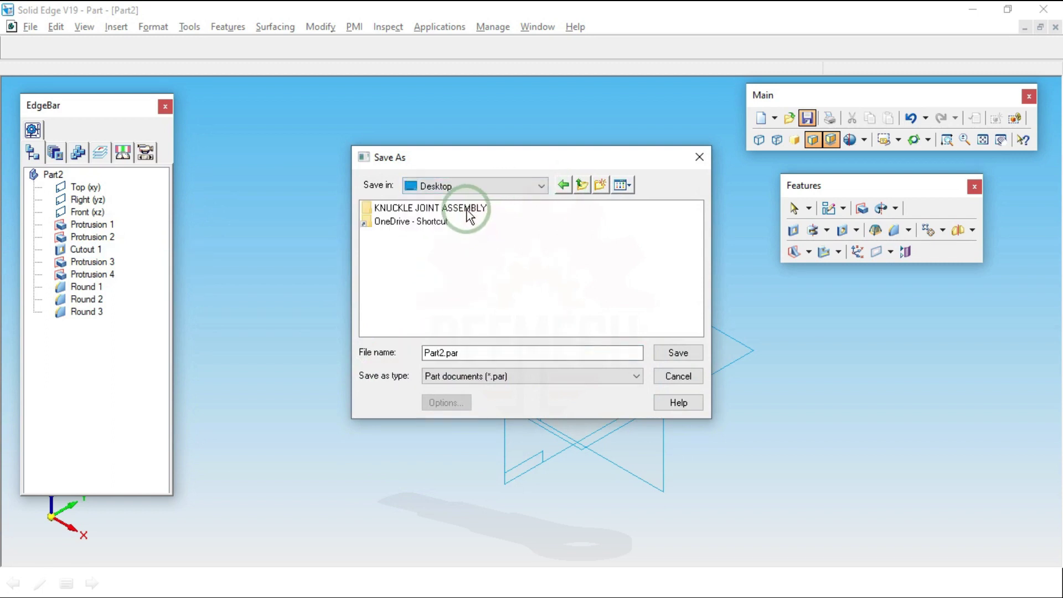
click(671, 354)
drag(477, 352, 419, 353)
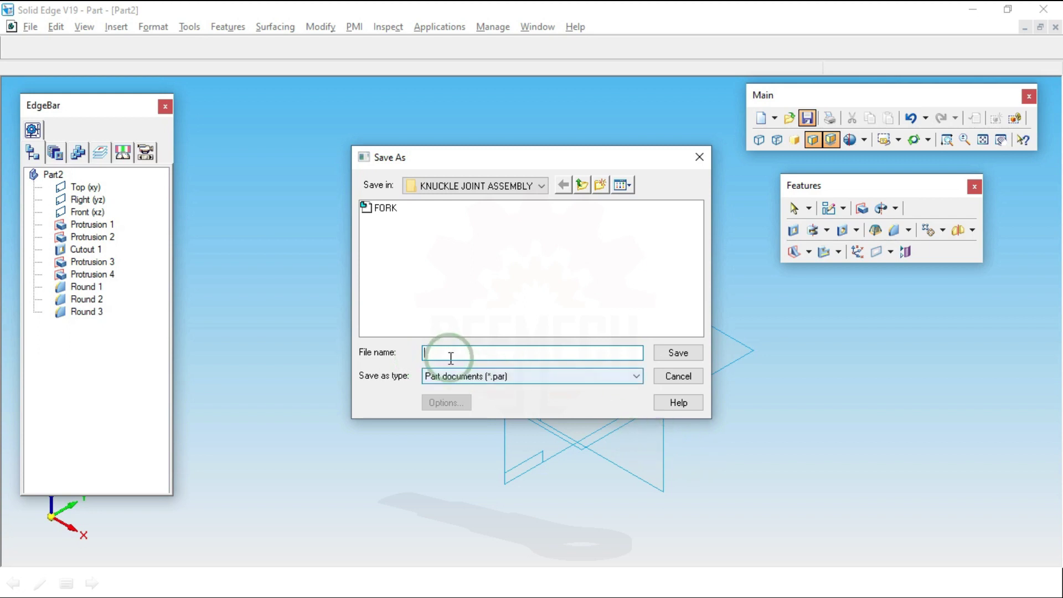
right_click(443, 354)
click(299, 421)
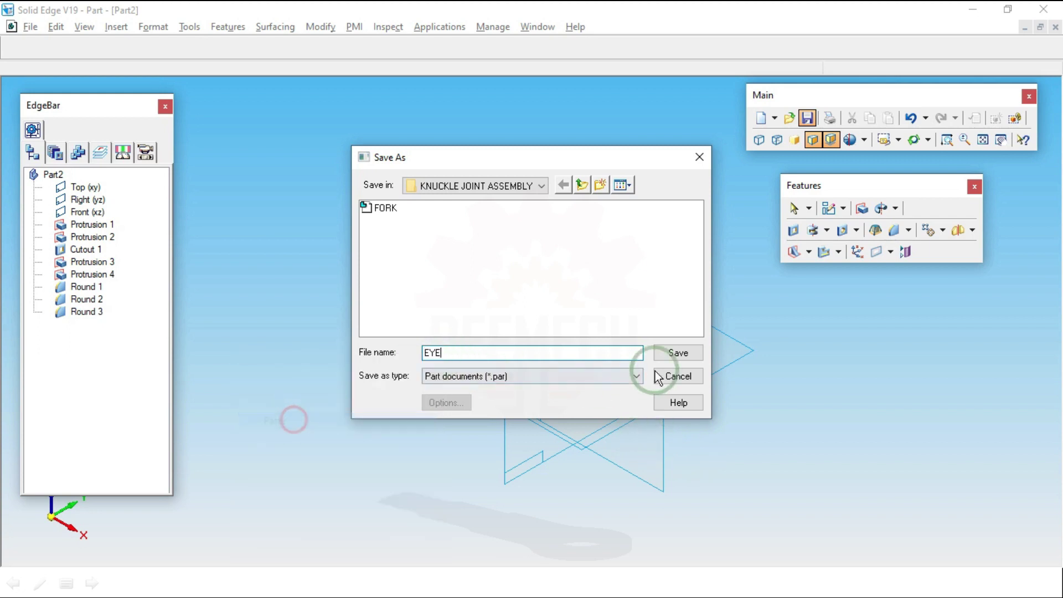
click(685, 355)
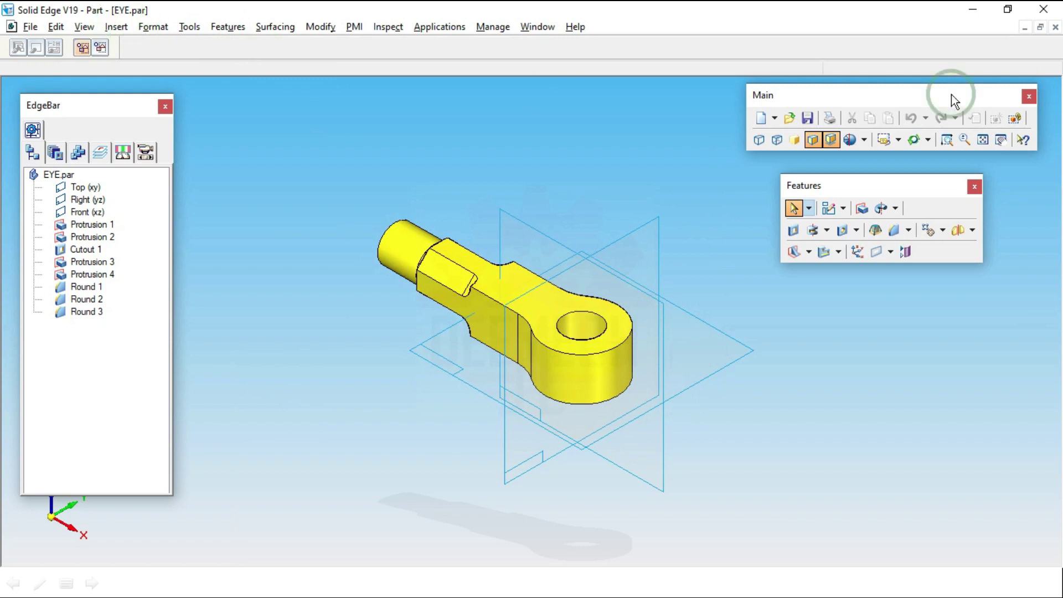
click(1056, 28)
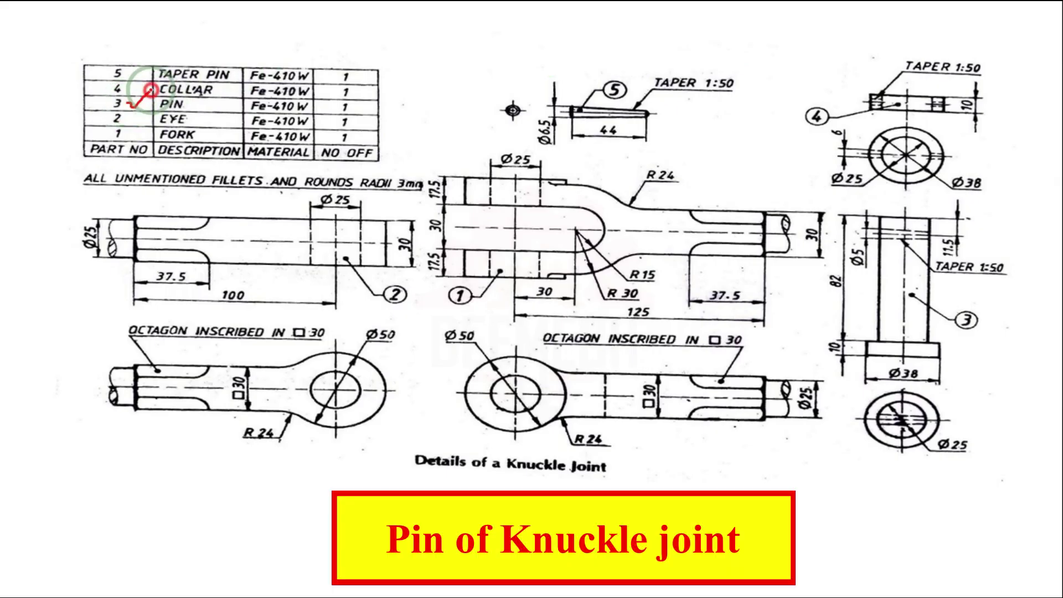
Tick the PIN parts-list row, taper note, and pin dimensions Ø38, Ø25, 10 and 82 in red
drag(150, 90, 209, 100)
drag(308, 108, 326, 102)
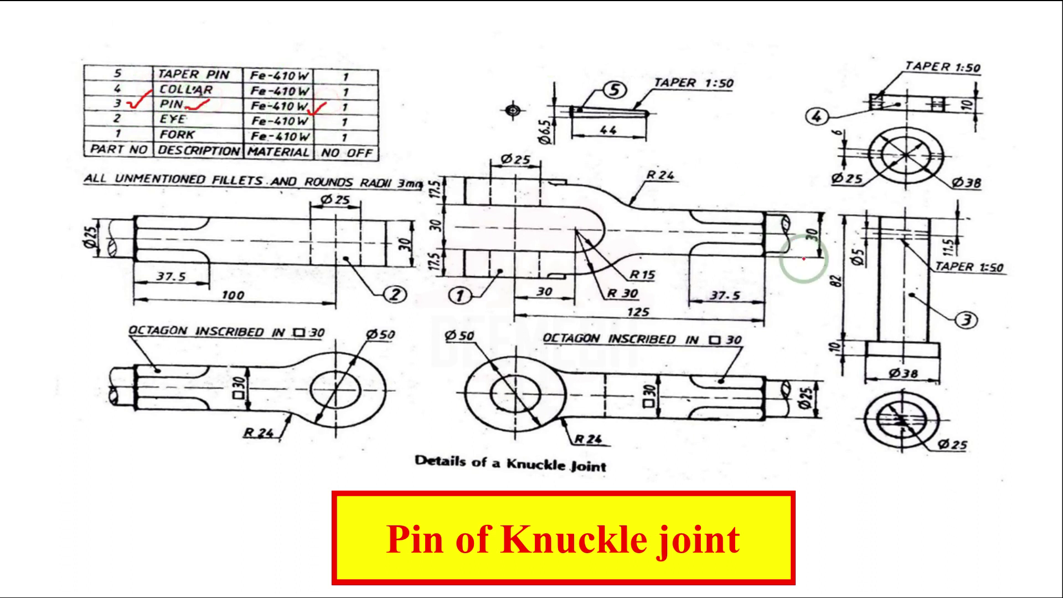
drag(980, 347, 1025, 331)
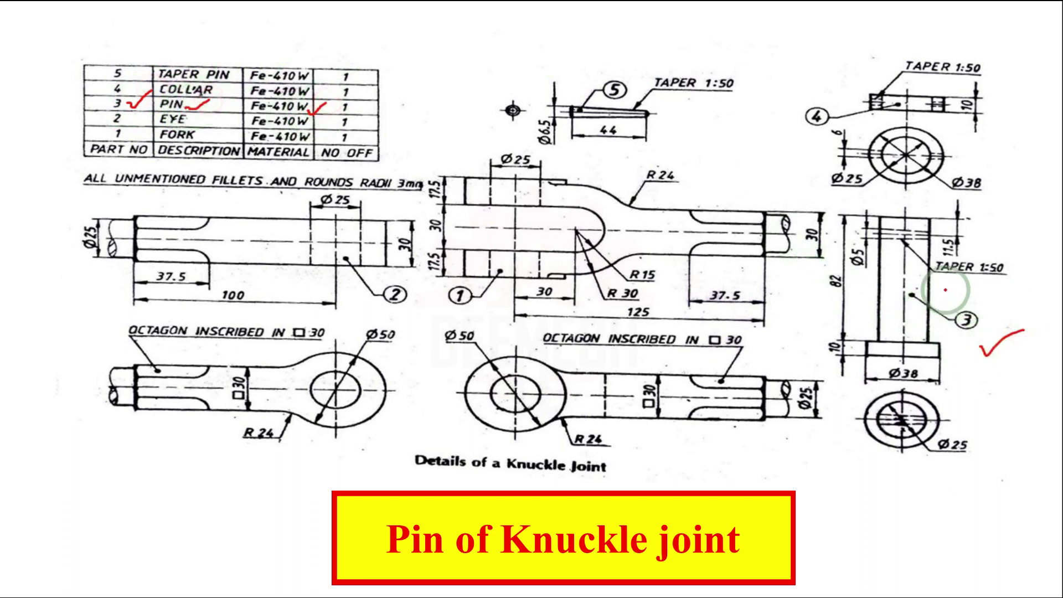
drag(946, 289, 968, 280)
drag(967, 427, 991, 418)
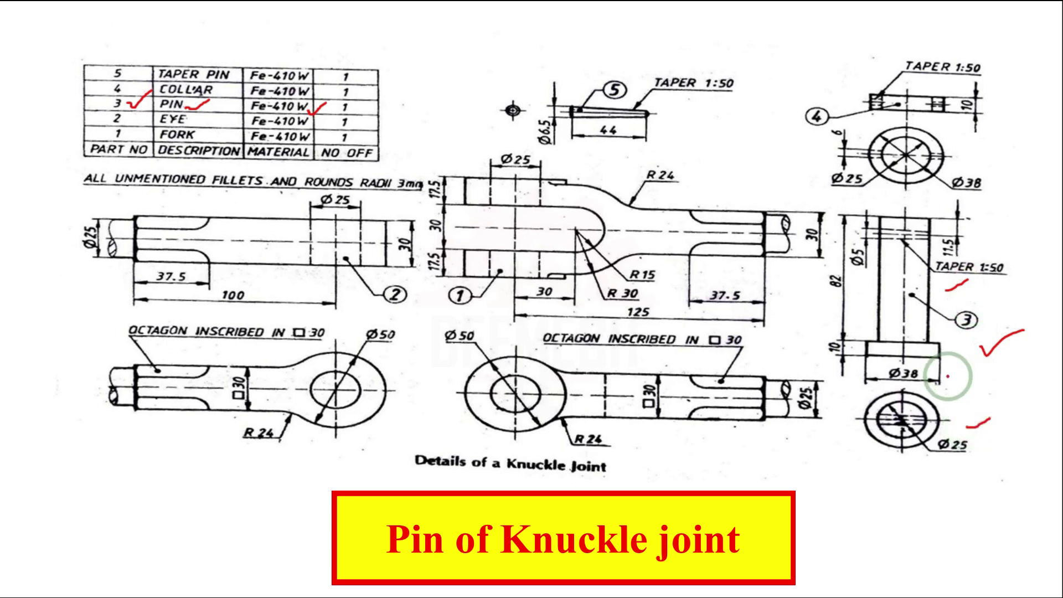
drag(927, 375, 936, 373)
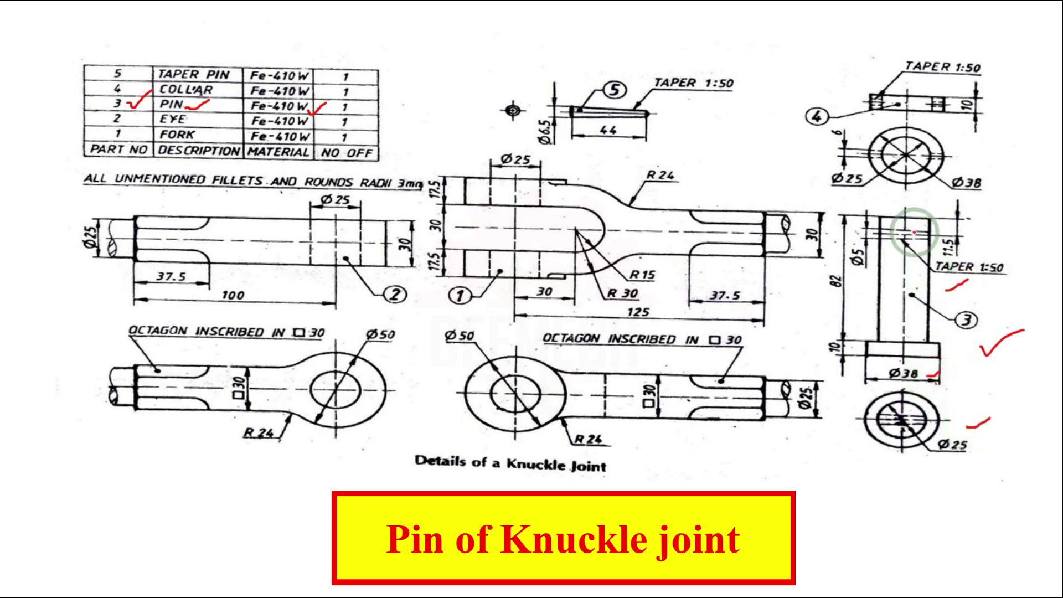
drag(909, 211, 931, 198)
drag(965, 453, 997, 442)
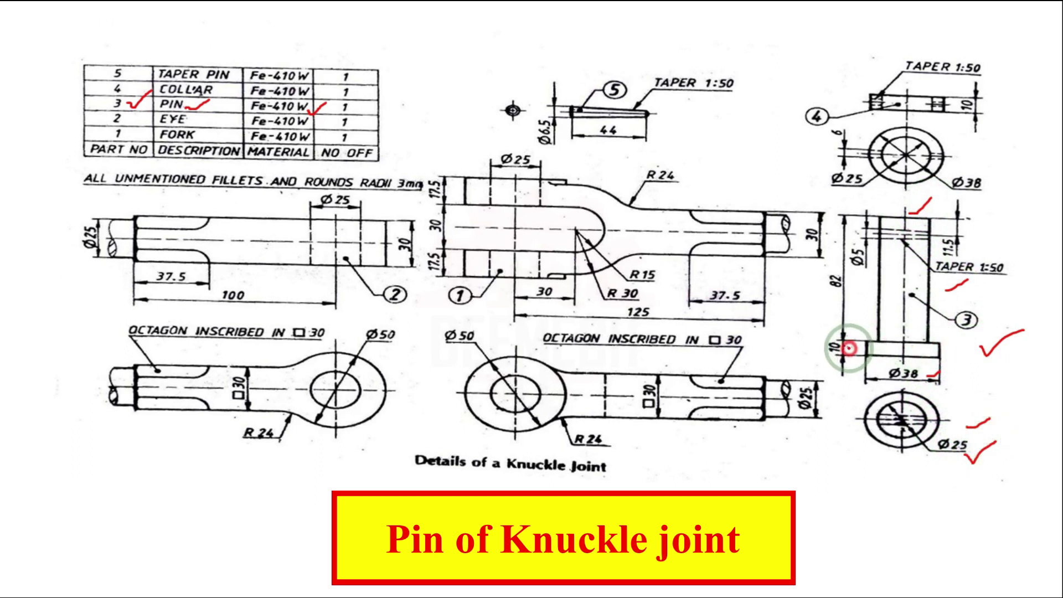
drag(849, 347, 862, 341)
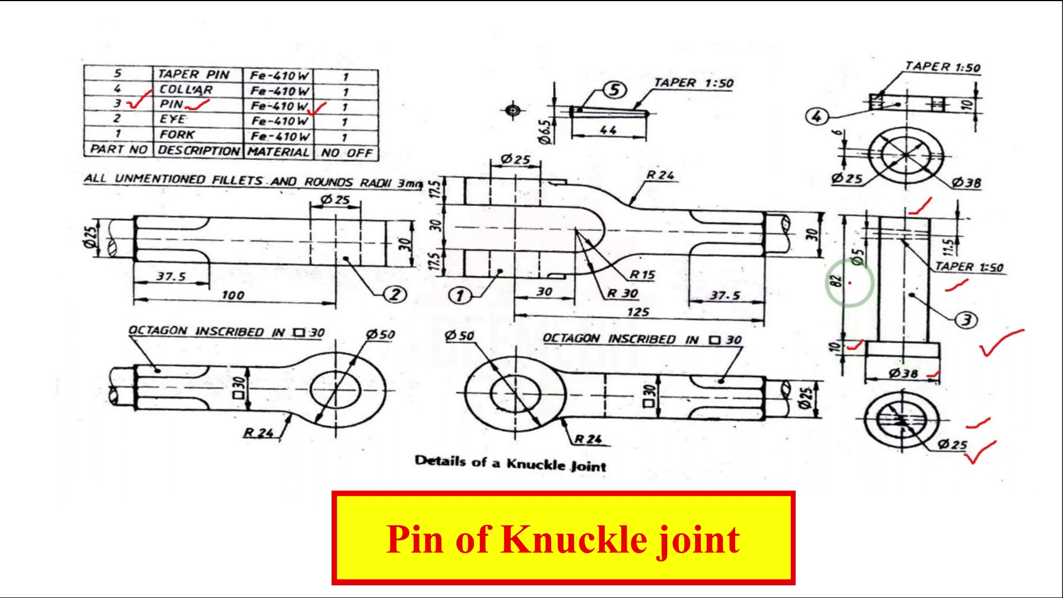
drag(850, 285, 864, 278)
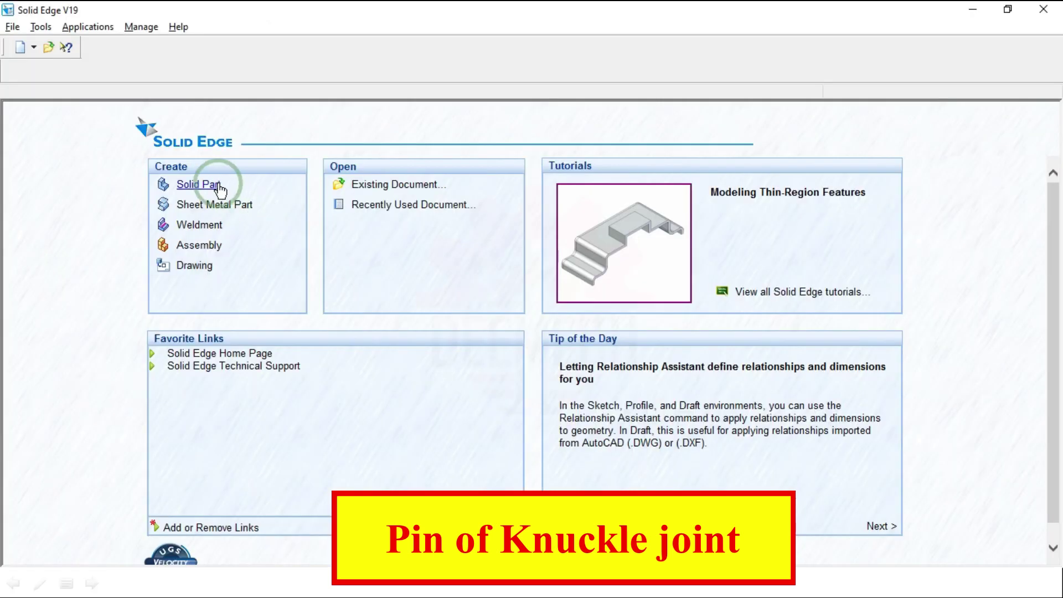
In a new solid part, sketch a dimensioned Ø38 circle at the origin on the Top plane
click(220, 188)
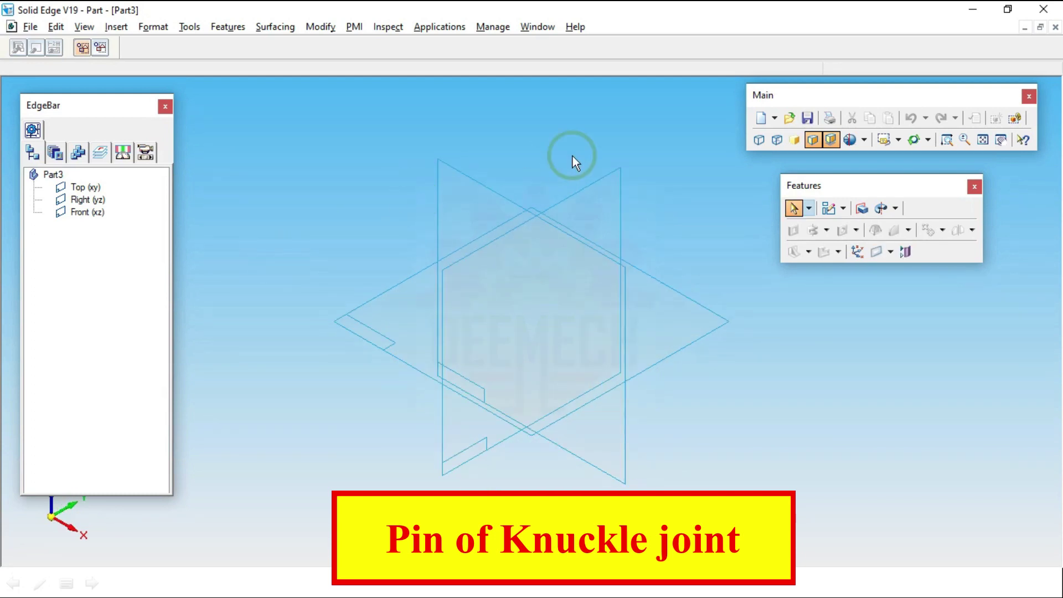
click(862, 208)
click(693, 342)
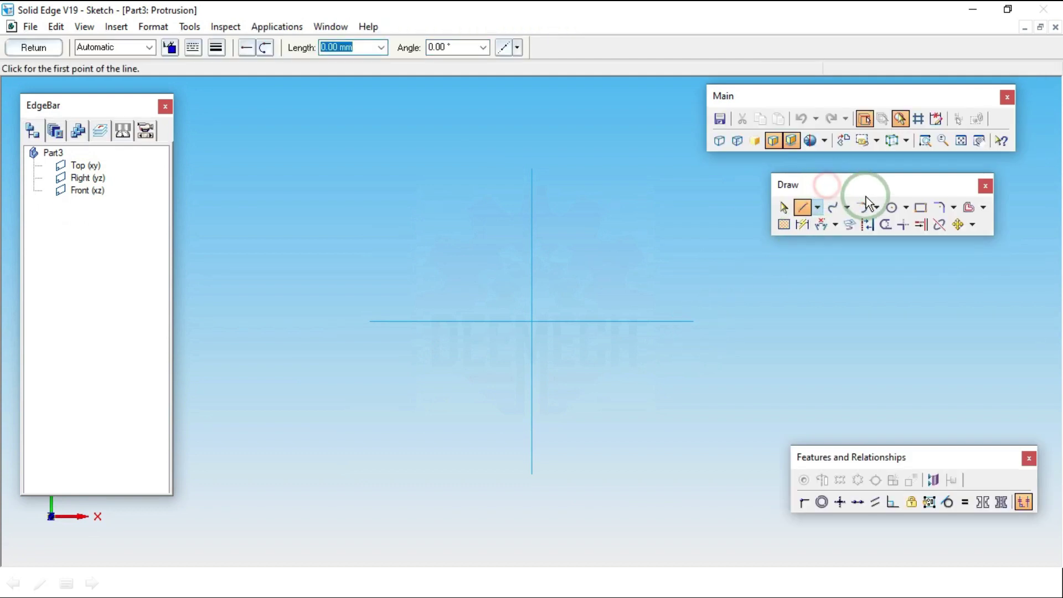
click(892, 208)
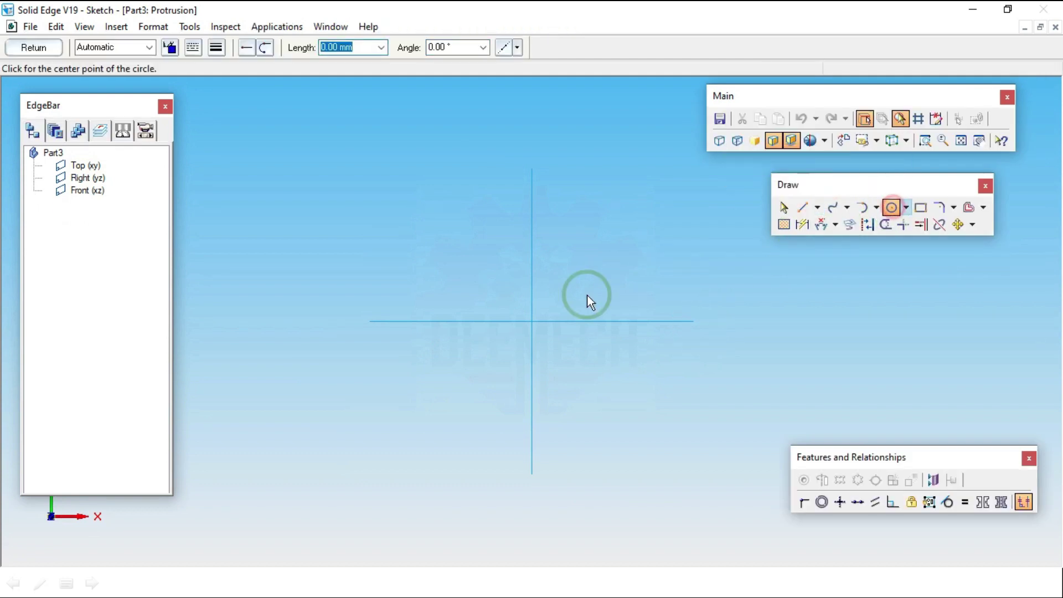
click(532, 321)
text(38)
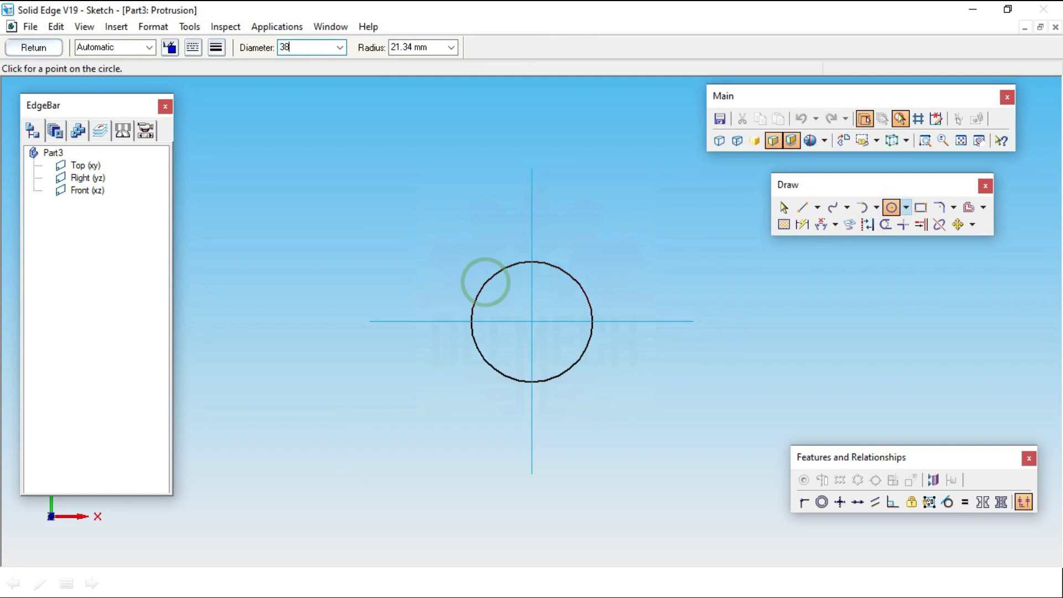
key(Return)
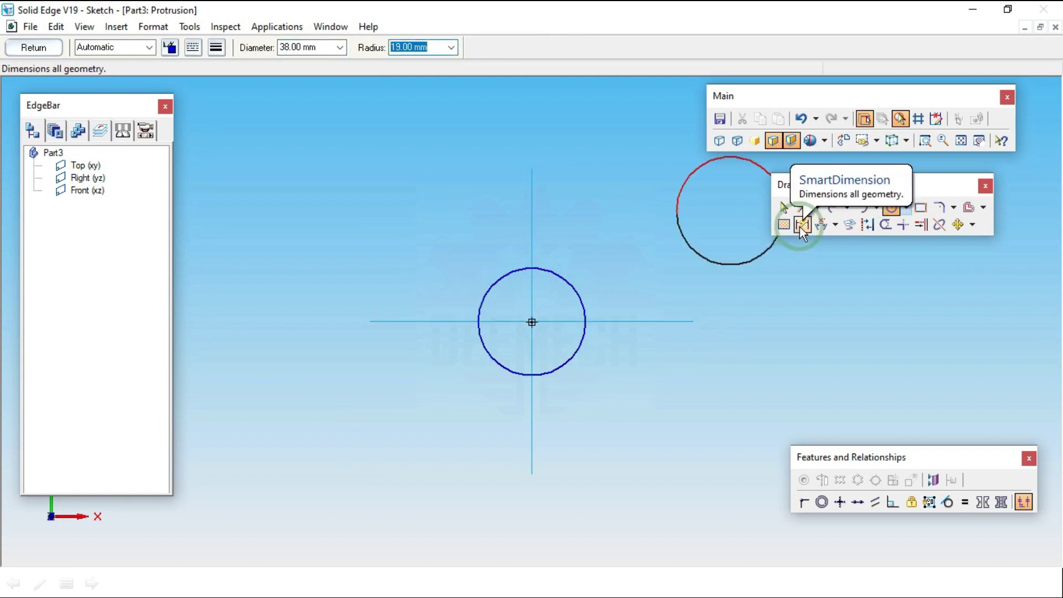
click(802, 226)
click(577, 304)
click(632, 269)
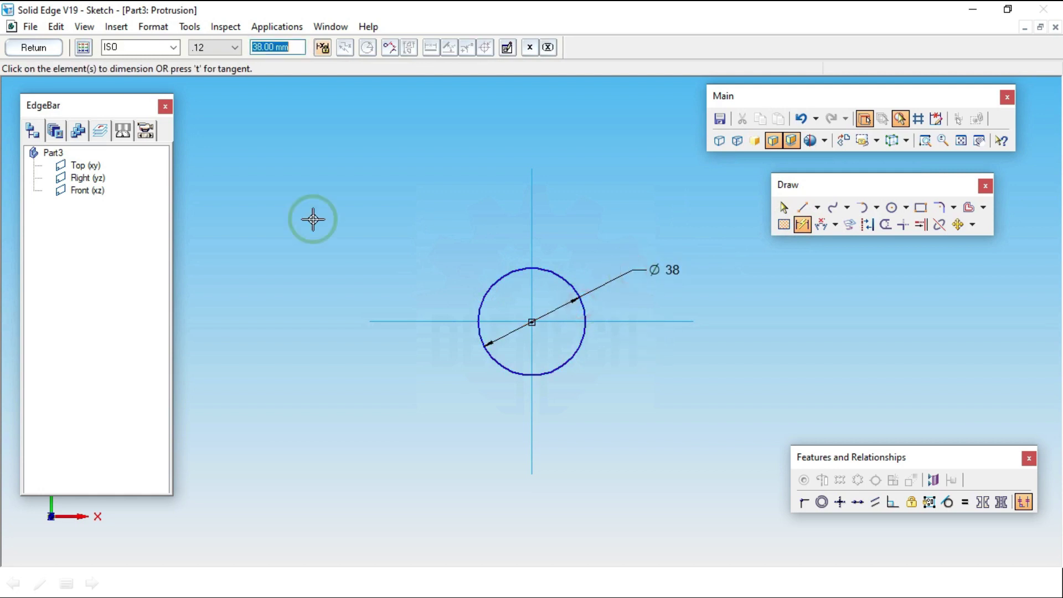
click(56, 48)
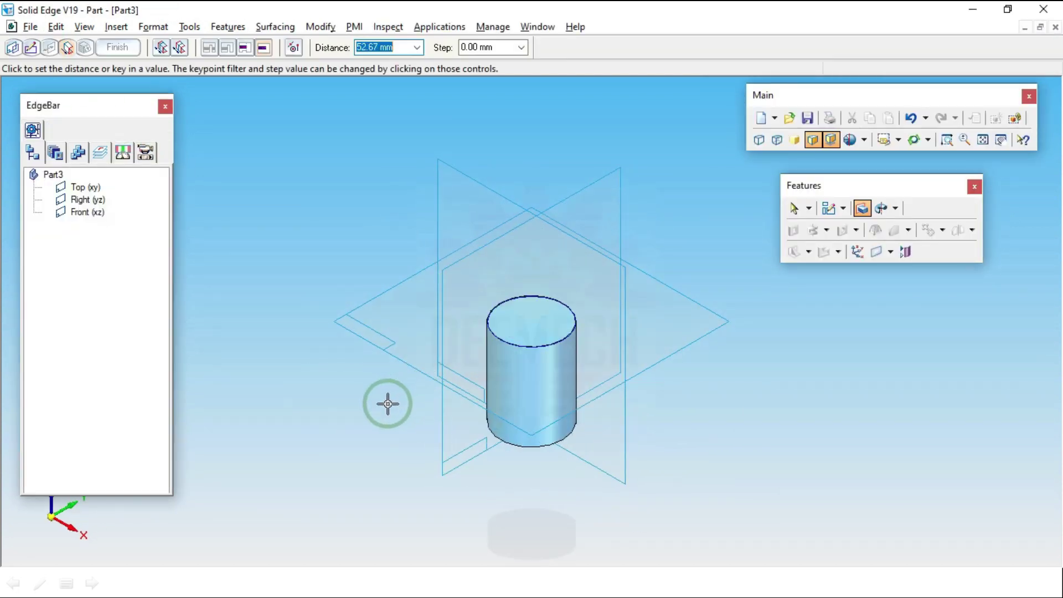
text(10)
Extrude the Ø38 circle 10 mm upward as Protrusion 1 and fit the view
key(Return)
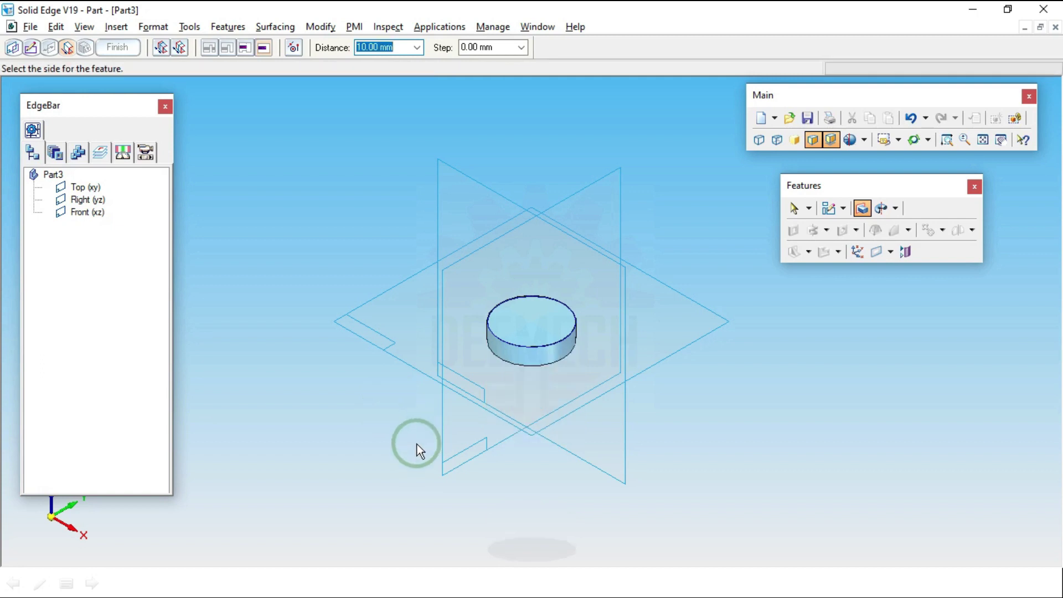
click(523, 531)
click(123, 48)
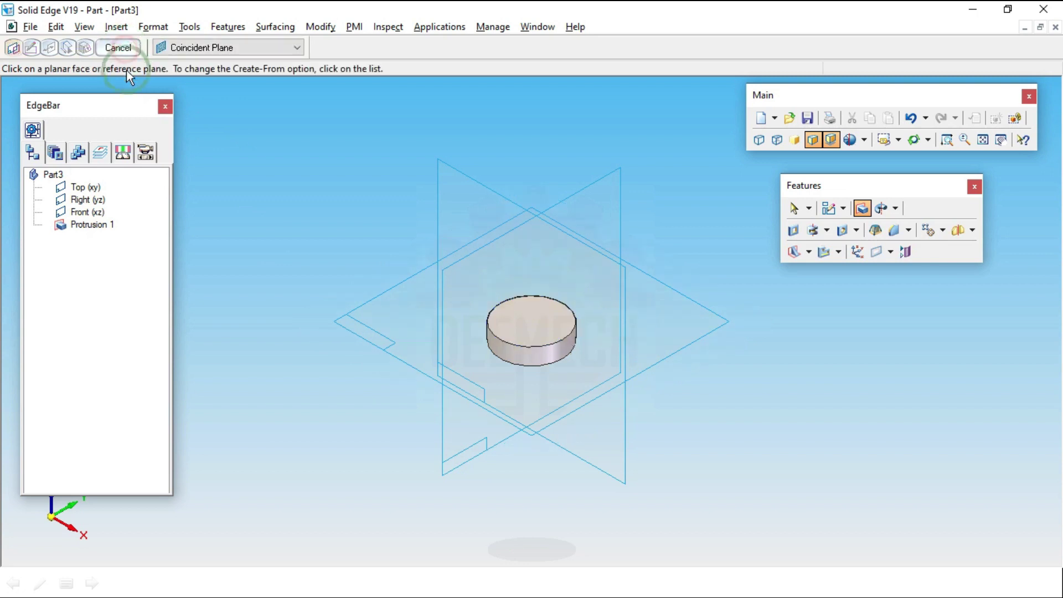
click(119, 53)
middle_drag(360, 335, 778, 381)
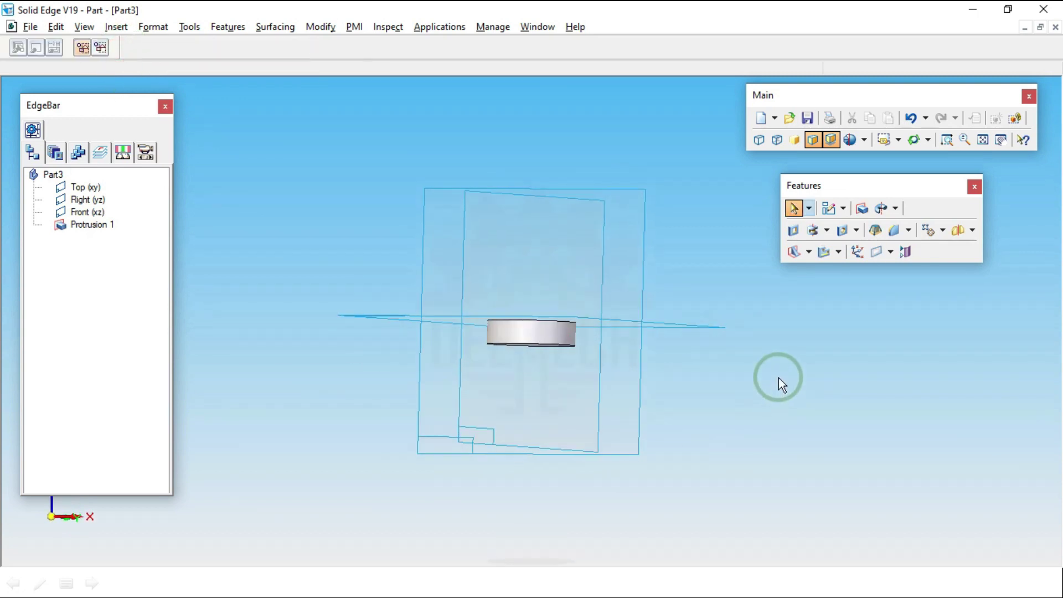
key(ctrl+i)
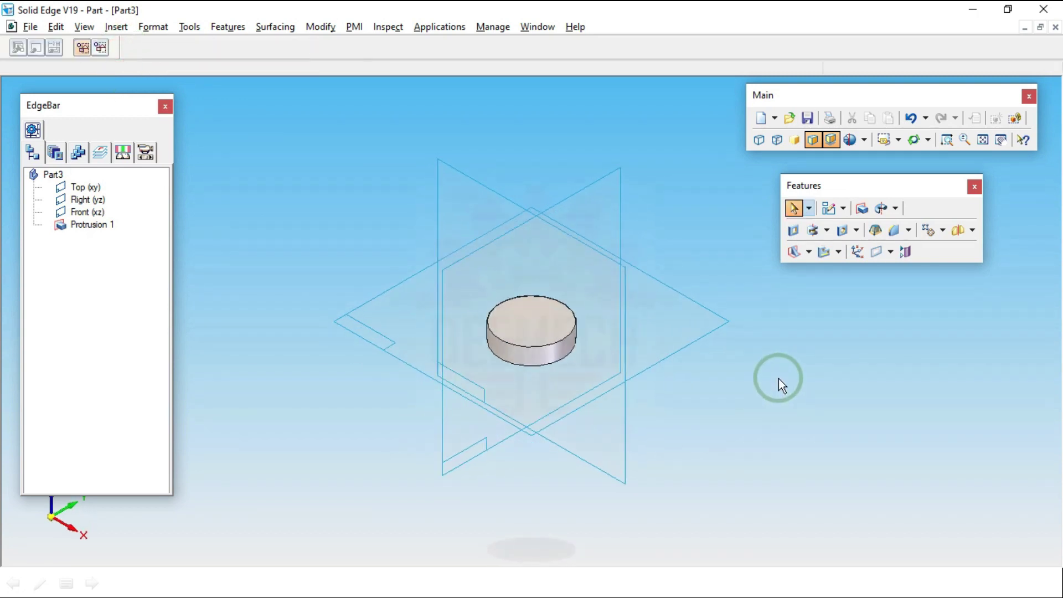
Sketch a dimensioned Ø25 circle at the origin on the Top plane for a second protrusion
click(859, 209)
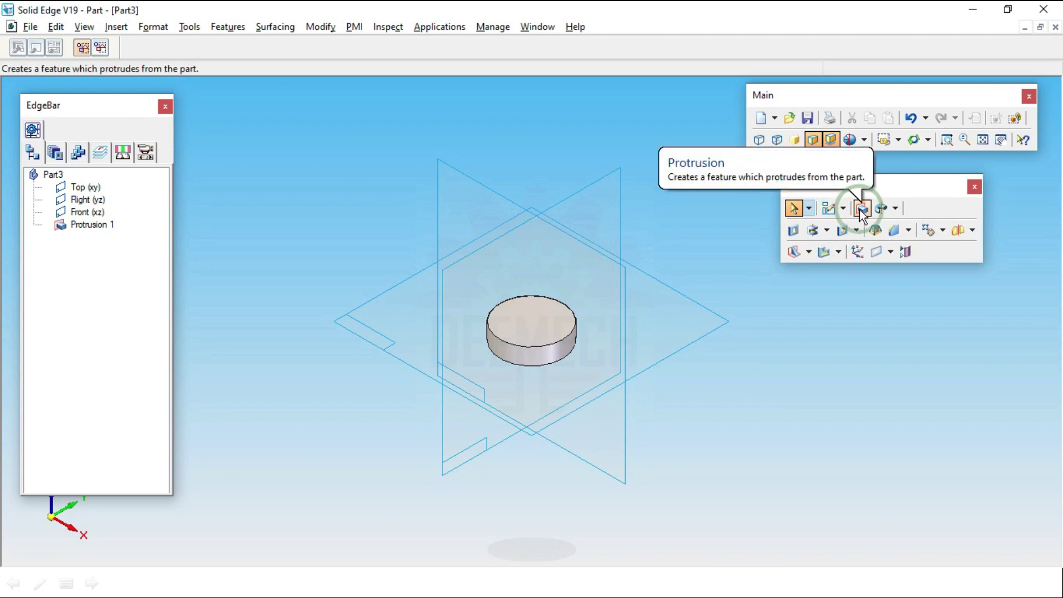
click(673, 309)
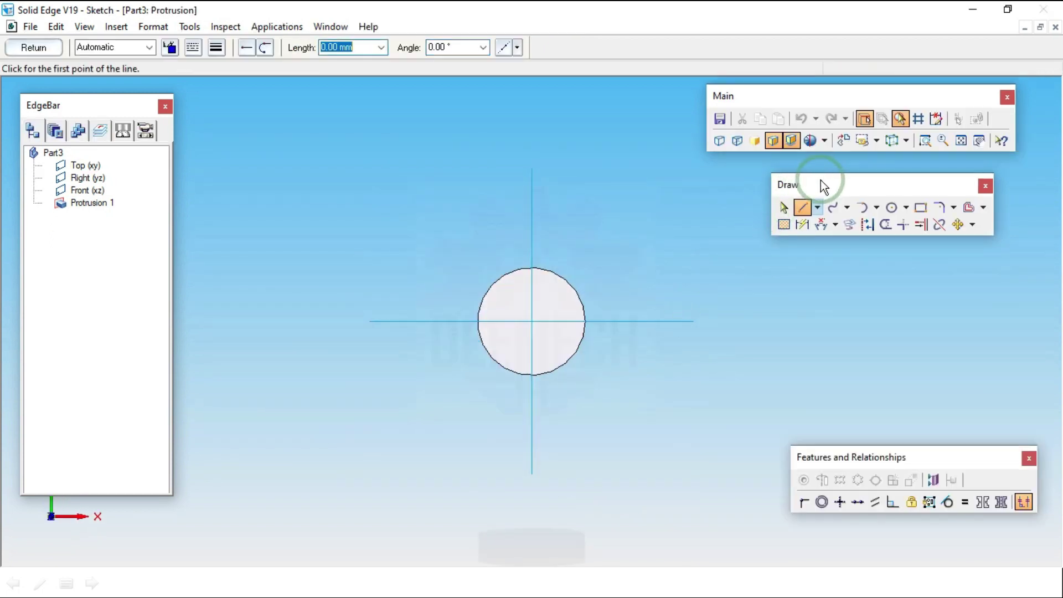
click(890, 210)
click(891, 209)
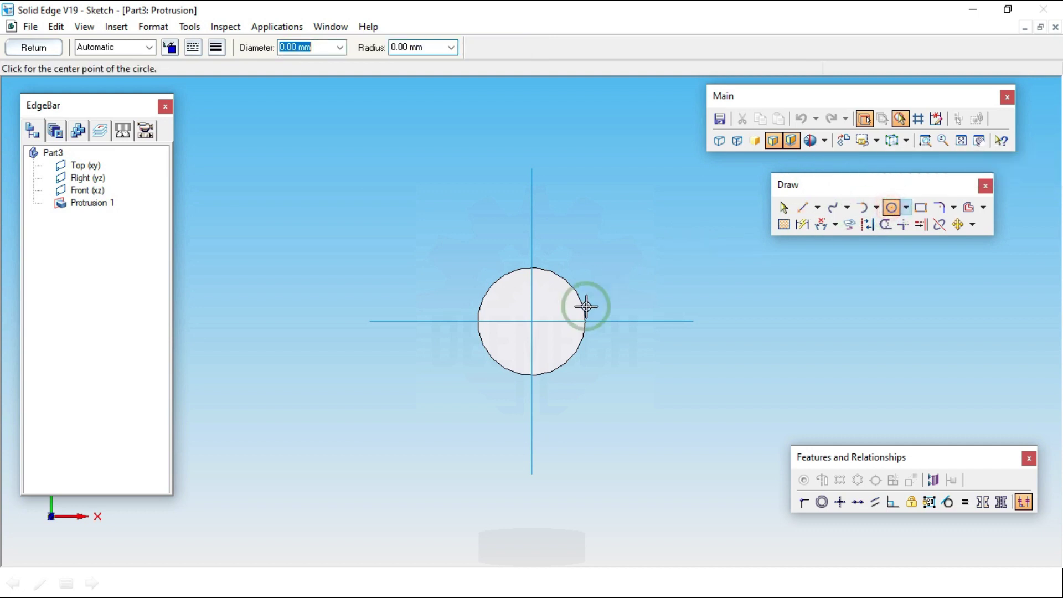
click(530, 321)
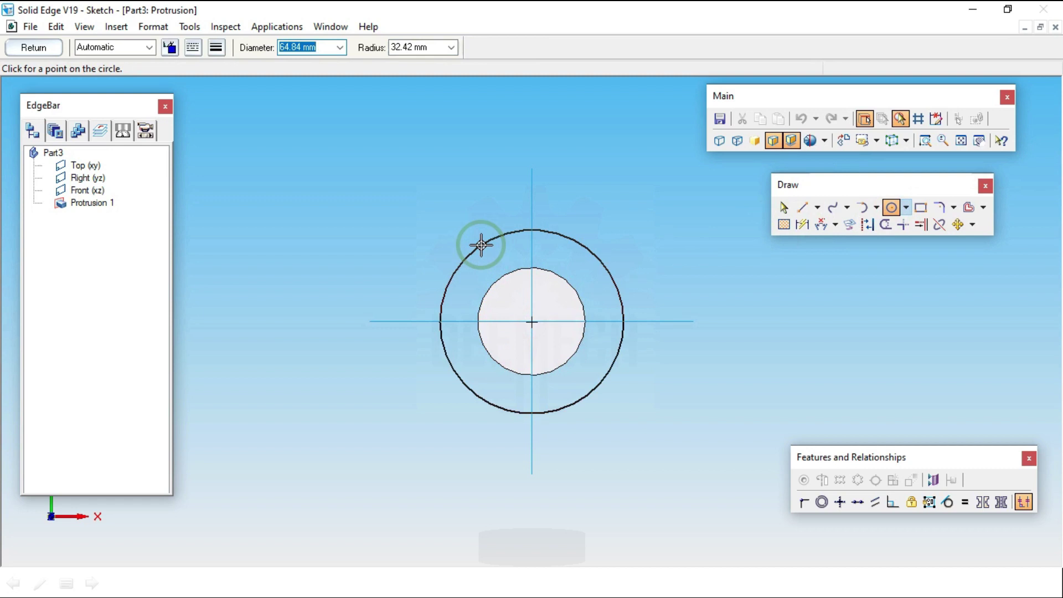
text(5)
key(Return)
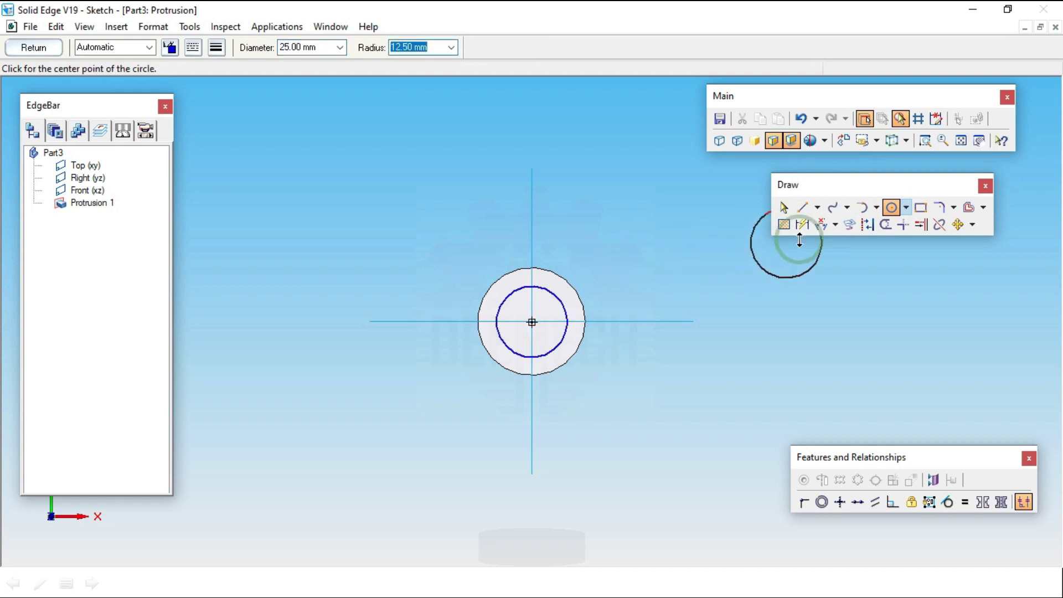
click(804, 237)
click(562, 300)
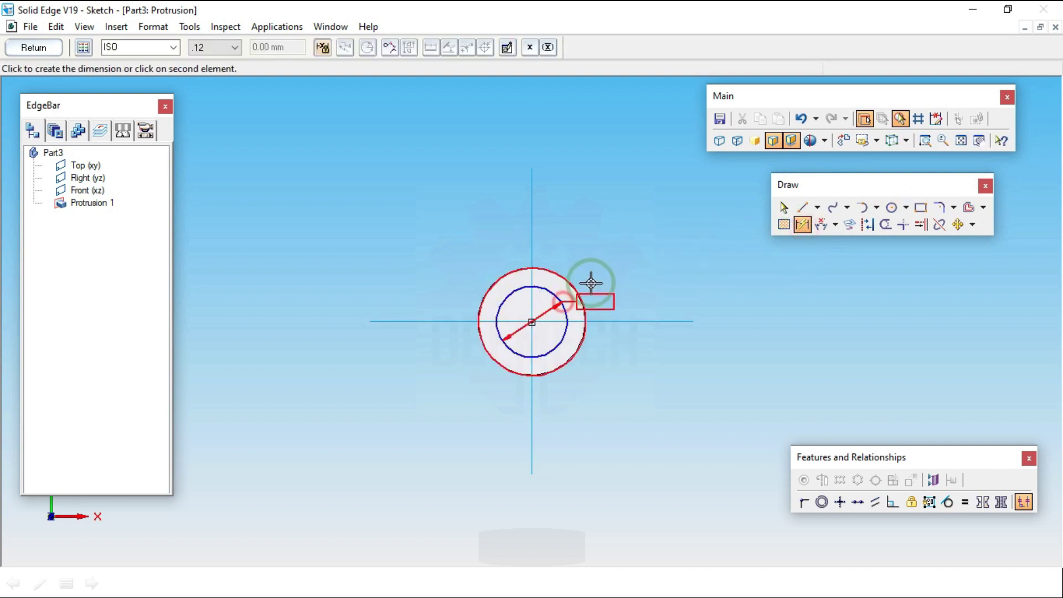
click(601, 295)
click(33, 47)
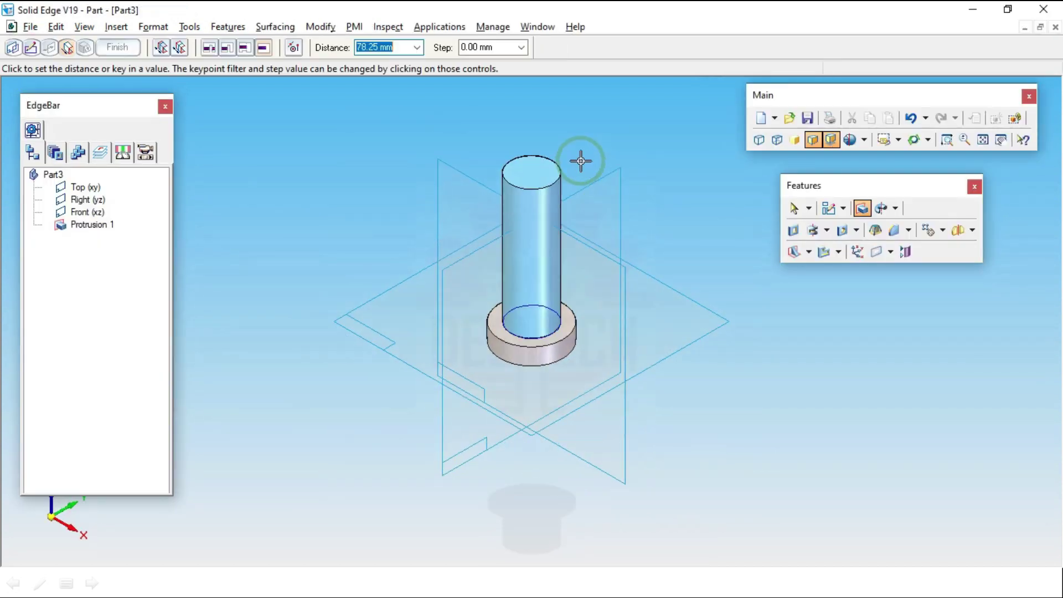
Extrude the Ø25 circle 82 mm upward as Protrusion 2
key(Return)
click(562, 140)
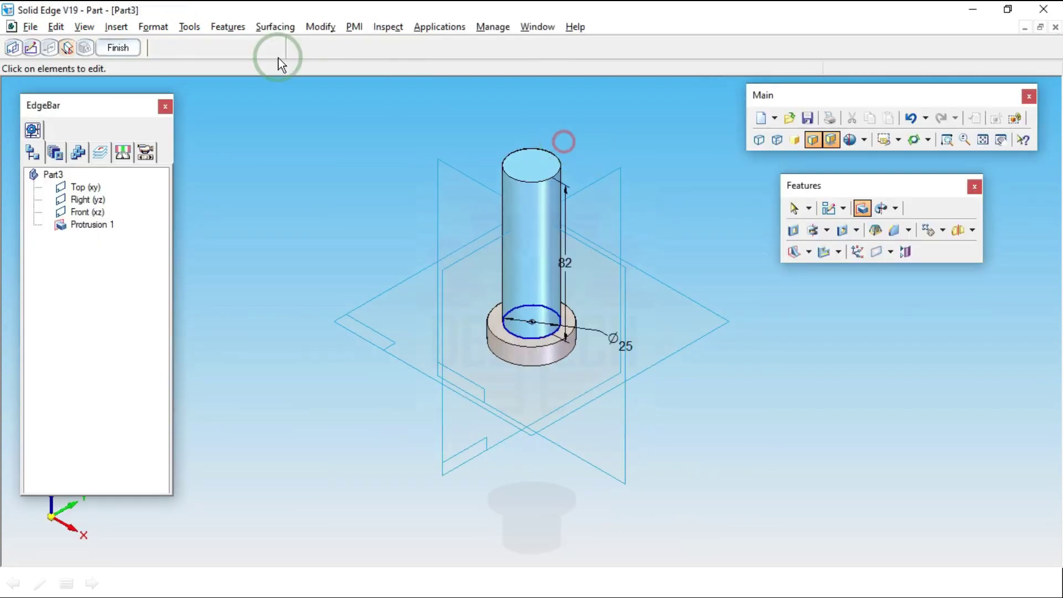
click(117, 49)
click(121, 51)
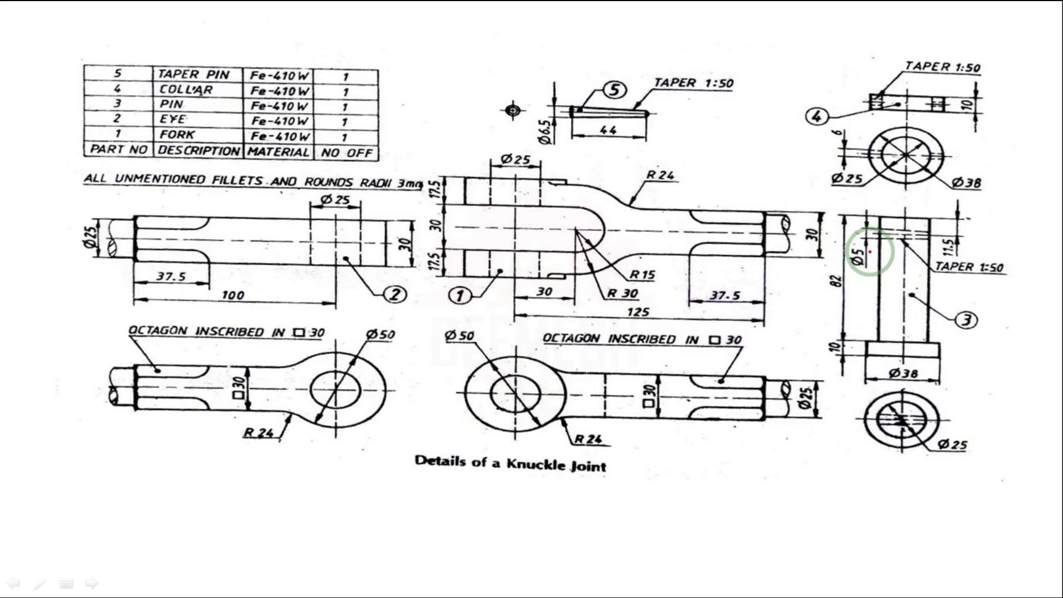
Mark the Ø5 hole dimension and the hole's position at the pin edge in red
drag(871, 253, 888, 250)
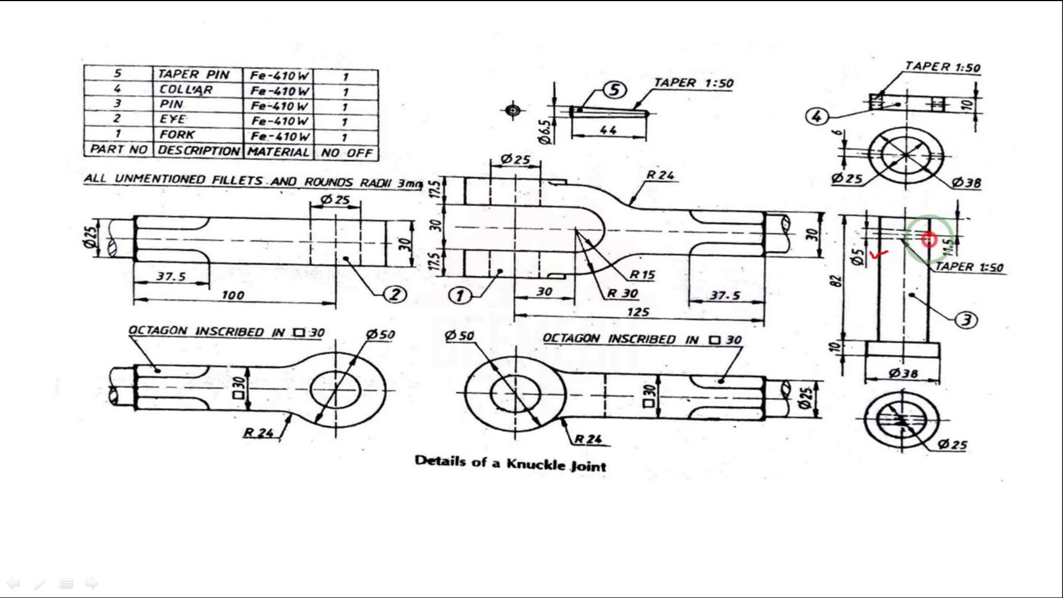
mouse_move(929, 239)
mouse_down()
mouse_move(970, 217)
mouse_move(966, 238)
mouse_up()
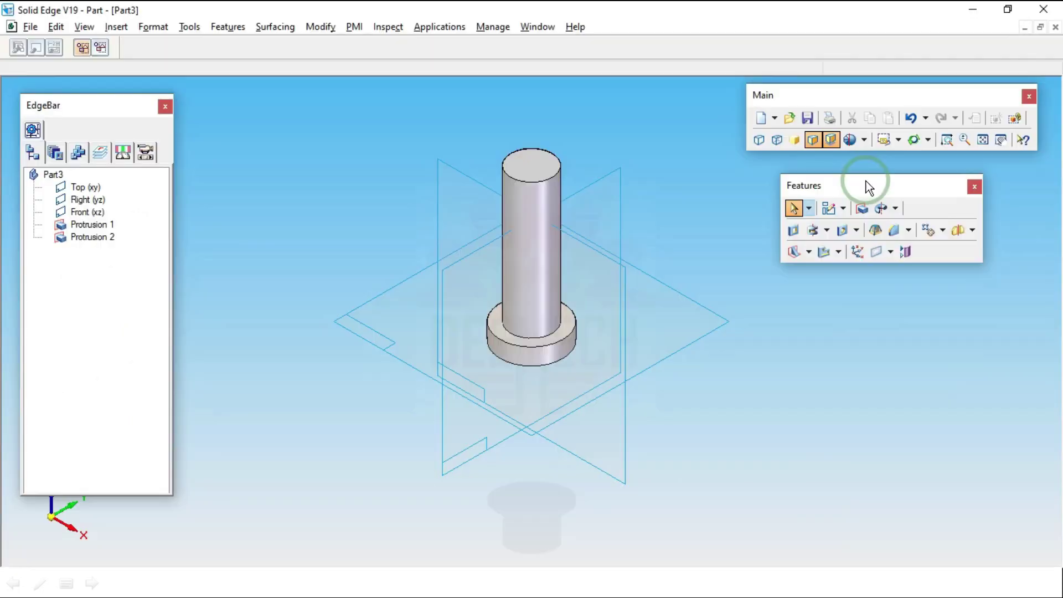
Start a Revolved Cutout sketch on the Front (xz) plane, zoomed on the shaft top
click(827, 229)
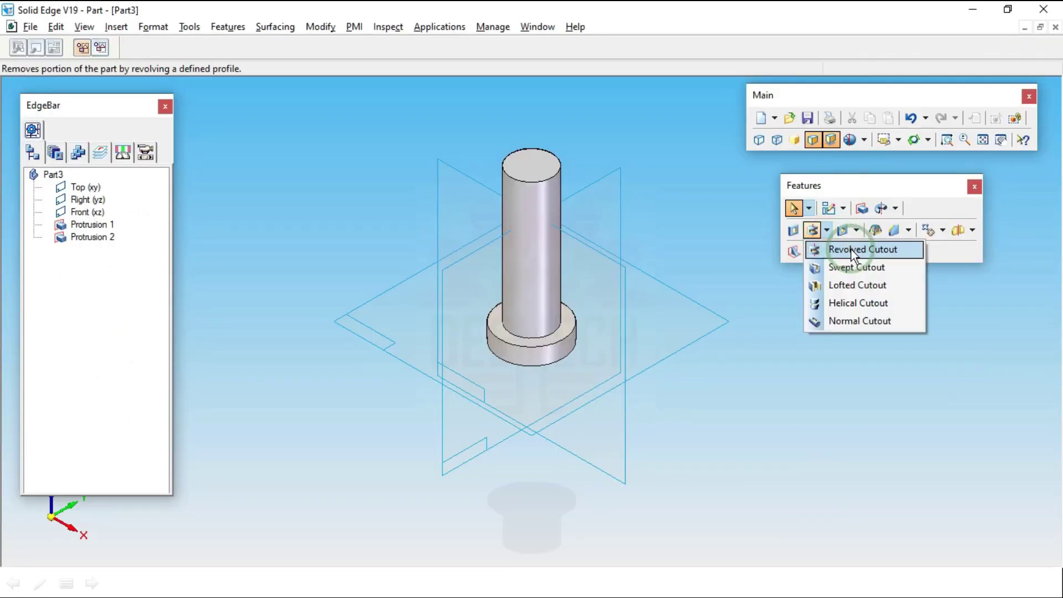
click(831, 247)
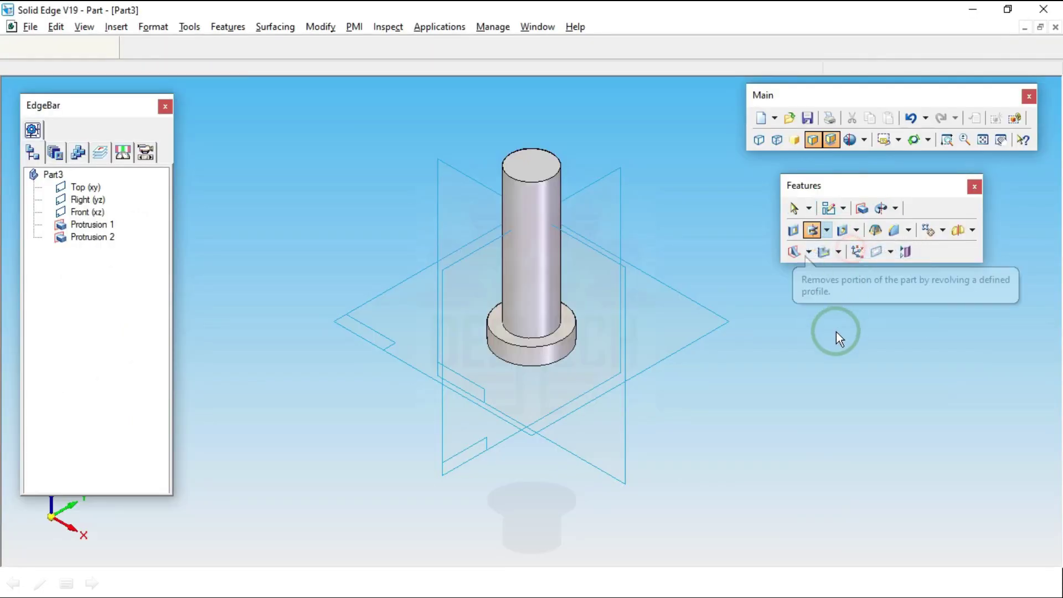
click(461, 181)
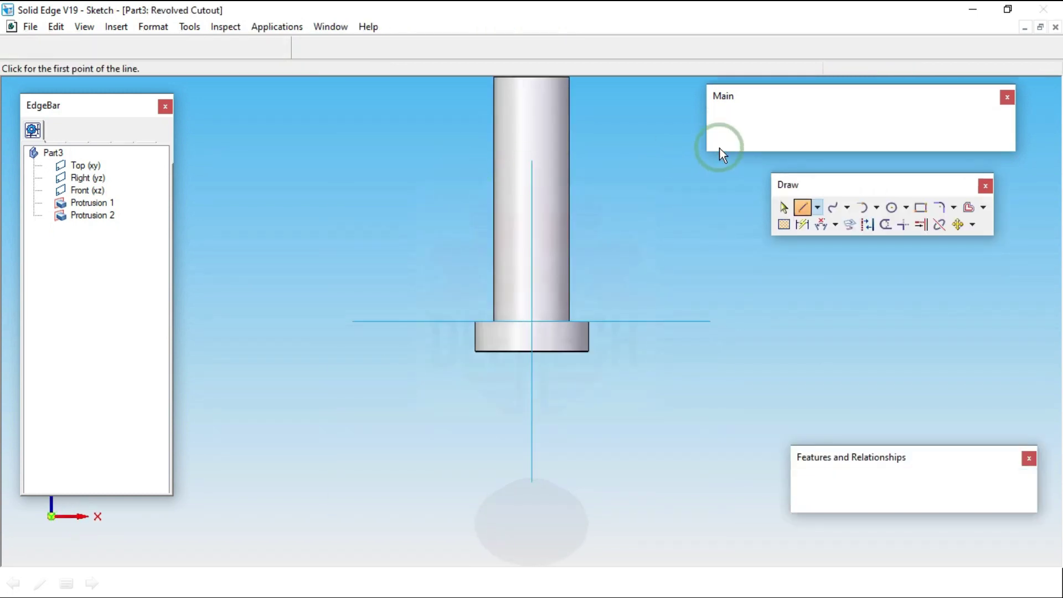
click(963, 142)
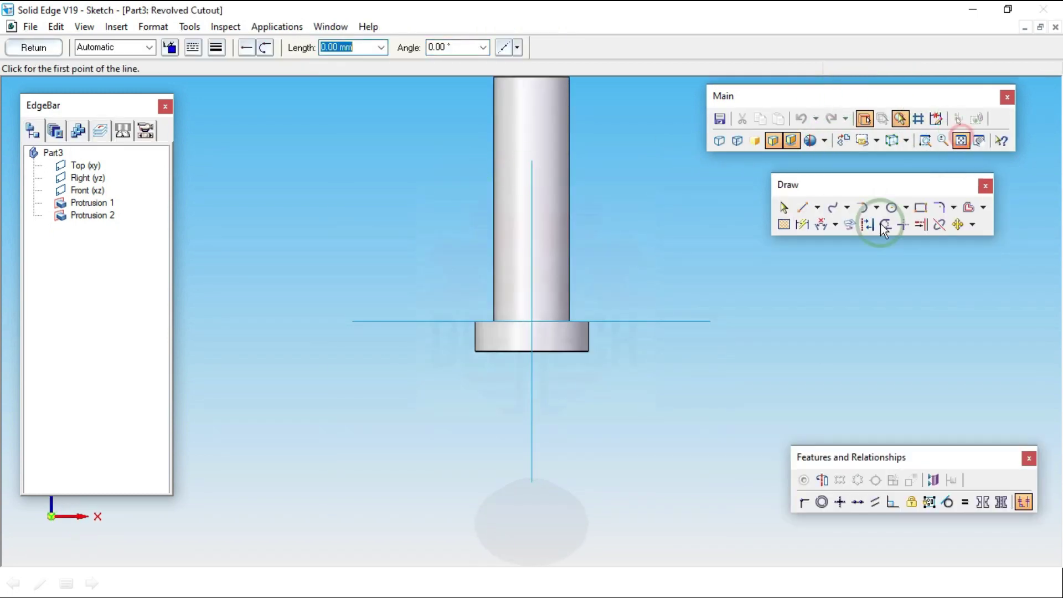
click(926, 140)
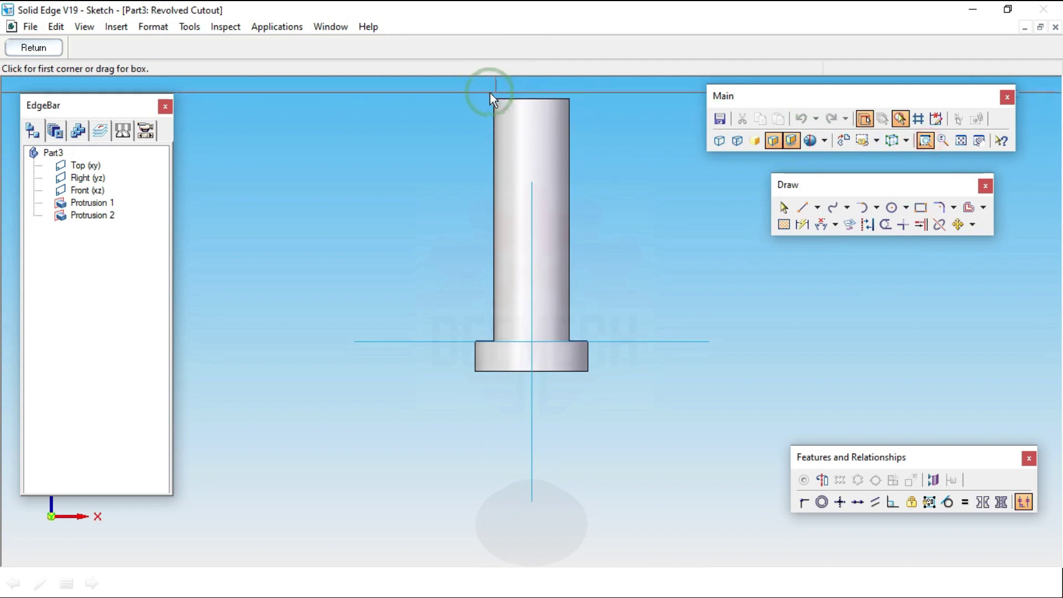
drag(465, 81, 609, 181)
right_click(742, 231)
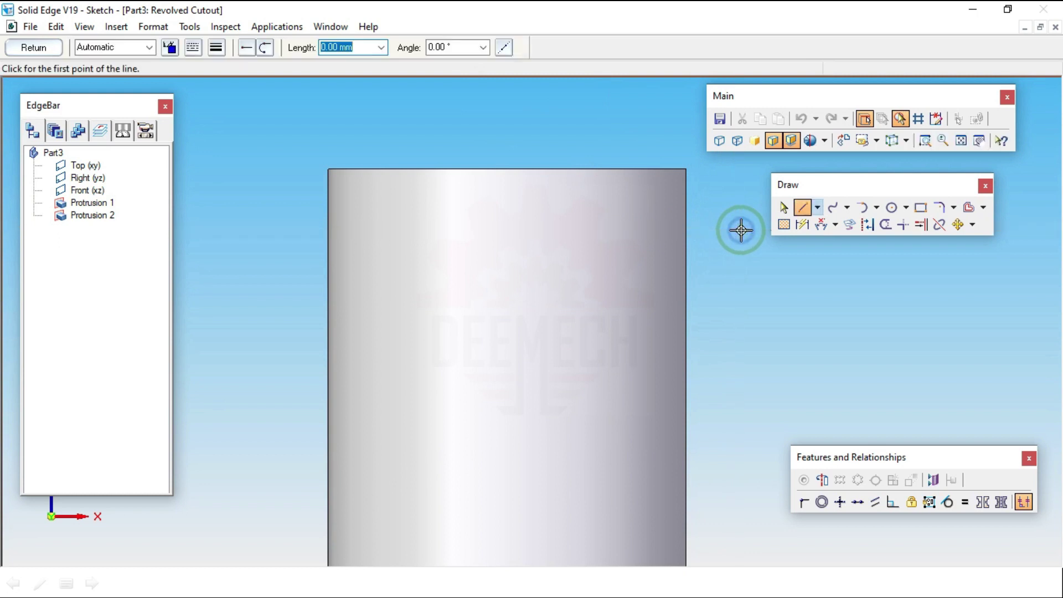
Draw a closed four-line profile across the shaft with a slanted top edge
click(801, 209)
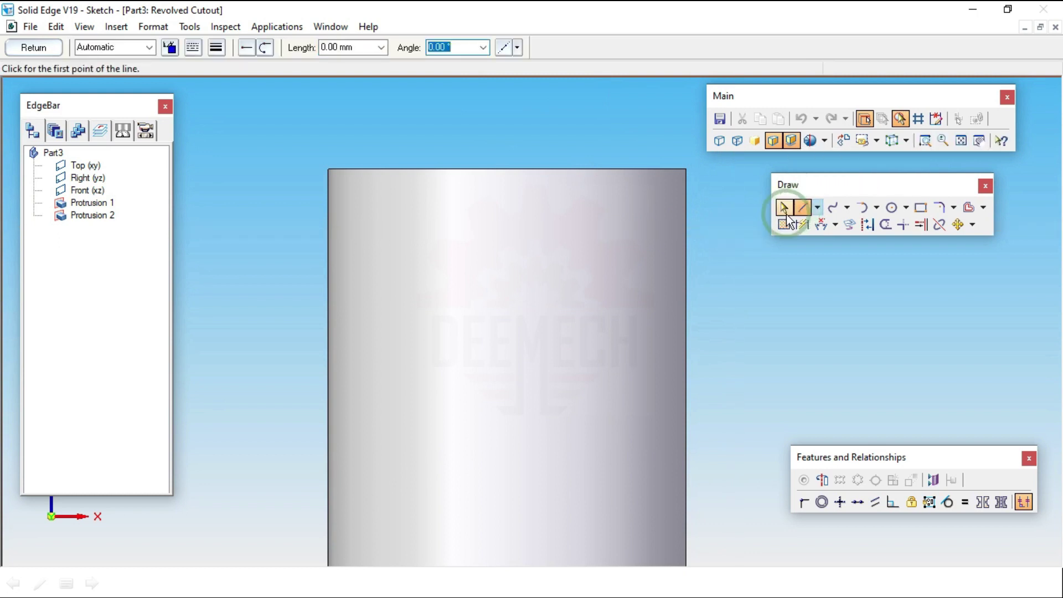
click(328, 331)
text(25)
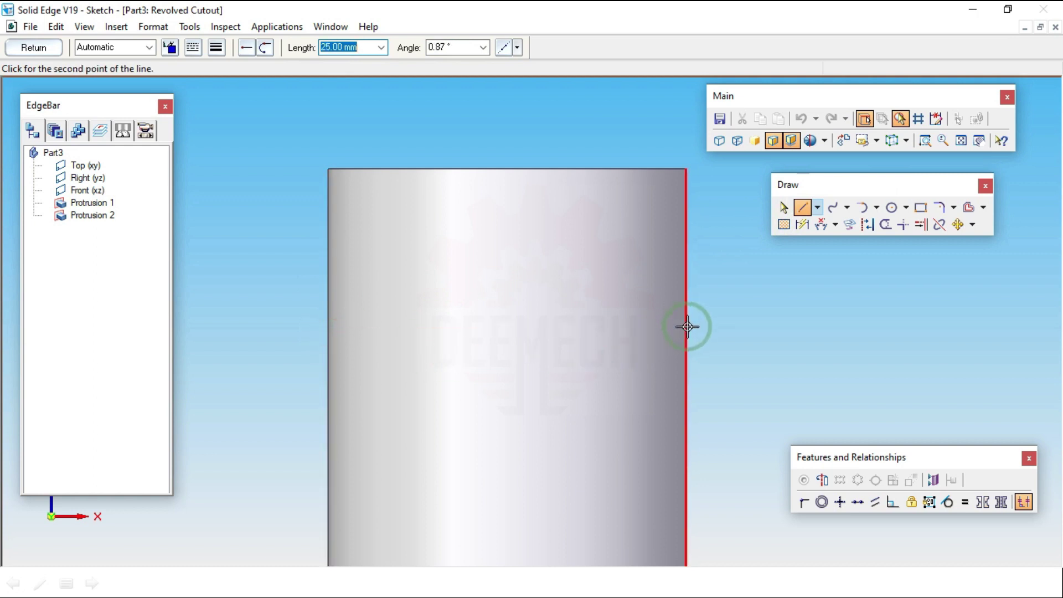
click(687, 330)
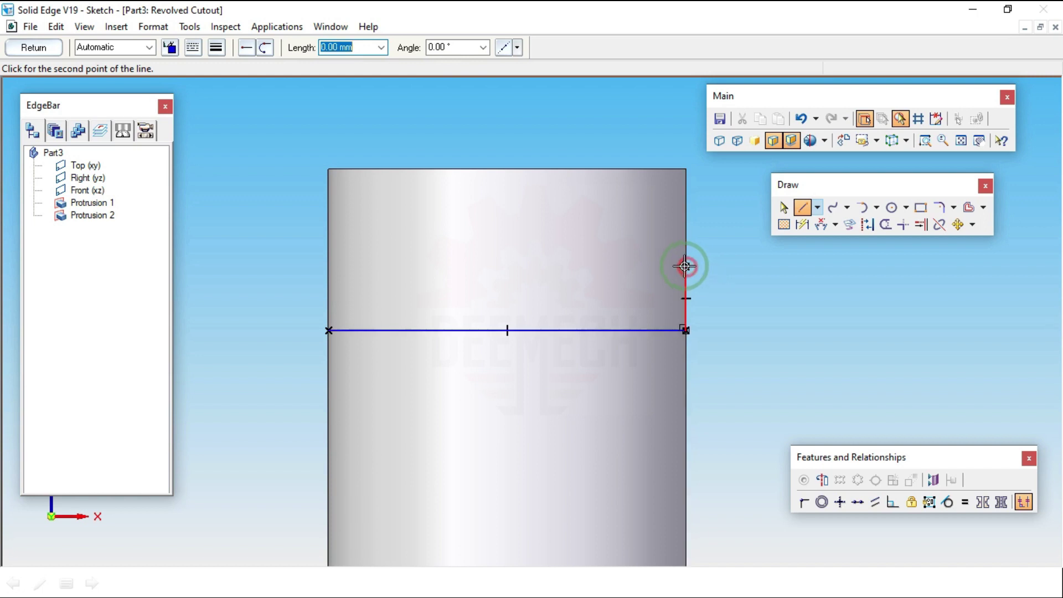
click(686, 267)
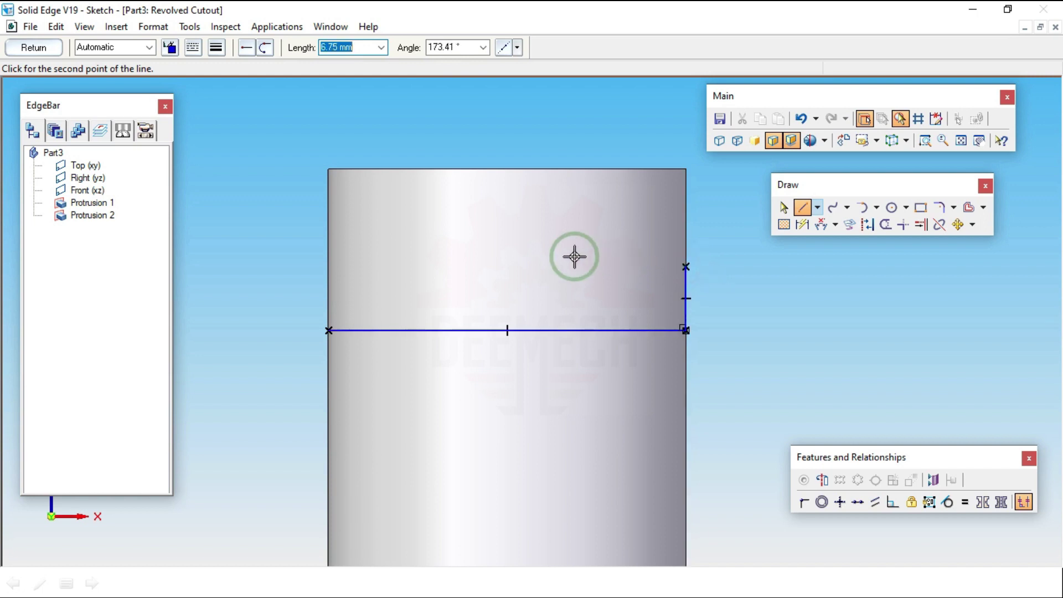
click(328, 220)
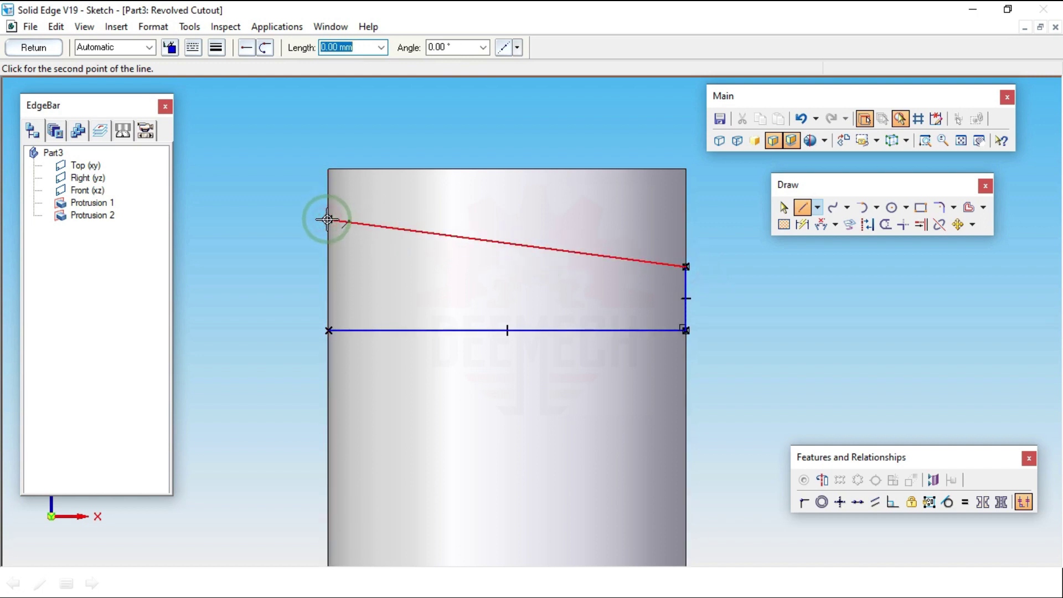
click(328, 331)
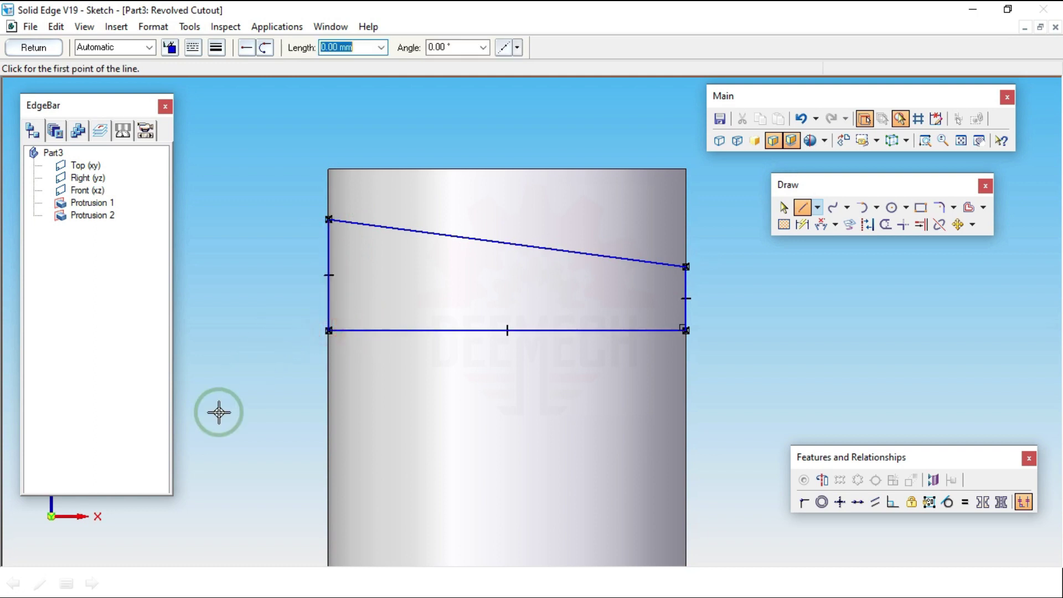
Dimension the profile's bottom line 11.5 below the pin's top edge
click(804, 225)
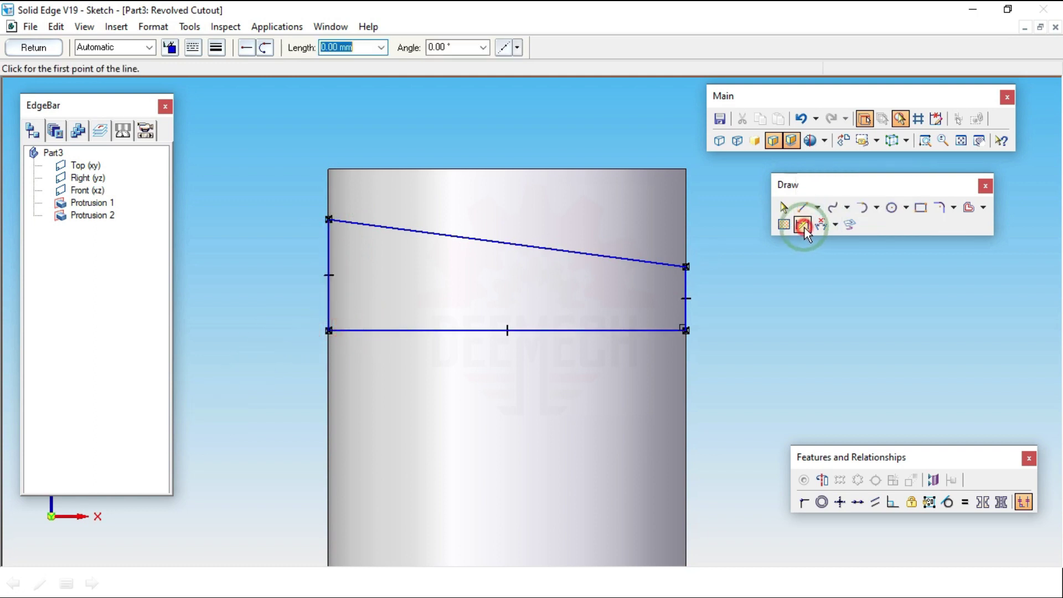
click(596, 331)
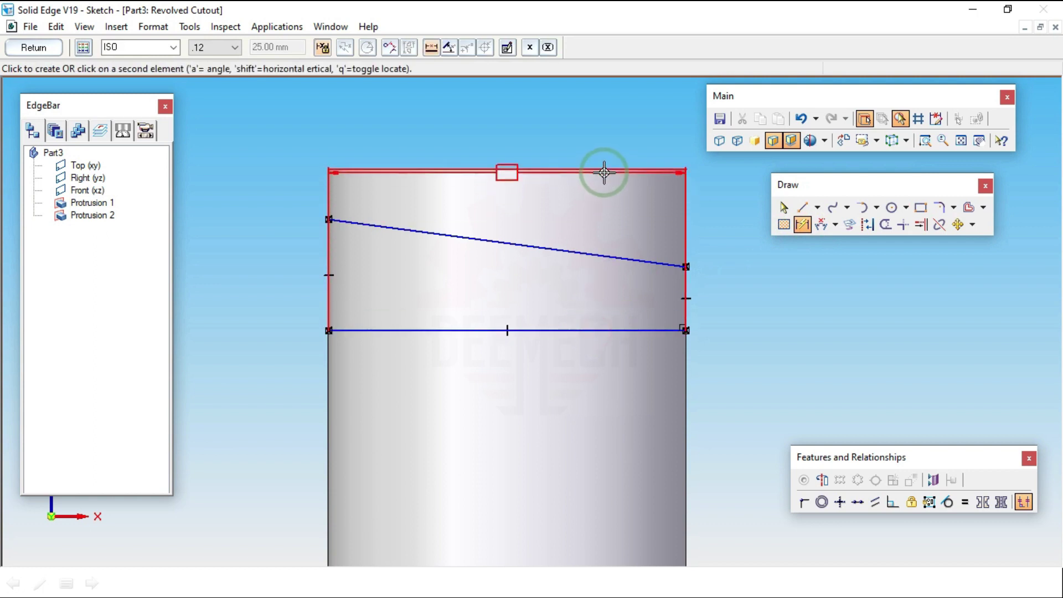
click(604, 172)
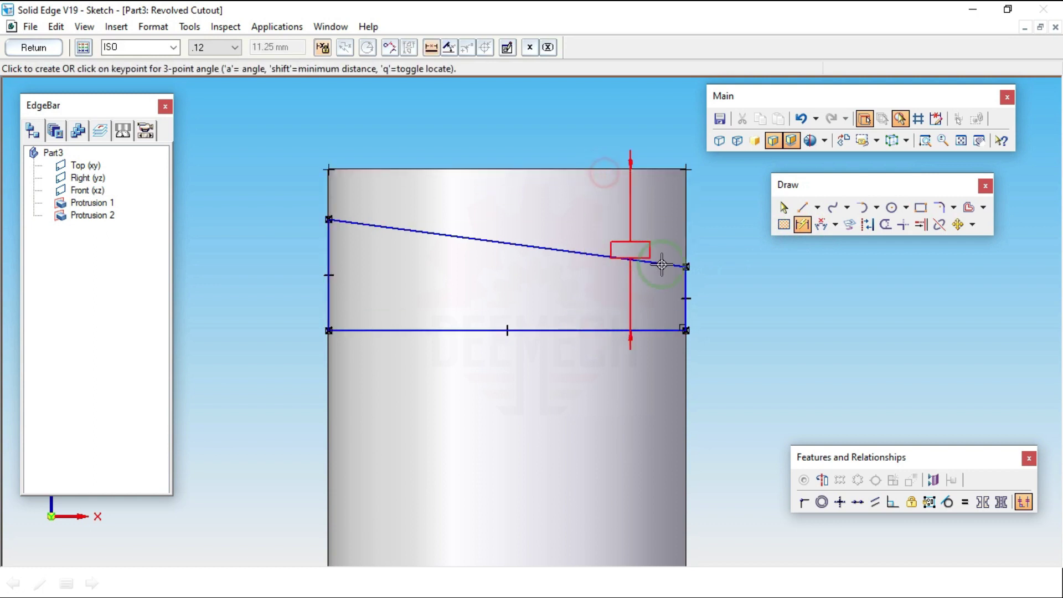
click(741, 287)
text(11.)
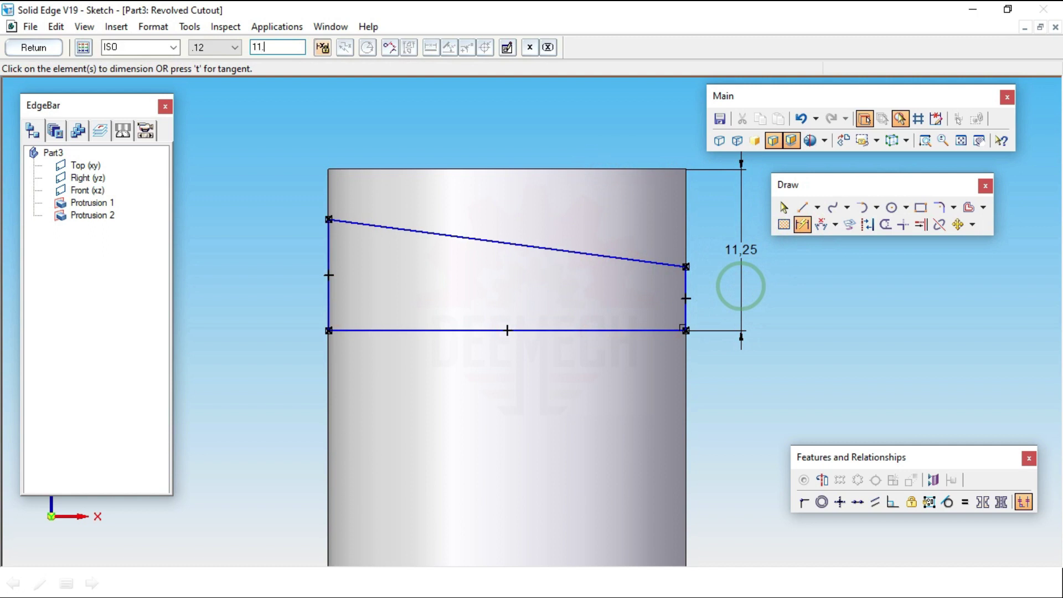
text(5)
key(Return)
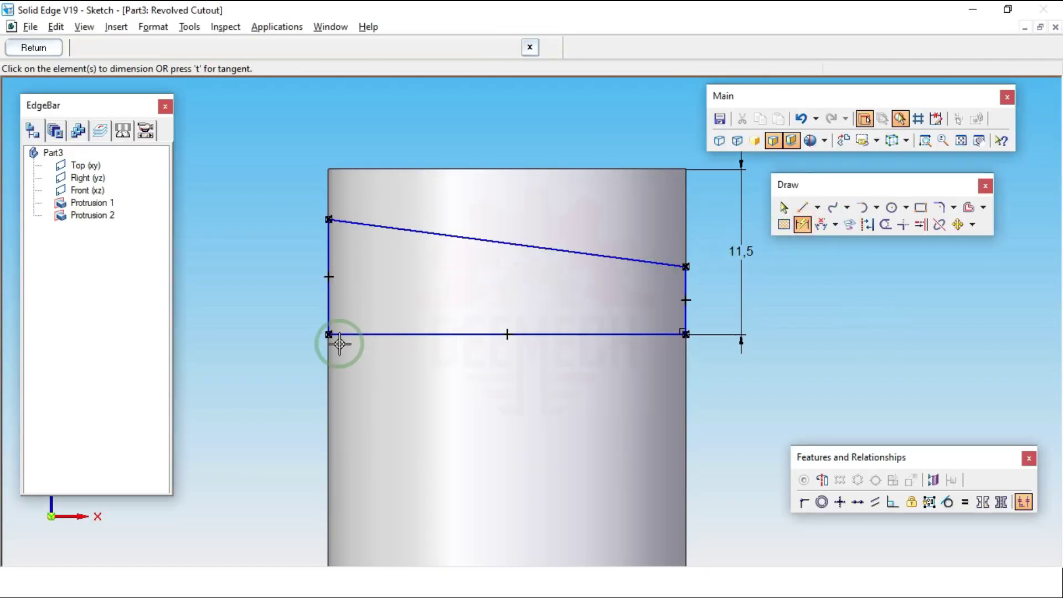
Dimension the profile's left side 2.5 tall and place the right-side height dimension
click(355, 335)
click(367, 226)
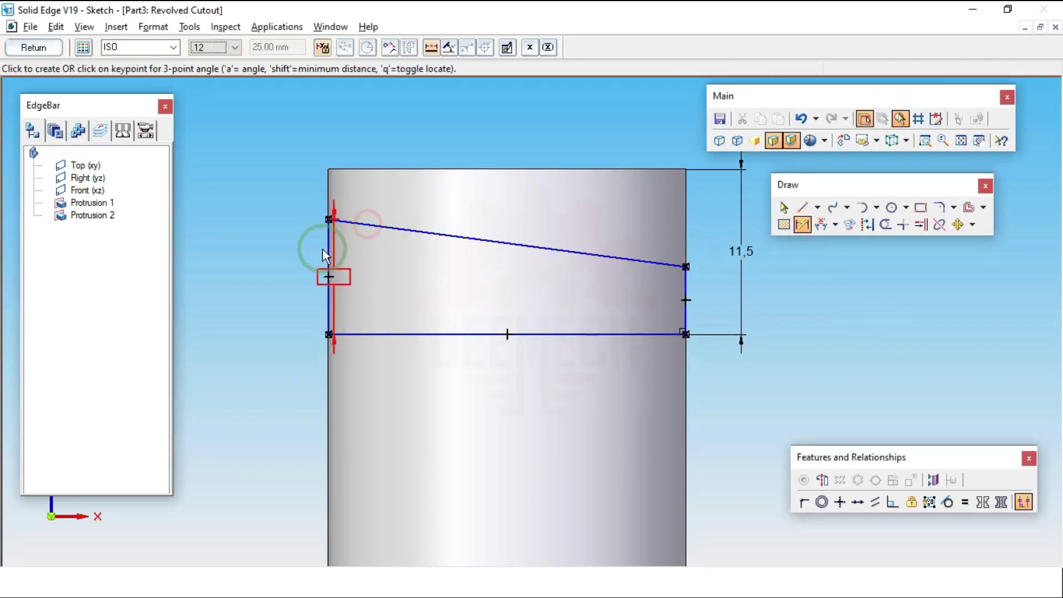
click(291, 257)
text(5/2)
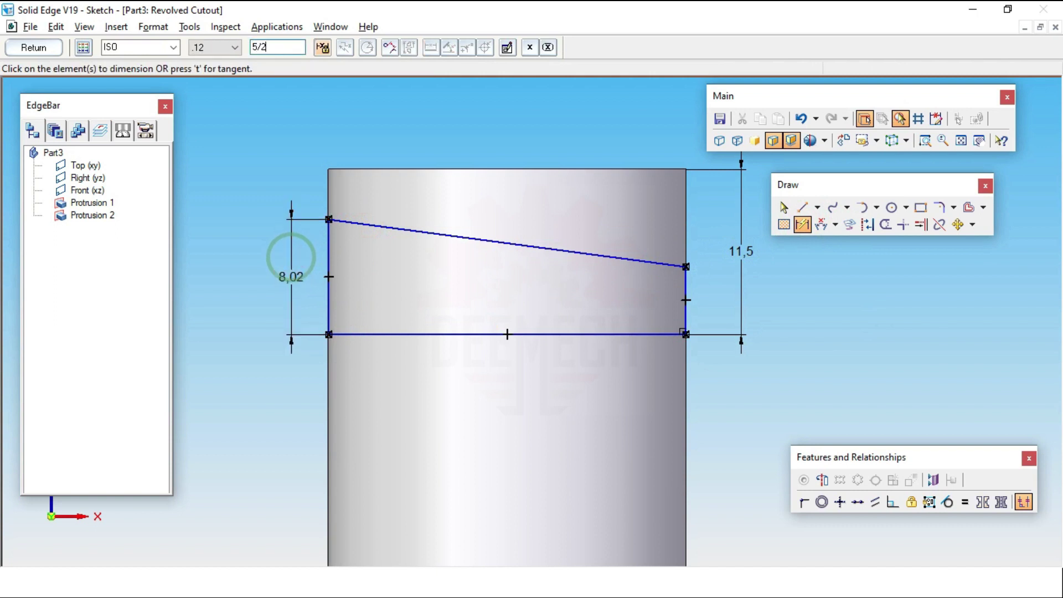
key(Return)
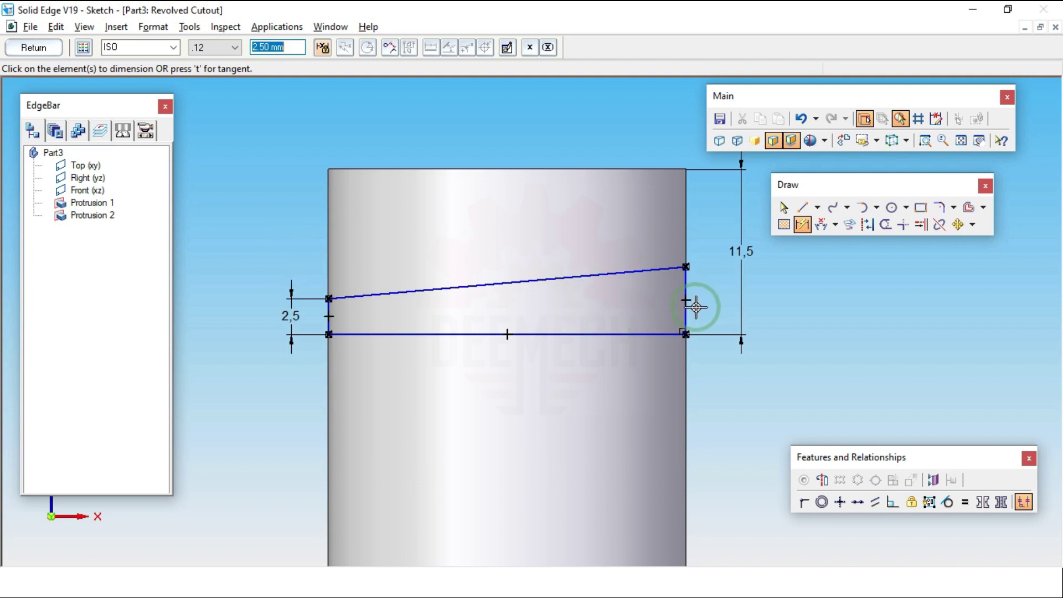
click(802, 224)
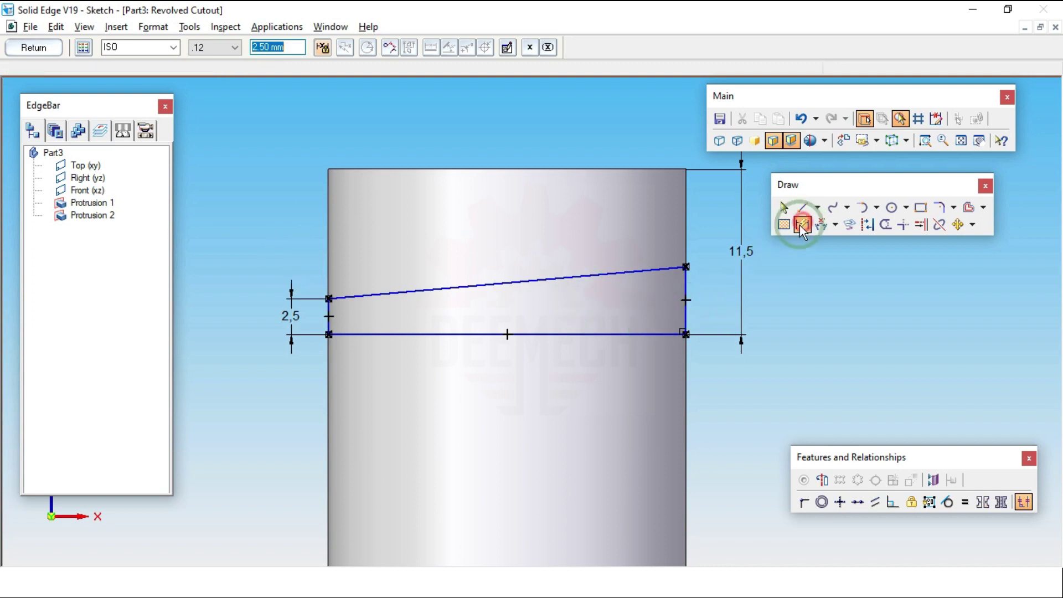
click(661, 336)
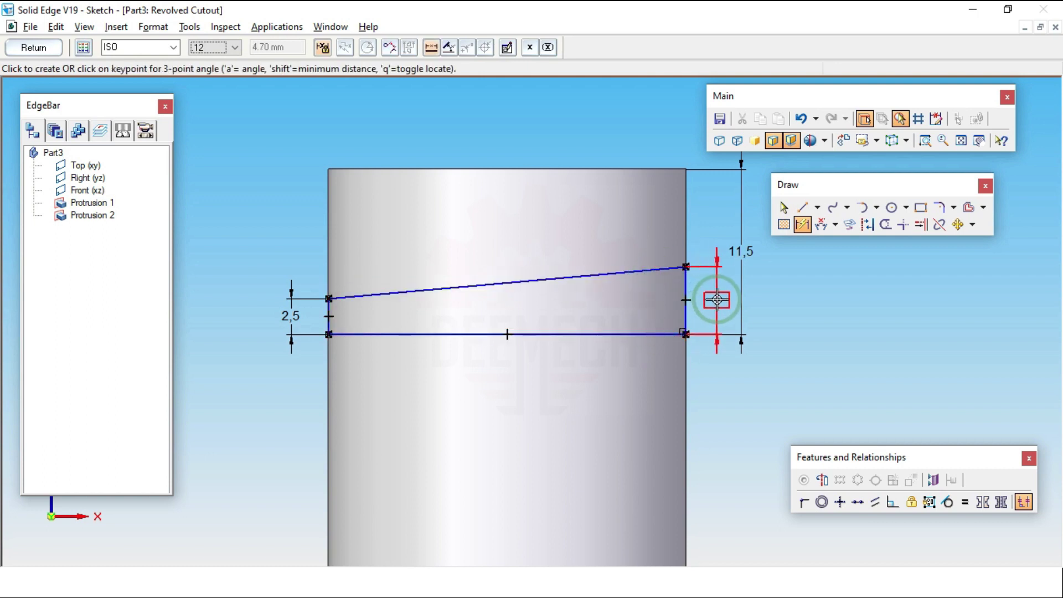
click(717, 300)
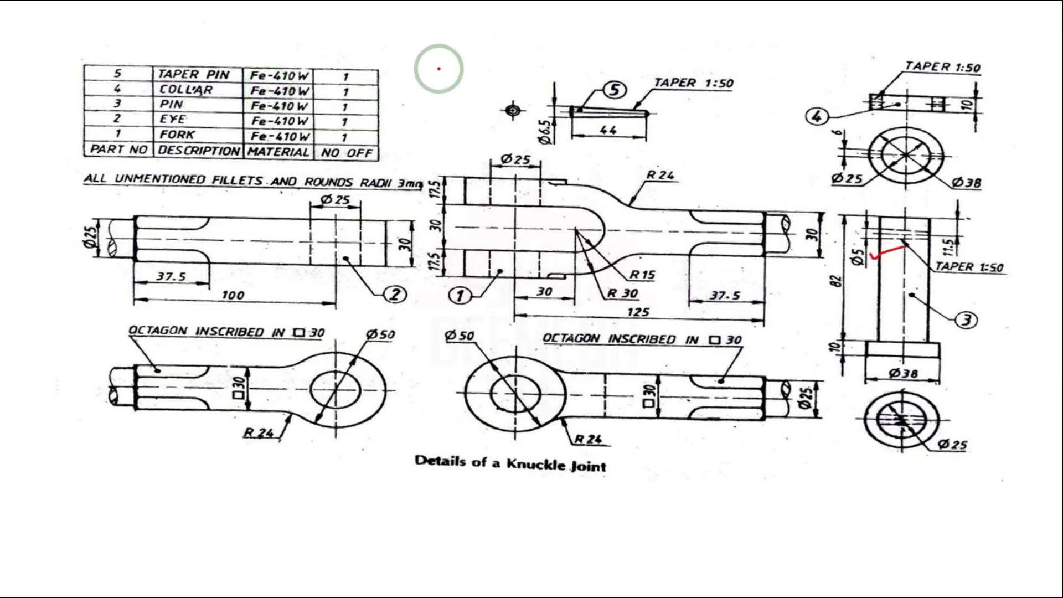
Tick TAPER 1:50 and circle the Ø5 hole on the reference drawing
drag(1012, 265, 1028, 261)
drag(880, 236, 872, 253)
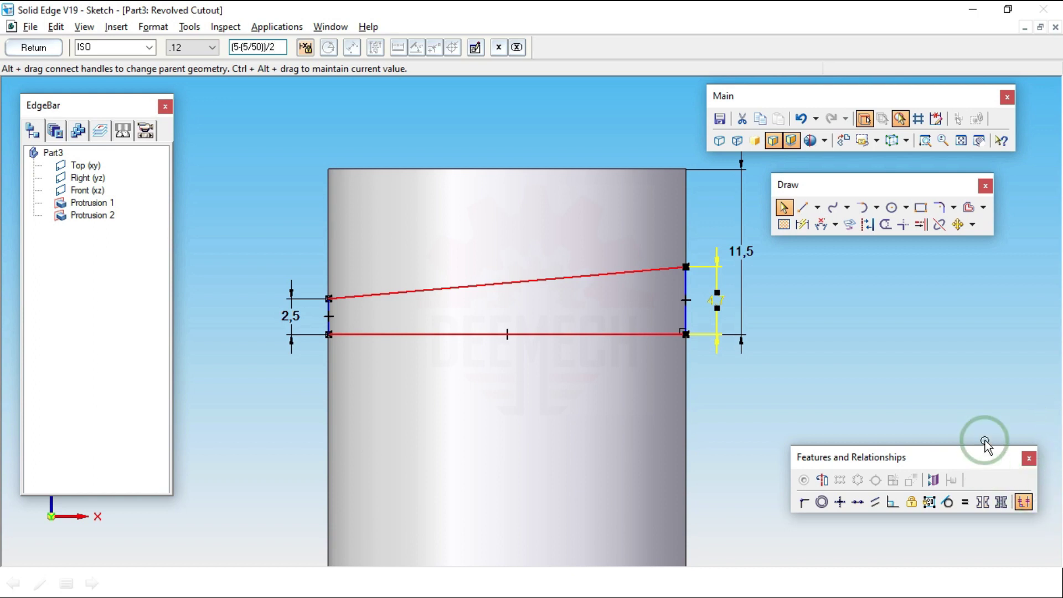
Set the profile's right-side height to 2.45 and make the bottom line the revolution axis
key(Return)
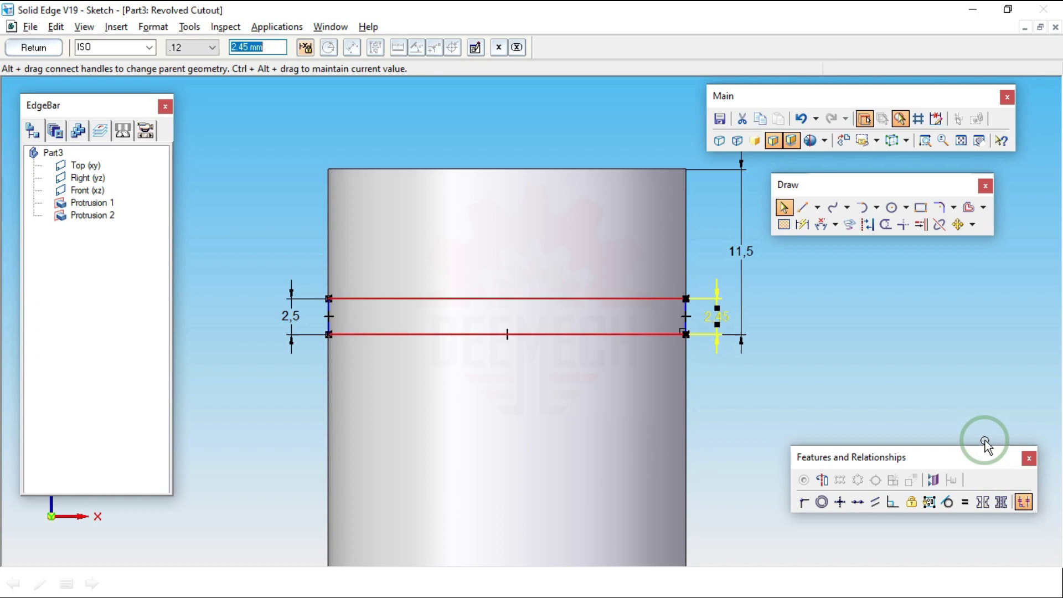
key(Escape)
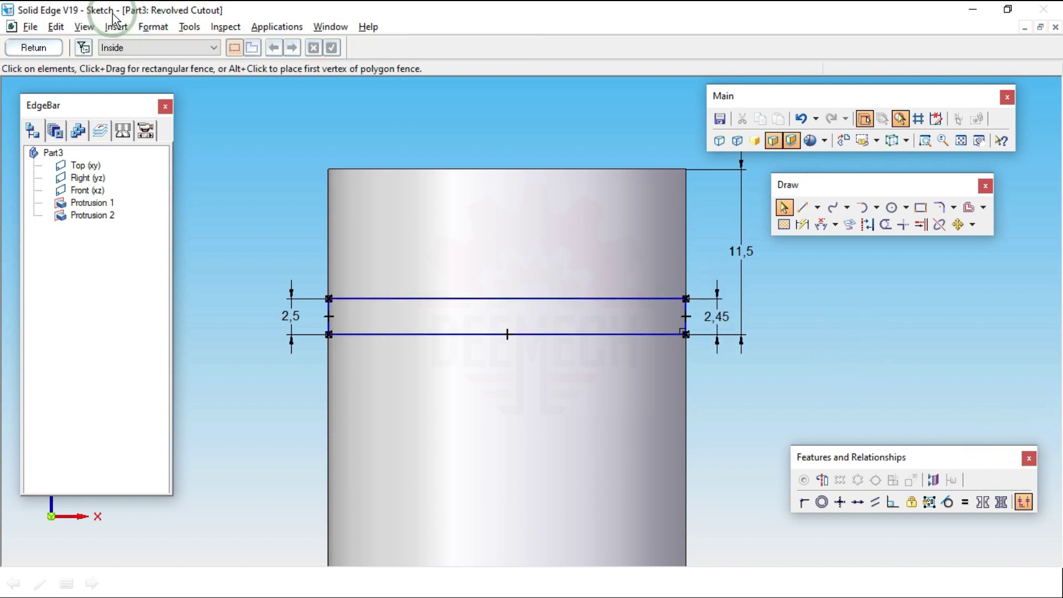
click(824, 479)
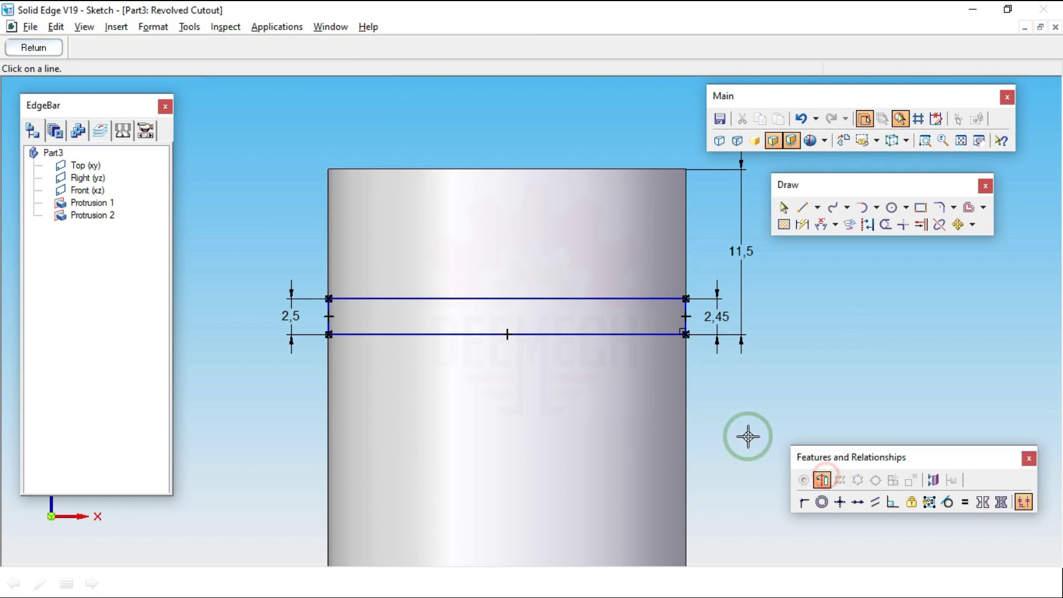
click(604, 335)
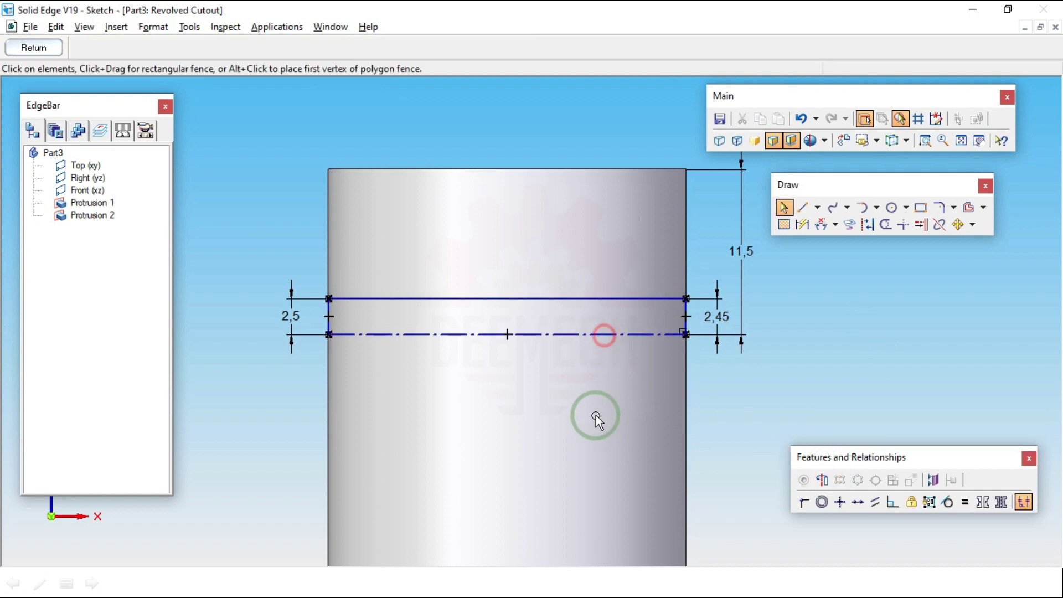
click(32, 47)
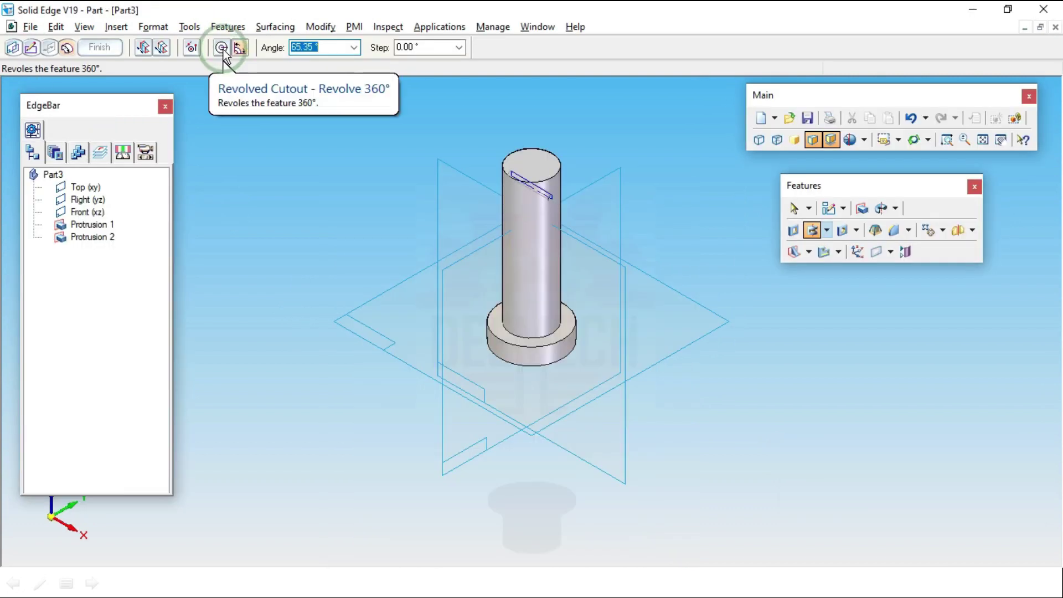
Revolve the cutout profile a full 360° to create Cutout 1
click(222, 48)
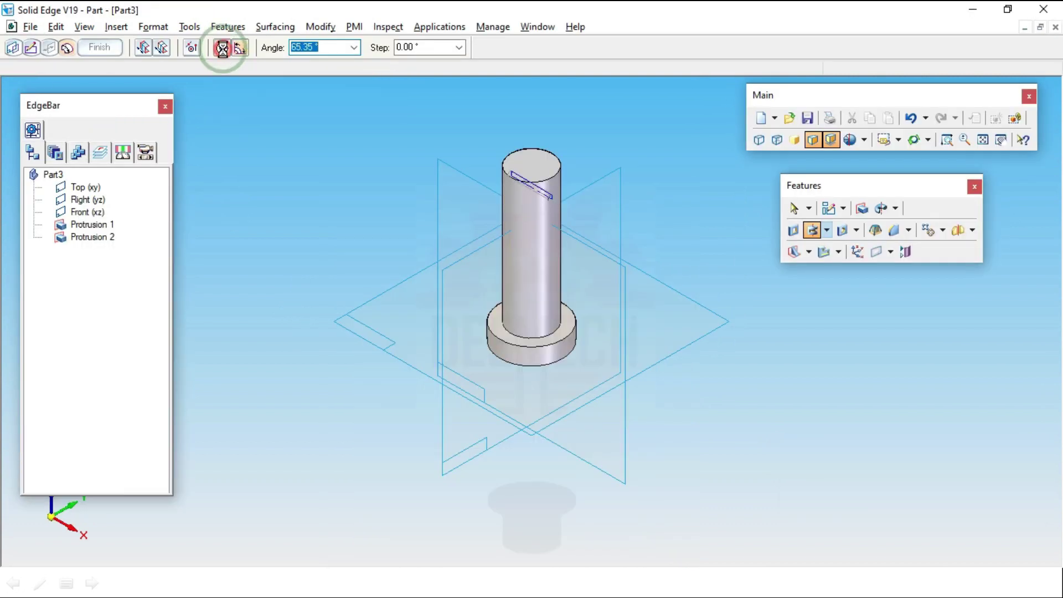
click(113, 49)
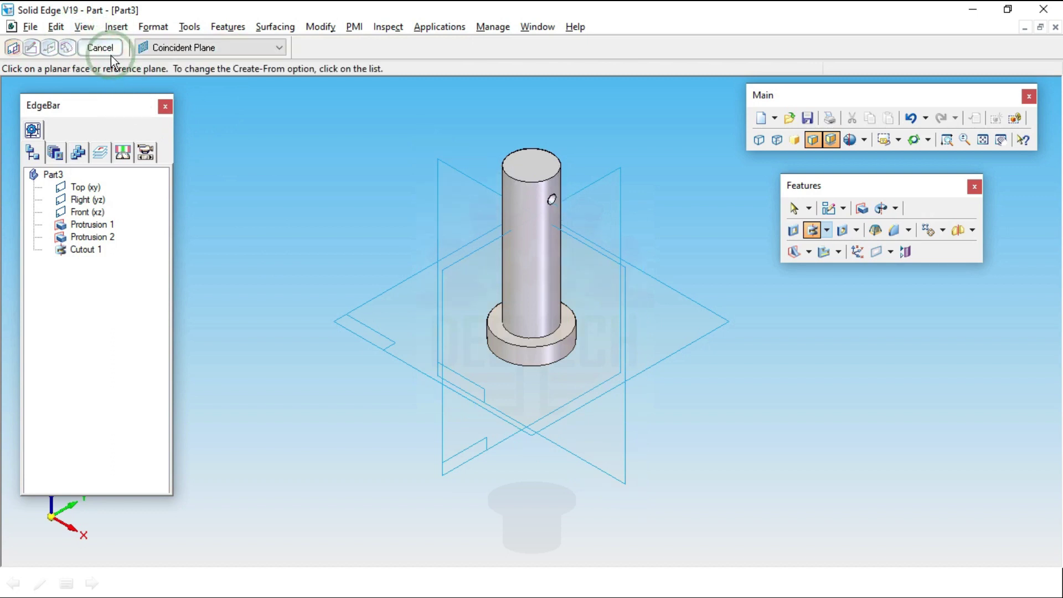
click(108, 48)
Inspect the cross hole in front and wireframe views, then return to shaded isometric
scroll(590, 120, up, 2)
scroll(590, 121, up, 2)
middle_drag(667, 319, 742, 314)
key(ctrl+i)
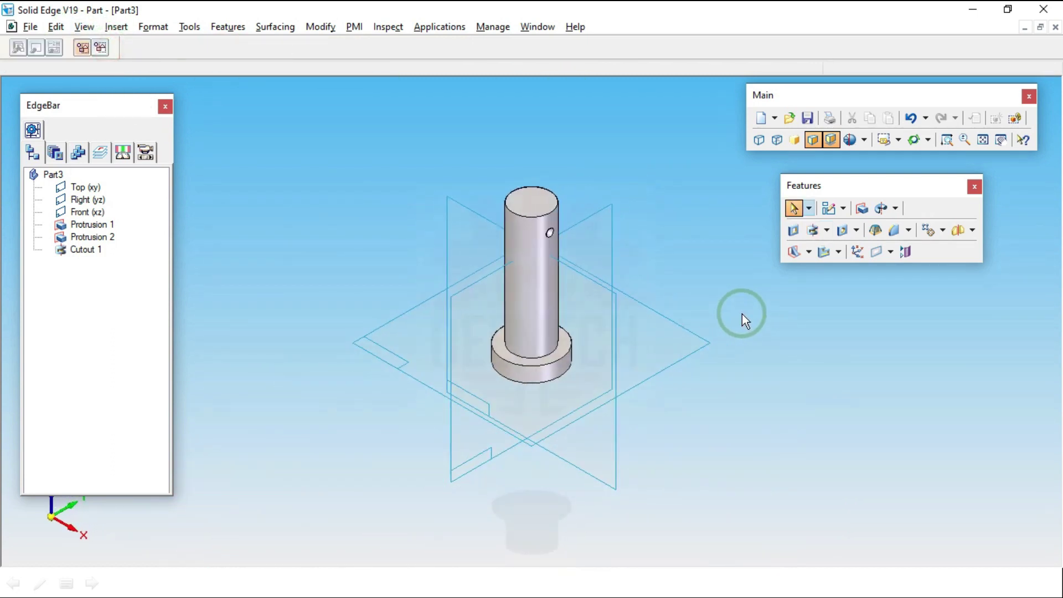
key(ctrl+f)
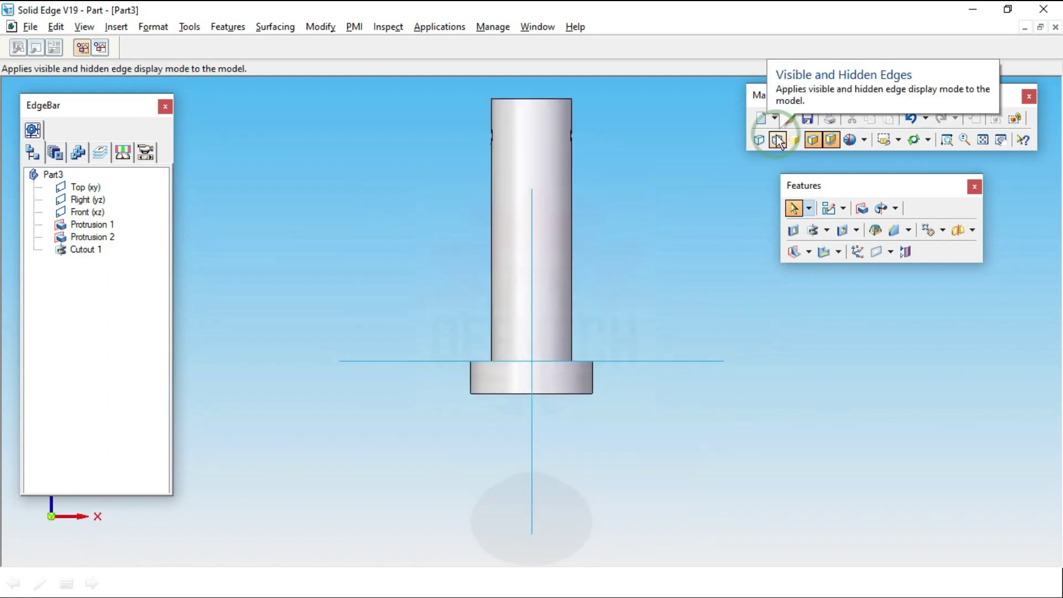
click(778, 142)
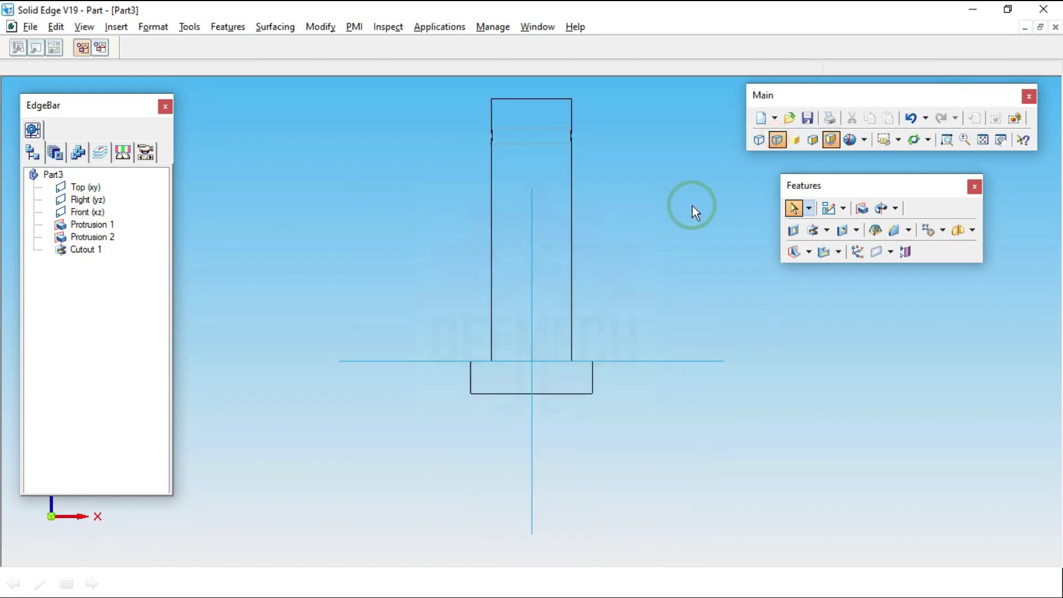
scroll(582, 98, up, 3)
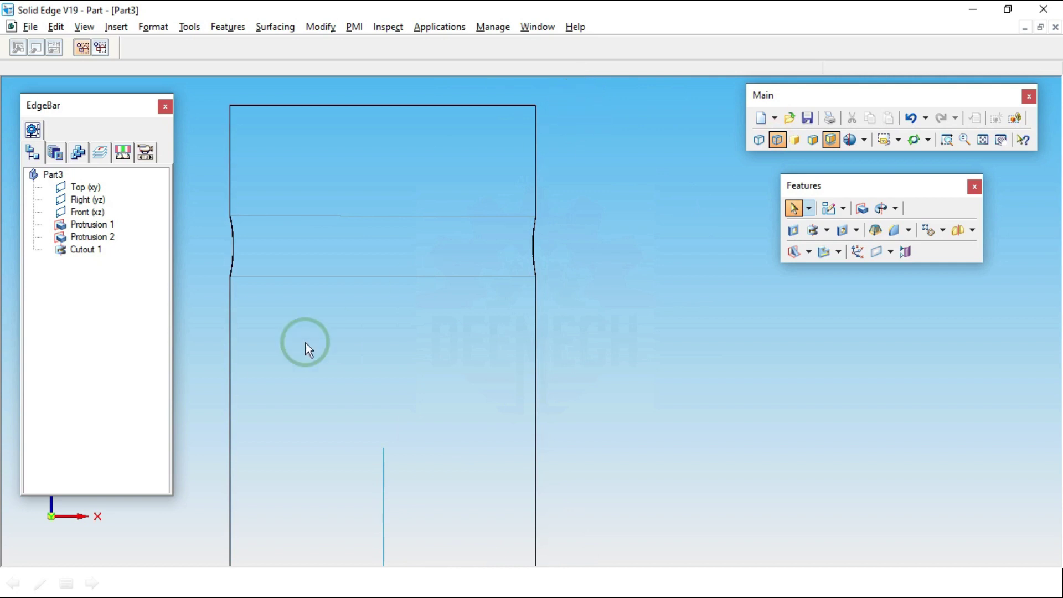
click(811, 142)
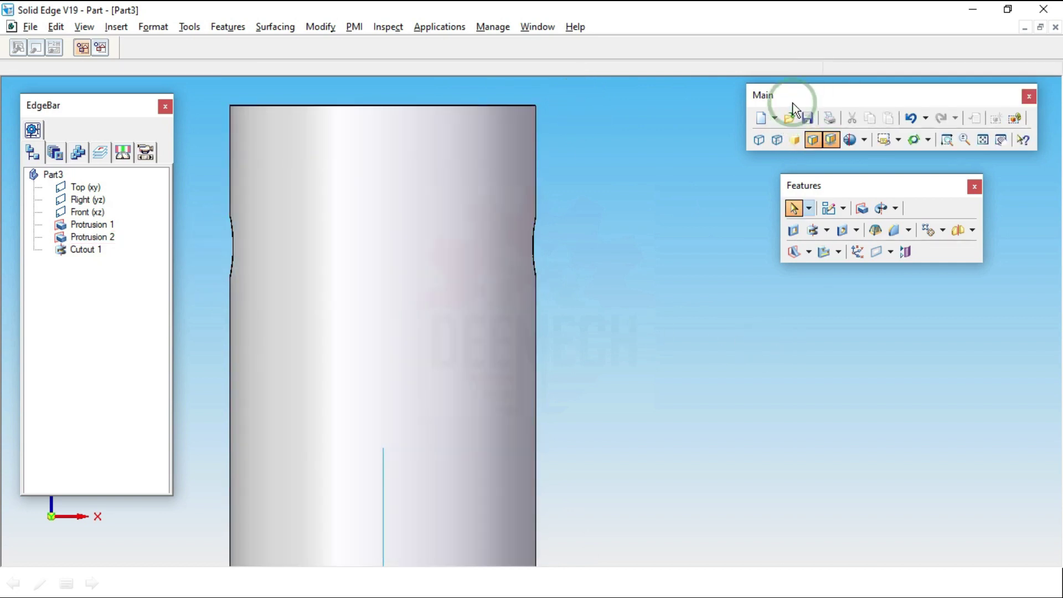
key(ctrl+i)
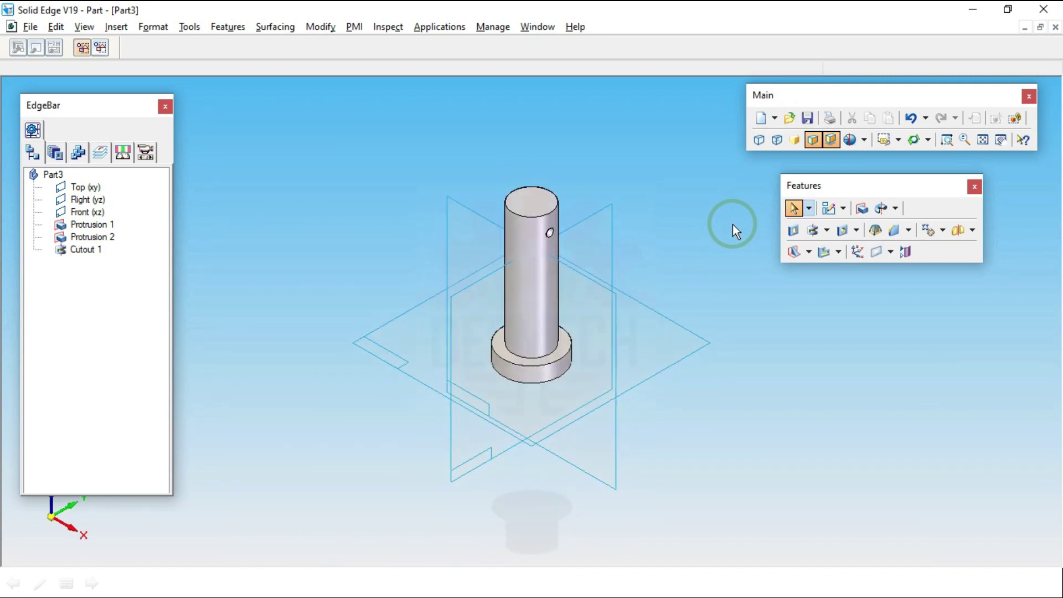
Assign Fe 410W to the pin through the Material Table
click(190, 25)
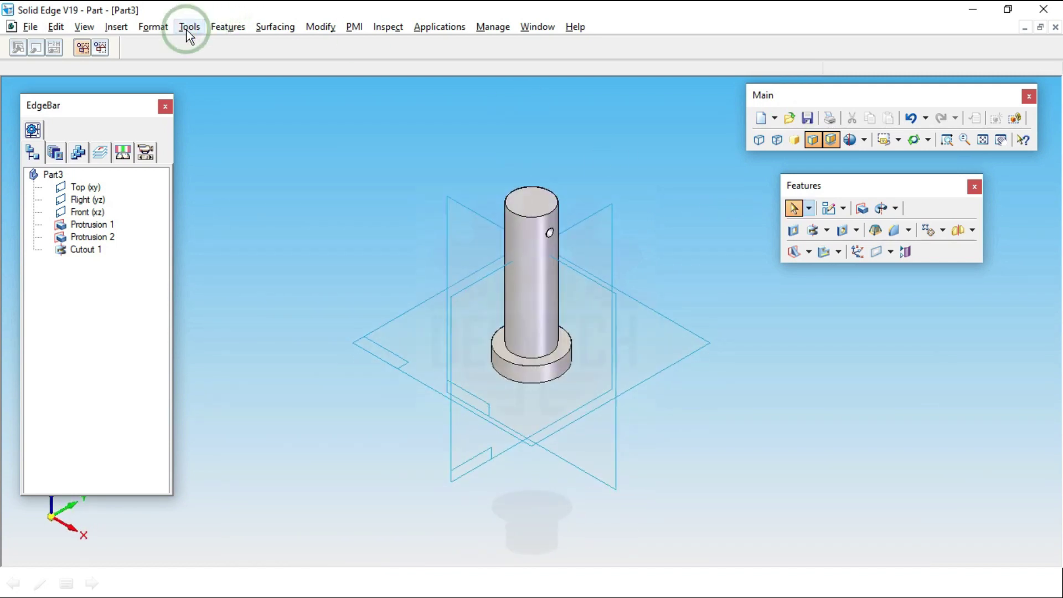
click(238, 206)
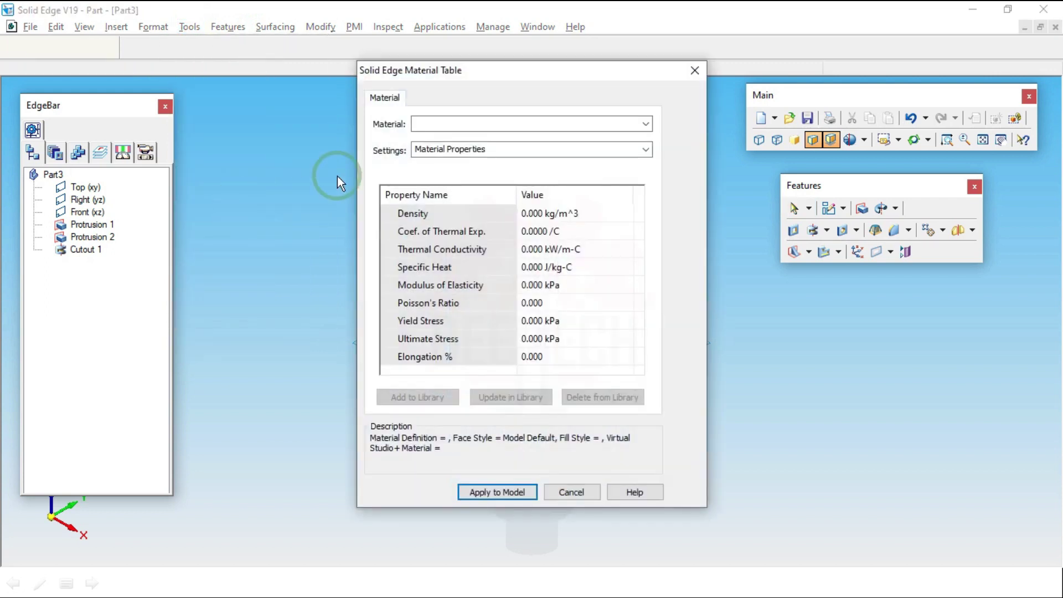
click(444, 125)
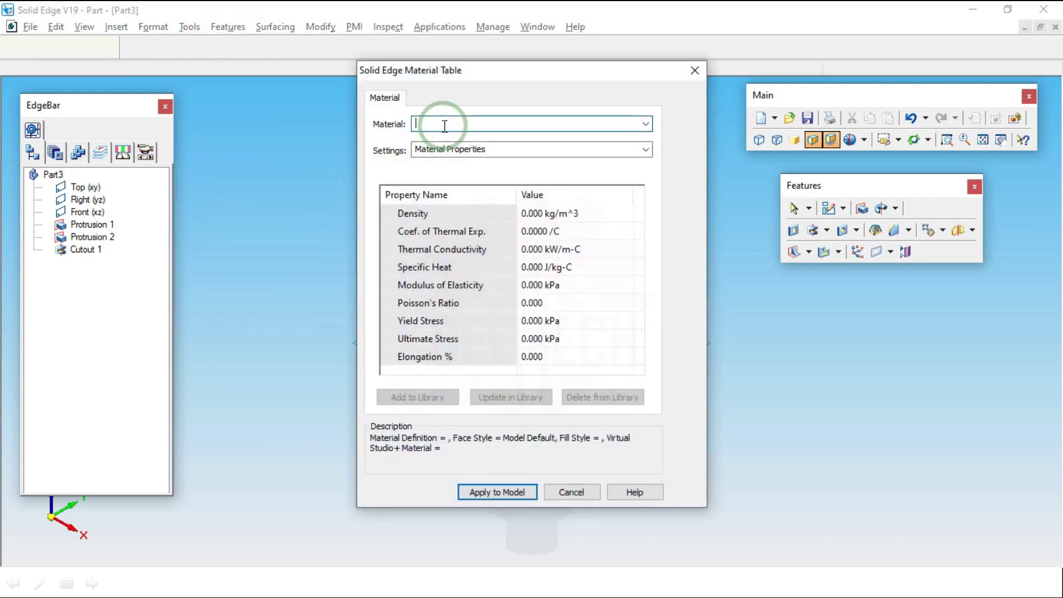
text(Fe 410)
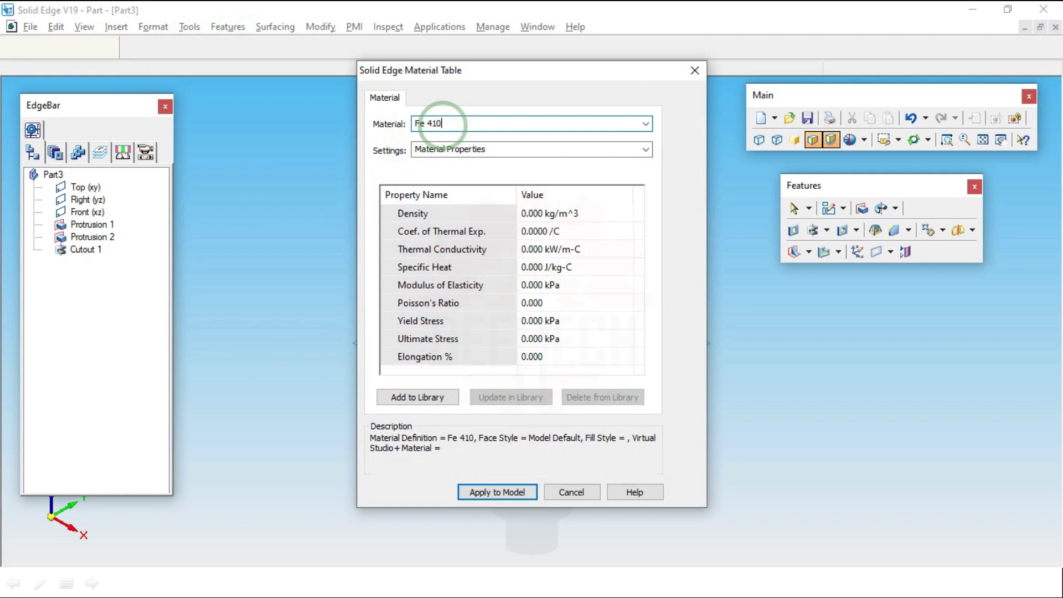
text(W)
click(504, 494)
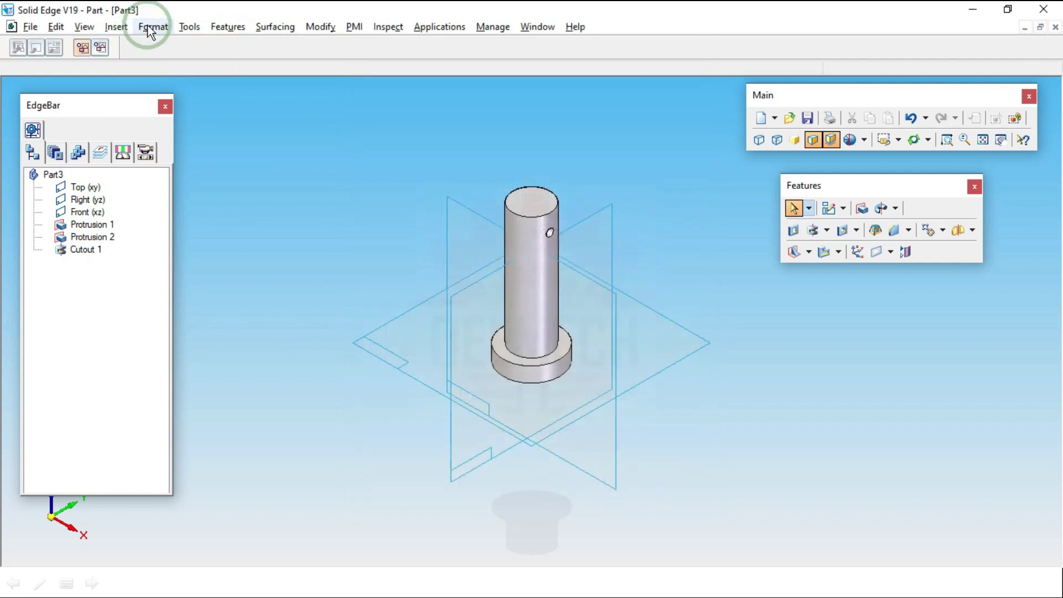
Paint the part Gray with Part Painter and begin saving it
click(151, 26)
click(170, 65)
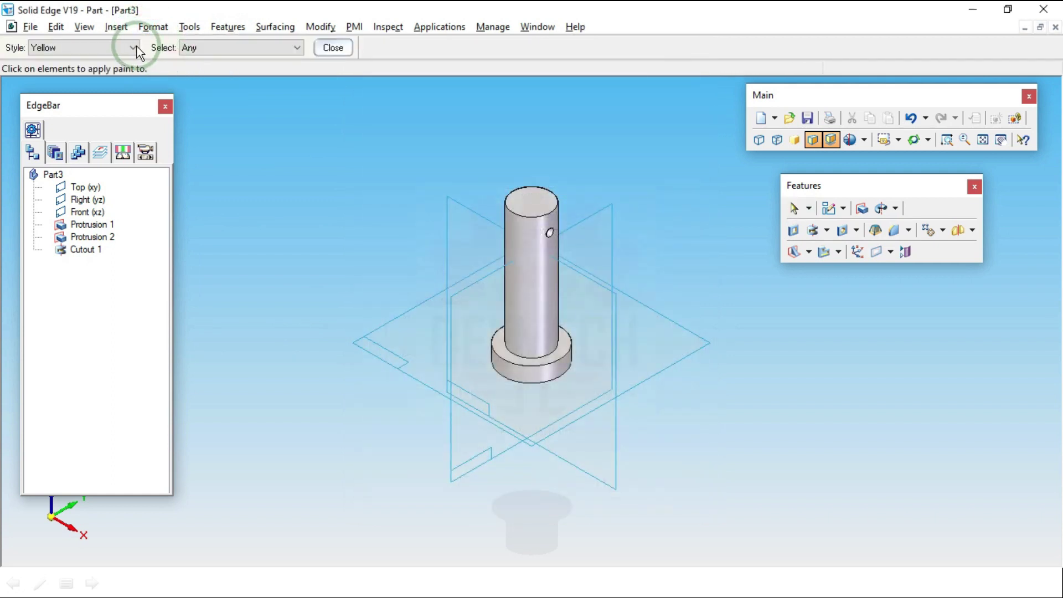
drag(137, 48, 84, 175)
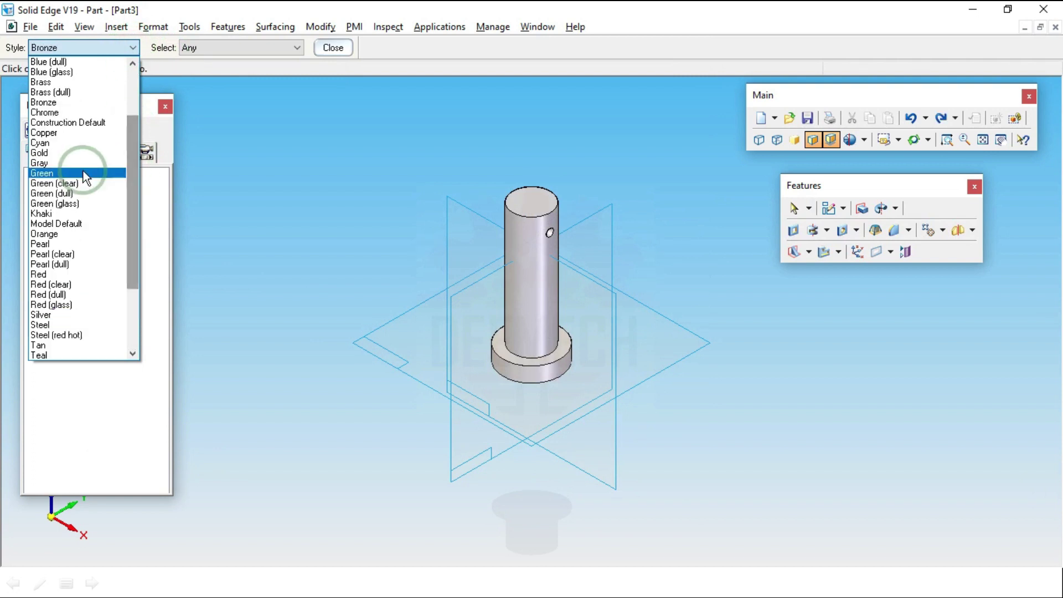
click(76, 162)
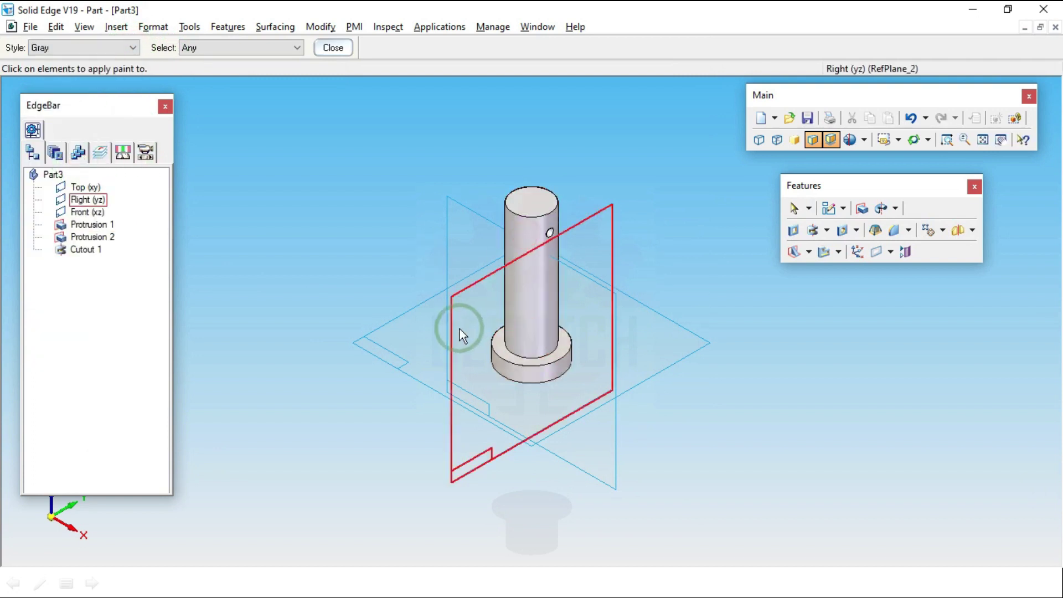
click(30, 26)
Set the part's Summary title to PIN and copy it
click(61, 119)
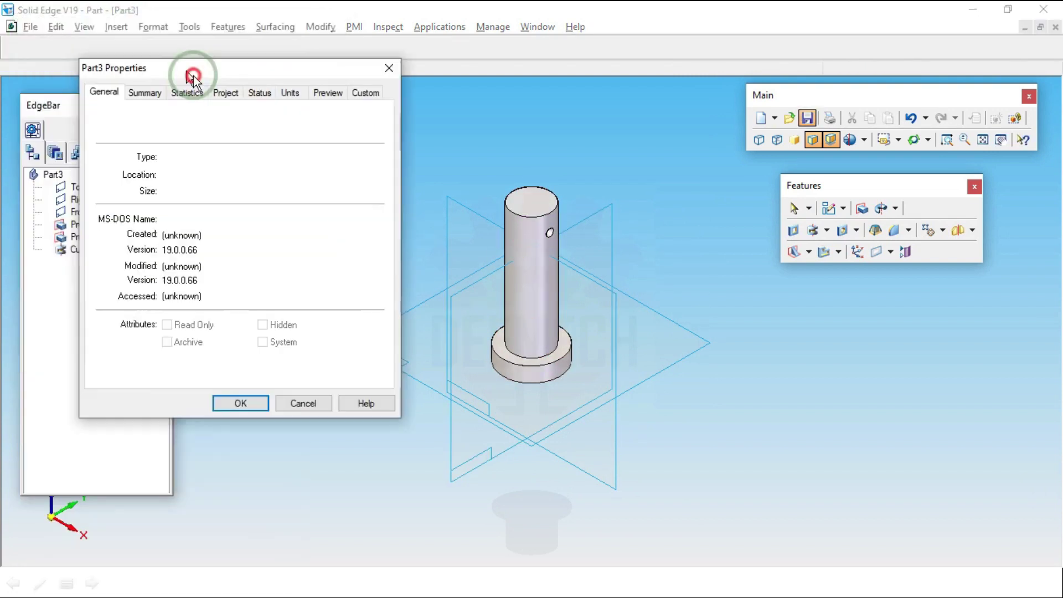
drag(193, 77, 316, 128)
click(268, 143)
click(283, 166)
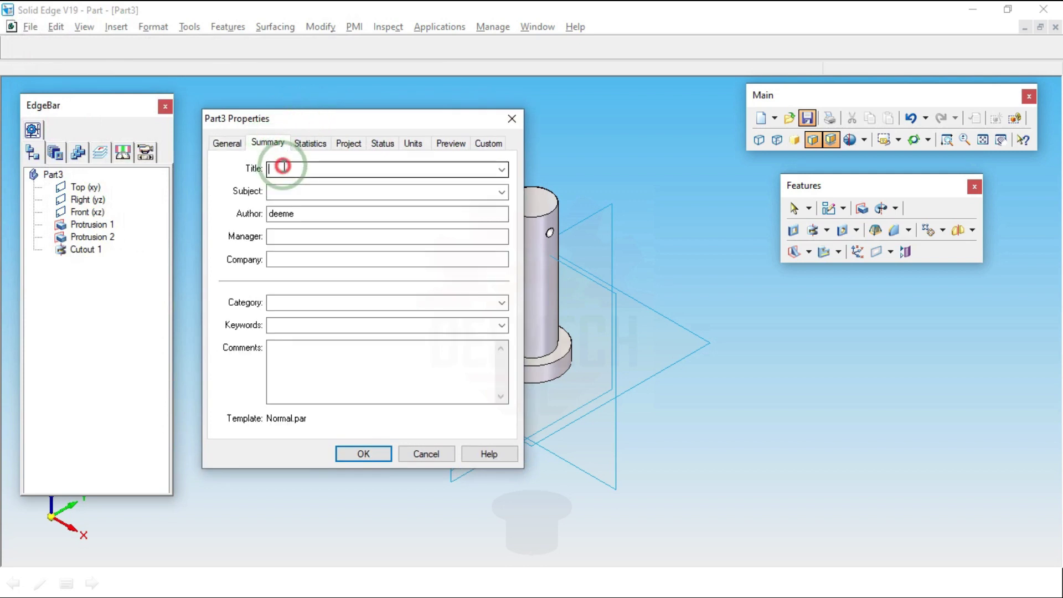
text(PIN)
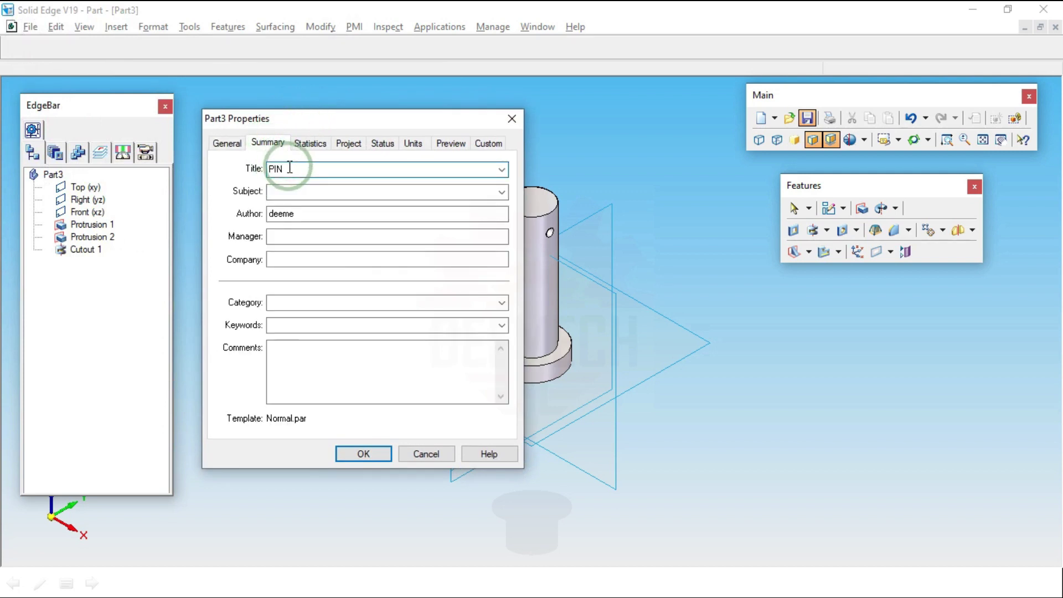
double_click(273, 168)
right_click(272, 168)
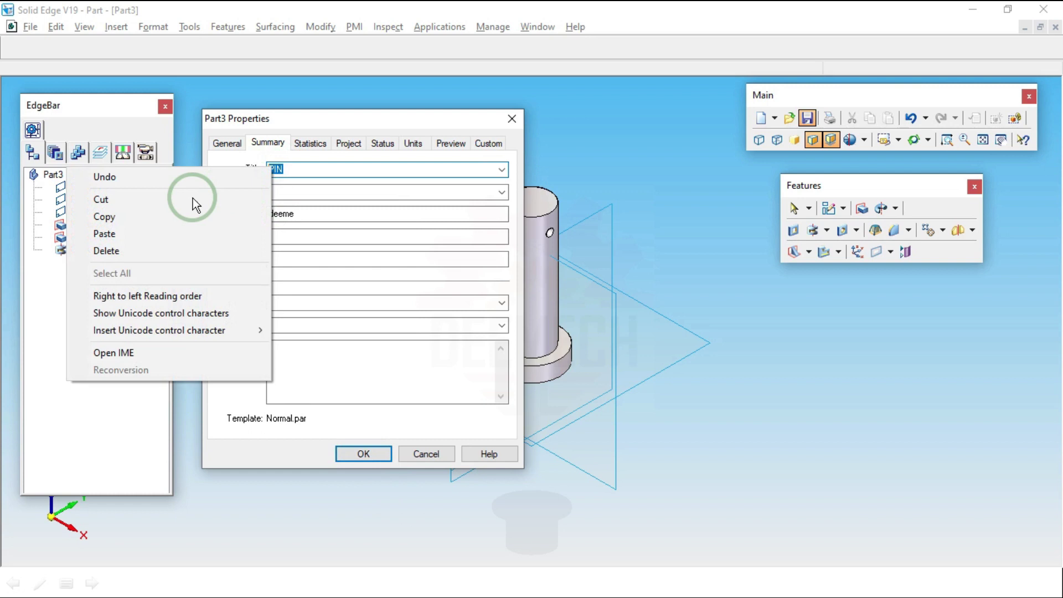
click(161, 217)
click(368, 453)
Save the part as PIN.par in the Desktop KNUCKLE JOINT ASSEMBLY folder
click(541, 186)
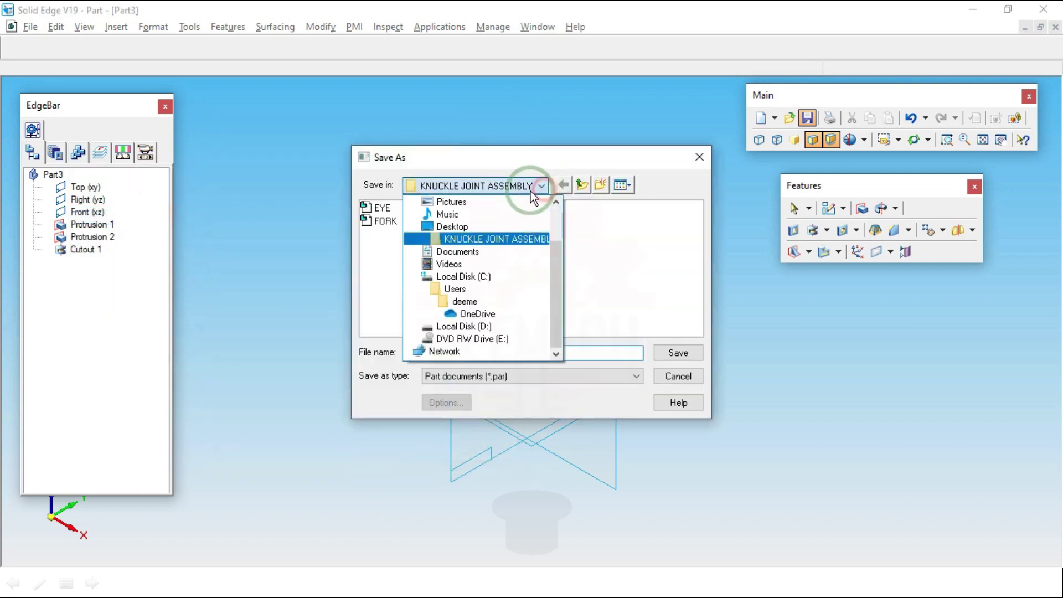
click(476, 222)
click(442, 211)
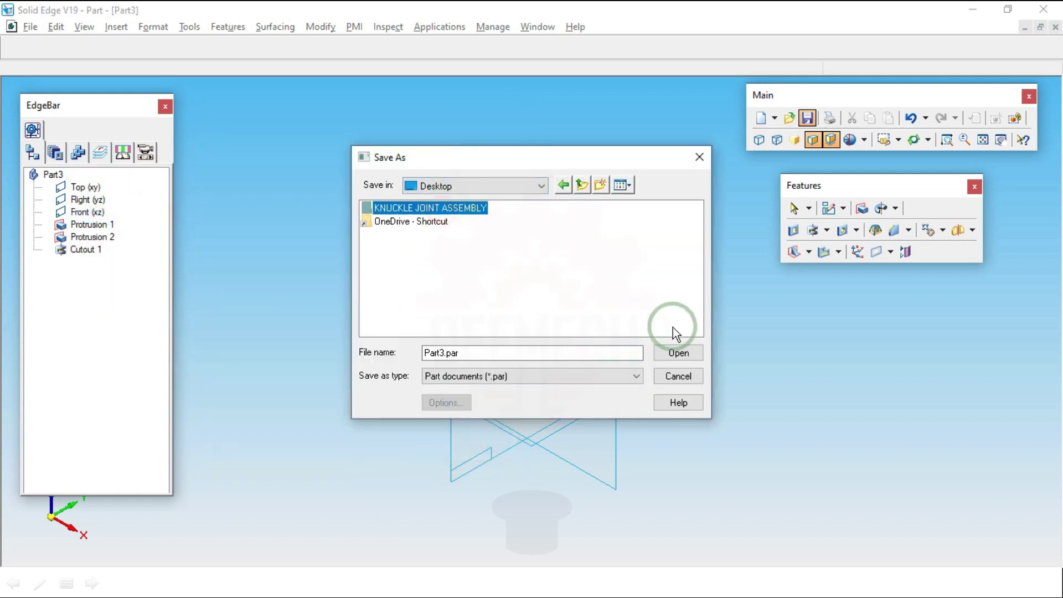
click(680, 356)
click(437, 353)
drag(472, 354, 412, 352)
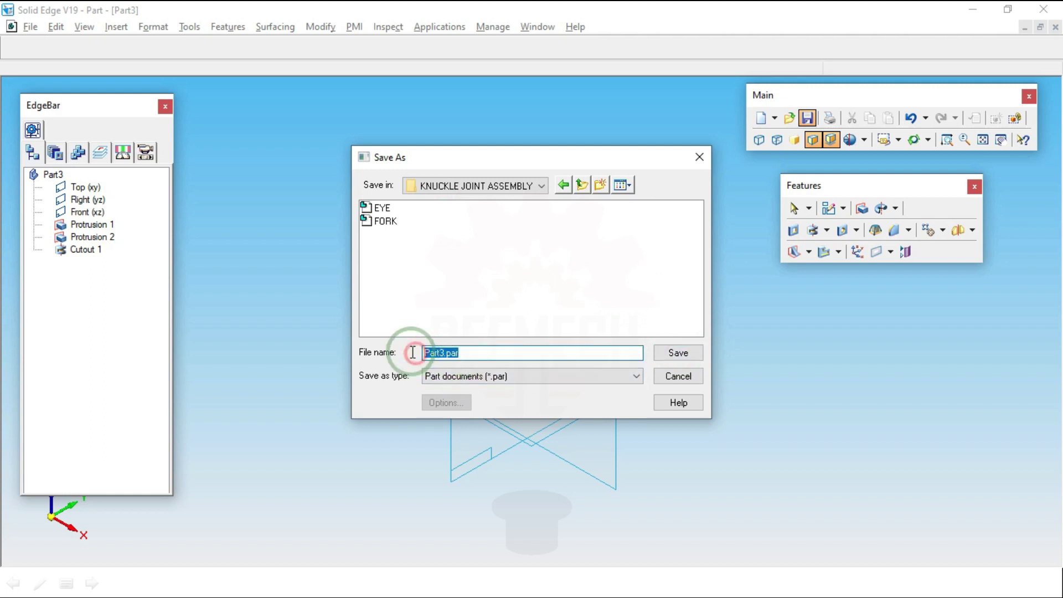
right_click(435, 353)
click(289, 419)
text(PIN)
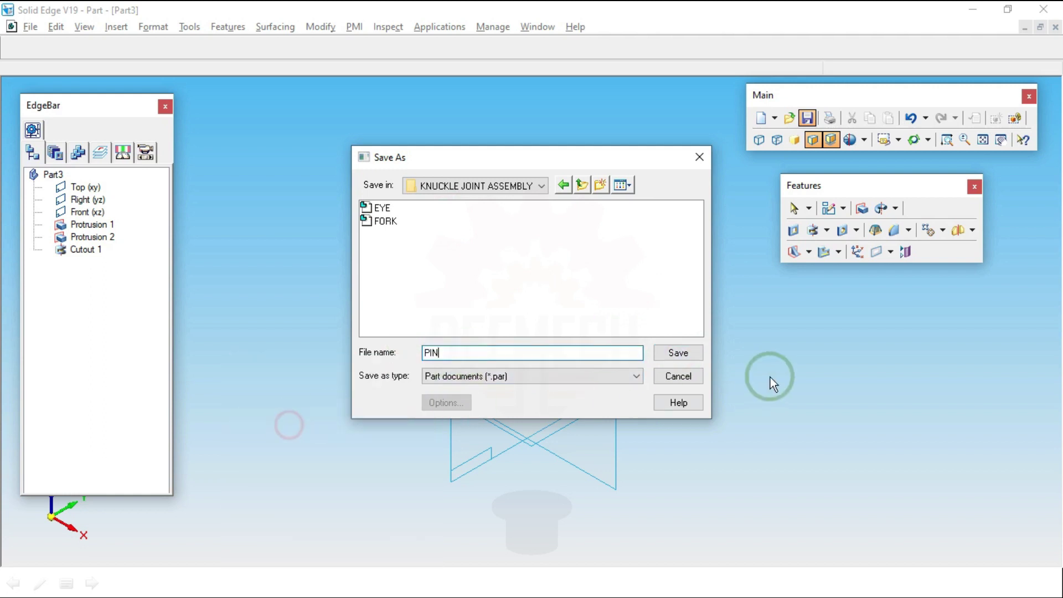
click(704, 357)
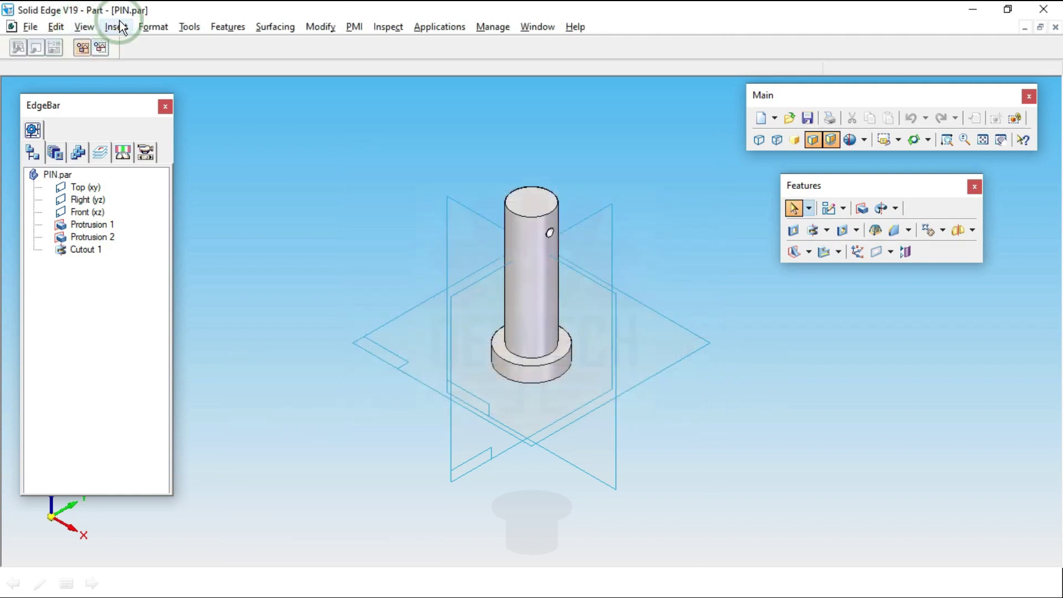
Close PIN.par, tick the collar's Fe-410W, 10, Ø38, Ø25 and 6 values, then start Part4
click(1055, 27)
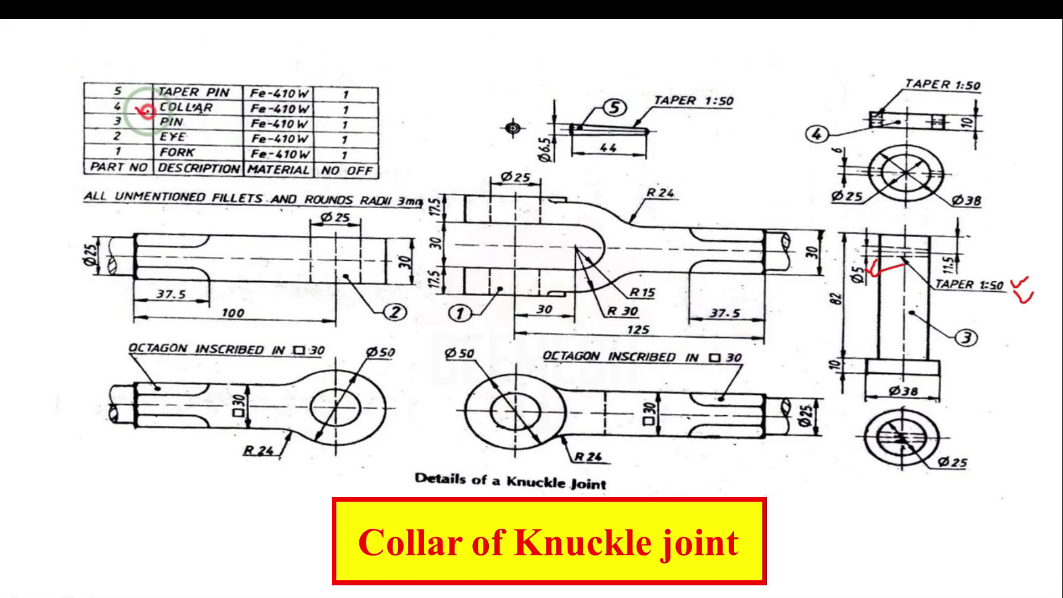
drag(225, 107, 240, 102)
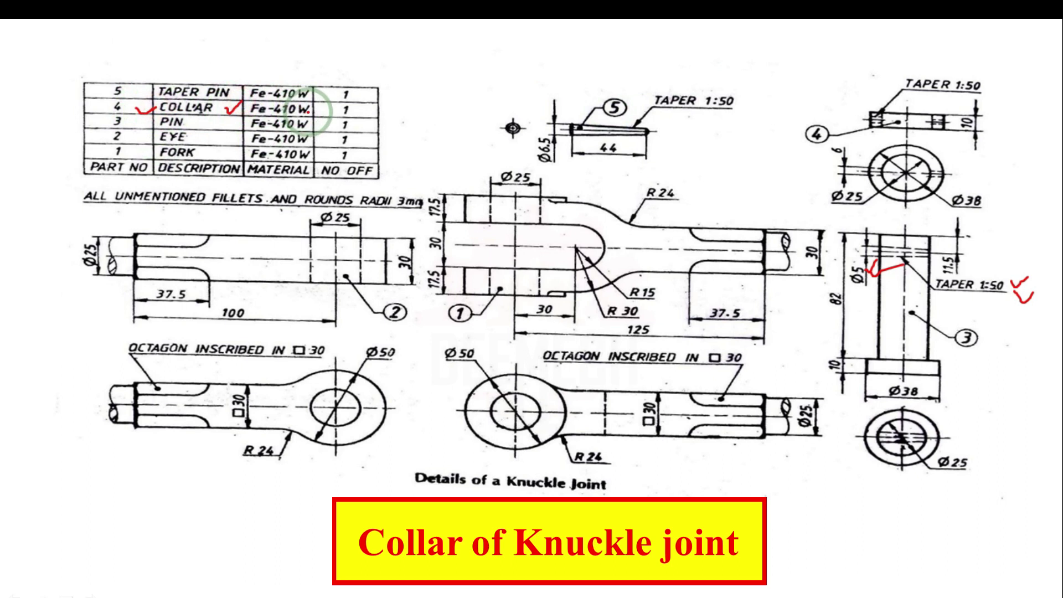
drag(308, 110, 323, 103)
drag(989, 122, 1014, 113)
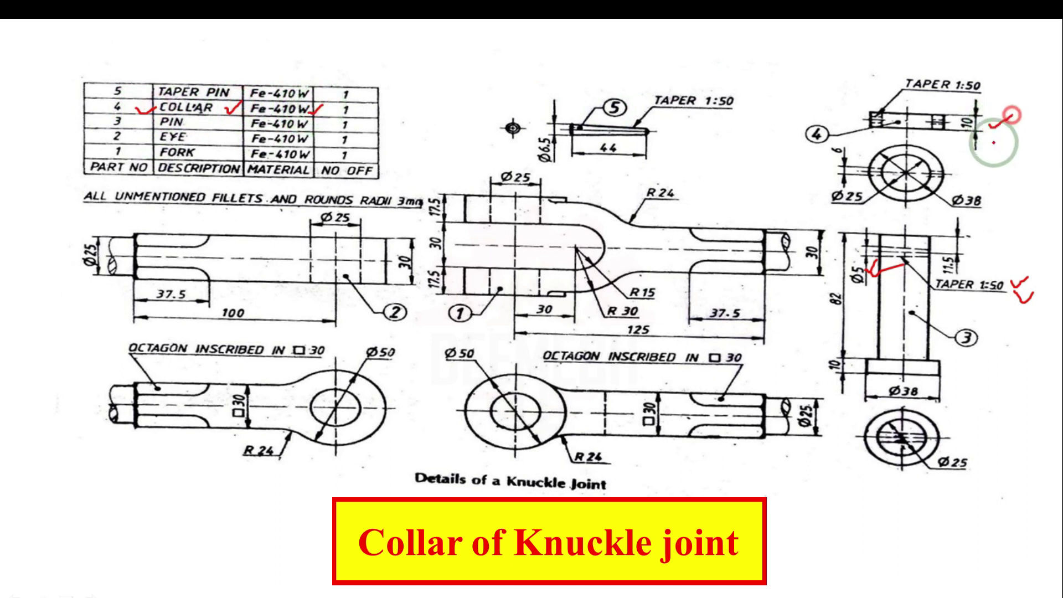
drag(961, 173, 991, 166)
drag(991, 202, 1012, 199)
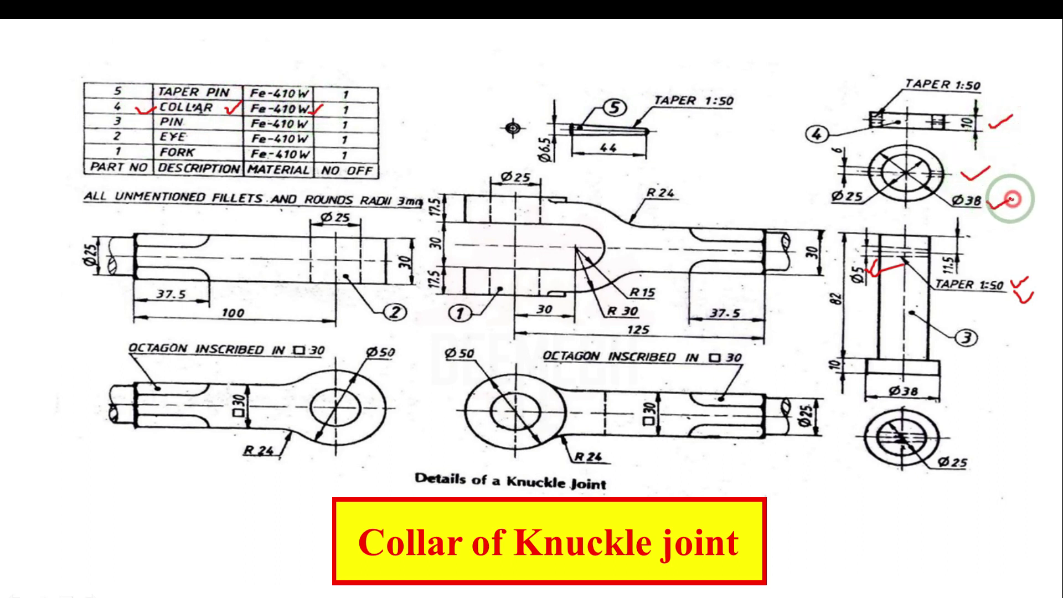
drag(871, 213, 884, 209)
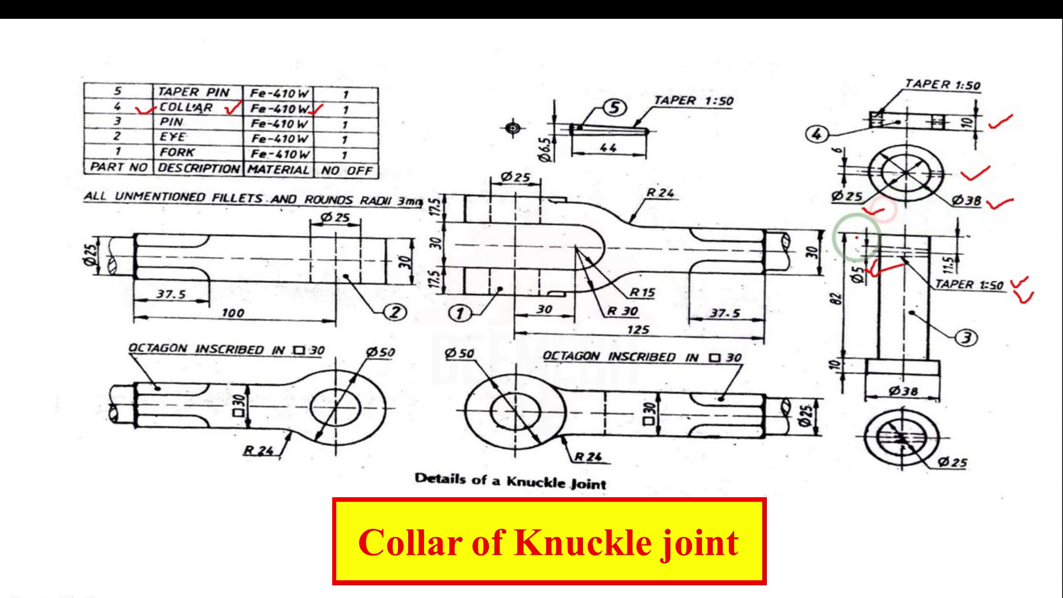
drag(852, 148, 866, 145)
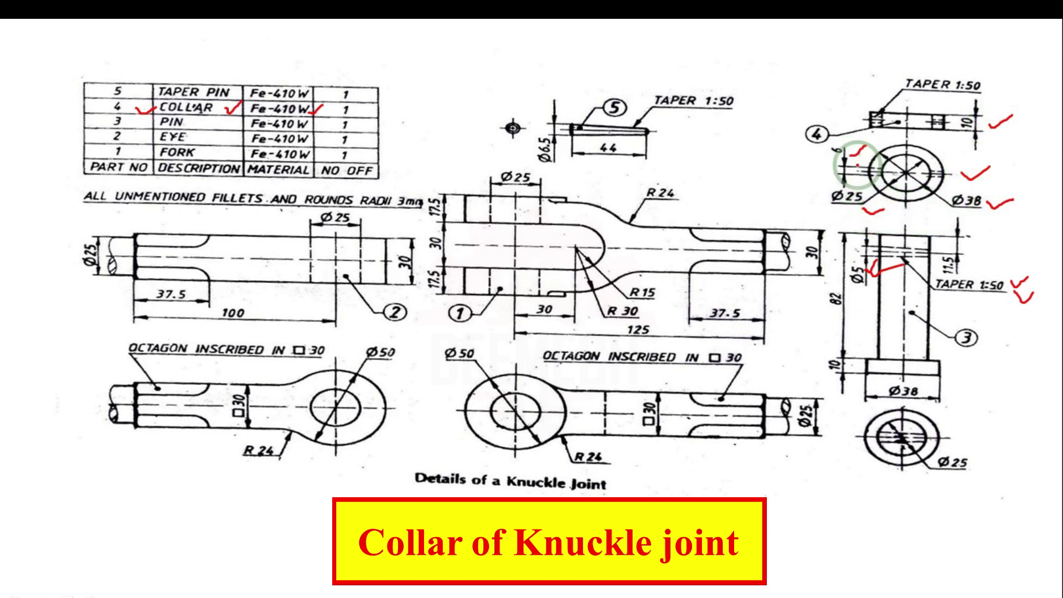
drag(950, 176, 958, 159)
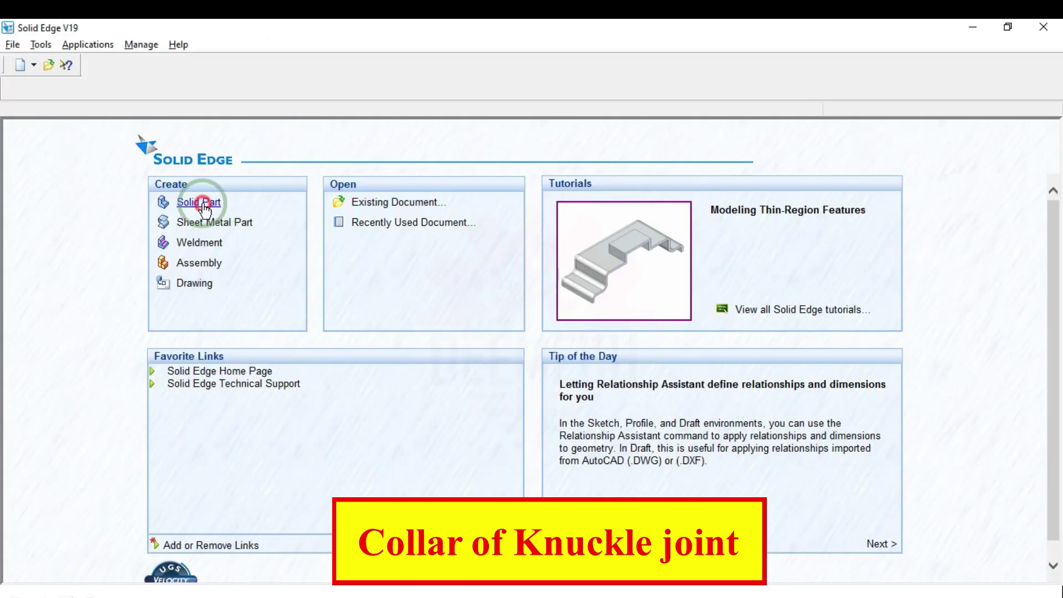
click(203, 203)
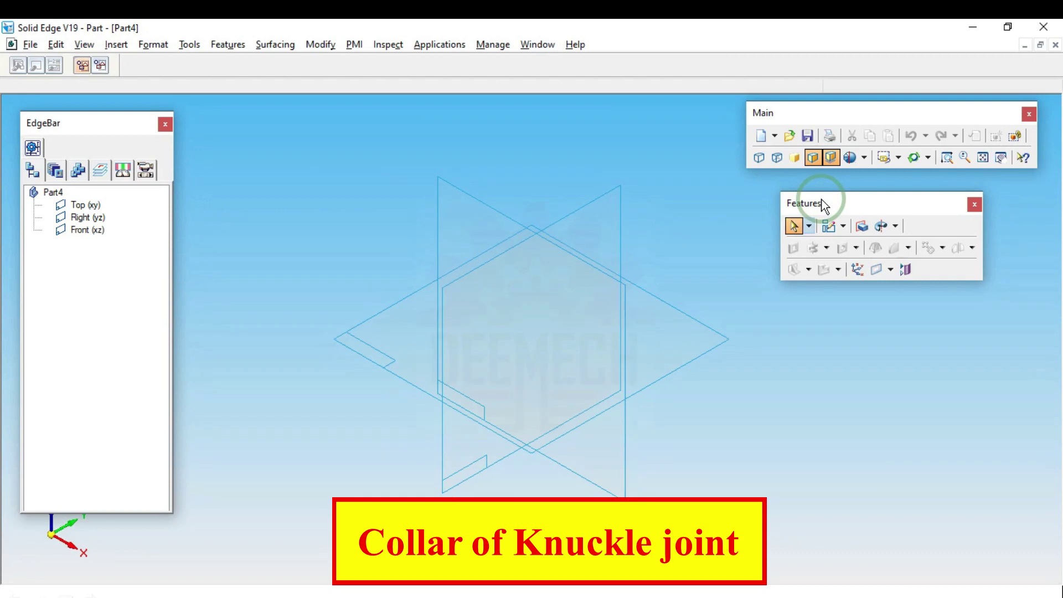
Sketch two concentric circles at the origin on the Top plane
click(866, 226)
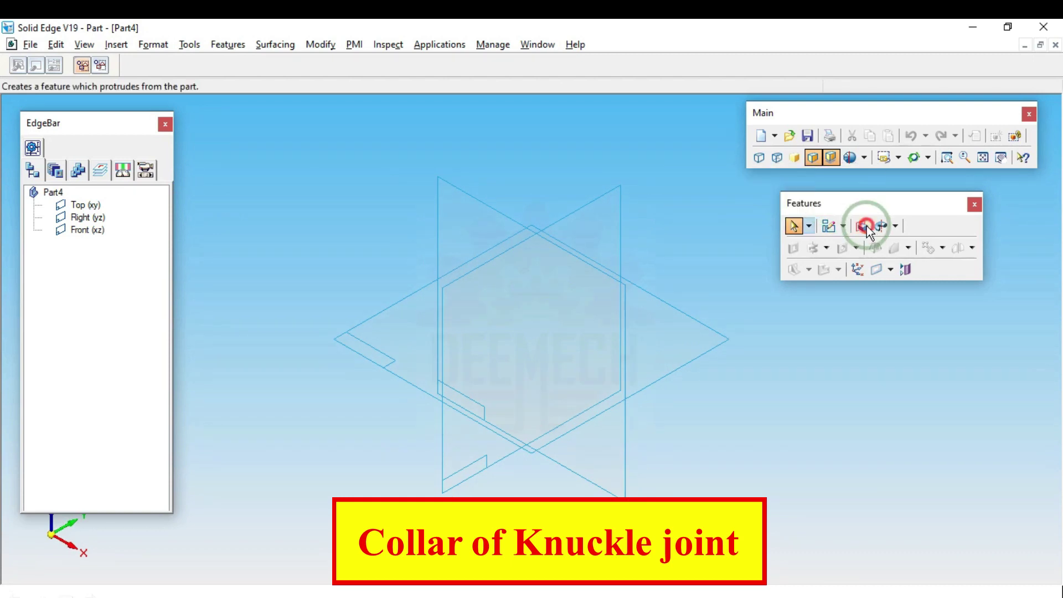
click(702, 347)
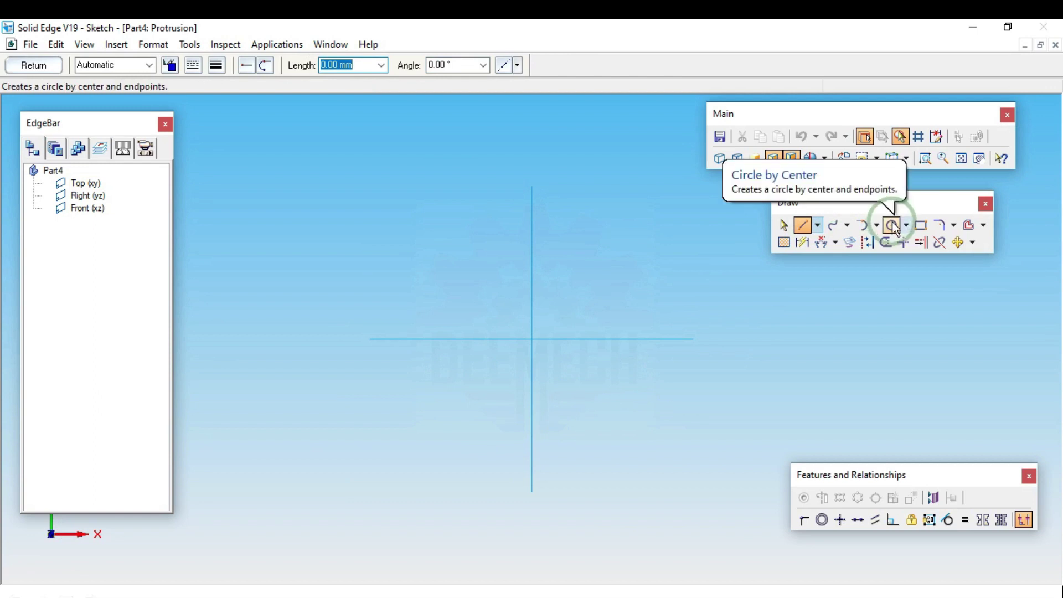
click(890, 225)
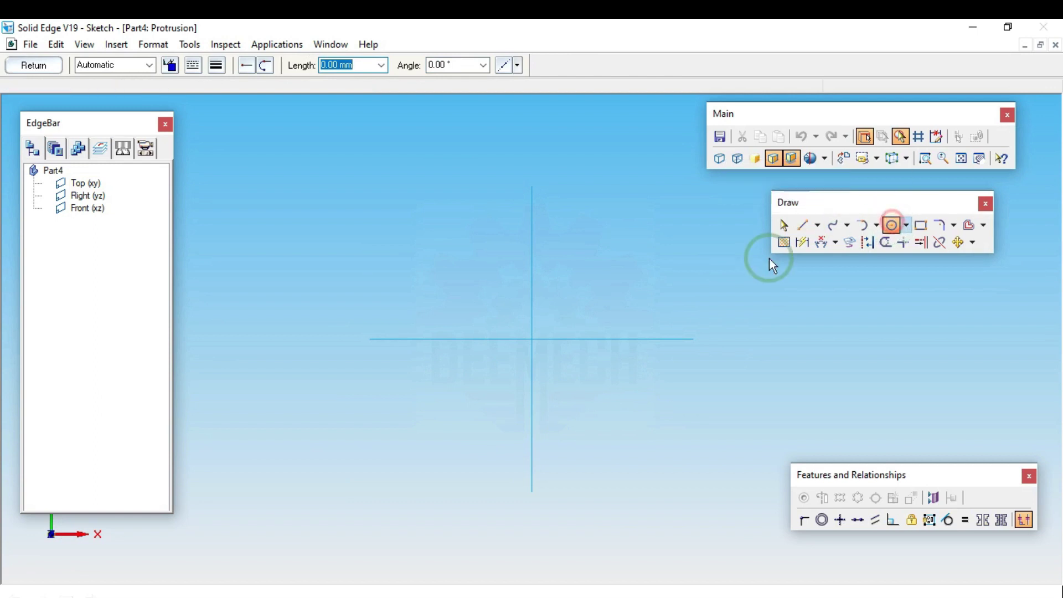
click(532, 341)
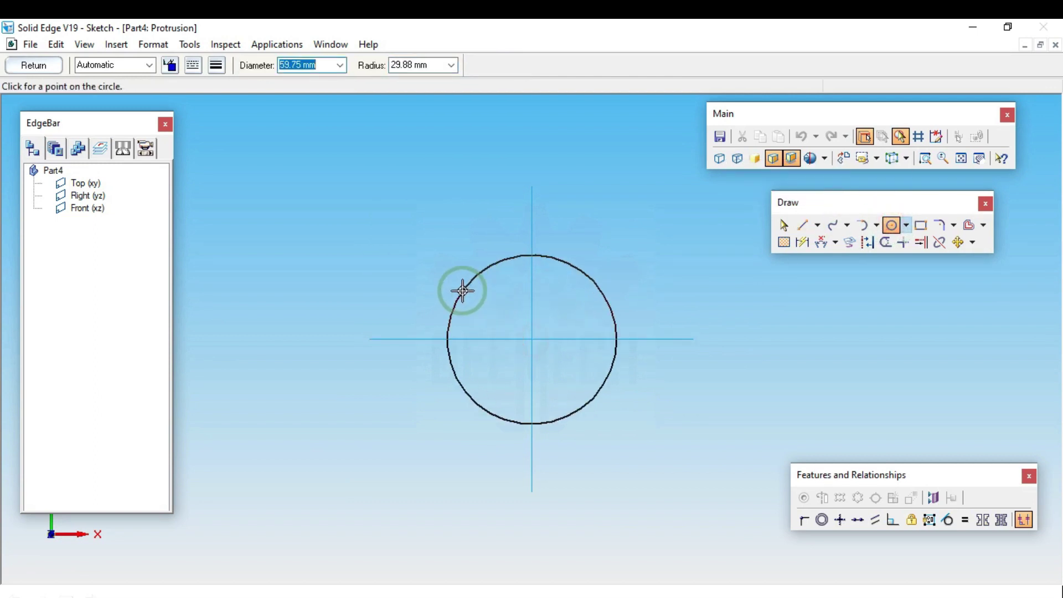
text(38)
key(Return)
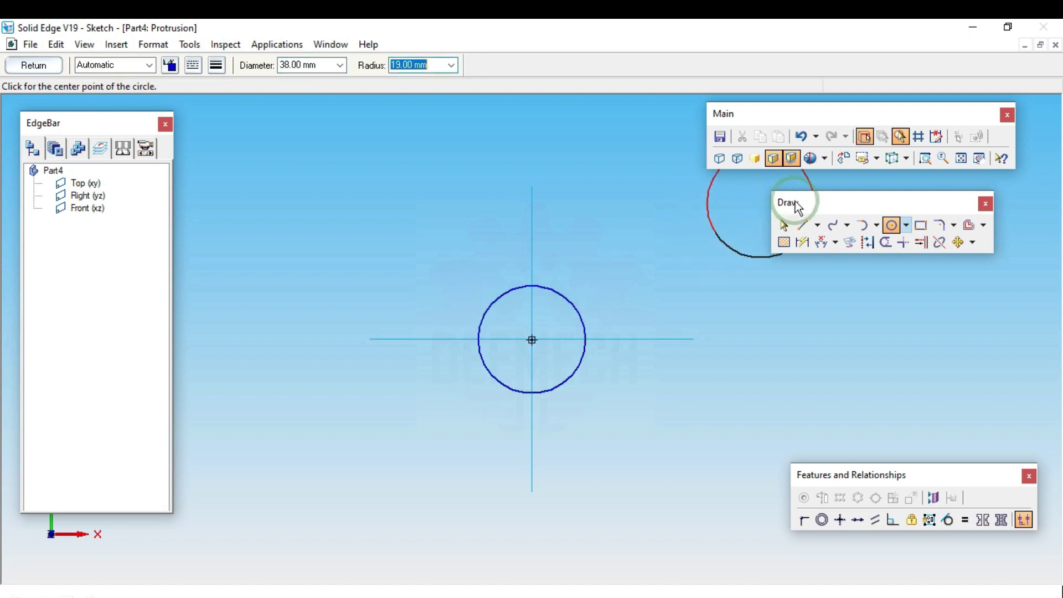
click(896, 229)
click(532, 340)
text(25)
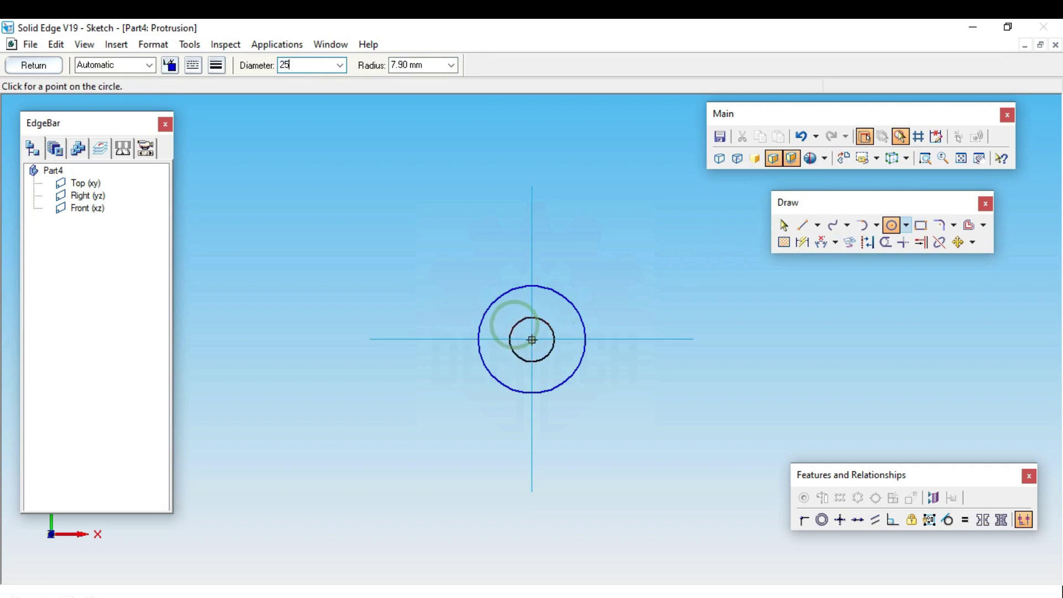
key(Return)
Dimension the circles Ø25 and Ø38 and finish the sketch
click(802, 242)
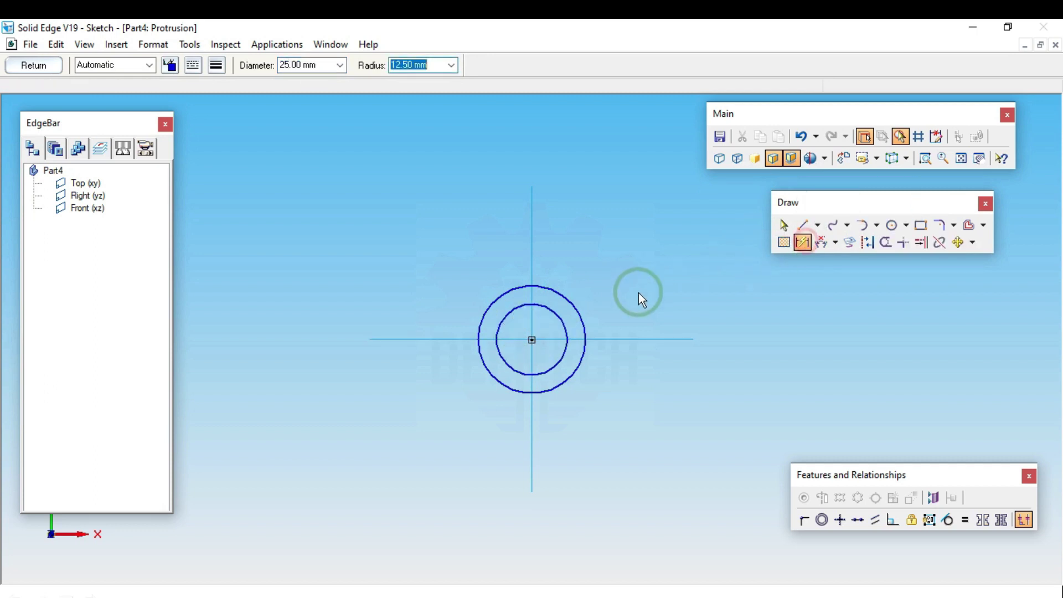
click(564, 319)
click(642, 308)
click(576, 304)
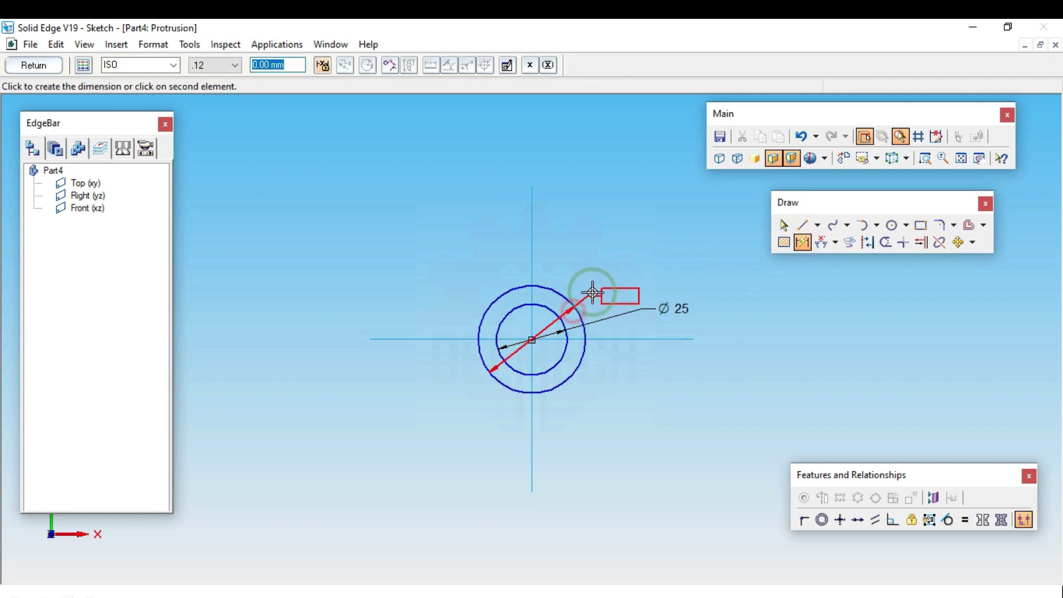
click(601, 287)
click(35, 65)
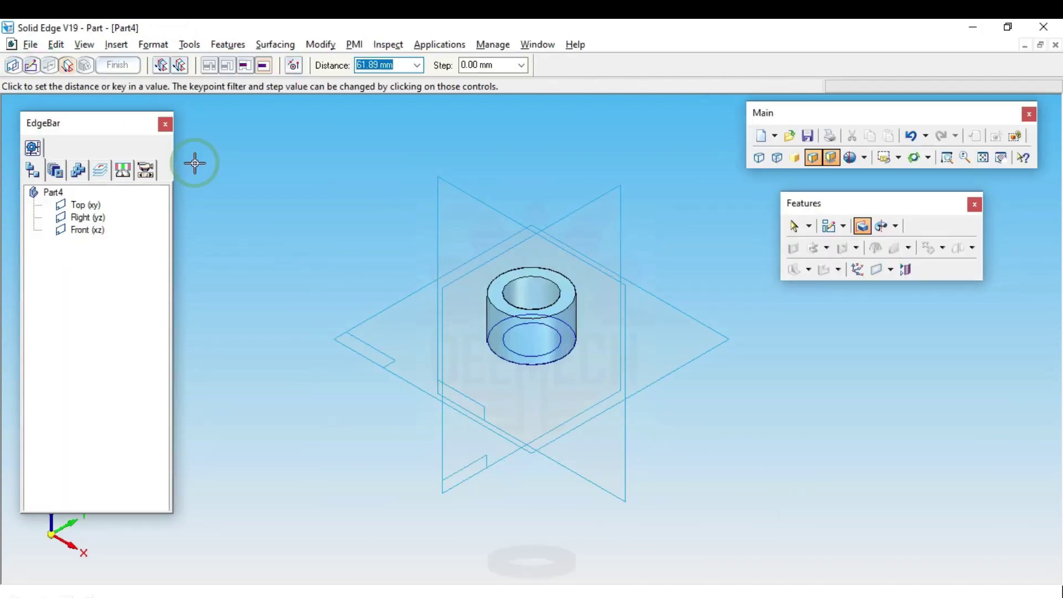
Extrude the ring symmetrically to 10 mm, completing Protrusion 1
click(182, 71)
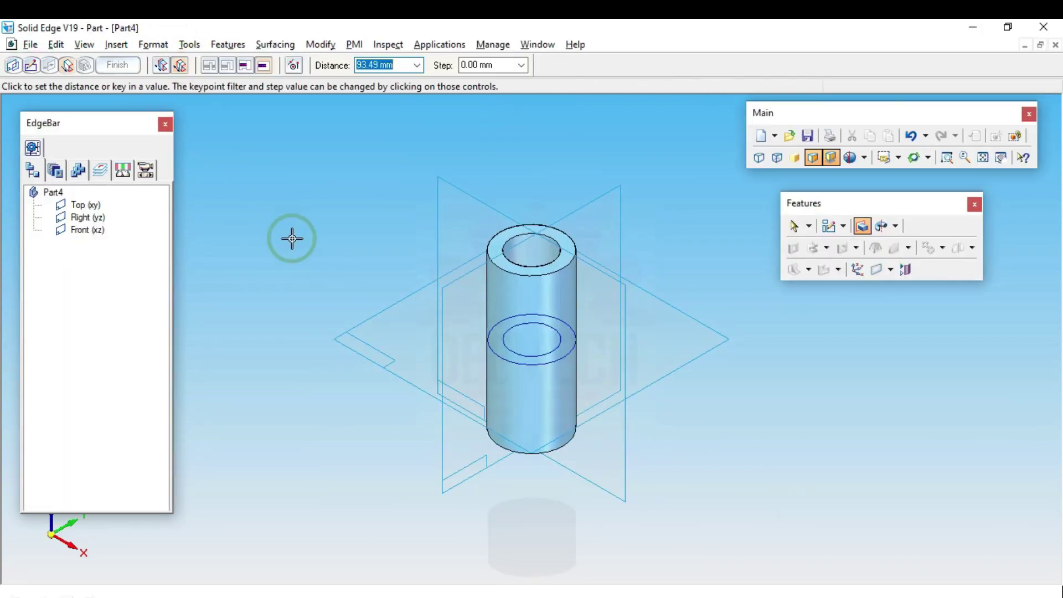
text(0)
key(Return)
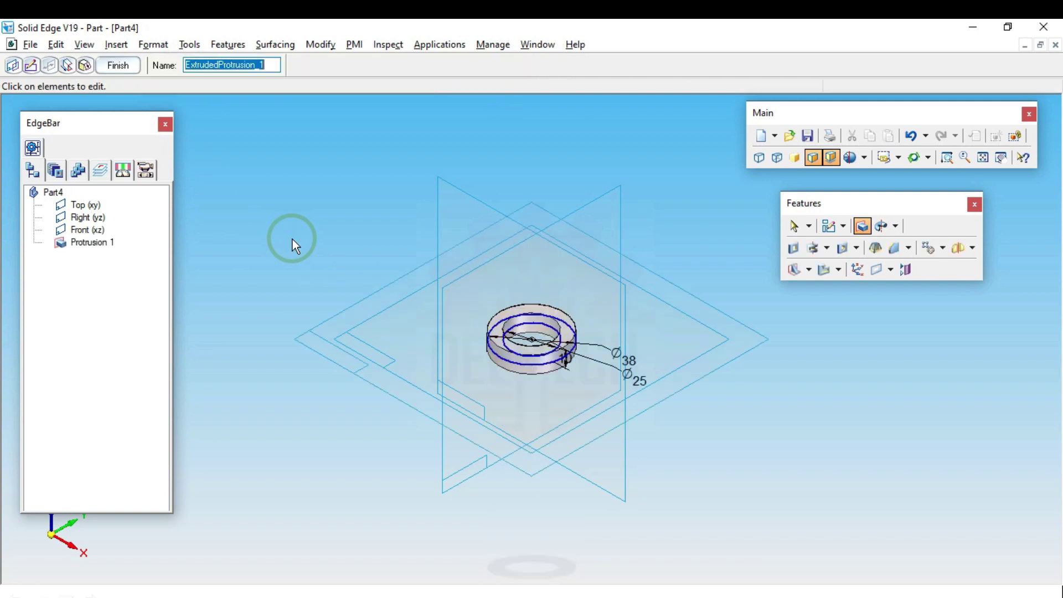
click(124, 69)
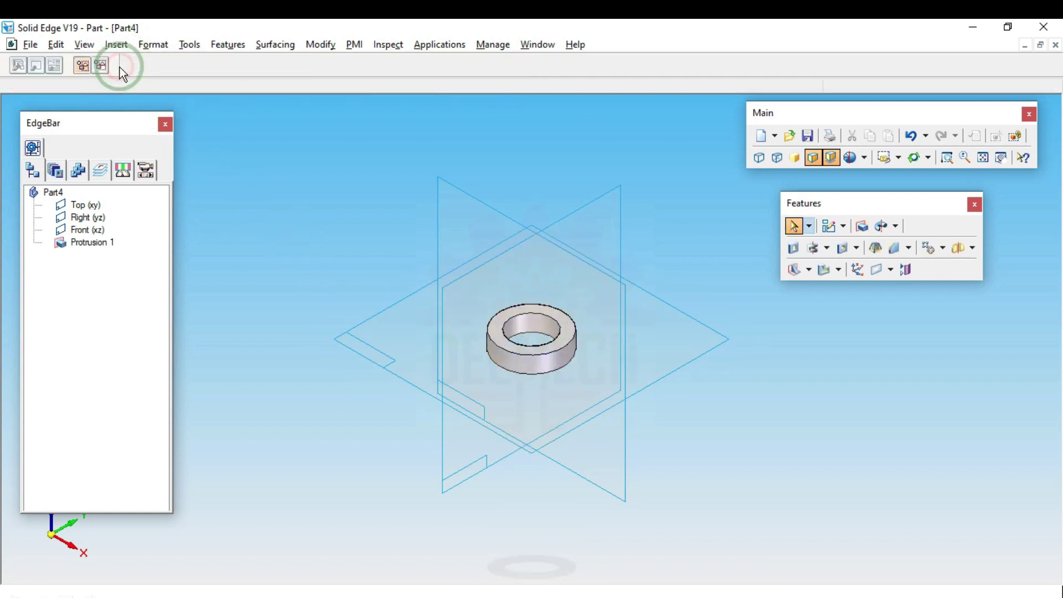
click(828, 249)
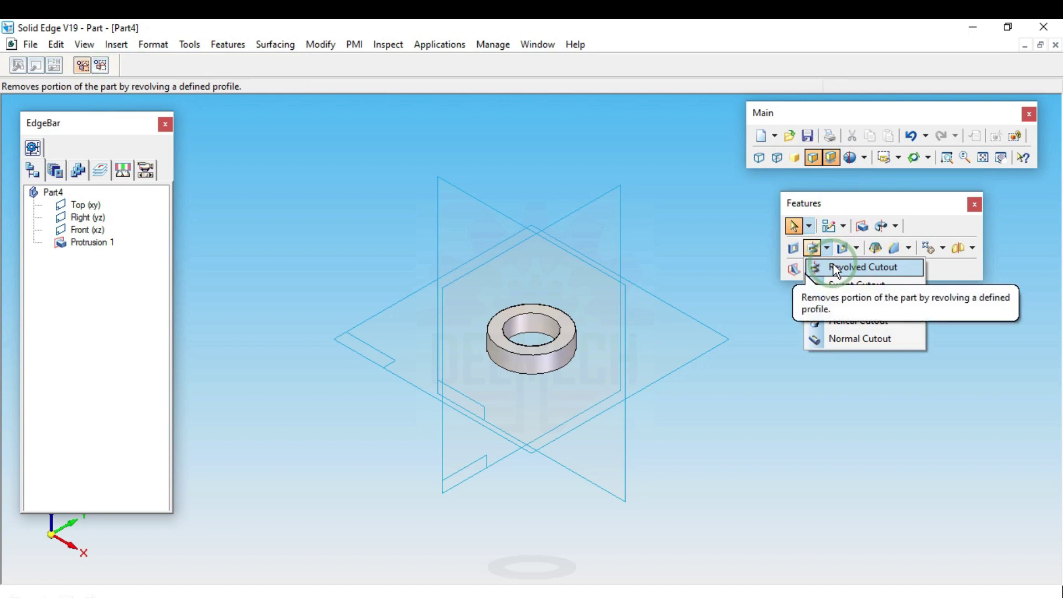
Start a revolved cutout on the Front plane and draw a closed four-sided profile
click(833, 266)
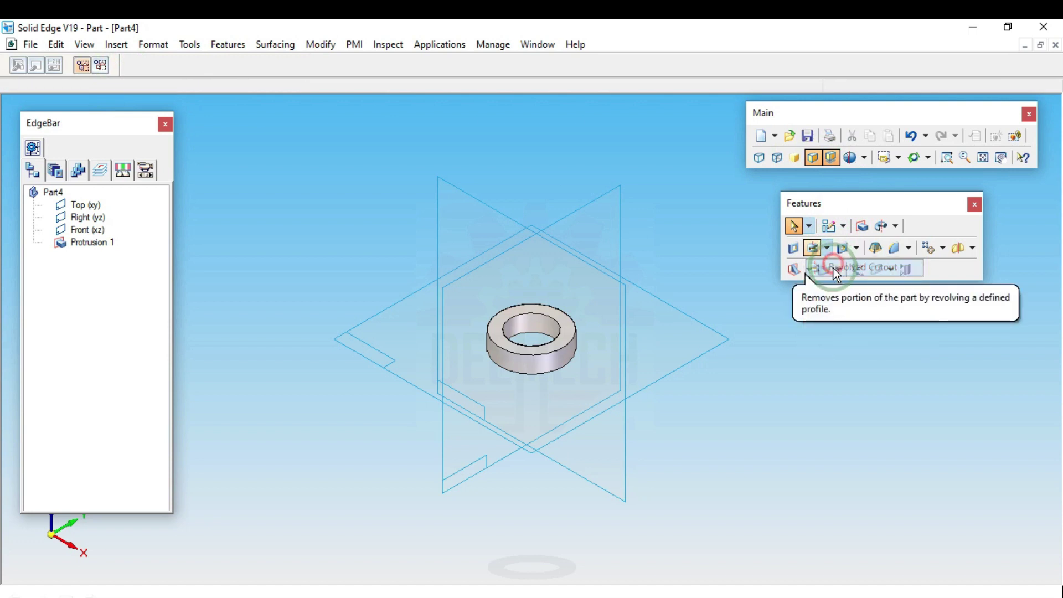
click(484, 218)
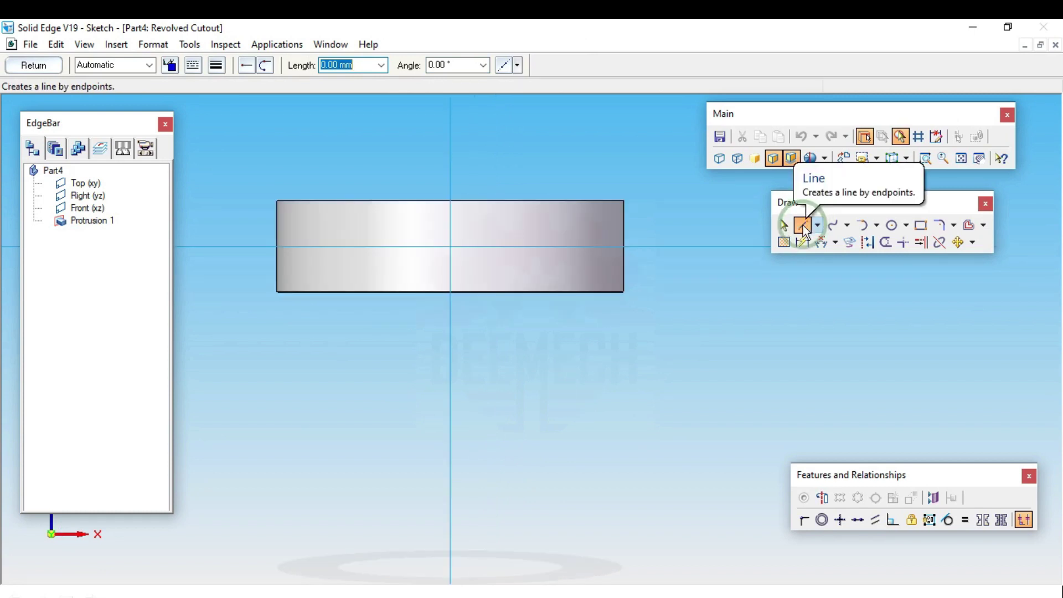
click(277, 245)
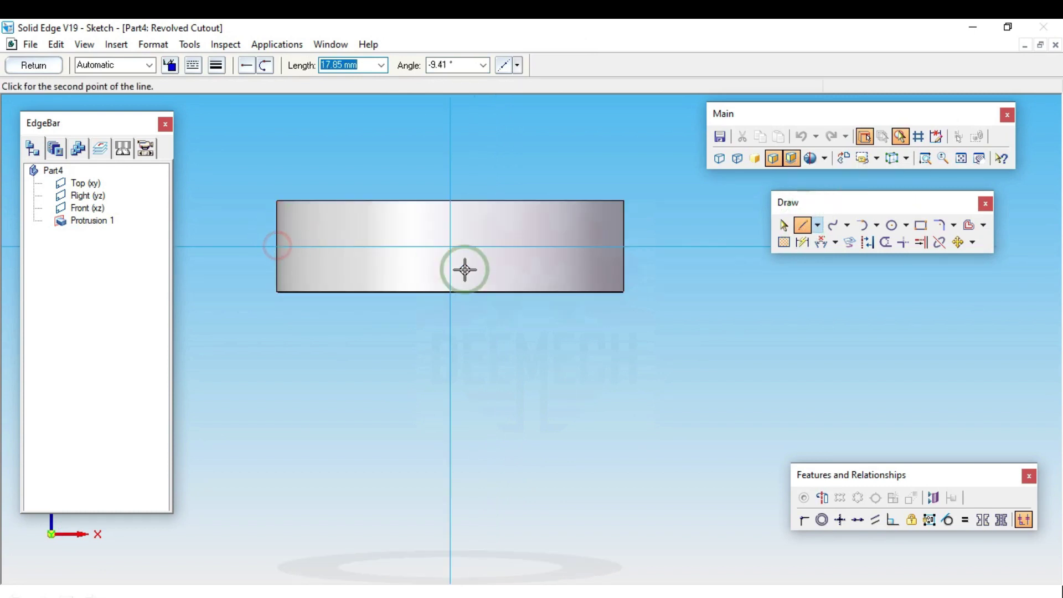
click(622, 221)
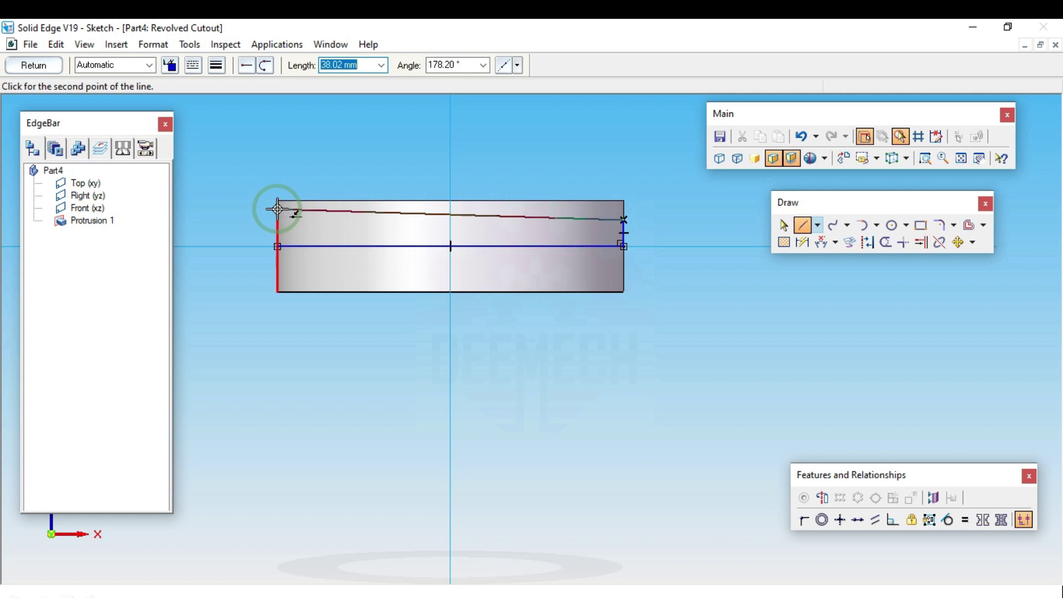
click(277, 209)
click(277, 246)
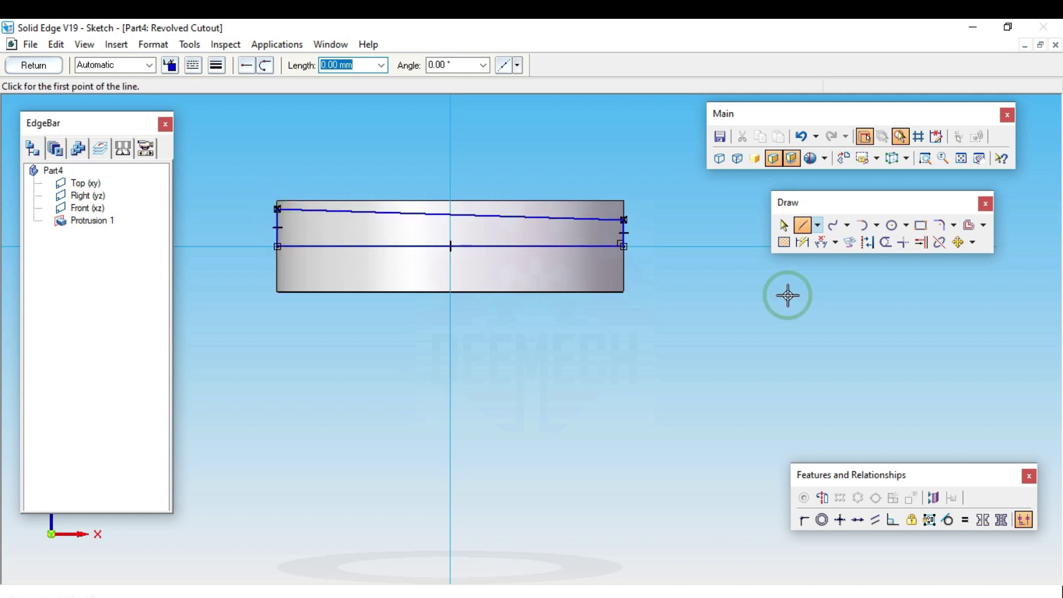
Dimension the profile's left gap to 3 and place the right-side gap dimension
click(803, 242)
click(307, 247)
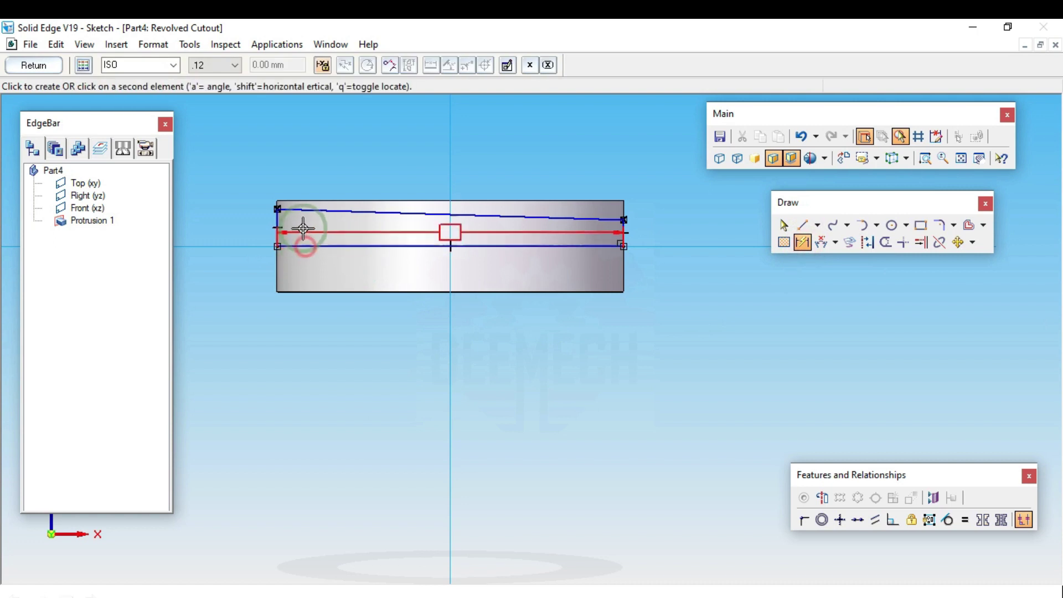
click(306, 212)
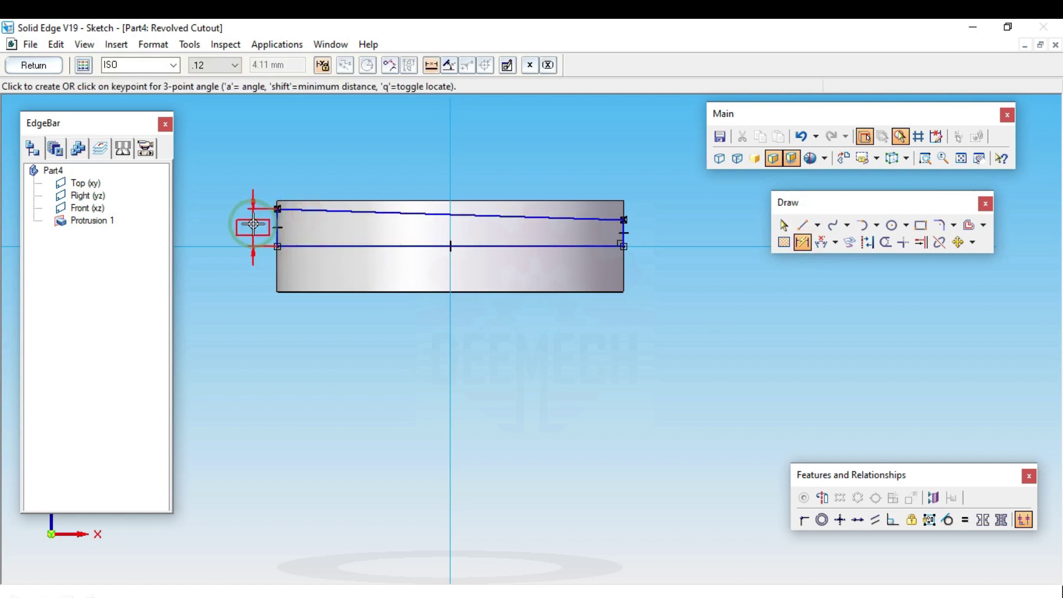
click(253, 224)
text(6/2)
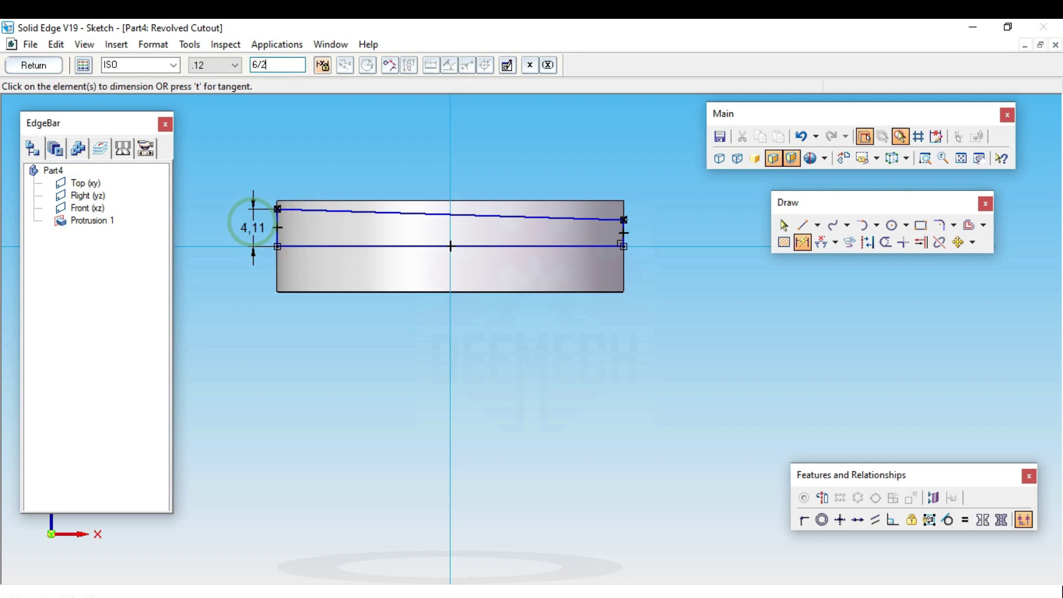
key(Return)
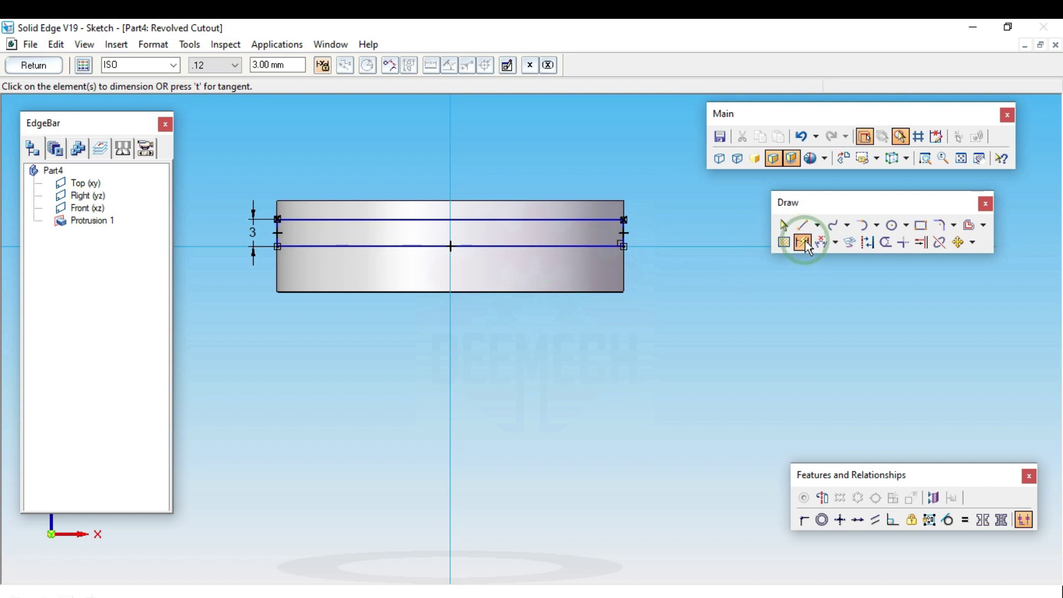
click(597, 220)
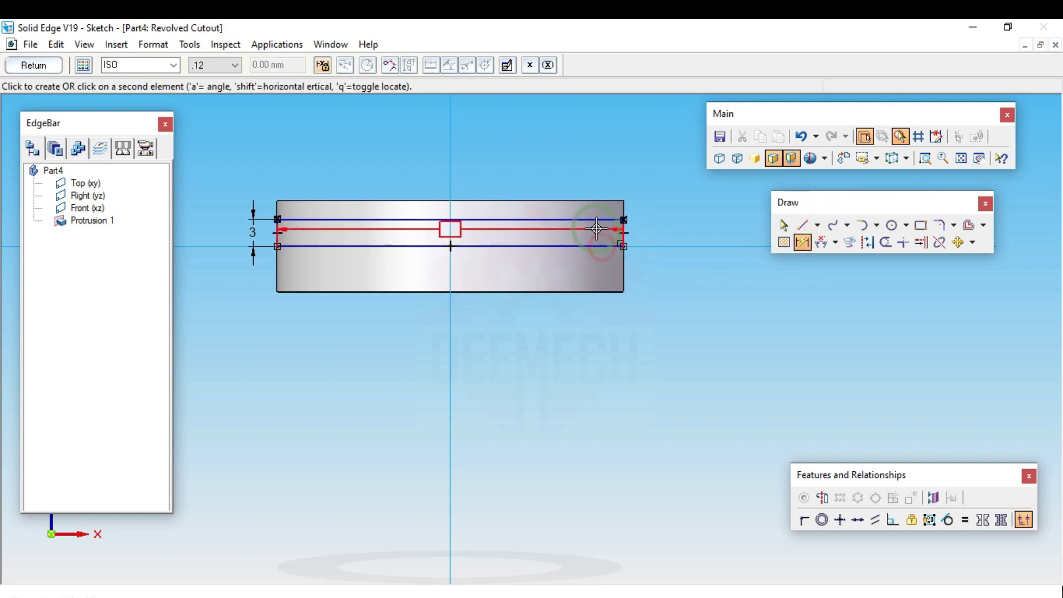
click(609, 246)
click(654, 233)
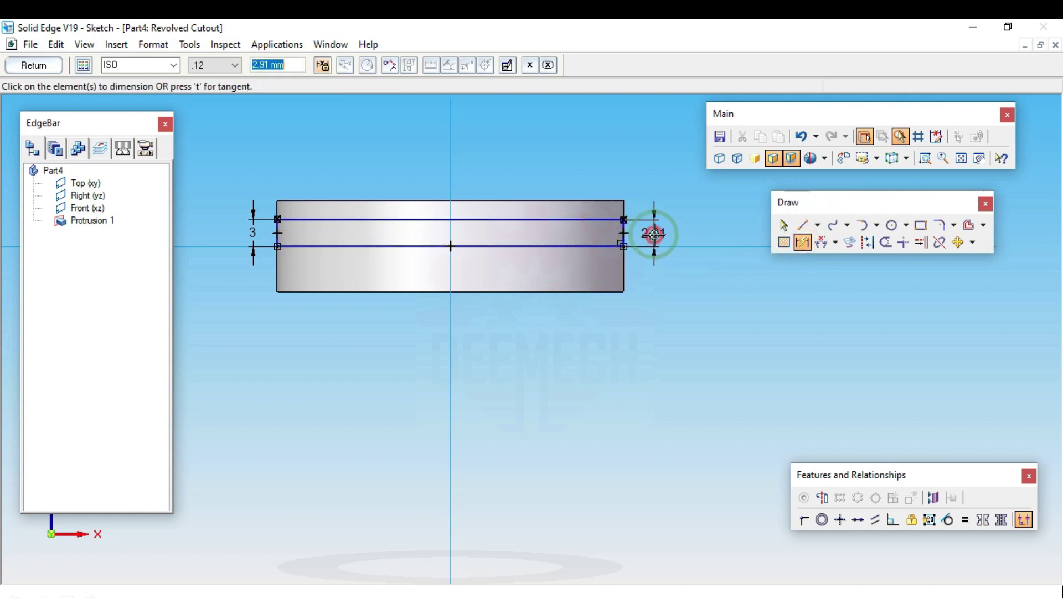
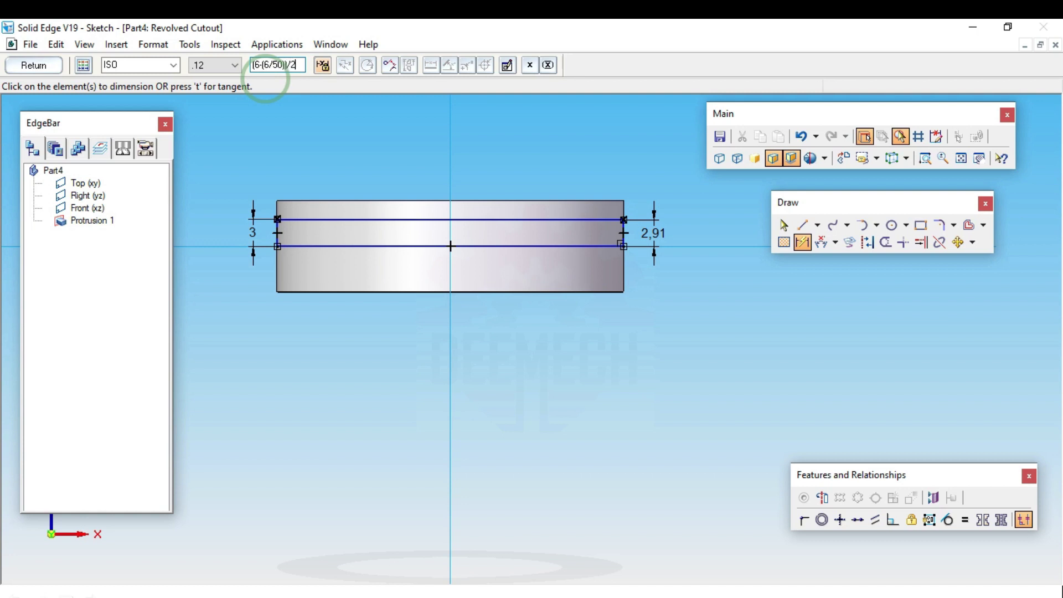
Apply the (6-(6/50))/2 dimension and revolve the cutout 360° about the horizontal line
key(Return)
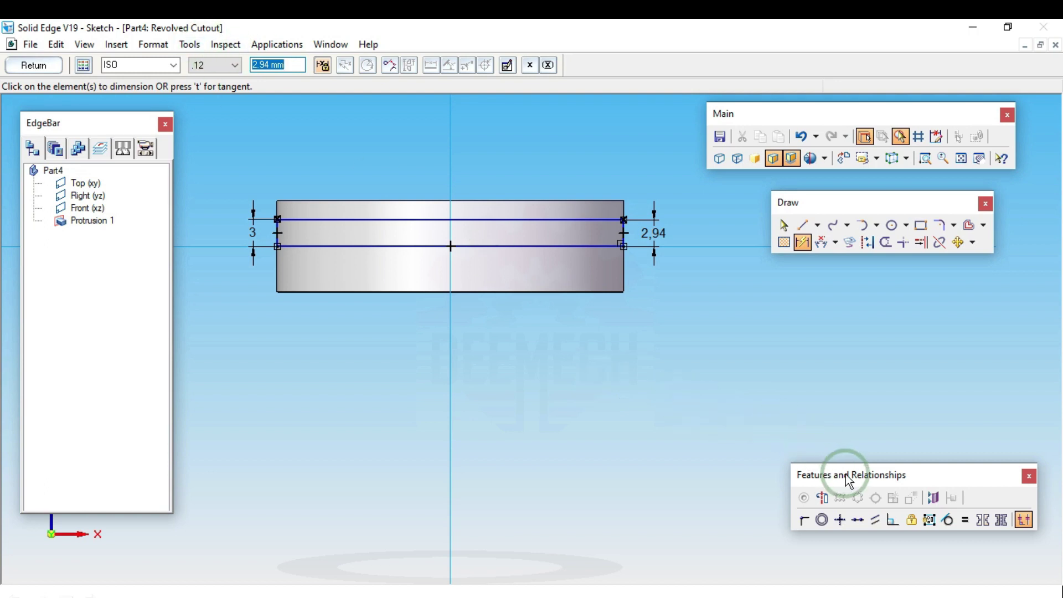
click(823, 498)
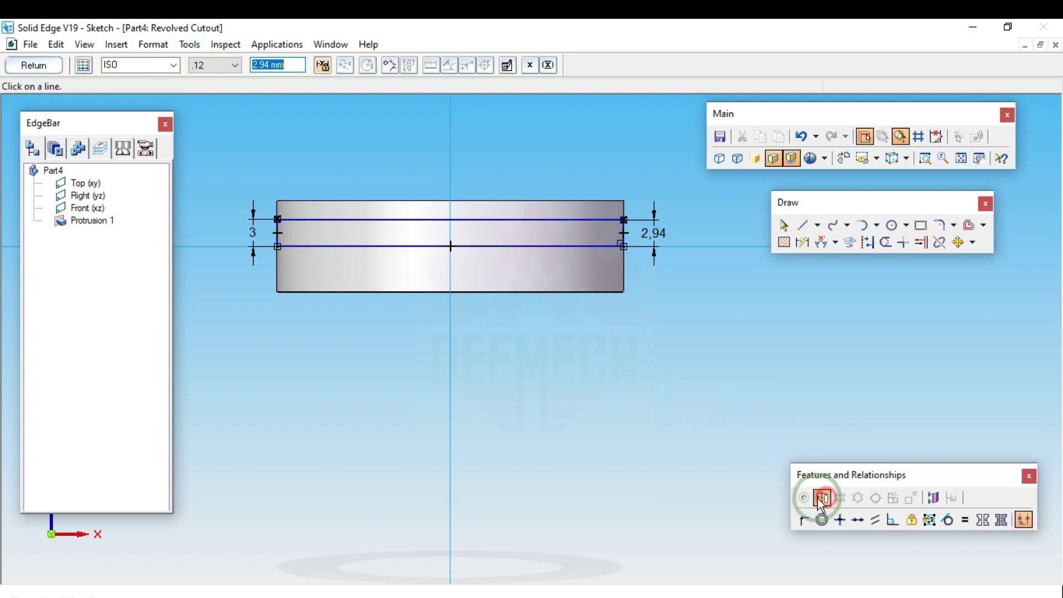
click(518, 246)
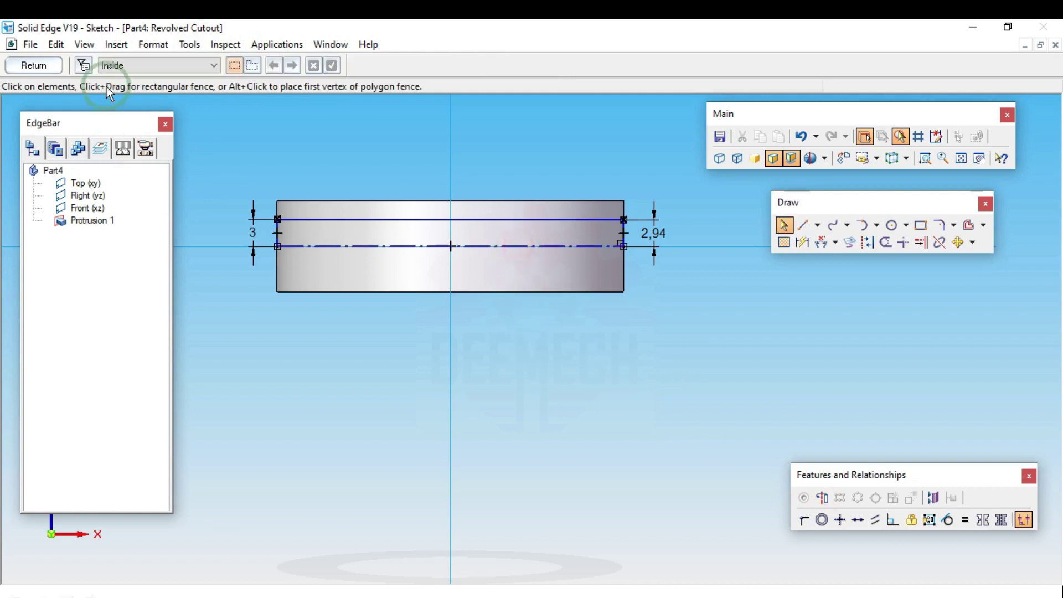
click(50, 71)
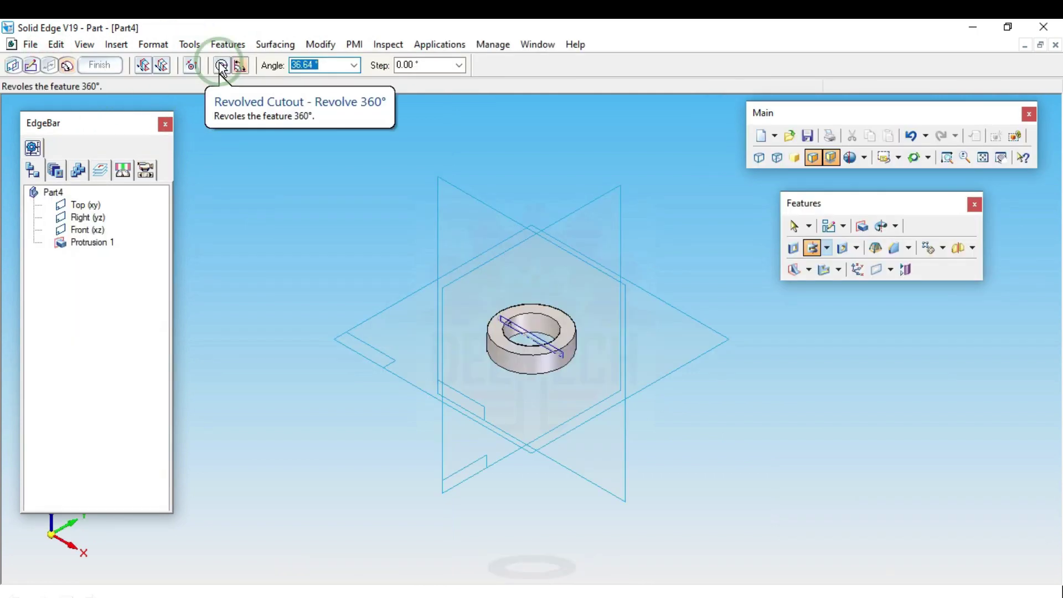
click(222, 66)
click(105, 65)
click(112, 66)
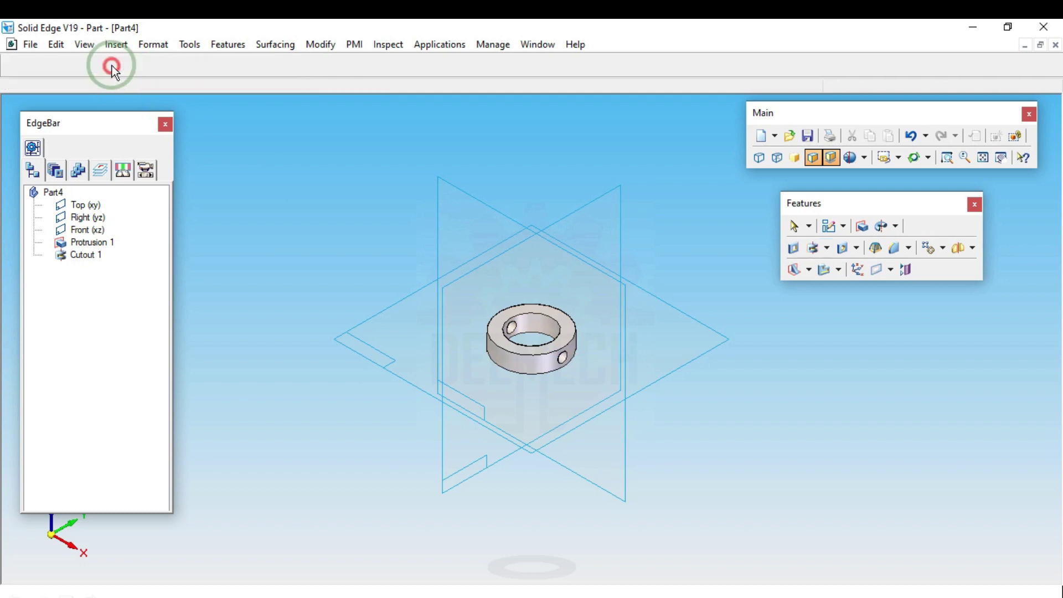
Check the ring in front, top and isometric views, then restore shaded display
scroll(433, 343, up, 3)
key(ctrl+f)
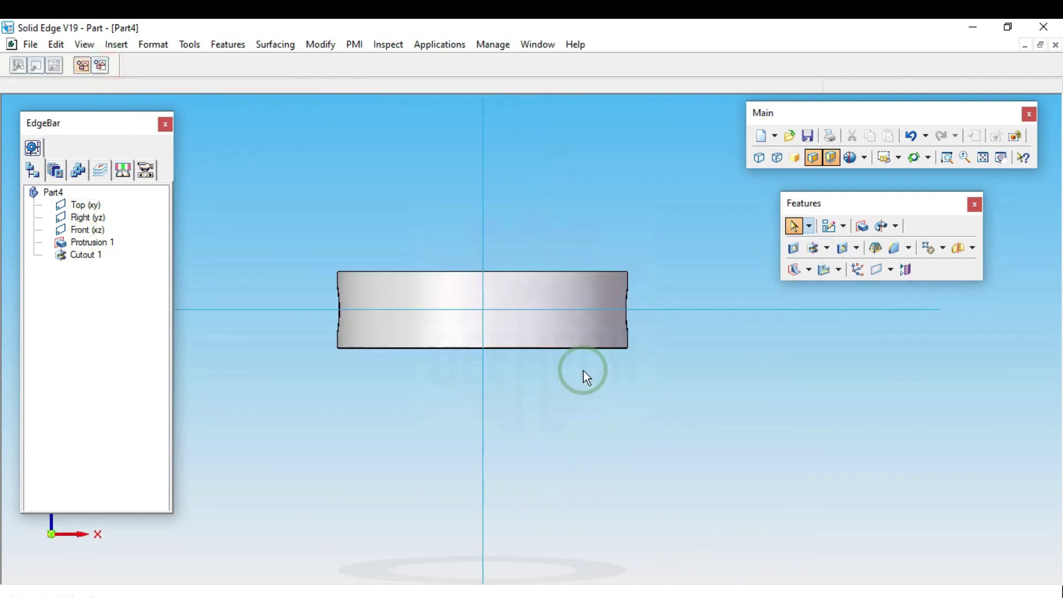
click(777, 157)
scroll(506, 416, up, 1)
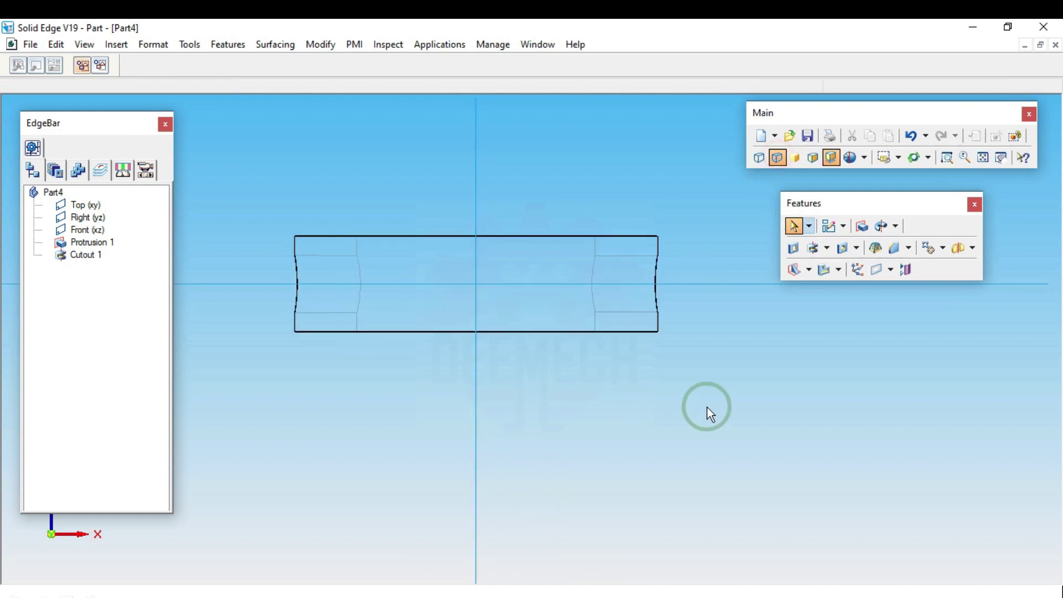
key(ctrl+t)
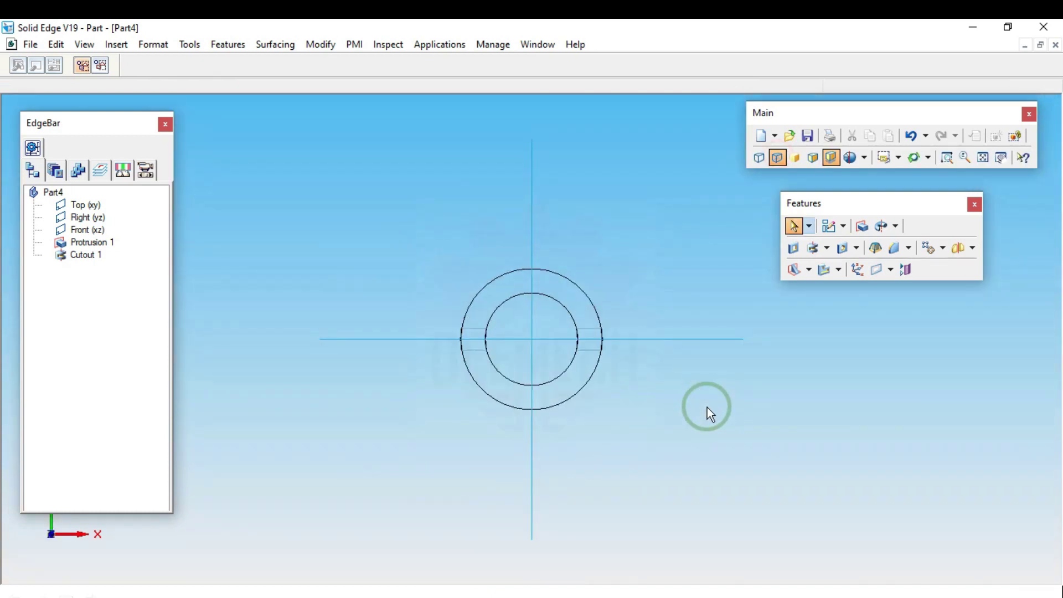
key(ctrl+i)
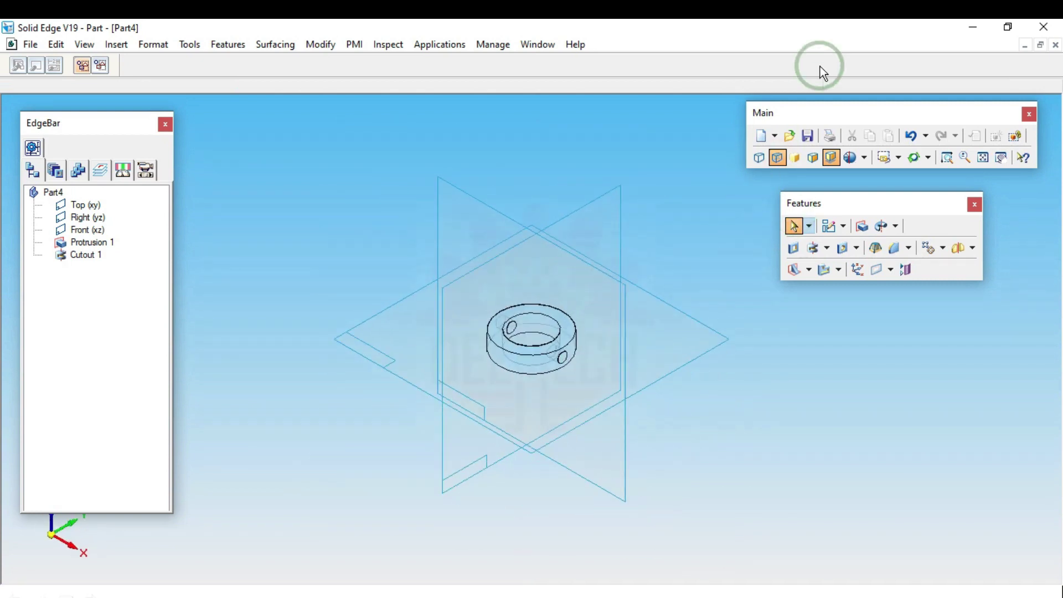
click(814, 156)
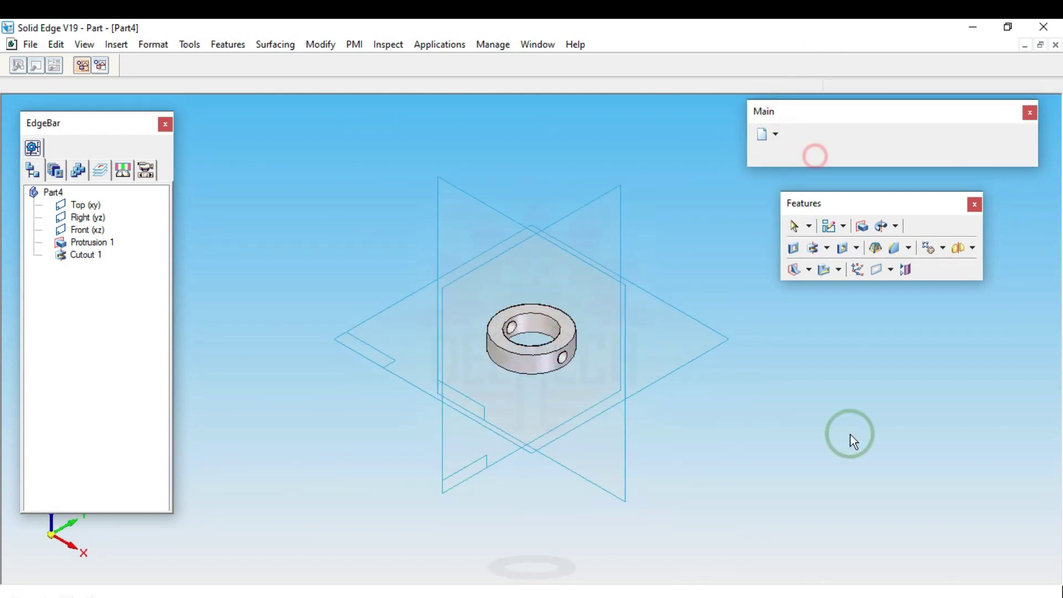
Assign the material Fe 410W to the ring through the Material Table
click(190, 47)
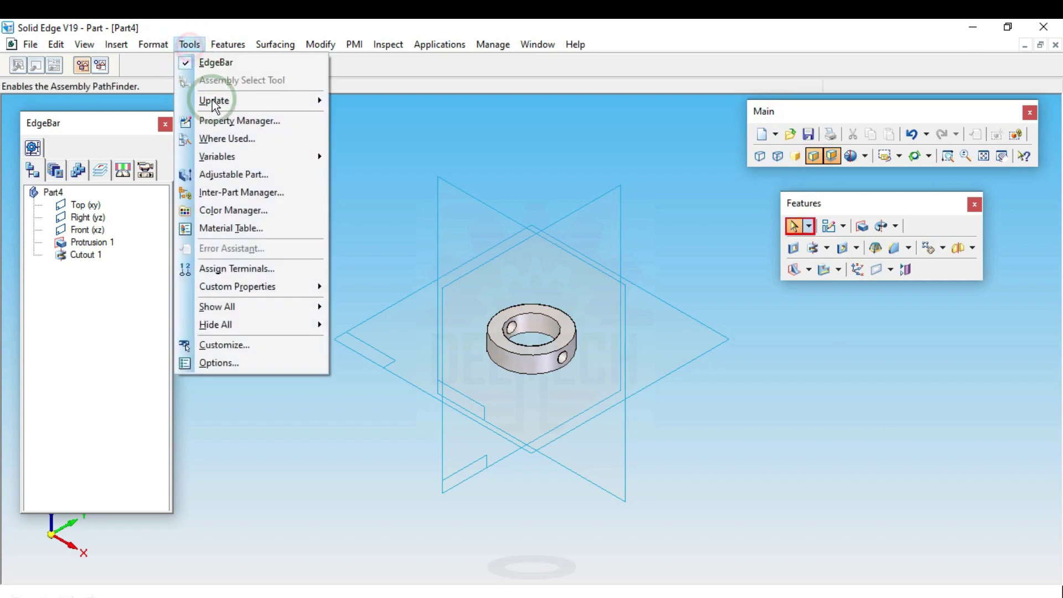
click(238, 227)
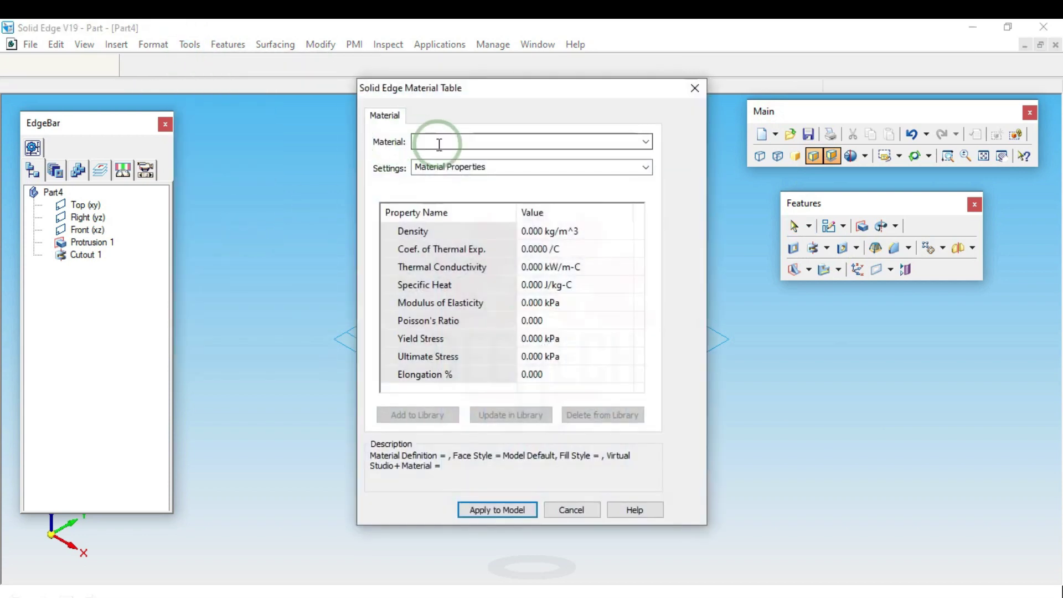
click(439, 143)
text(Fe )
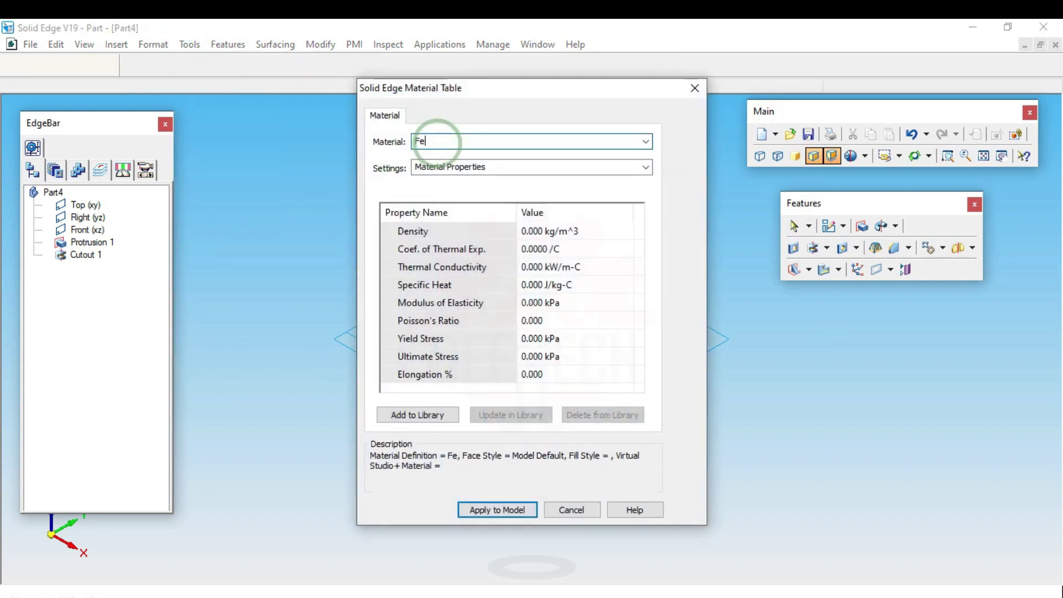
text(410W)
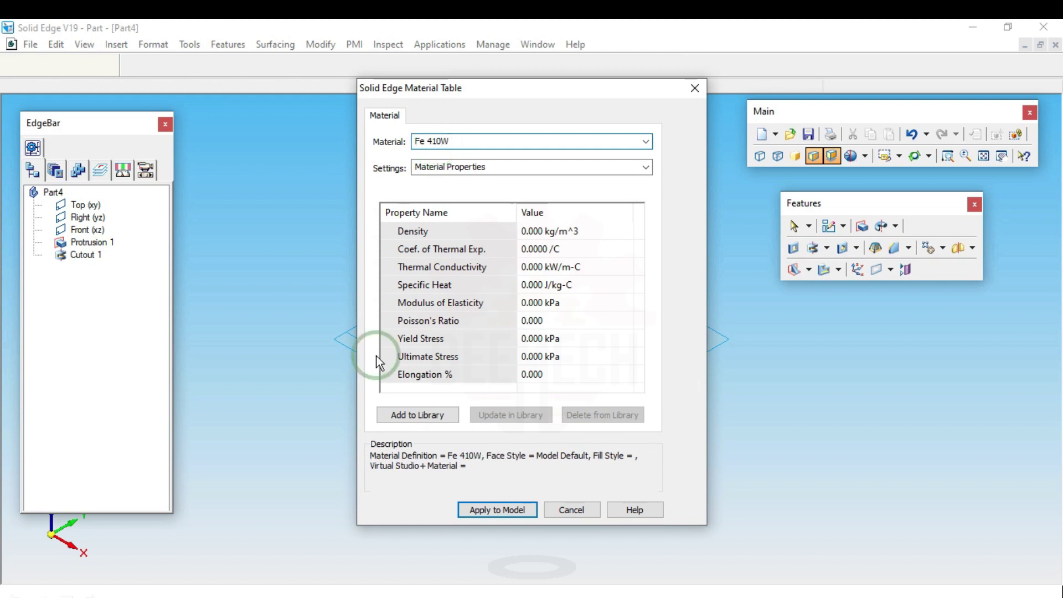
click(497, 510)
Paint the ring part with the Blue style using Part Painter
click(146, 46)
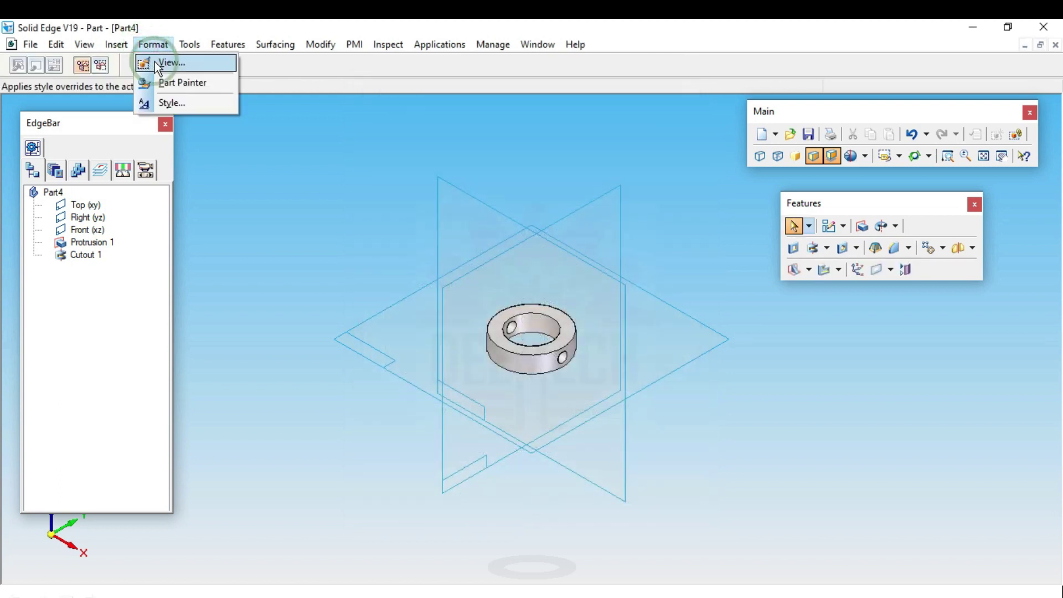
click(165, 81)
click(134, 65)
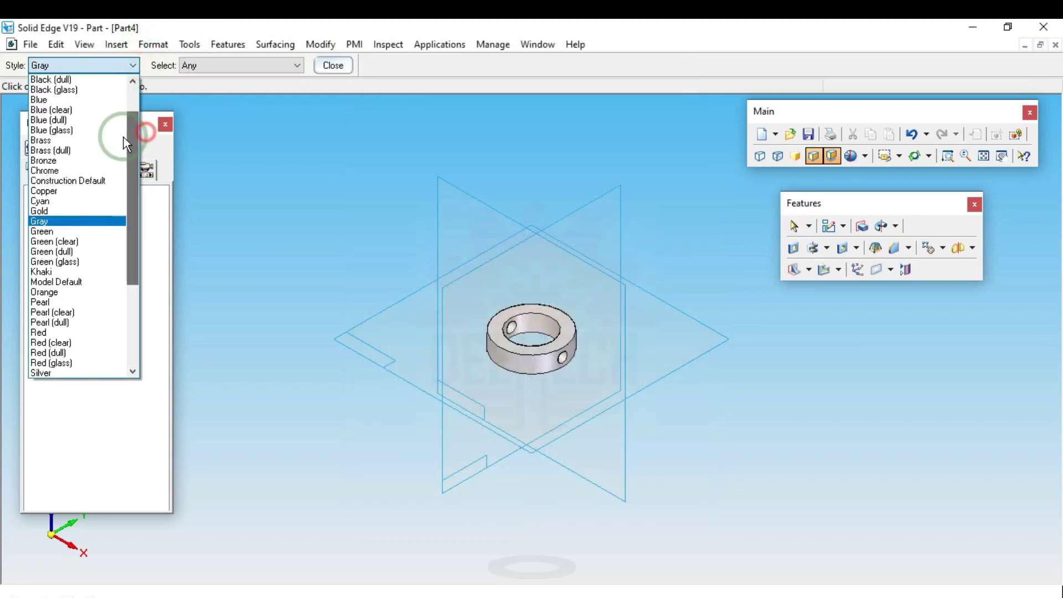
click(50, 99)
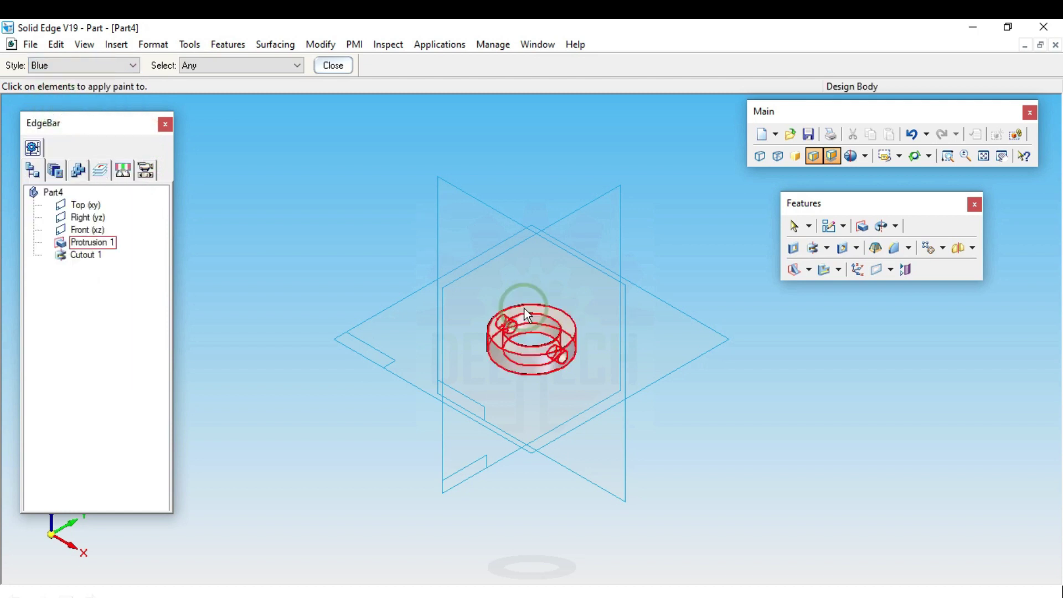
click(524, 308)
Set the part's summary title to COLLAR and copy it for reuse
click(27, 45)
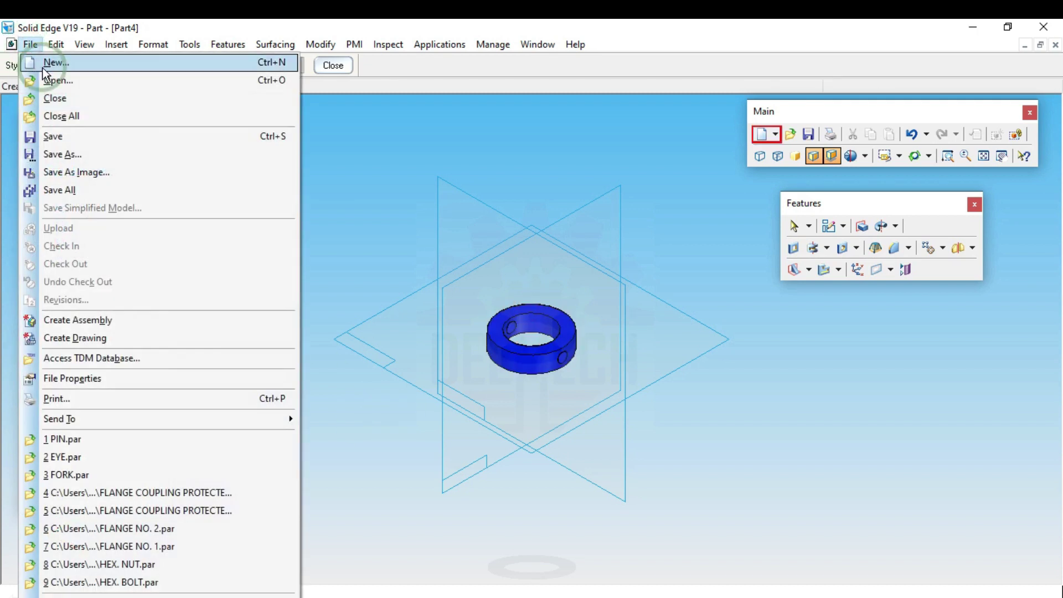
click(61, 134)
drag(164, 63, 377, 142)
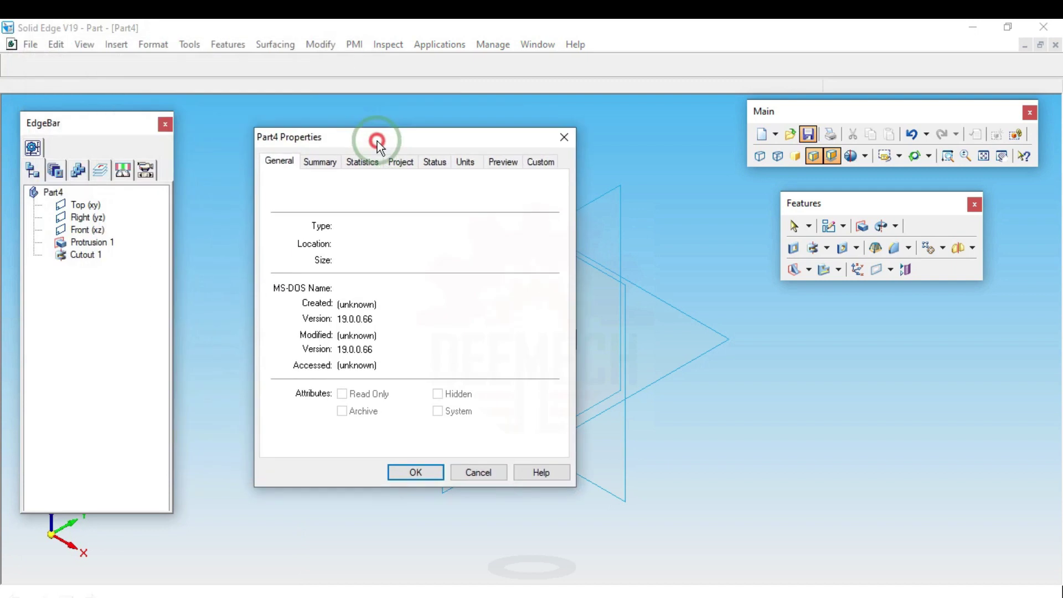
click(338, 166)
click(344, 190)
text(COLLAR)
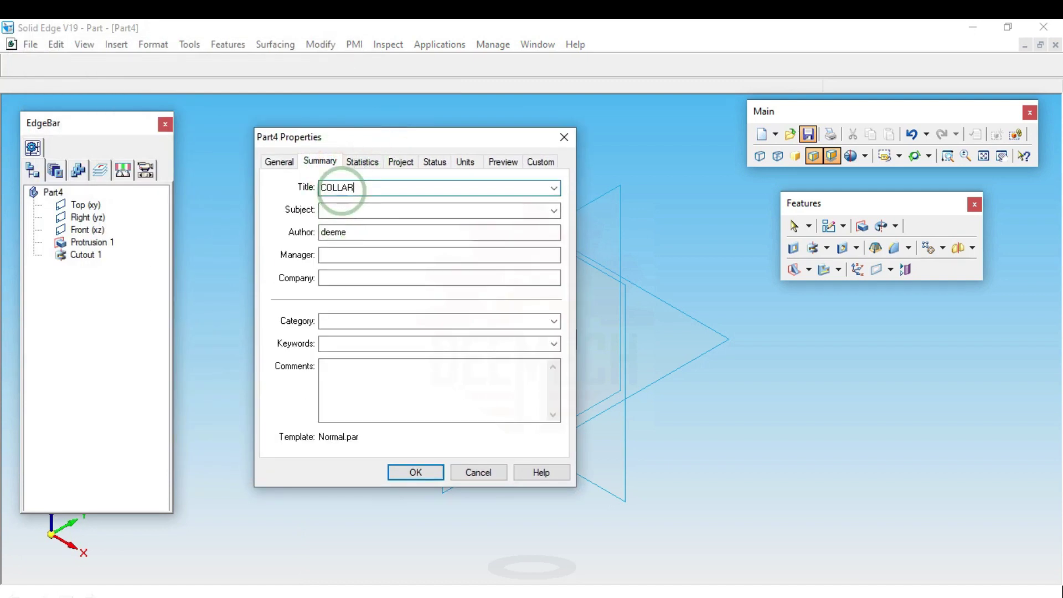
drag(355, 188, 320, 187)
right_click(335, 189)
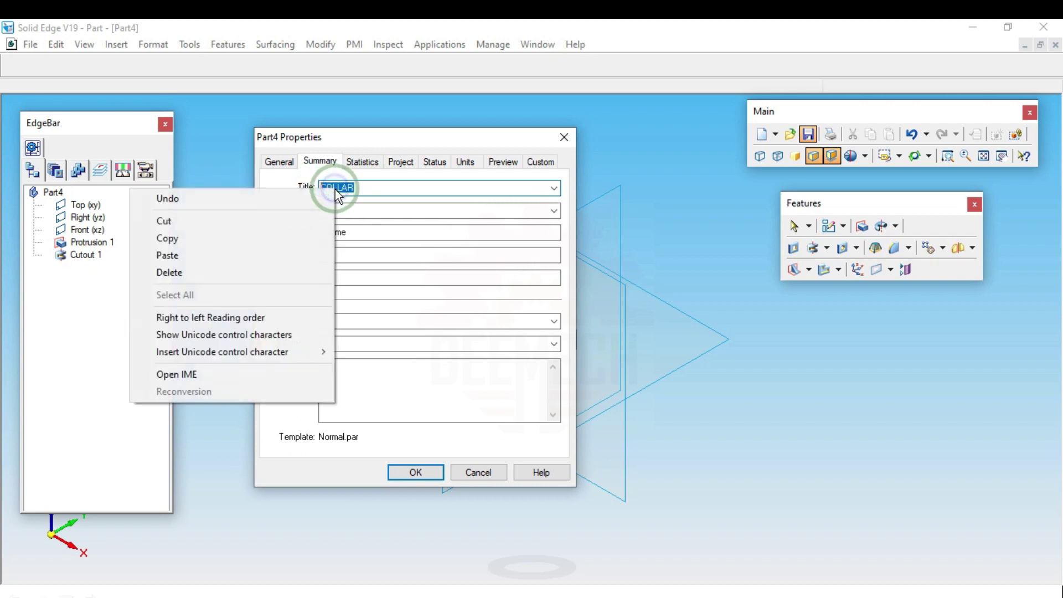
click(222, 238)
click(414, 473)
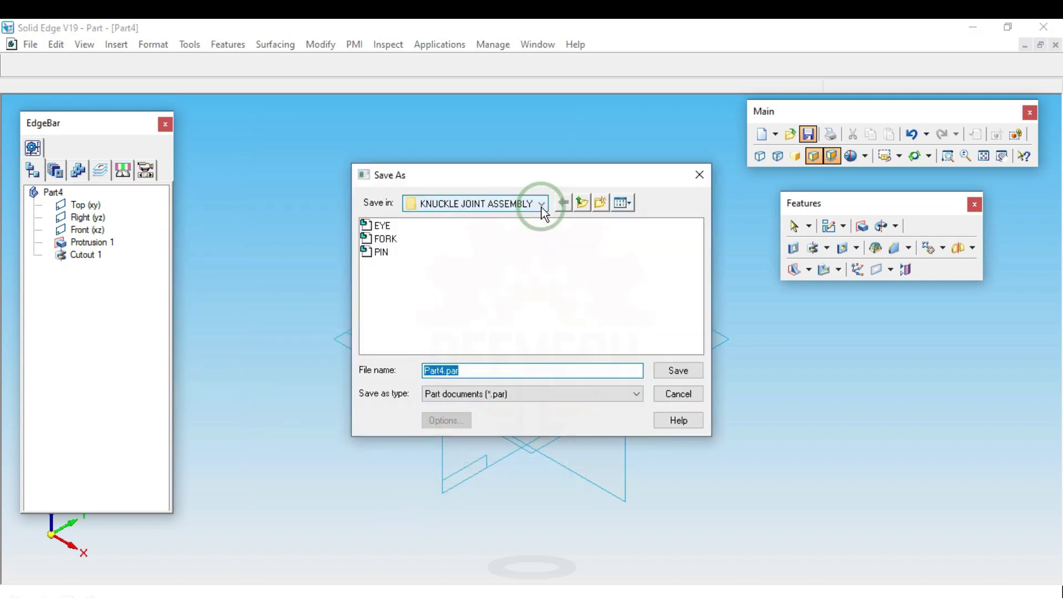
Save the part as COLLAR.par in Desktop > KNUCKLE JOINT ASSEMBLY and close it
click(541, 205)
click(479, 247)
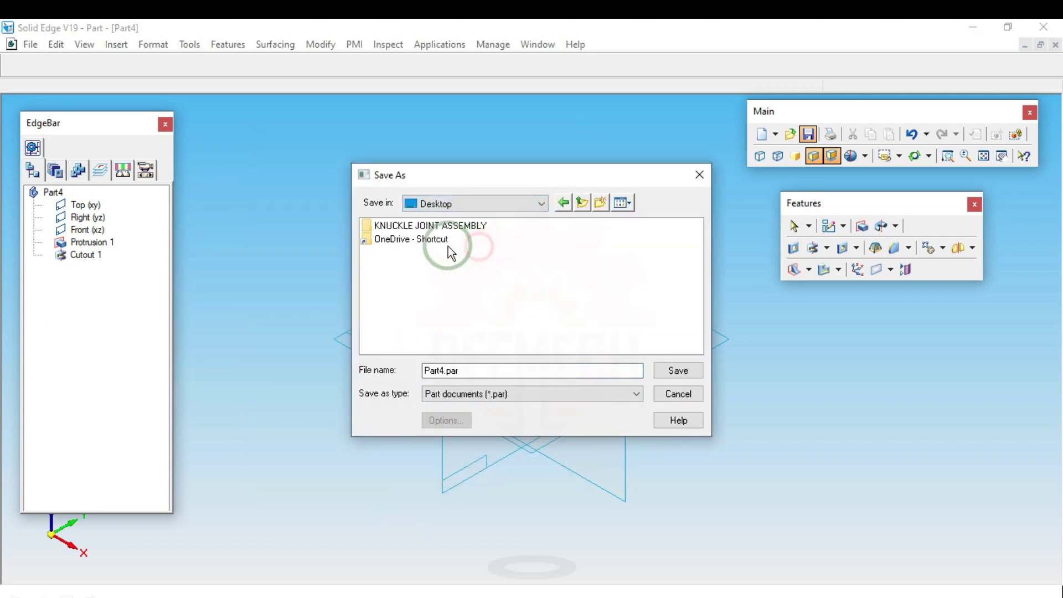
double_click(438, 228)
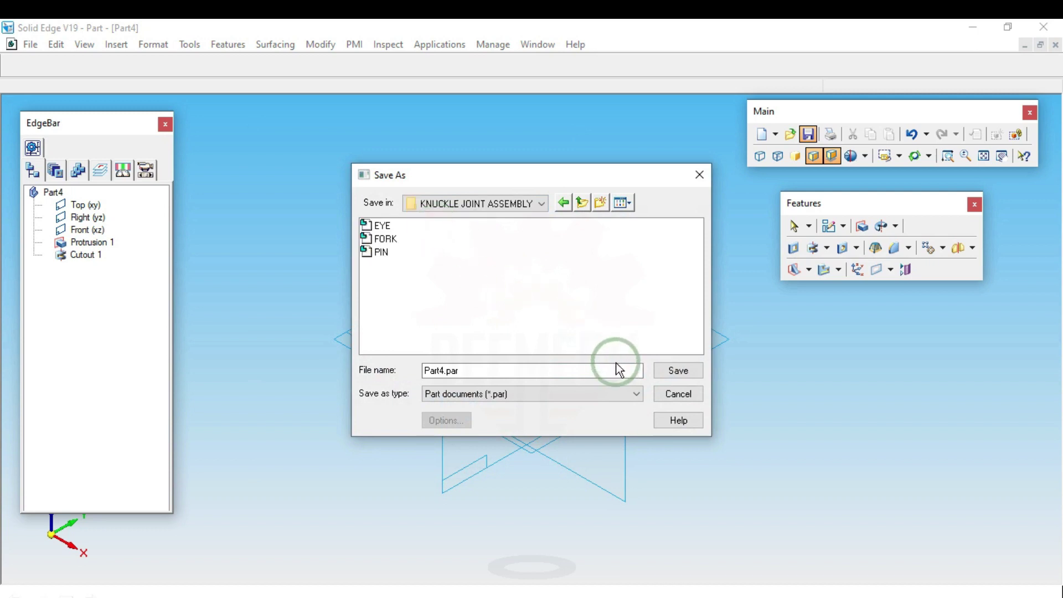
drag(615, 369, 393, 369)
right_click(436, 370)
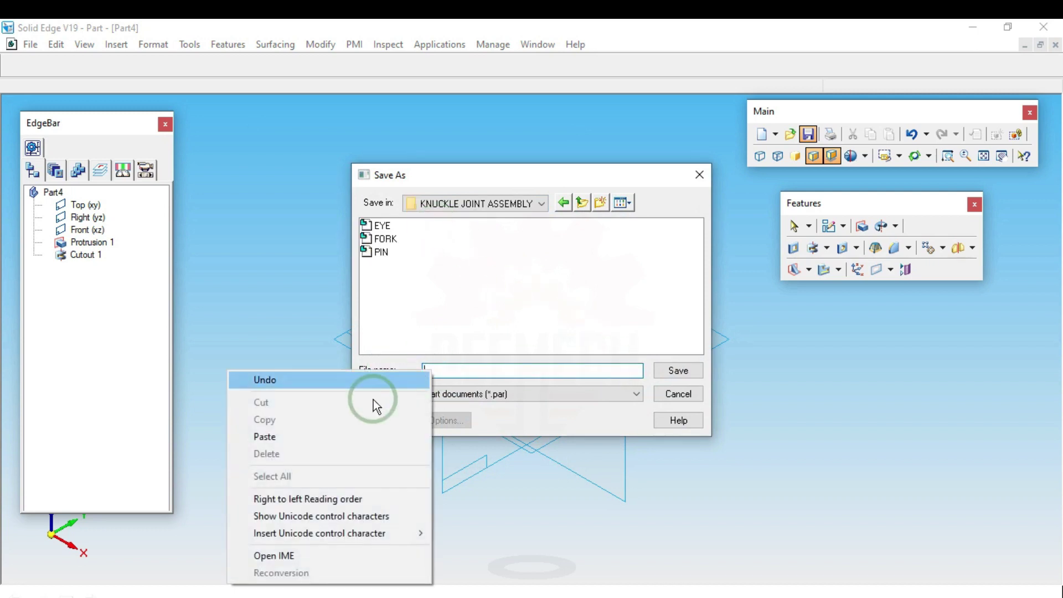
click(297, 438)
click(697, 370)
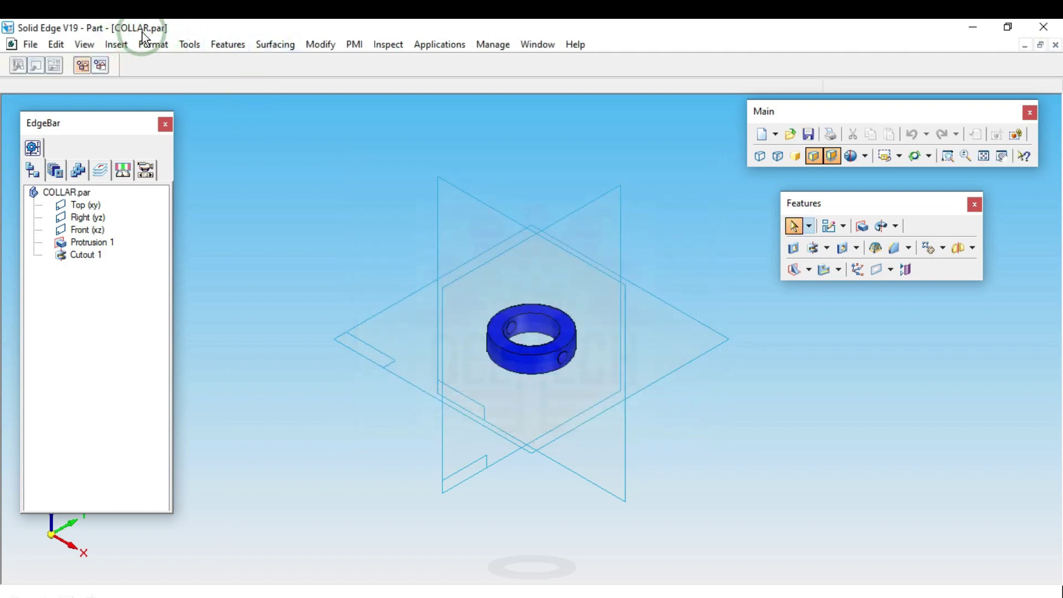
click(1053, 47)
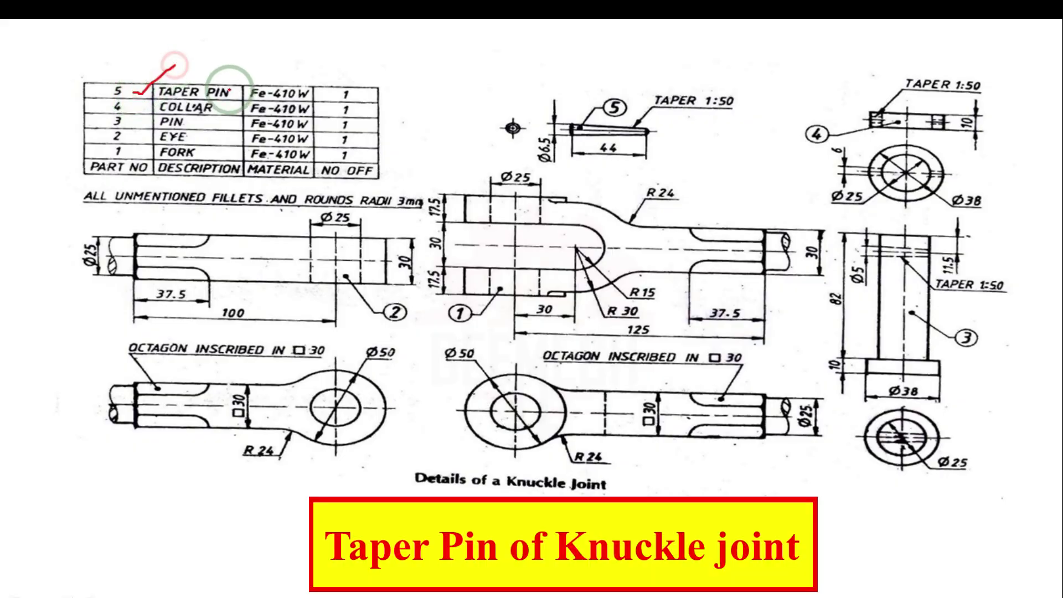
Tick the Fe-410W material, quantity and taper note, and underline the 44 length
drag(231, 95, 271, 59)
drag(310, 95, 345, 65)
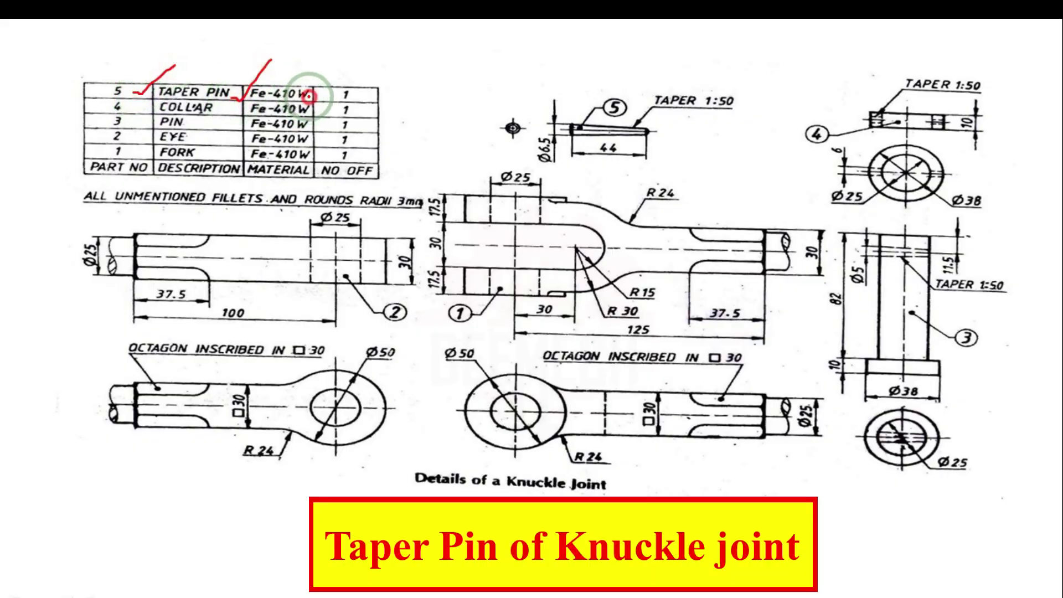
drag(663, 132, 700, 124)
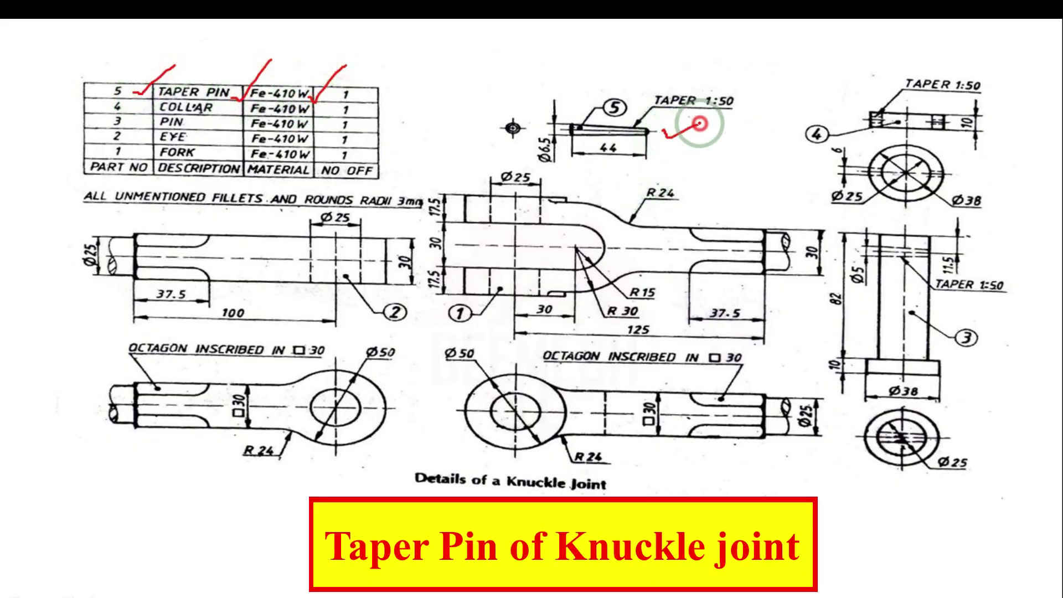
drag(606, 164, 628, 162)
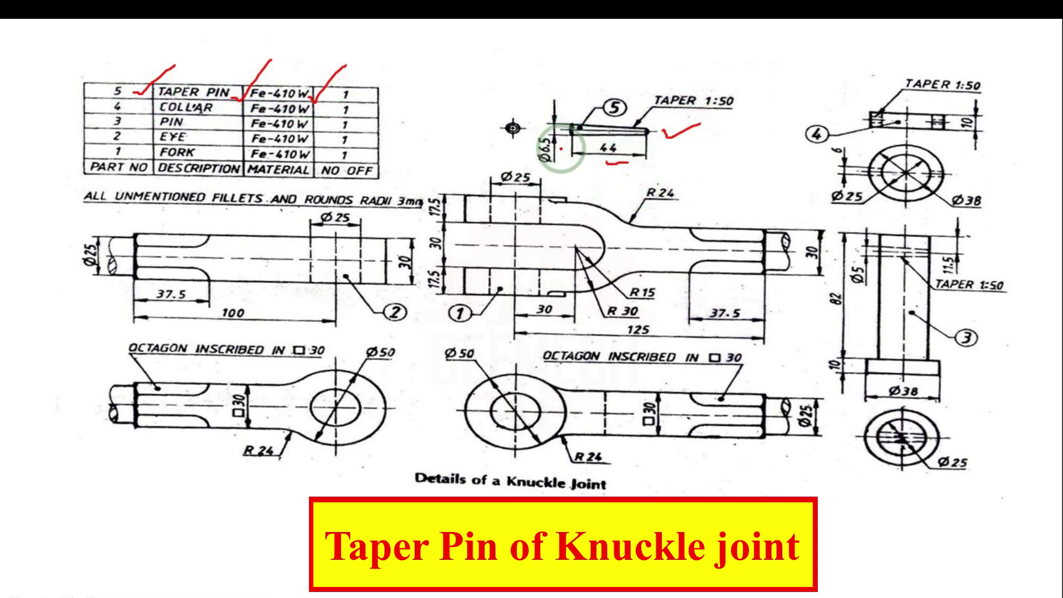
click(569, 149)
Mark the Ø6.5 diameter, pin tip and TAPER 1:50 note, then start a new solid part
drag(569, 150, 570, 146)
click(654, 135)
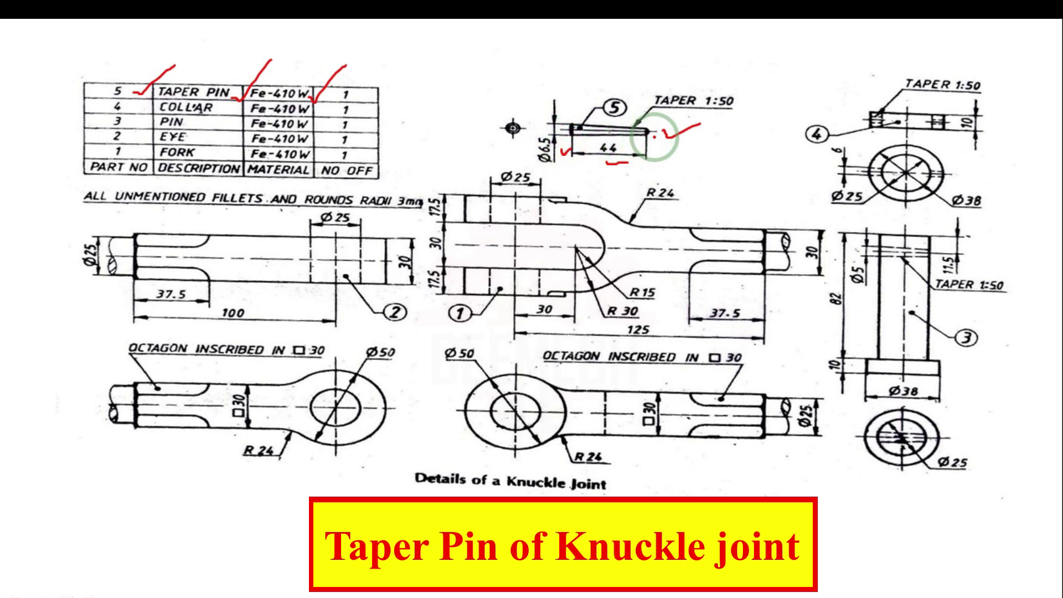
drag(655, 140, 669, 129)
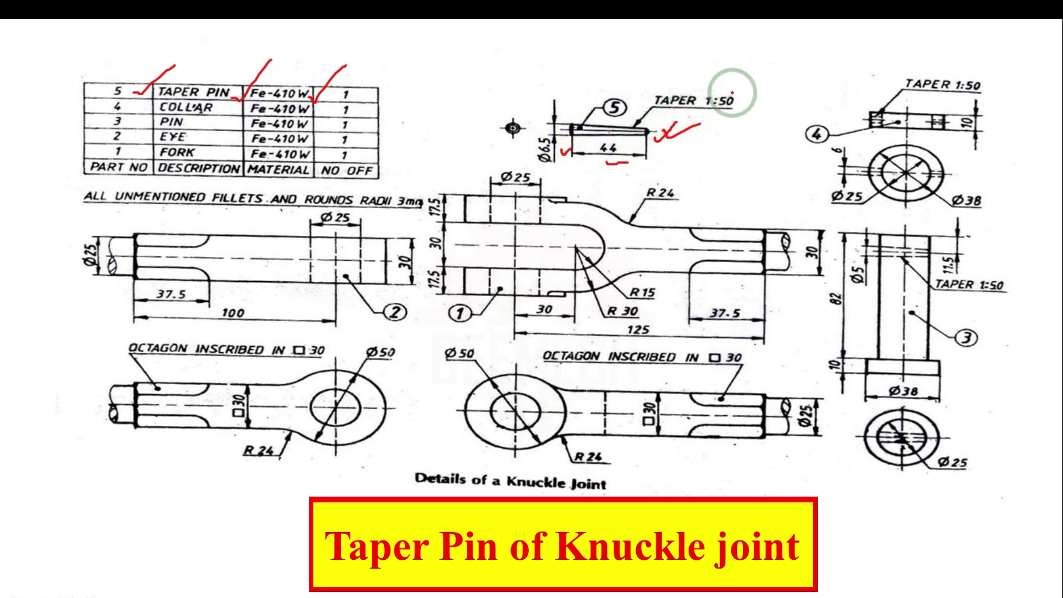
drag(733, 92, 748, 83)
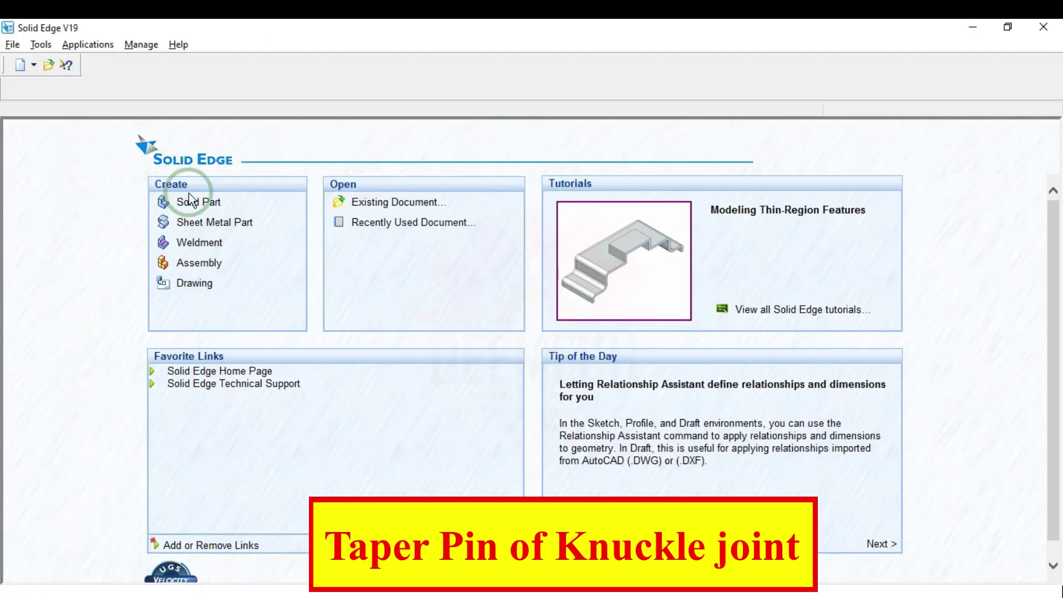
click(190, 203)
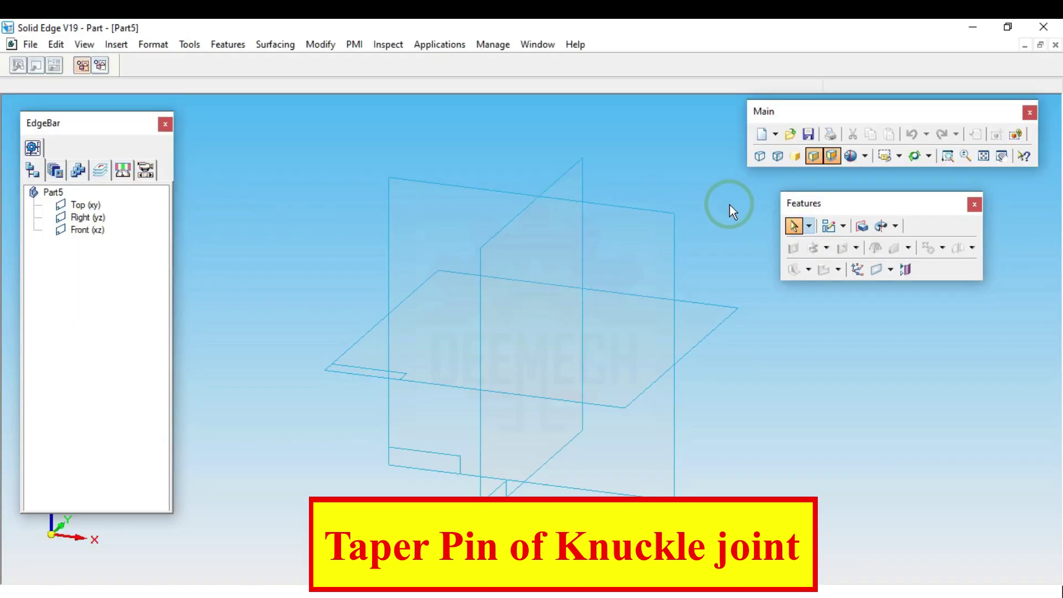
Start a revolved protrusion sketched on the Front plane
key(ctrl+i)
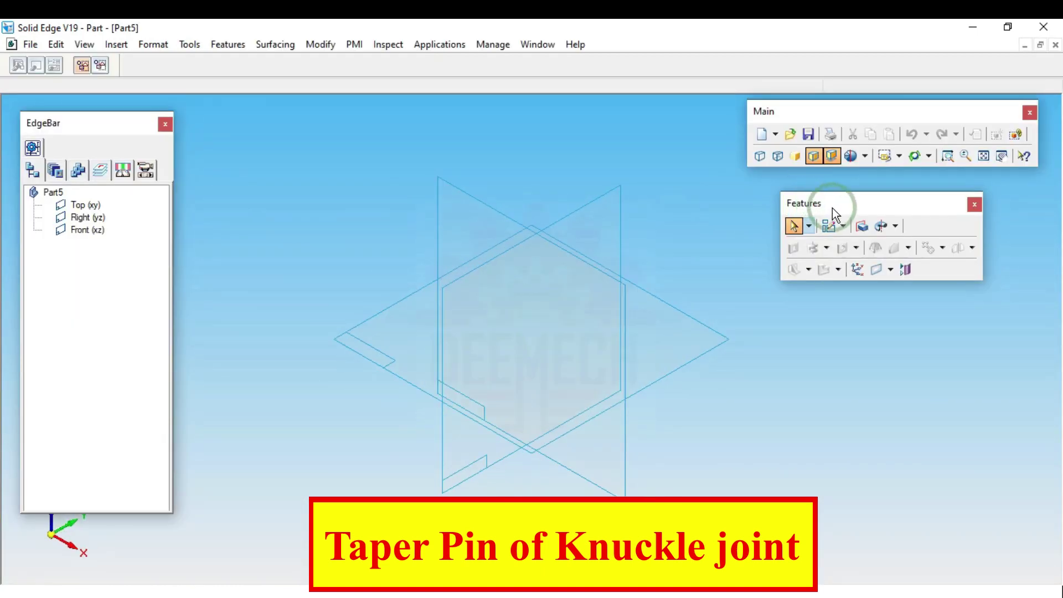
click(895, 227)
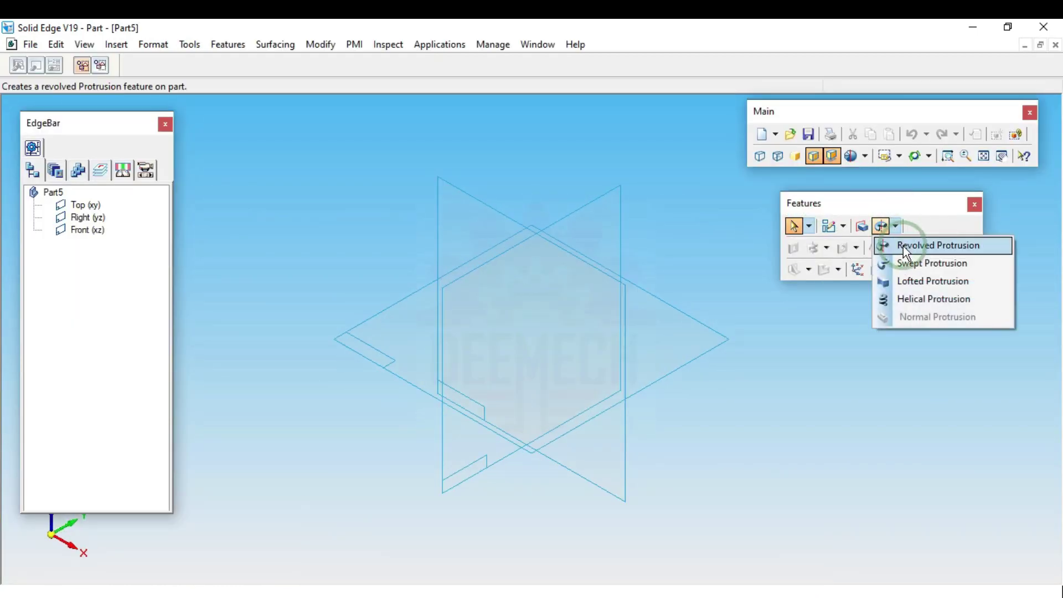
click(902, 246)
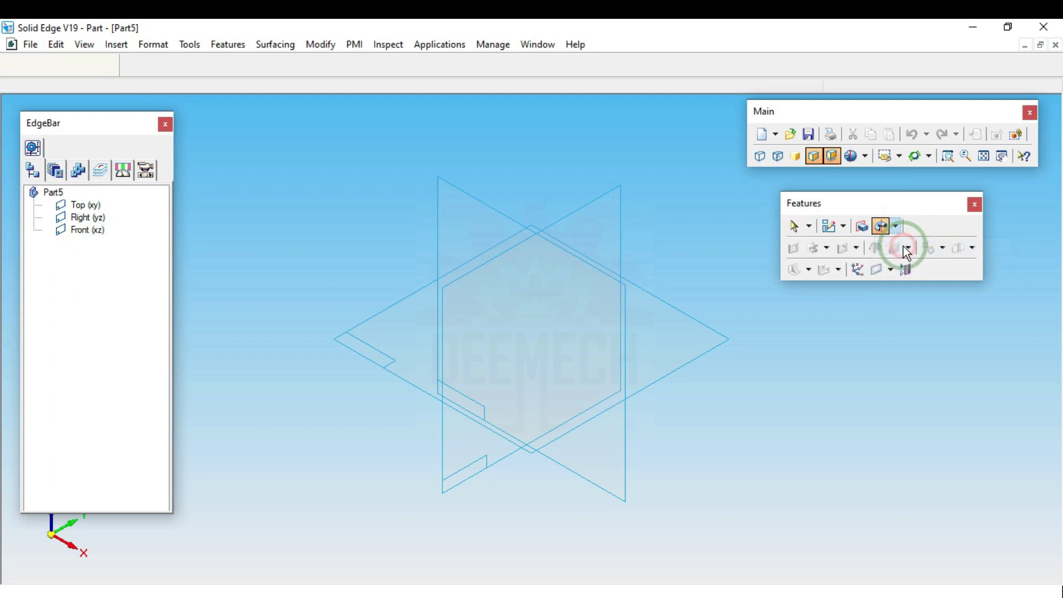
click(472, 240)
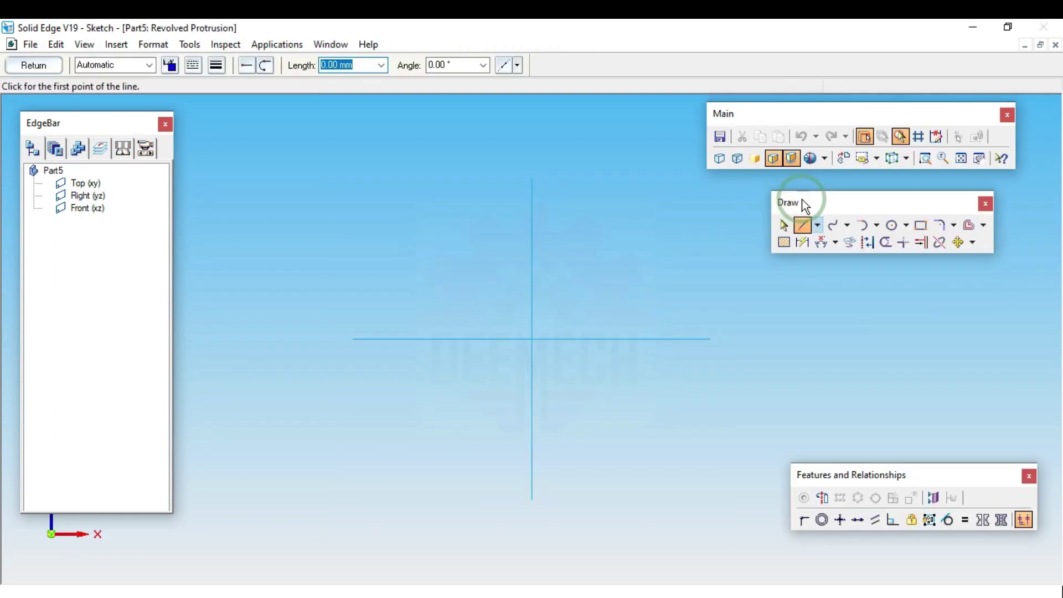
Draw a closed four-line tapered profile starting on the horizontal axis
click(802, 227)
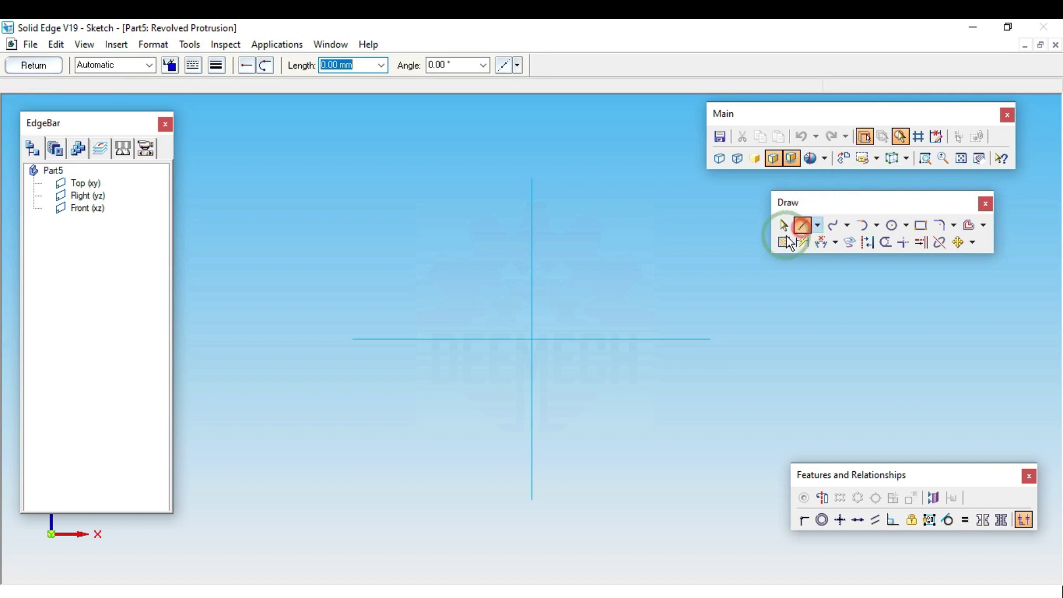
click(451, 340)
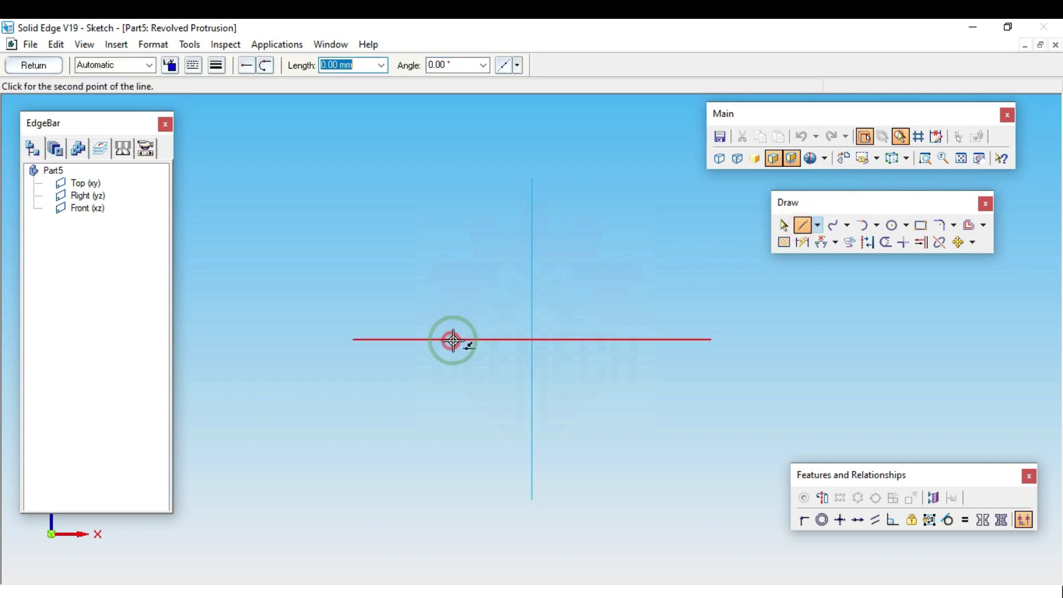
click(647, 341)
click(647, 305)
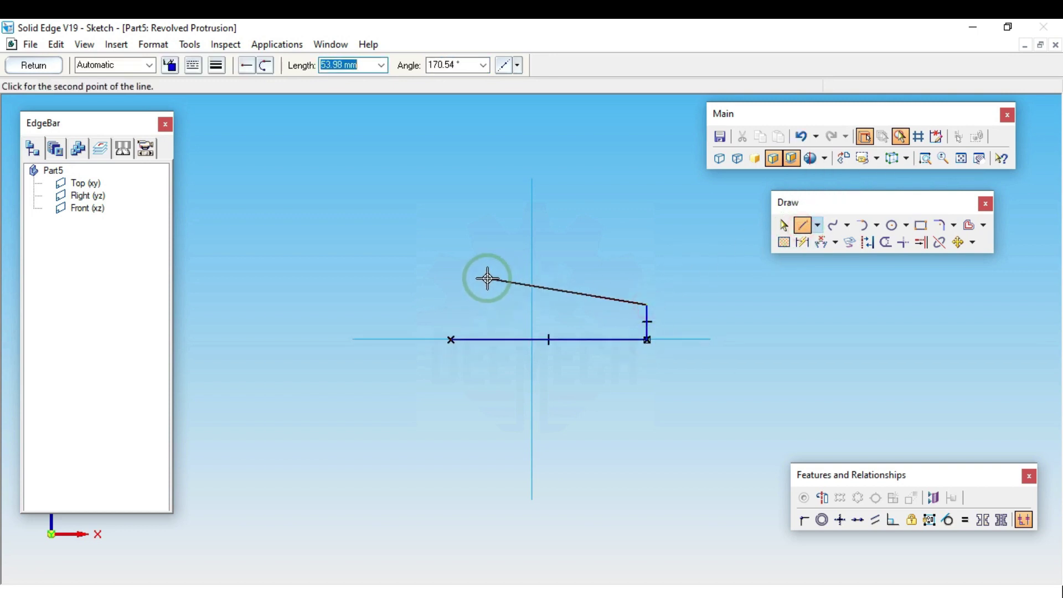
click(452, 275)
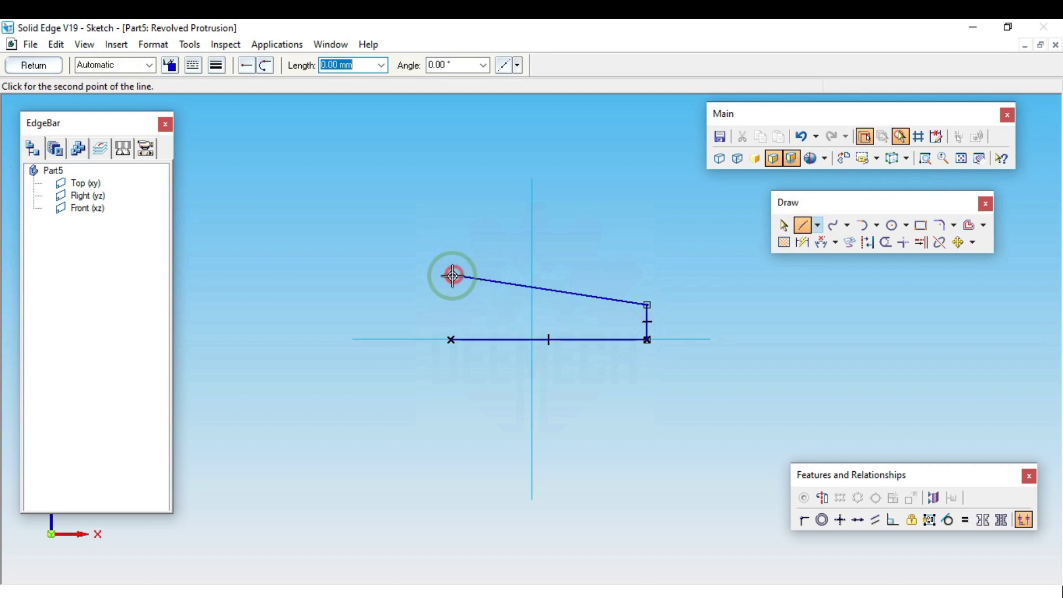
click(451, 340)
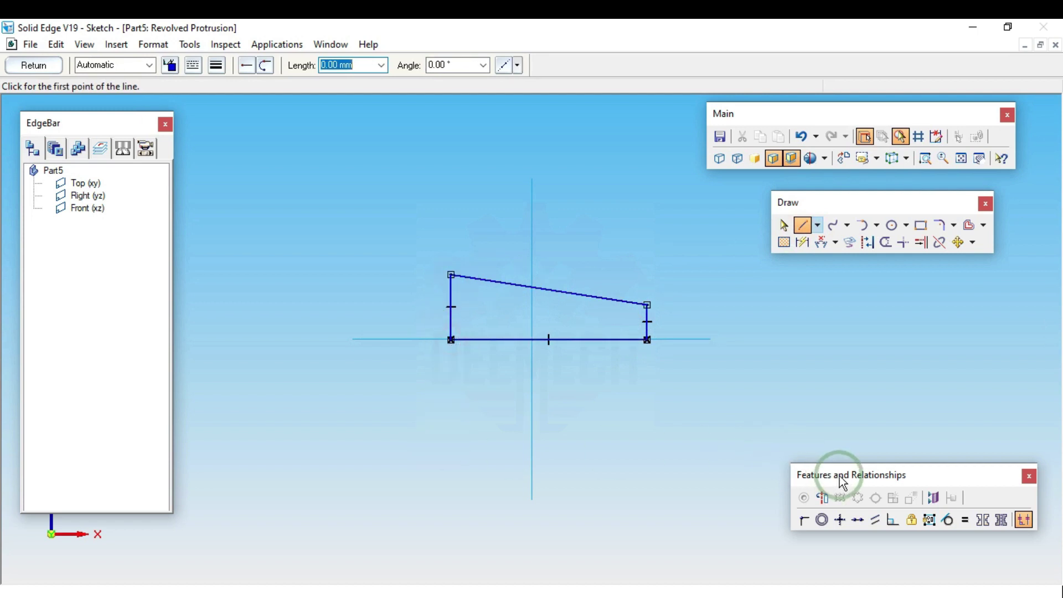
Connect the bottom edge's midpoint to the vertical axis to centre the profile
click(804, 524)
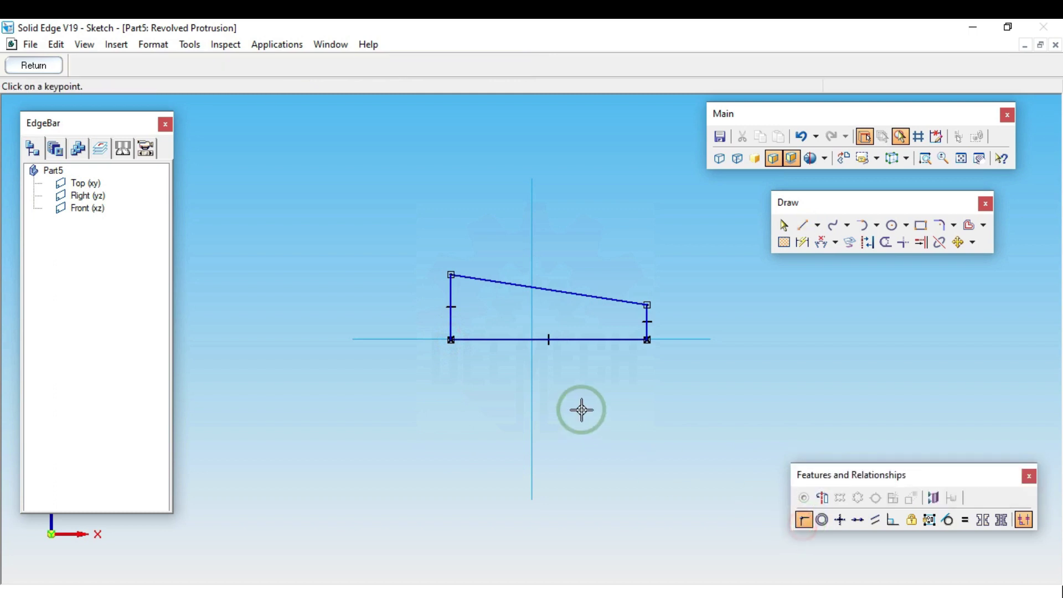
click(532, 364)
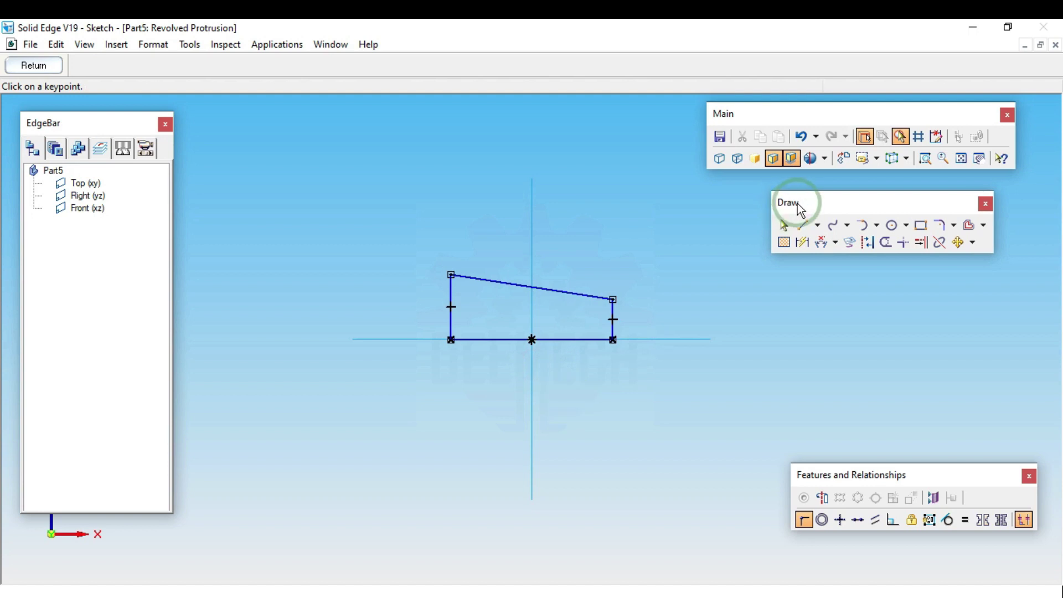
click(804, 245)
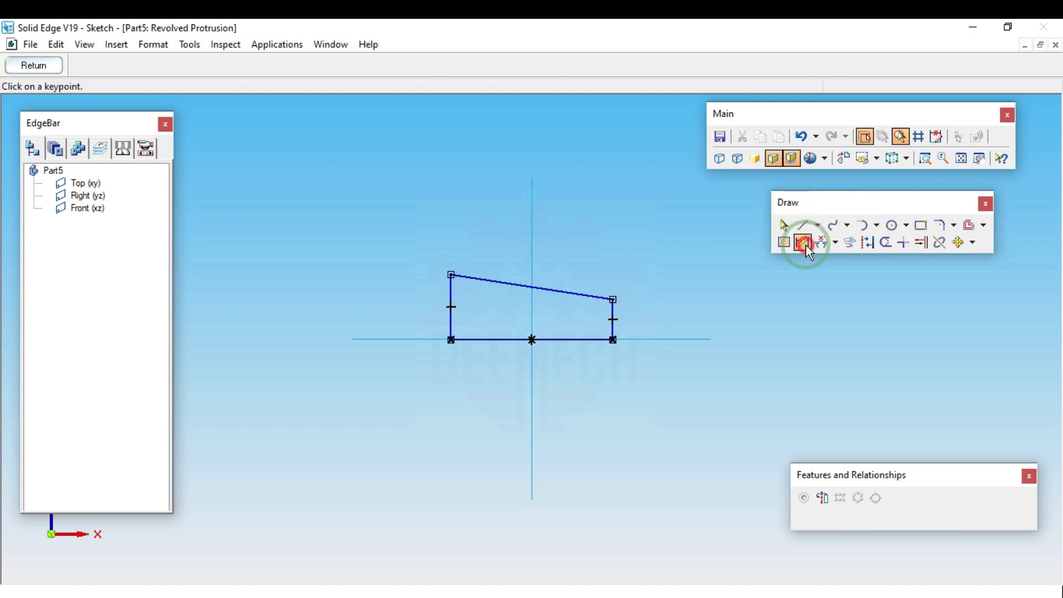
Dimension the bottom edge 44 and the left height 6.5/2
click(565, 339)
click(562, 370)
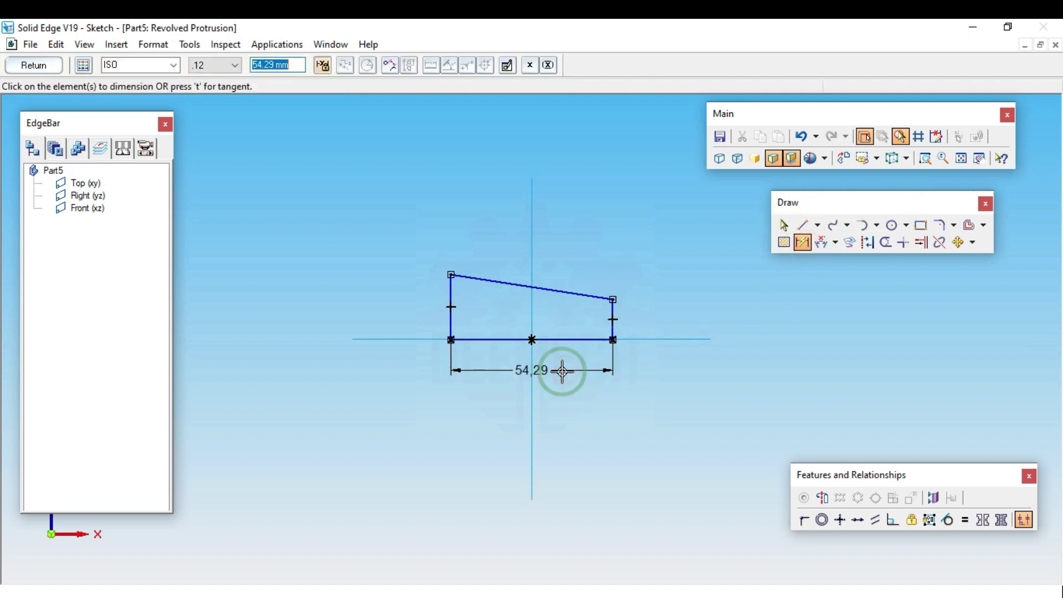
text(44)
key(Return)
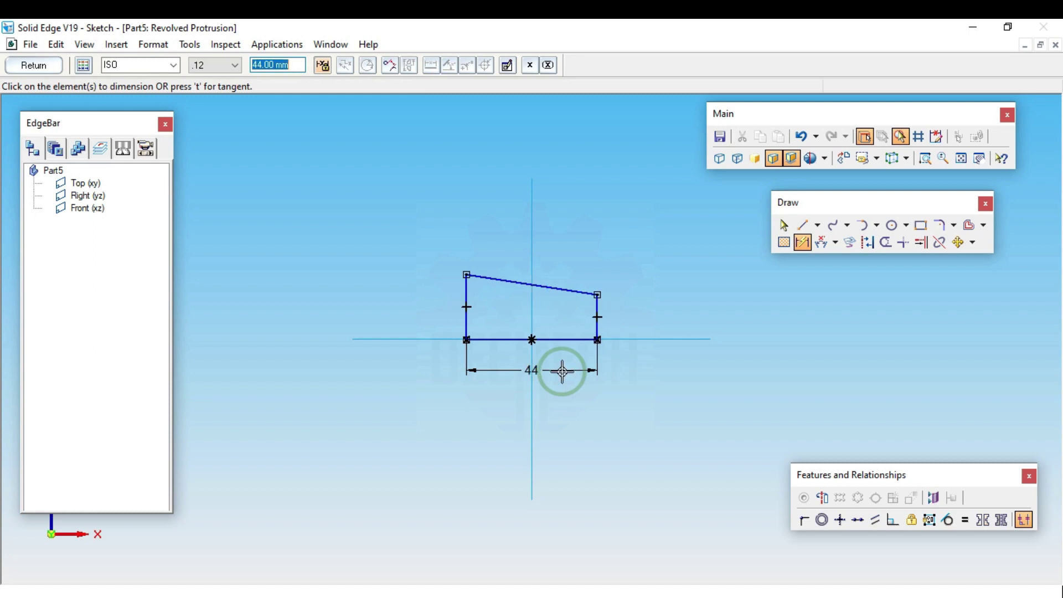
click(491, 280)
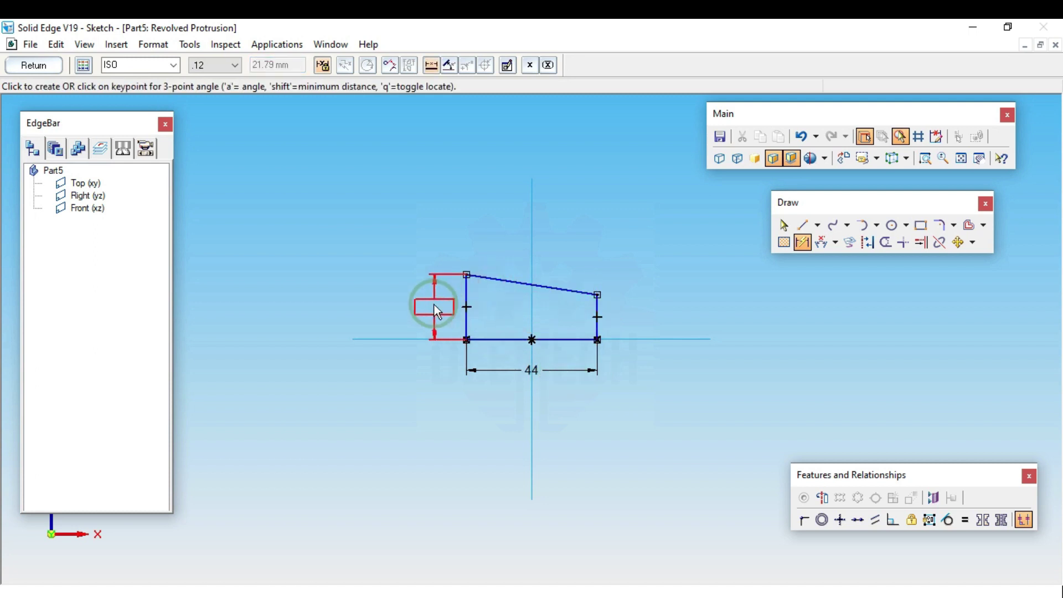
click(434, 307)
text(6.5/2)
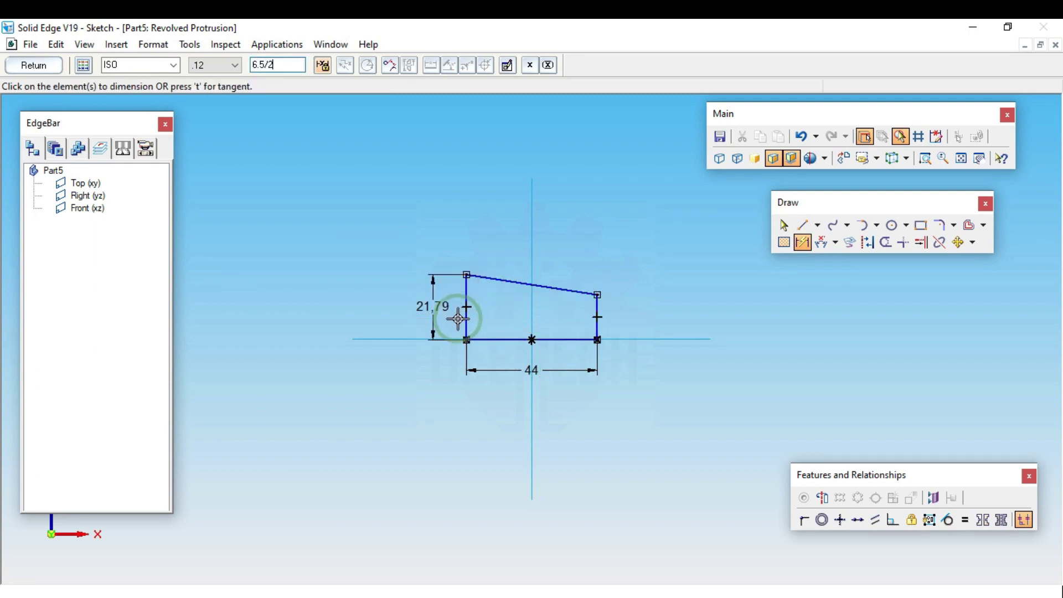
key(Return)
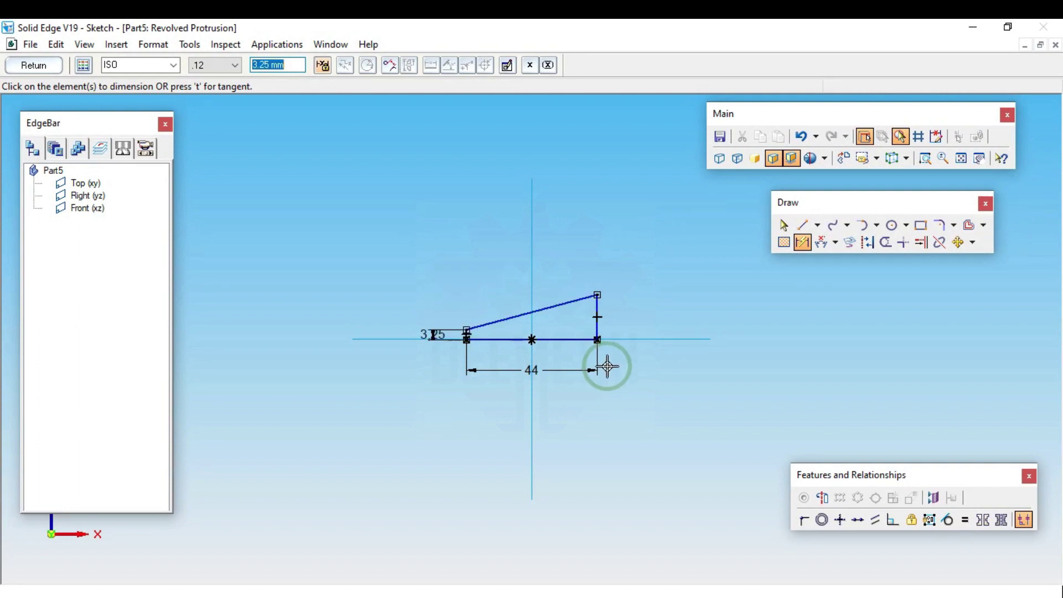
Add the 1:50-tapered right-end height of 3,18 as a distance dimension
click(803, 242)
click(577, 343)
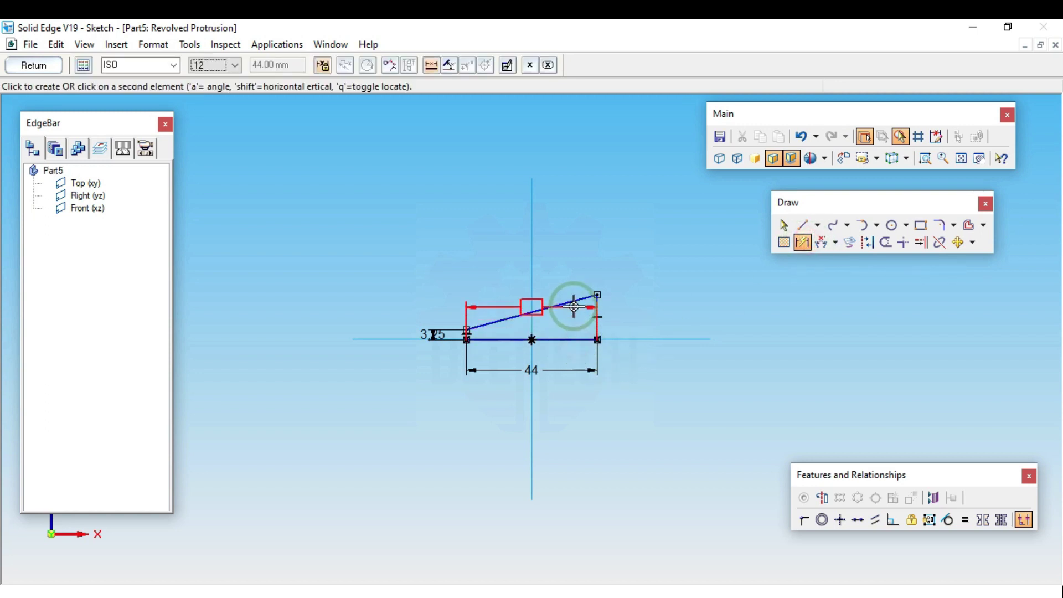
click(597, 295)
click(639, 321)
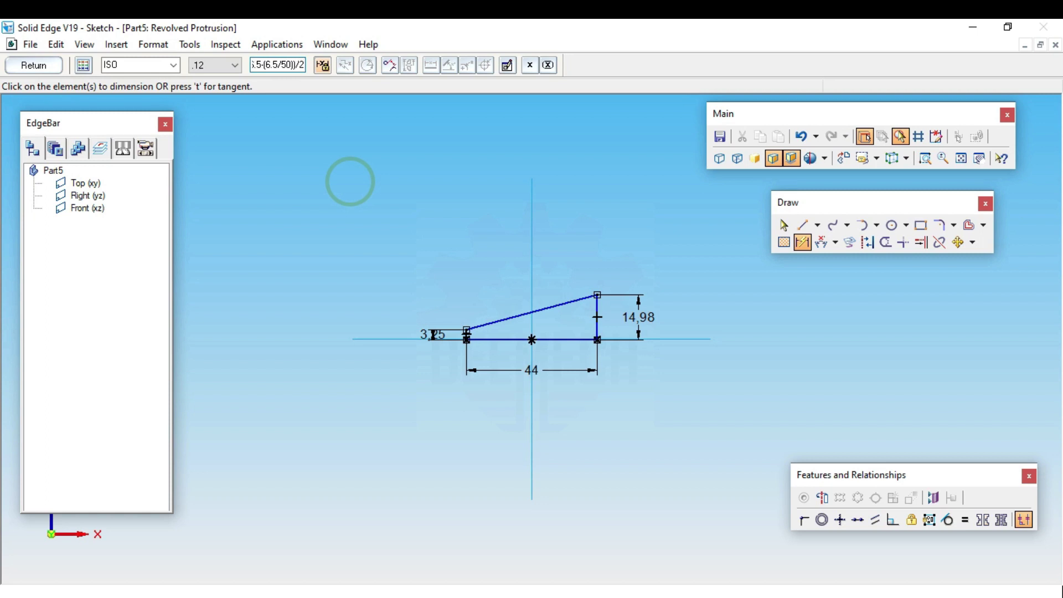
key(Return)
scroll(571, 403, up, 2)
scroll(571, 402, up, 2)
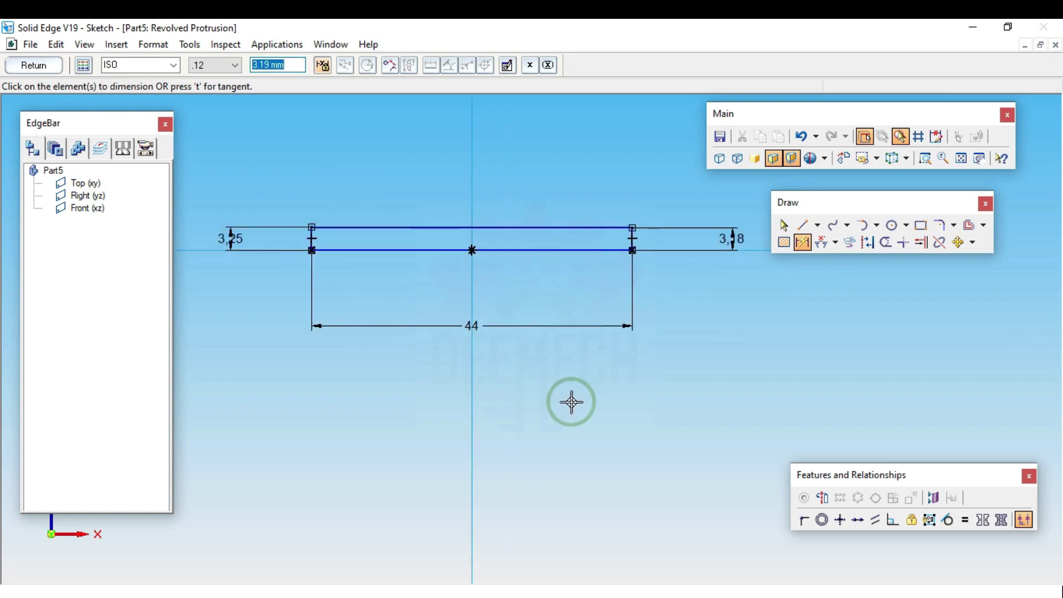
key(shift+F3)
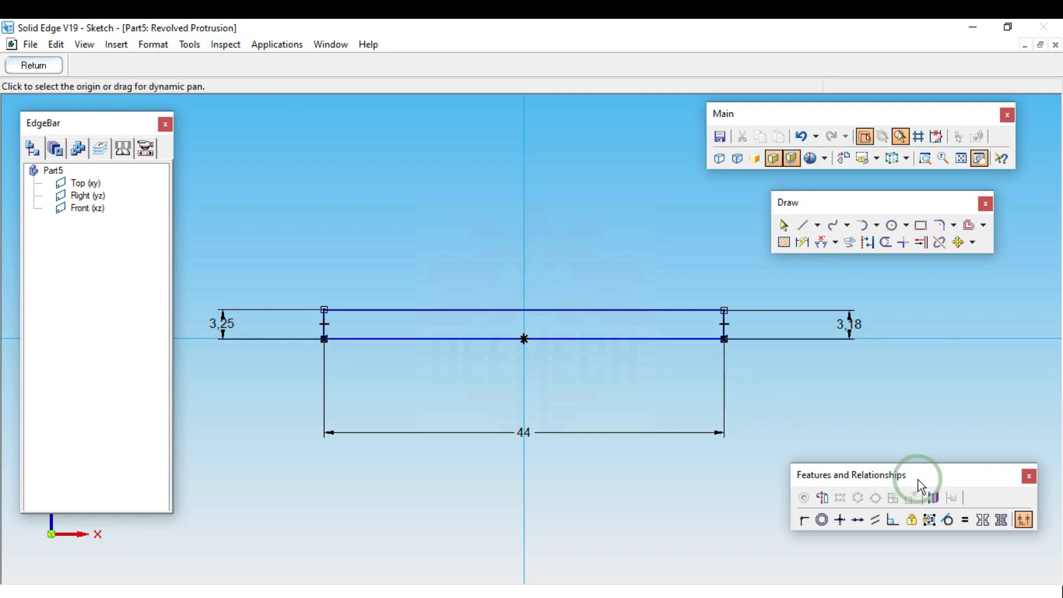
Revolve the profile 360° about its bottom edge, then check front and isometric views
click(823, 498)
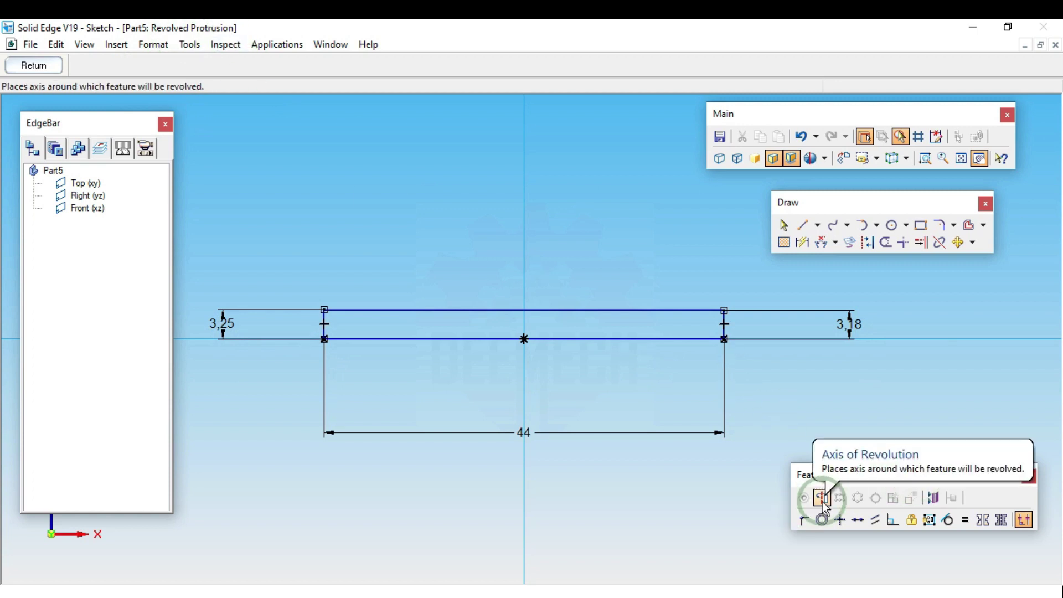
click(609, 339)
click(33, 65)
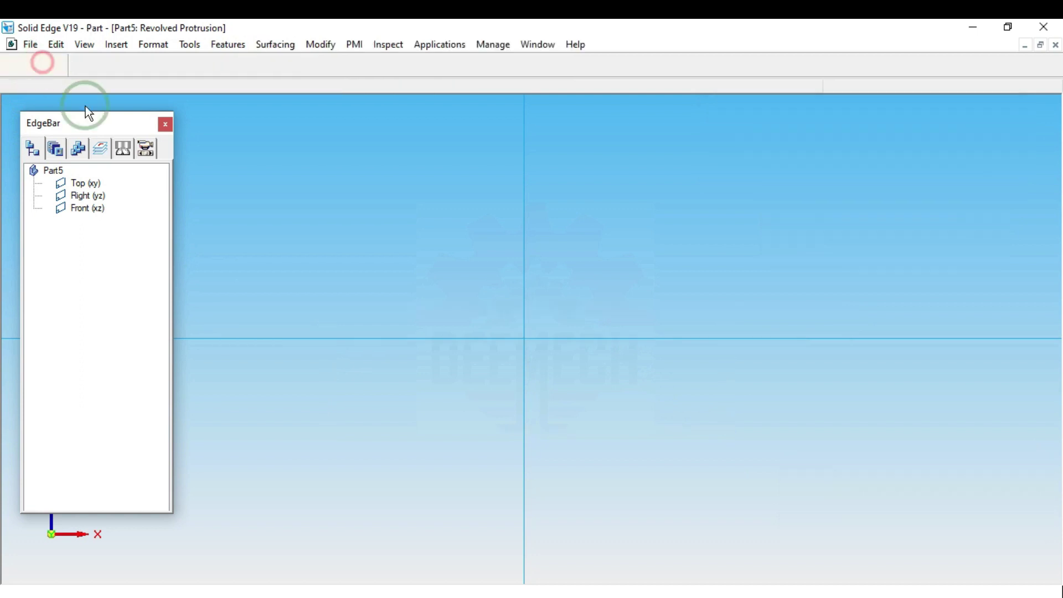
click(222, 69)
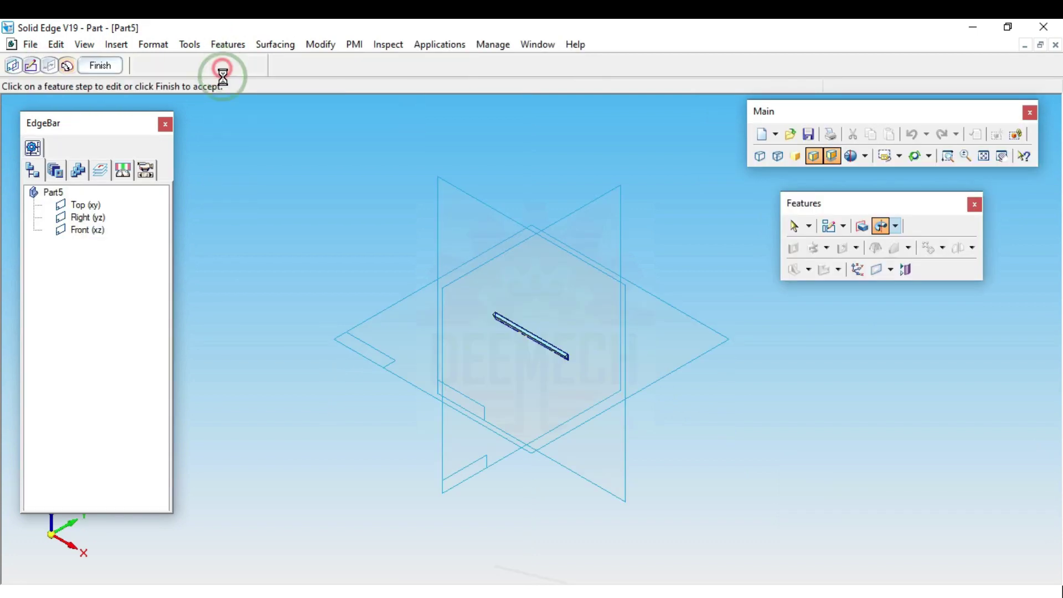
click(100, 69)
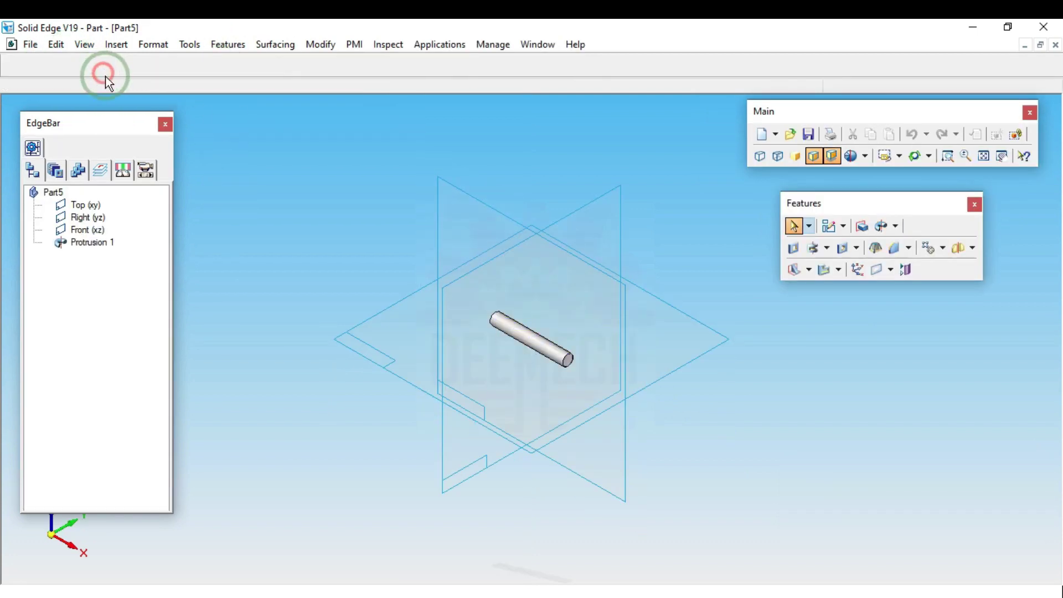
scroll(512, 391, up, 5)
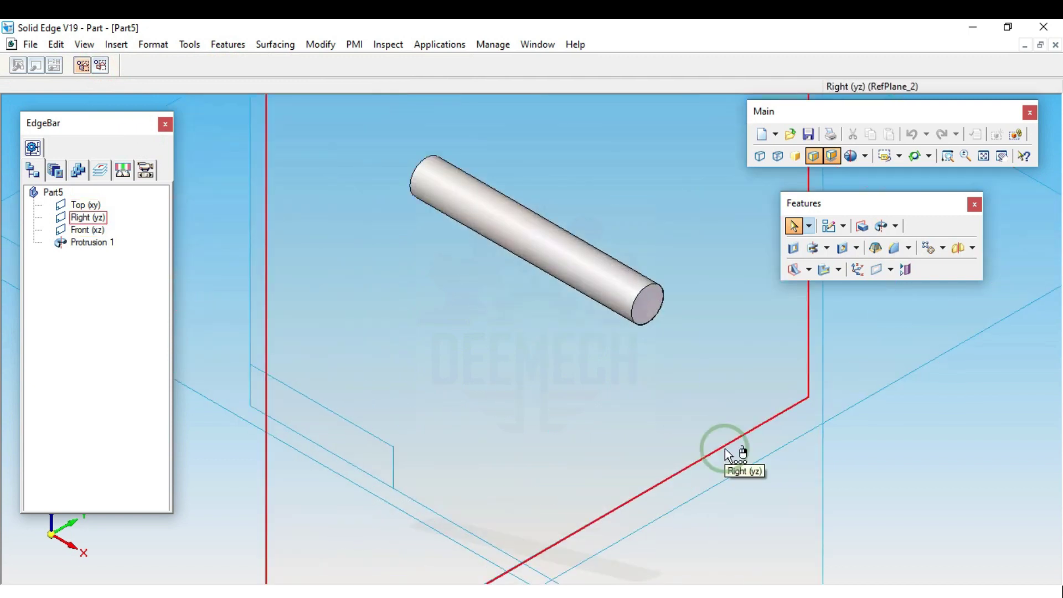
key(ctrl+f)
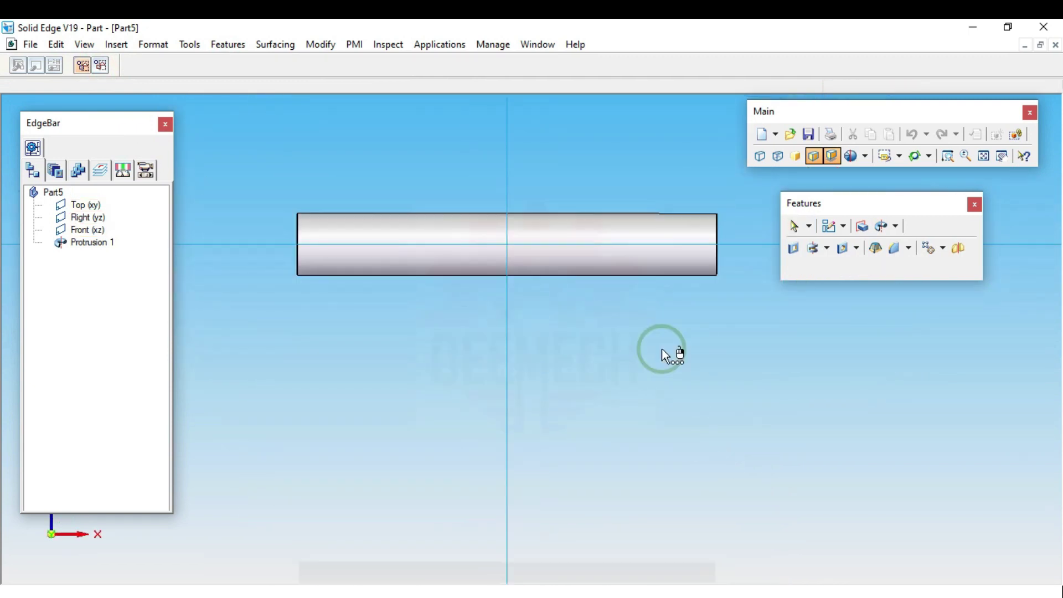
key(ctrl+i)
Apply the material Fe 410W to the pin through the Material Table
click(189, 44)
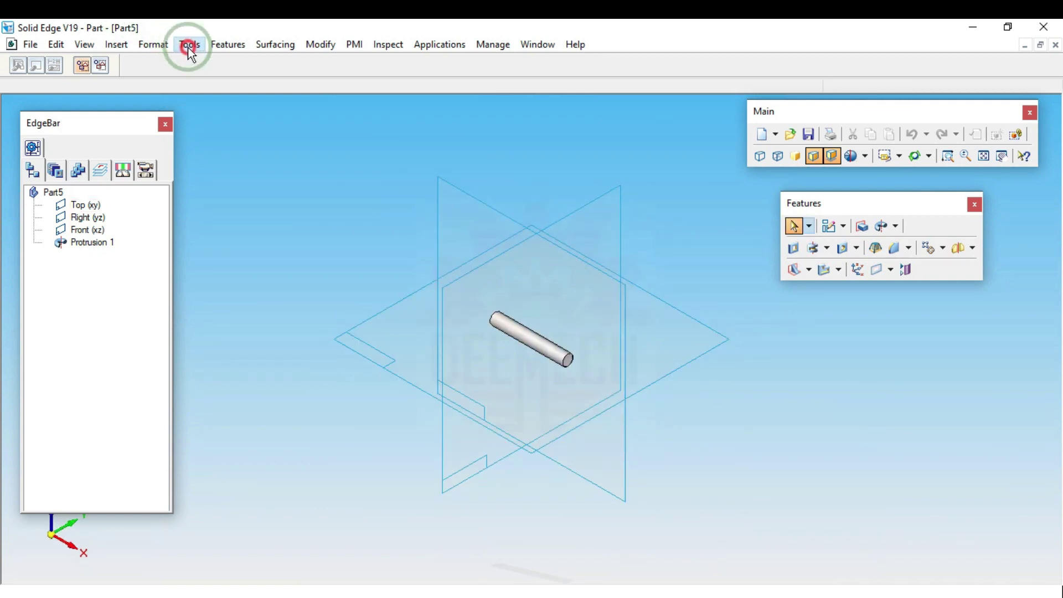
click(242, 228)
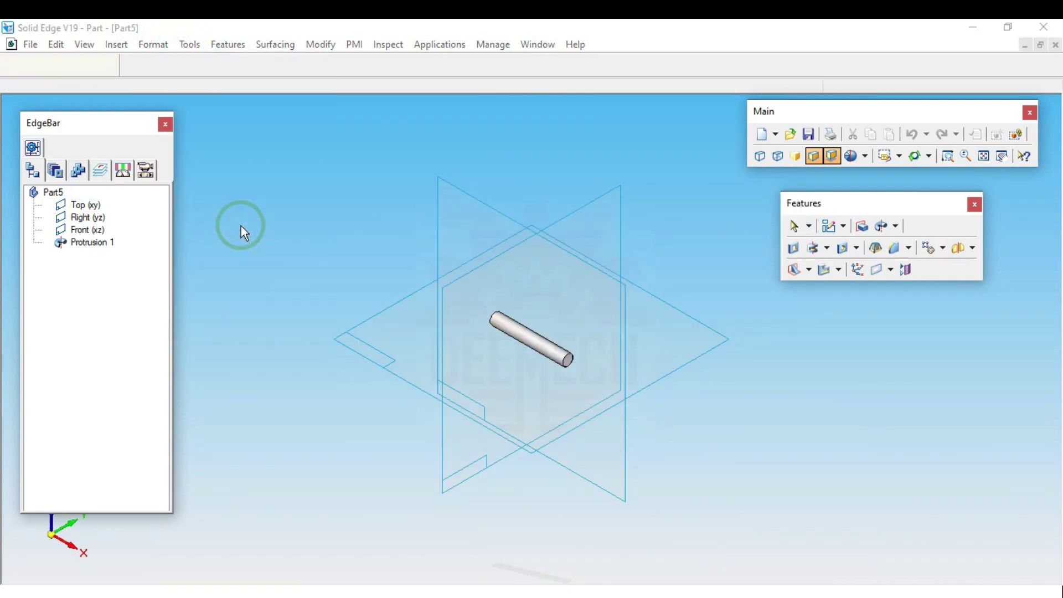
click(425, 144)
text(F)
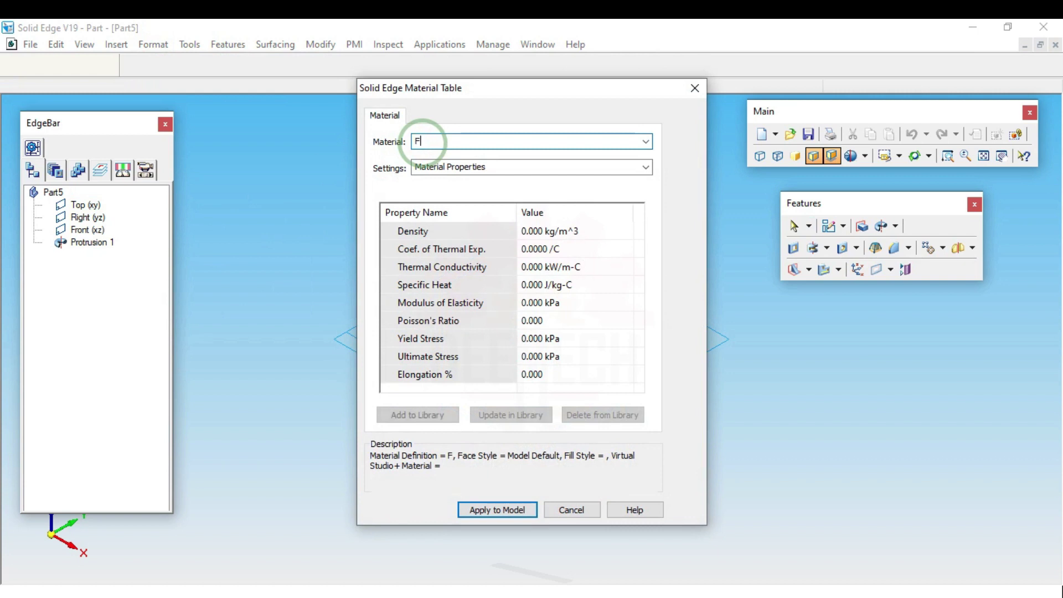
text(e 410)
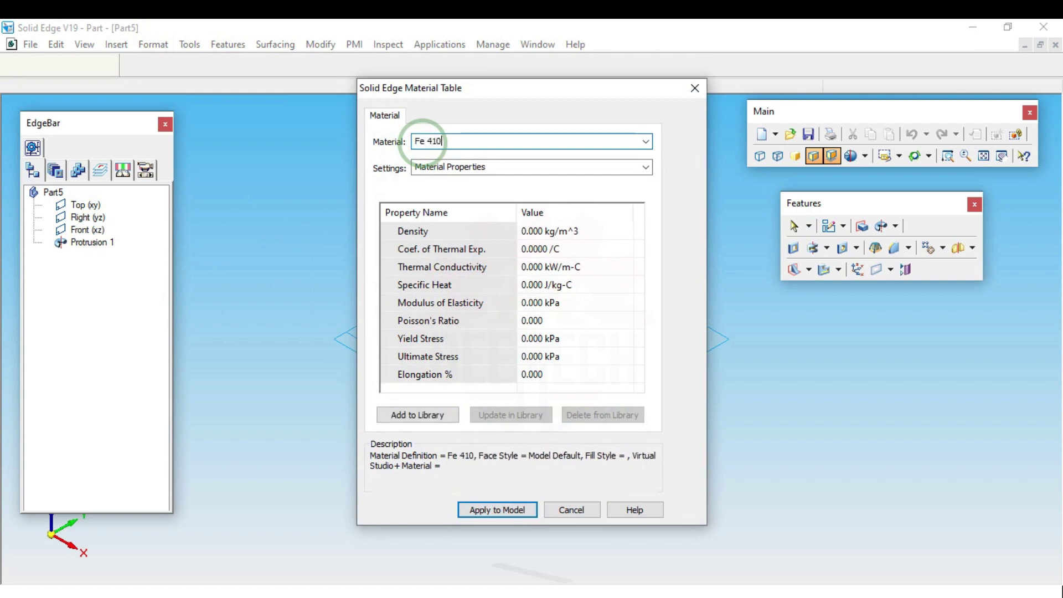
text(W)
click(484, 164)
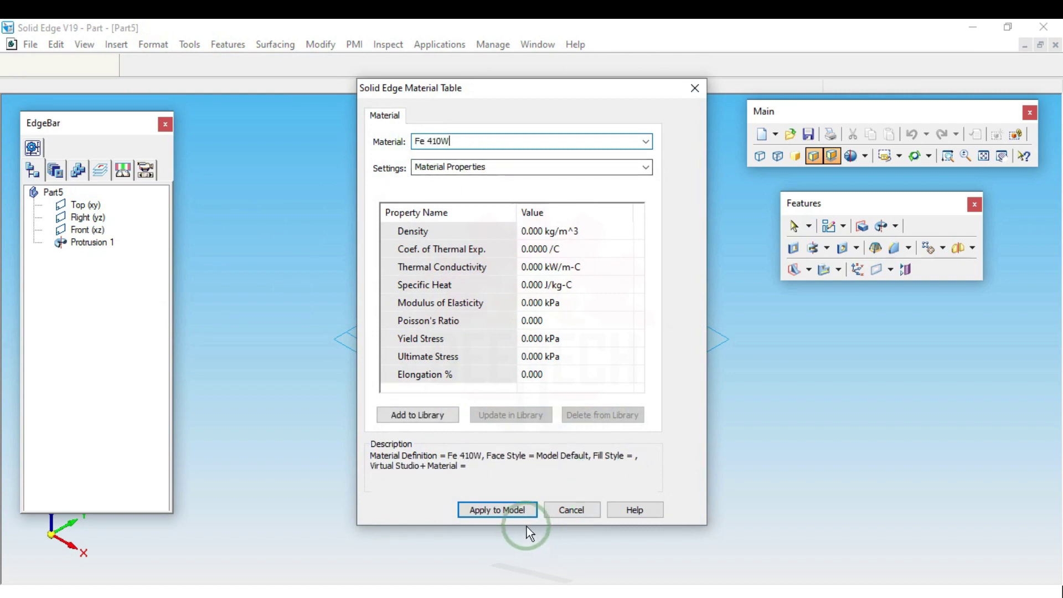
click(522, 510)
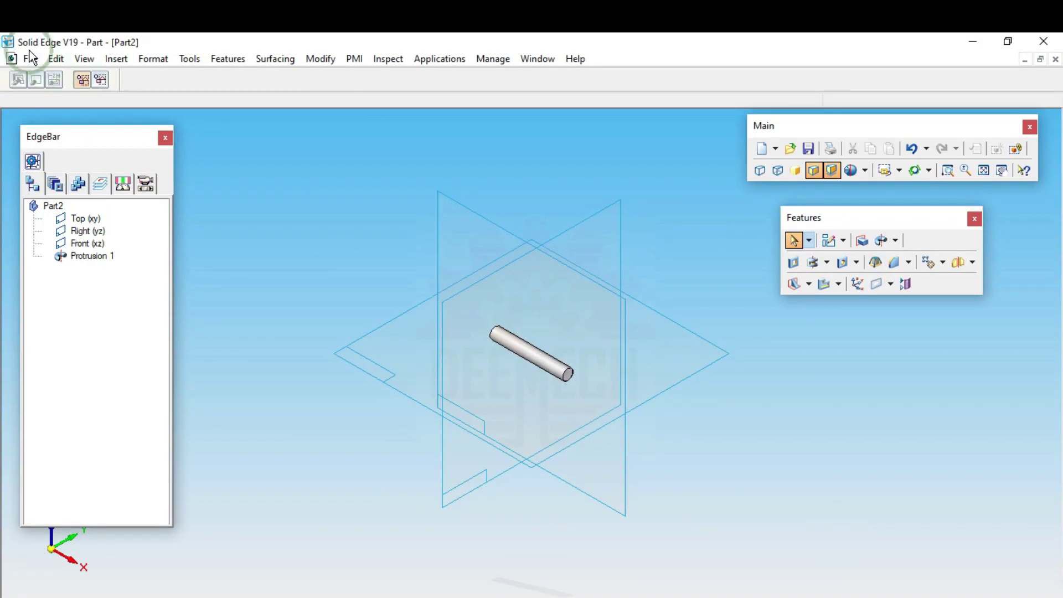
Set the part's summary title to TAPER PIN and copy it for the file name
click(28, 59)
click(58, 144)
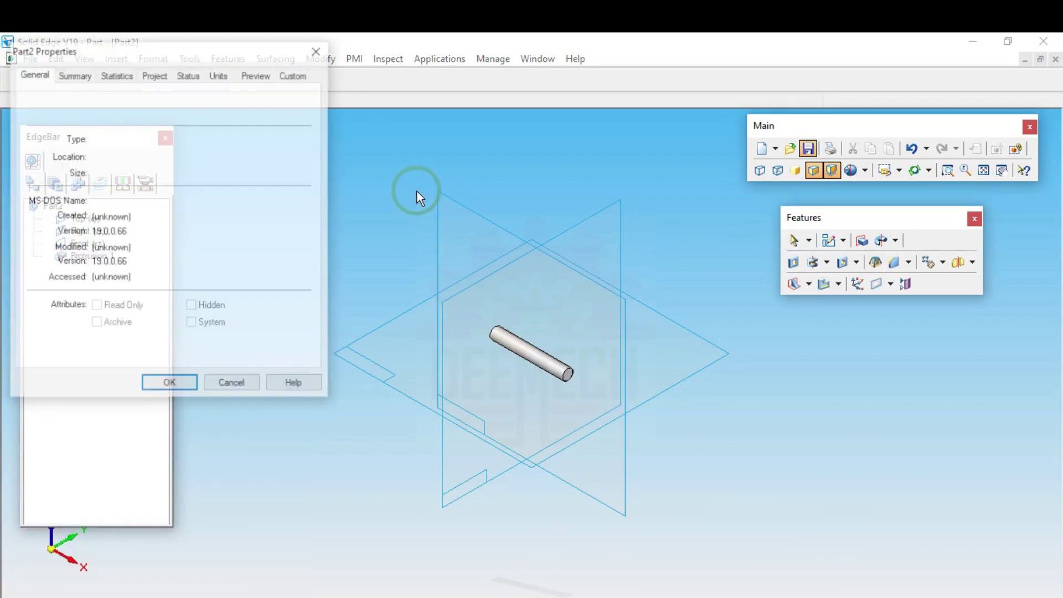
drag(135, 39, 344, 148)
click(331, 186)
click(333, 208)
text(TAPER)
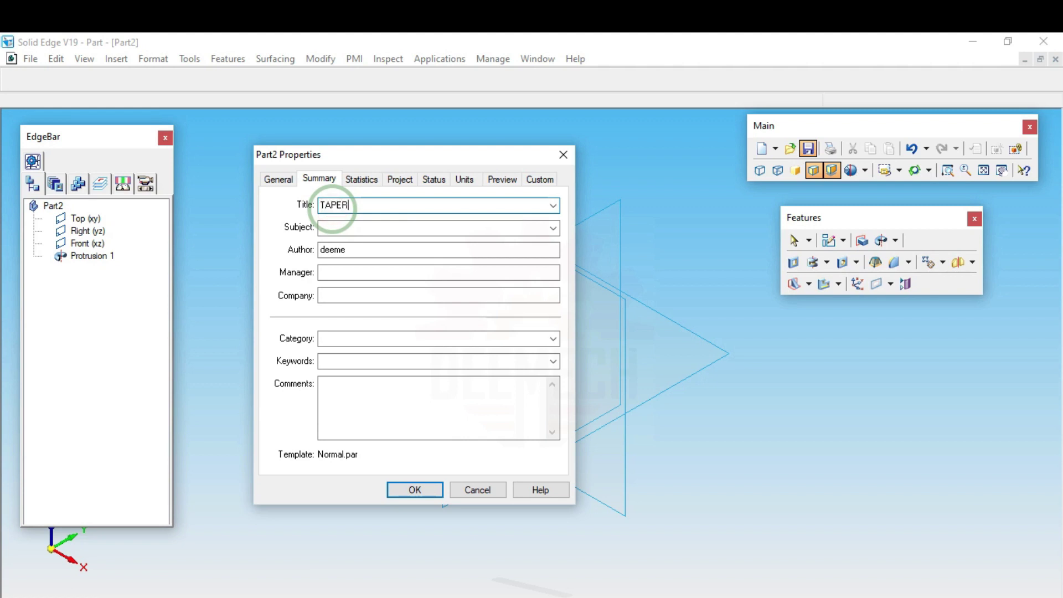
text(PIN)
drag(321, 206, 377, 206)
right_click(323, 208)
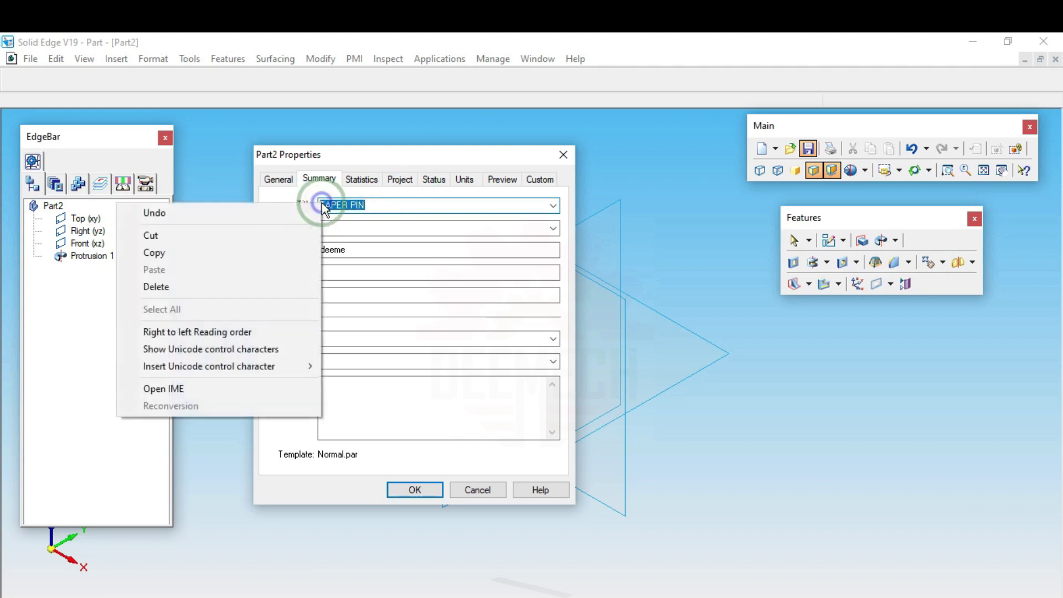
click(228, 253)
click(404, 490)
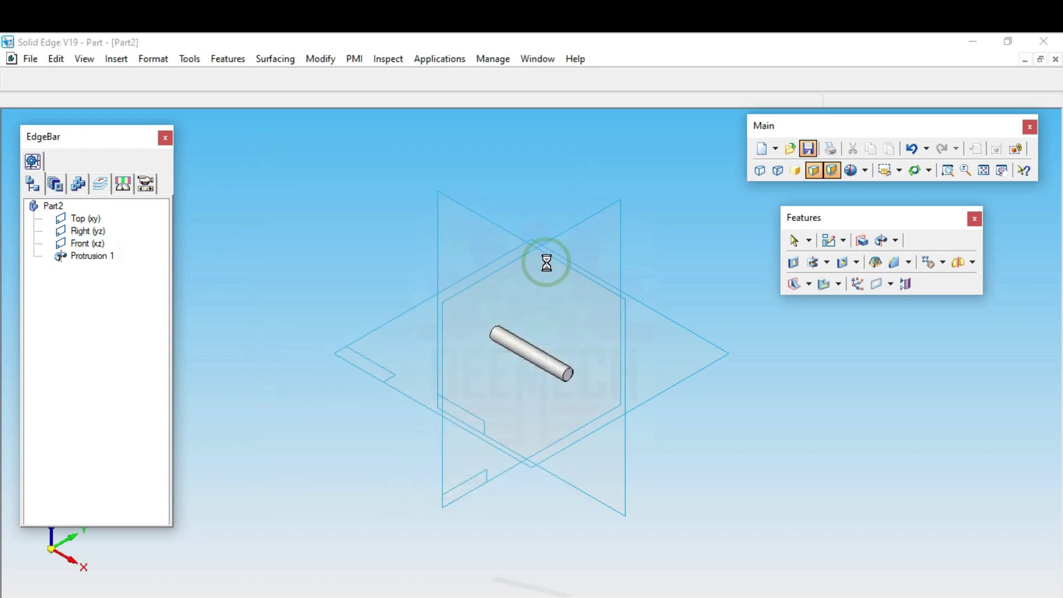
Save the pin as TAPER PIN.par in Desktop > KNUCKLE JOINT ASSEMBLY and close it
click(541, 218)
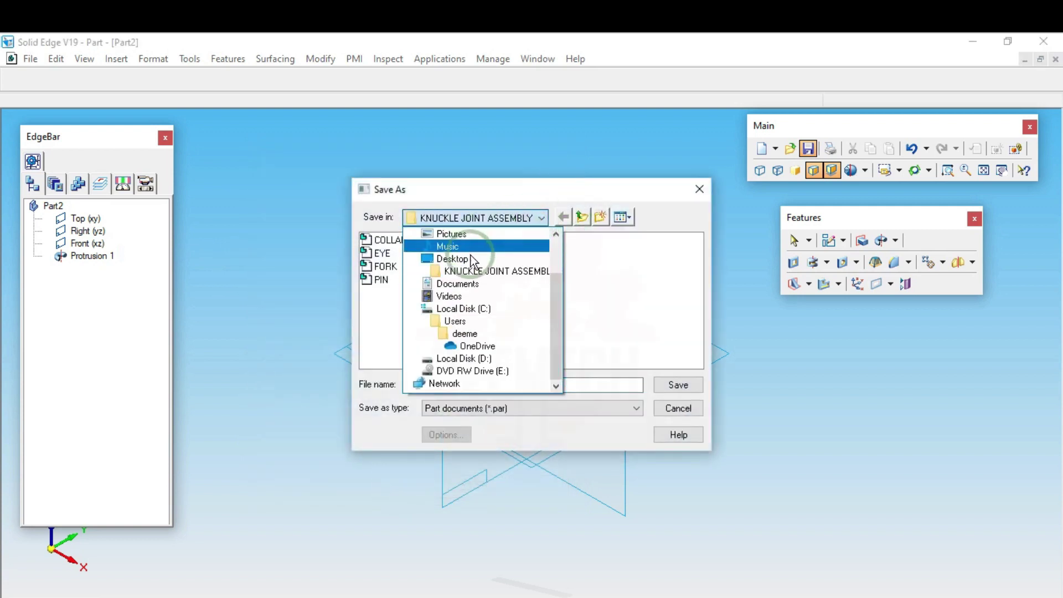
click(472, 259)
double_click(450, 242)
click(461, 372)
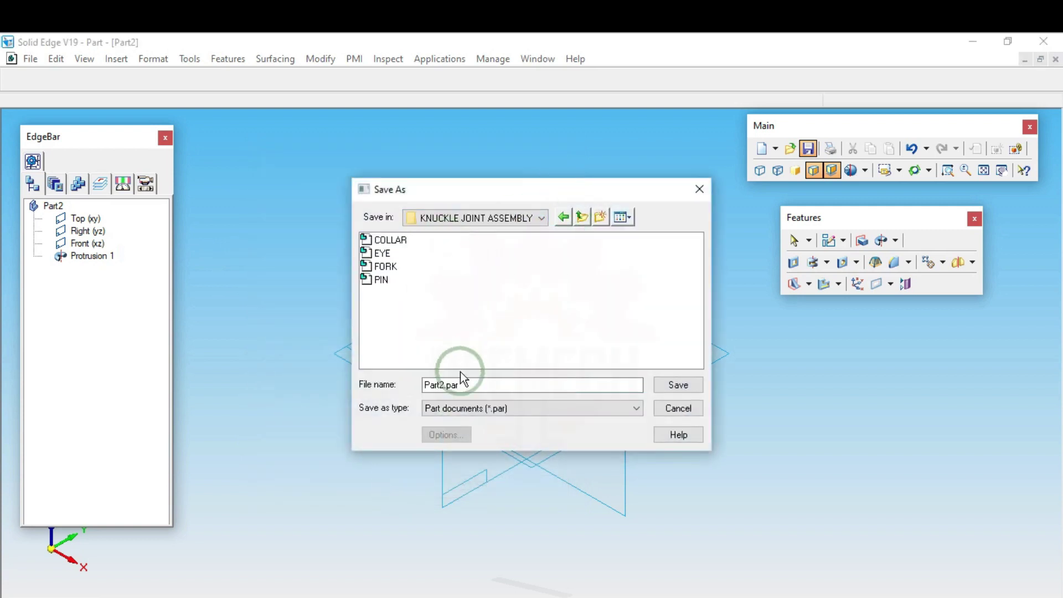
drag(467, 385, 410, 385)
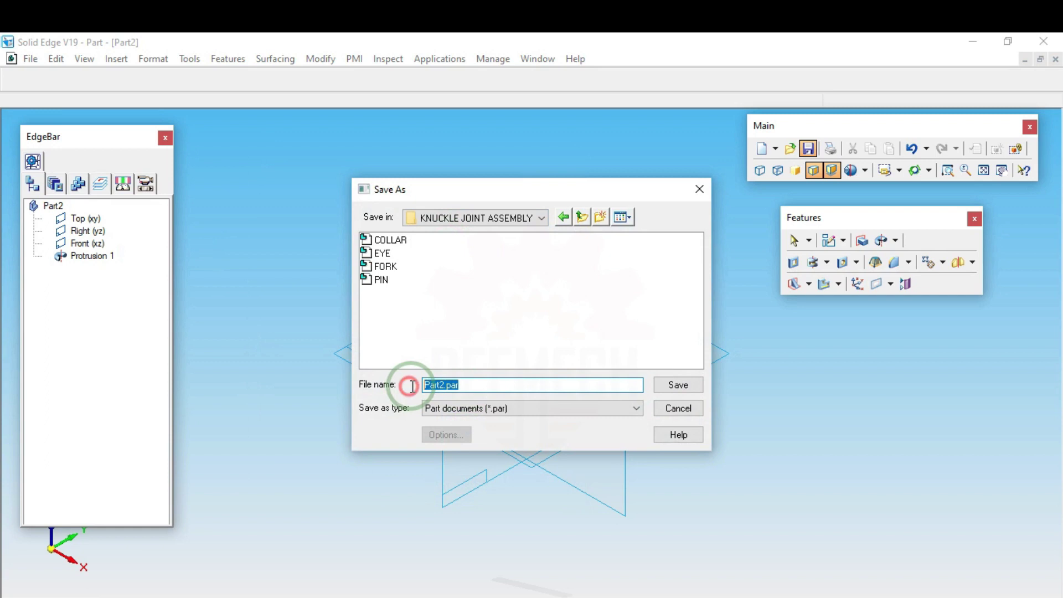
right_click(455, 384)
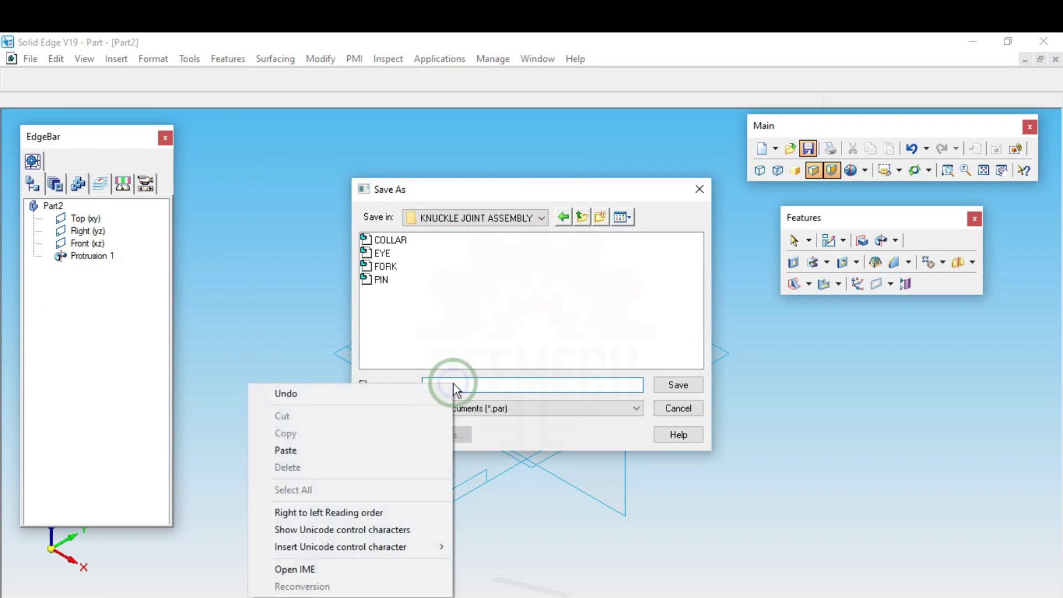
click(376, 438)
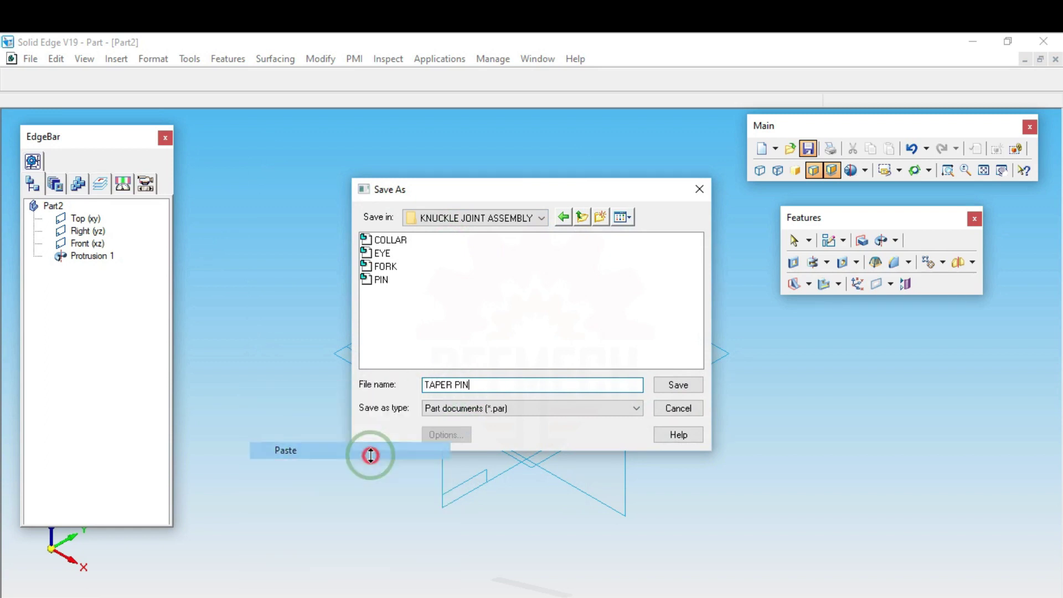
click(700, 386)
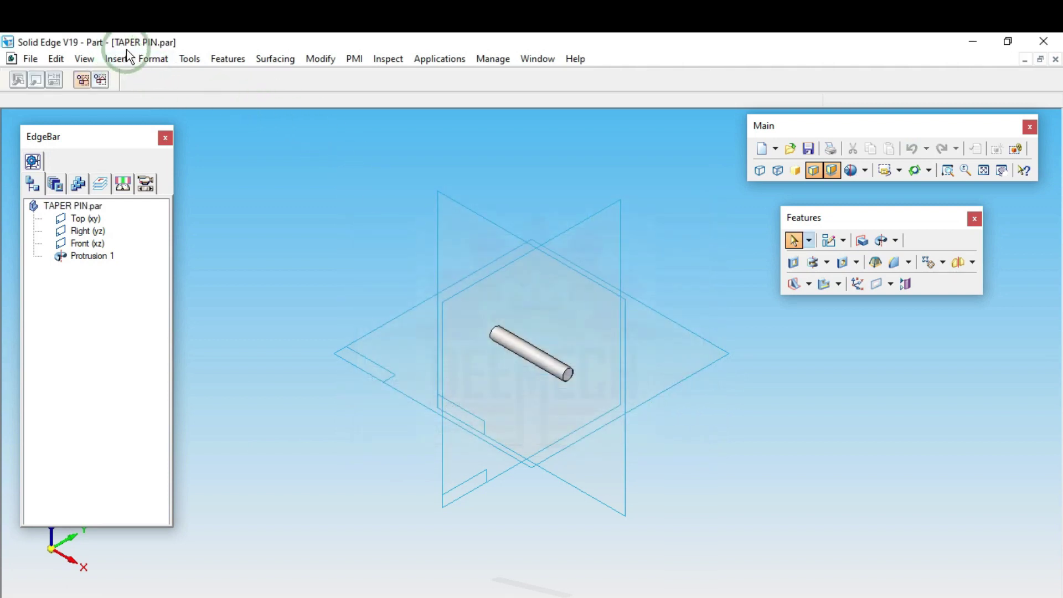
click(1056, 60)
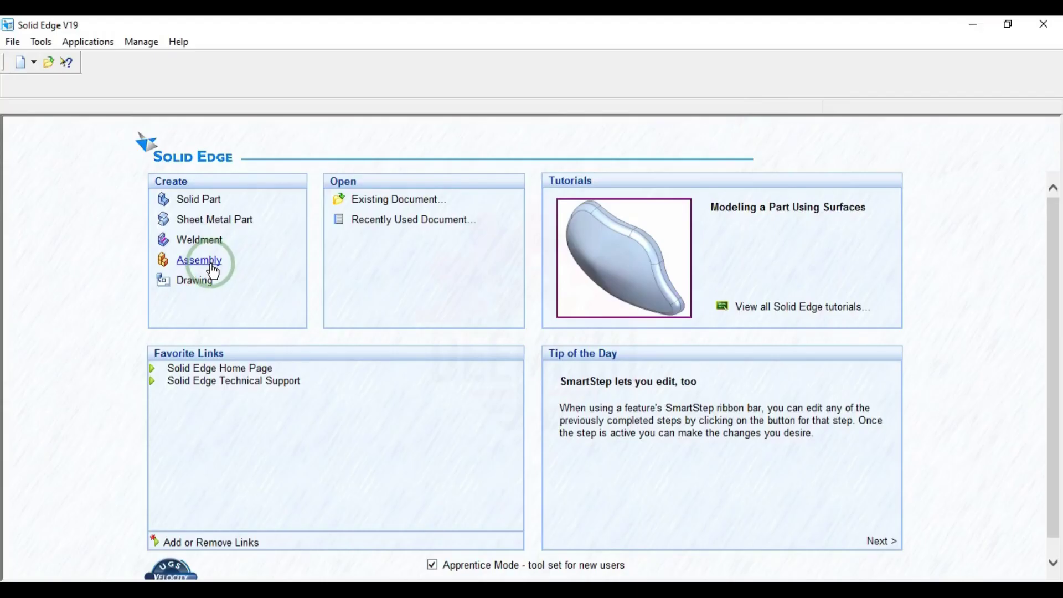
Create a new assembly document from the Solid Edge start page
click(211, 269)
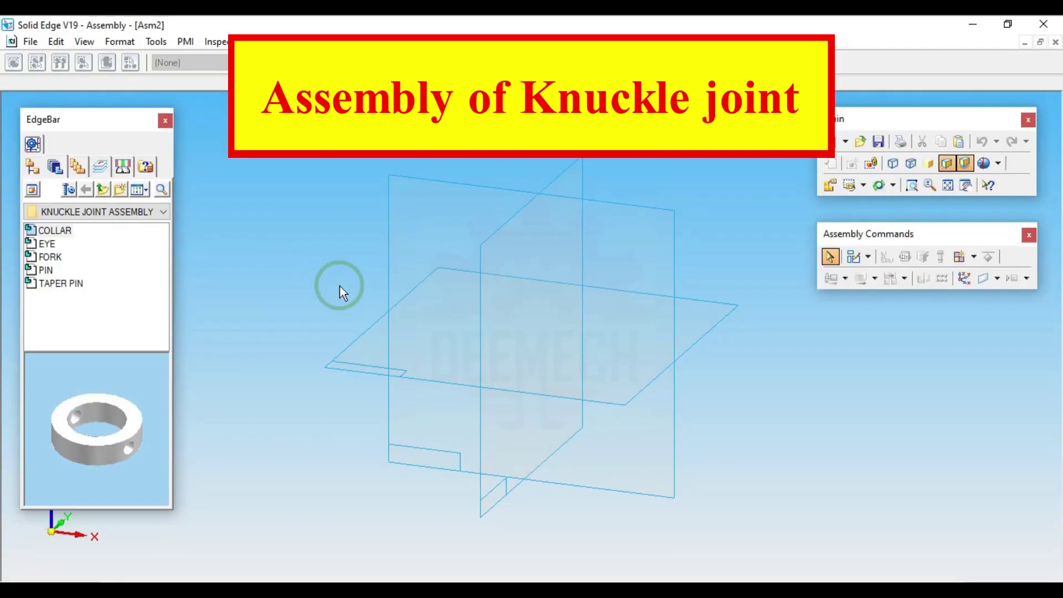
Switch the assembly to isometric view and hide the Assembly Commands toolbar
key(ctrl+i)
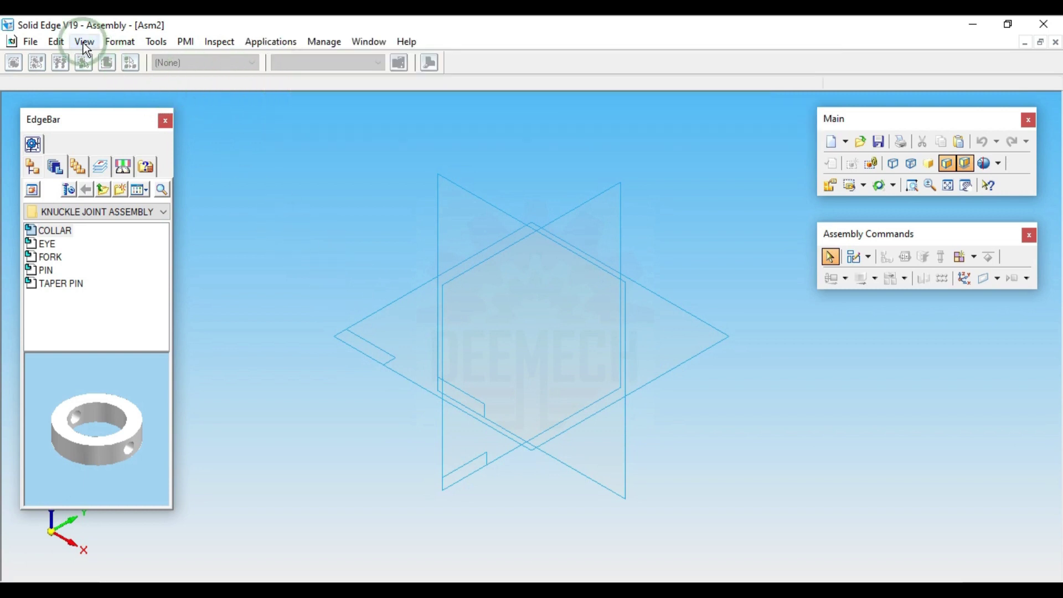
click(84, 45)
click(161, 345)
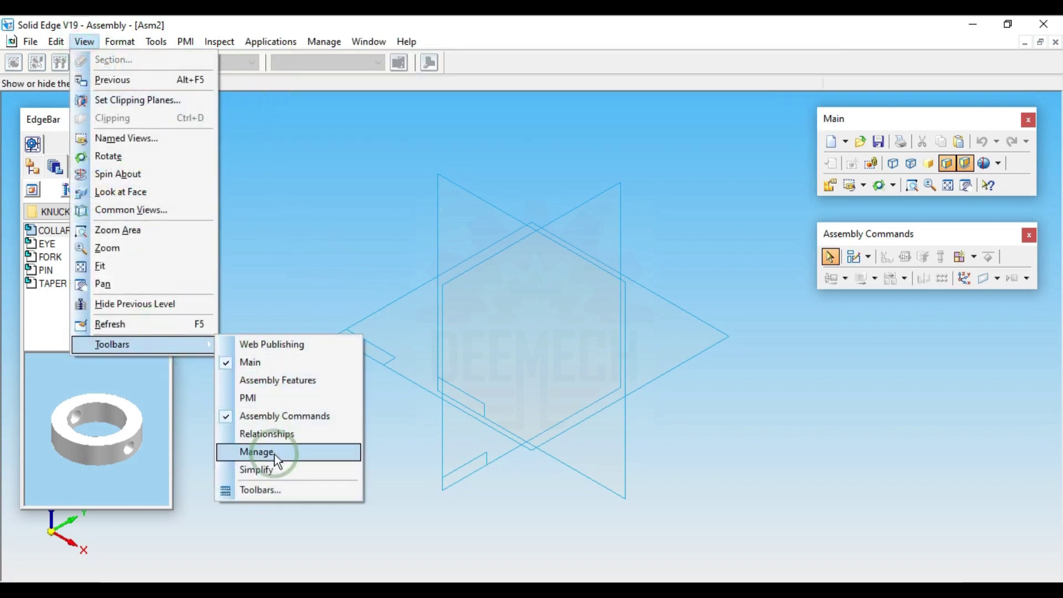
click(265, 492)
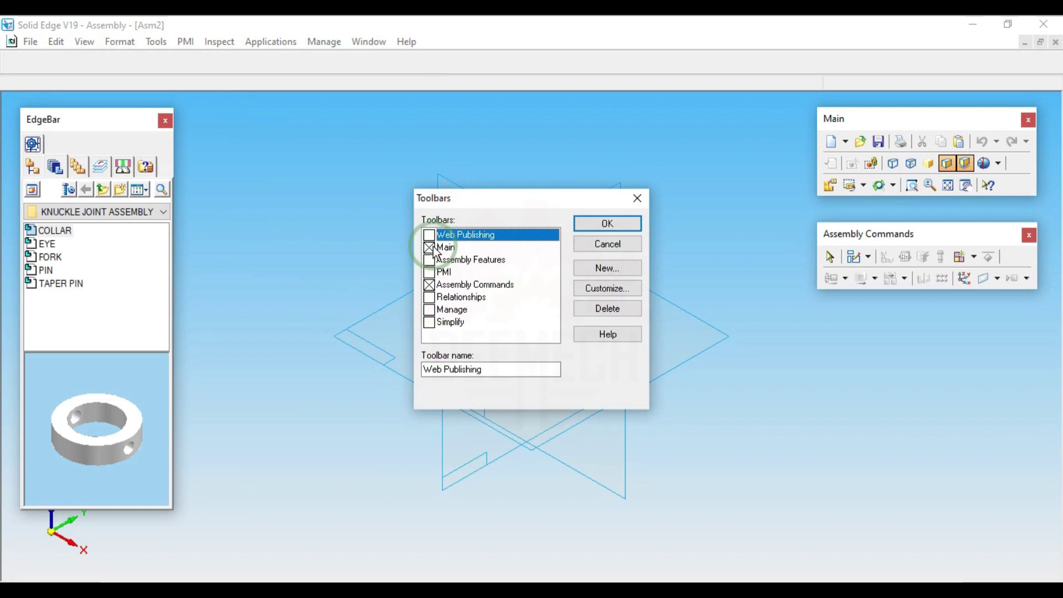
click(429, 285)
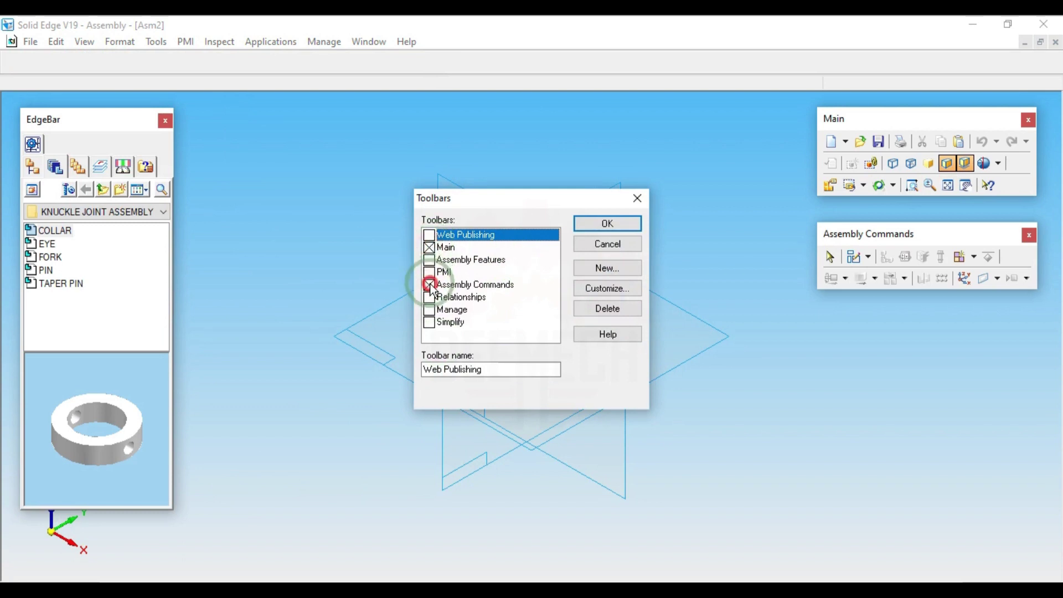
click(615, 228)
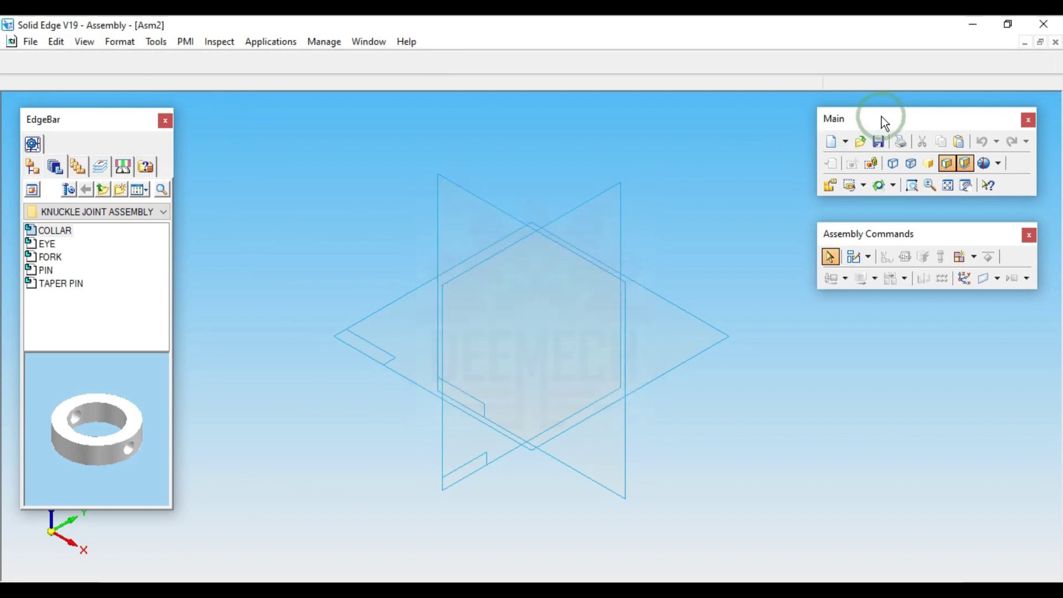
click(942, 234)
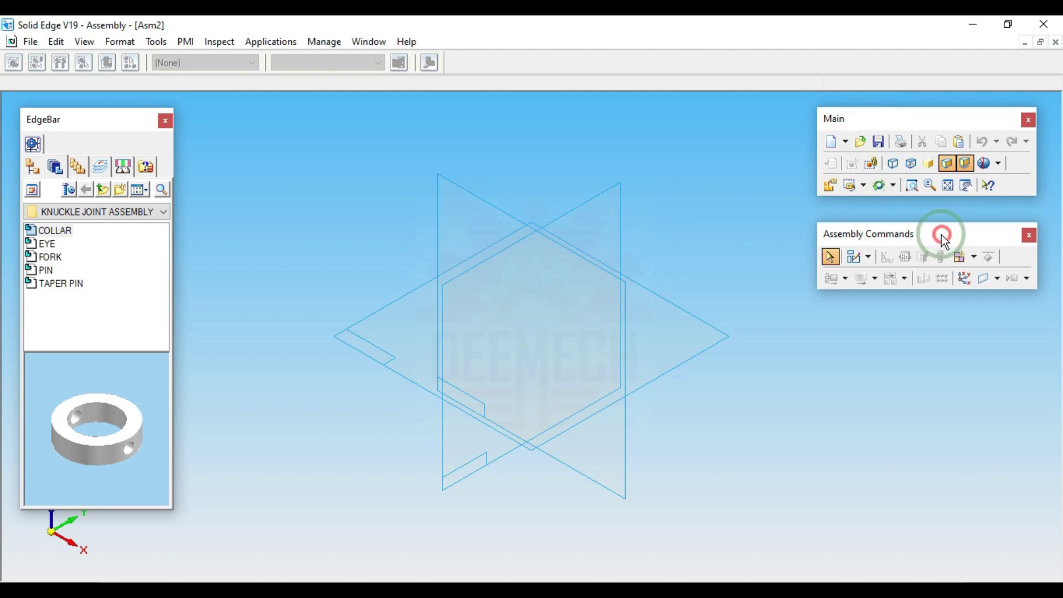
click(162, 42)
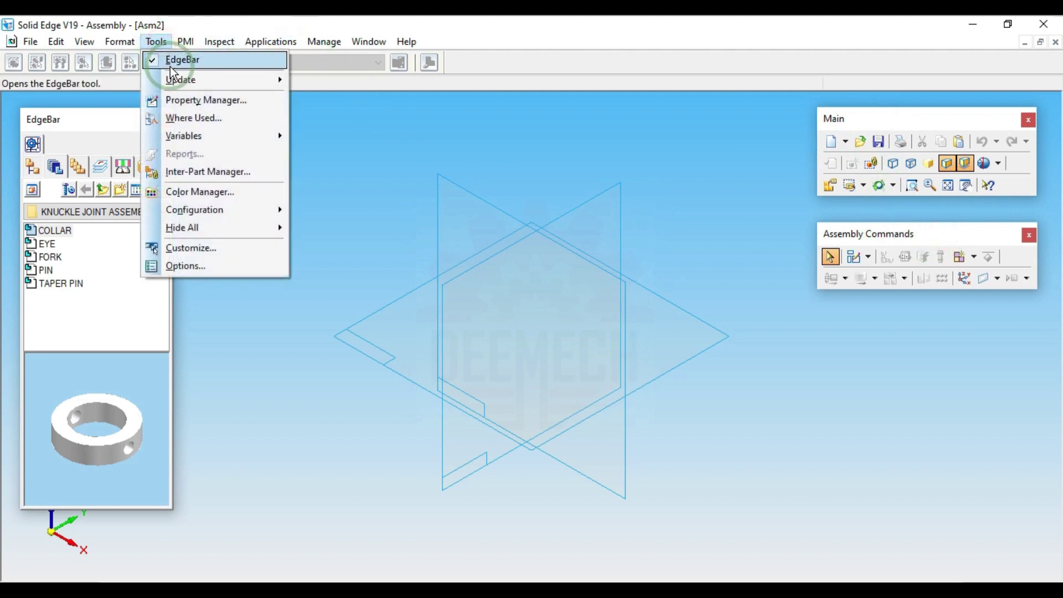
click(341, 147)
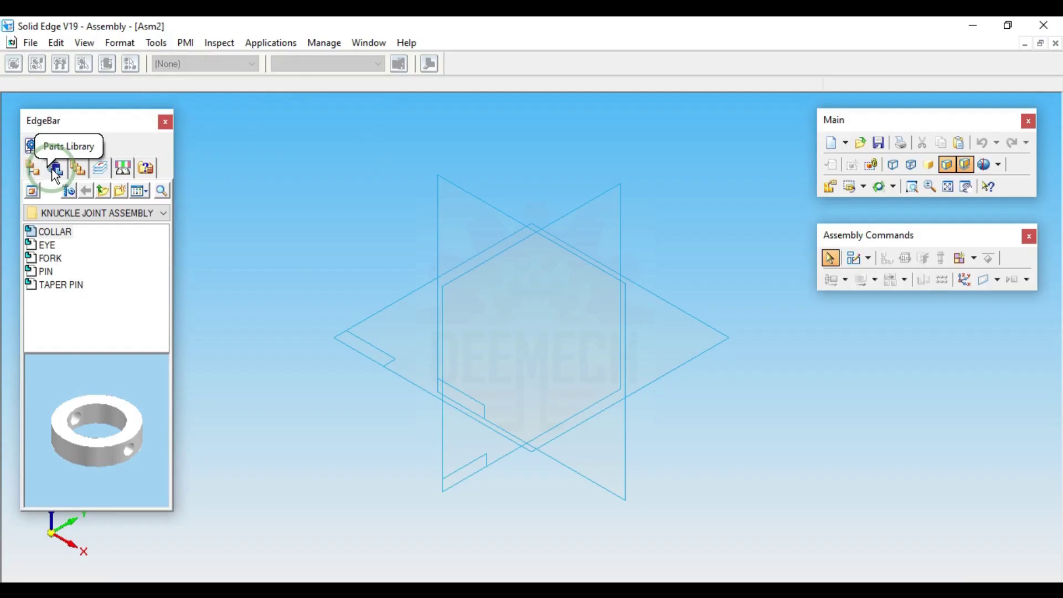
Open the Parts Library on the Desktop's KNUCKLE JOINT ASSEMBLY folder
click(54, 172)
click(164, 214)
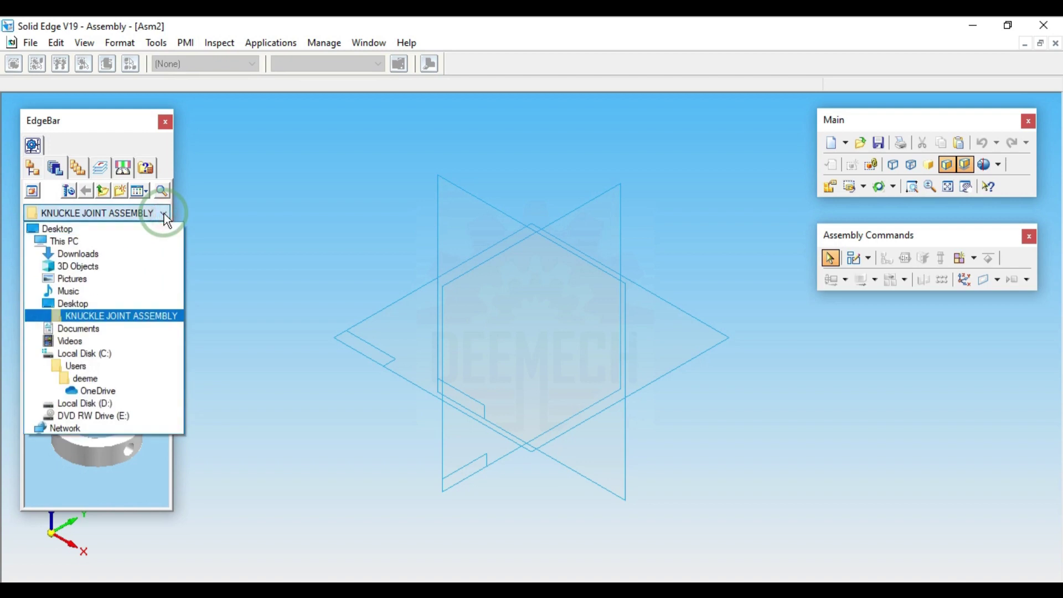
click(91, 227)
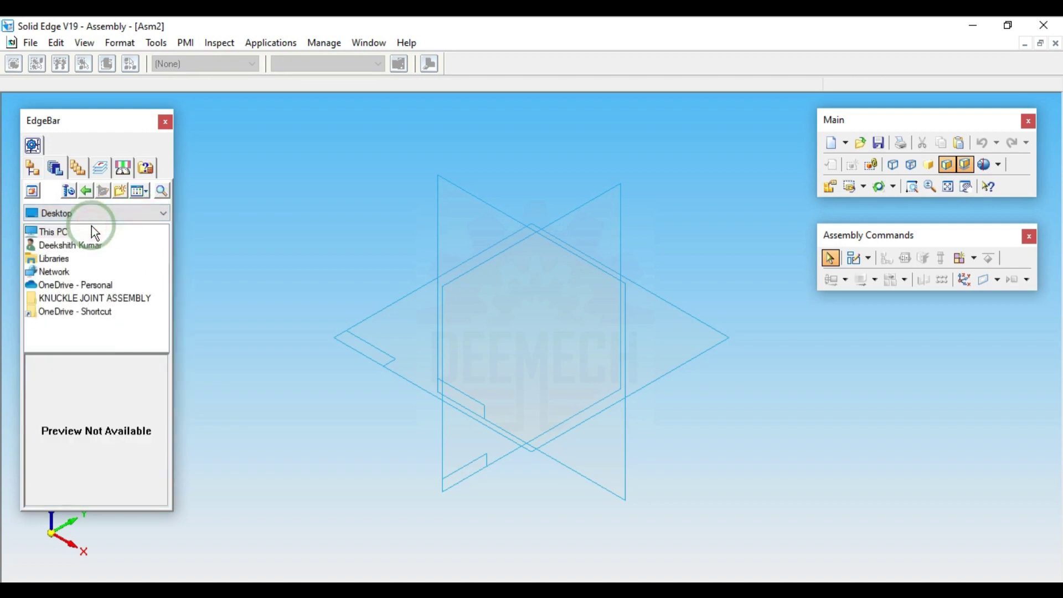
double_click(121, 299)
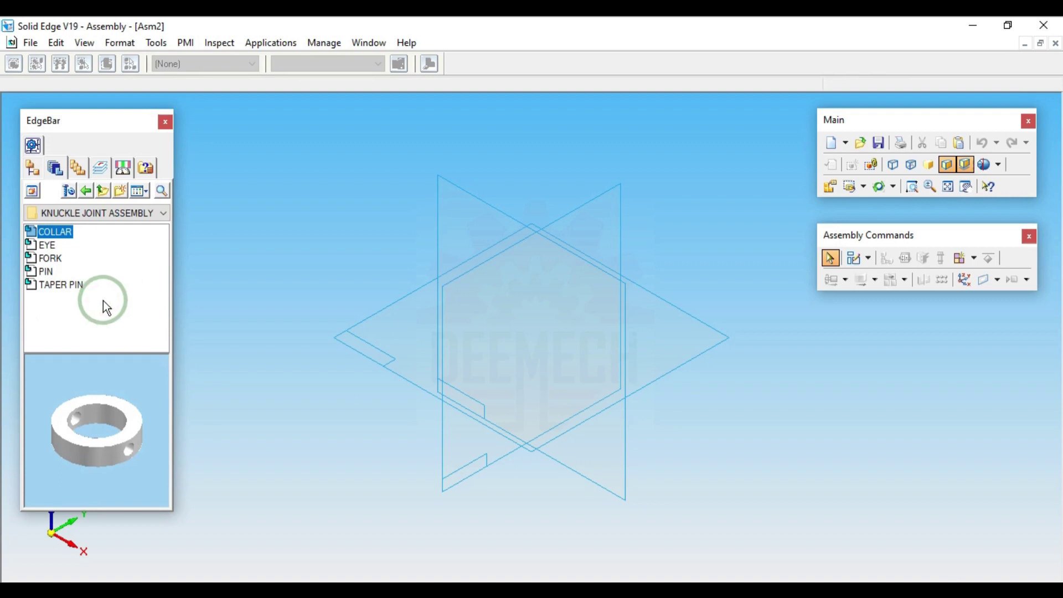
Place the FORK part into the assembly as the first component
click(56, 258)
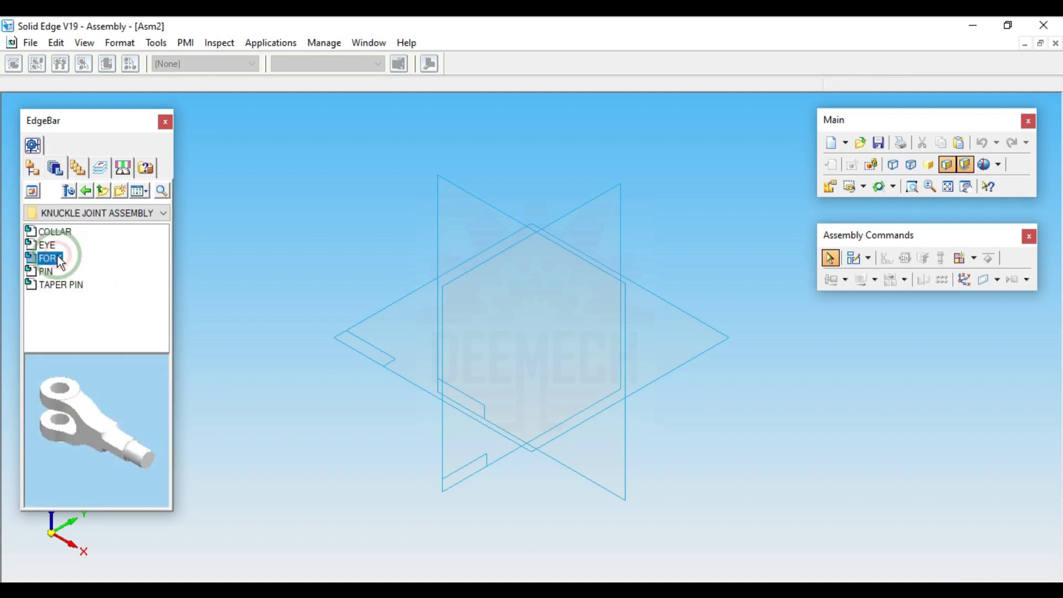
drag(56, 264, 406, 299)
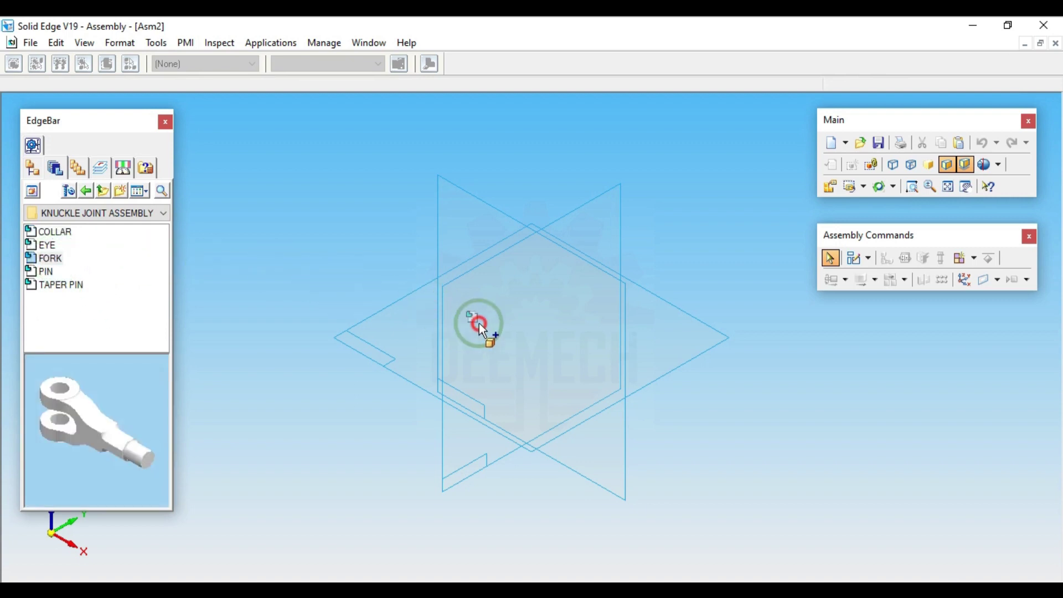
drag(480, 323, 479, 323)
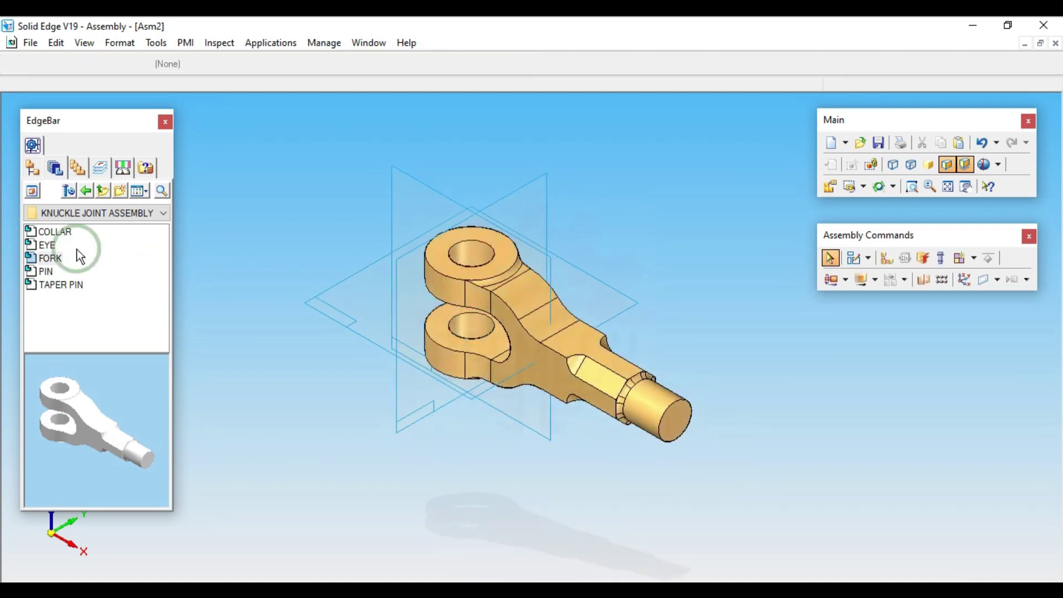
Insert the EYE and align its hole edge with the FORK's lower hole edge
click(47, 245)
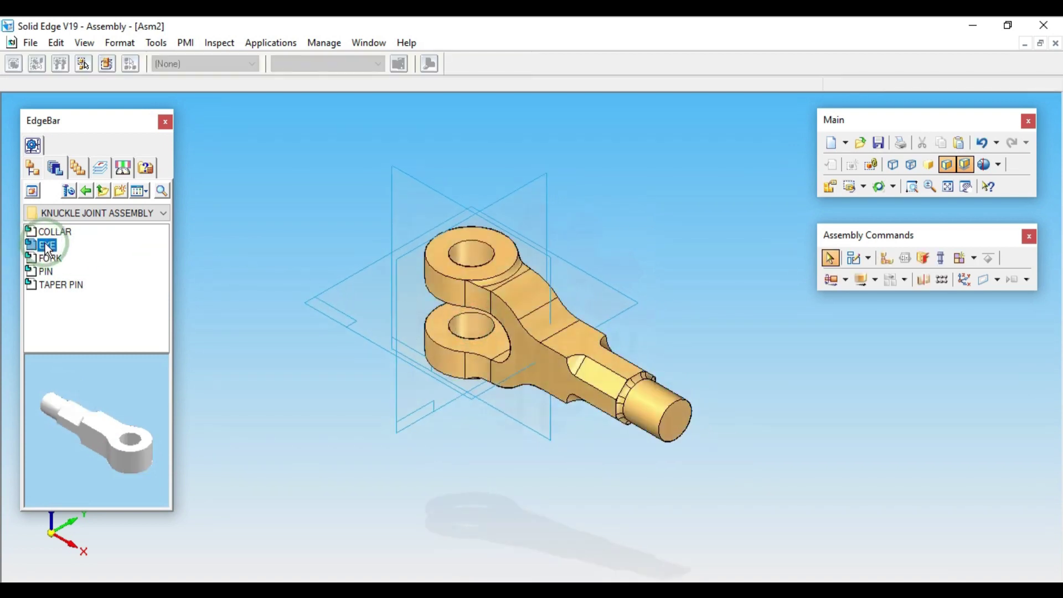
drag(46, 248, 255, 218)
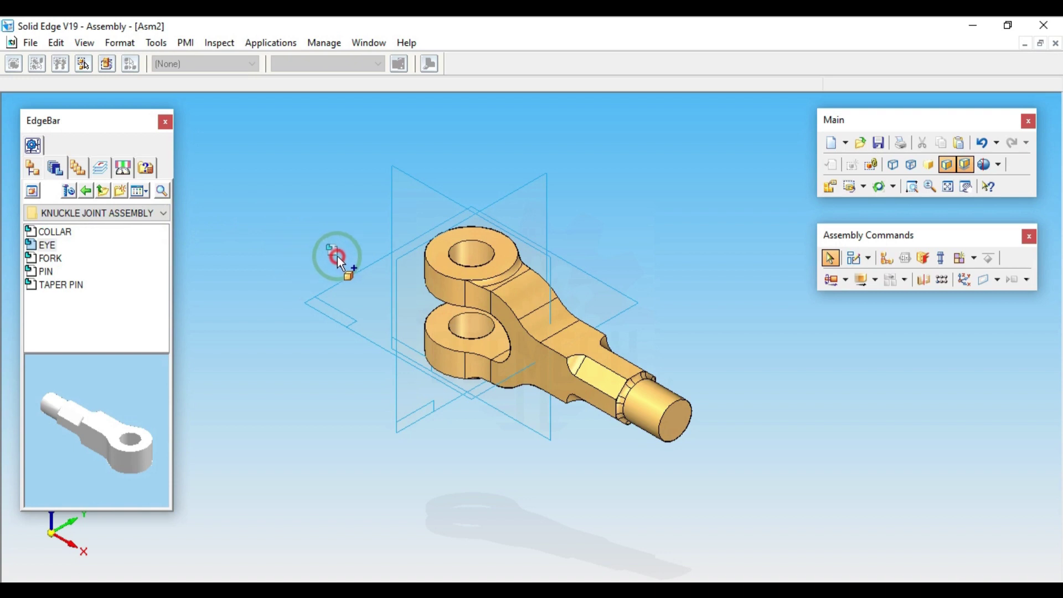
drag(327, 255, 327, 254)
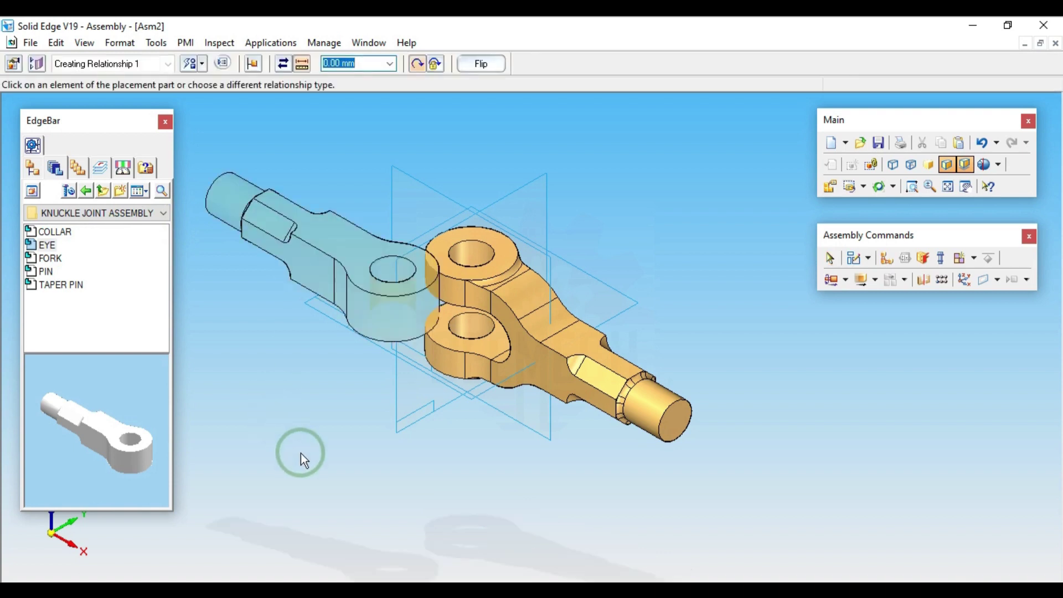
middle_drag(301, 453, 299, 353)
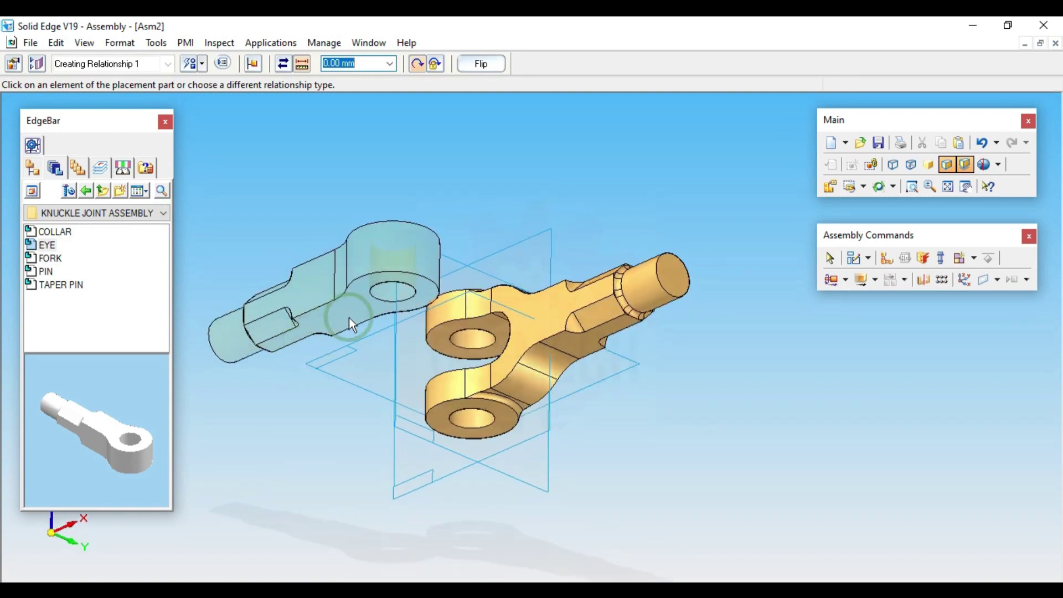
right_click(384, 302)
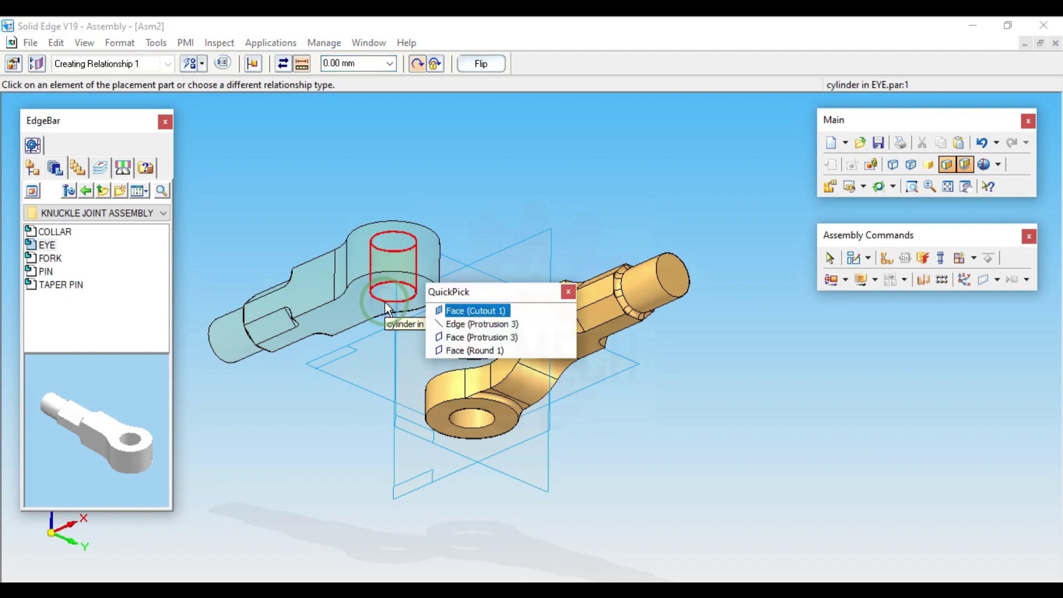
click(455, 325)
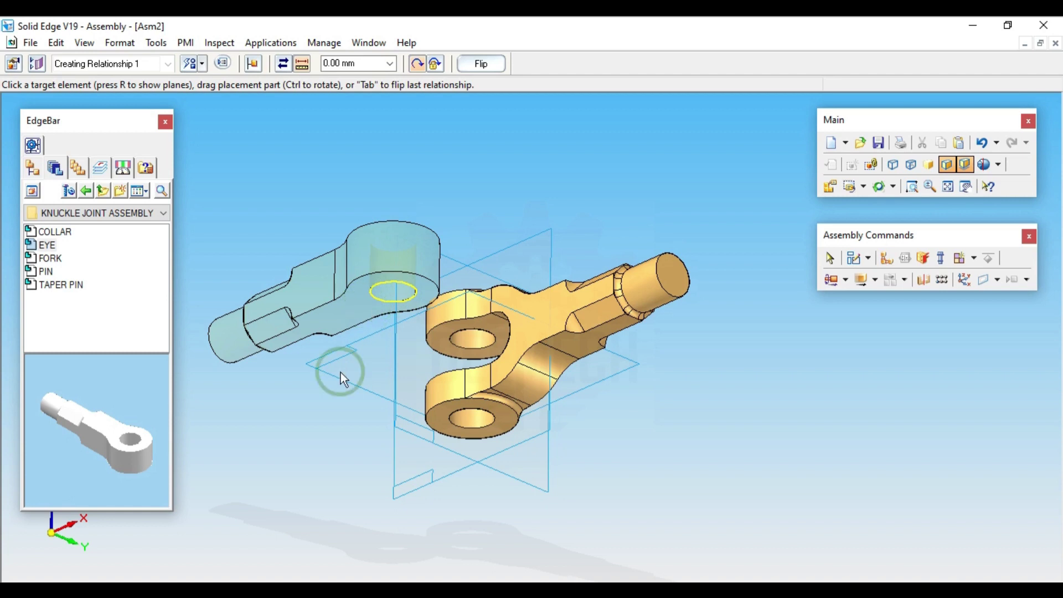
middle_drag(287, 398, 299, 457)
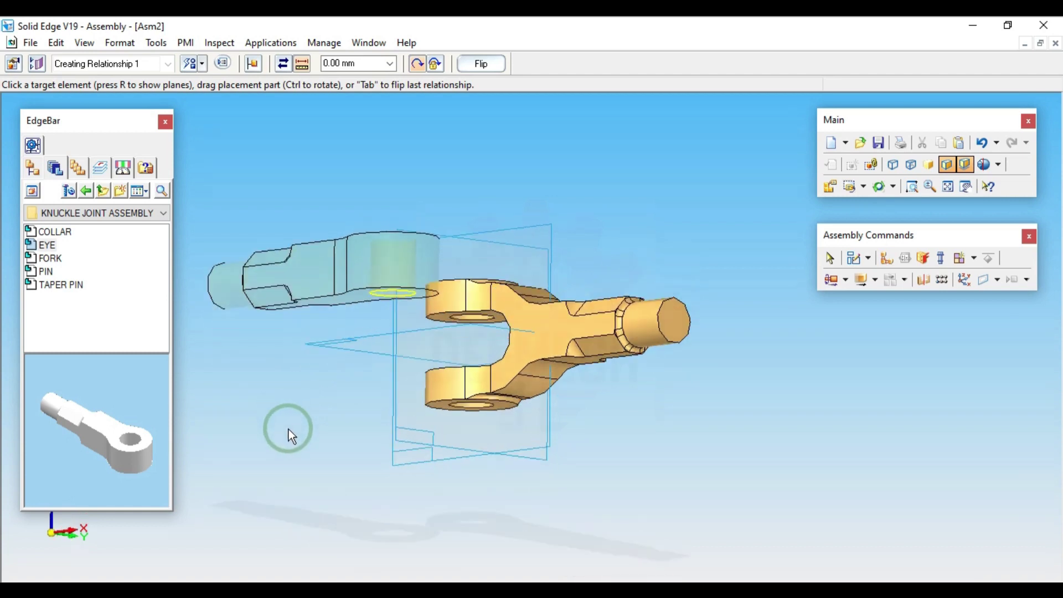
click(446, 344)
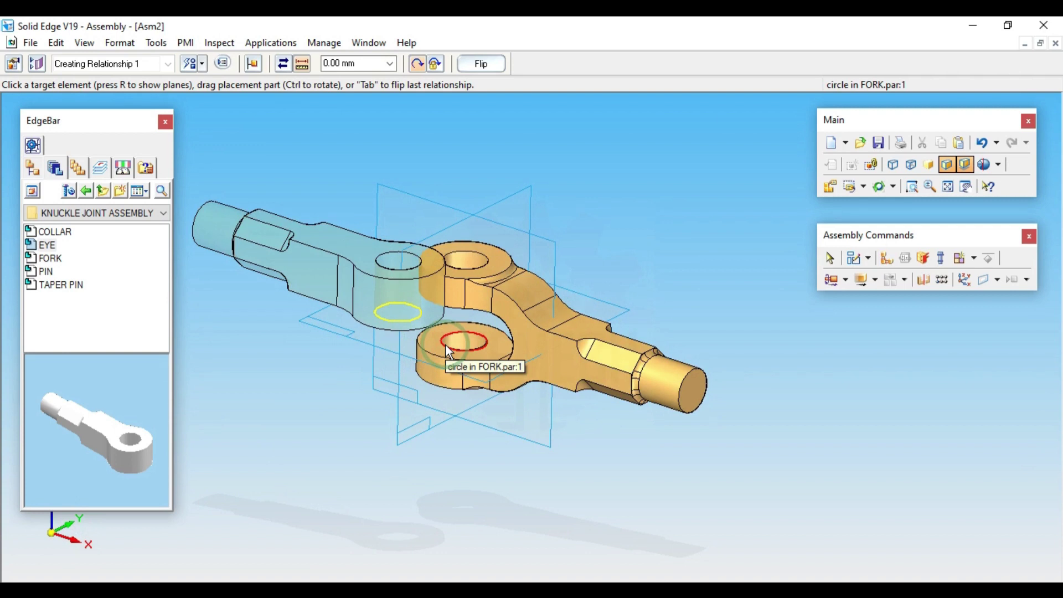
click(440, 460)
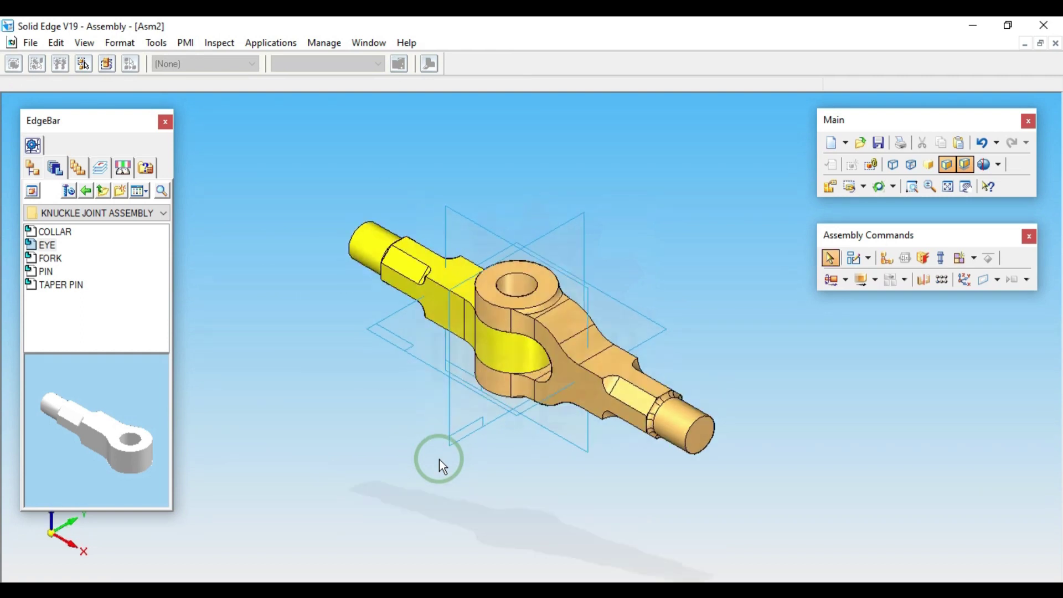
Insert the PIN, seating its bottom circular edge on the FORK hole edge
drag(49, 270, 294, 414)
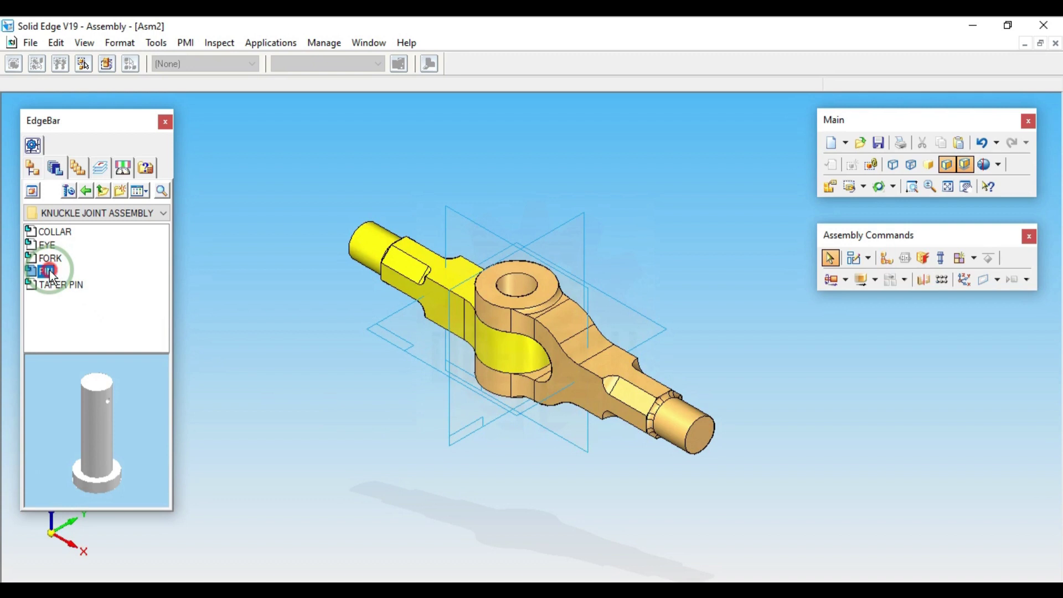
drag(384, 467, 384, 469)
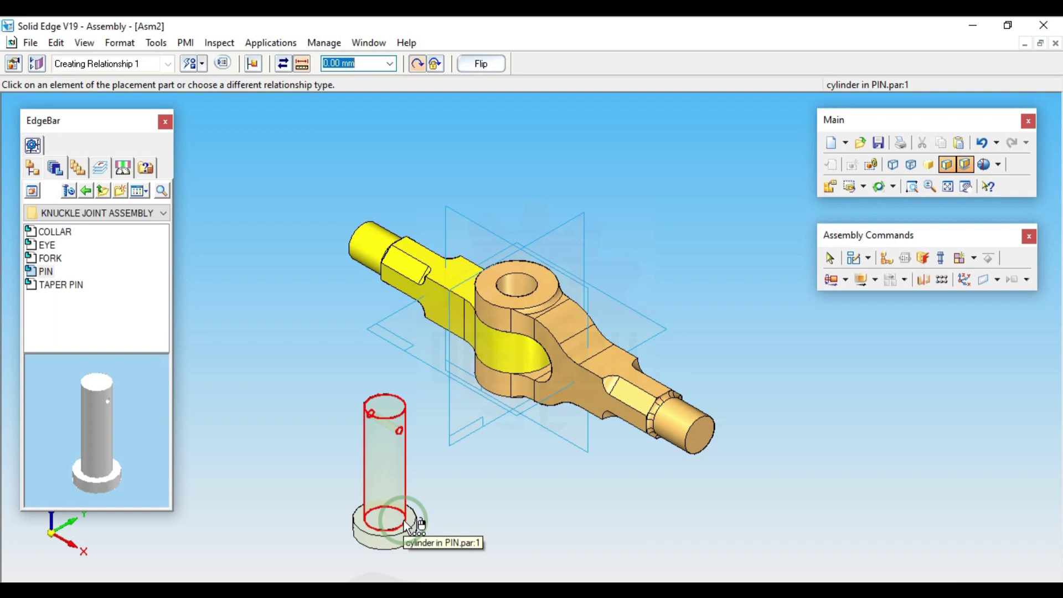
right_click(405, 521)
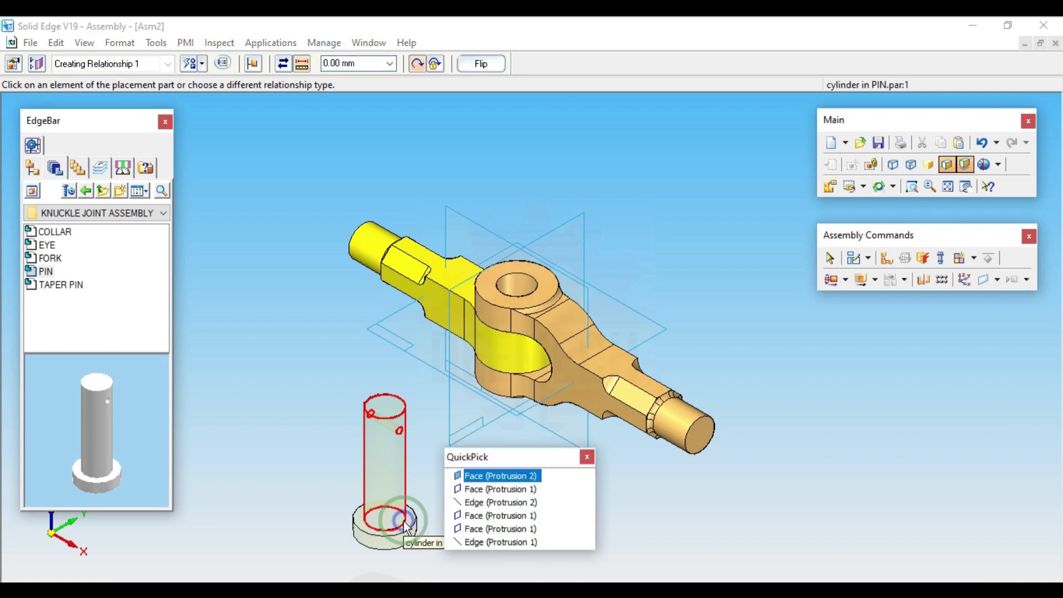
click(472, 503)
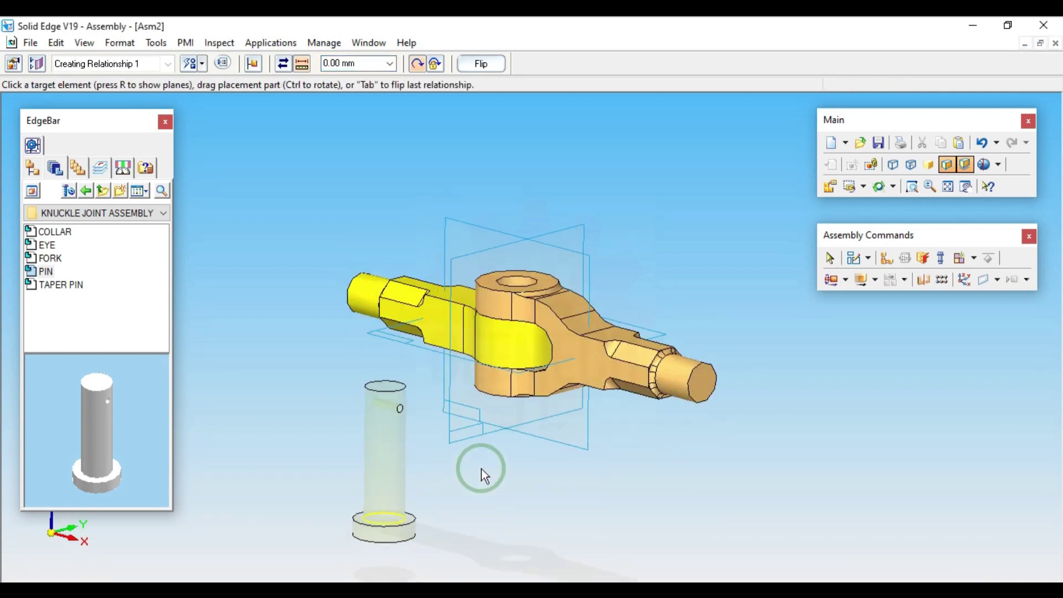
middle_drag(480, 494, 526, 398)
mouse_move(625, 454)
middle_down()
mouse_move(616, 429)
mouse_move(532, 411)
middle_up()
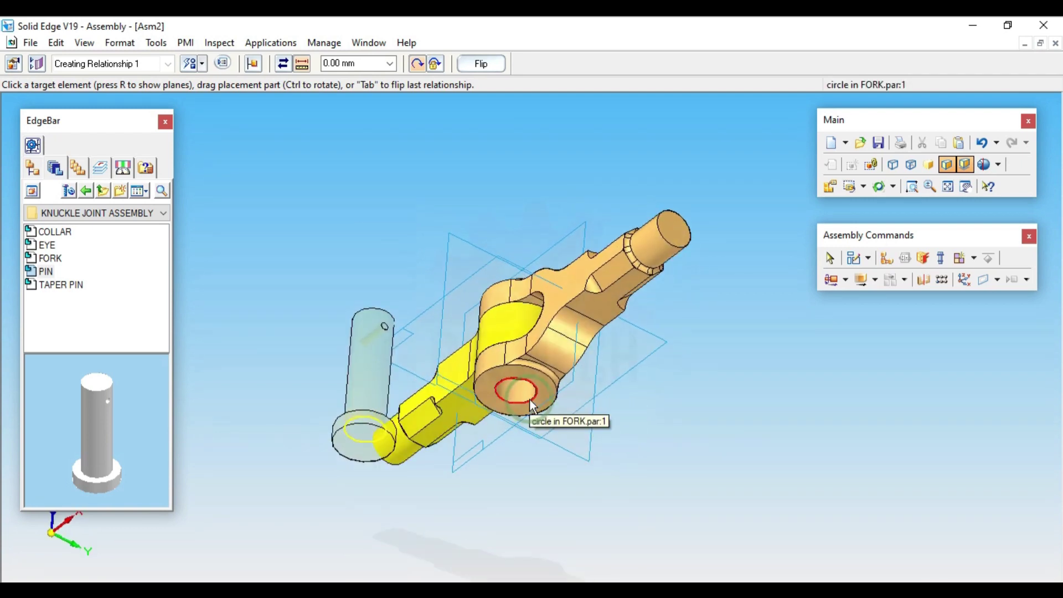
click(529, 399)
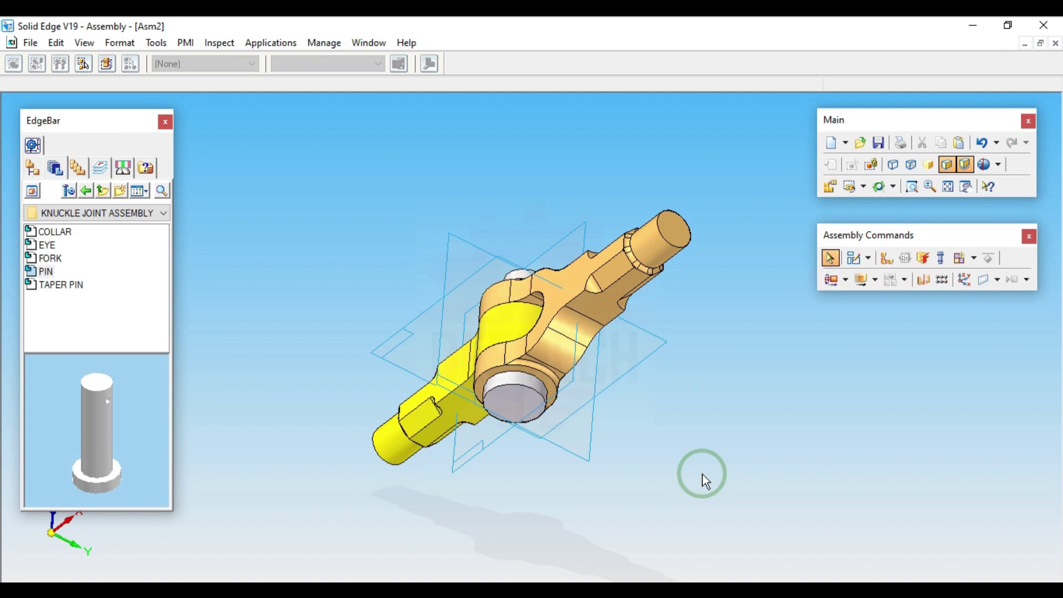
Place the COLLAR, seating its bore edge on the pin's top end above the fork
key(ctrl+i)
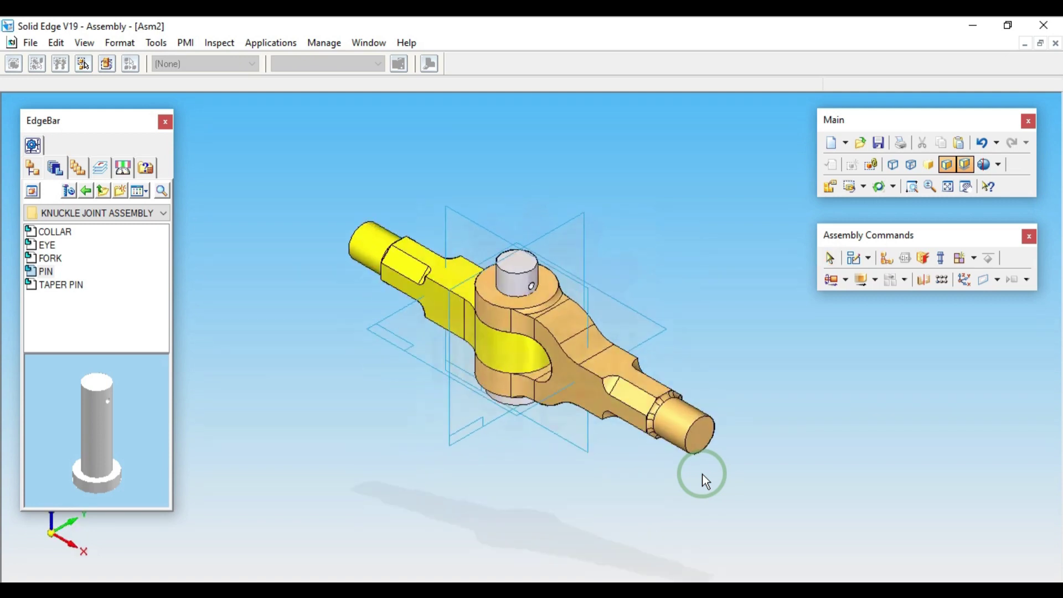
click(56, 231)
drag(59, 232, 379, 153)
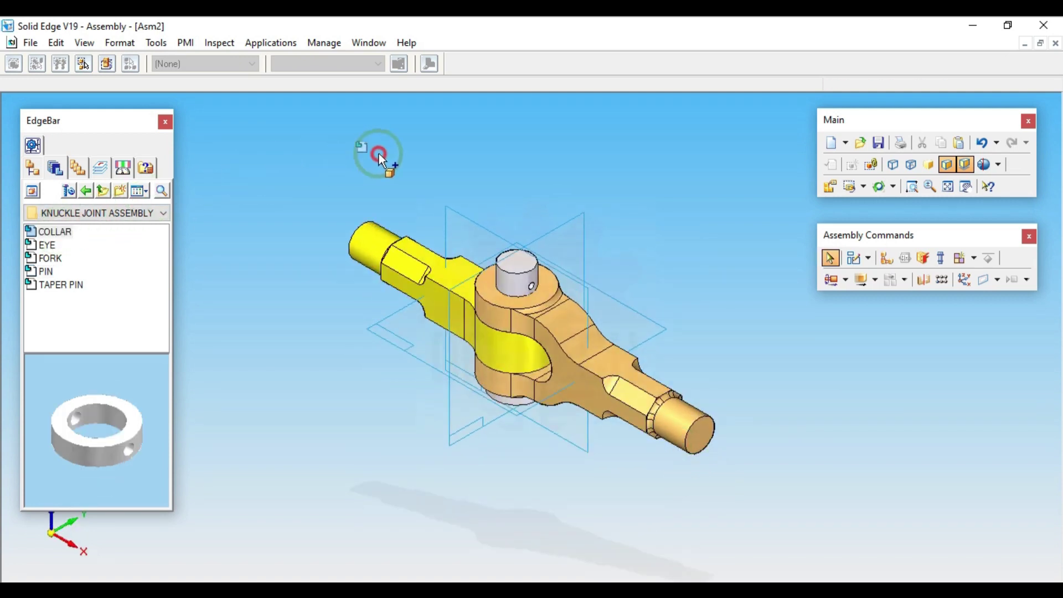
drag(526, 179, 526, 178)
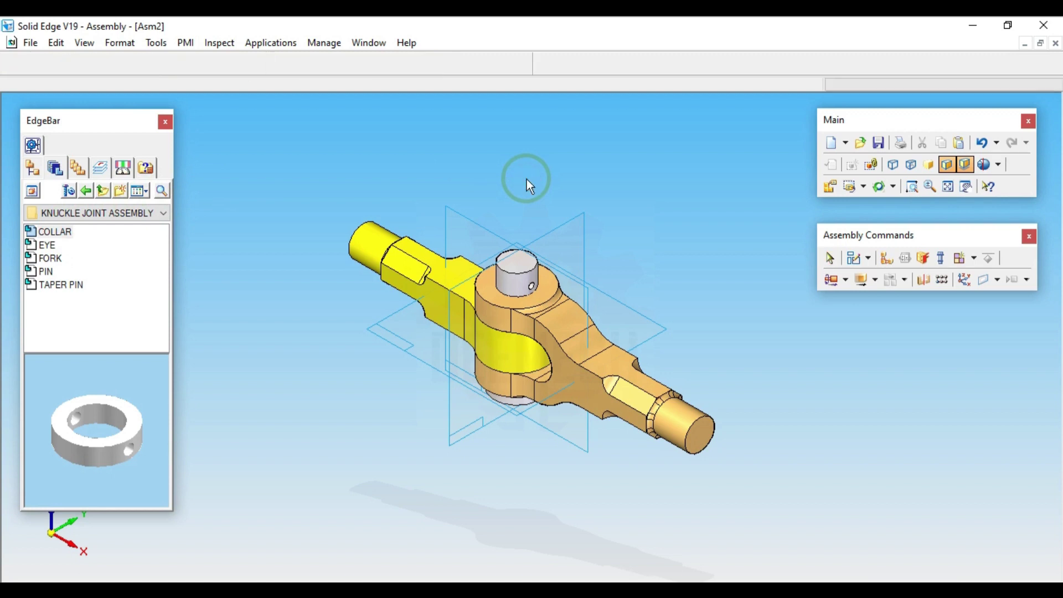
mouse_move(696, 315)
middle_down()
mouse_move(577, 188)
mouse_move(610, 255)
middle_up()
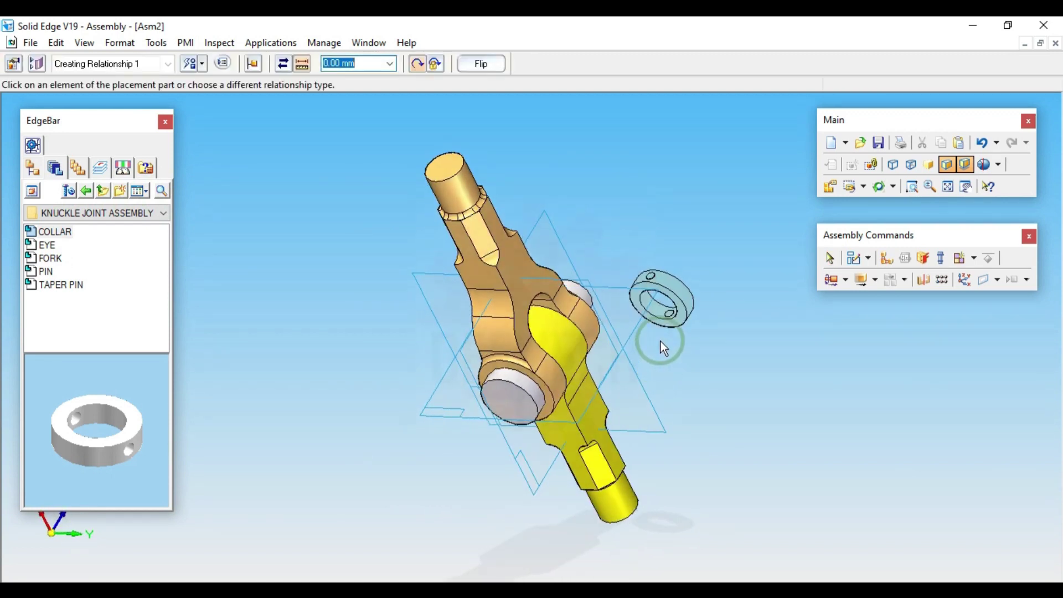
right_click(675, 316)
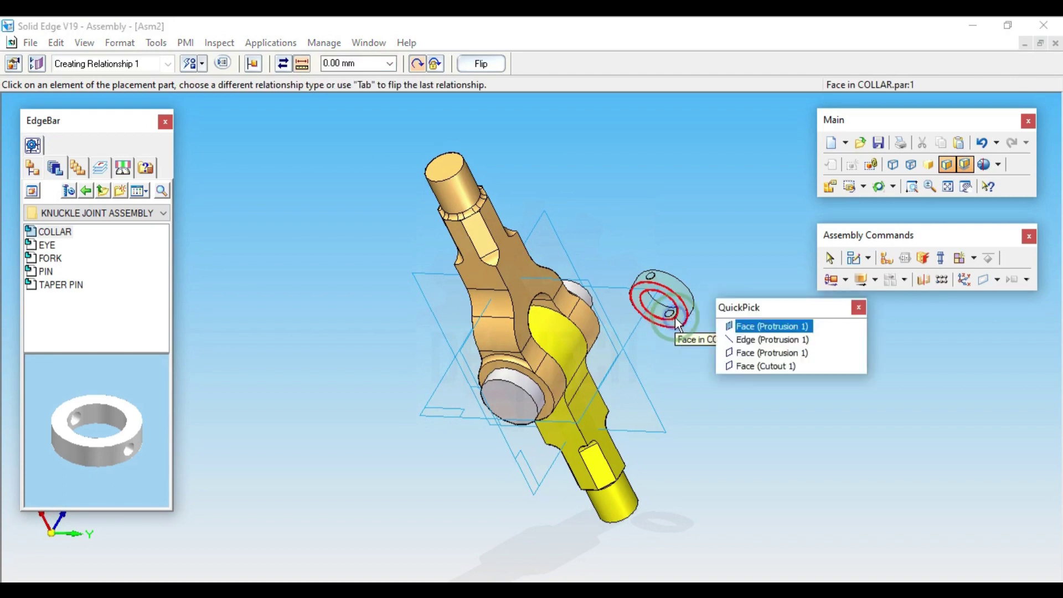
click(746, 340)
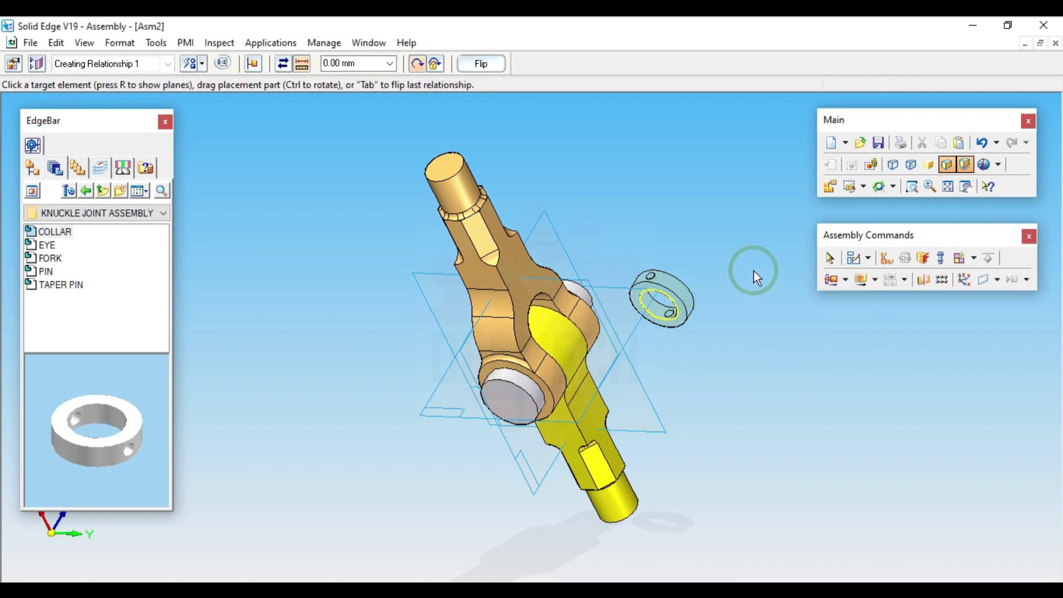
mouse_move(736, 353)
middle_down()
mouse_move(709, 480)
mouse_move(671, 486)
middle_up()
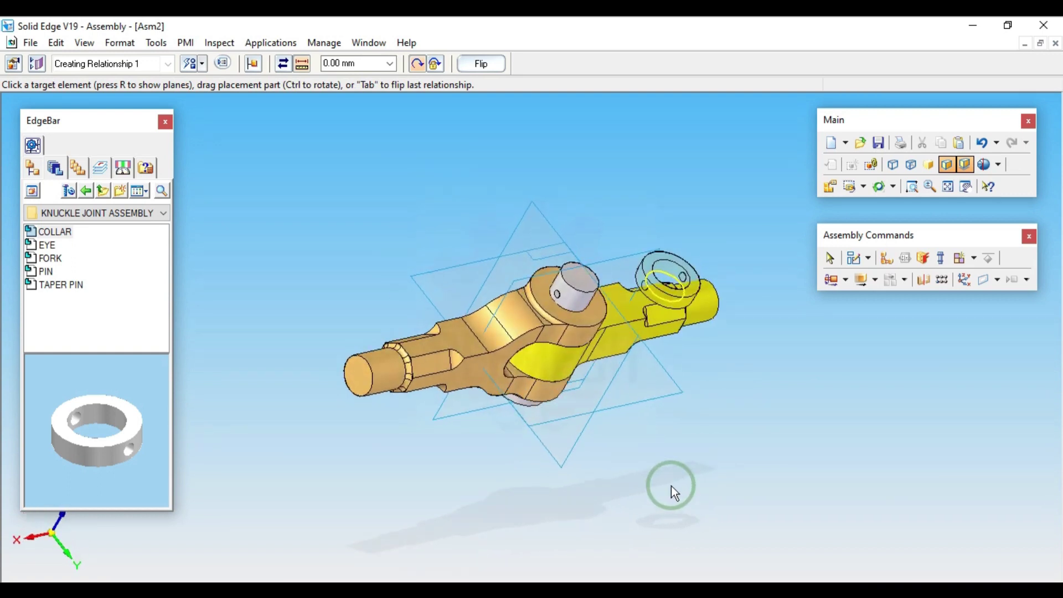
click(571, 314)
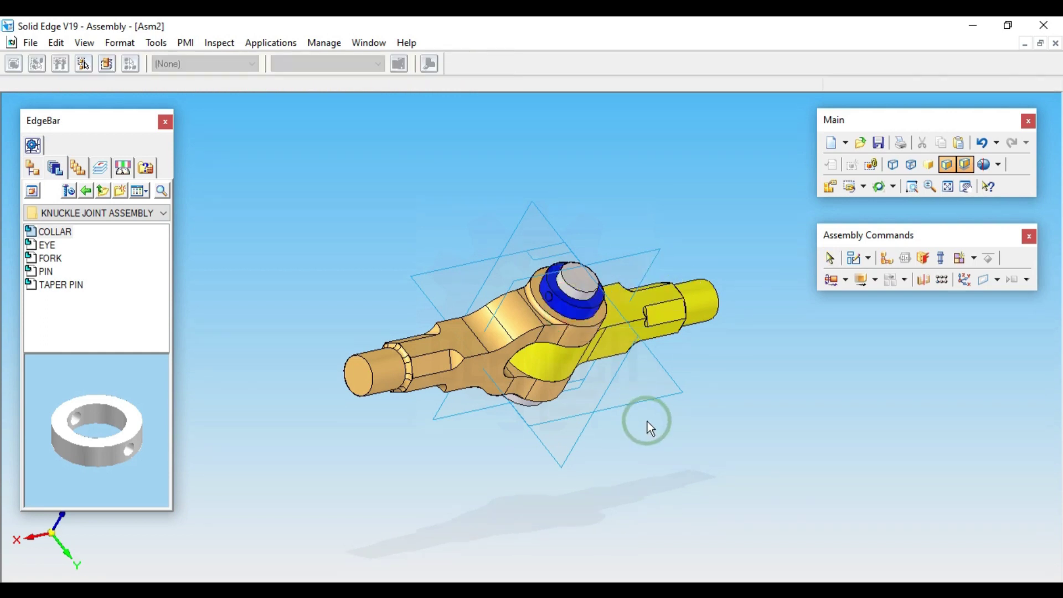
key(ctrl+i)
click(61, 284)
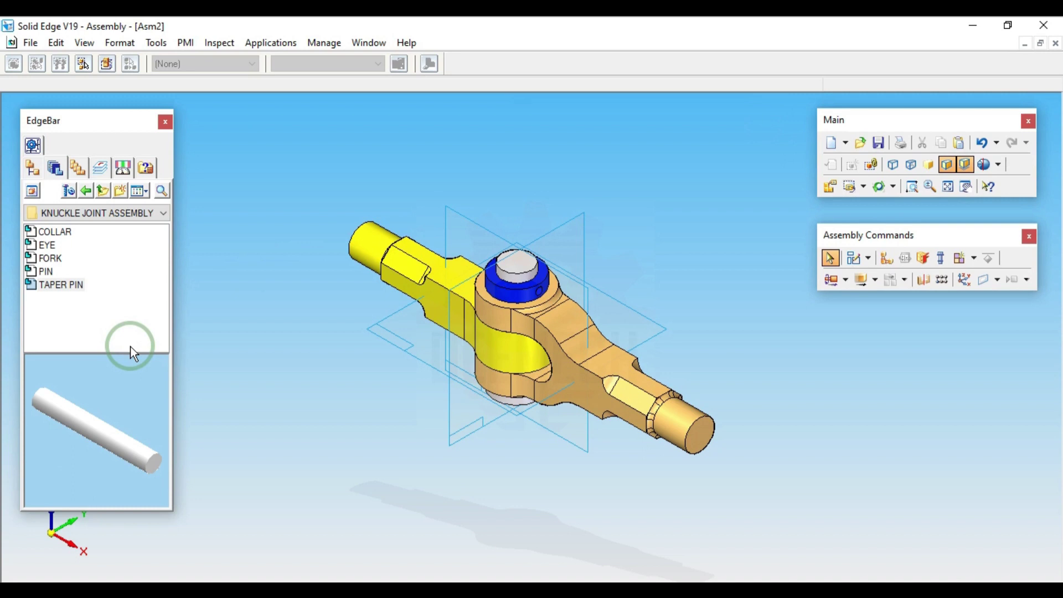
Drop the TAPER PIN into the assembly, discarding an initial face-to-plane relationship
click(62, 287)
drag(62, 287, 252, 172)
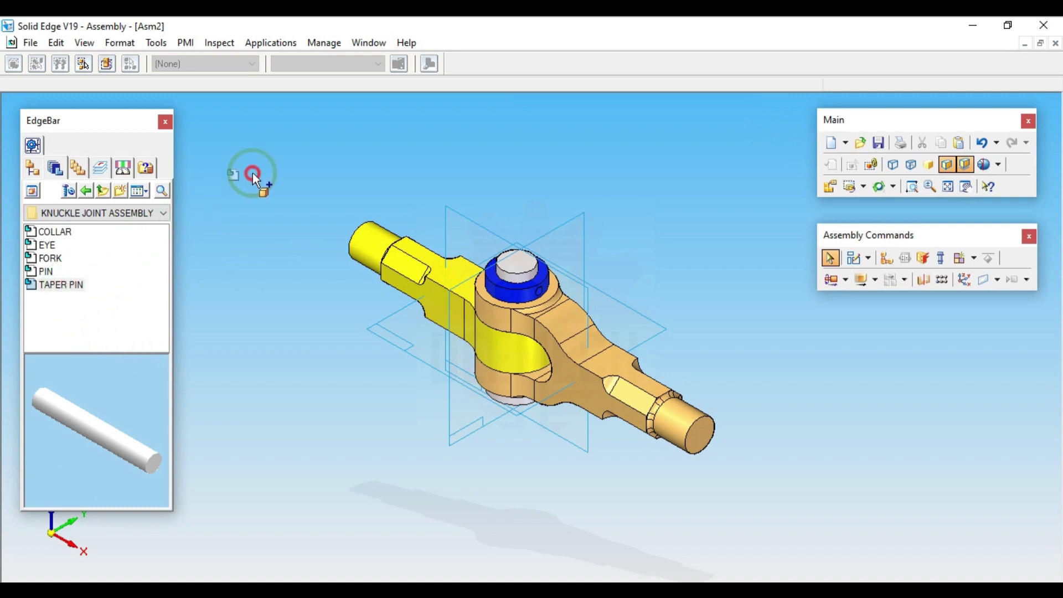
drag(356, 166, 356, 166)
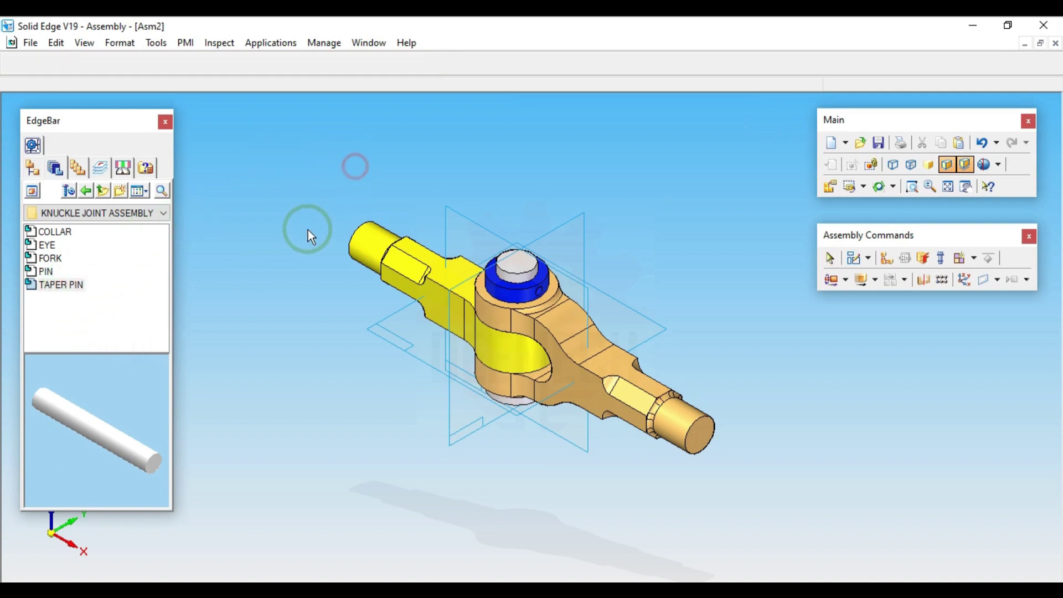
click(885, 258)
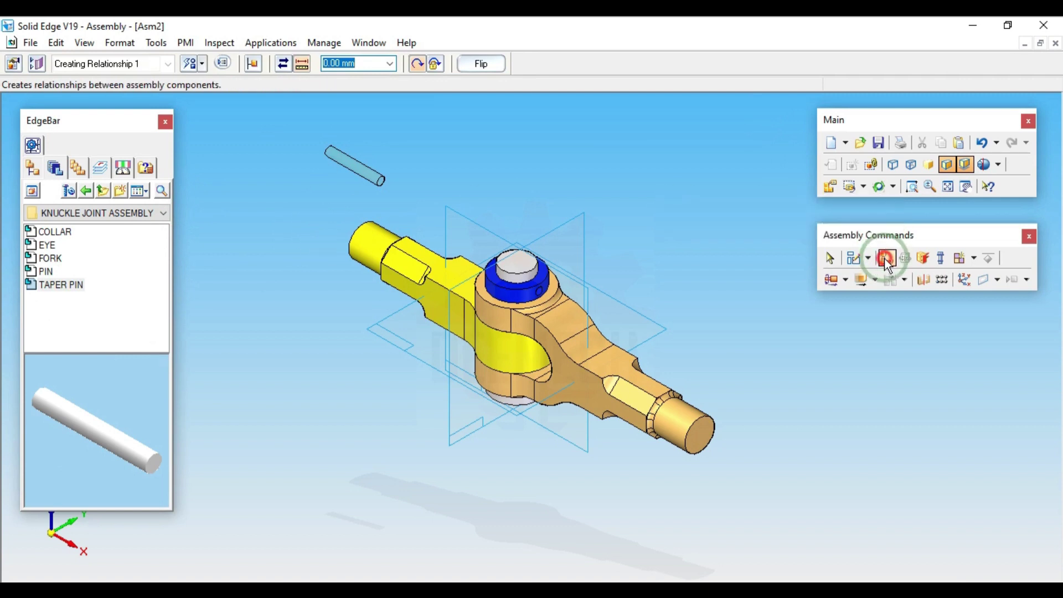
click(383, 182)
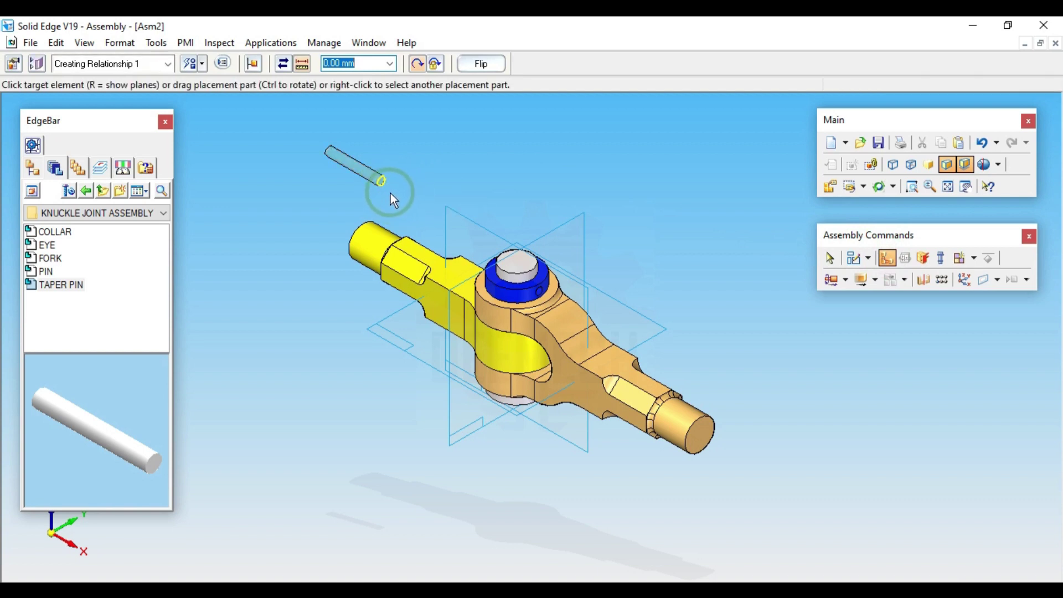
click(556, 227)
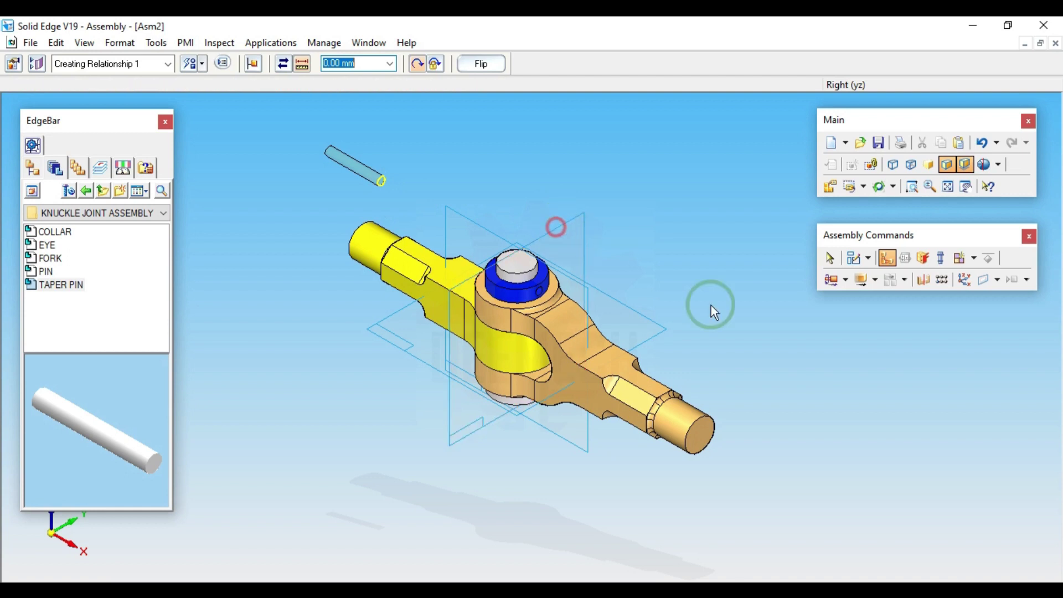
right_click(745, 341)
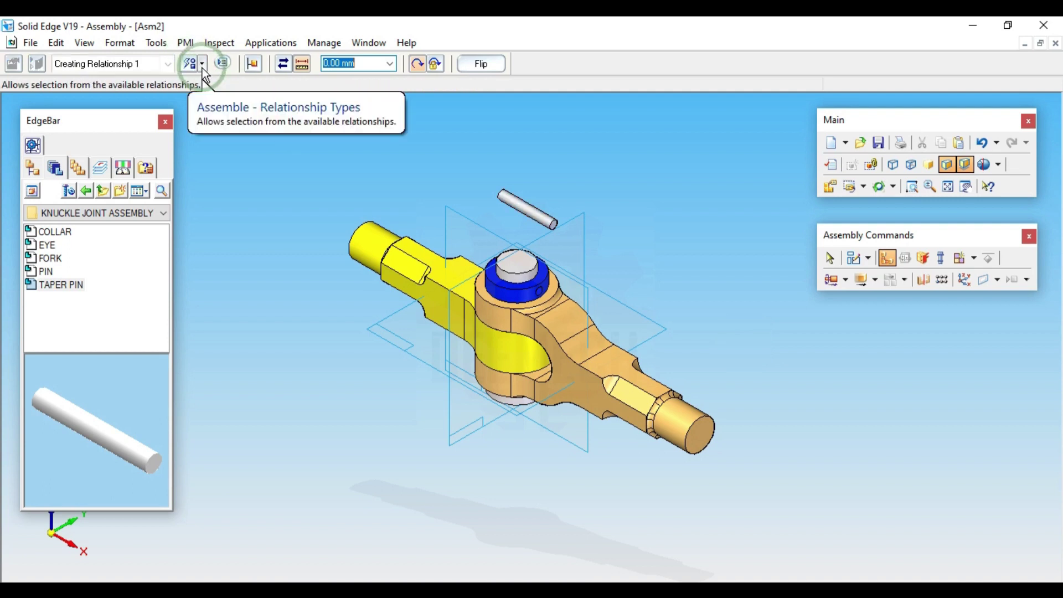
Axially align the taper pin's cylinder with the collar's cross-hole, checked in front view
click(203, 65)
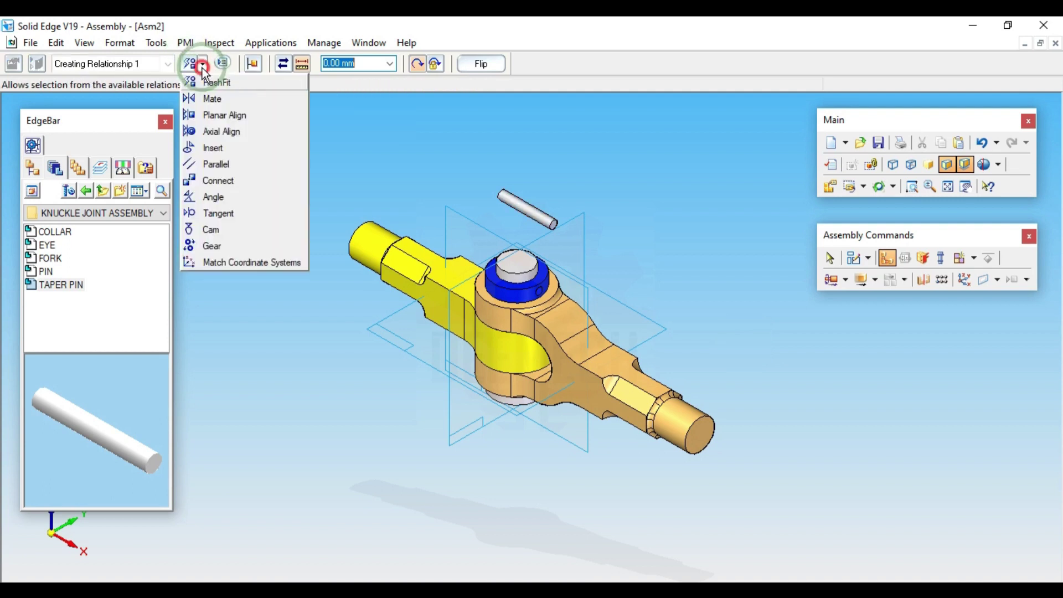
click(222, 132)
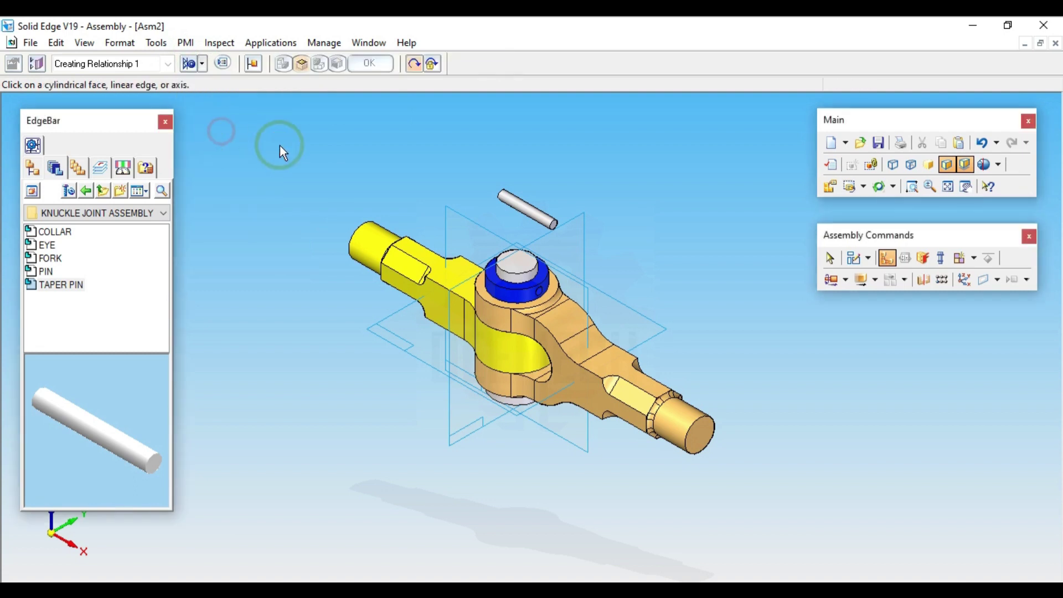
click(517, 208)
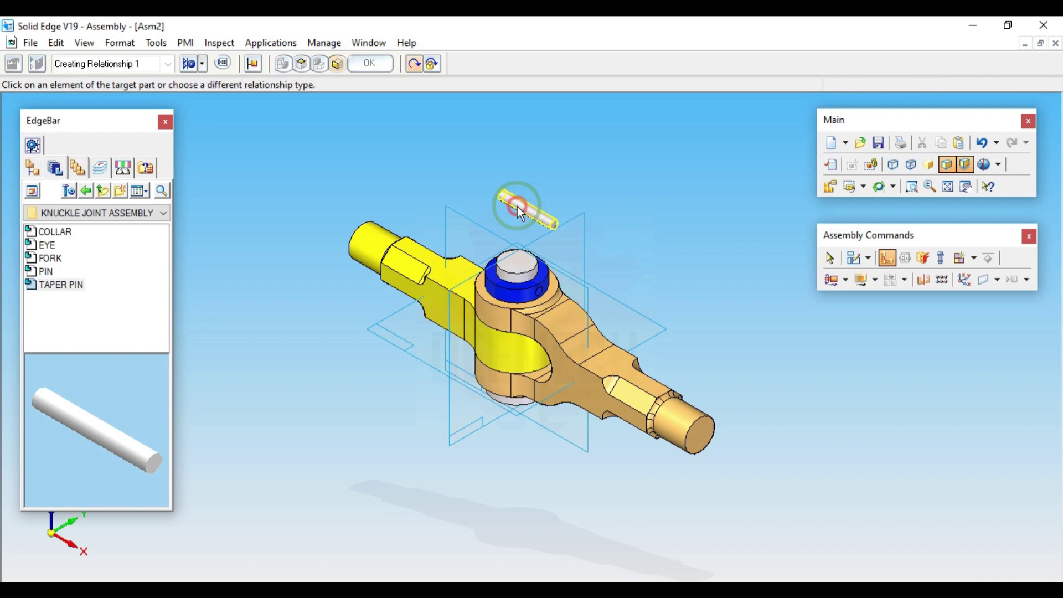
click(544, 295)
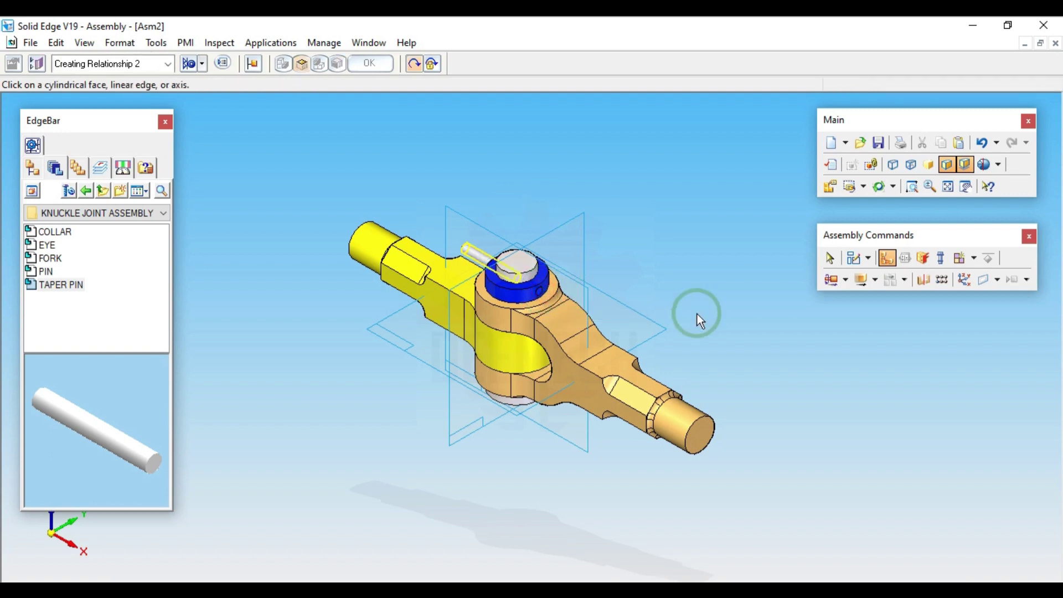
key(ctrl+f)
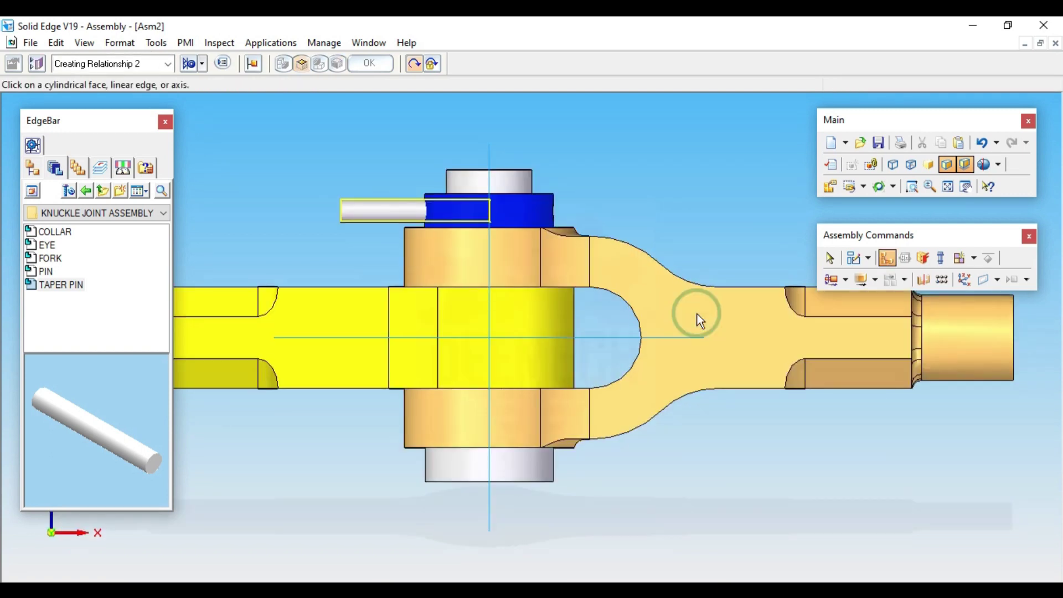
click(862, 188)
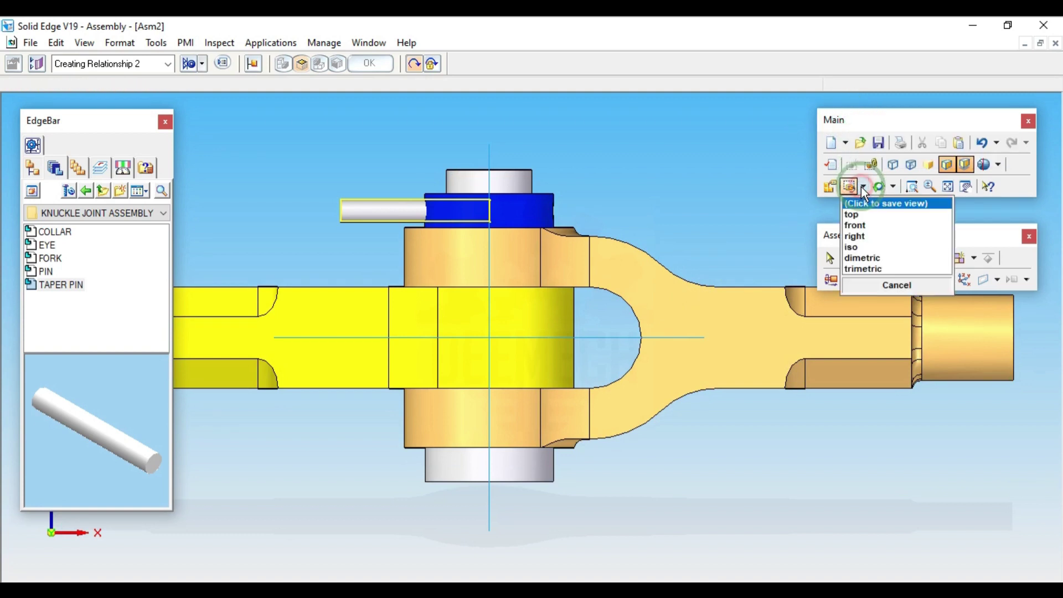
click(859, 223)
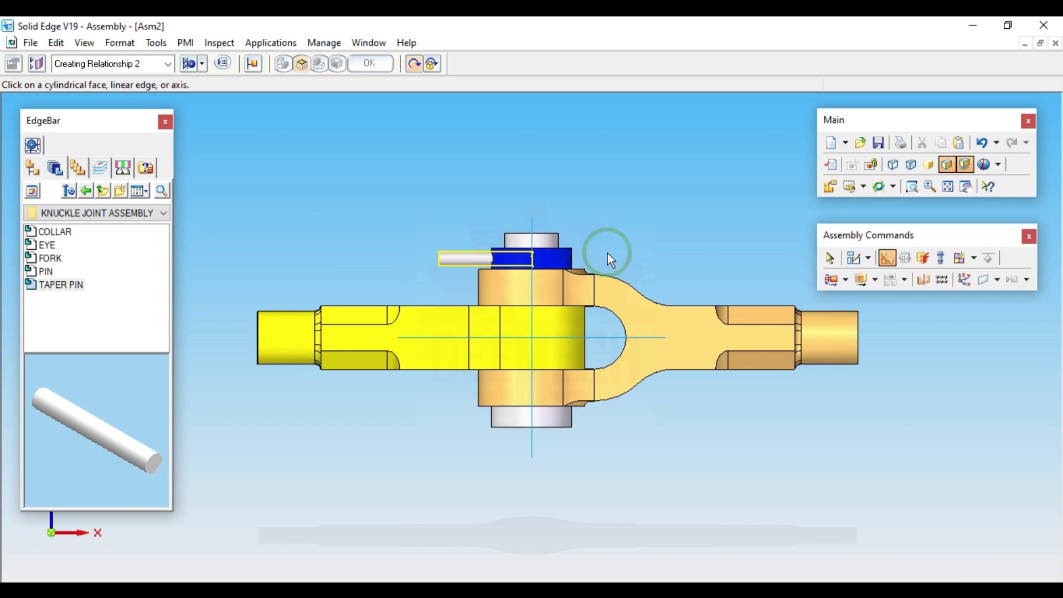
click(444, 258)
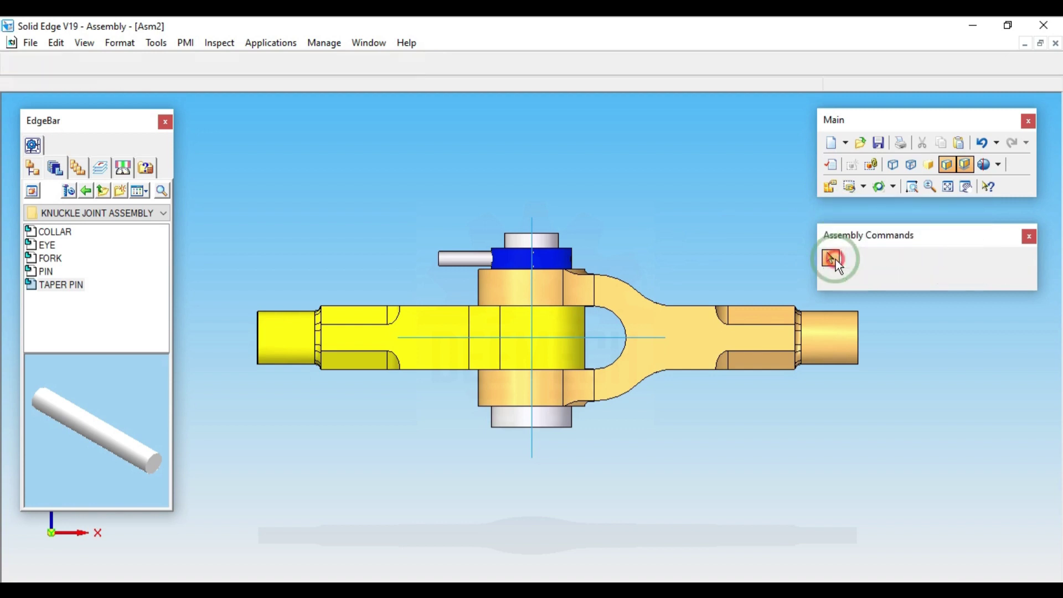
Set TAPER PIN.par:1's Right (yz) relationship offset to -44/2 (-22 mm), then view isometric
click(60, 166)
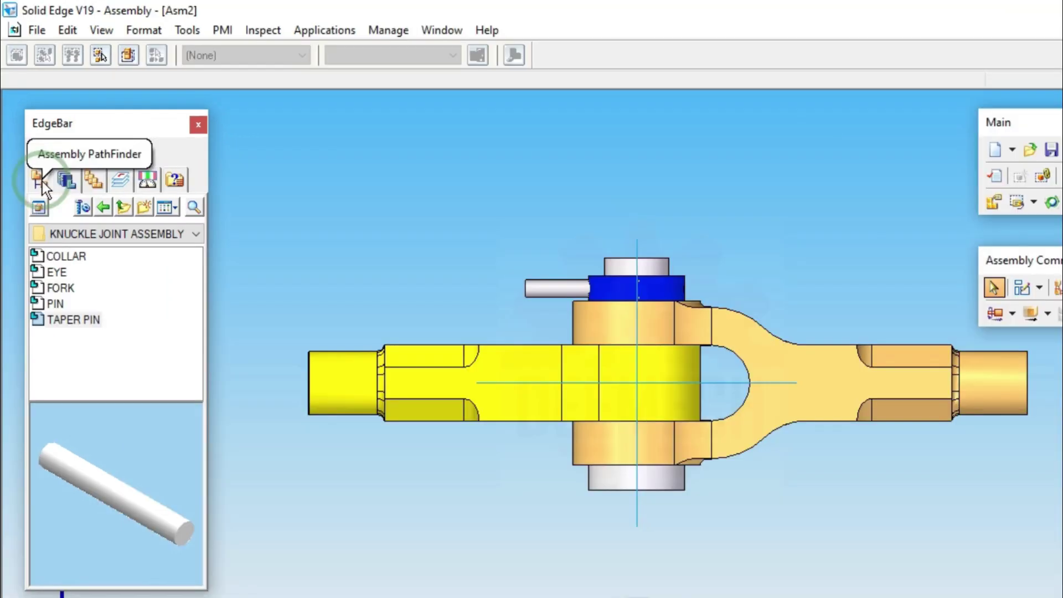
click(42, 181)
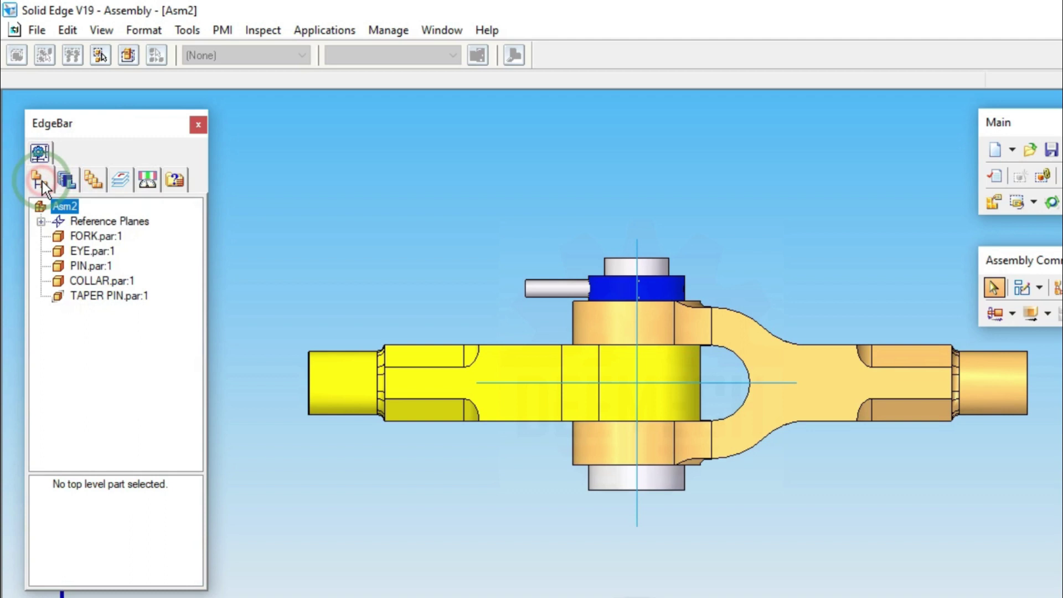
click(111, 298)
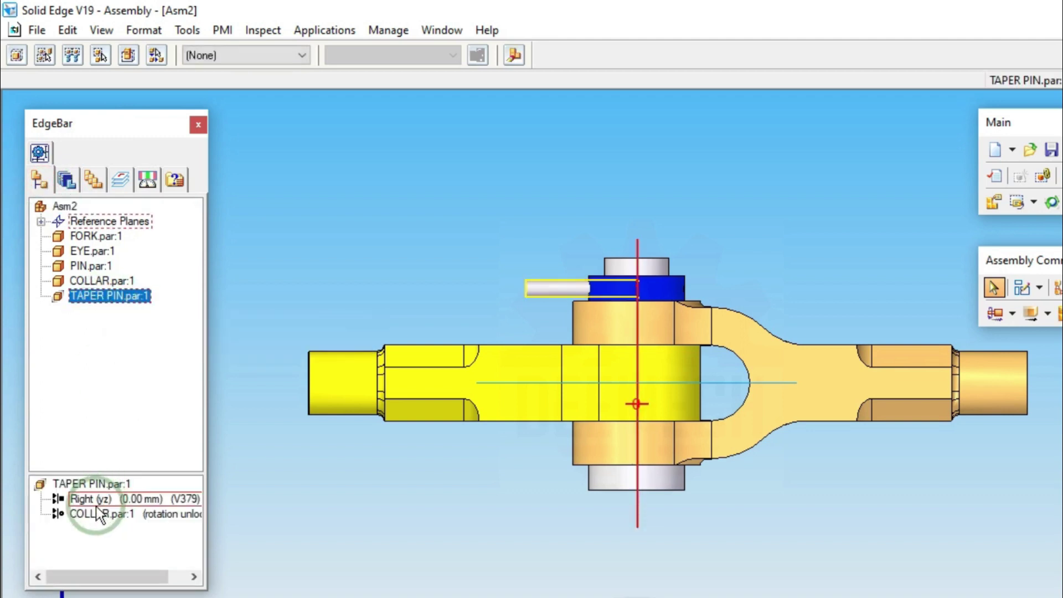
click(144, 502)
click(864, 55)
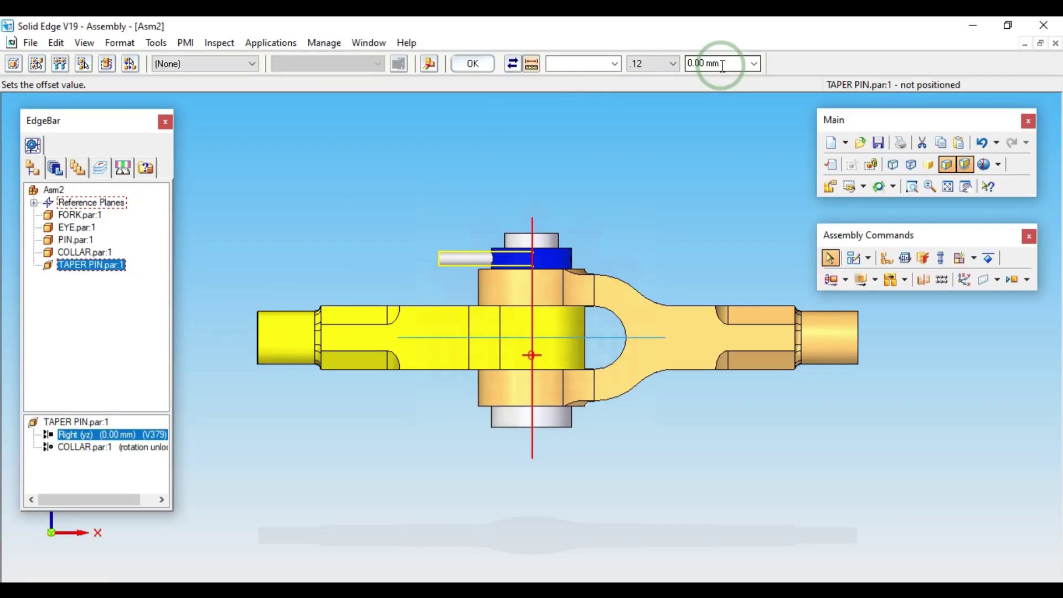
double_click(722, 65)
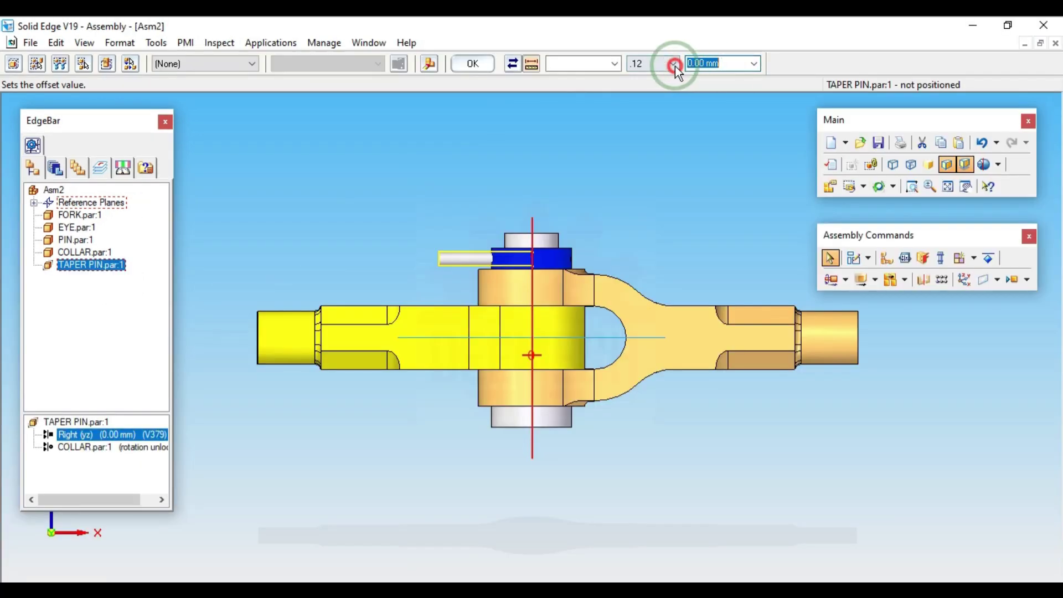
key(BackSpace)
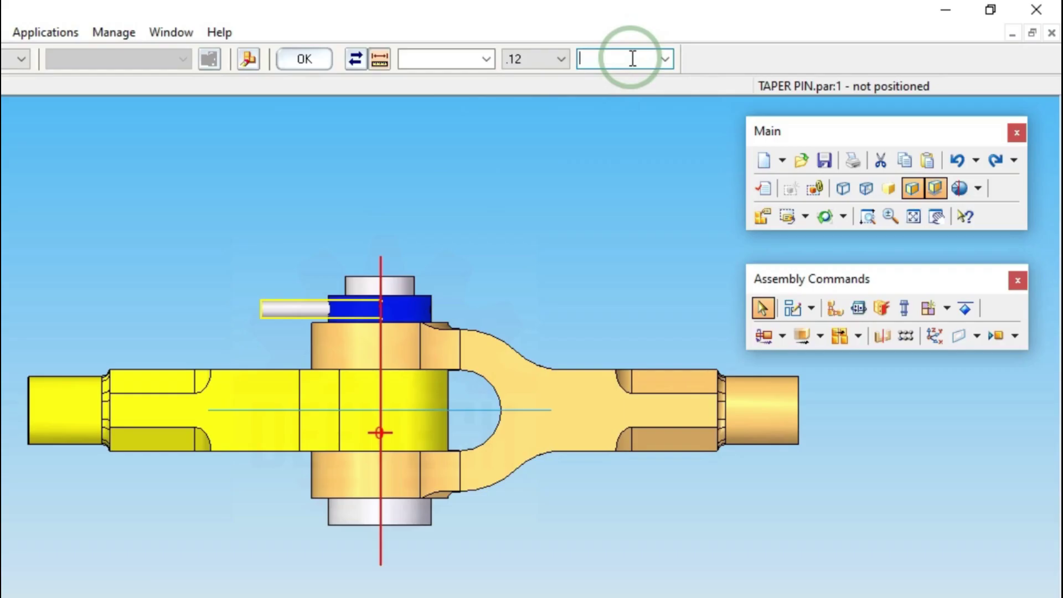
text(-)
text(44/2)
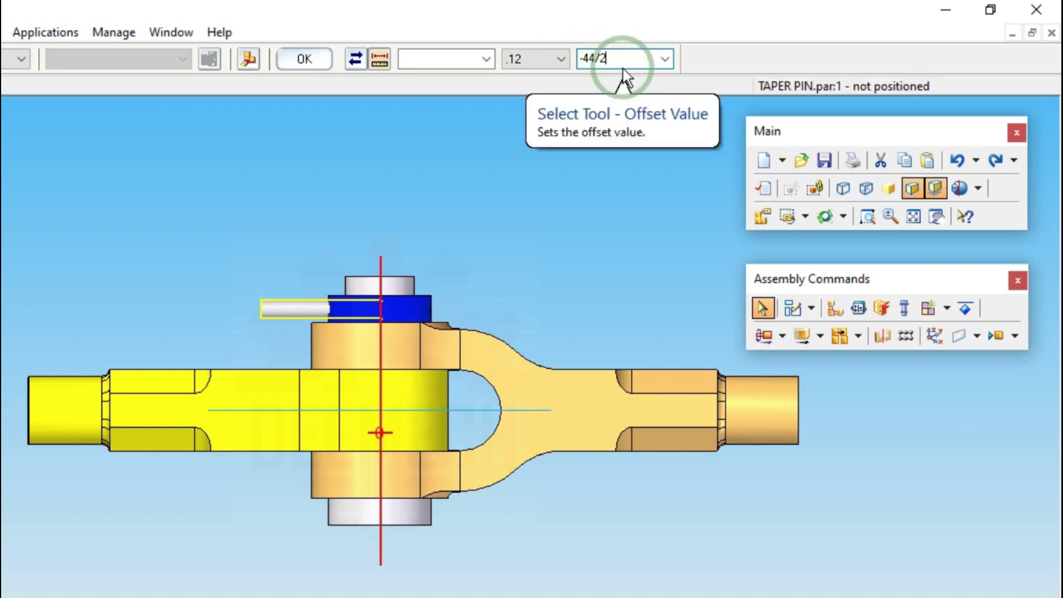
key(Return)
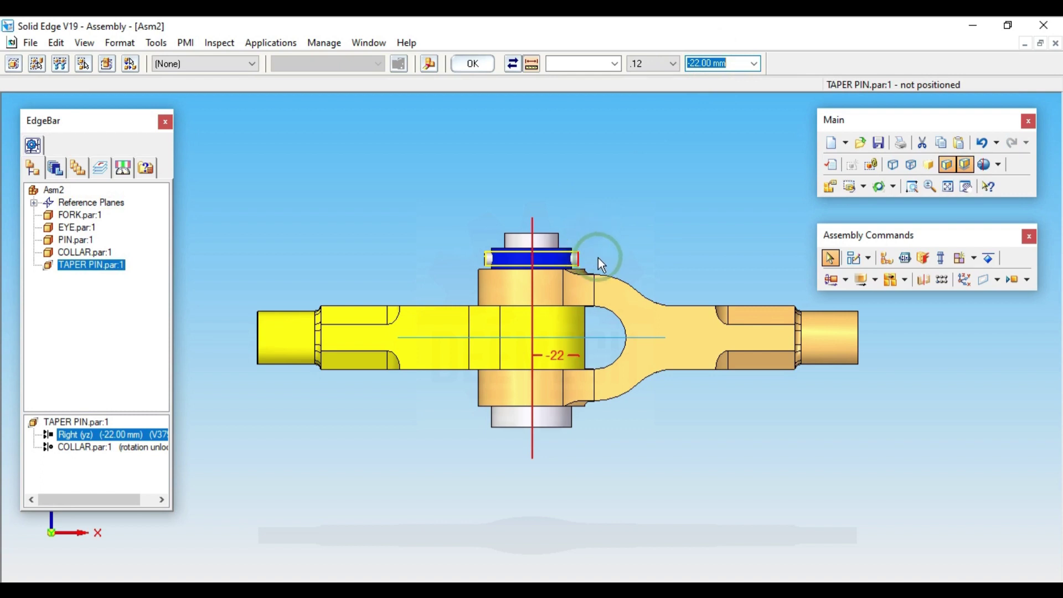
click(861, 186)
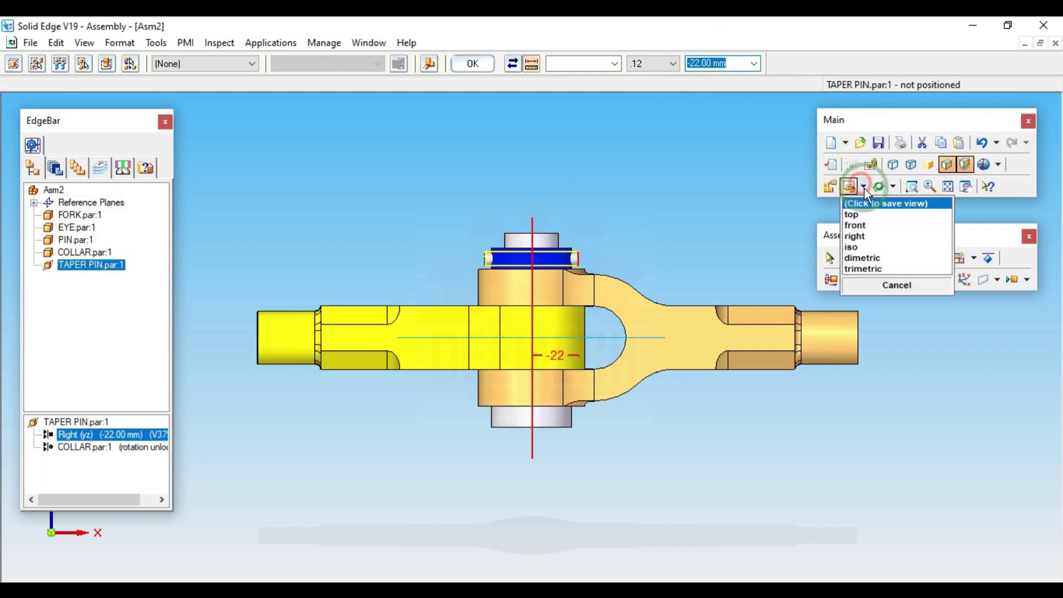
click(863, 249)
click(712, 239)
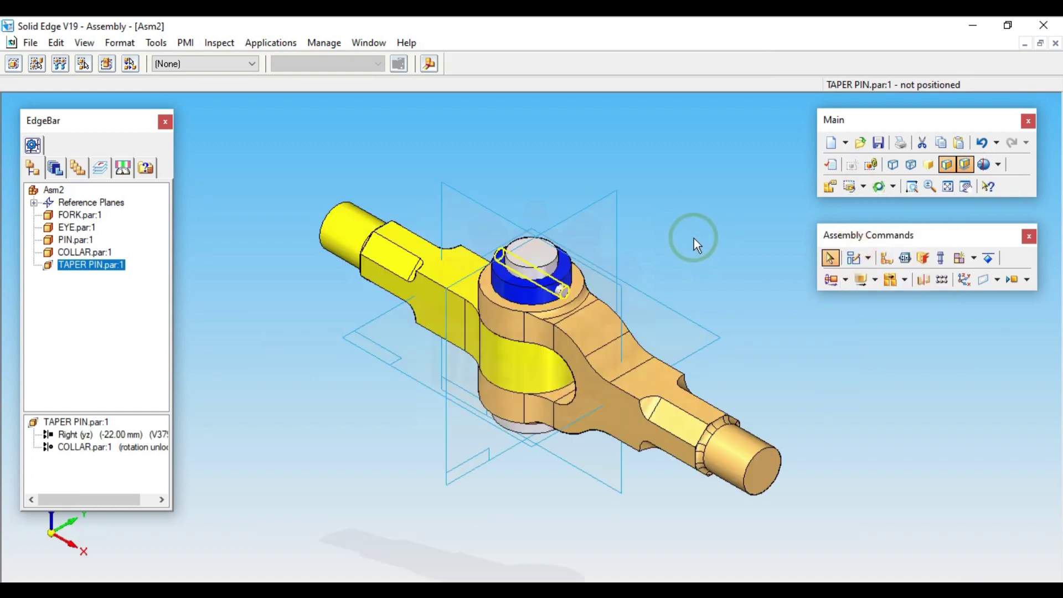
Review the assembly in top, front and isometric views
click(693, 238)
mouse_move(693, 237)
middle_down()
mouse_move(704, 320)
mouse_move(729, 304)
mouse_move(469, 248)
middle_up()
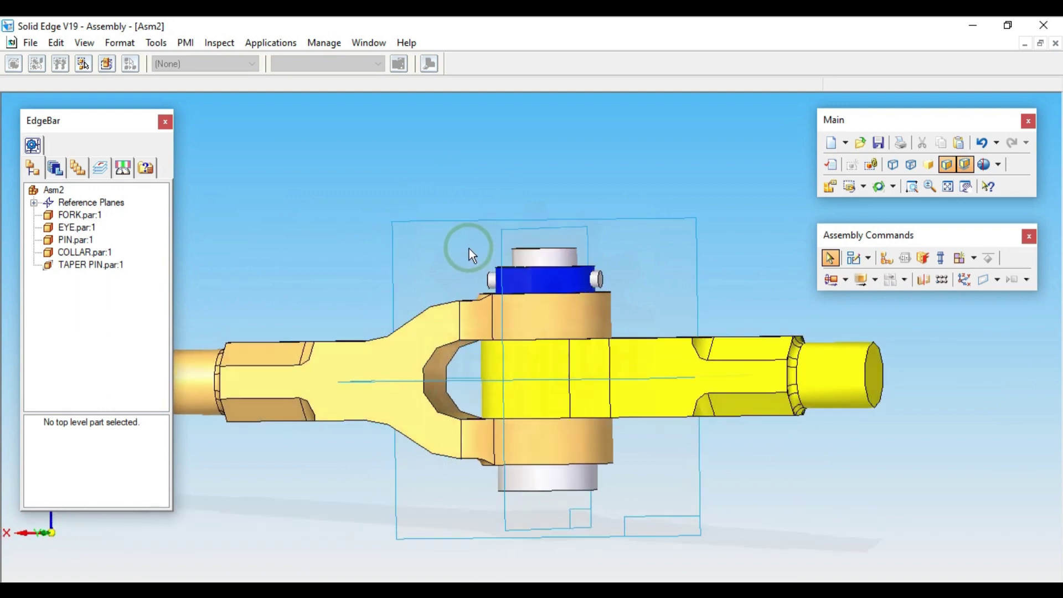
click(863, 186)
click(862, 214)
click(865, 187)
click(863, 225)
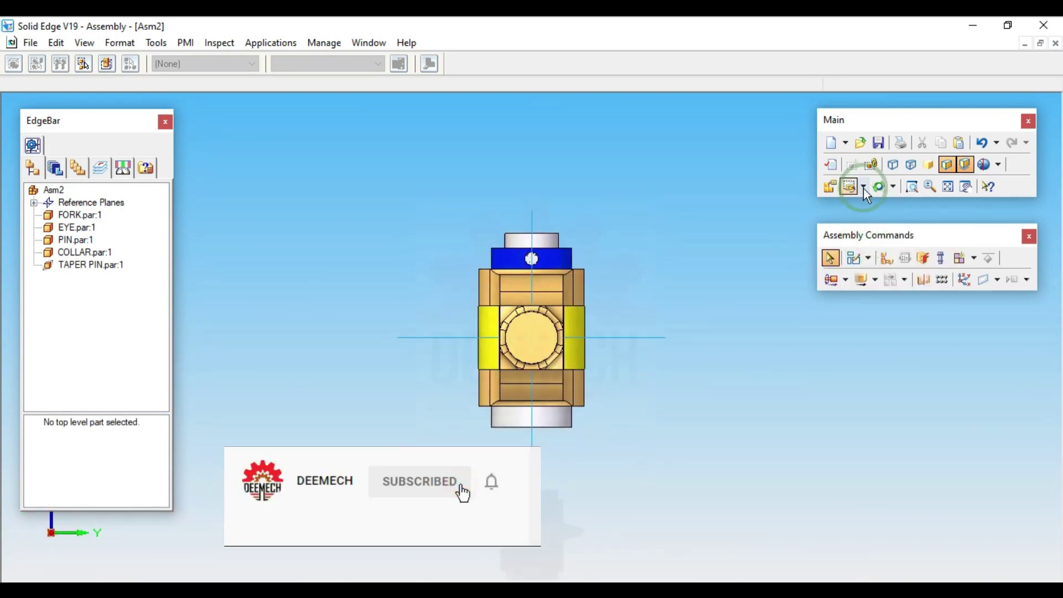
click(862, 188)
click(862, 244)
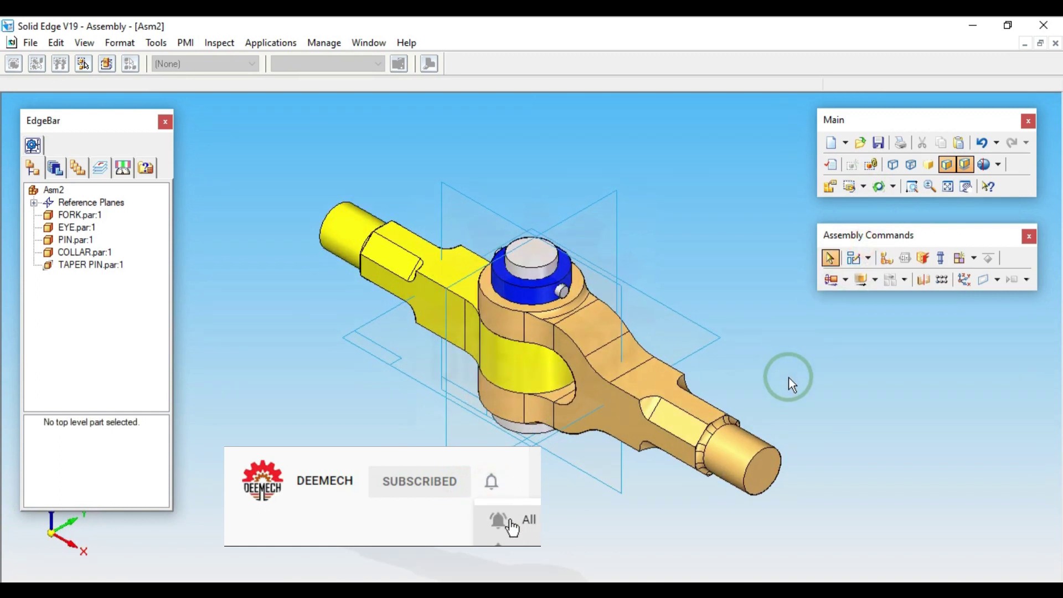
Save as KNUCKLE JOINT ASSEMBLY in the Desktop's KNUCKLE JOINT ASSEMBLY folder, then close
click(32, 42)
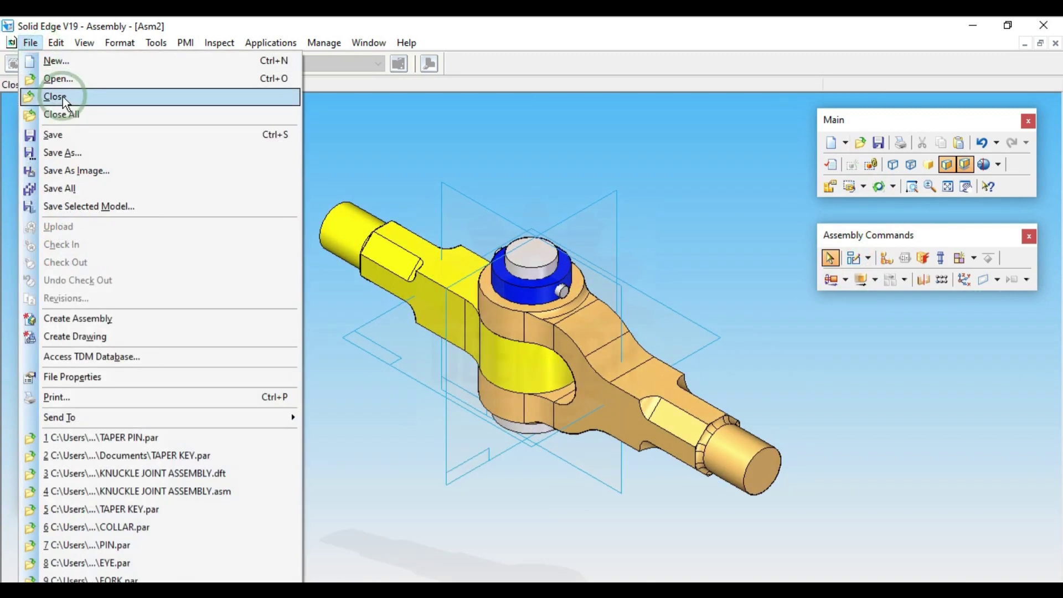
click(64, 132)
click(542, 202)
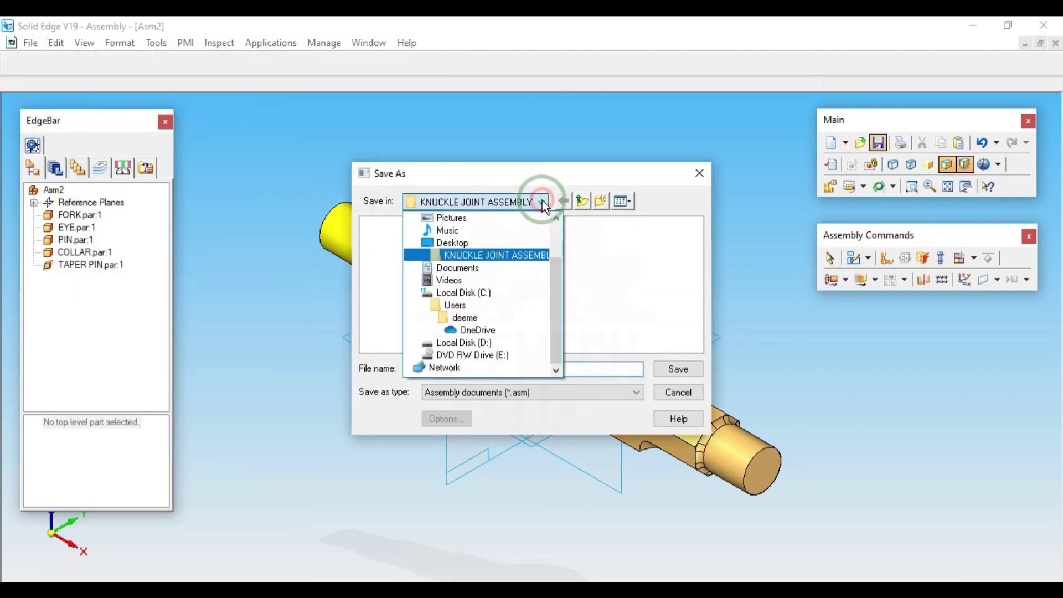
click(459, 245)
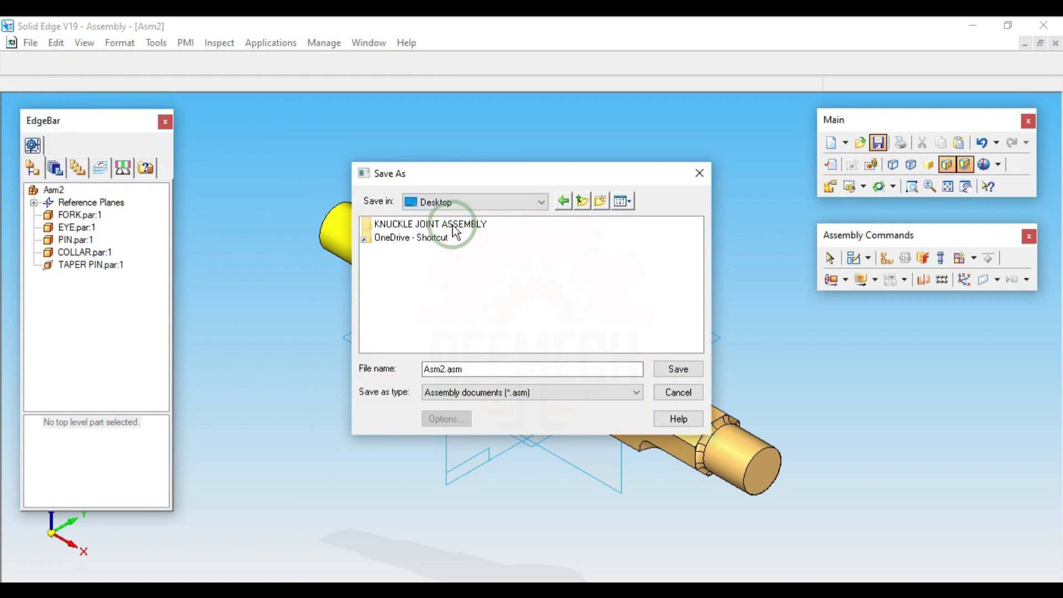
click(455, 231)
click(667, 365)
click(457, 376)
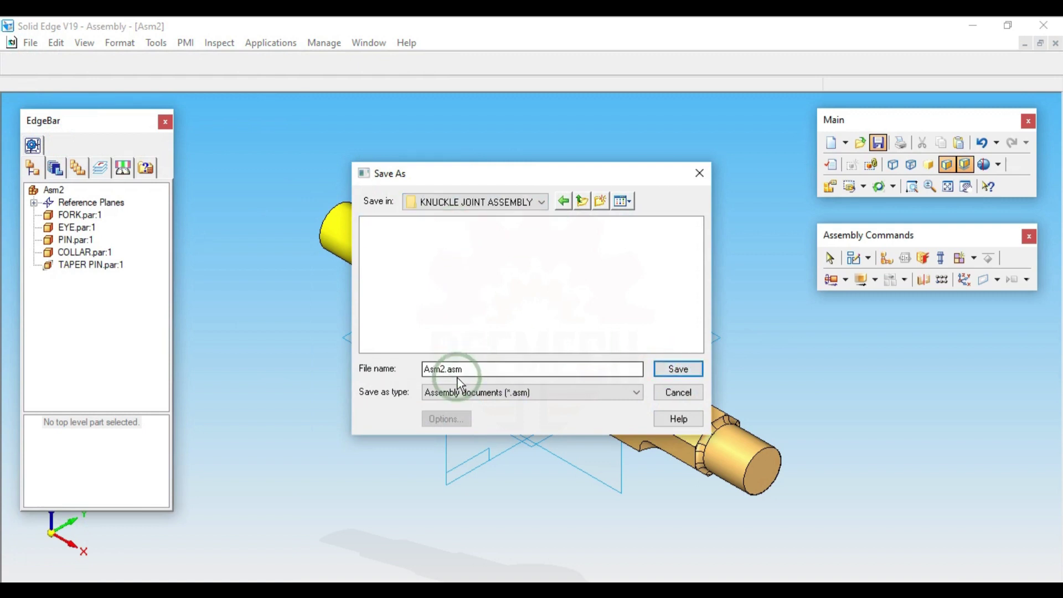
drag(466, 369, 390, 372)
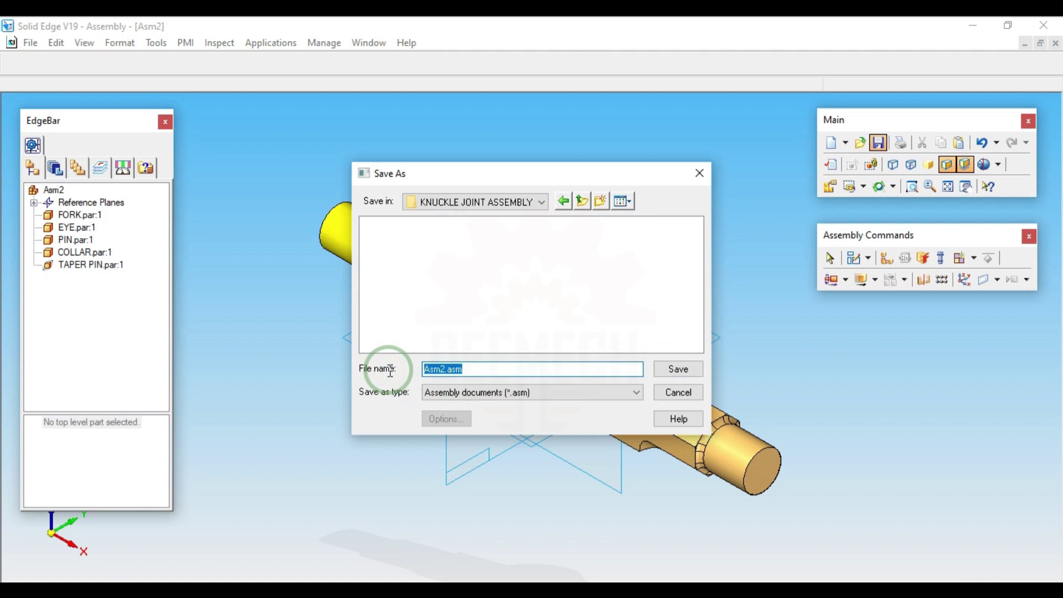
text(KNUCKLE JOINT ASSEMBLY)
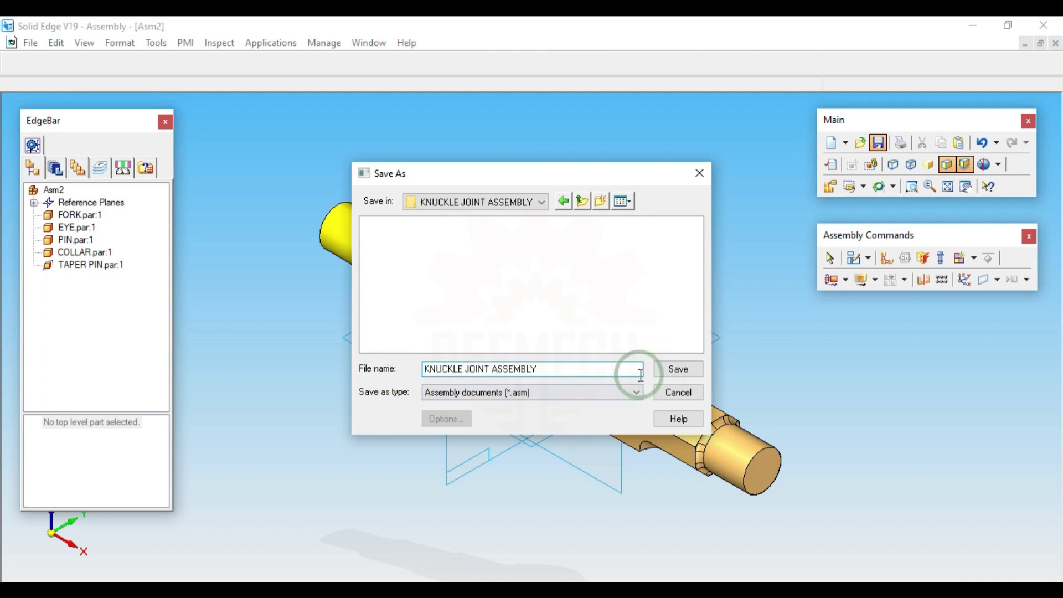
click(674, 372)
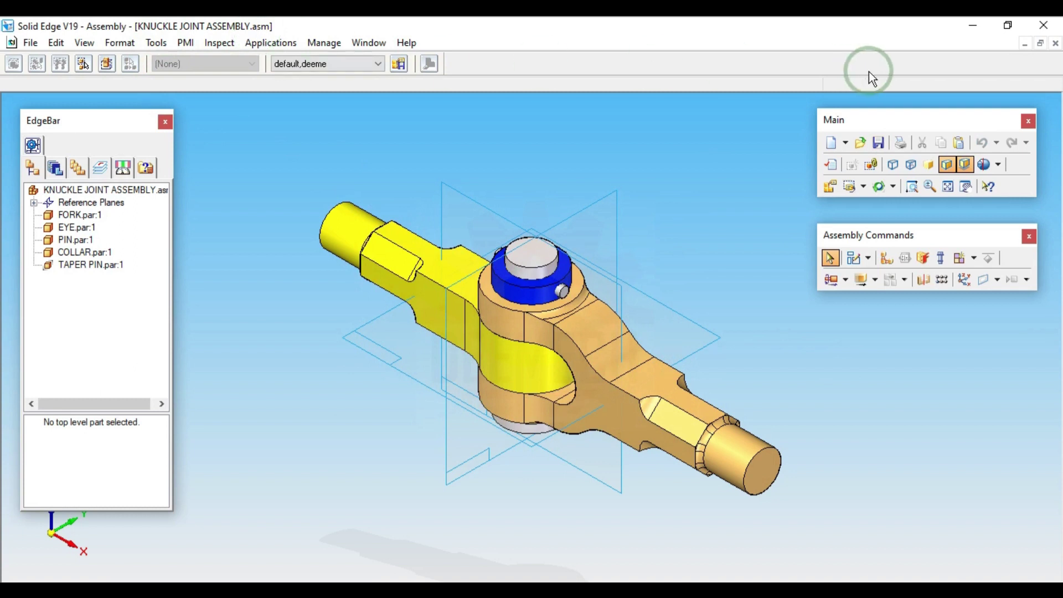
click(1056, 45)
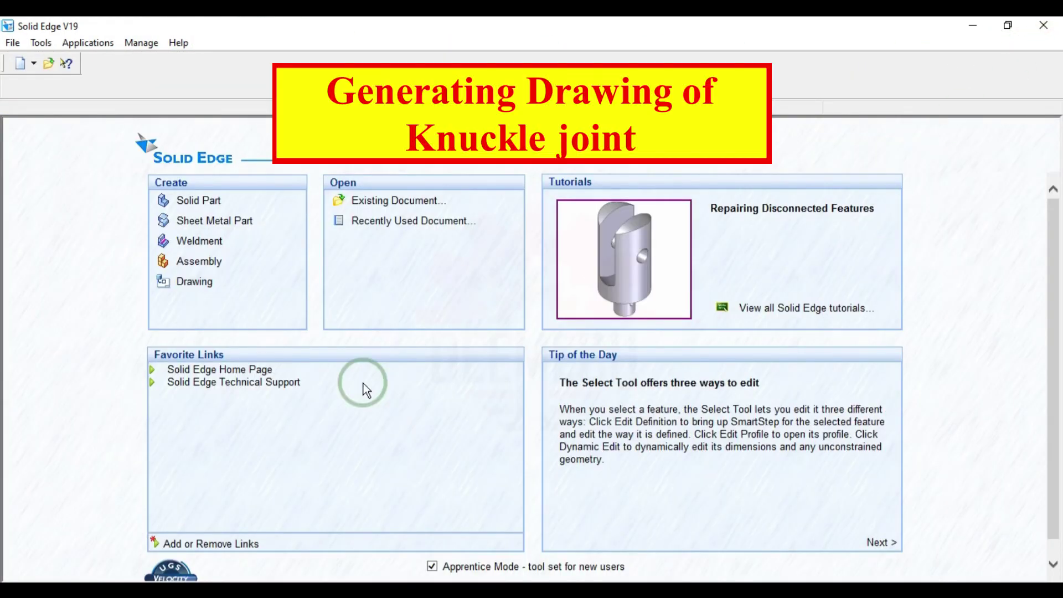
Start a new draft and give Sheet1 the A4-Sheet background with background display off
click(194, 281)
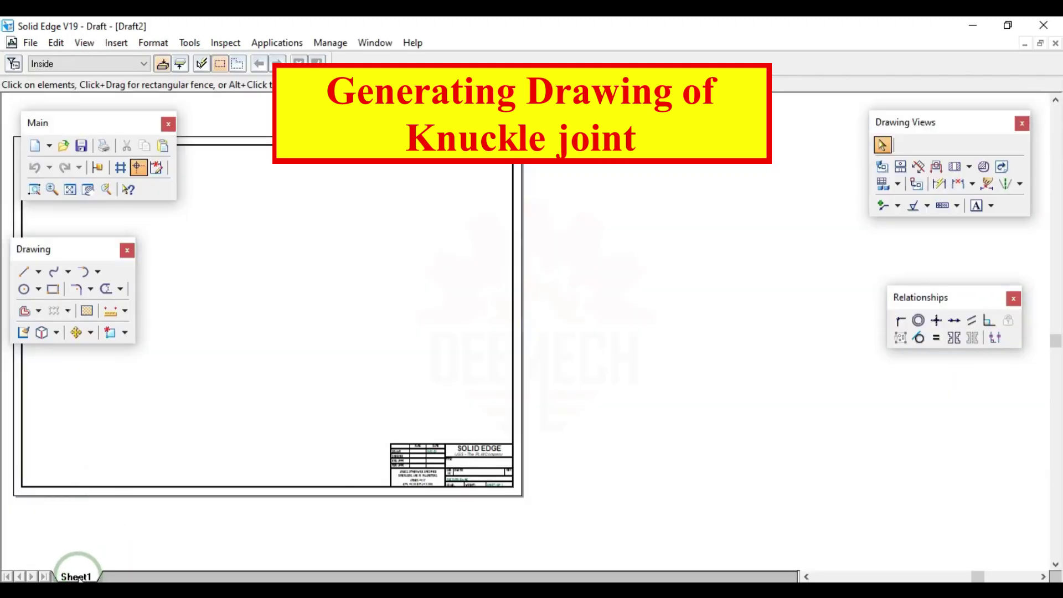
right_click(81, 576)
click(104, 571)
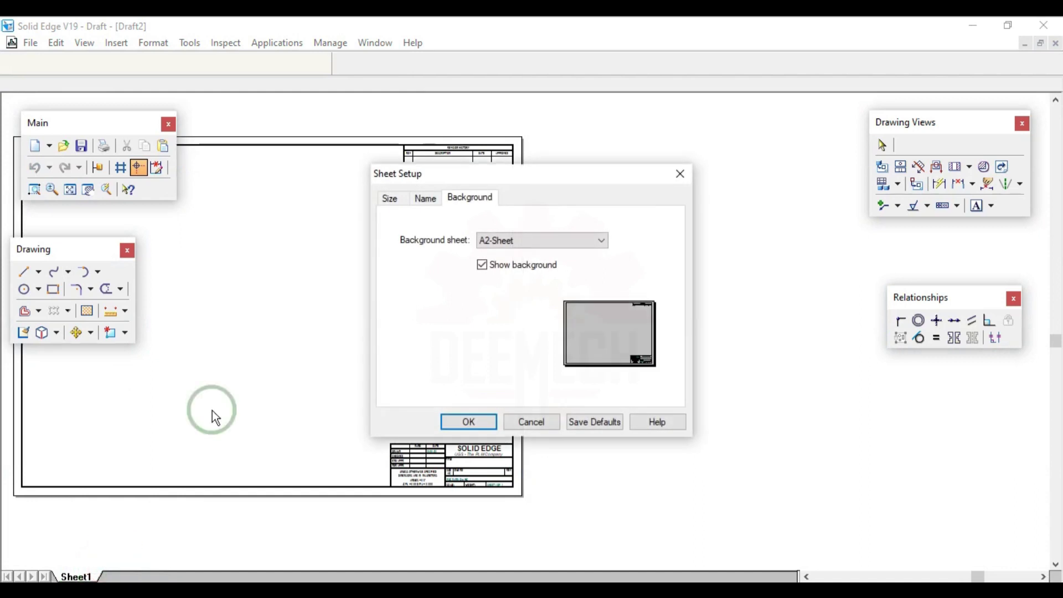
click(390, 199)
click(422, 199)
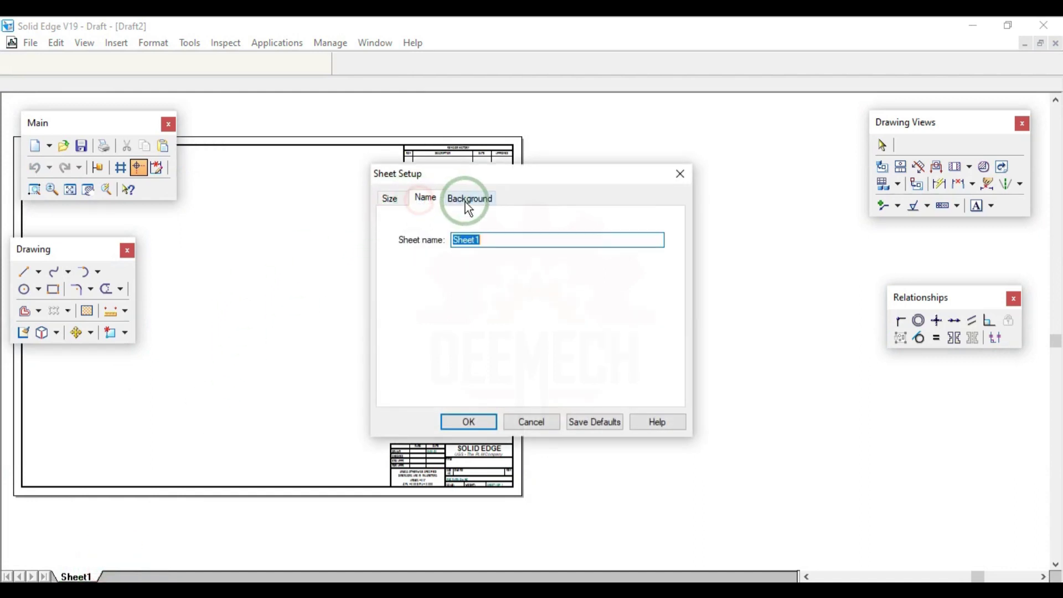
click(467, 198)
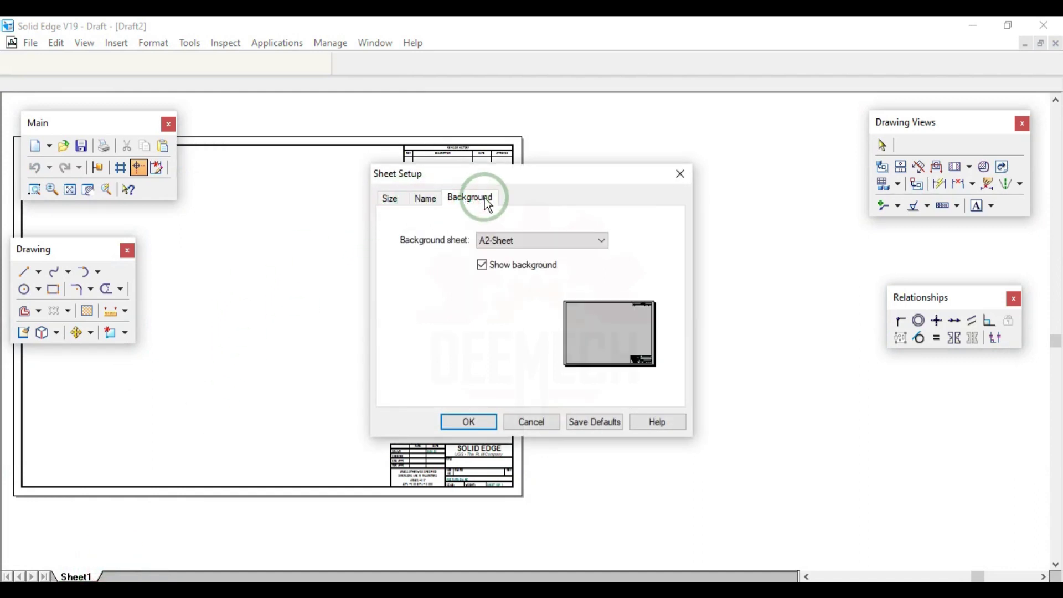
click(520, 246)
click(513, 293)
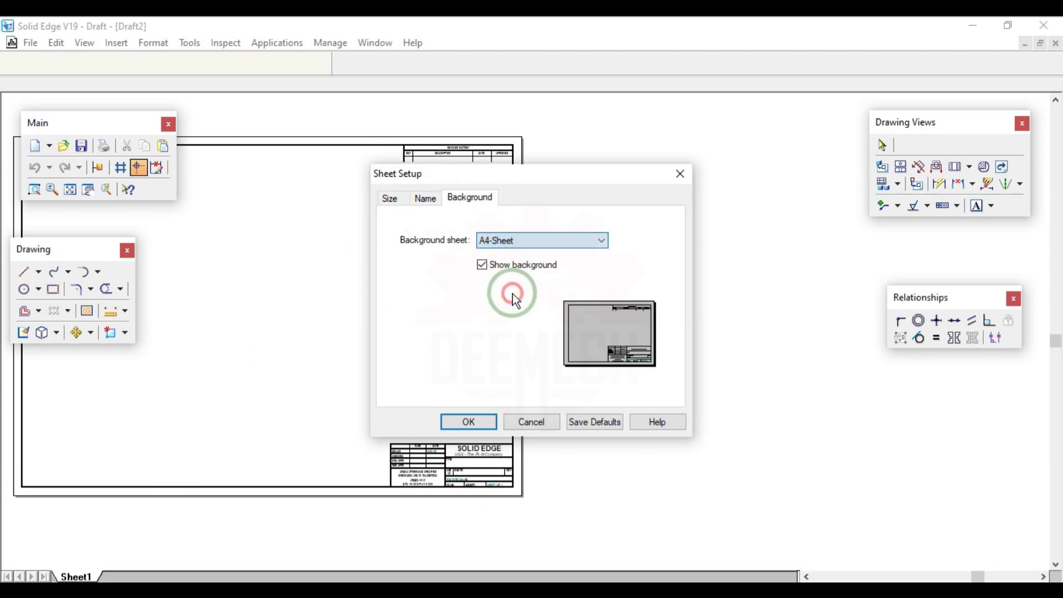
click(482, 266)
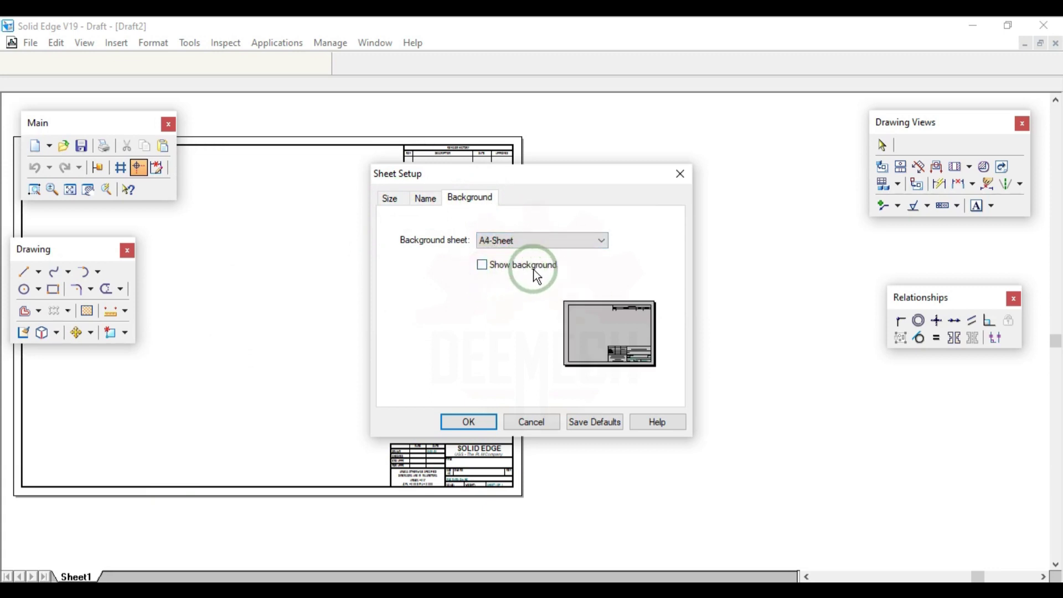
click(468, 422)
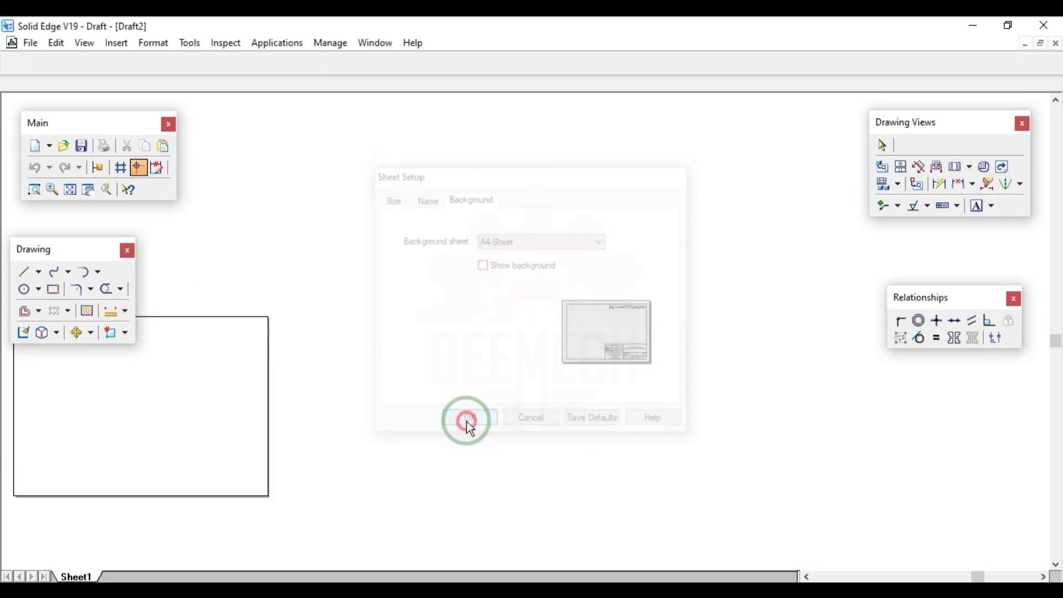
Turn on the Relationships toolbar and relationship handles, and fit the sheet in the window
click(77, 49)
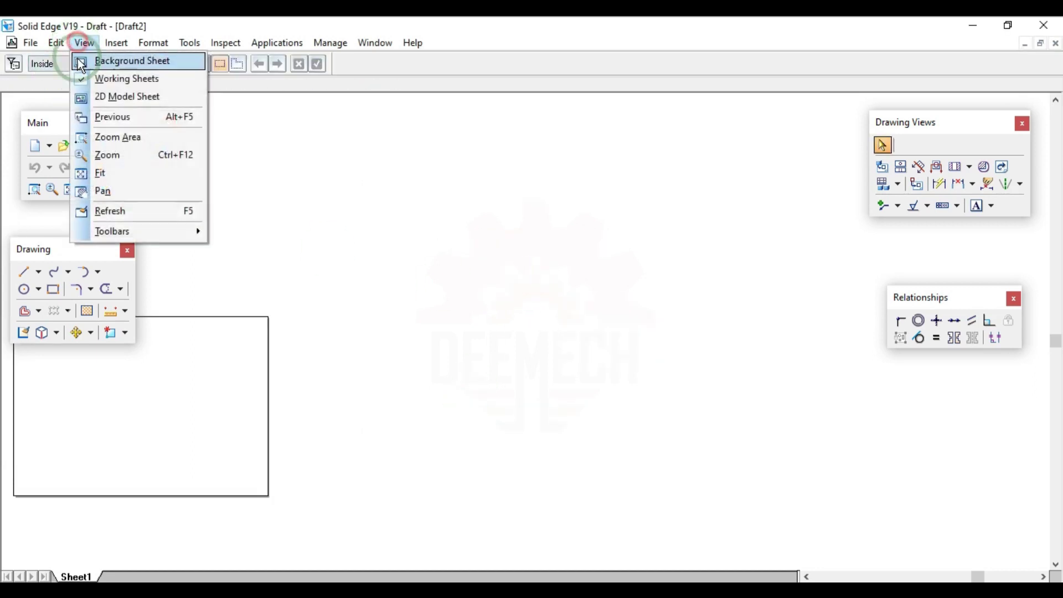
click(135, 230)
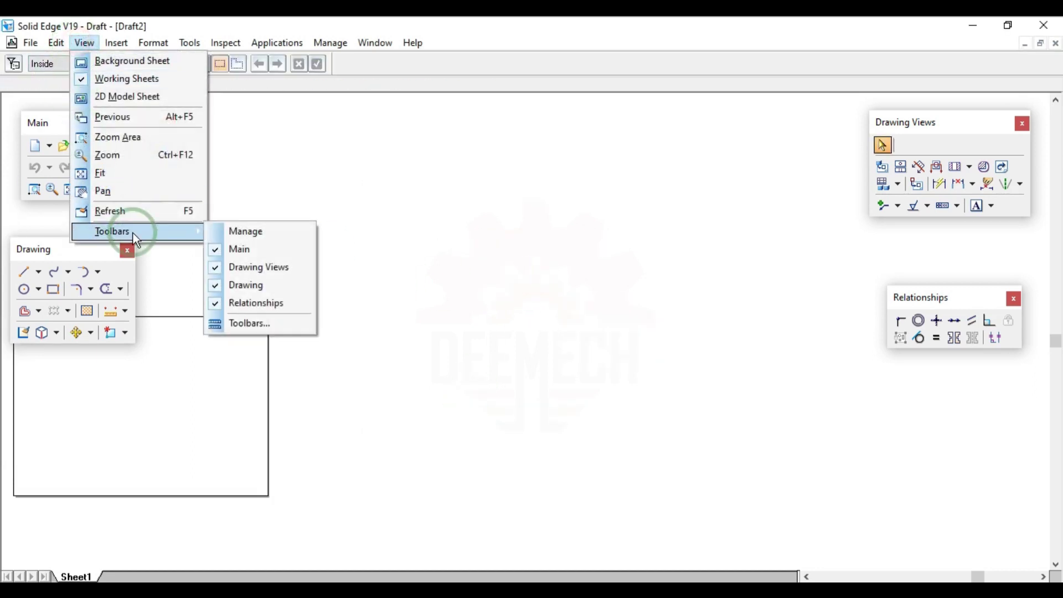
click(248, 323)
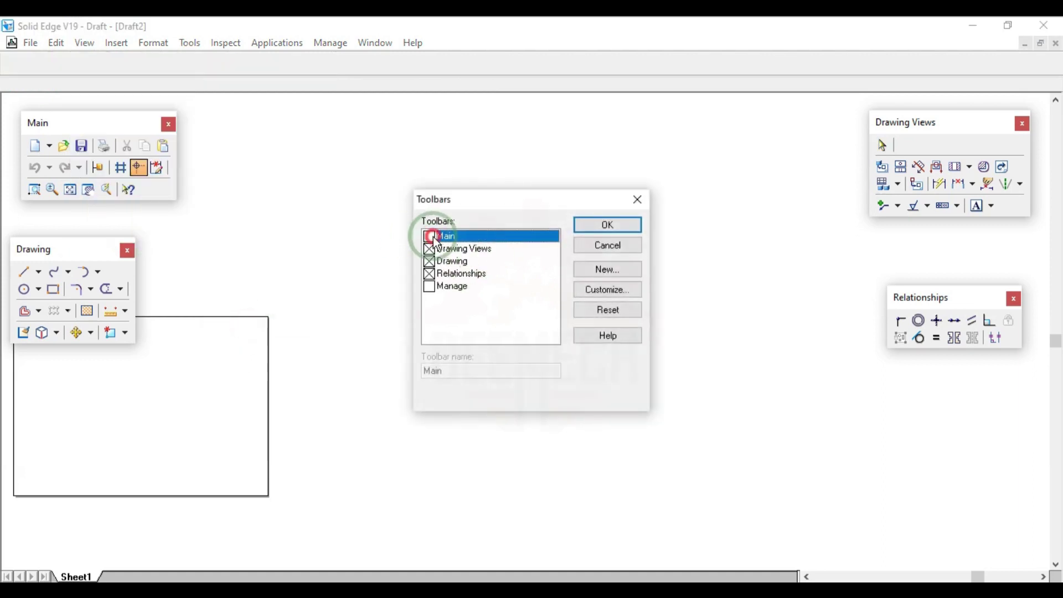
click(430, 274)
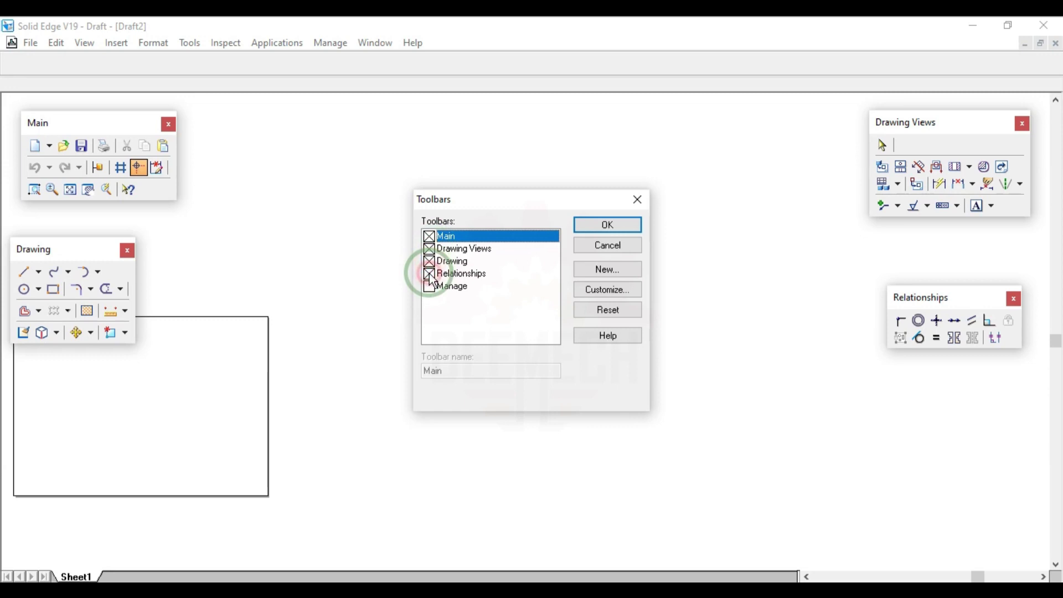
click(624, 227)
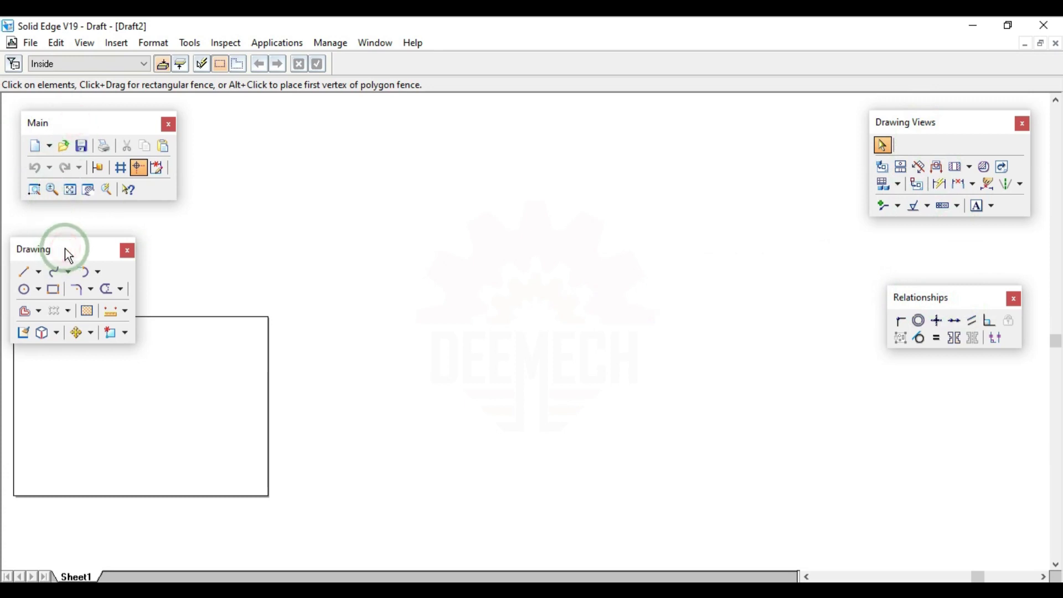
click(995, 339)
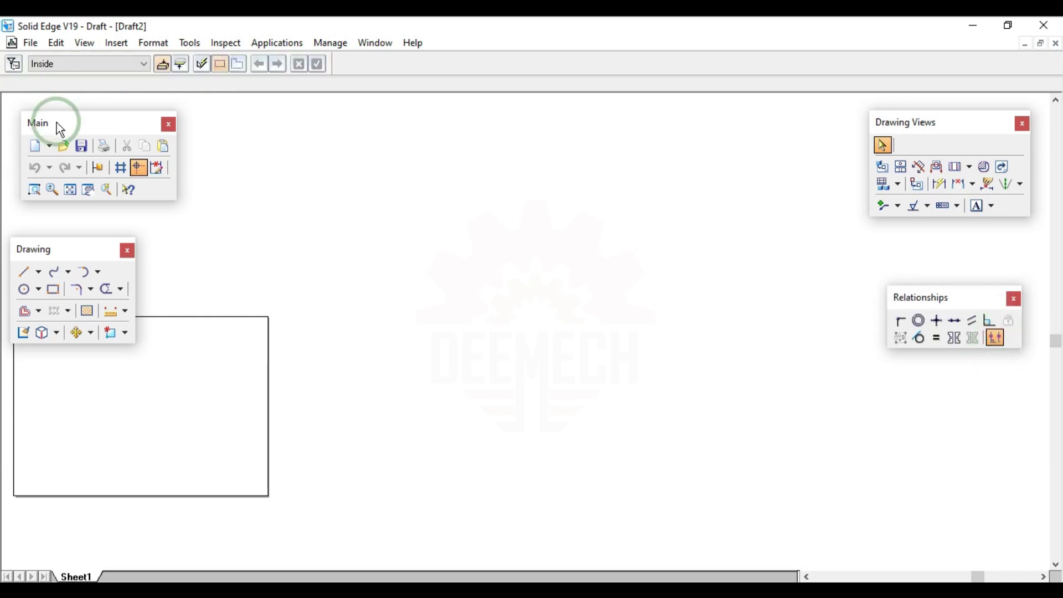
click(69, 189)
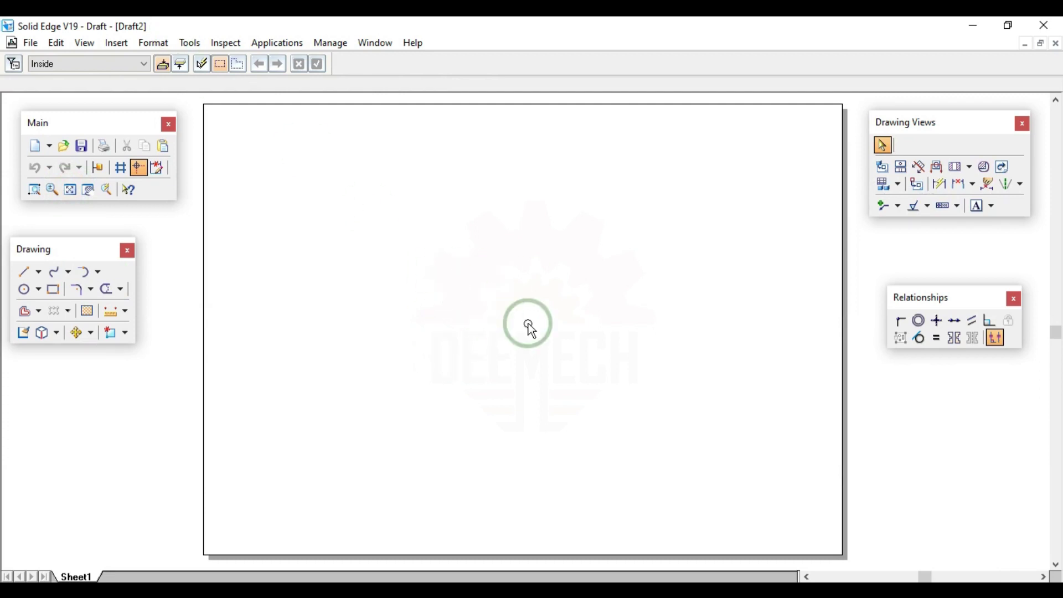
click(190, 43)
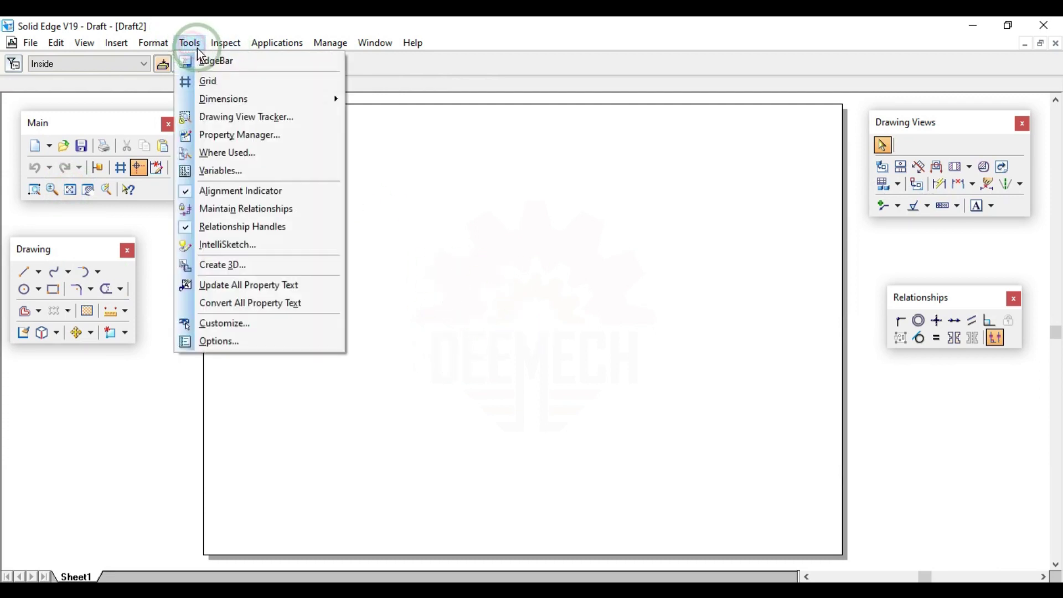
click(945, 142)
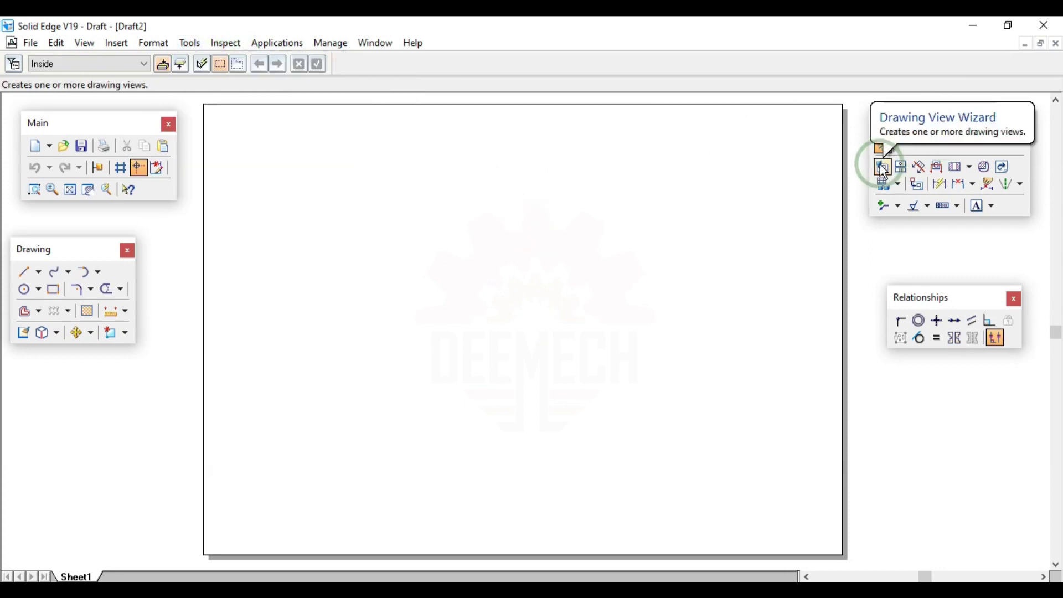
Set up a 1:2 front drawing view of the Desktop's KNUCKLE JOINT ASSEMBLY.asm
click(883, 166)
click(485, 143)
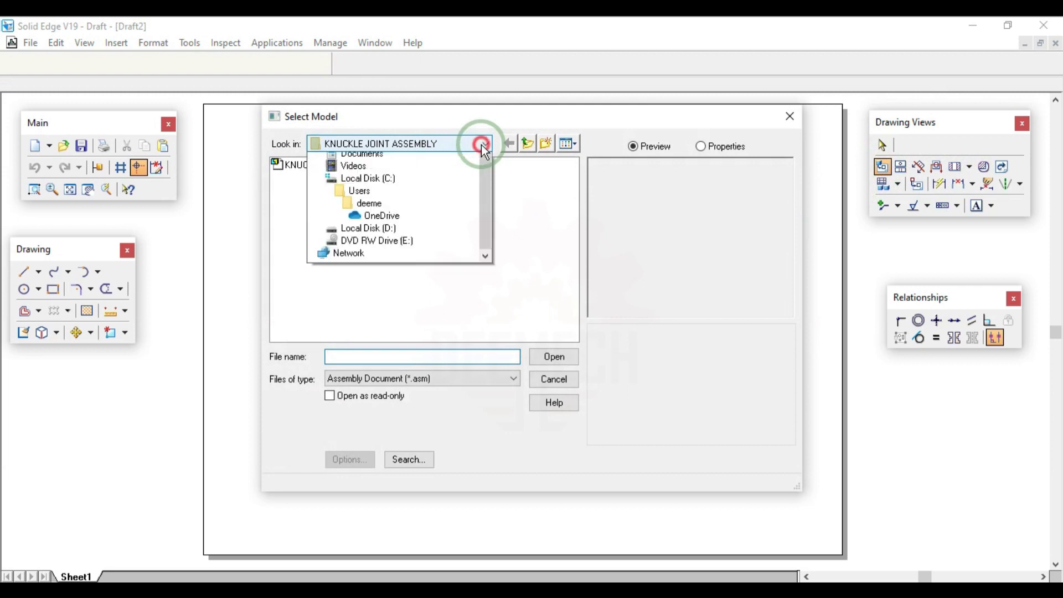
click(410, 182)
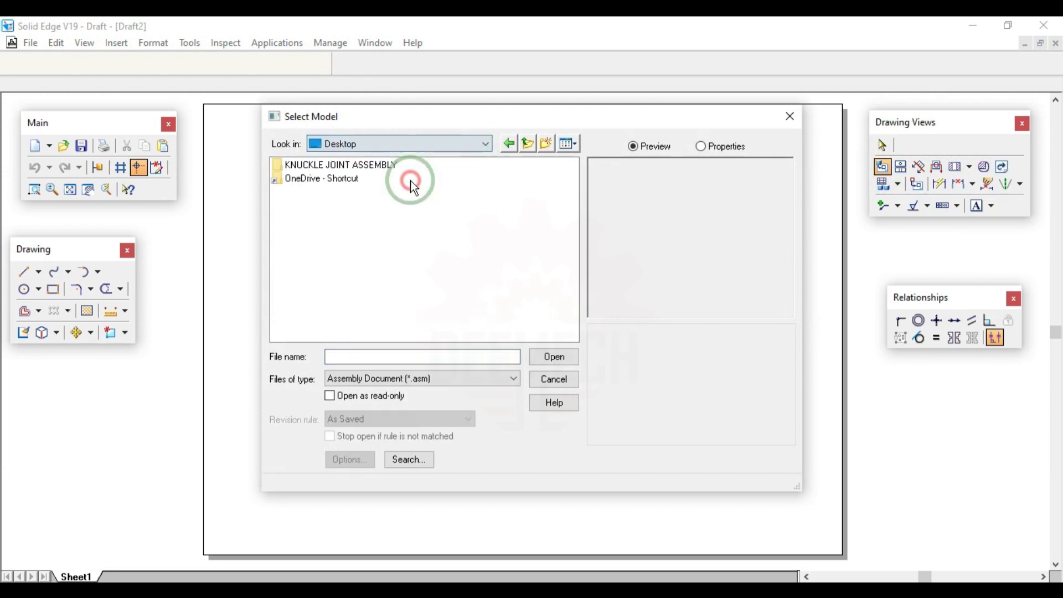
click(386, 166)
click(553, 357)
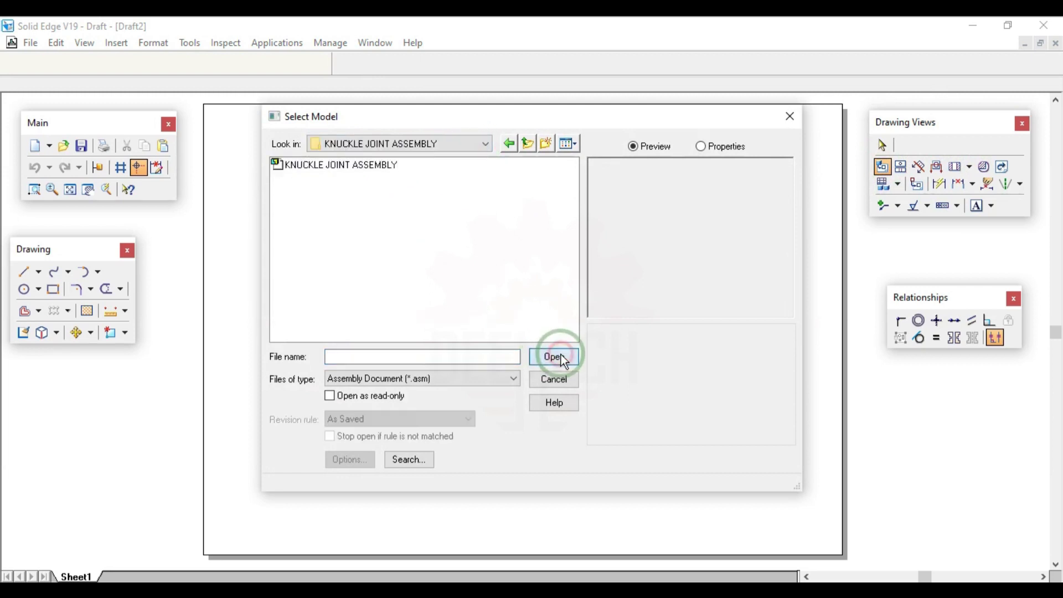
click(399, 380)
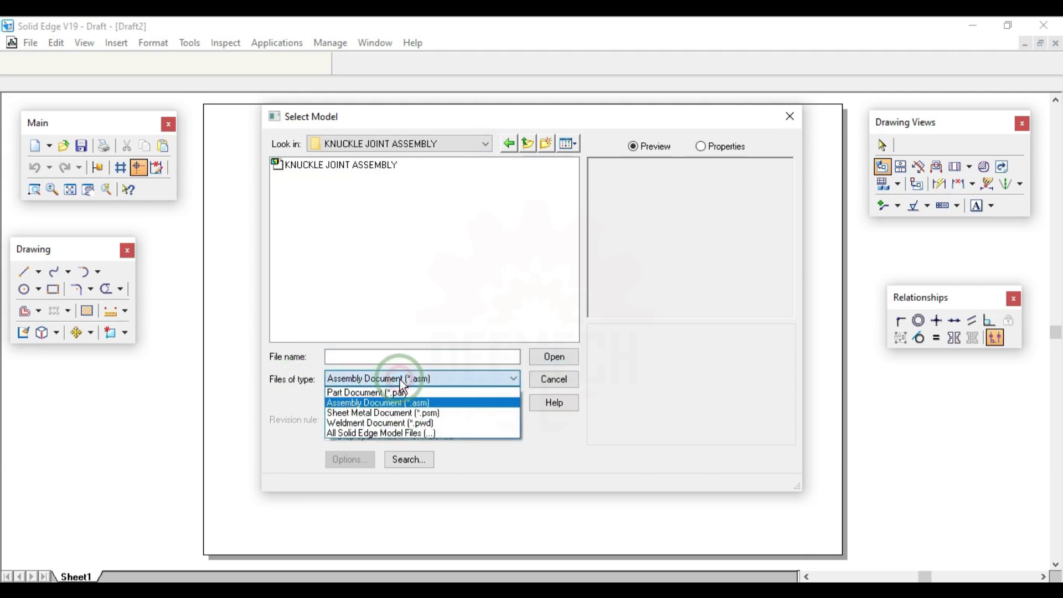
click(439, 403)
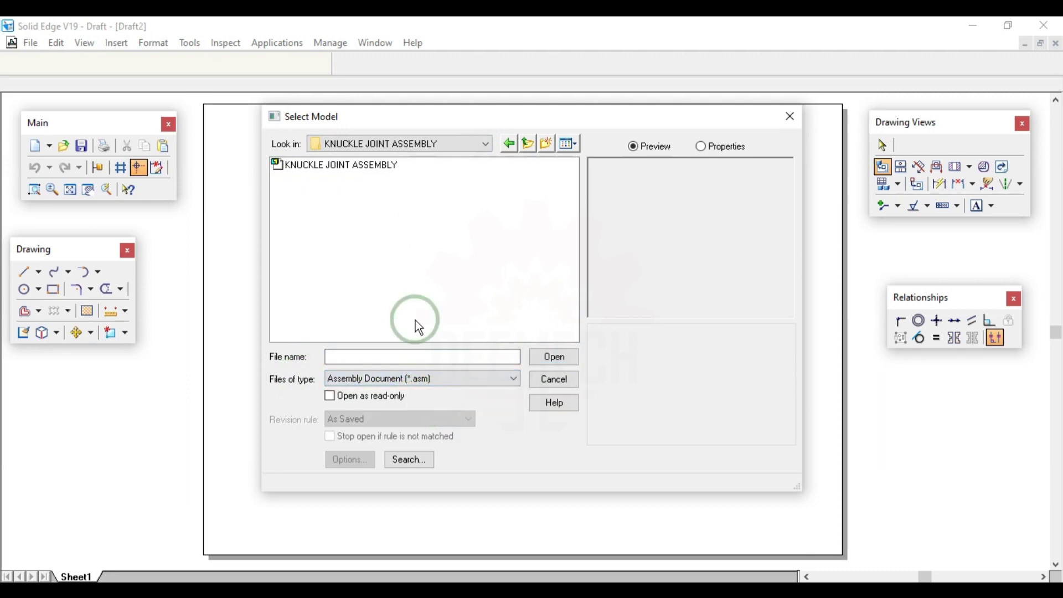
click(336, 166)
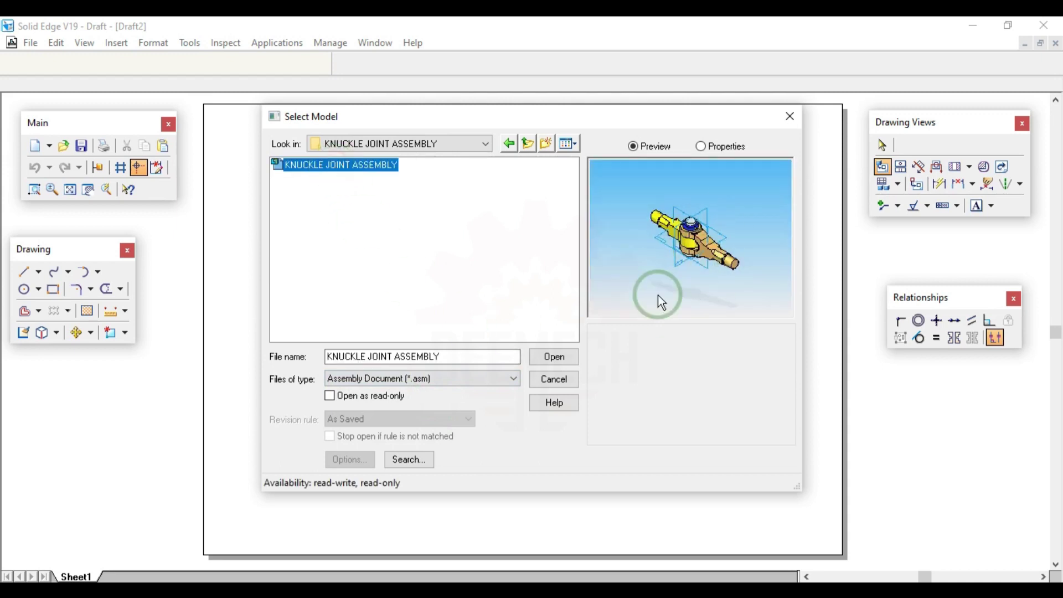
click(571, 359)
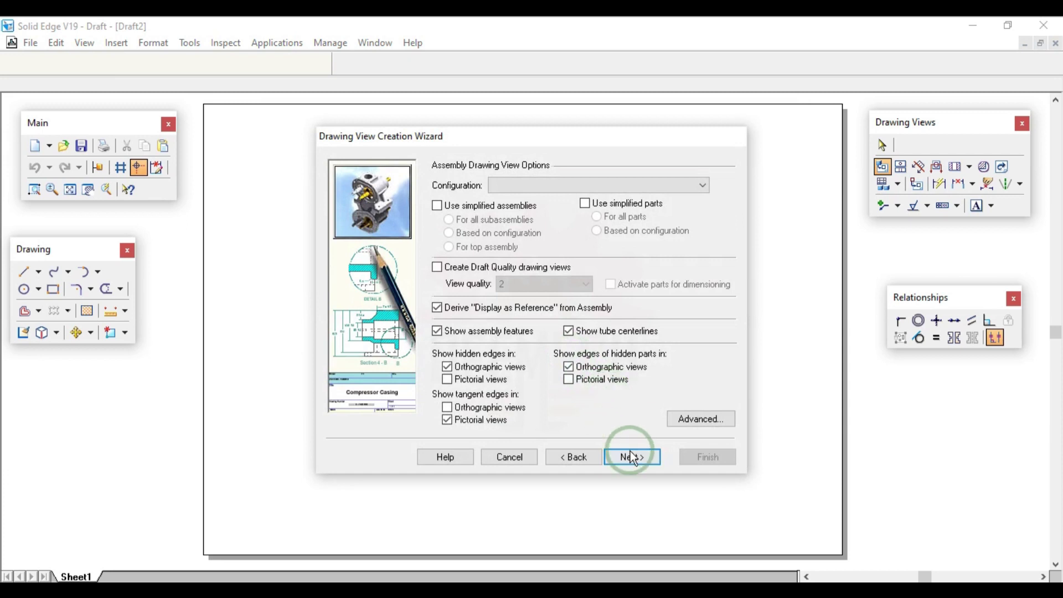
click(630, 456)
click(468, 211)
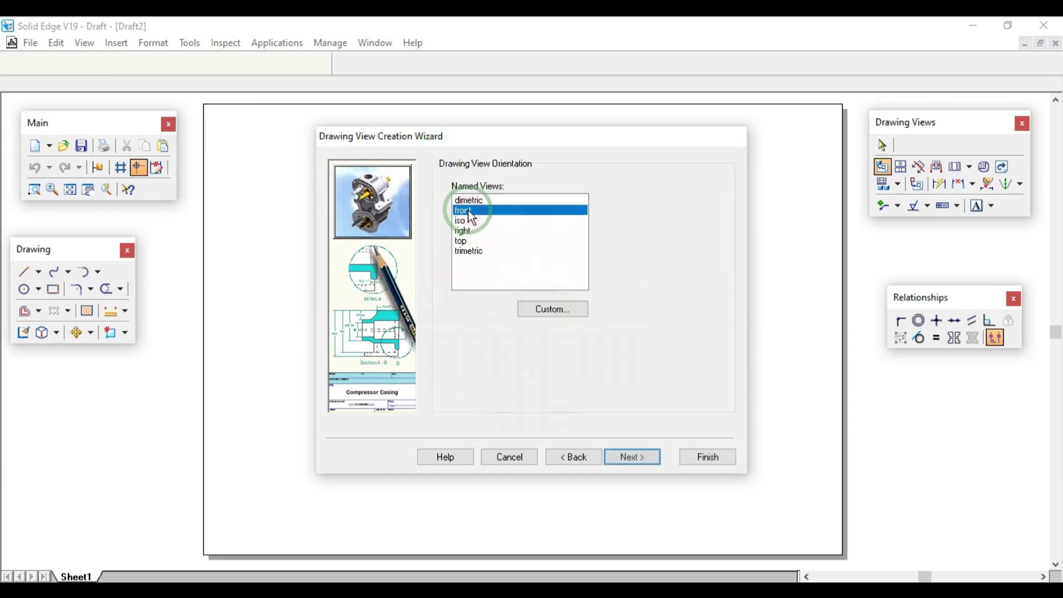
click(718, 458)
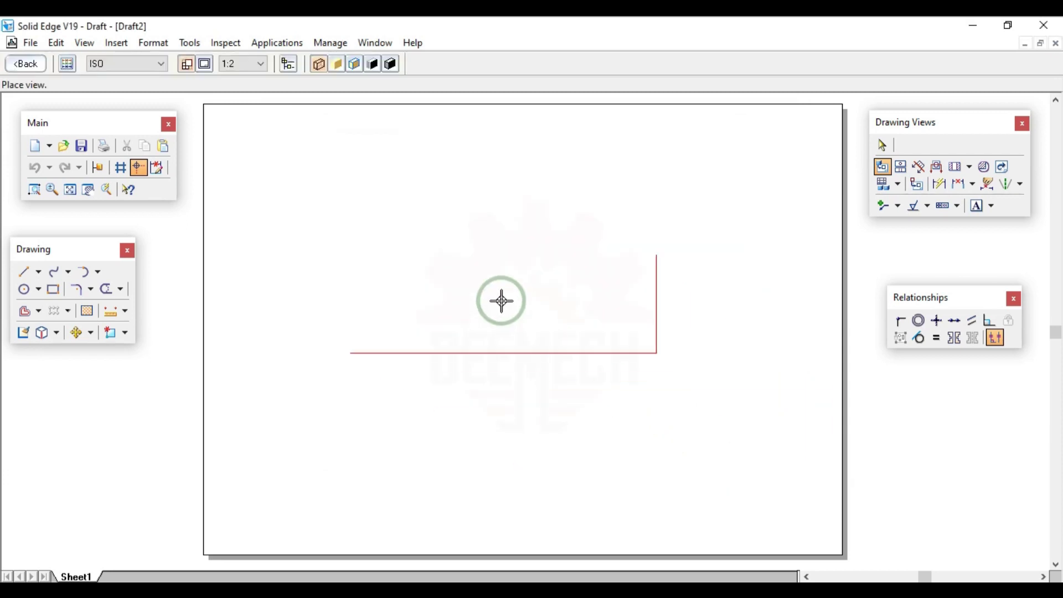
Place the front view top-left, then project side, top and isometric views from it
click(385, 183)
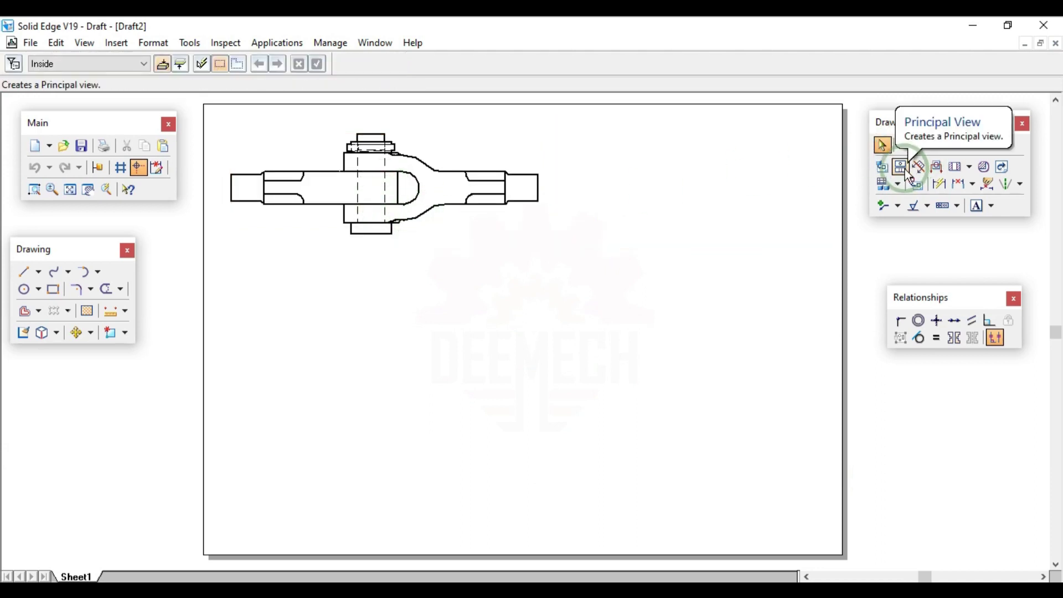
click(905, 168)
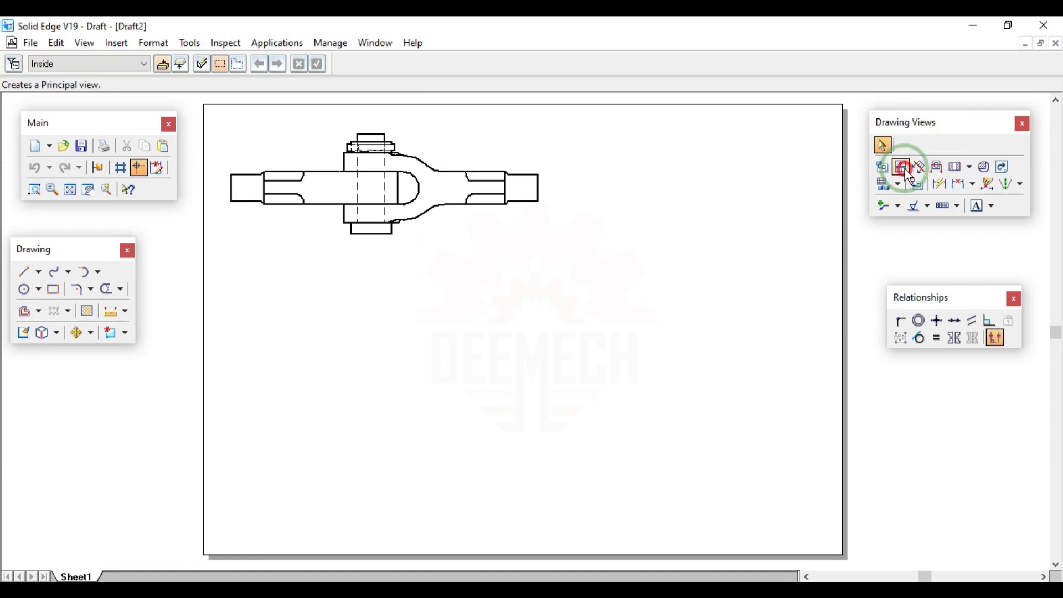
click(422, 215)
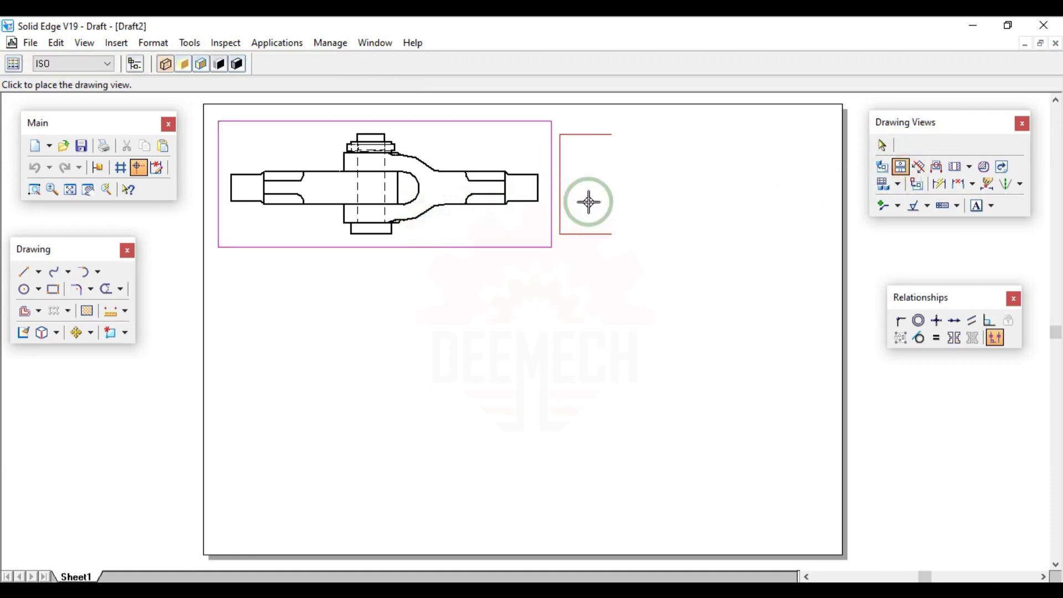
click(695, 205)
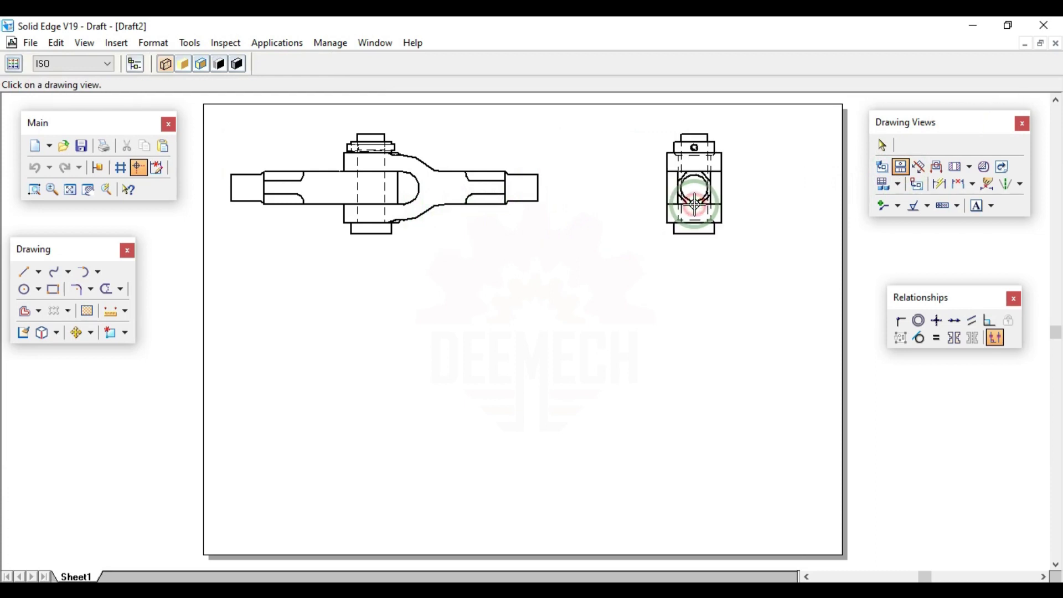
click(408, 217)
click(420, 344)
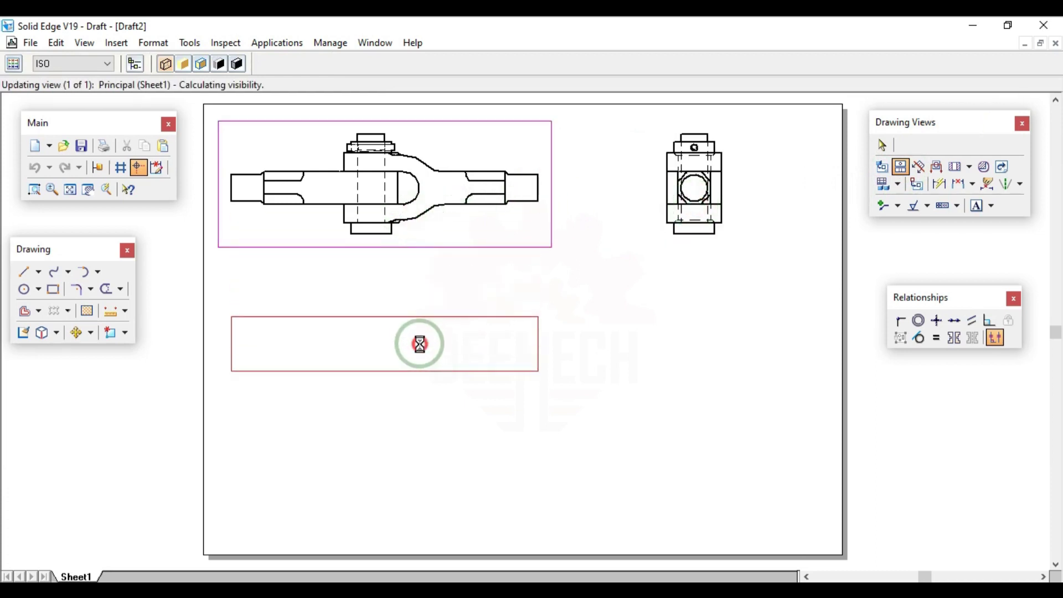
click(400, 219)
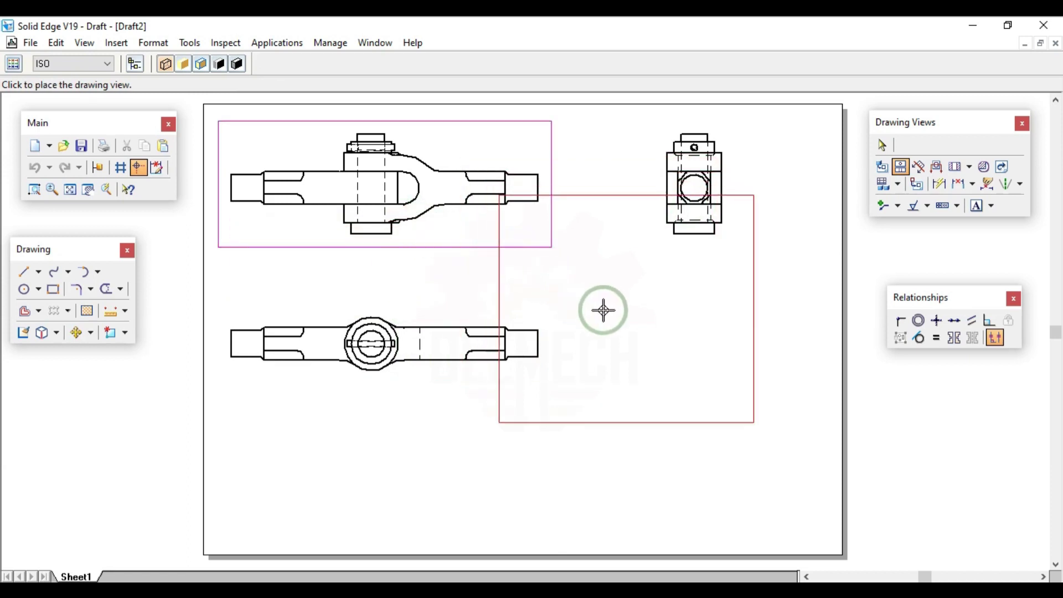
click(670, 366)
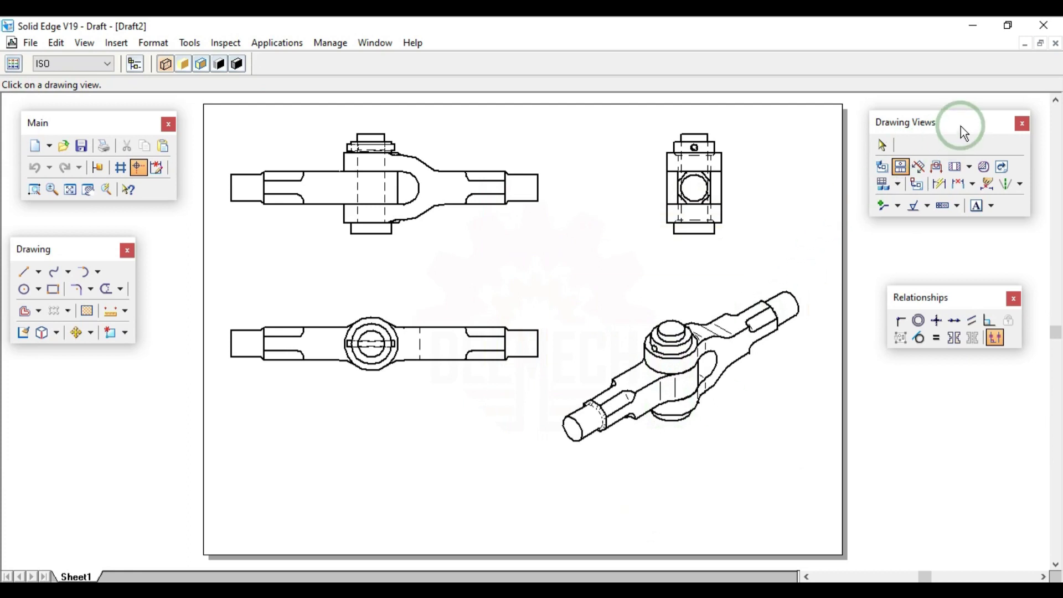
click(882, 145)
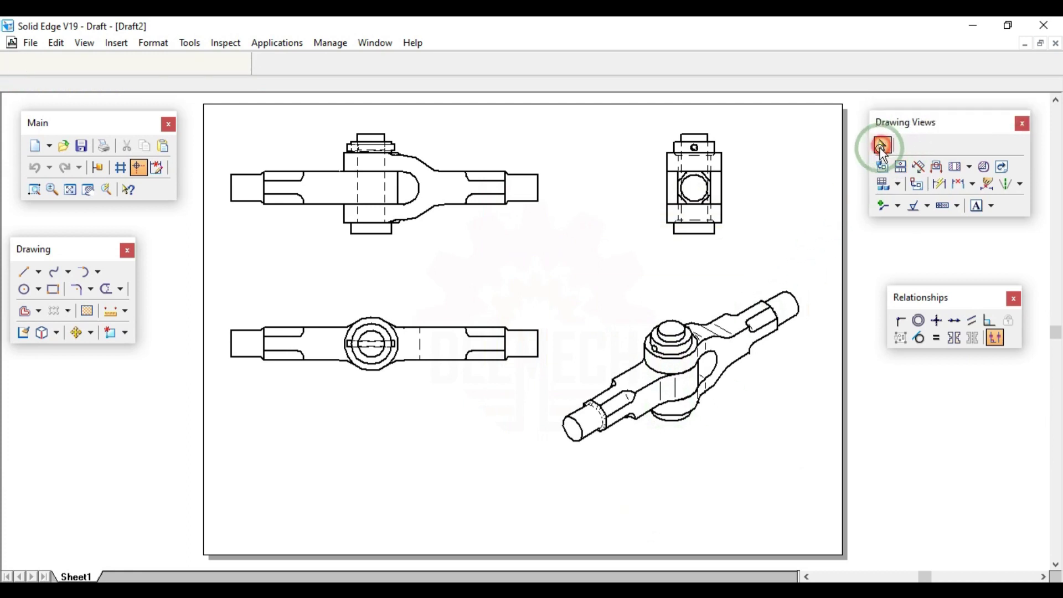
Change the orthographic views' scale to 0.6 (1:1.67)
click(431, 214)
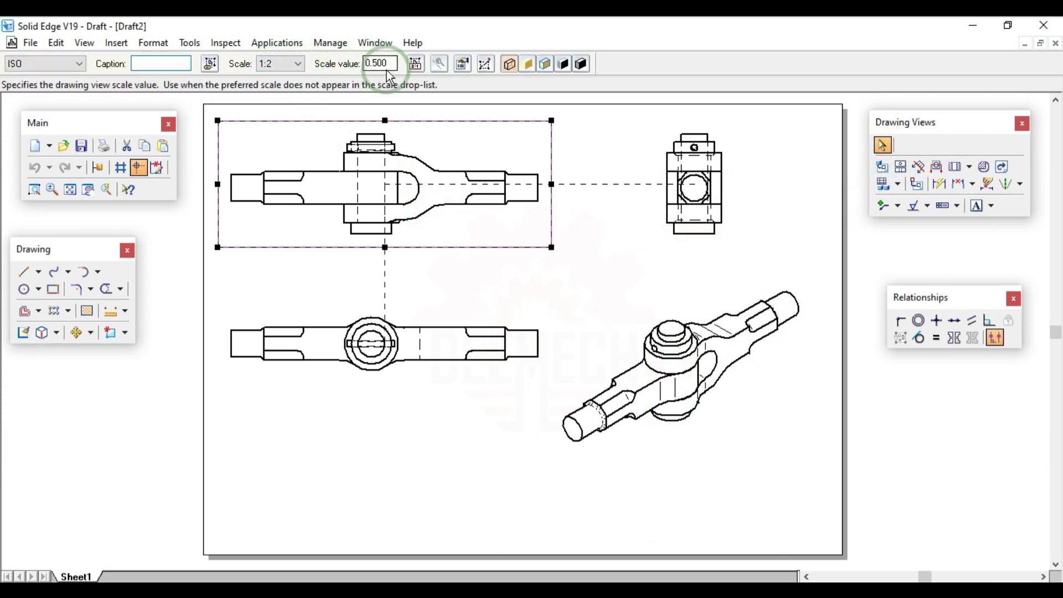
drag(390, 63, 366, 67)
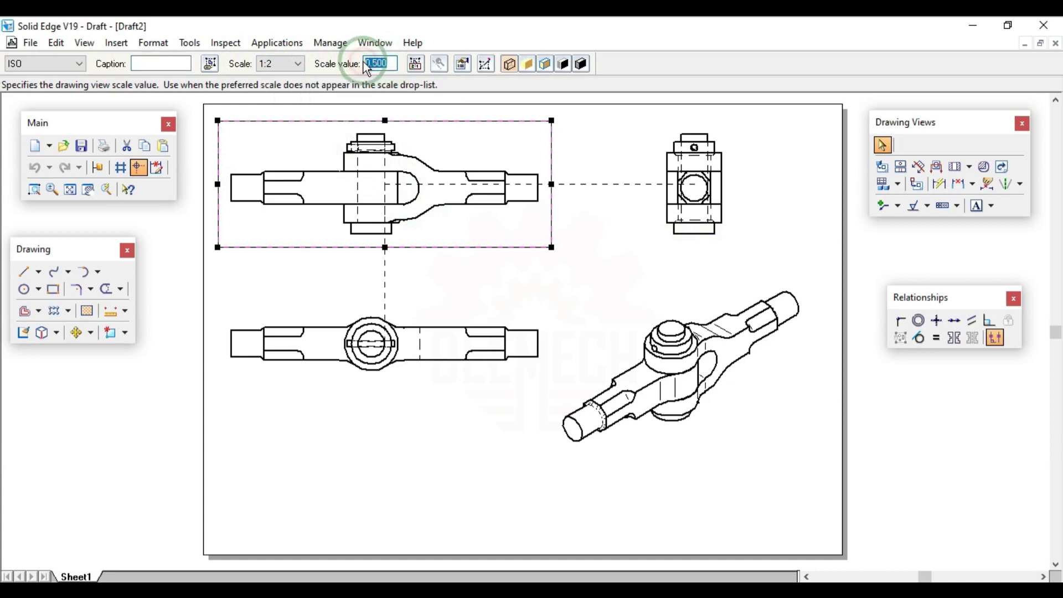
text(0.6)
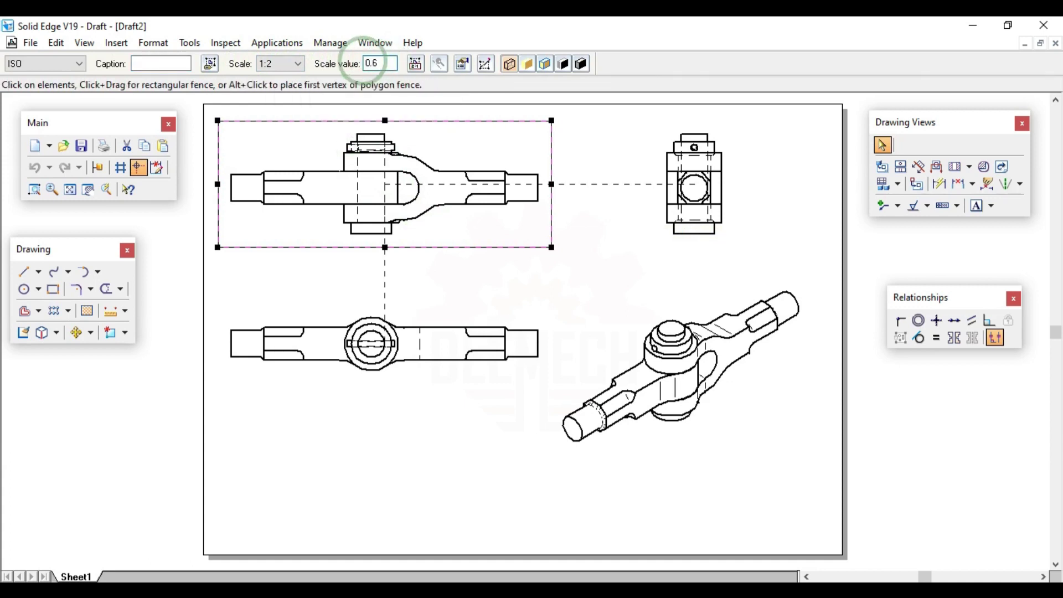
key(Return)
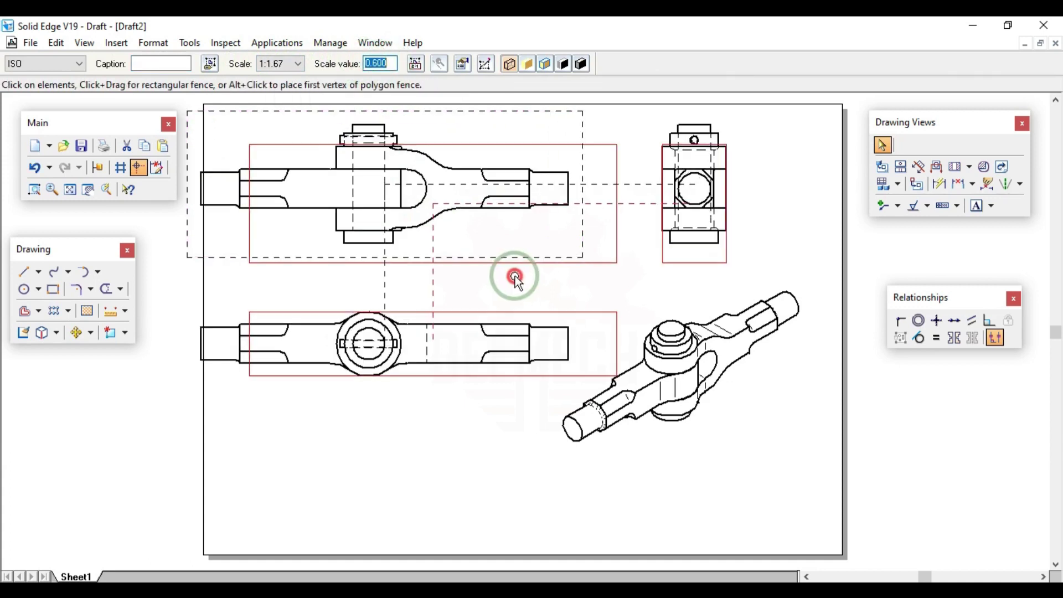
Move the isometric view down and right into the sheet's bottom-right corner
click(504, 382)
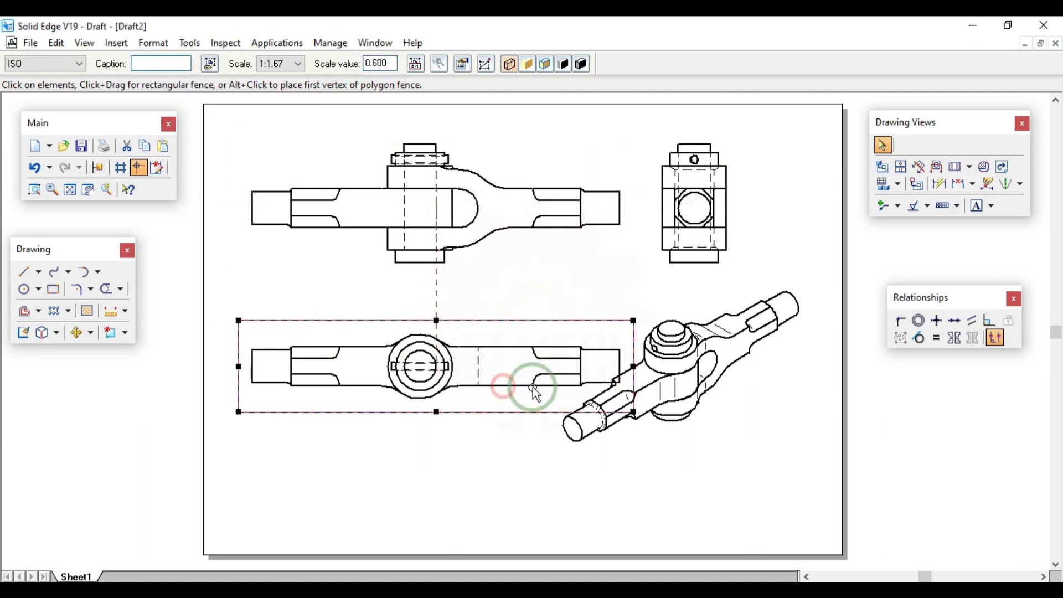
click(691, 359)
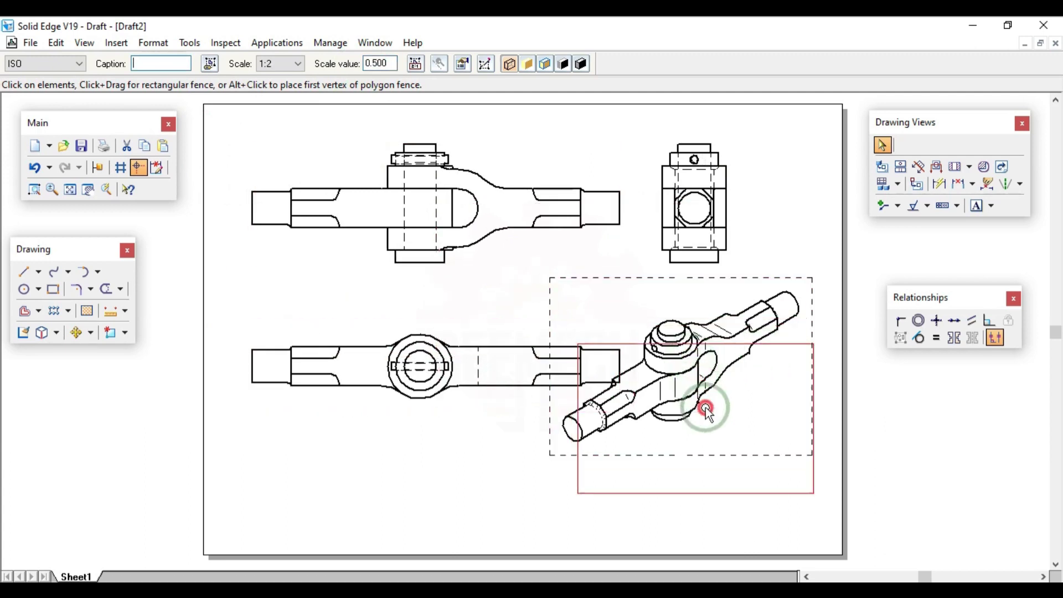
drag(691, 359, 706, 412)
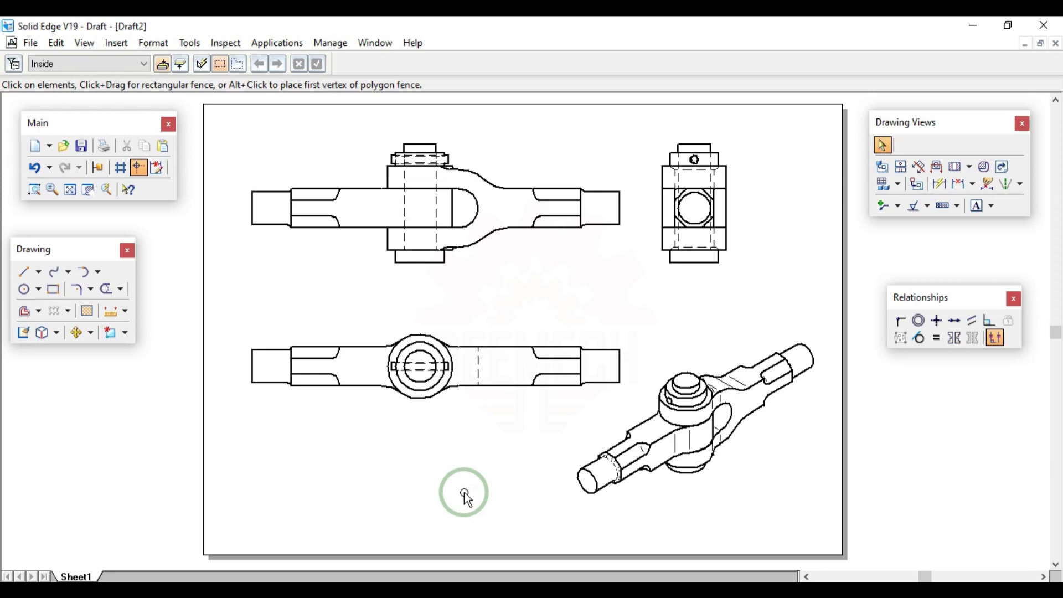
Place an auto-ballooned parts list for the isometric view listing FORK, EYE, PIN, COLLAR, TAPER PIN
click(891, 188)
click(897, 203)
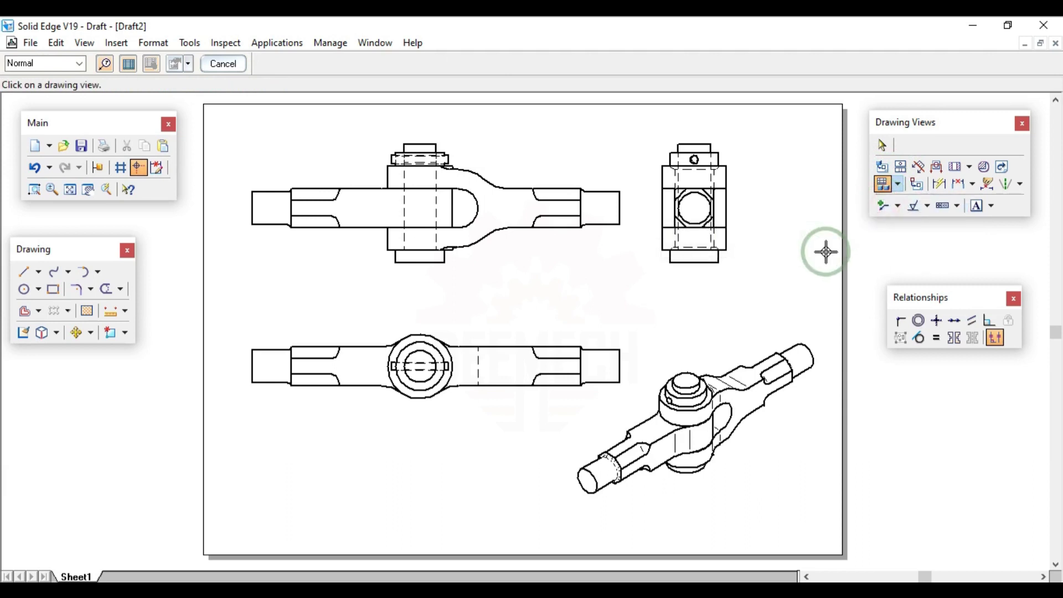
click(108, 69)
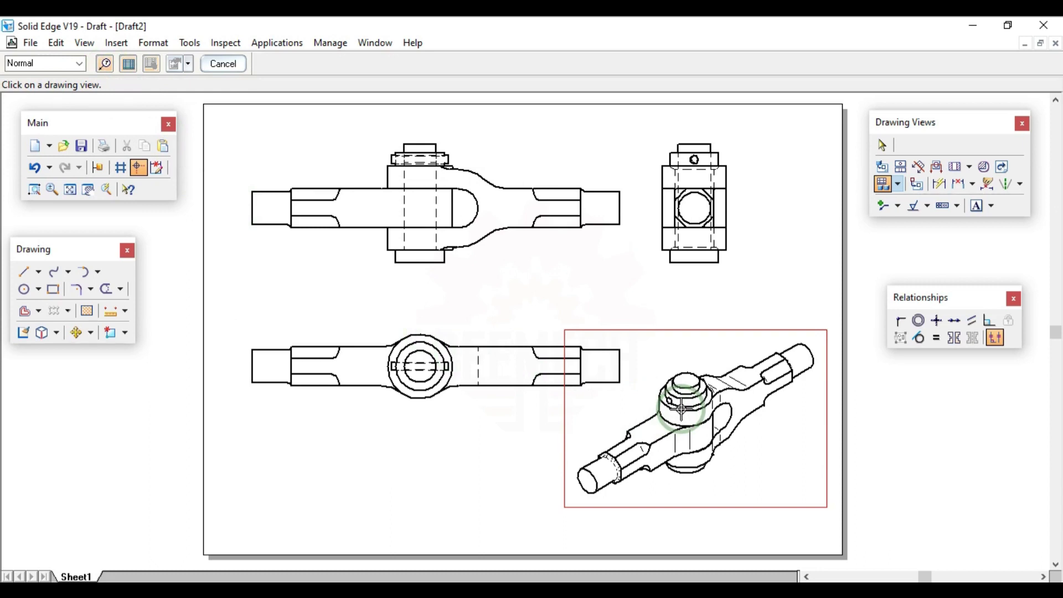
click(681, 409)
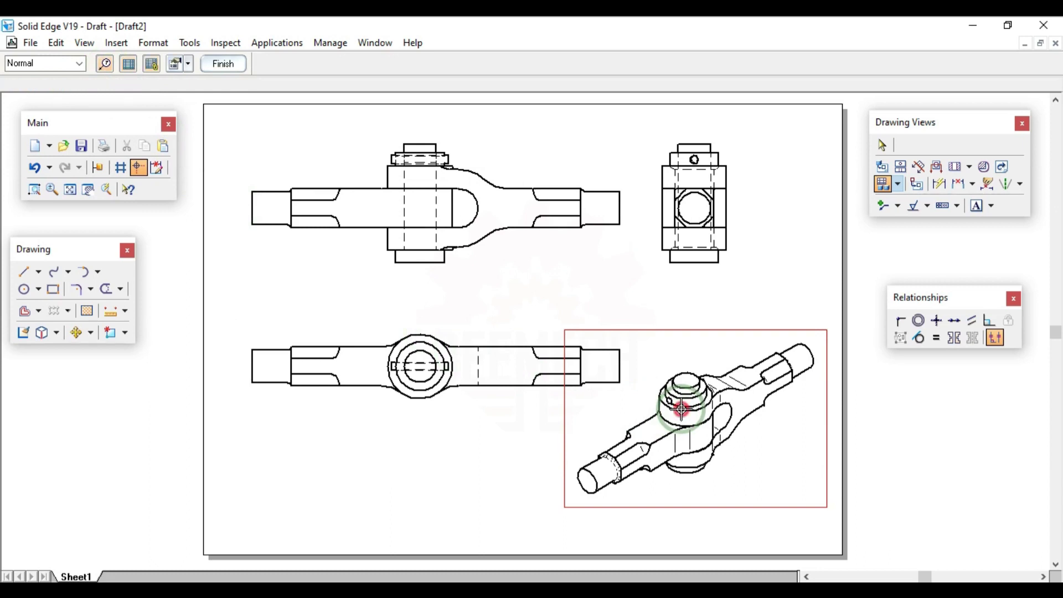
click(223, 63)
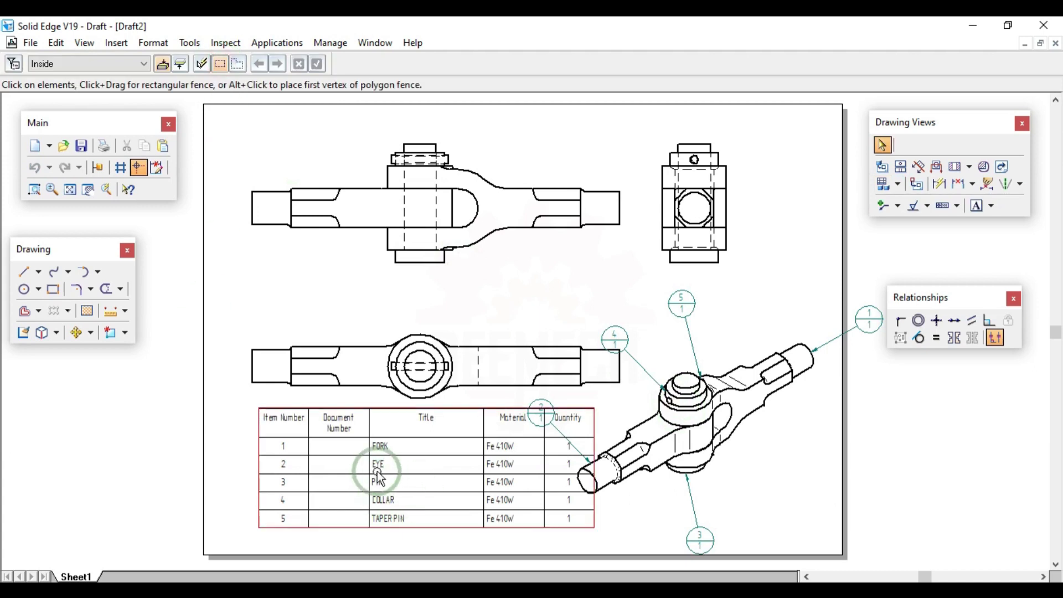
click(390, 458)
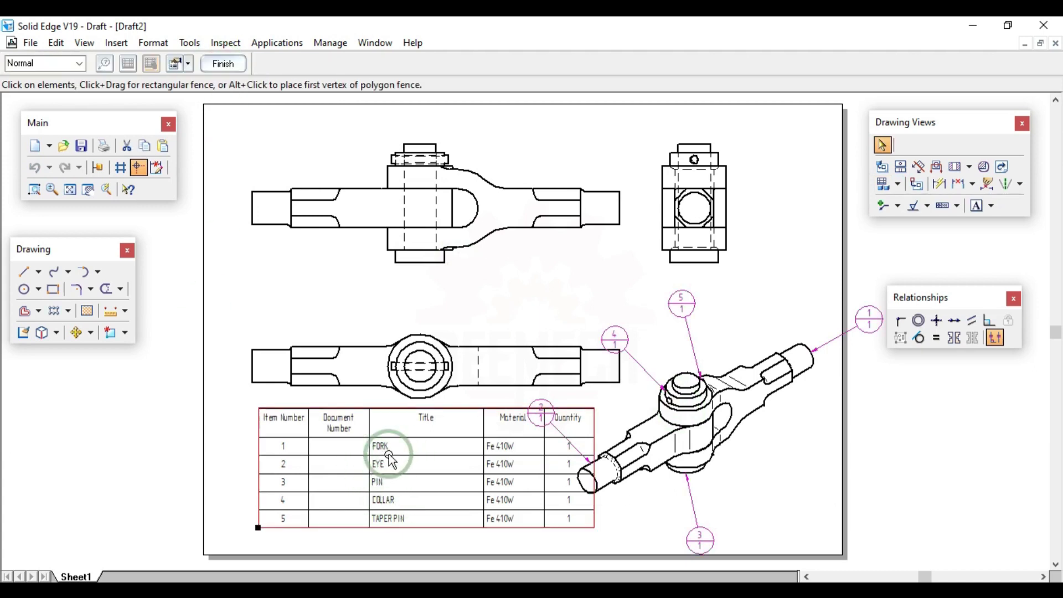
In the parts list column properties, set Item # width to 12 and remove Document Number
right_click(389, 457)
click(457, 452)
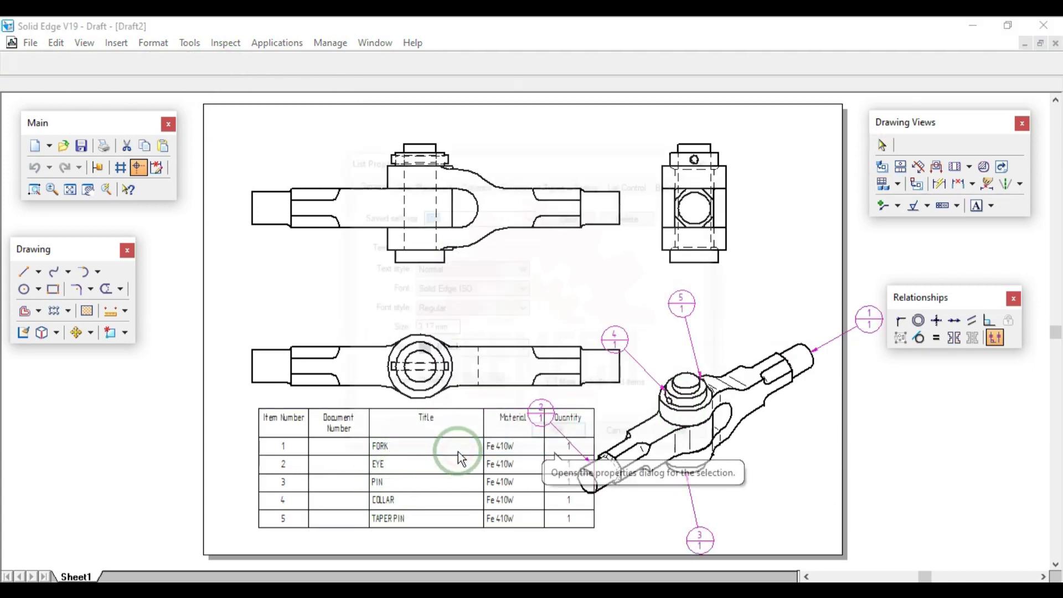
click(474, 185)
drag(513, 165, 613, 102)
click(692, 160)
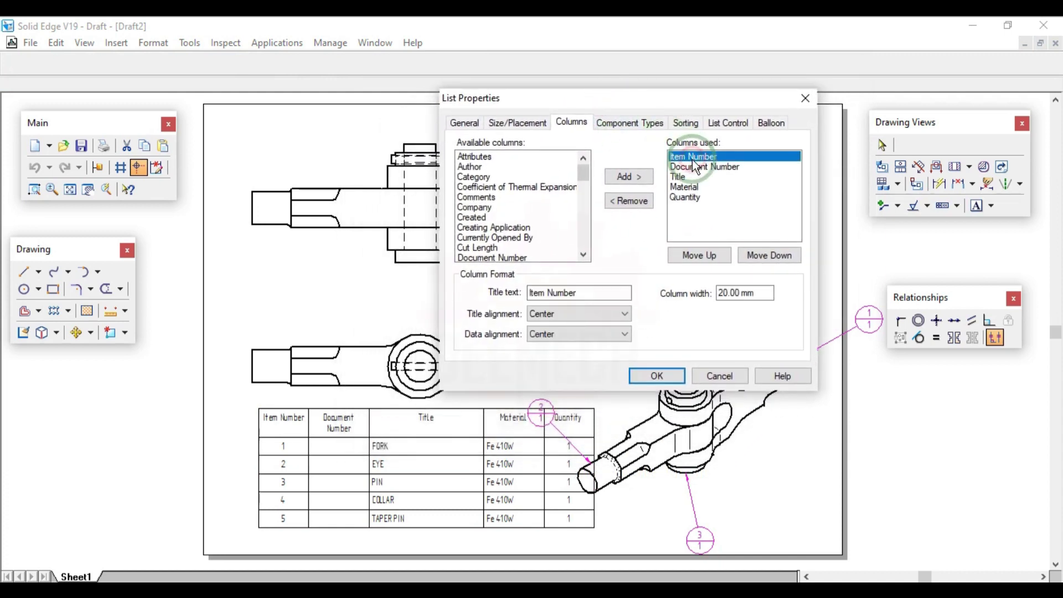
click(590, 292)
text(Item #)
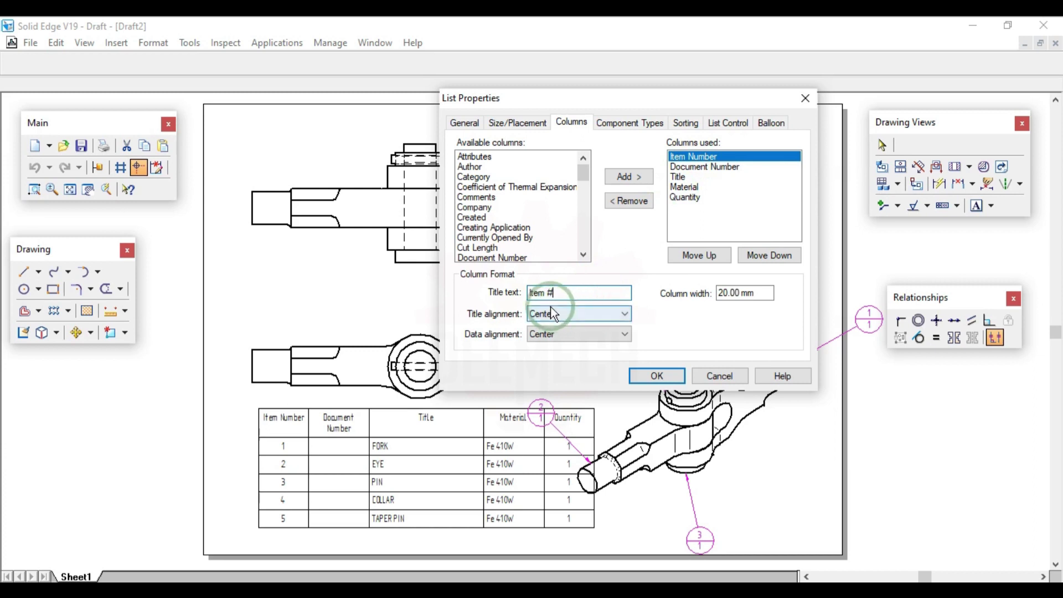
click(757, 294)
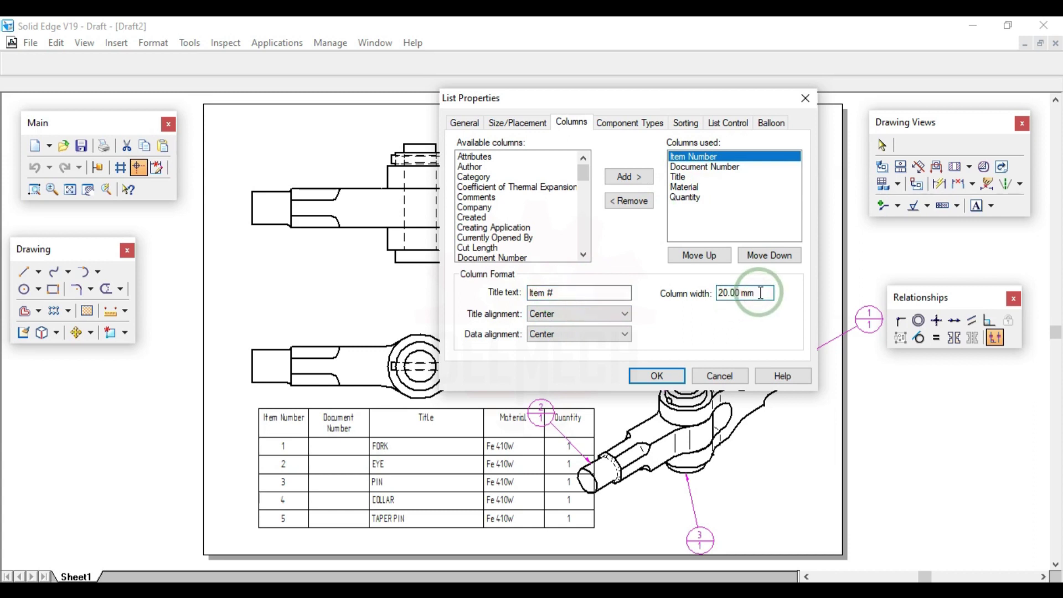
drag(757, 294, 715, 294)
text(12)
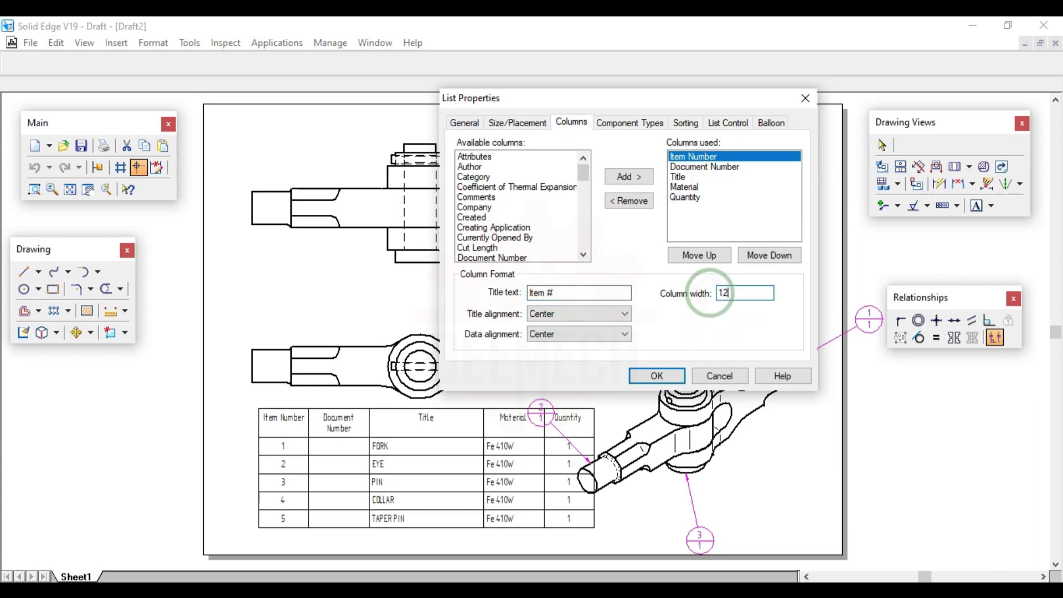
click(715, 166)
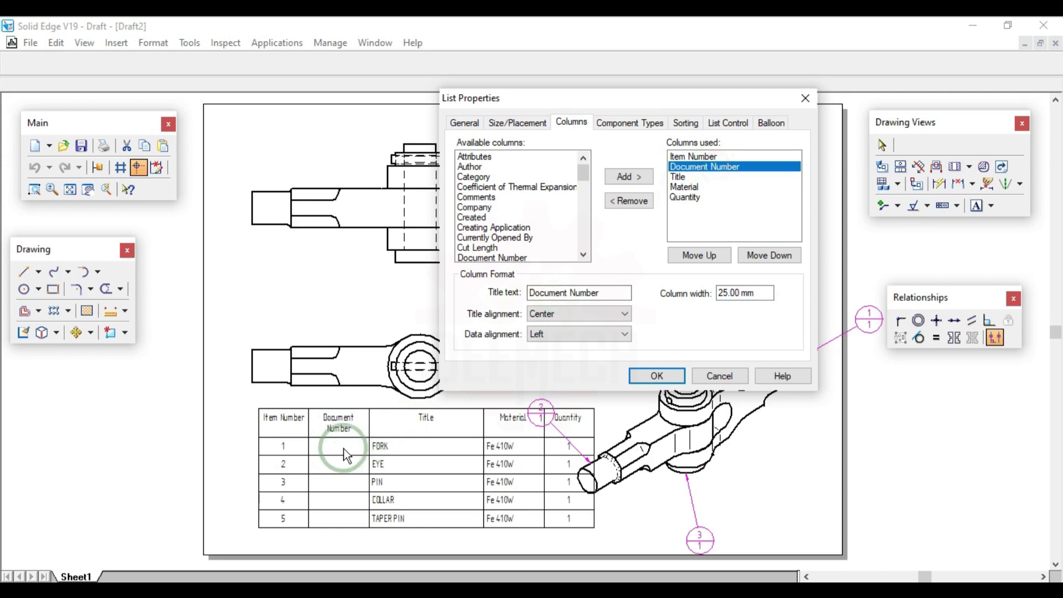
click(637, 203)
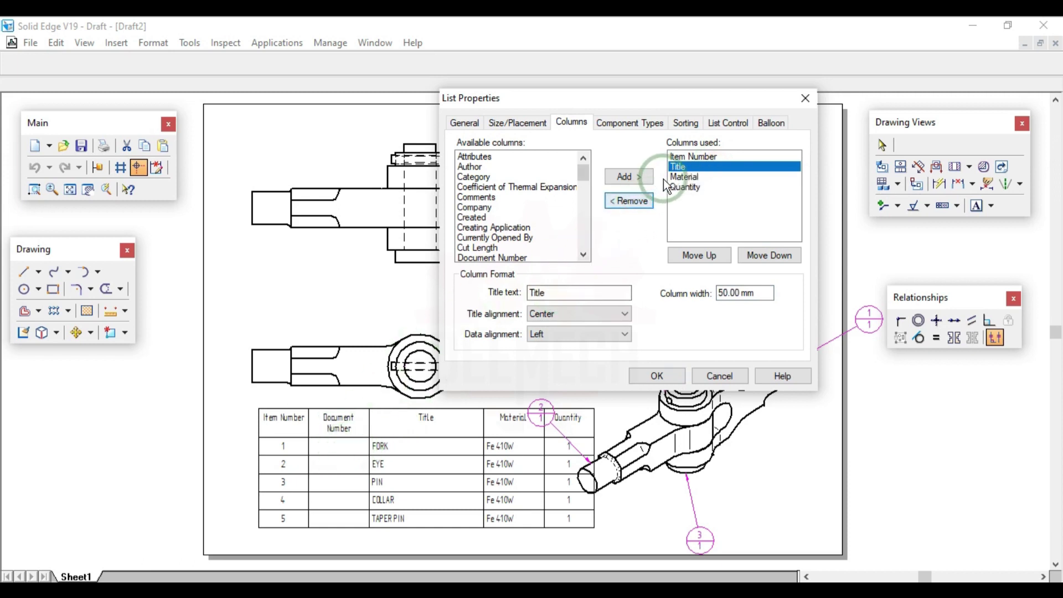
Centre the Title and Material column data and narrow both column widths
click(529, 314)
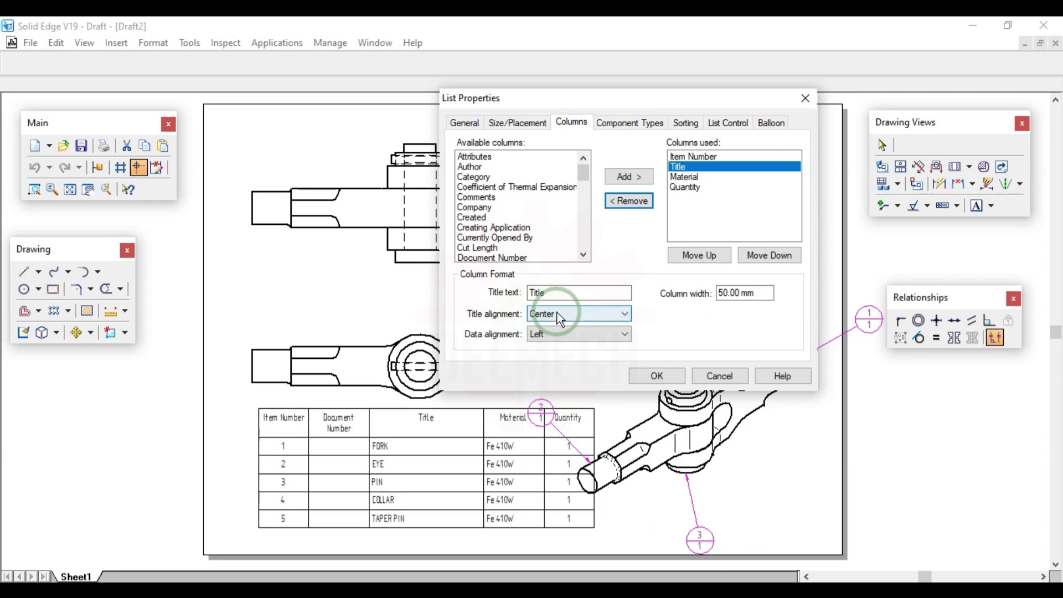
click(561, 332)
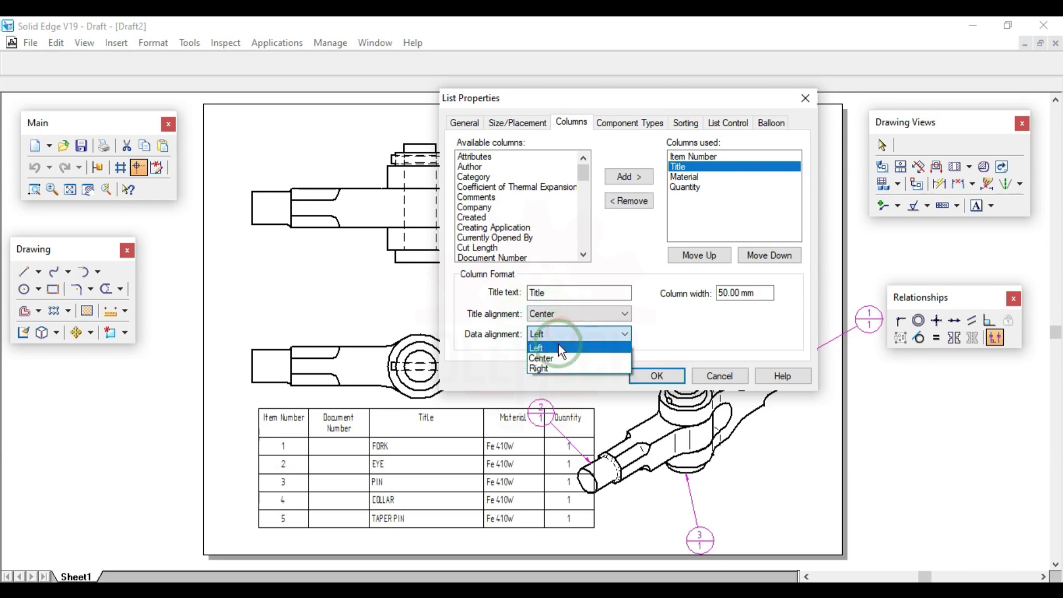
click(545, 358)
drag(756, 293, 716, 288)
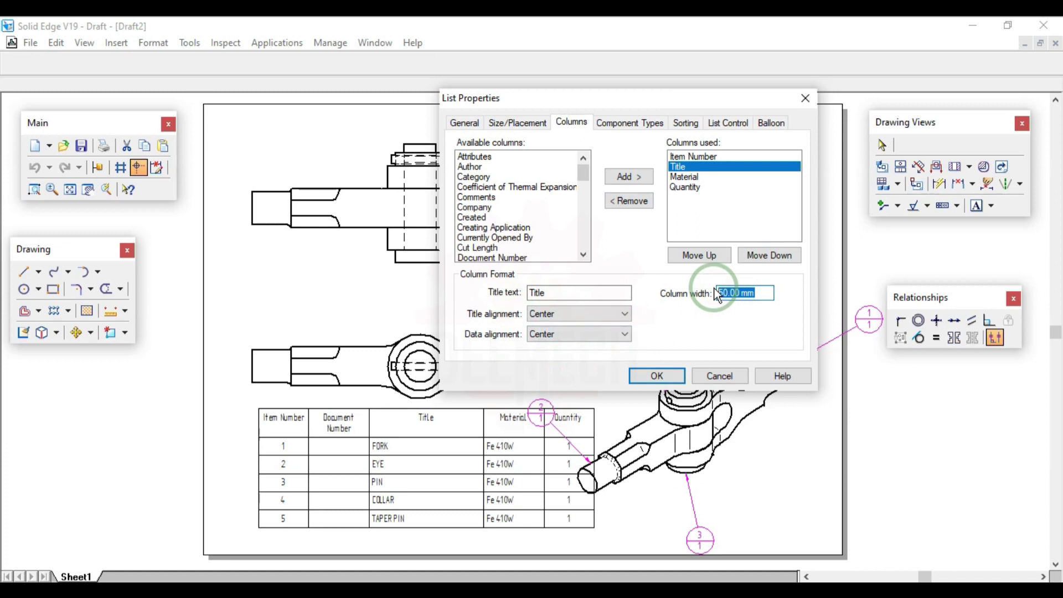
text(18)
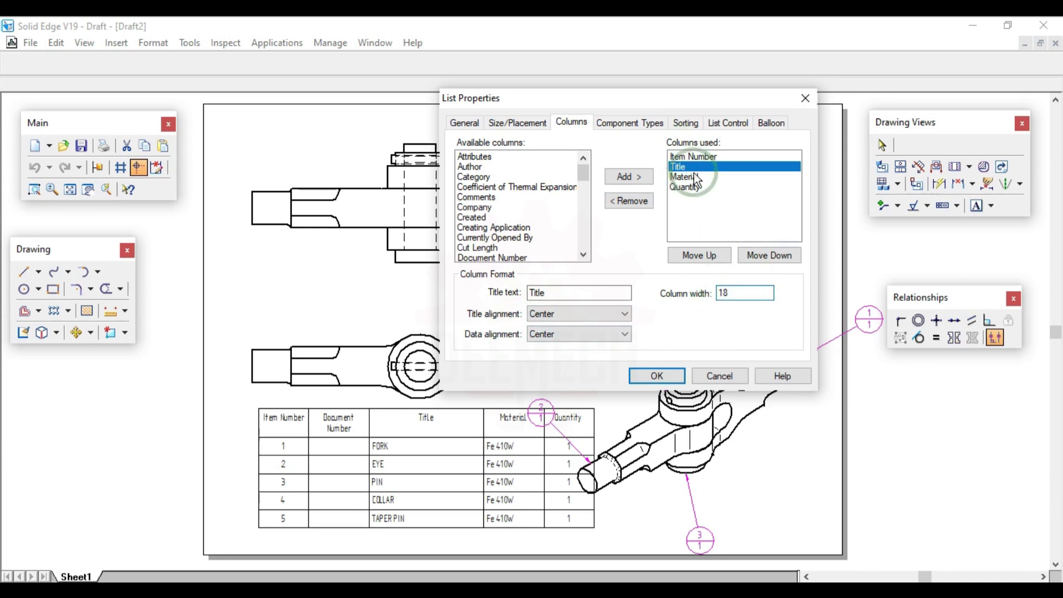
click(697, 177)
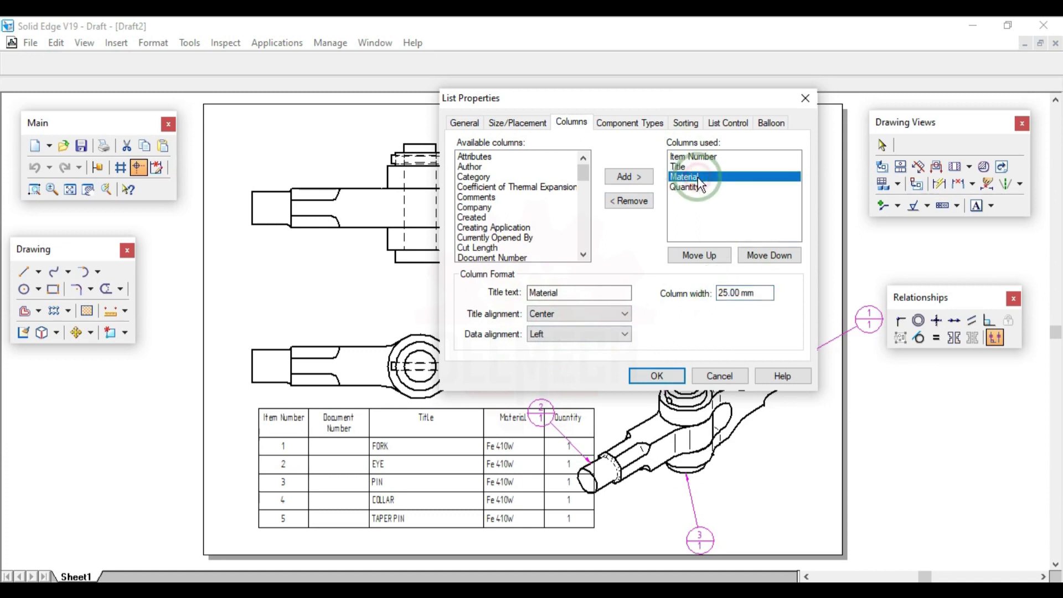
click(557, 334)
click(554, 359)
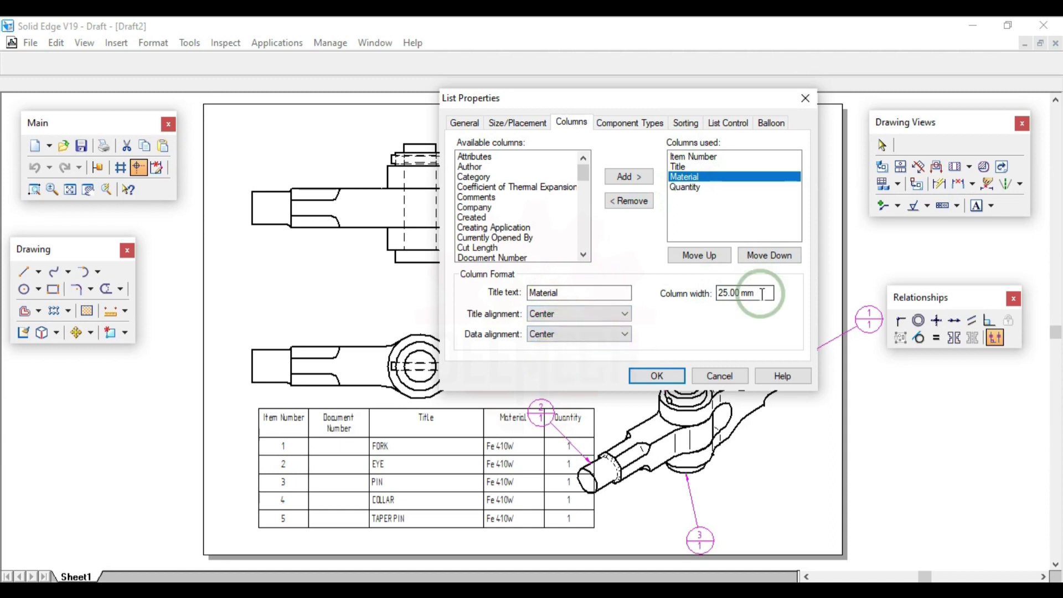
drag(761, 292, 696, 293)
text(15)
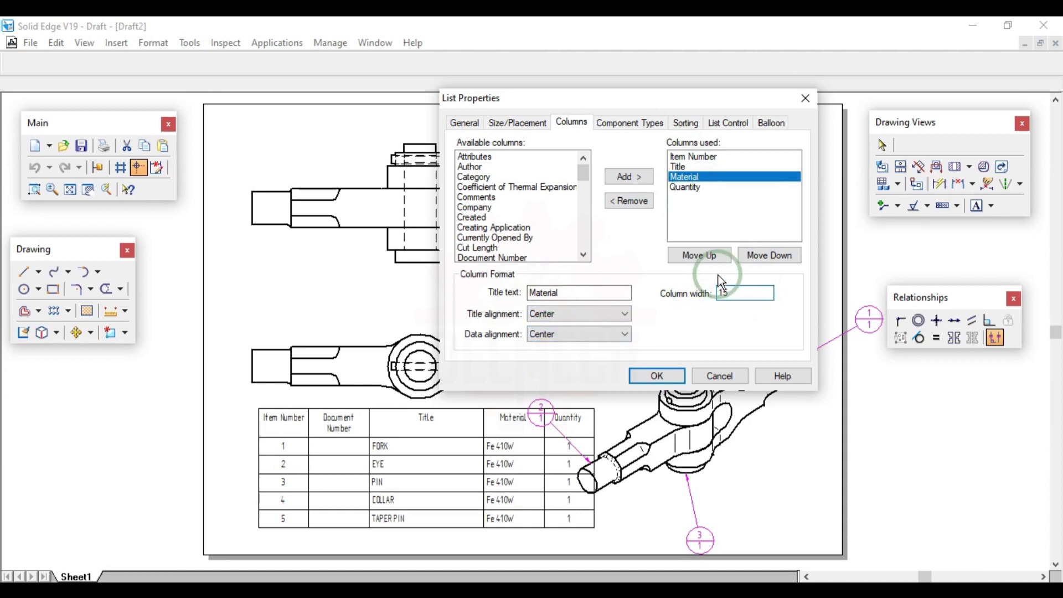
Rename the Quantity heading to QTY with width 8 and apply the column changes
click(685, 188)
drag(568, 295, 488, 293)
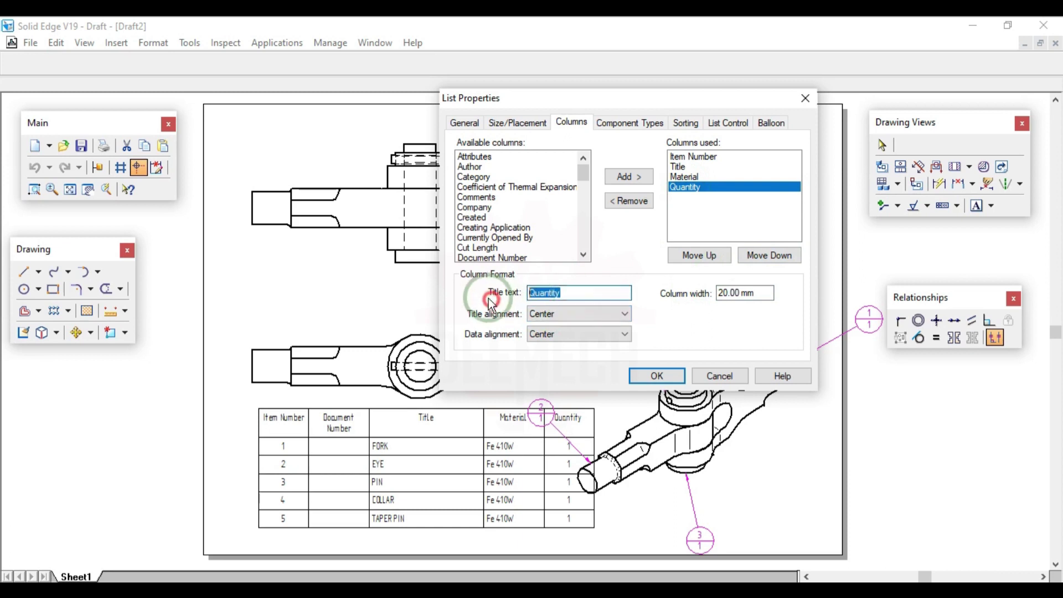
text(QTY)
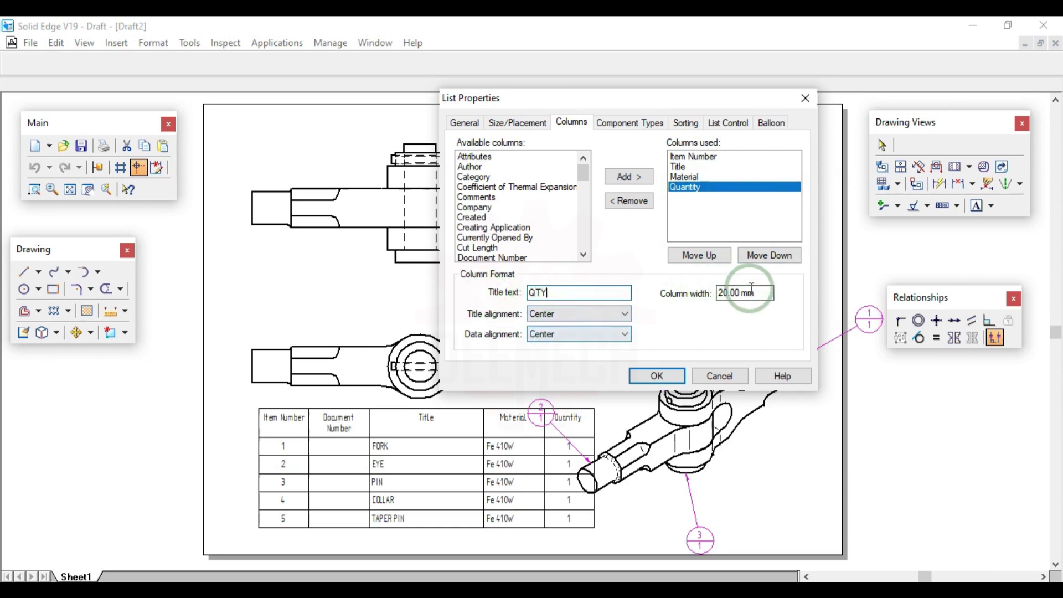
drag(767, 293, 694, 305)
text(8)
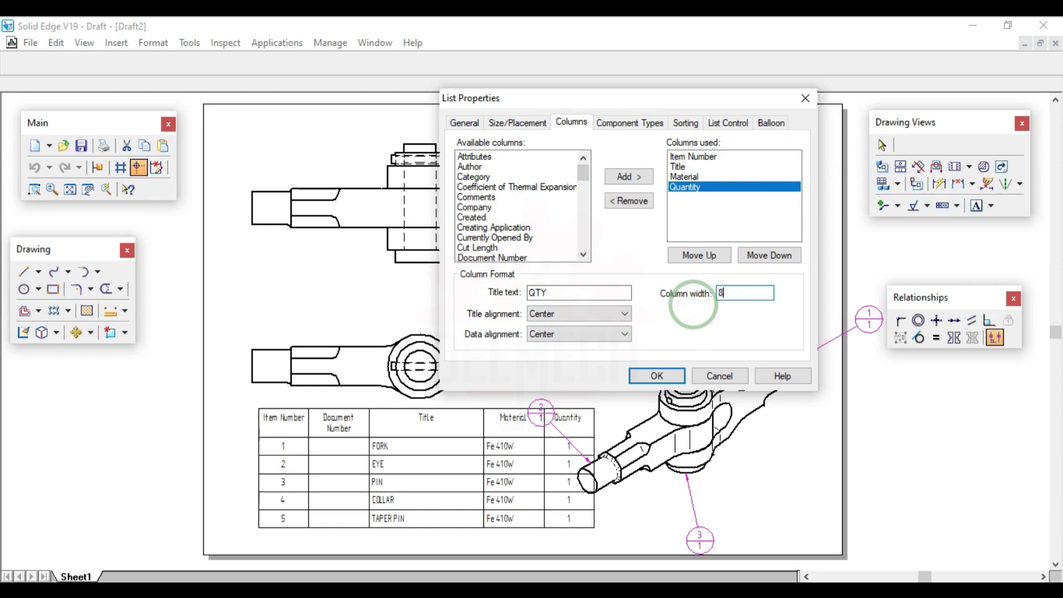
click(660, 375)
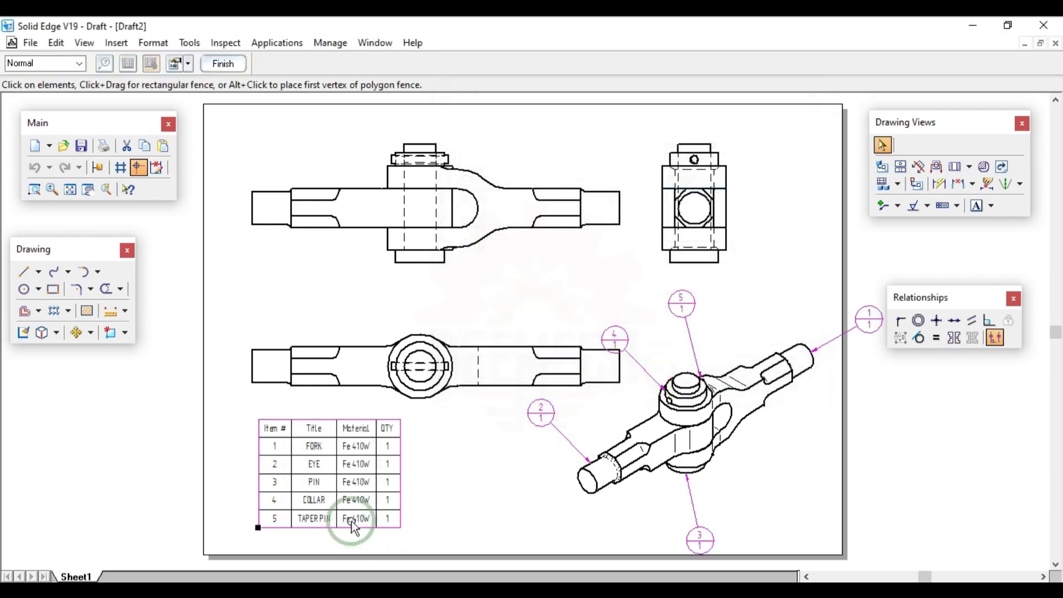
Turn off Item Count on balloons 5, 4, 2, 3 and 1
click(353, 493)
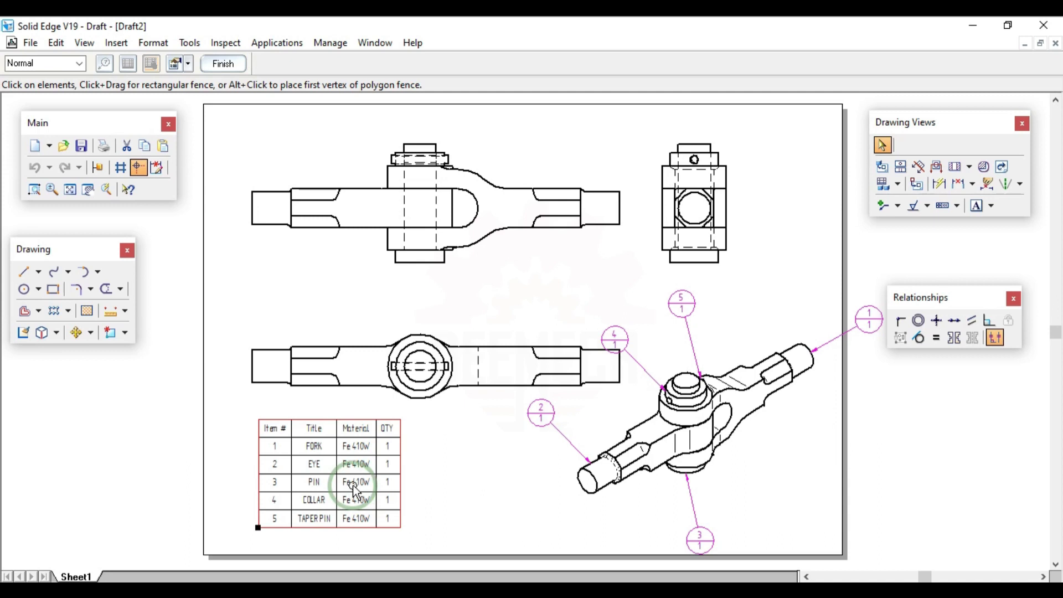
click(694, 299)
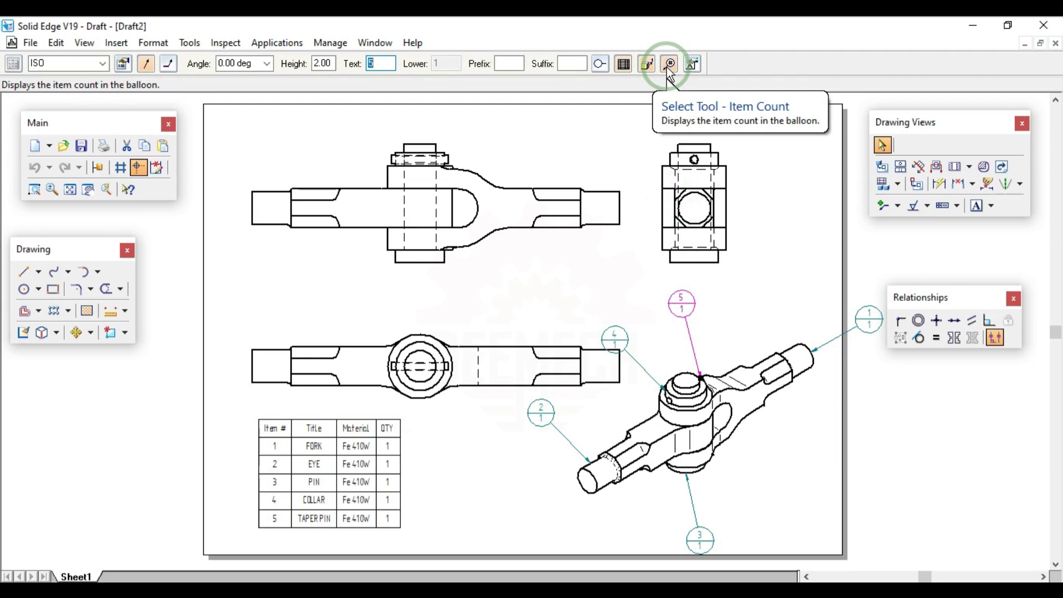
click(670, 64)
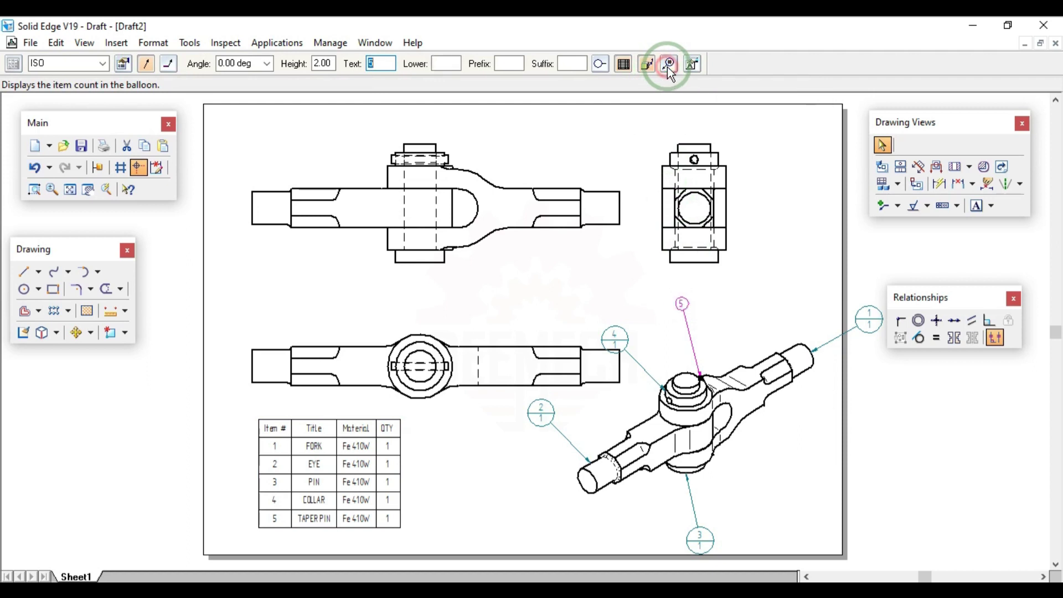
click(620, 335)
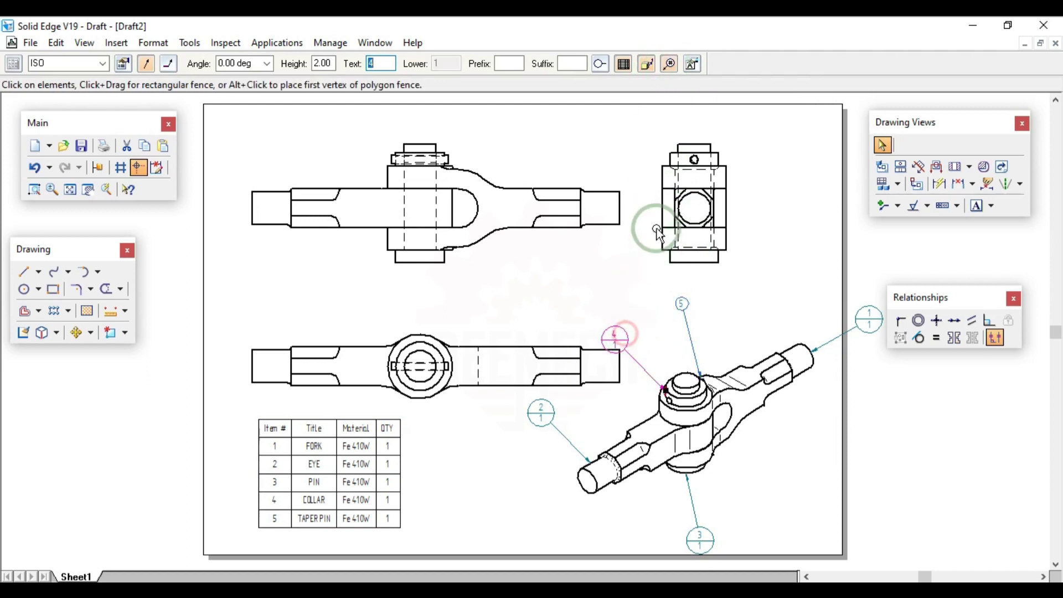
click(669, 64)
click(549, 412)
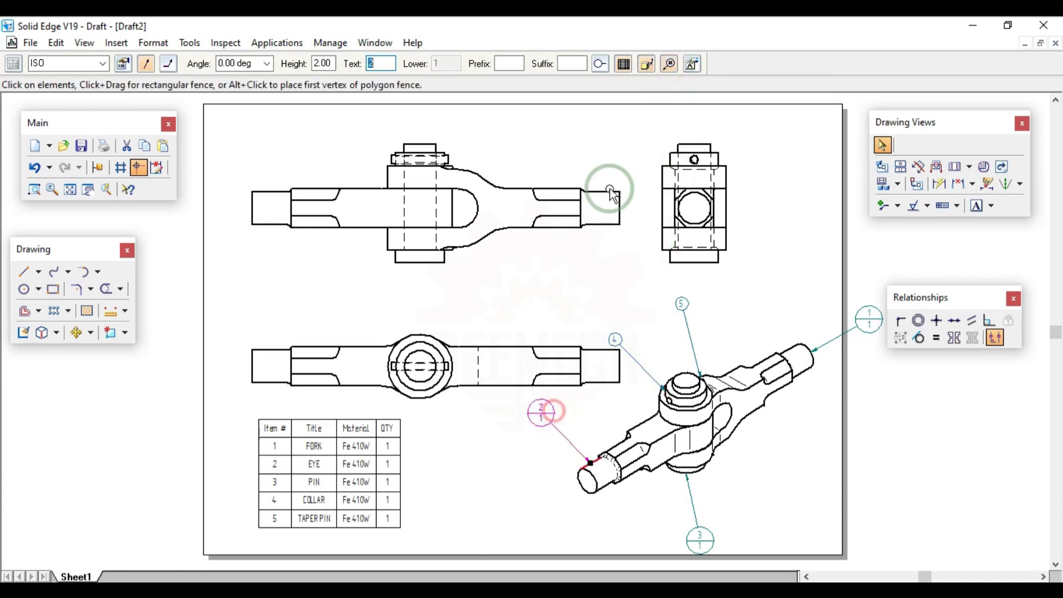
click(669, 64)
click(705, 542)
click(669, 64)
click(866, 318)
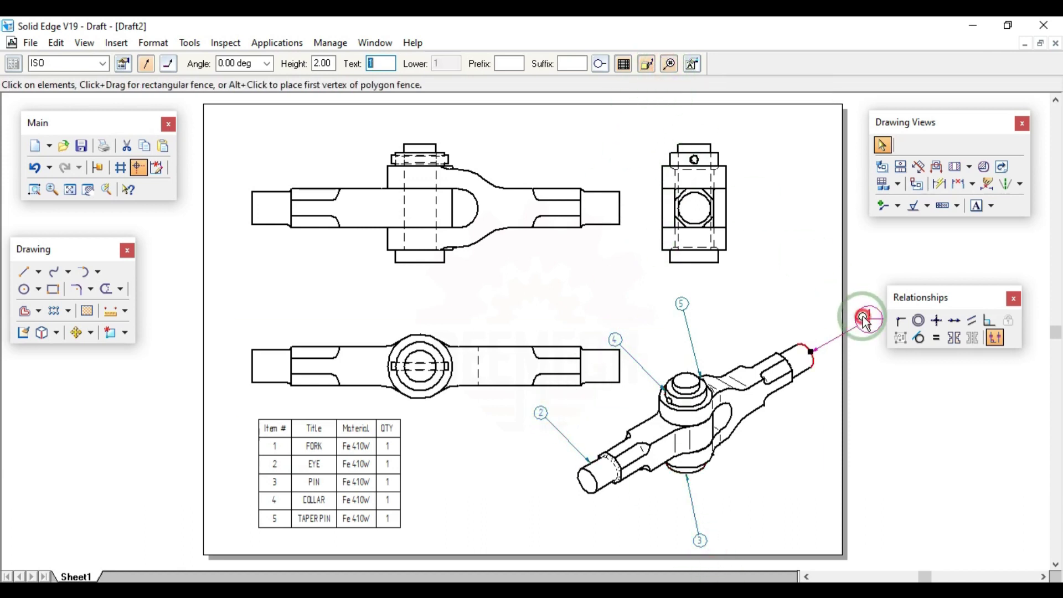
click(669, 64)
Move balloons 1, 5, 4, 2 and 3 closer to their parts on the isometric view
click(864, 345)
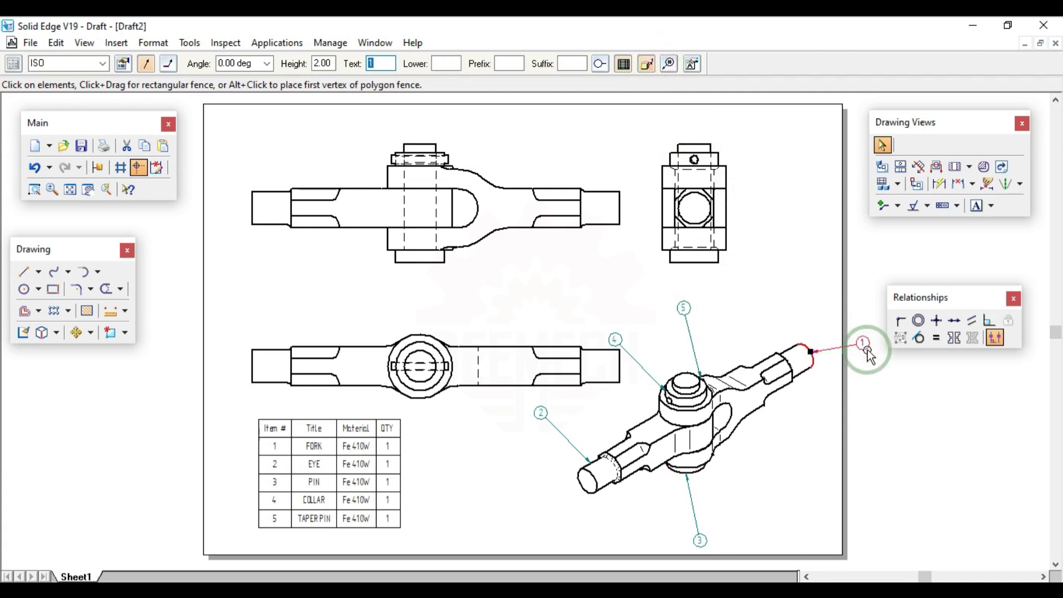
click(828, 338)
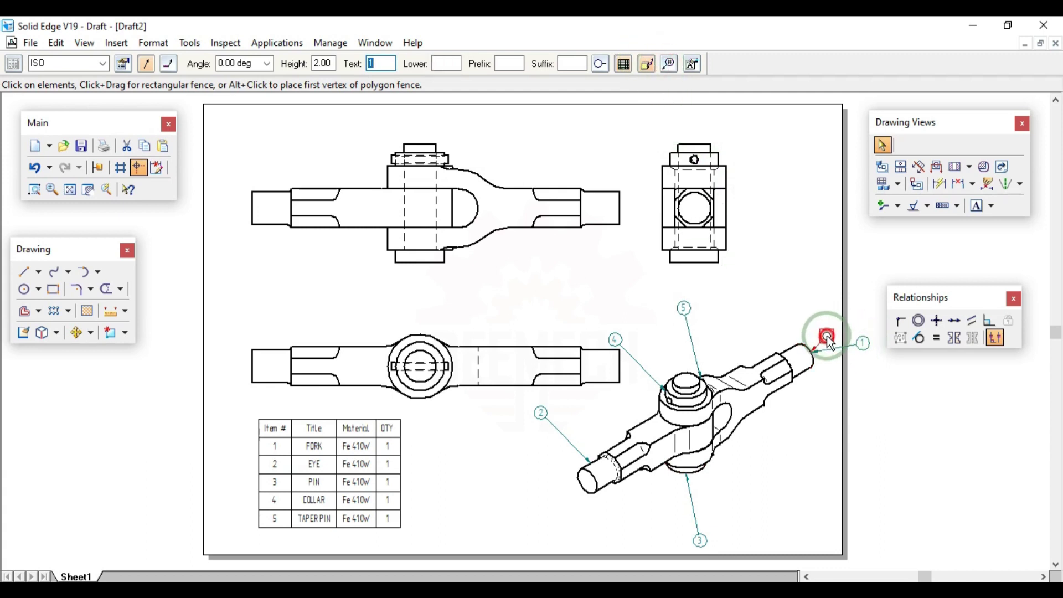
drag(681, 304, 710, 345)
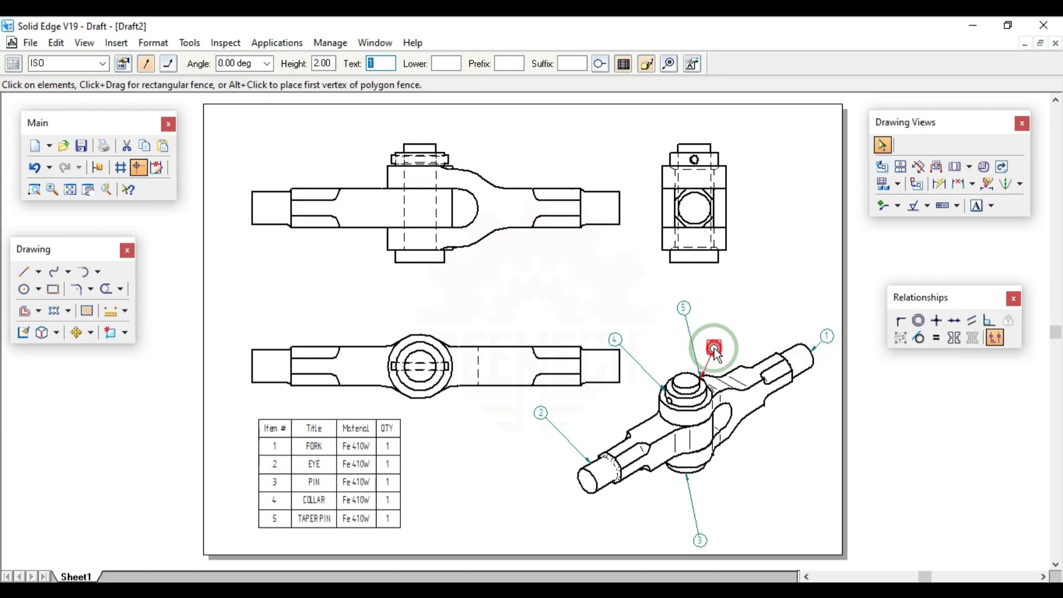
click(616, 339)
drag(618, 339, 652, 370)
drag(540, 413, 571, 441)
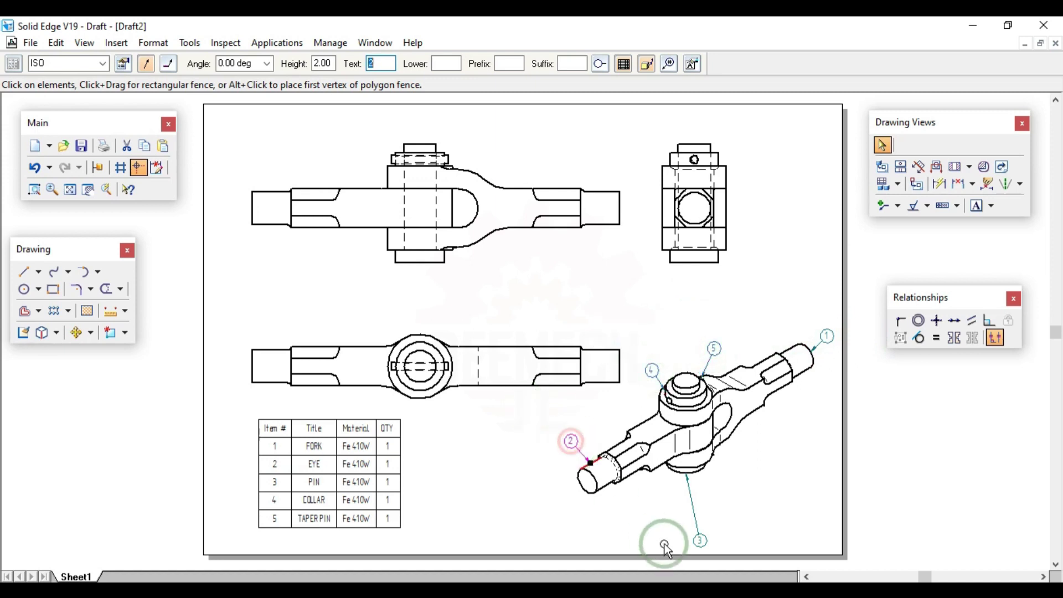
click(676, 522)
drag(677, 523, 648, 477)
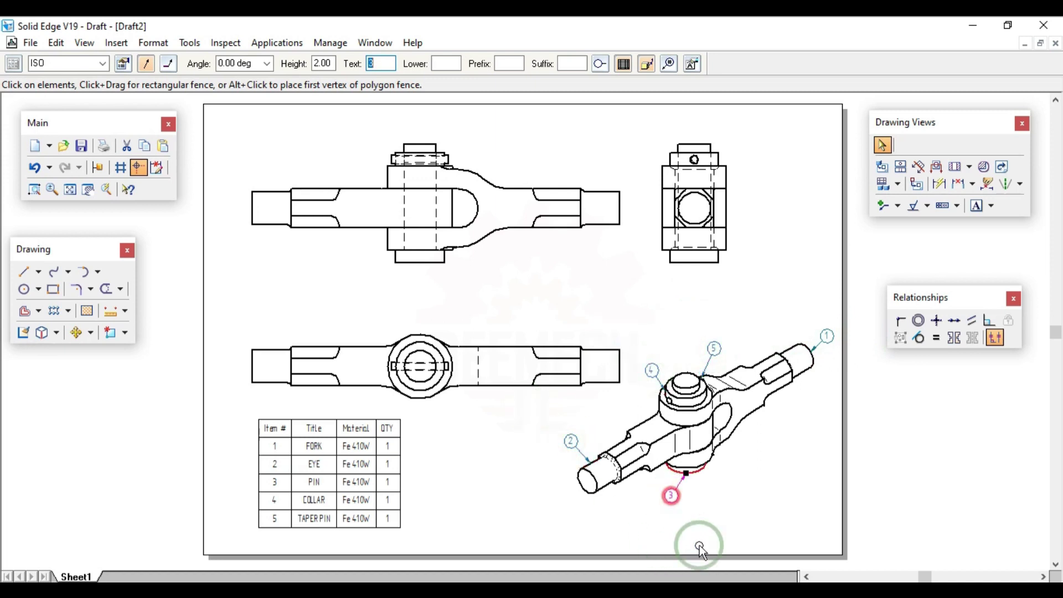
Delete the upper-left front view and start a cutting plane on the side view
click(413, 192)
right_click(412, 192)
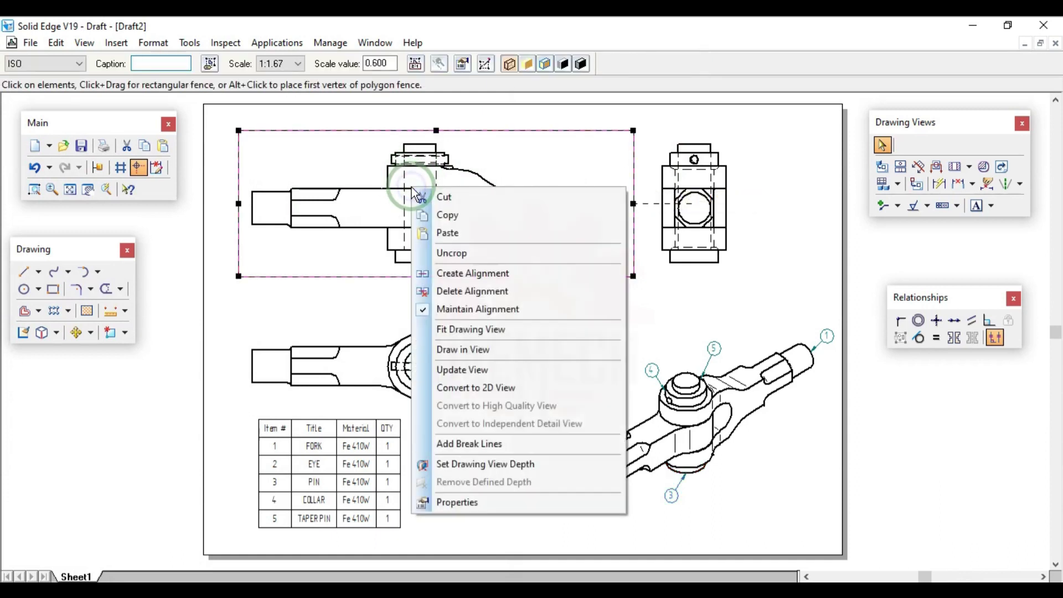
click(437, 197)
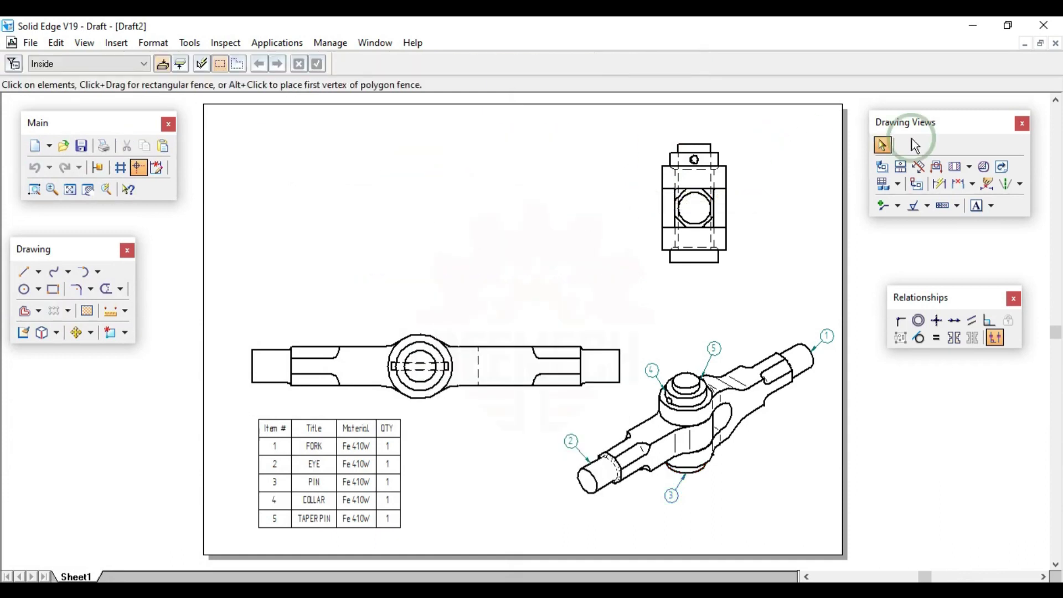
click(936, 166)
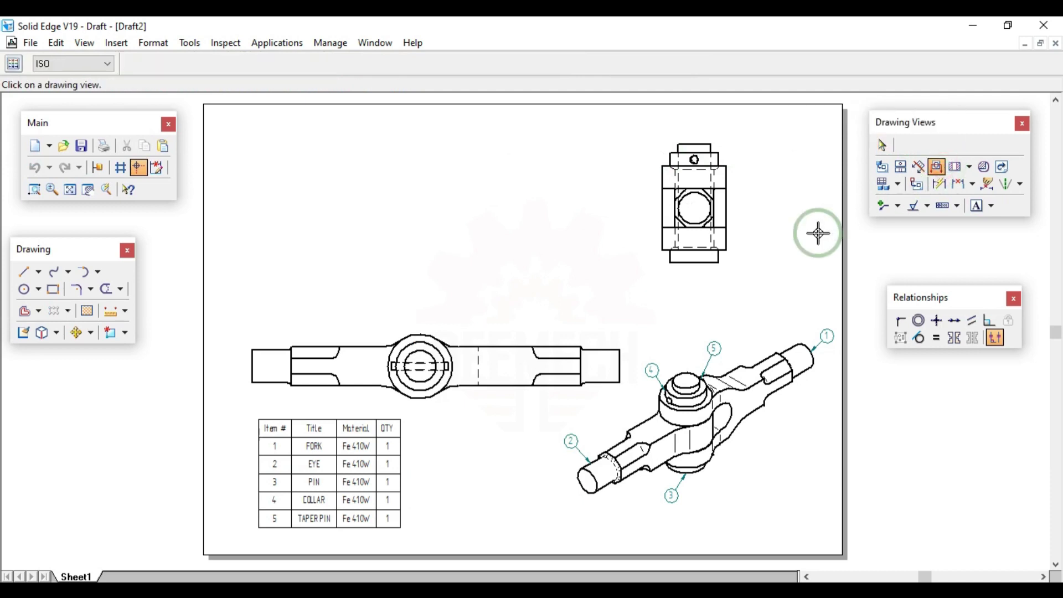
click(700, 189)
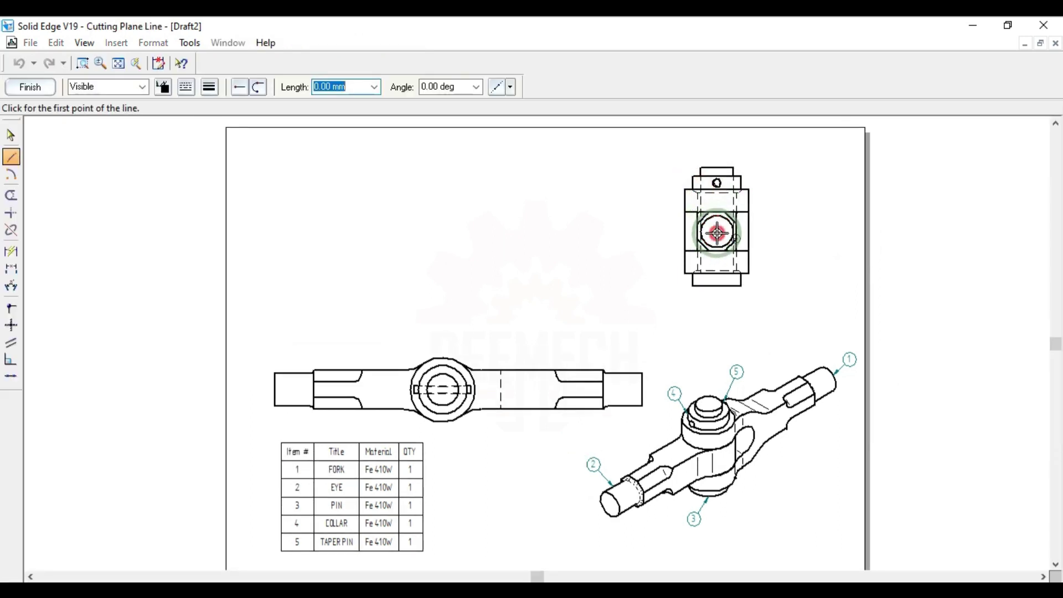
Sketch the cutting line from the circle centre upward, plus a second line stepping right then down
click(717, 234)
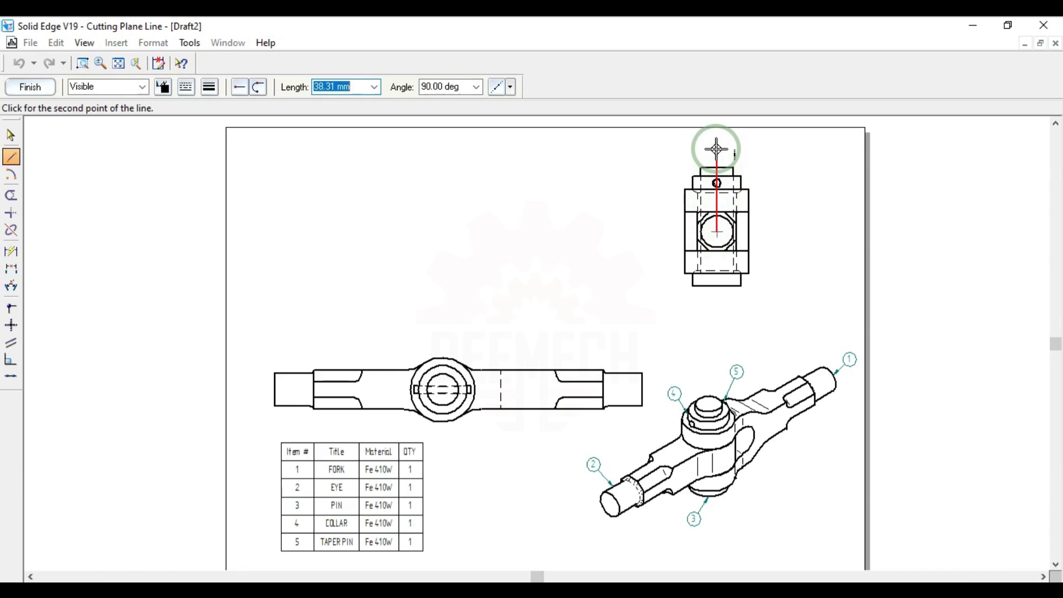
click(717, 149)
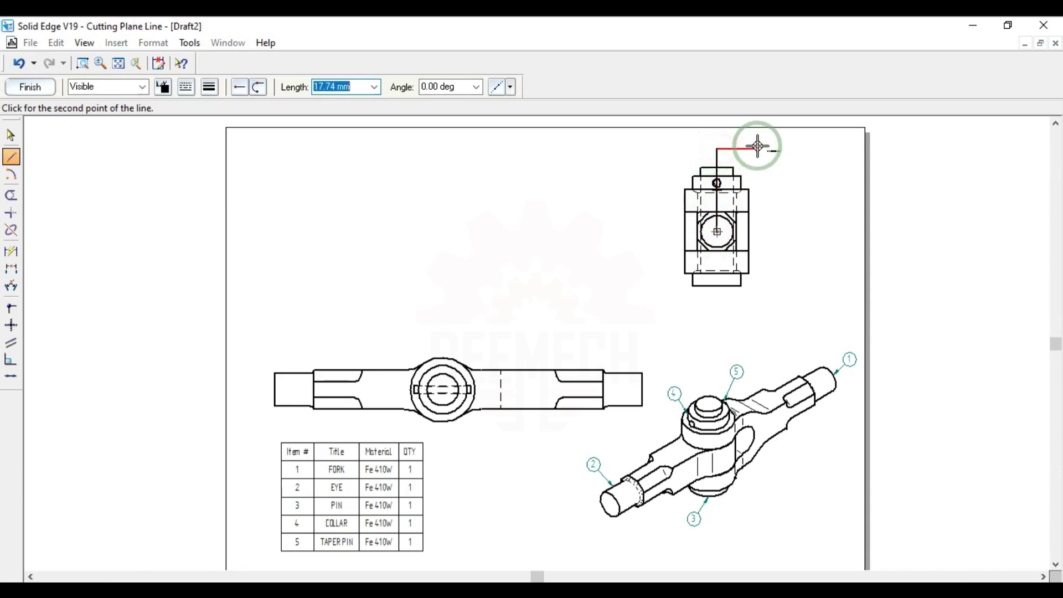
right_click(785, 146)
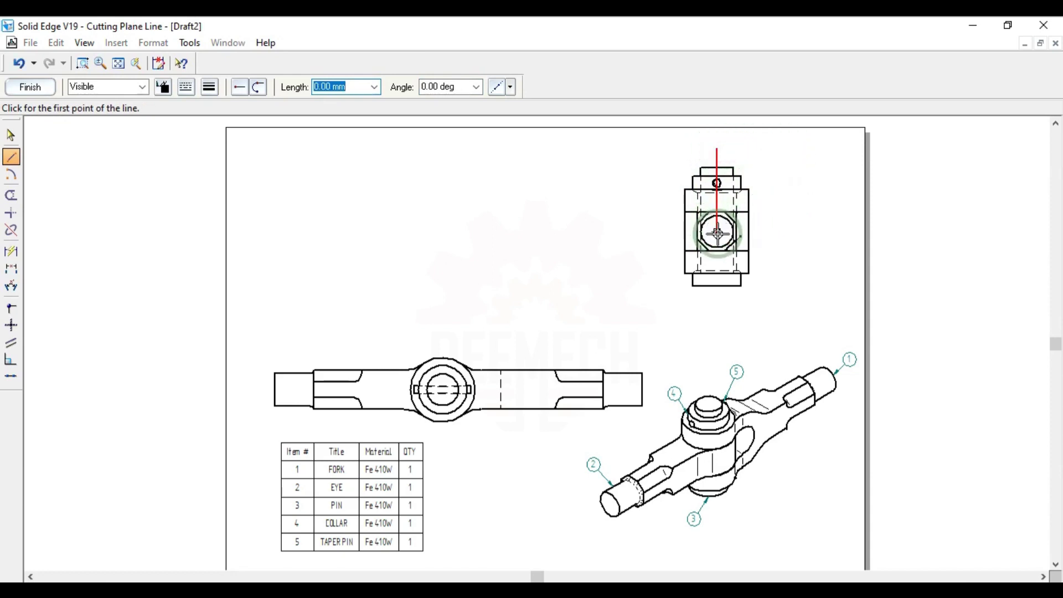
click(717, 233)
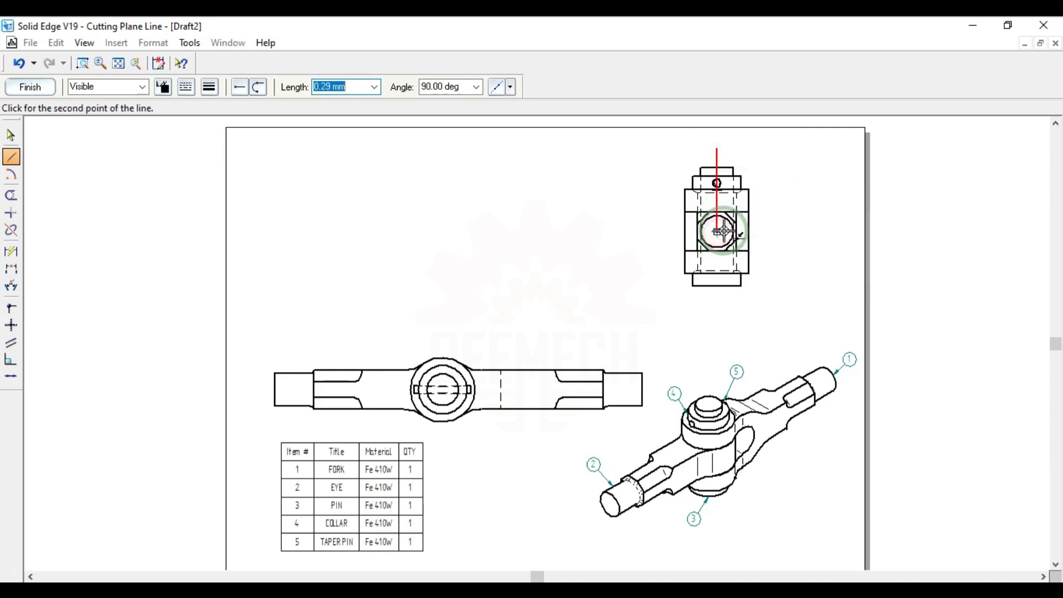
click(768, 231)
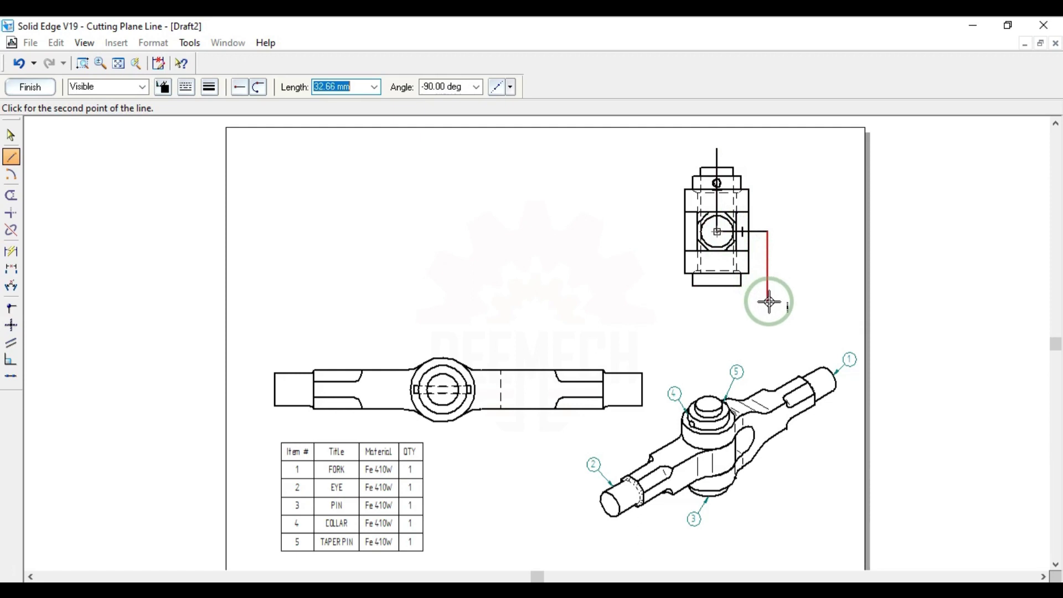
click(769, 304)
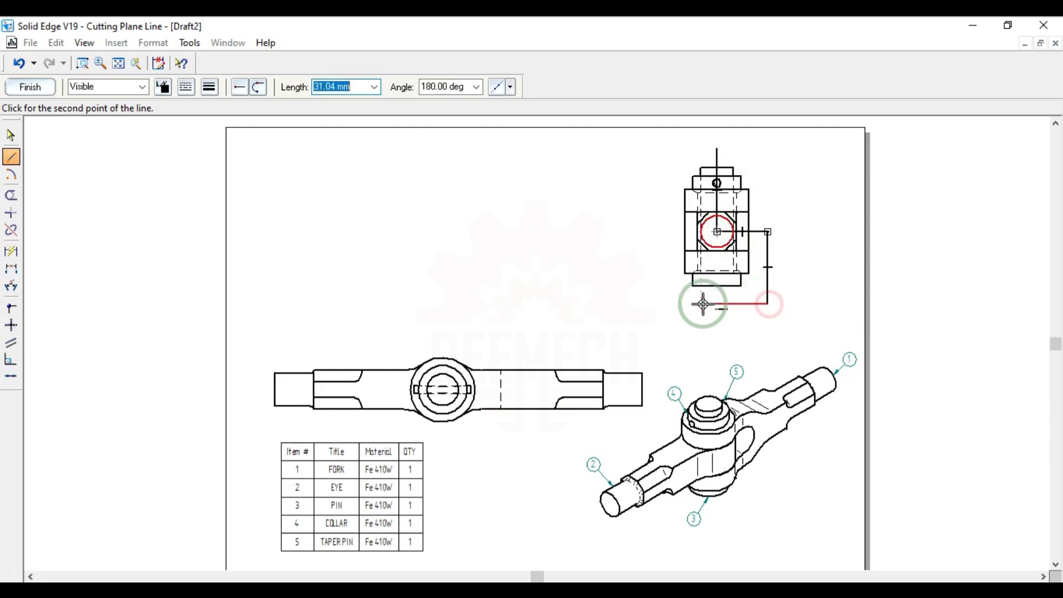
right_click(641, 298)
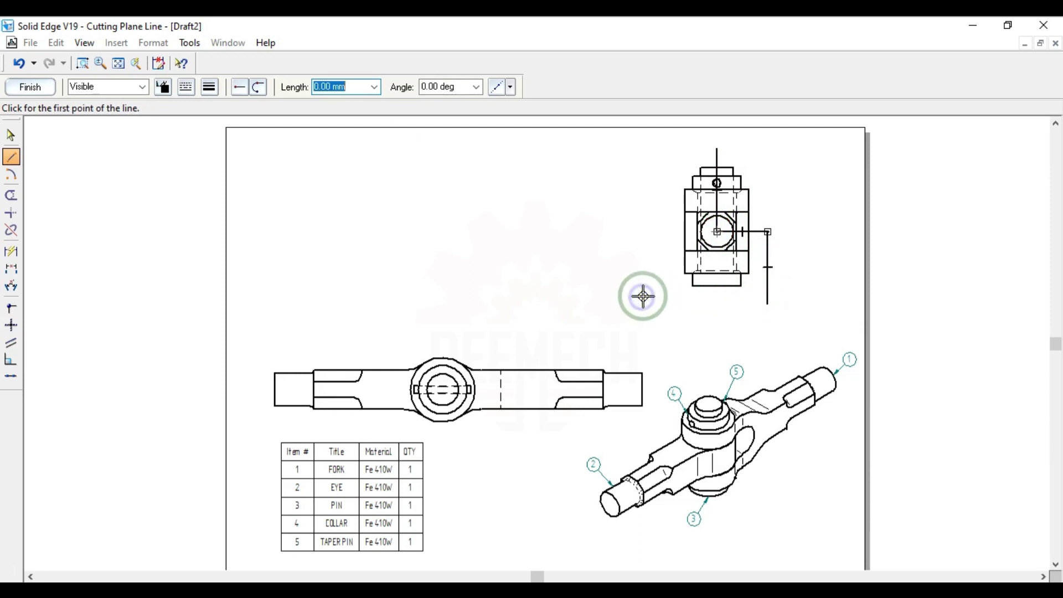
click(25, 89)
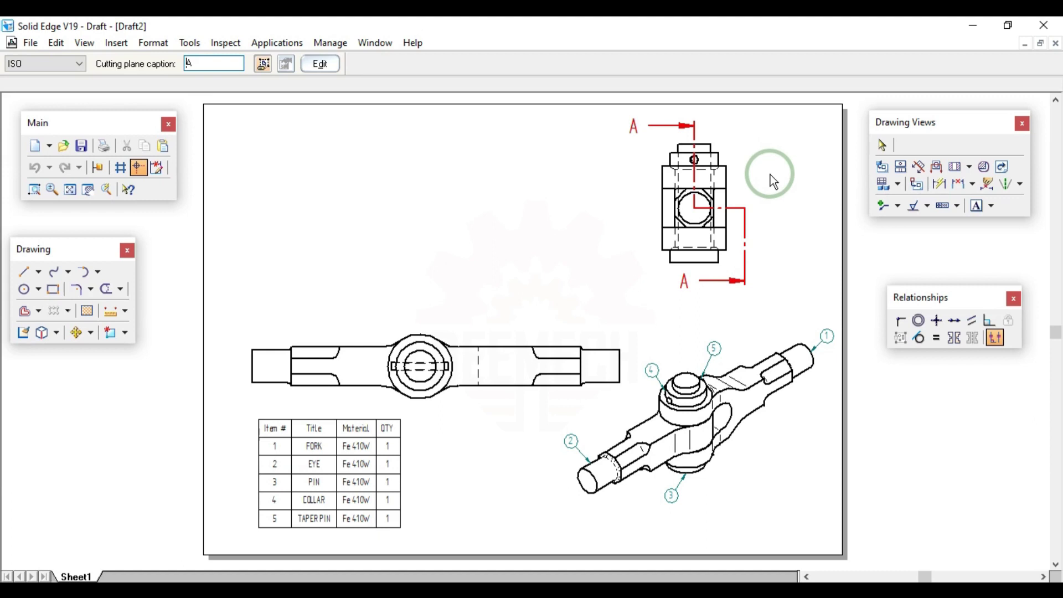
Set the A arrow direction, then place SECTION A-A from cutting plane A-A upper-left
click(609, 194)
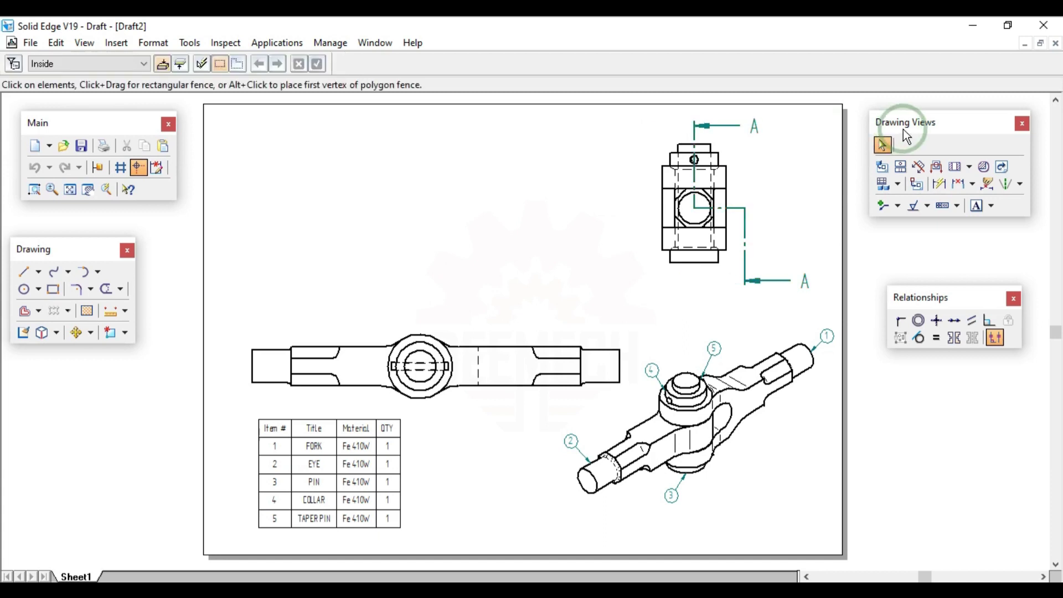
click(954, 168)
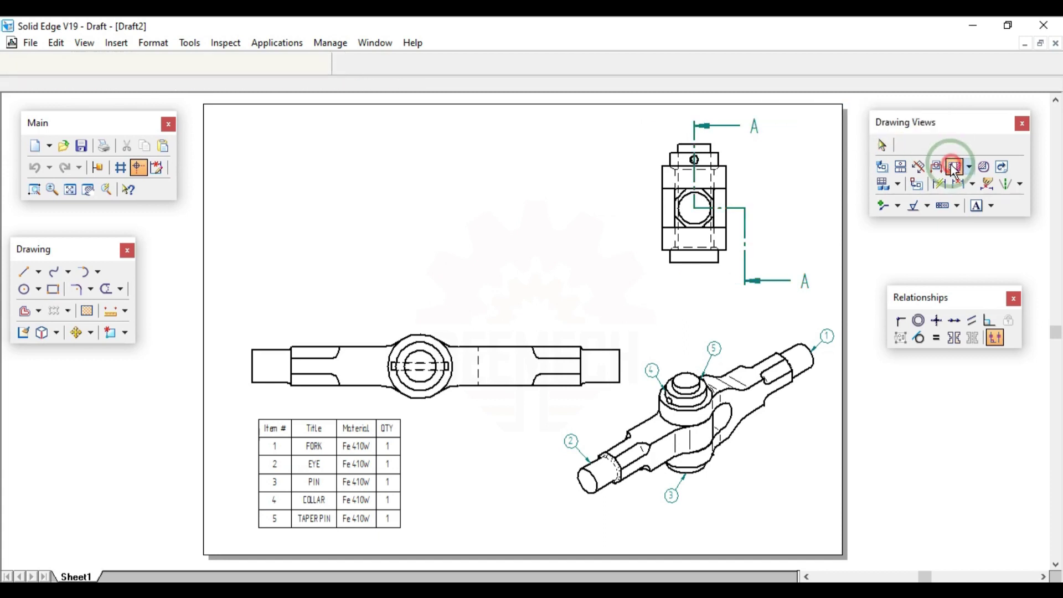
click(746, 219)
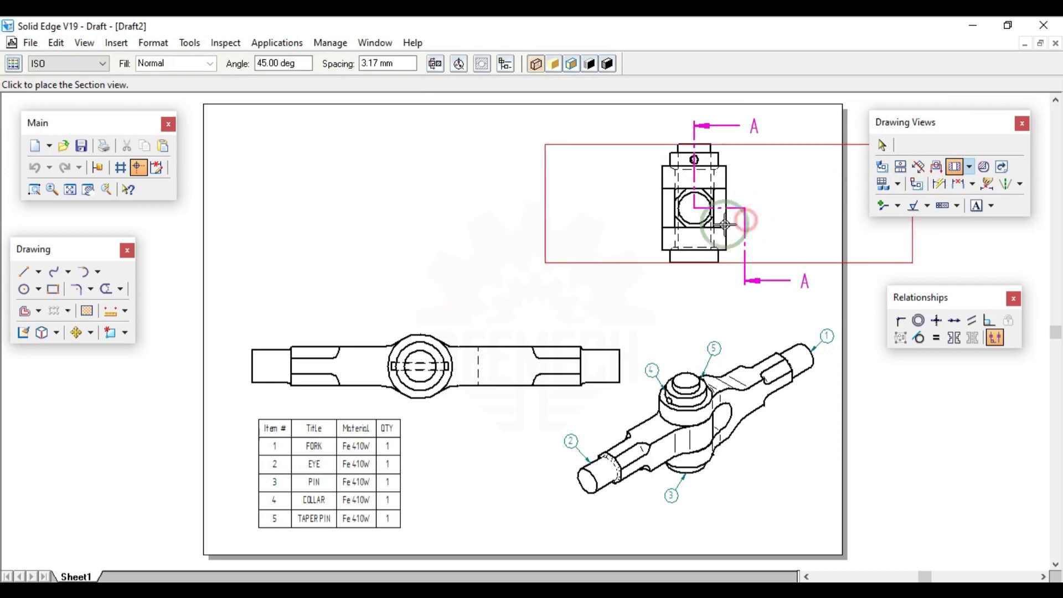
click(432, 220)
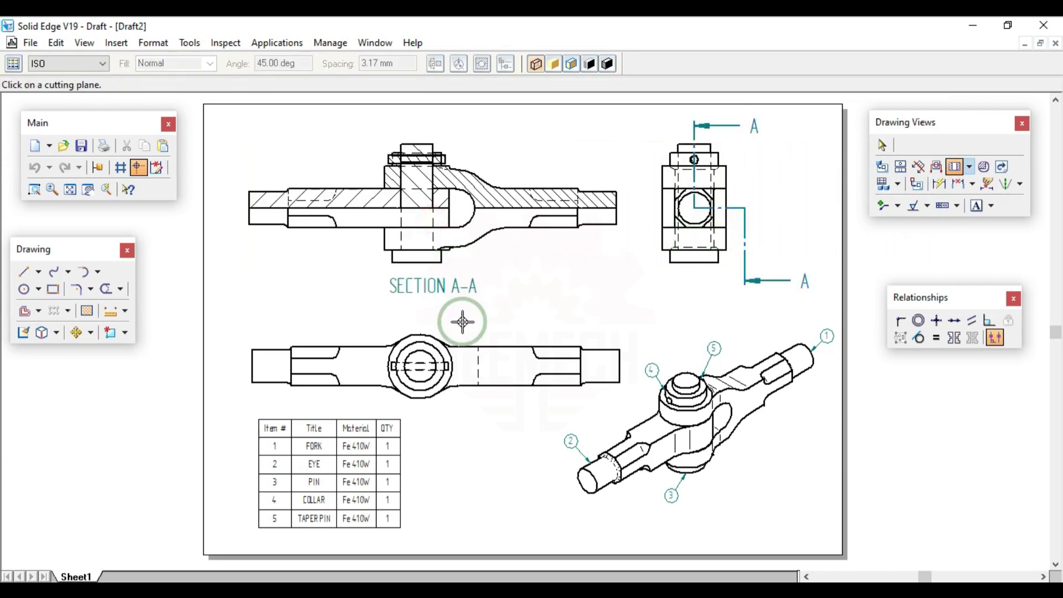
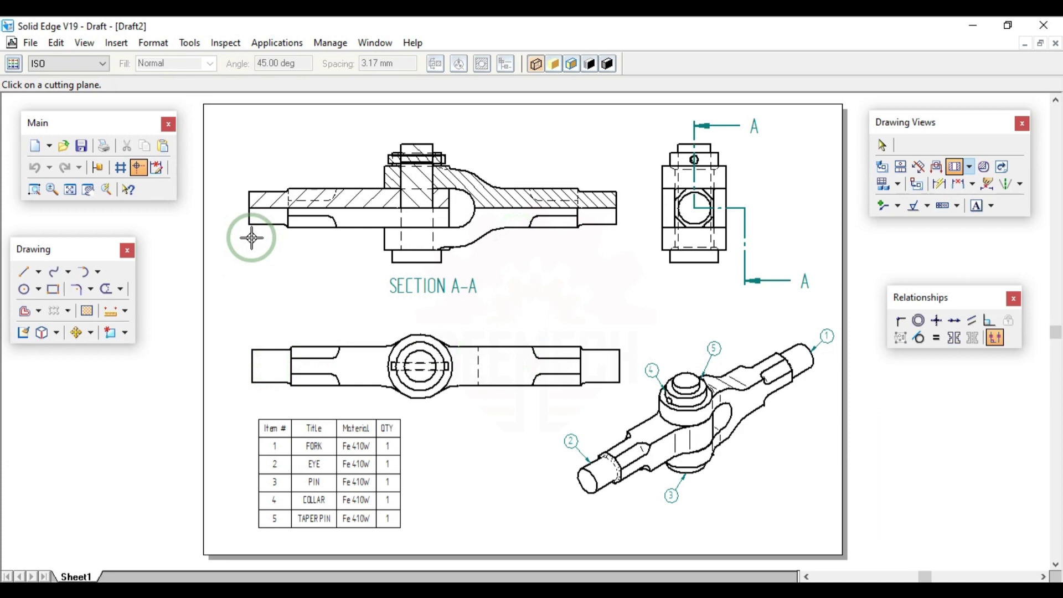
Draw a temporary vertical line up from the lower view's corner toward the sheet top
click(22, 271)
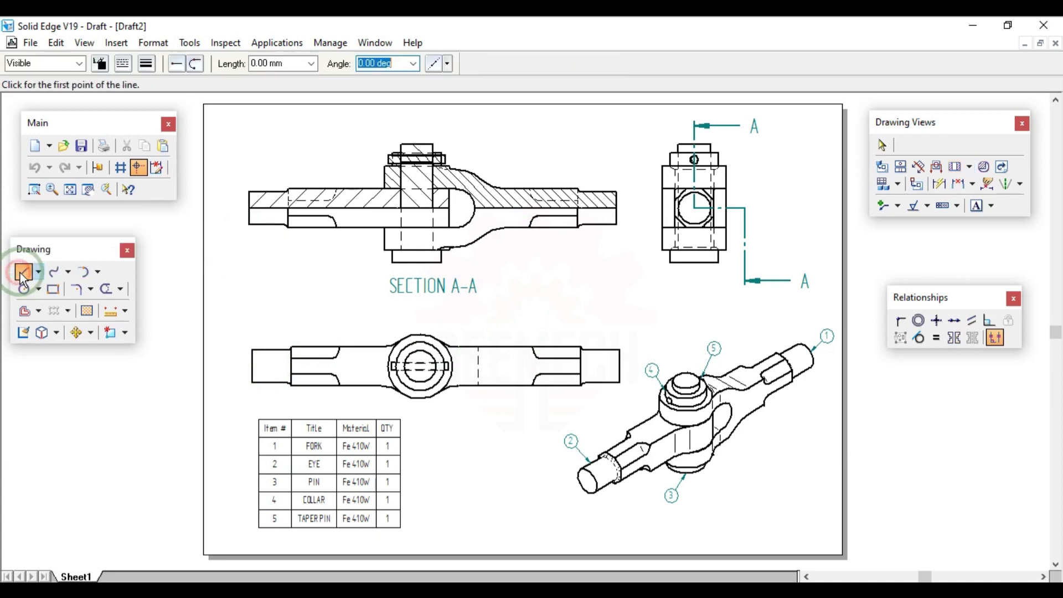
click(252, 350)
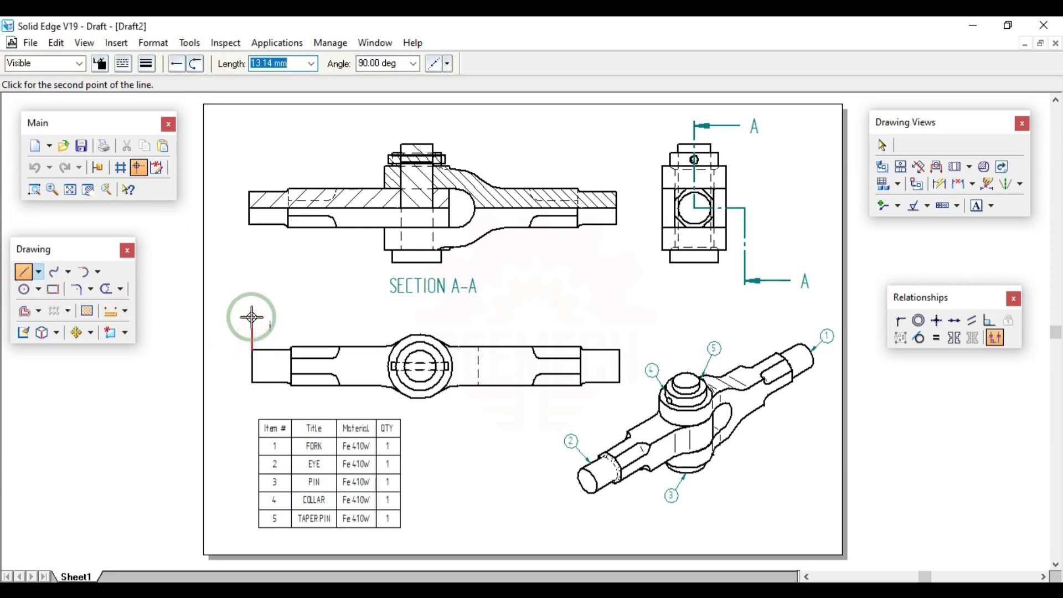
click(252, 131)
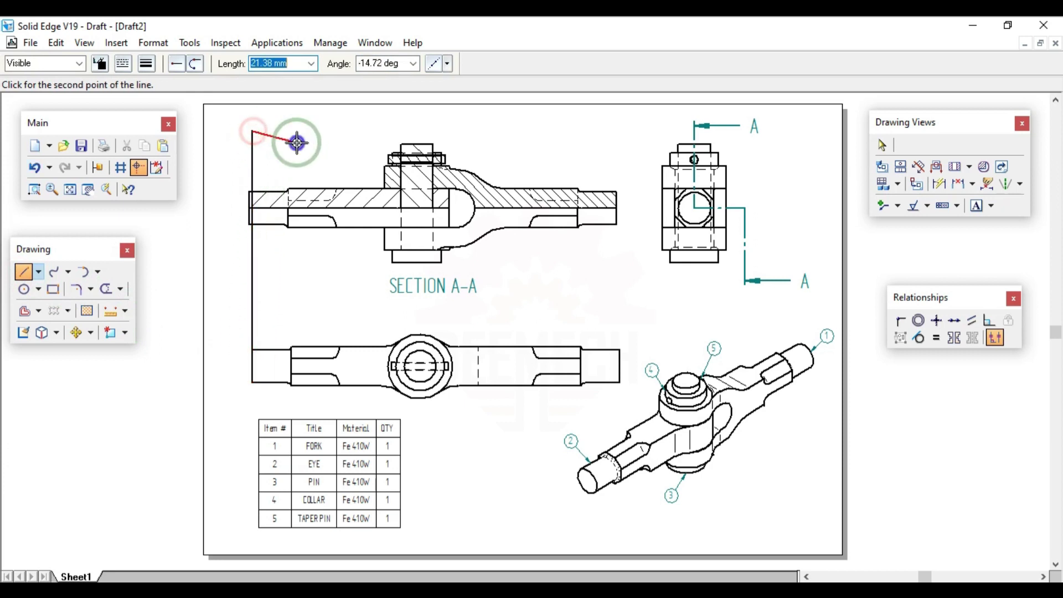
key(Escape)
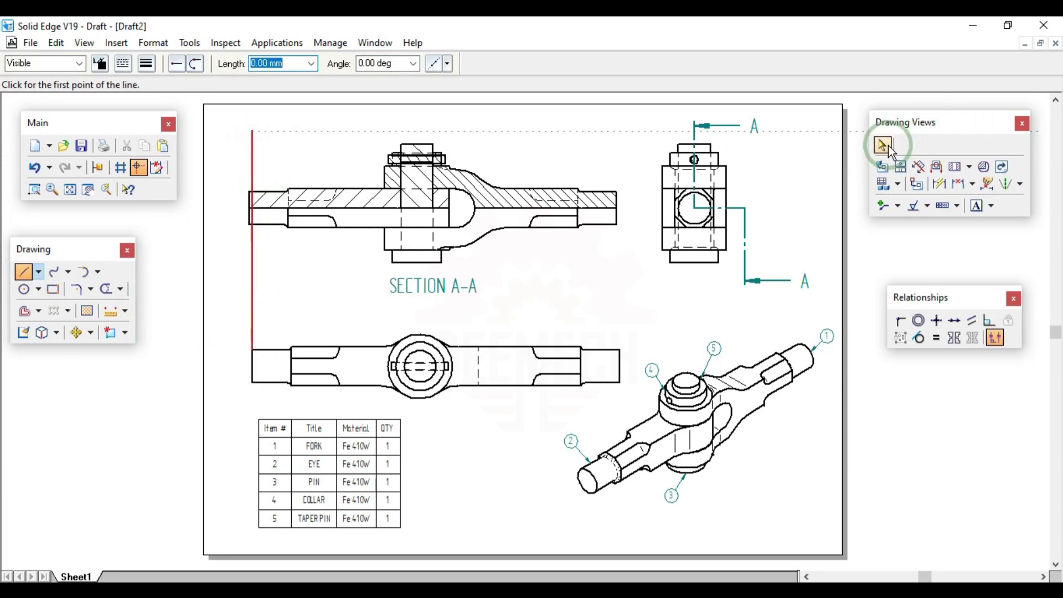
Shift the SECTION A-A view slightly right so it lines up with the vertical line
click(887, 146)
click(321, 227)
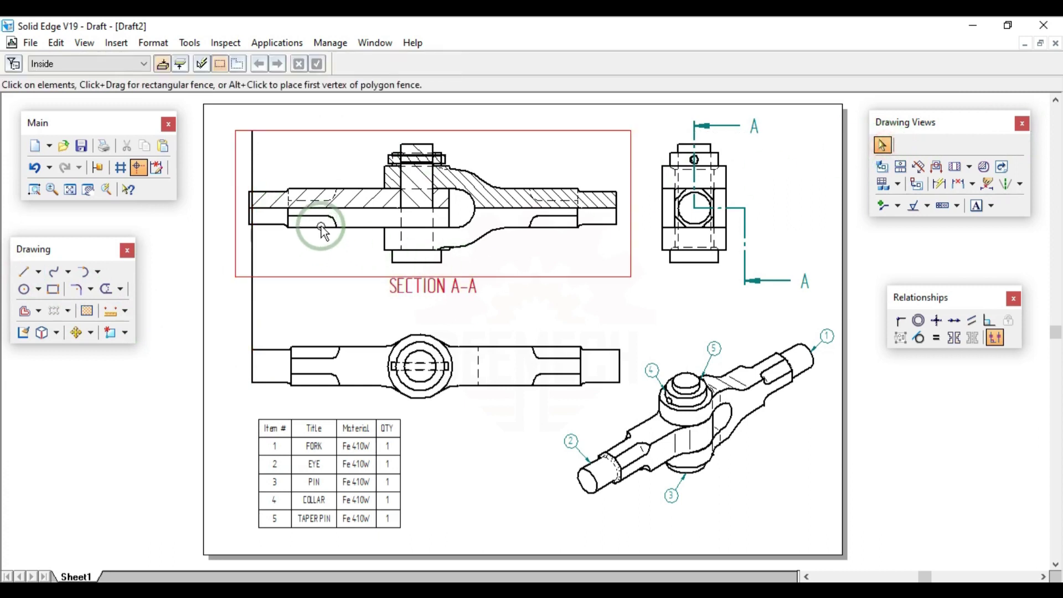
click(326, 227)
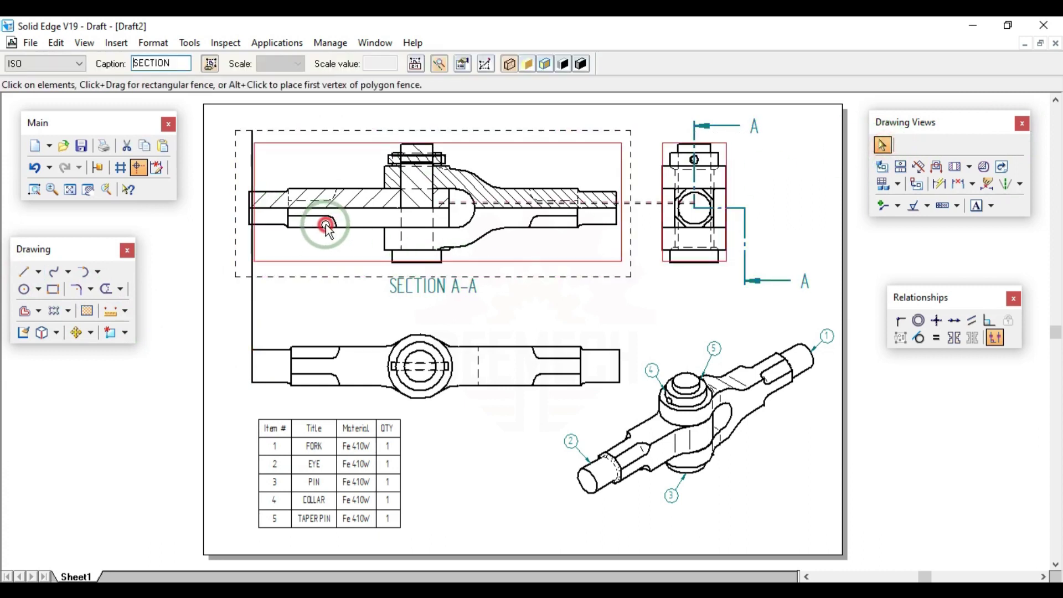
click(326, 227)
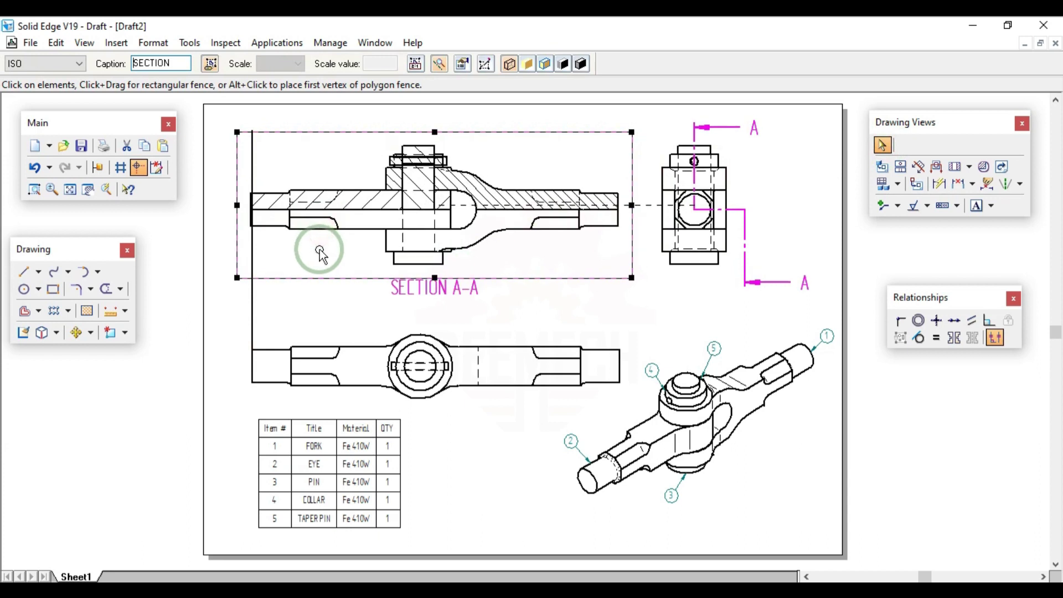
click(323, 226)
drag(323, 227, 326, 227)
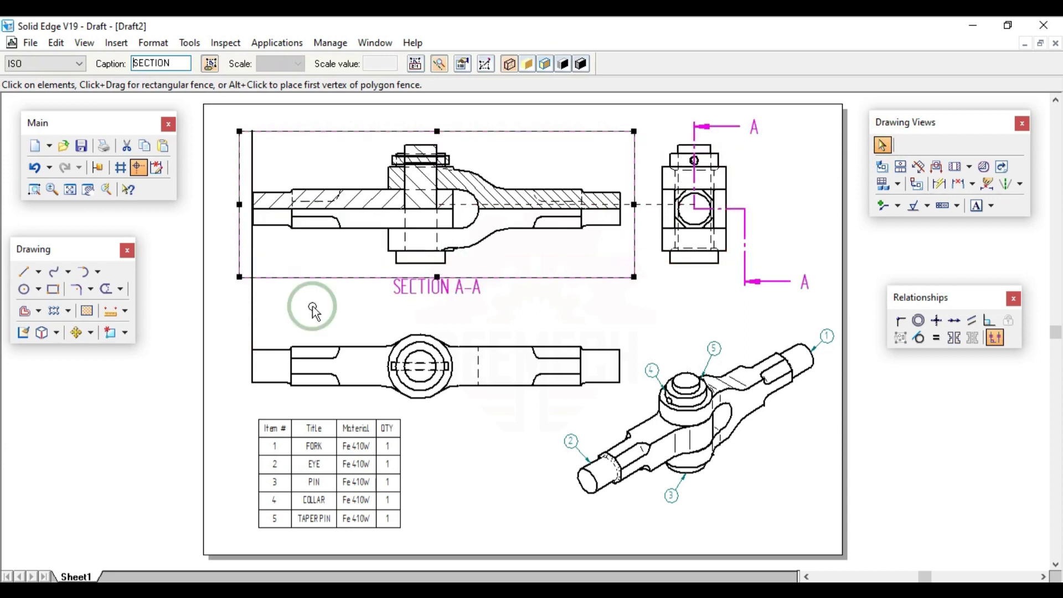
Cut the temporary vertical line from the sheet
click(252, 292)
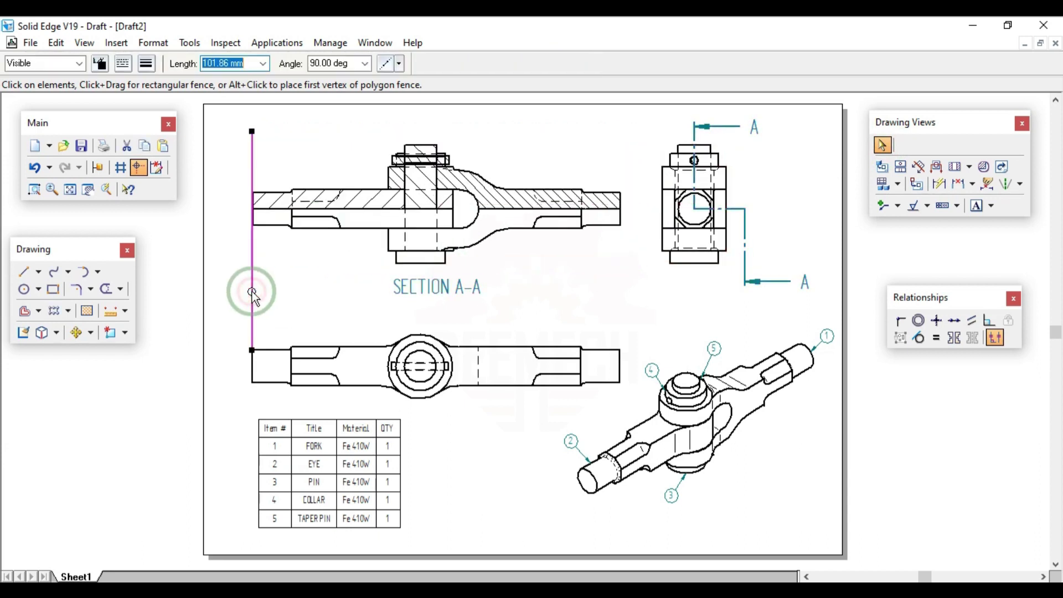
right_click(252, 292)
click(274, 301)
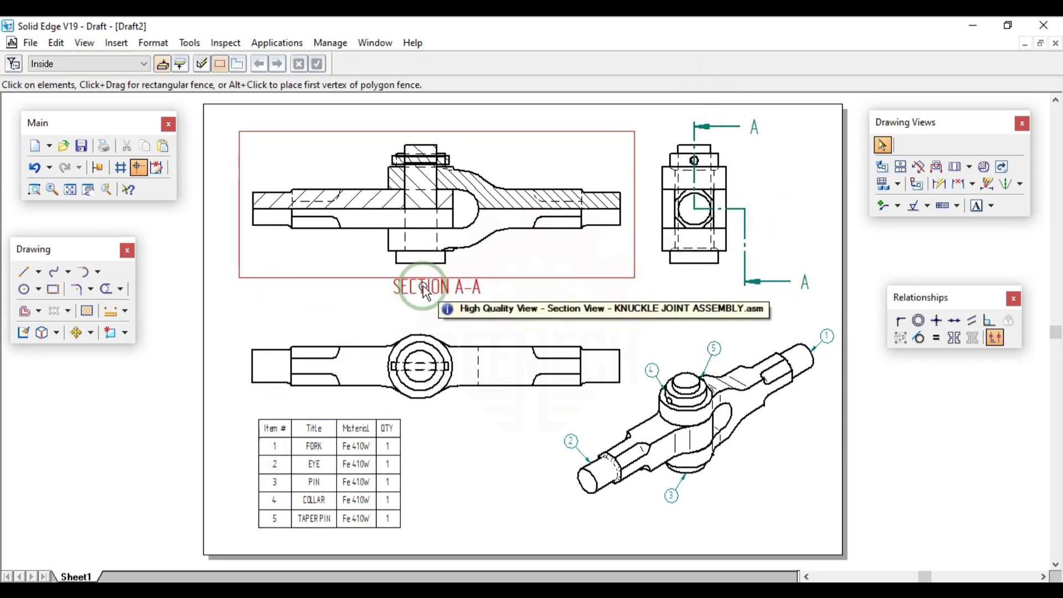
Uncheck Caption in the section view's Properties to hide the SECTION A-A label
right_click(438, 289)
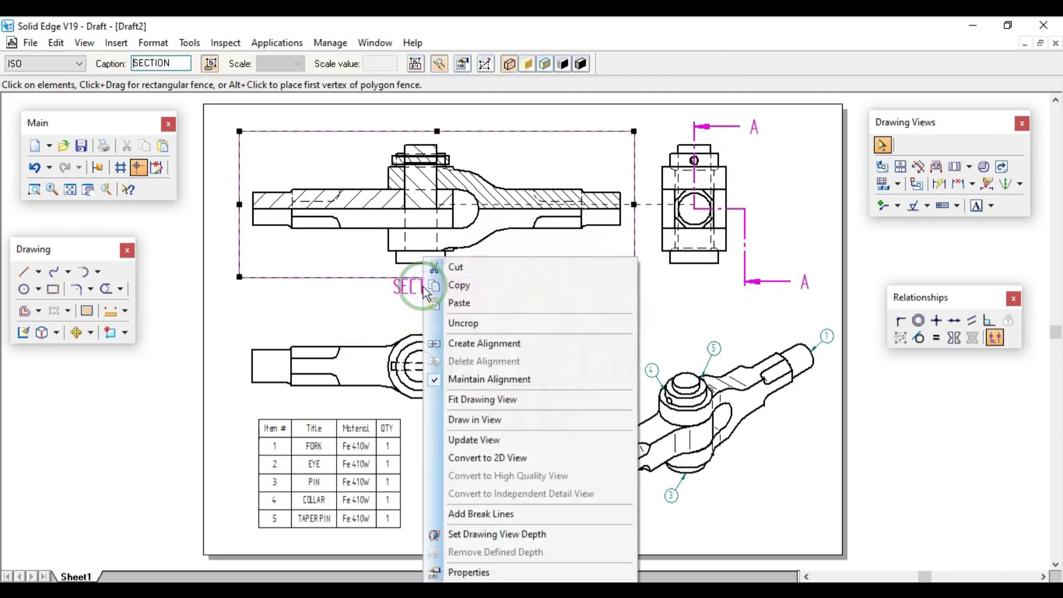
click(476, 568)
click(329, 112)
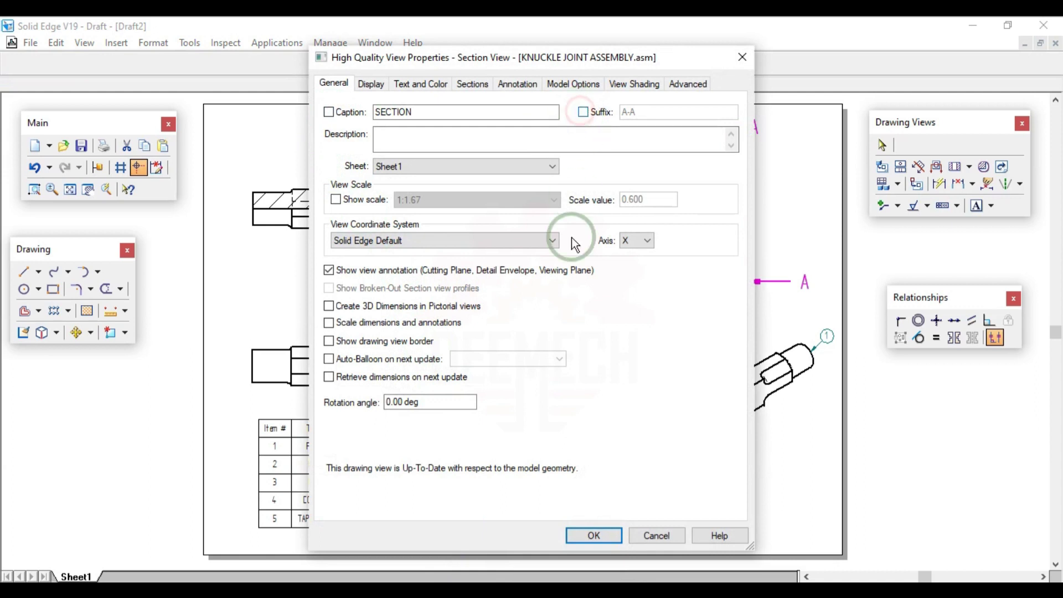
click(585, 530)
click(401, 286)
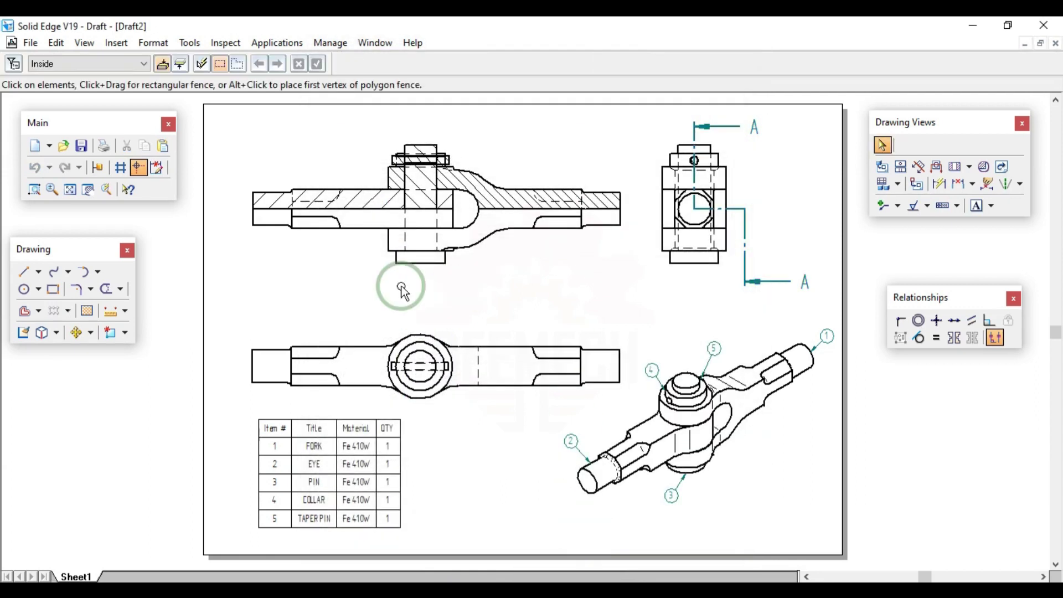
click(446, 259)
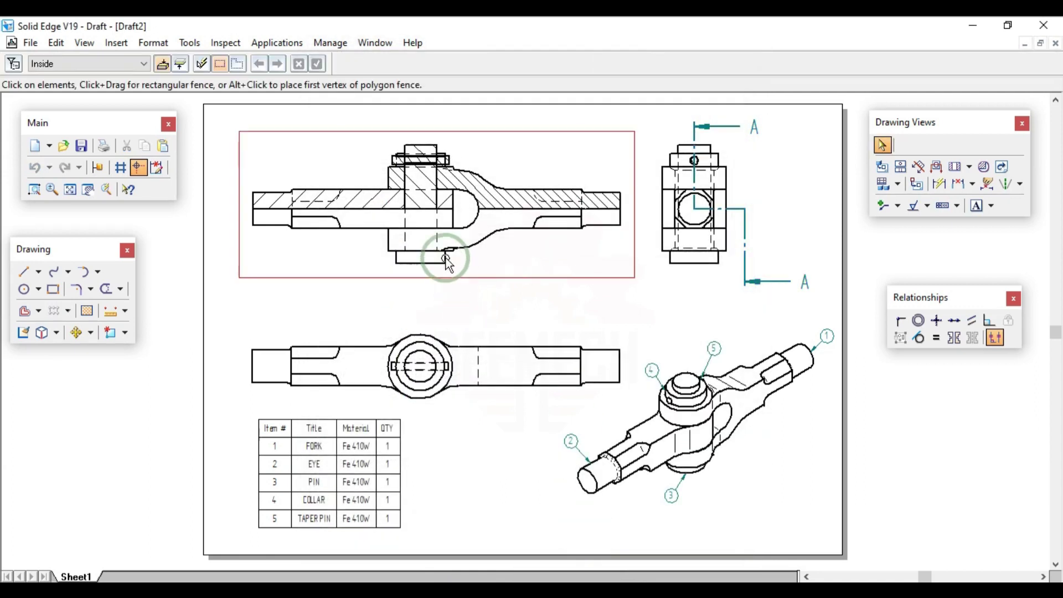
click(316, 283)
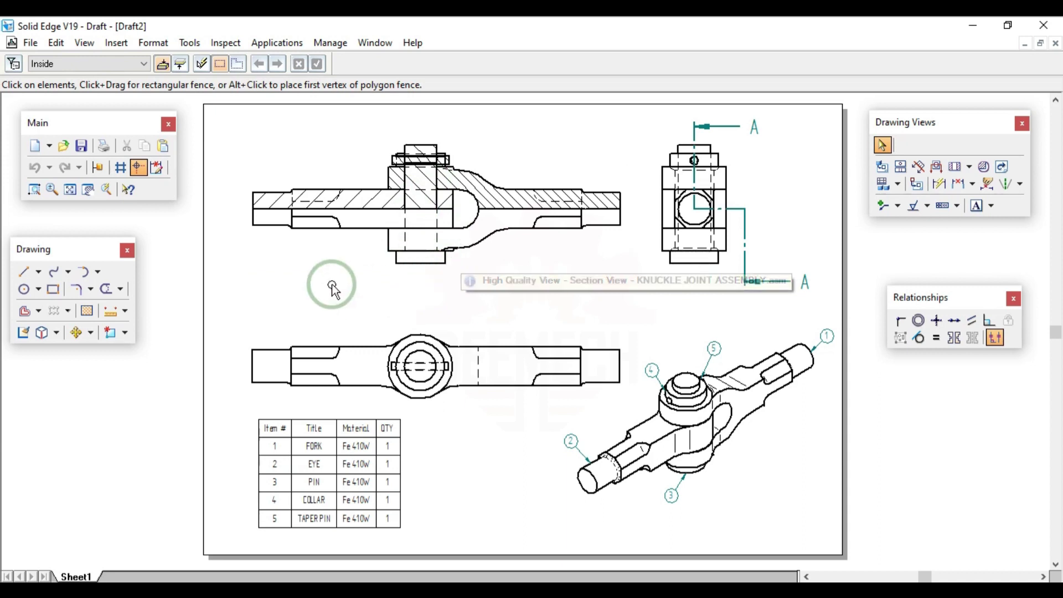
click(86, 129)
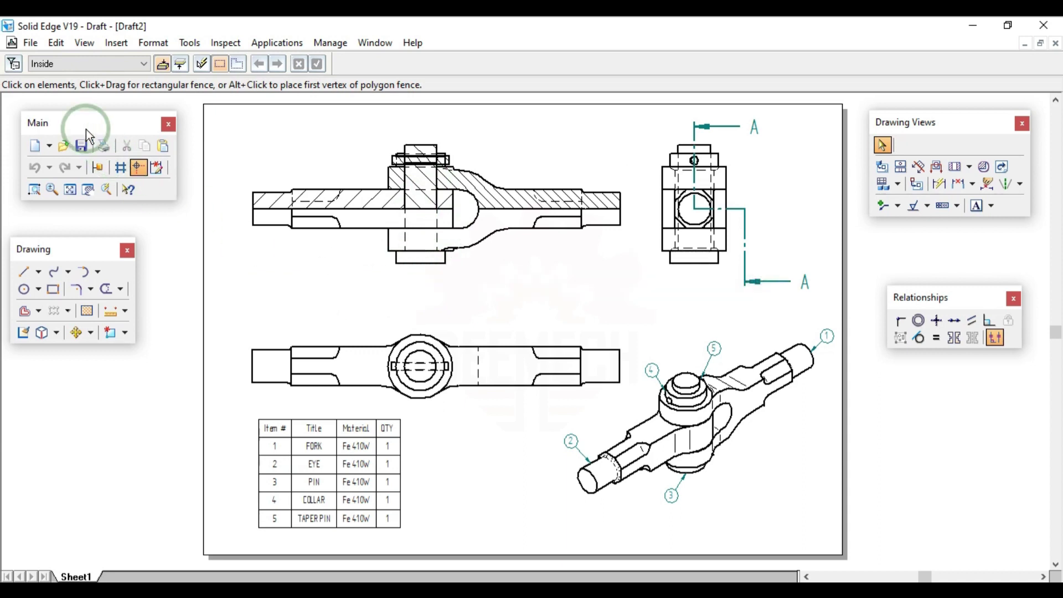
Zoom in on the area around the section view
click(33, 190)
click(212, 113)
drag(358, 219, 651, 324)
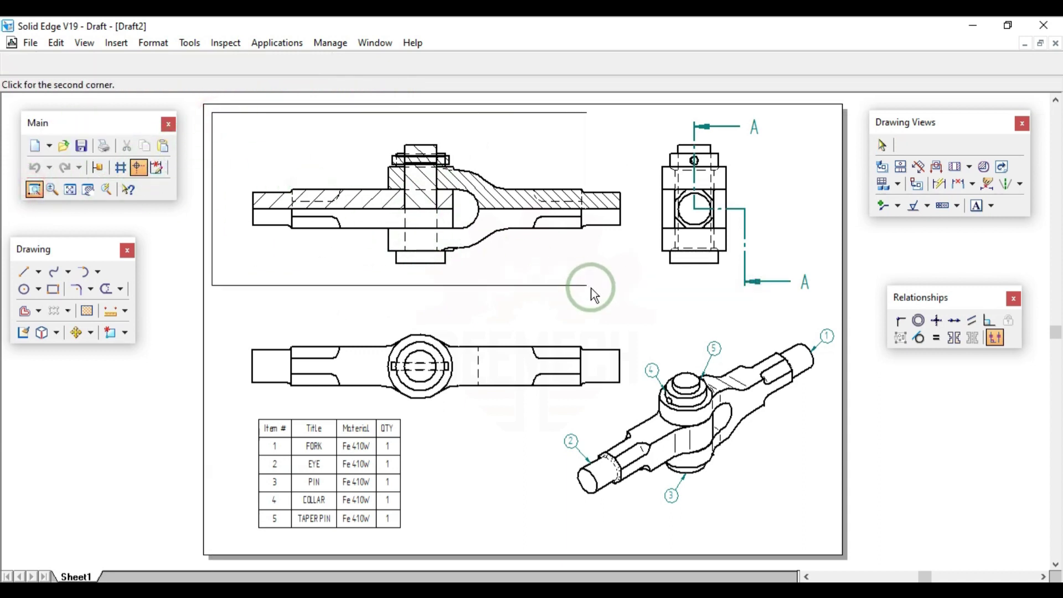
click(649, 319)
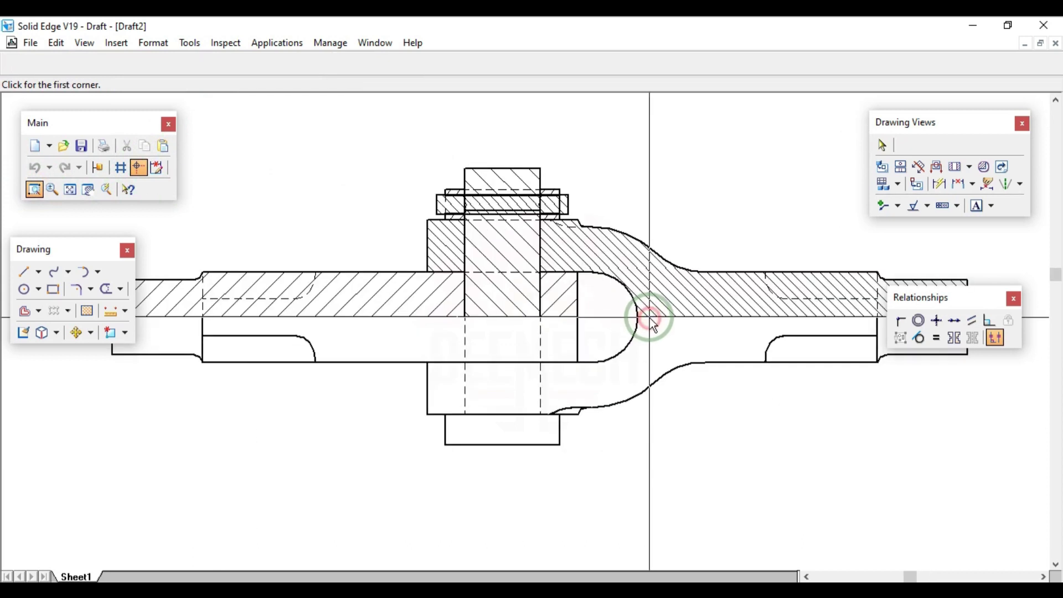
right_click(679, 166)
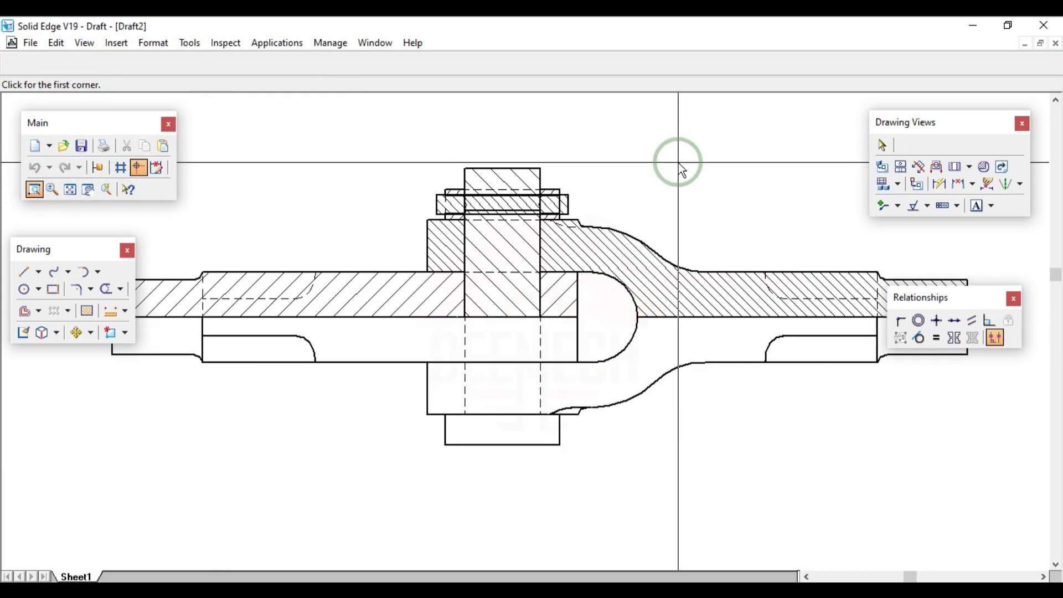
Dimension the section view with the 38 bottom width, 25 bolt and 10 boss height
click(939, 184)
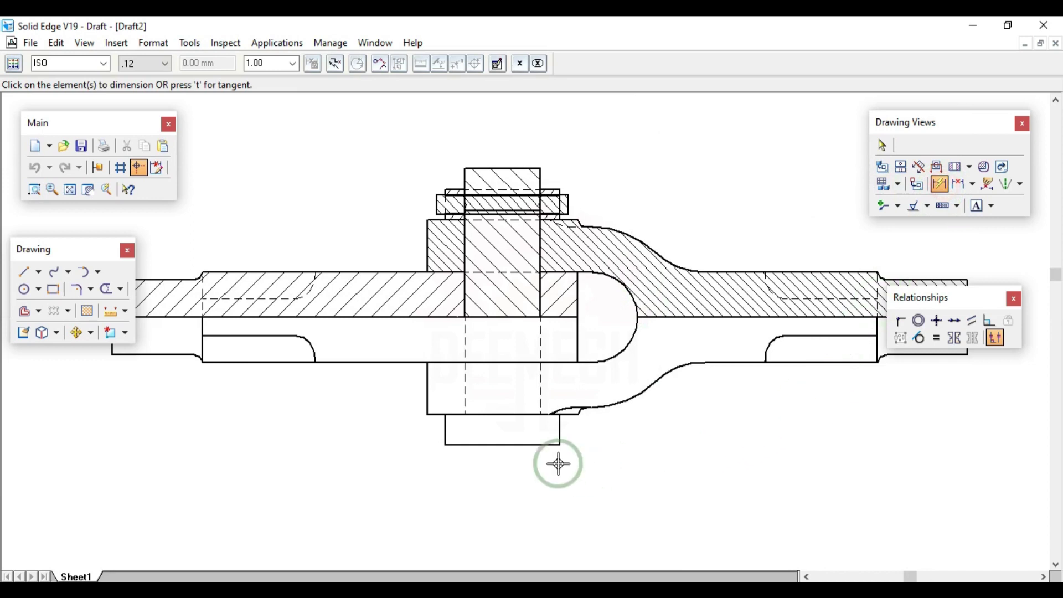
click(529, 446)
click(519, 490)
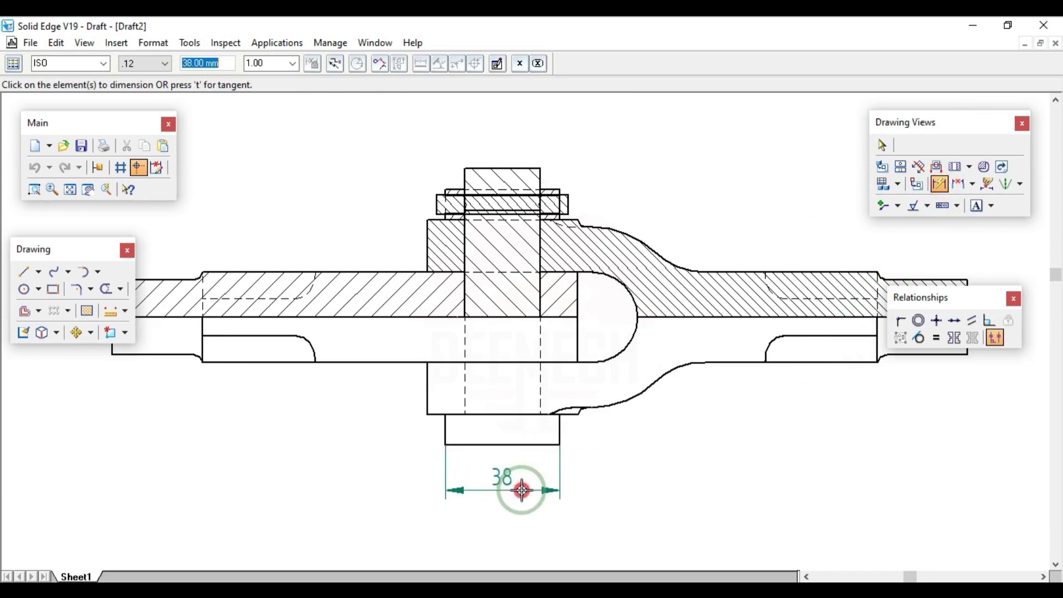
click(513, 169)
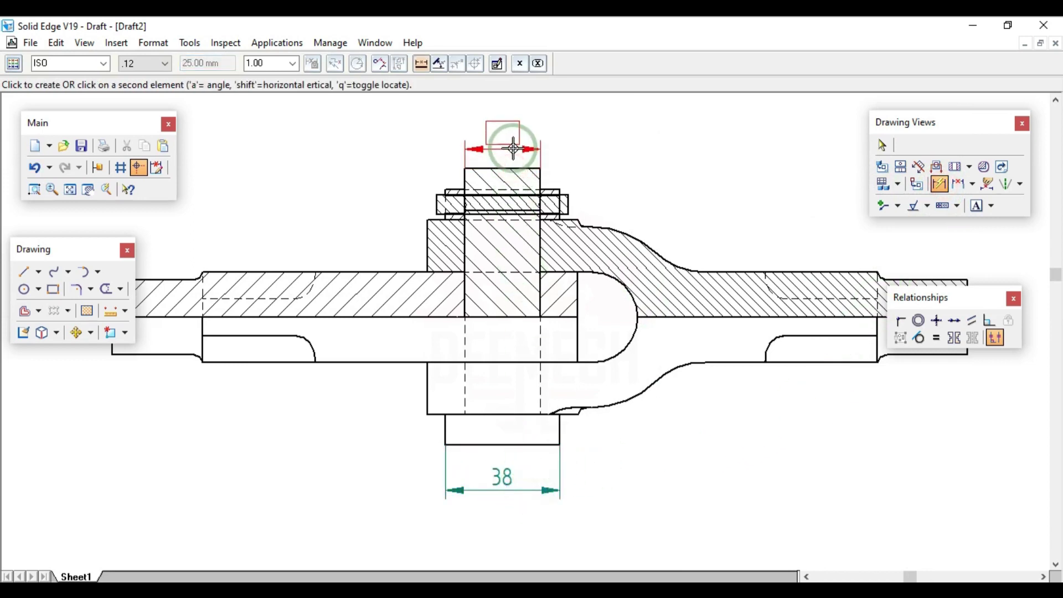
click(508, 145)
click(551, 439)
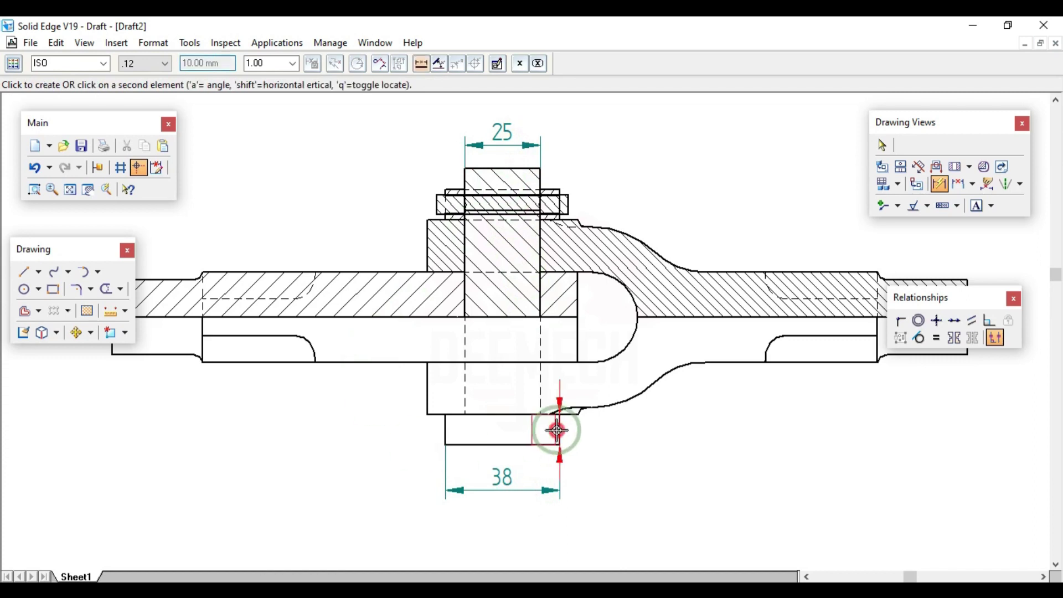
click(652, 442)
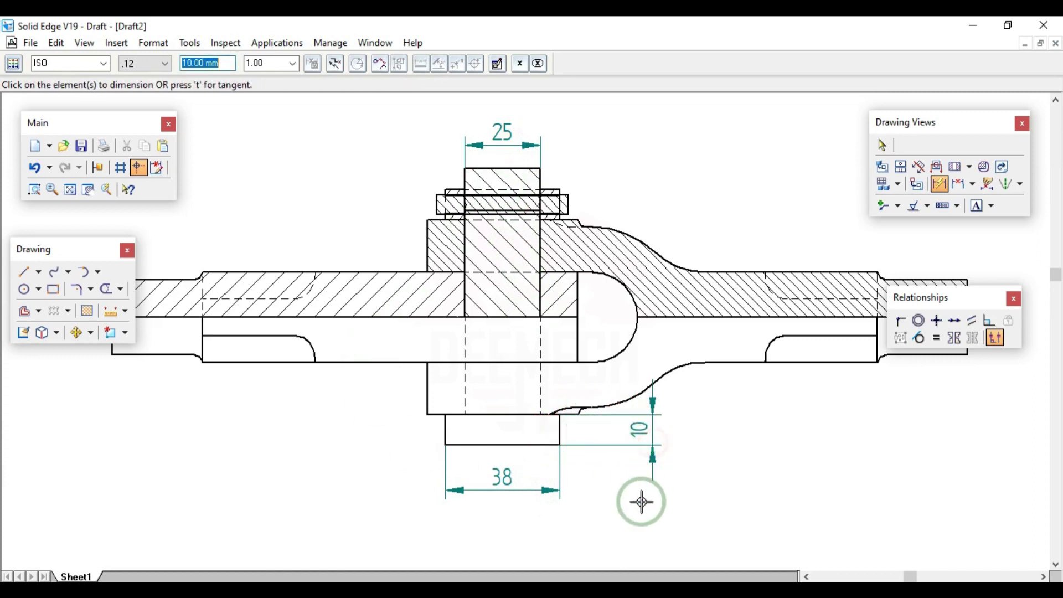
Add the lower 17.5, the 30 rounded-end and the upper 17.5 dimensions
click(428, 390)
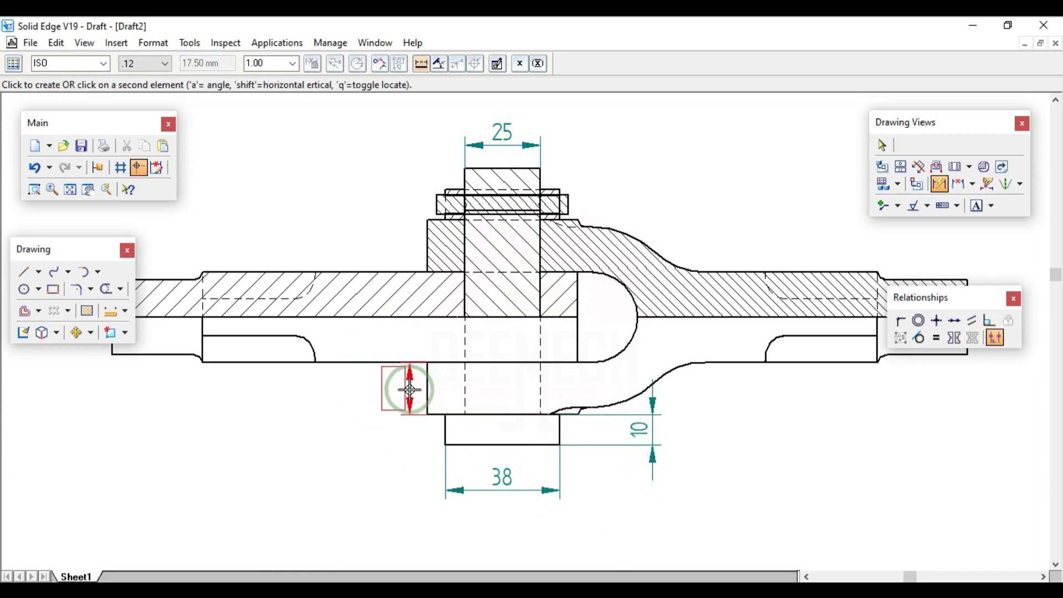
click(401, 390)
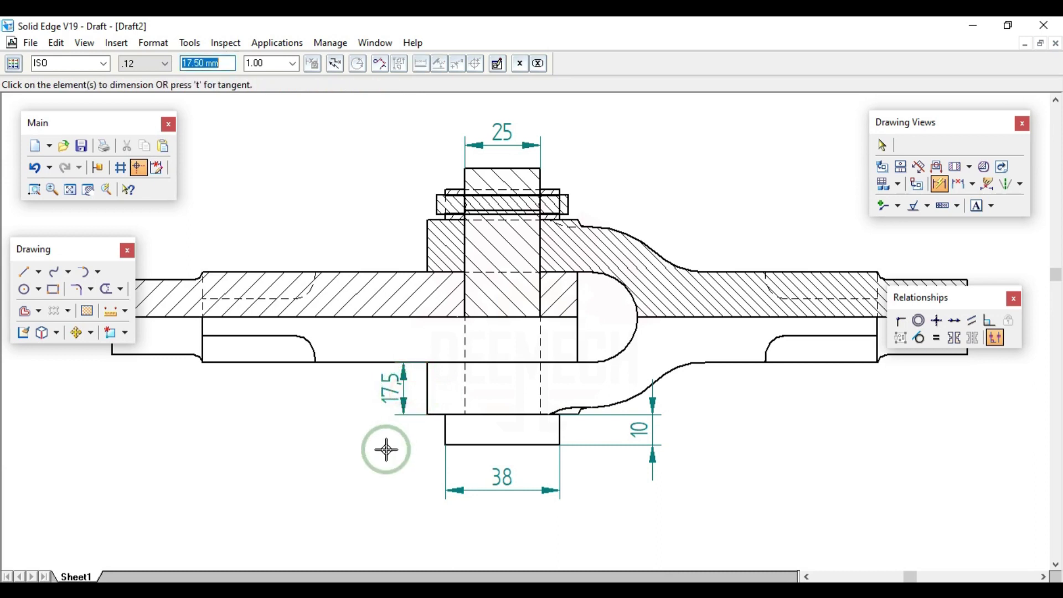
click(577, 293)
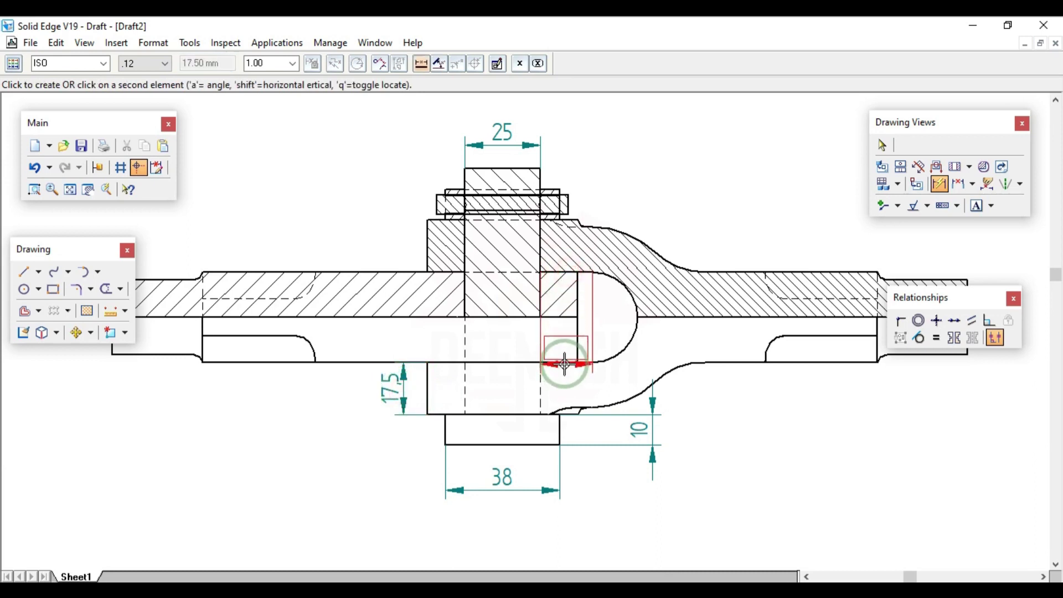
click(564, 364)
click(607, 333)
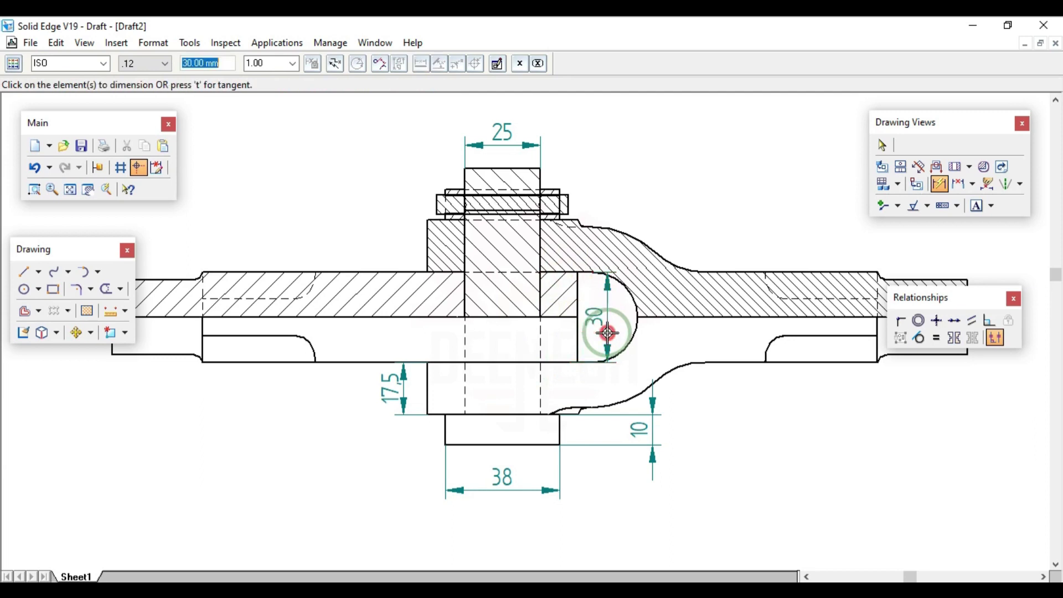
click(427, 244)
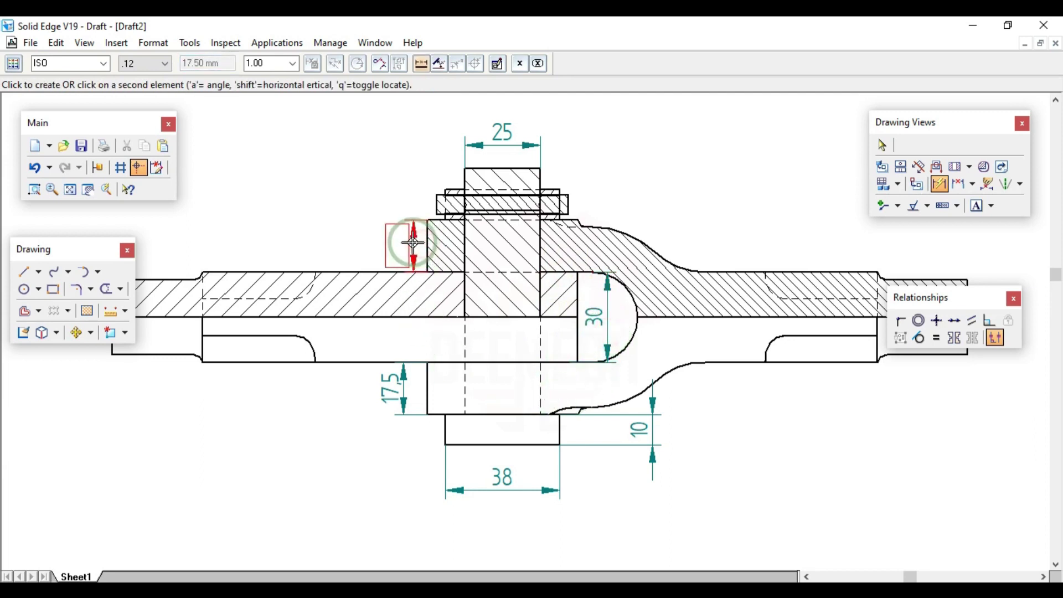
click(407, 244)
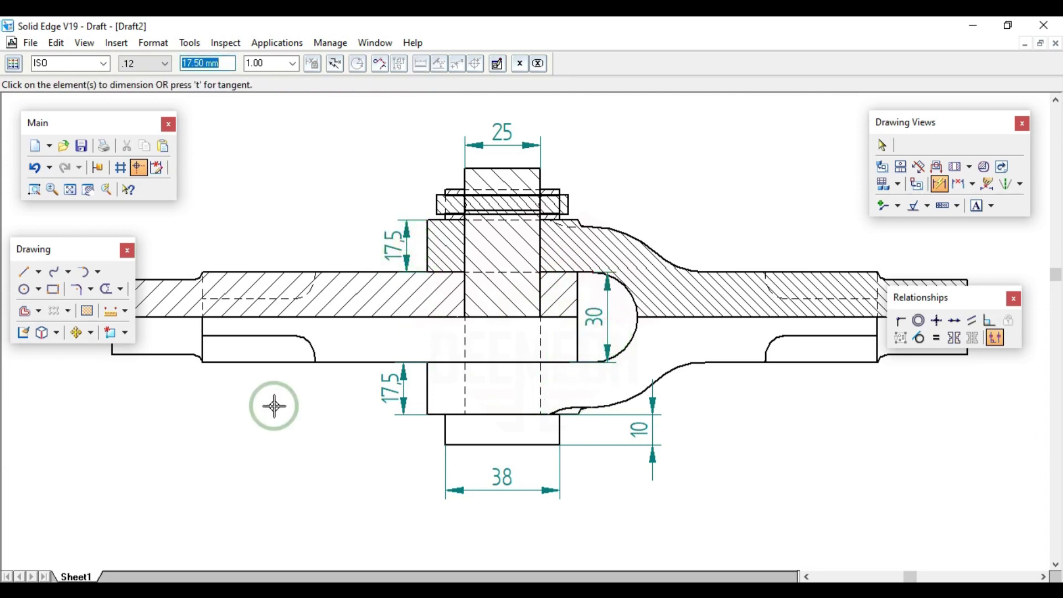
Place a vertical 25 dimension at the front view's left end
click(88, 189)
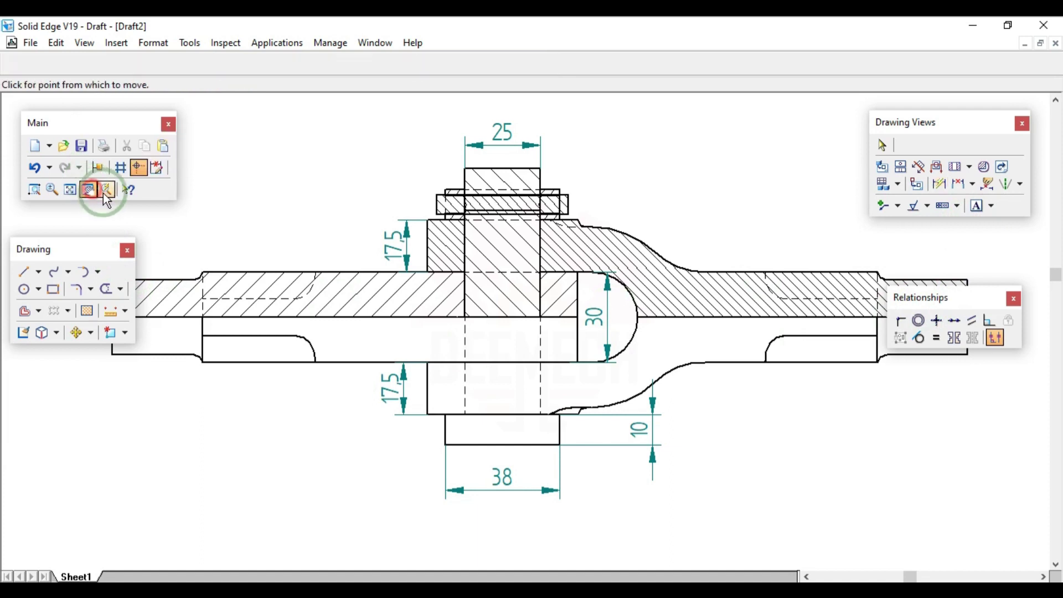
drag(211, 215, 382, 210)
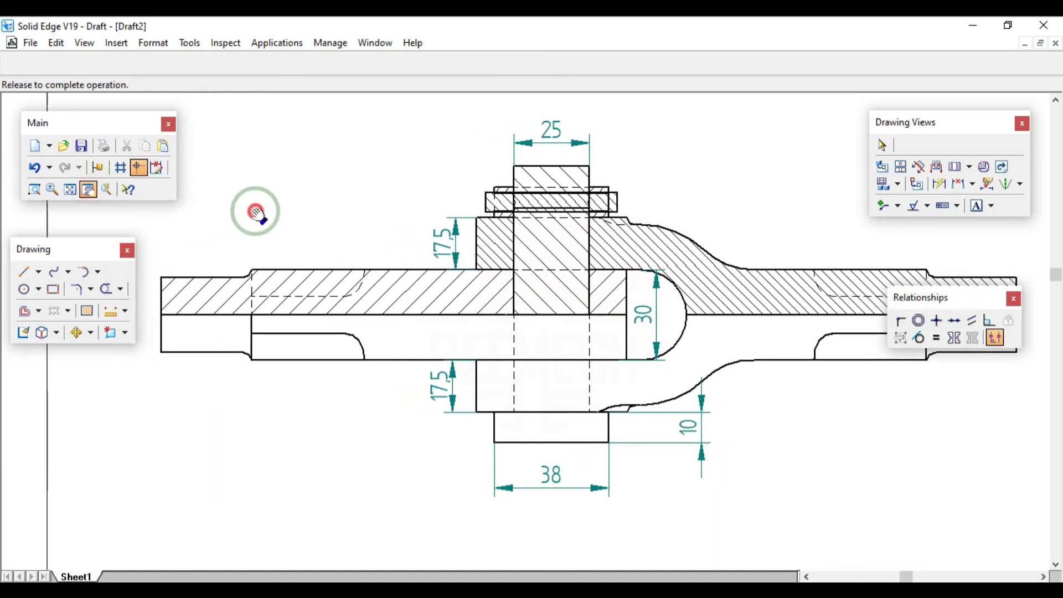
click(940, 184)
click(291, 326)
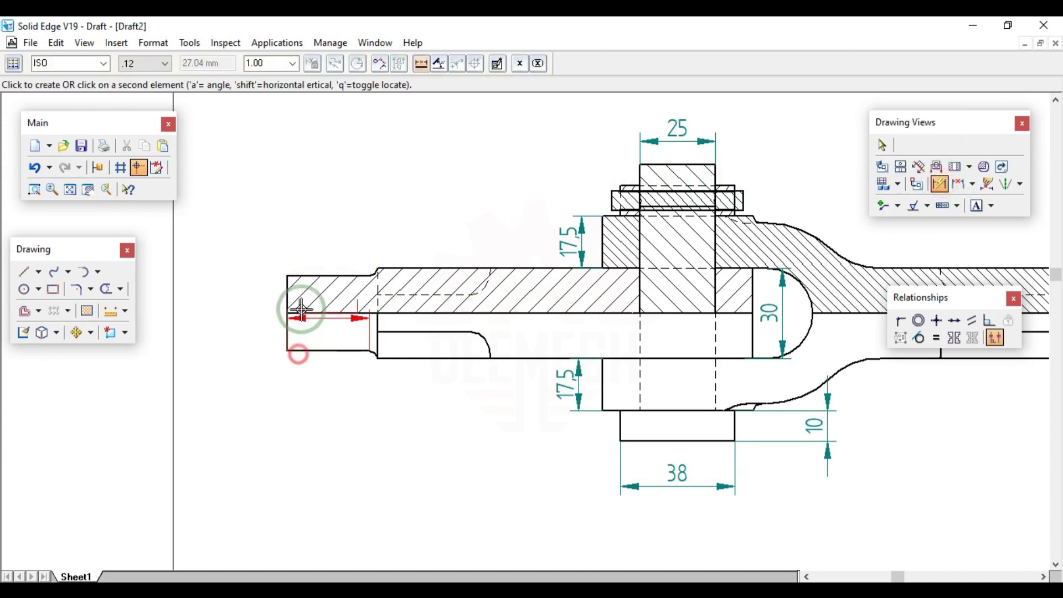
click(306, 280)
click(271, 304)
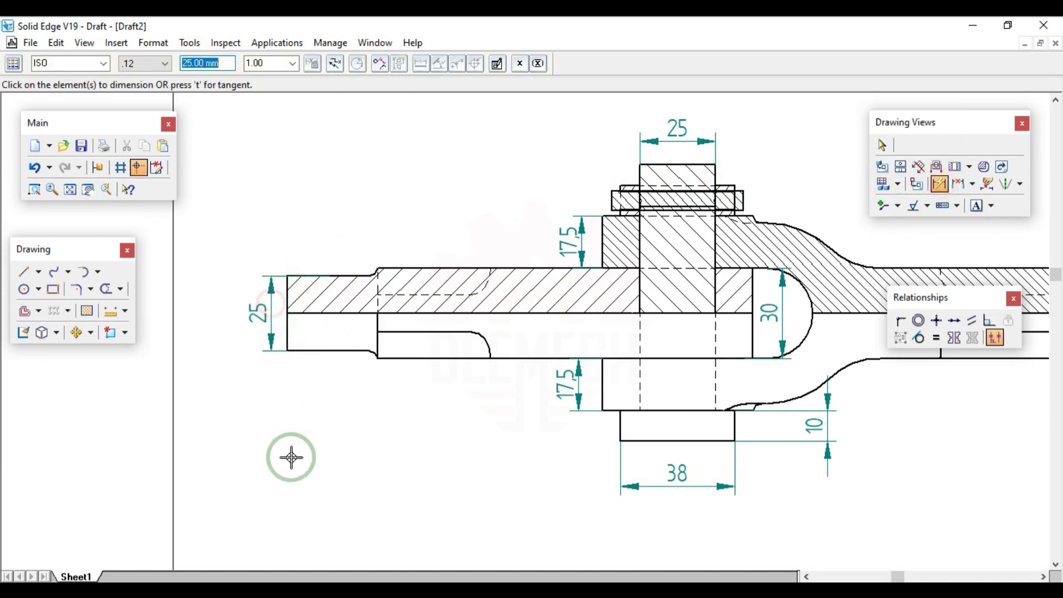
Add a 37,5 distance-between dimension from the slot edge to the arc end
click(961, 185)
click(382, 358)
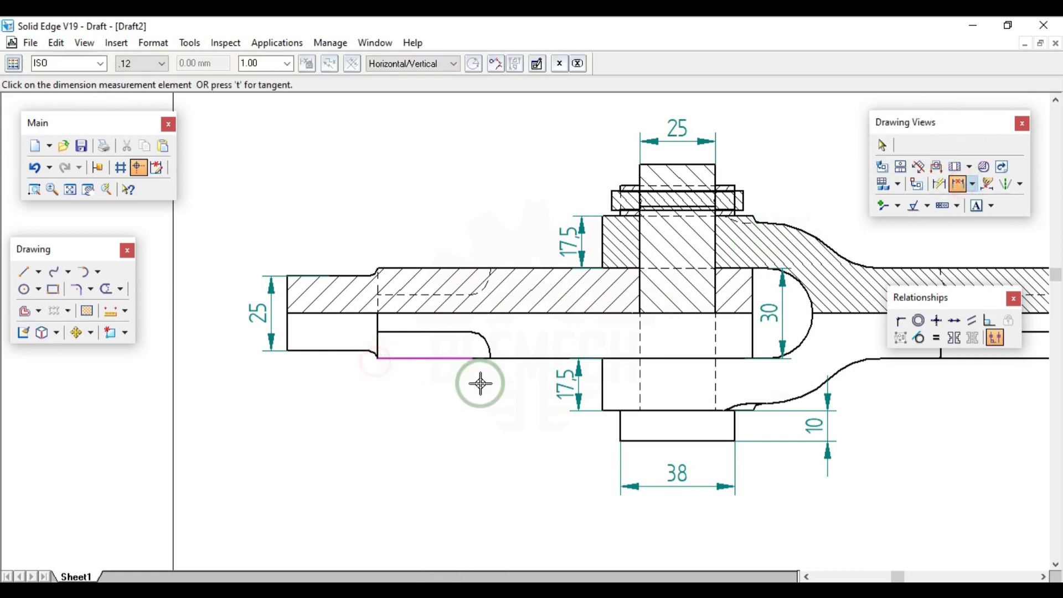
click(488, 352)
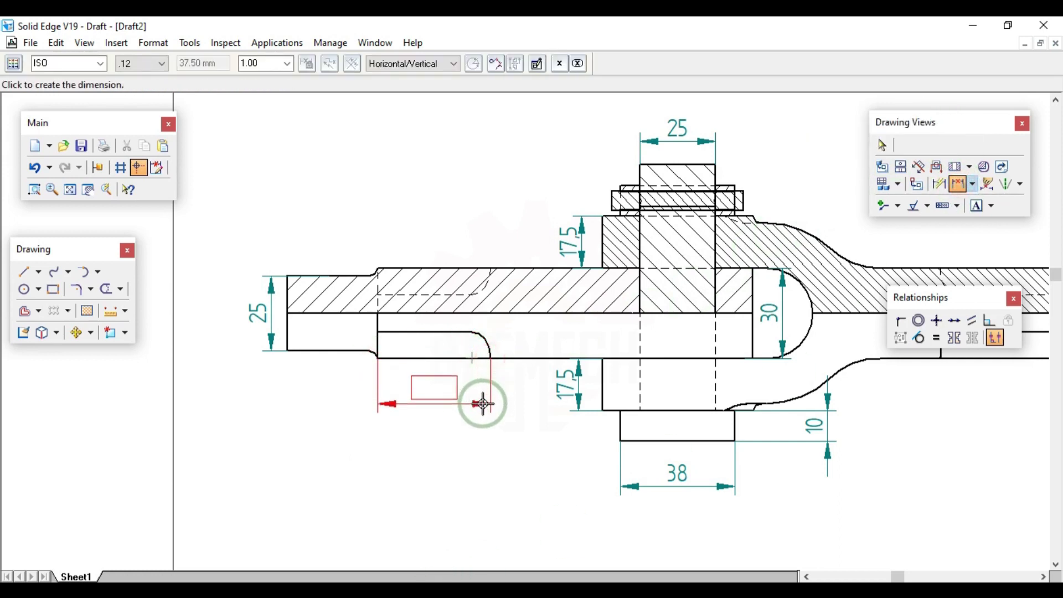
click(483, 404)
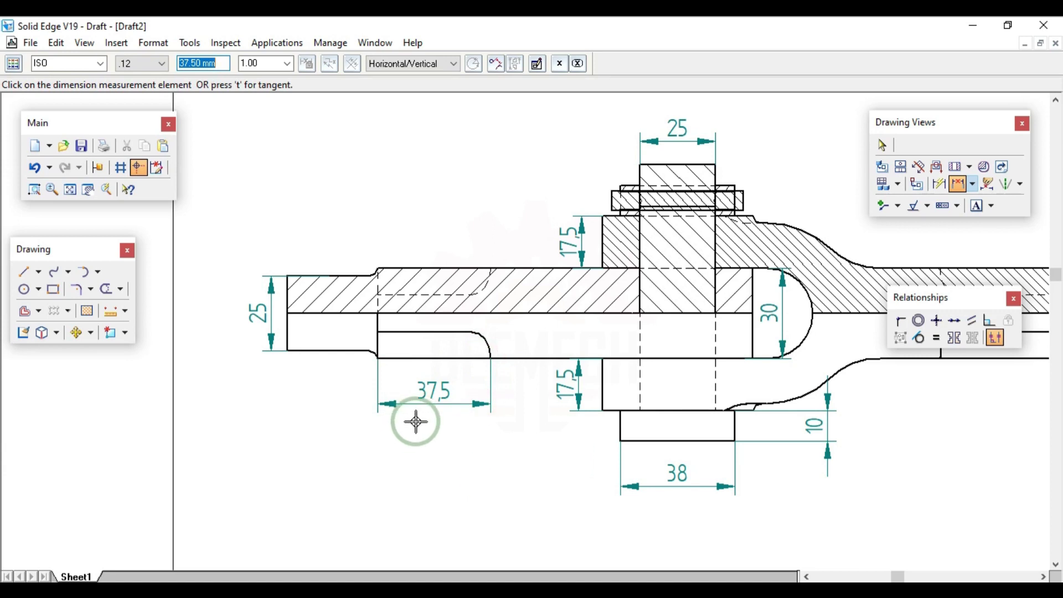
click(883, 145)
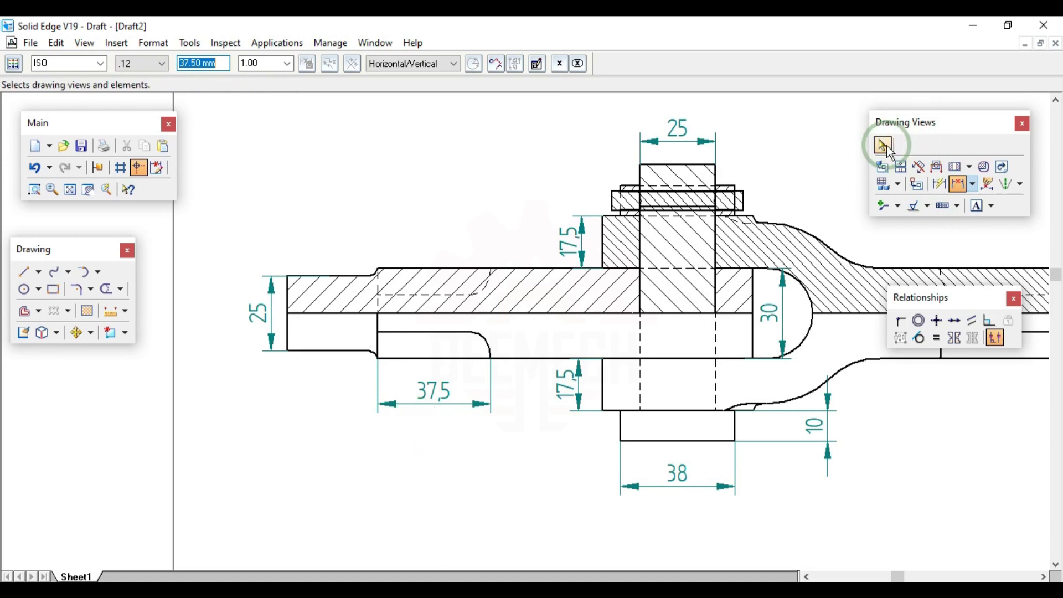
Set the slot dimension's Units delimiter to Period so it reads 37.5
click(443, 403)
right_click(443, 406)
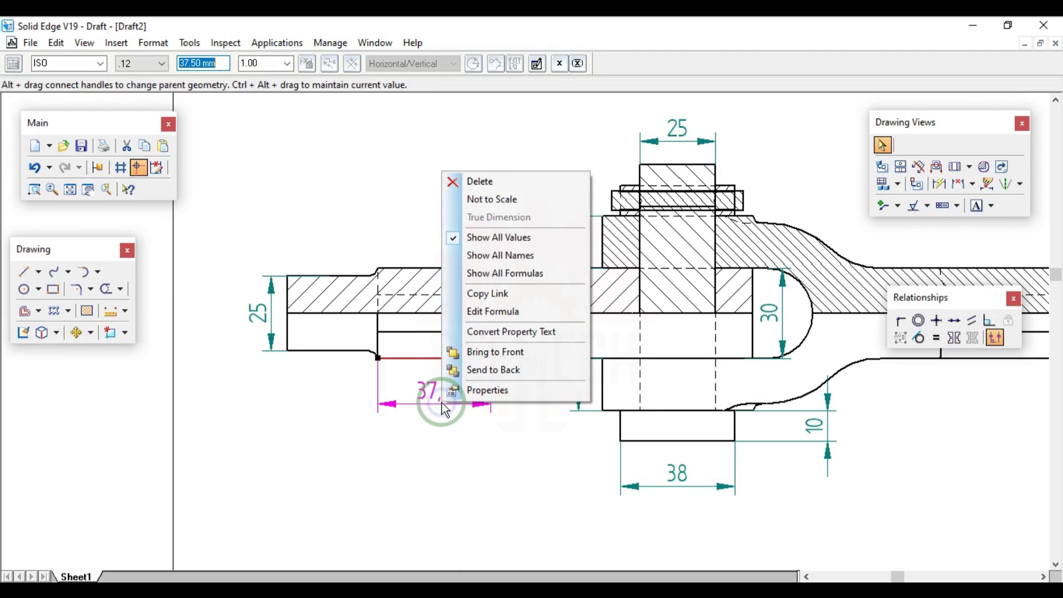
click(490, 390)
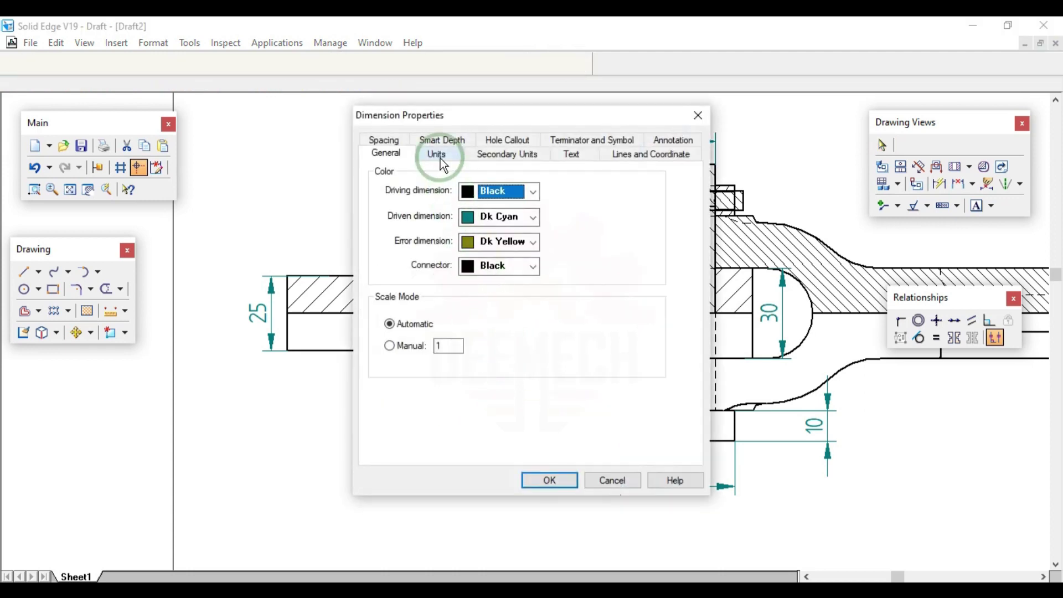
click(437, 155)
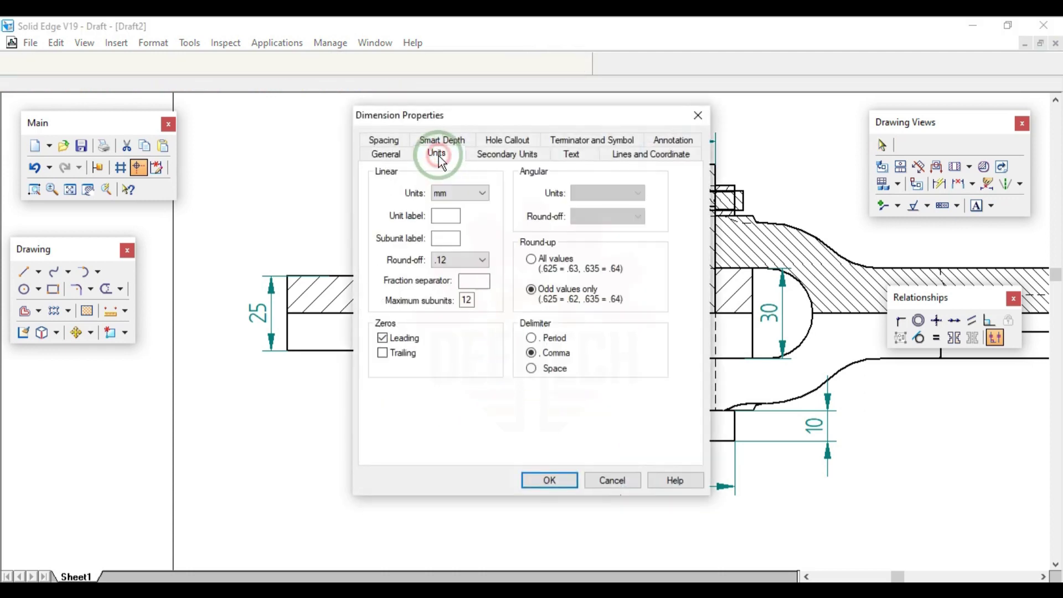
click(559, 339)
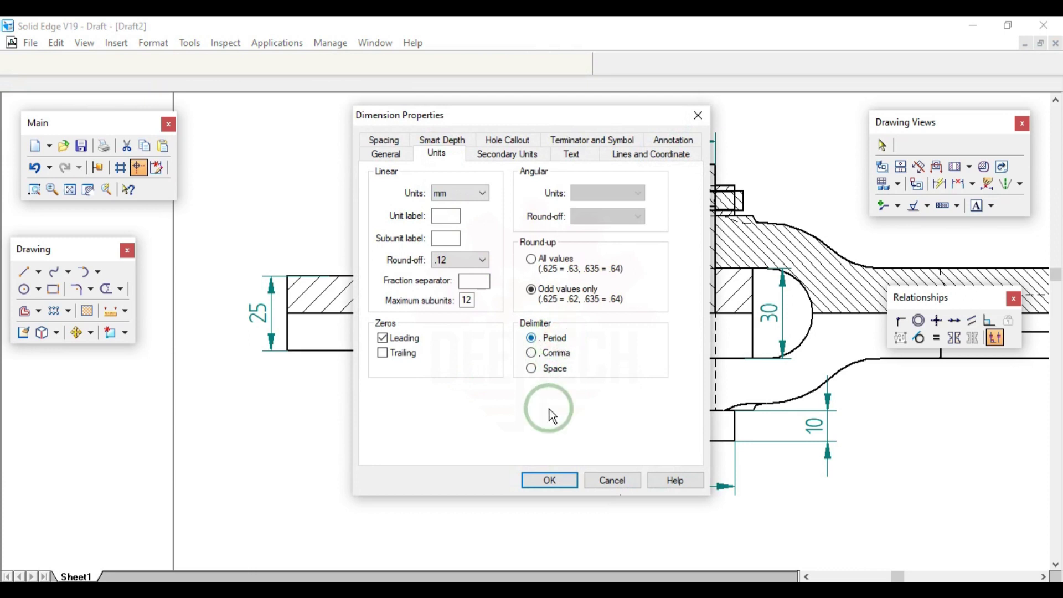
click(558, 487)
click(434, 424)
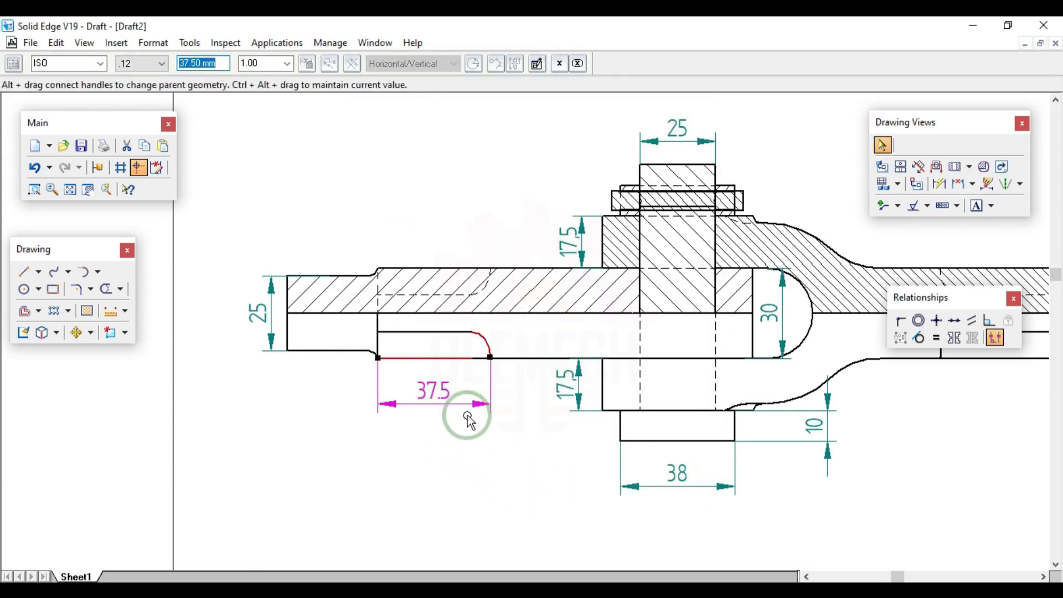
click(487, 438)
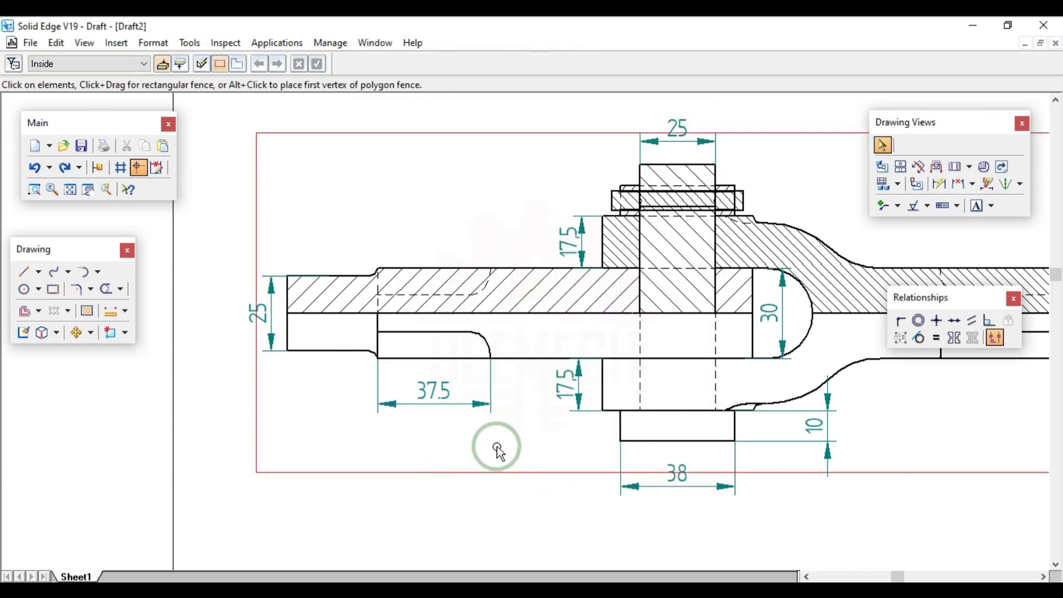
Set the Period delimiter on both the lower and upper 17.5 dimensions
click(577, 399)
right_click(577, 399)
click(603, 388)
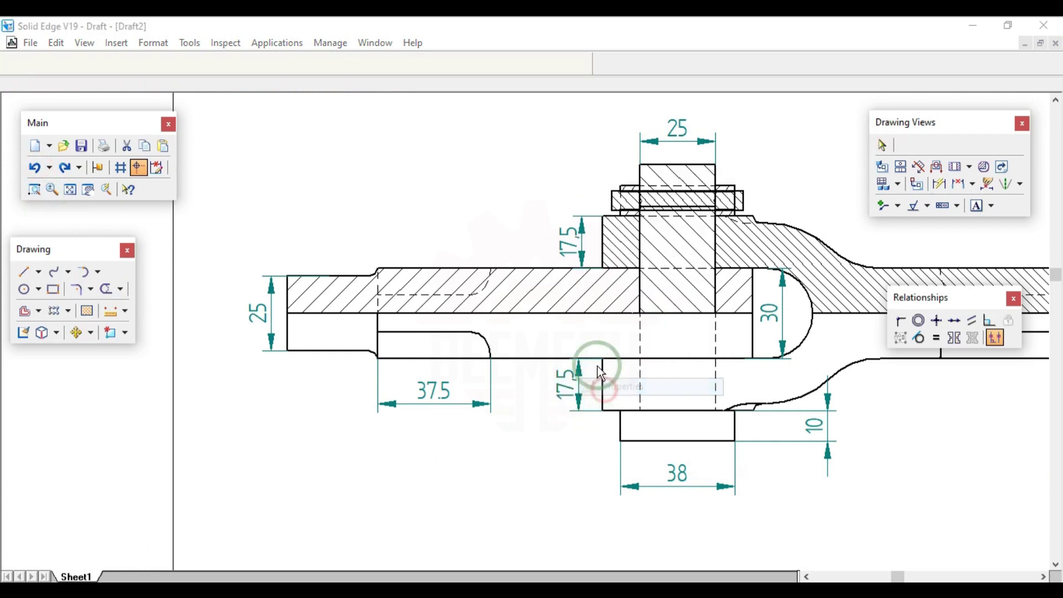
click(437, 155)
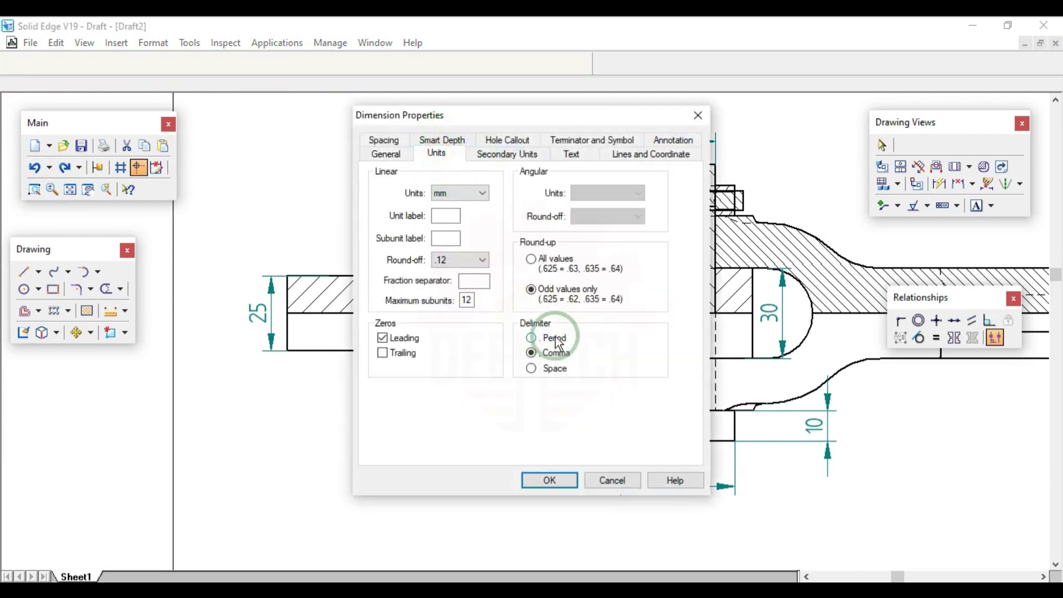
click(569, 490)
click(578, 239)
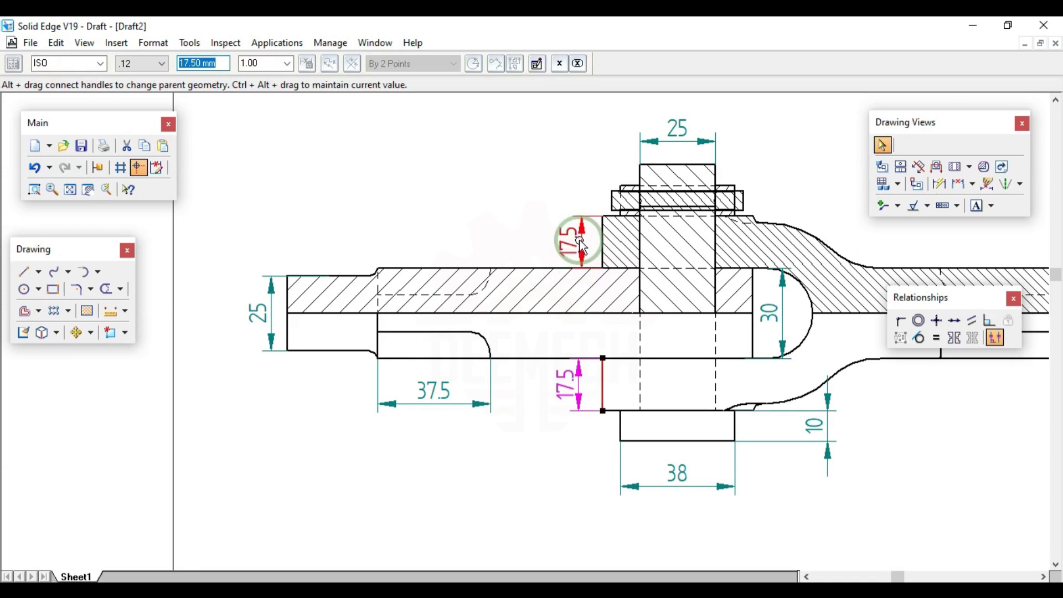
right_click(580, 244)
click(642, 460)
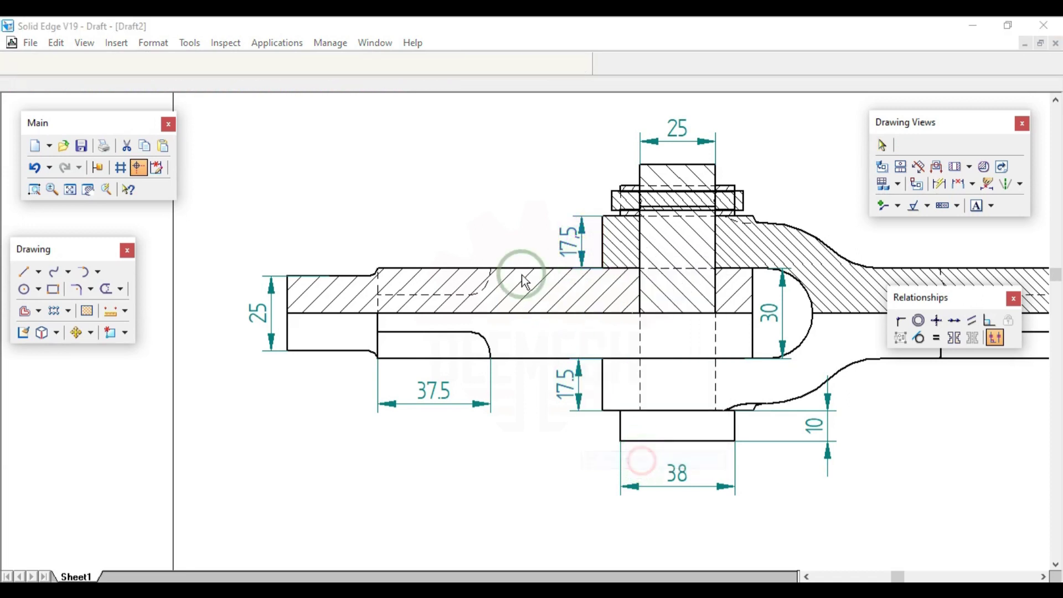
click(435, 156)
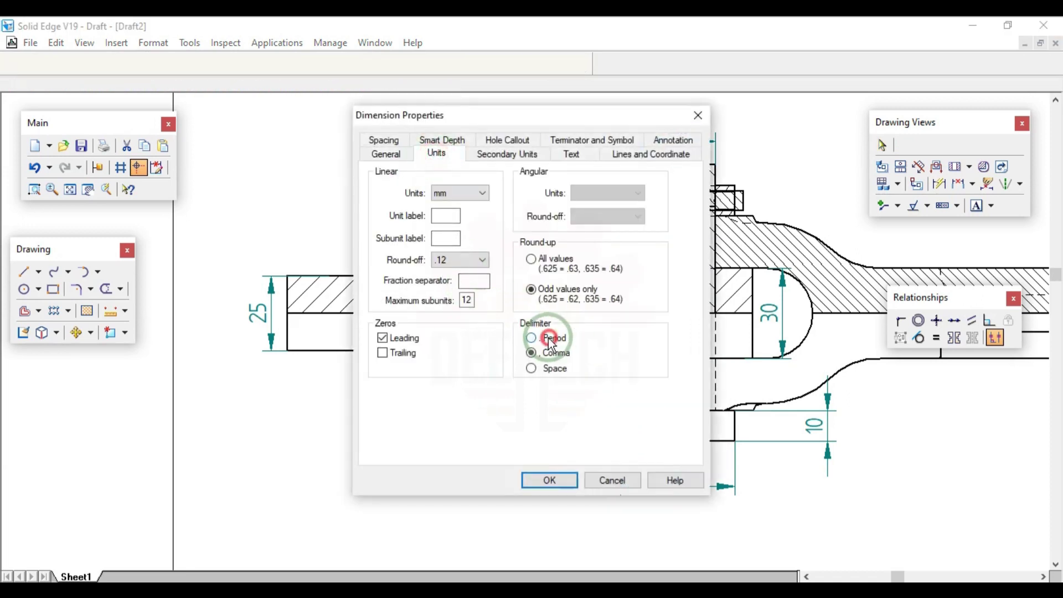
click(554, 479)
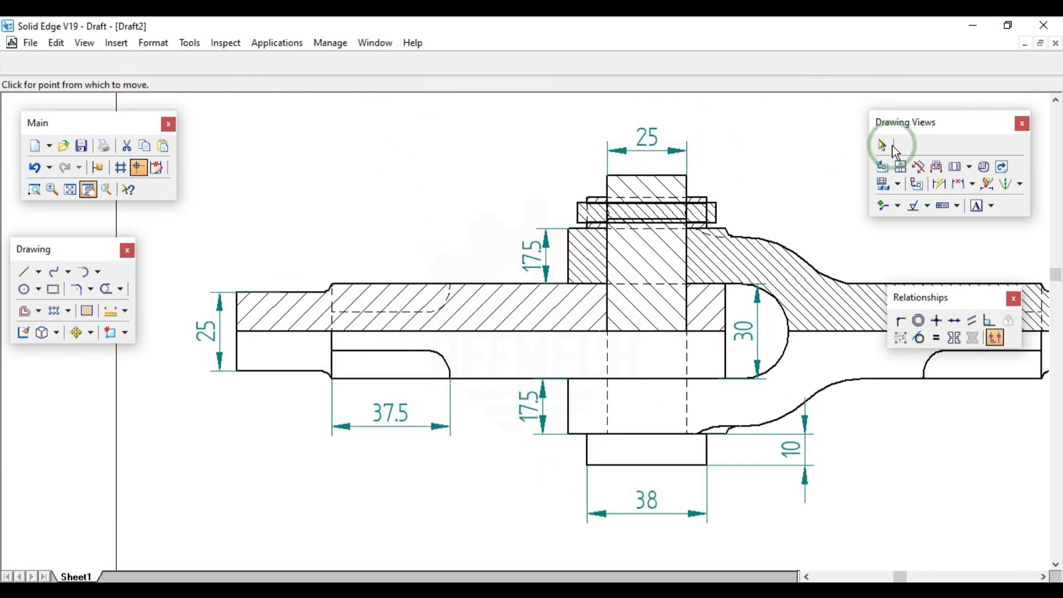
click(222, 326)
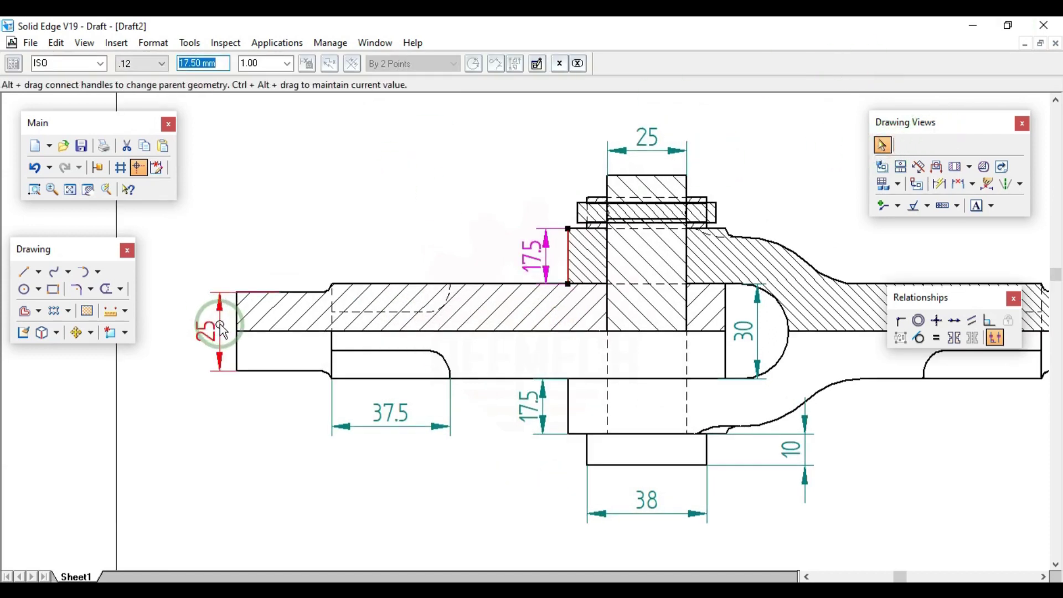
Add a diameter-symbol prefix to the left-end 25 dimension, making it Ø25
click(220, 324)
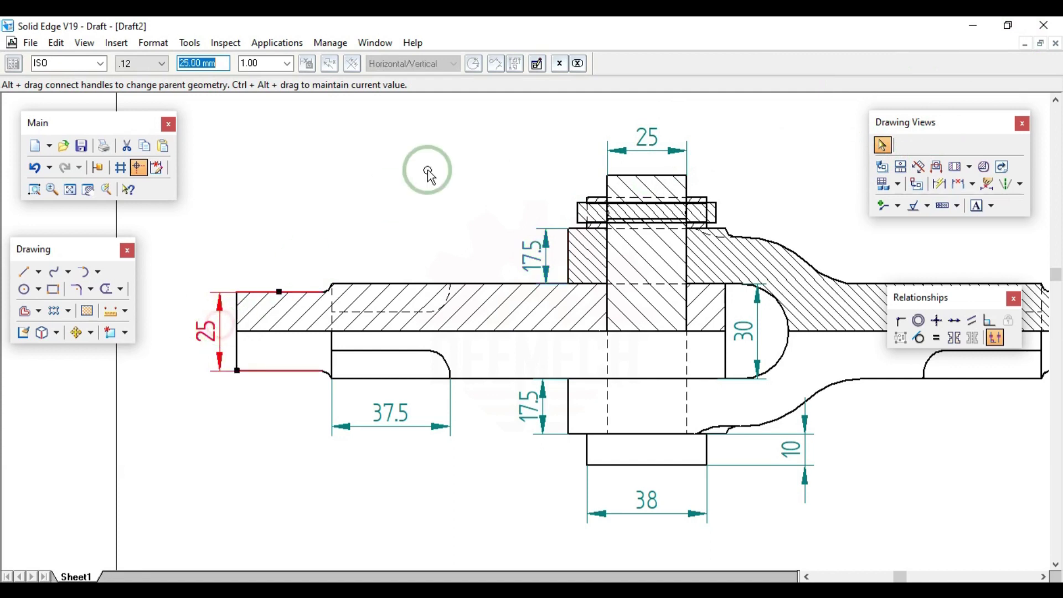
click(538, 64)
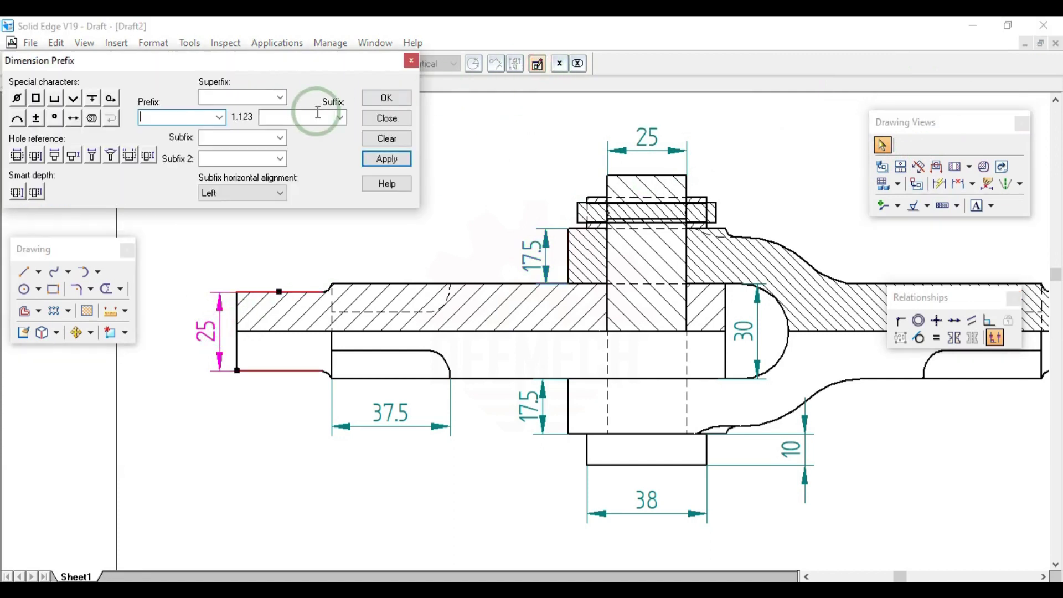
click(155, 117)
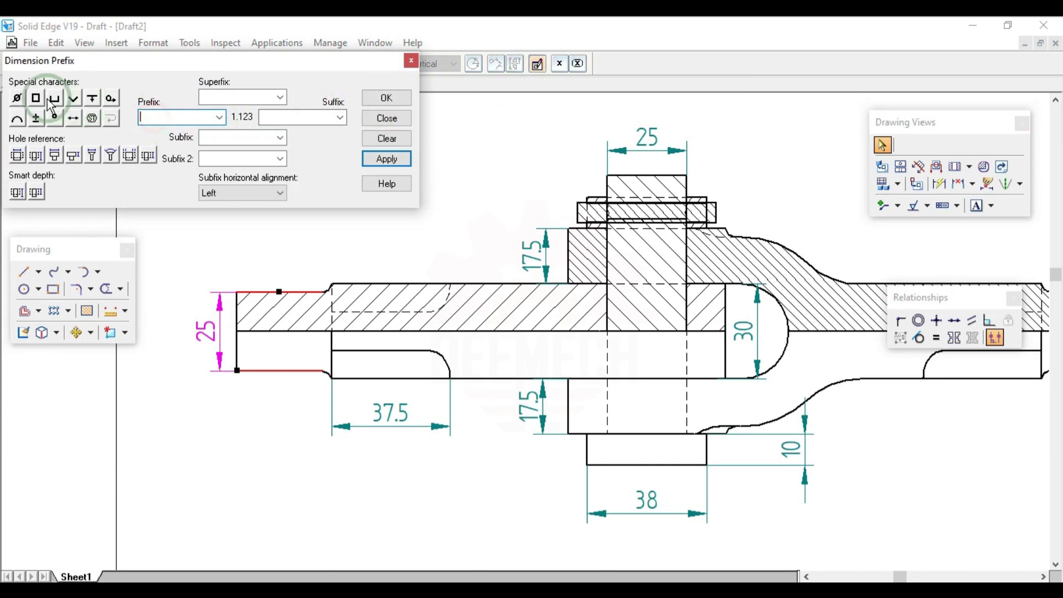
click(17, 103)
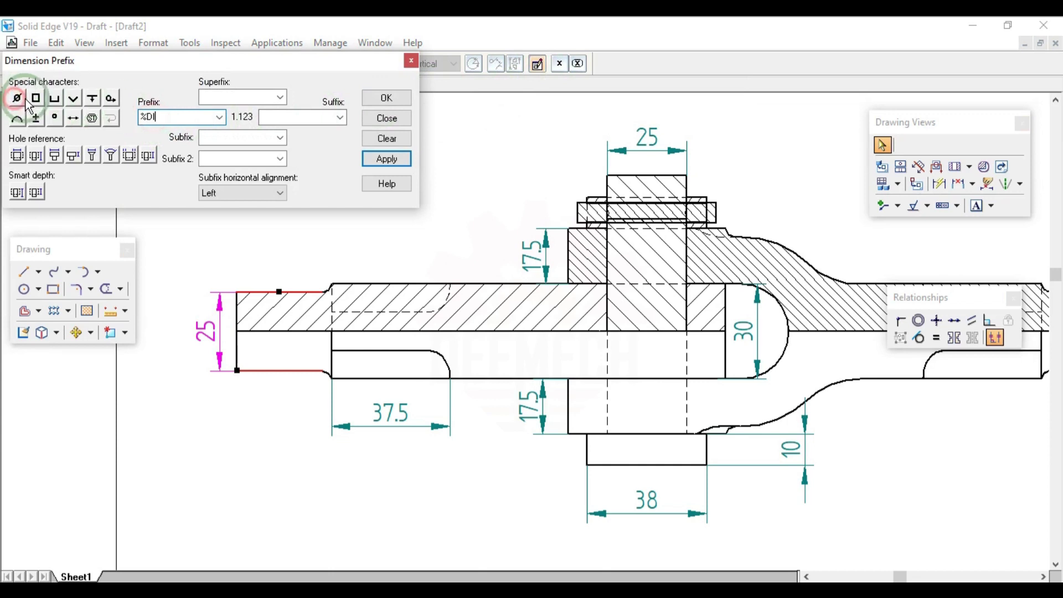
click(387, 98)
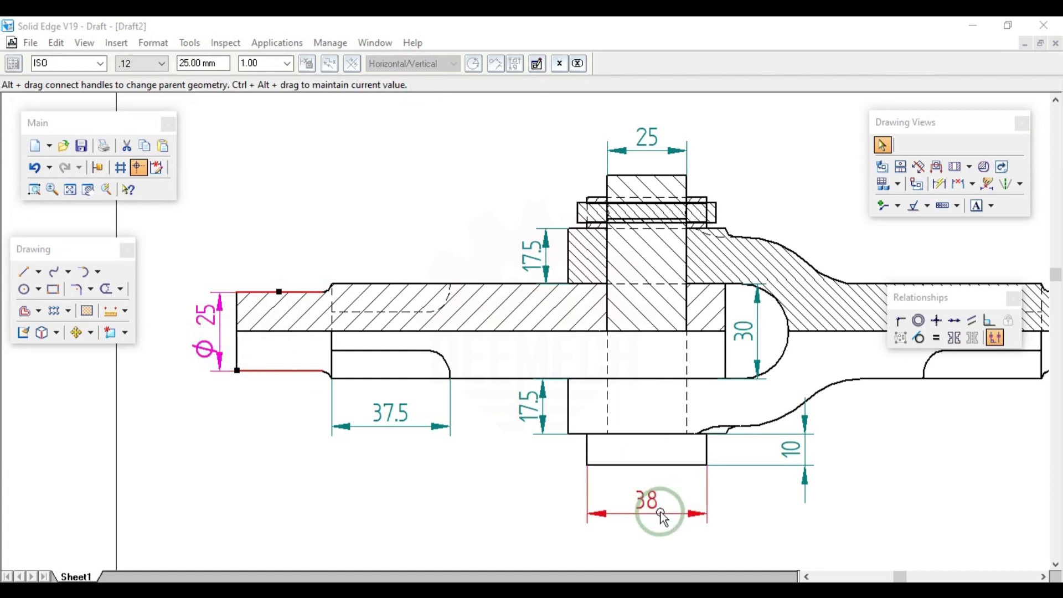
click(569, 166)
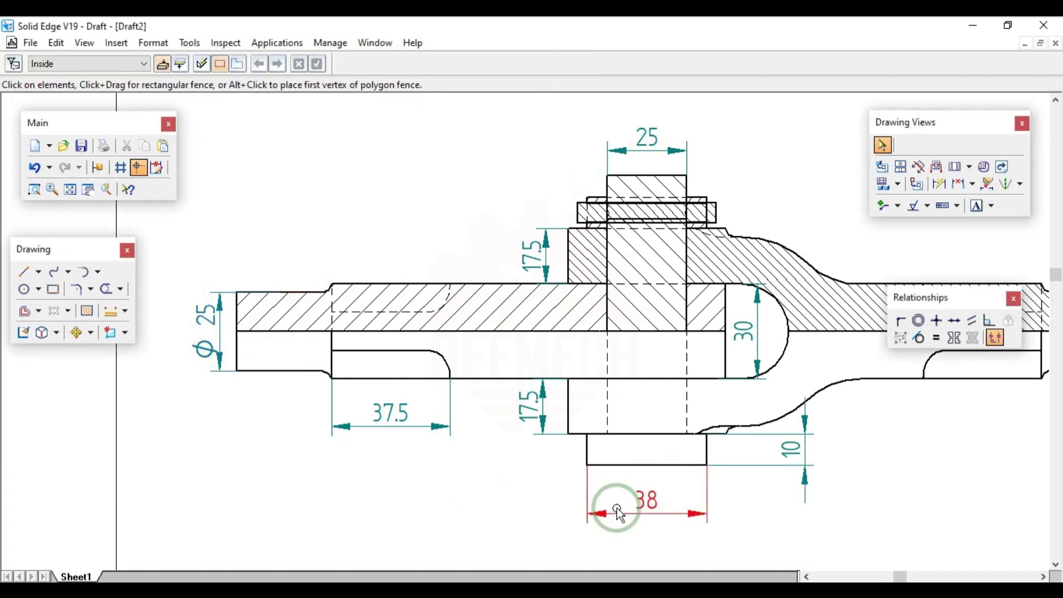
Prefix the bottom 38 and top 25 dimensions with Ø, then fit the sheet
click(656, 515)
click(537, 64)
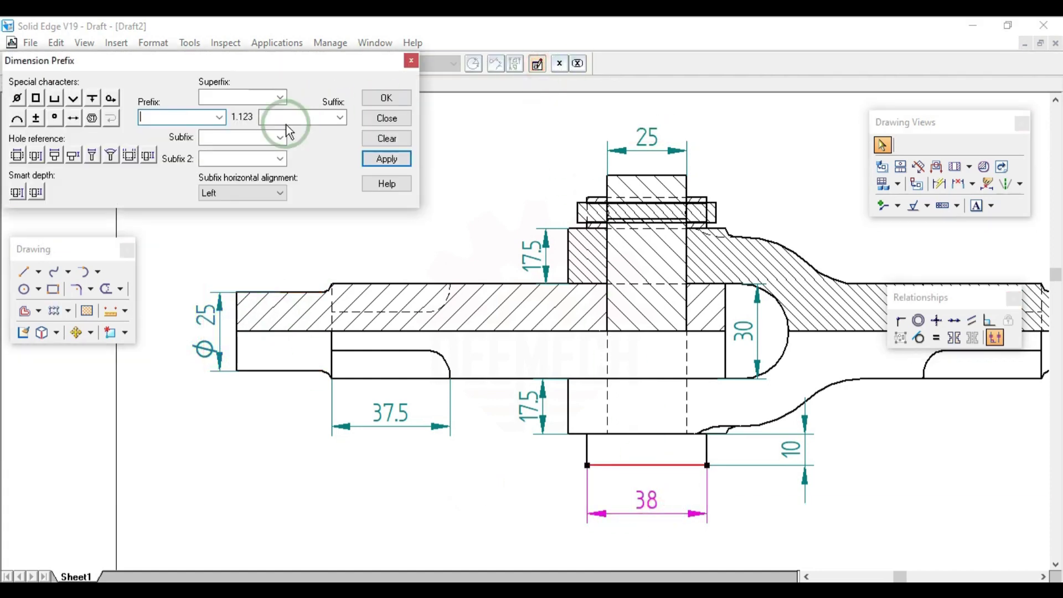
click(17, 98)
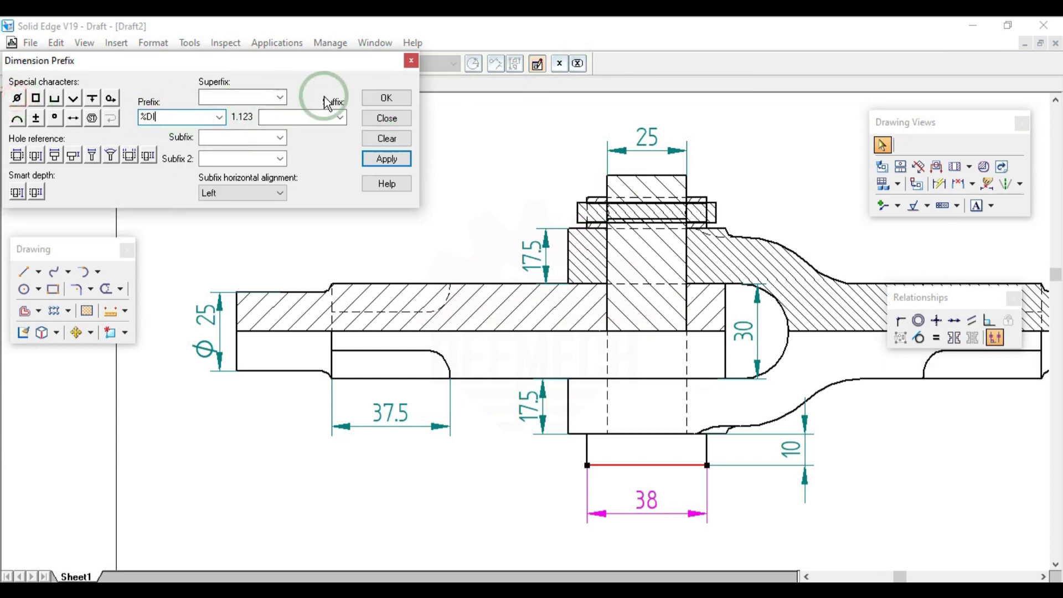
click(371, 99)
click(643, 145)
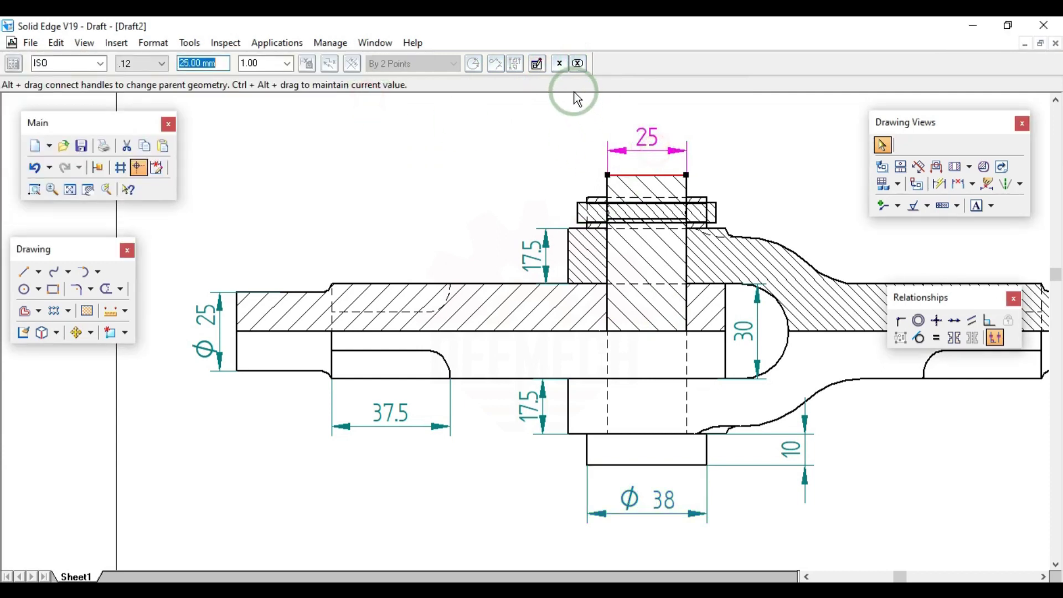
click(536, 63)
click(148, 119)
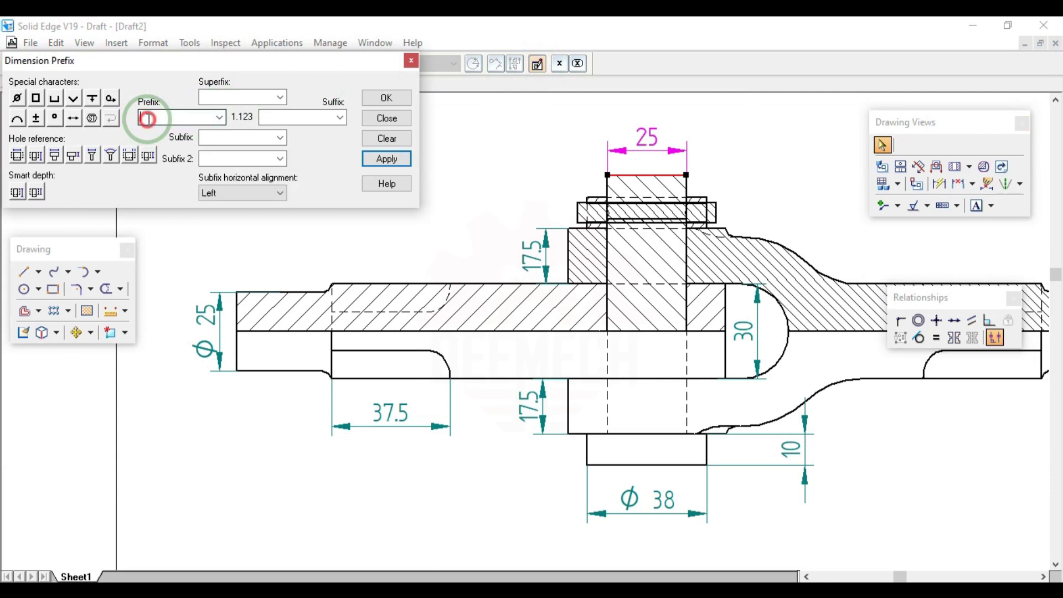
click(17, 98)
click(387, 97)
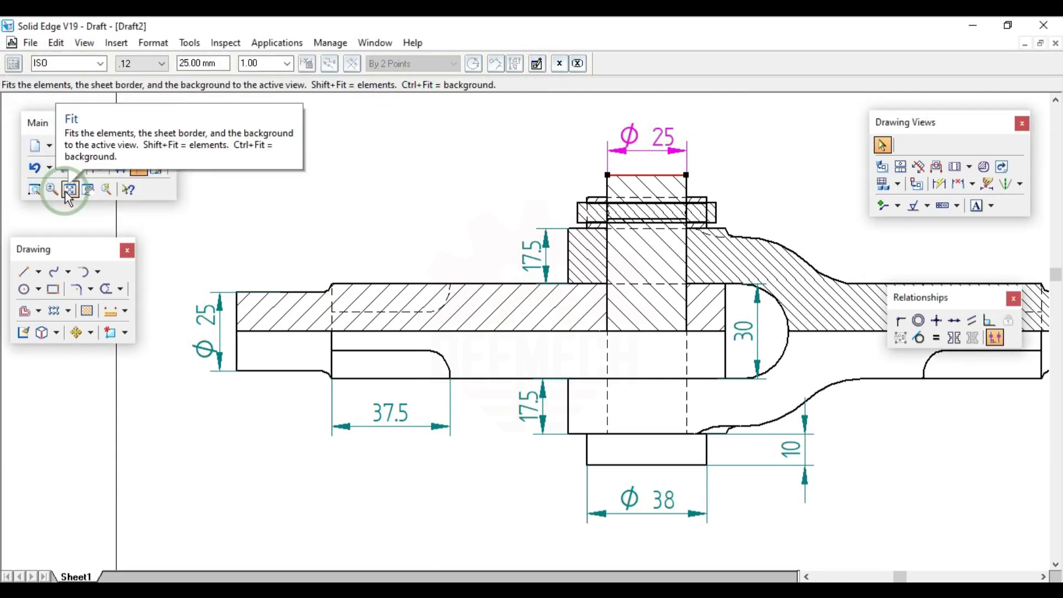
click(69, 191)
click(311, 294)
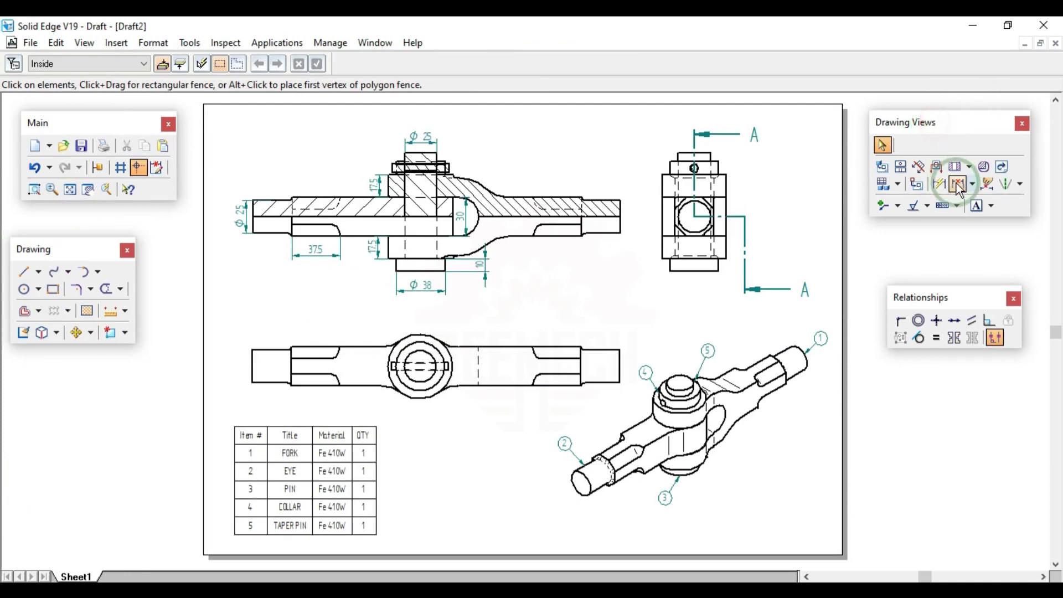
Set the text font to Times New Roman with a 1.50 text scale
click(991, 206)
click(989, 226)
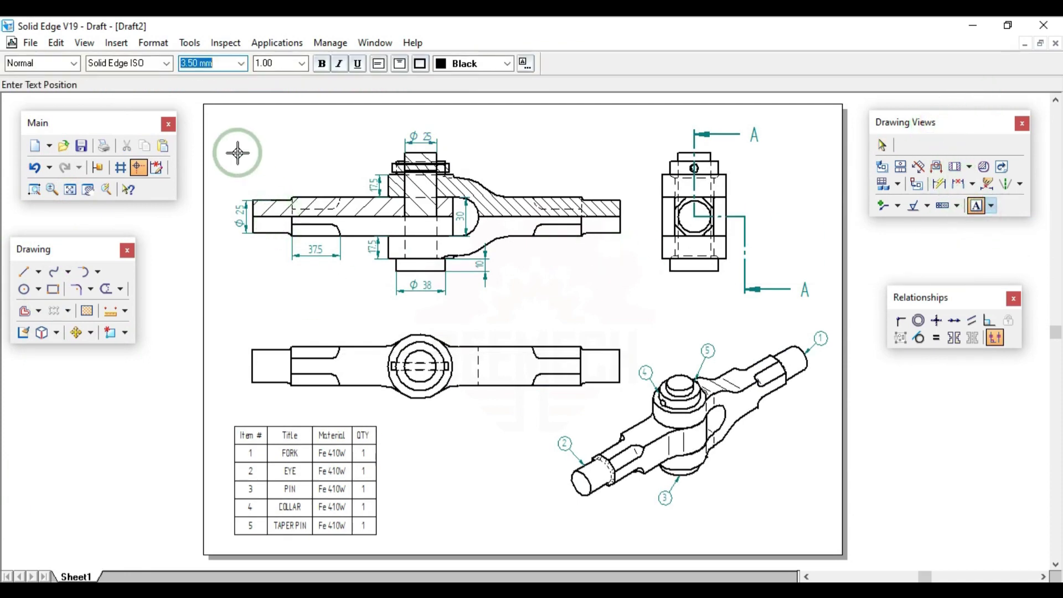
click(166, 63)
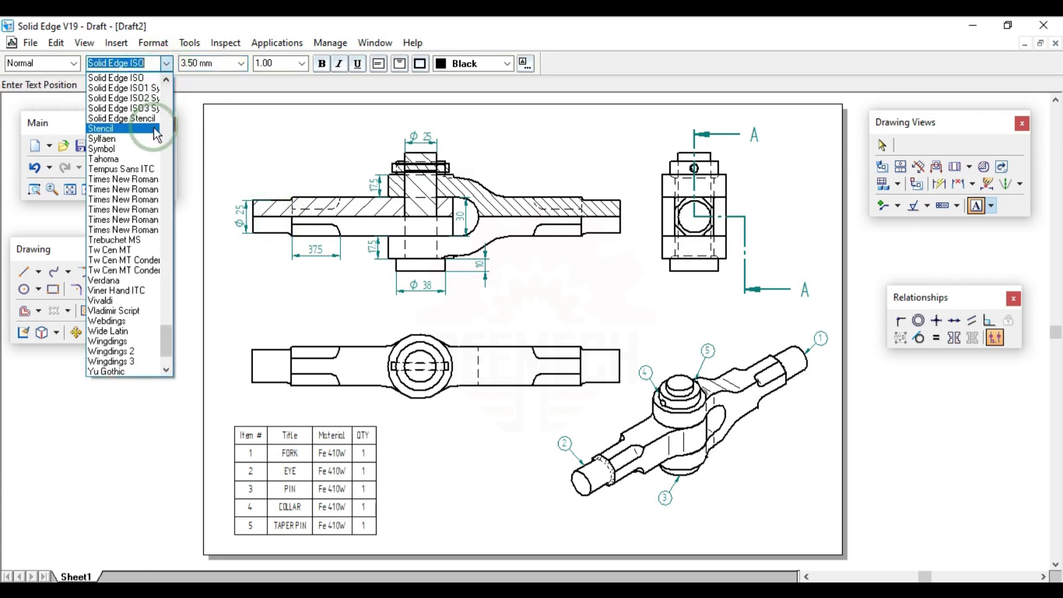
click(141, 182)
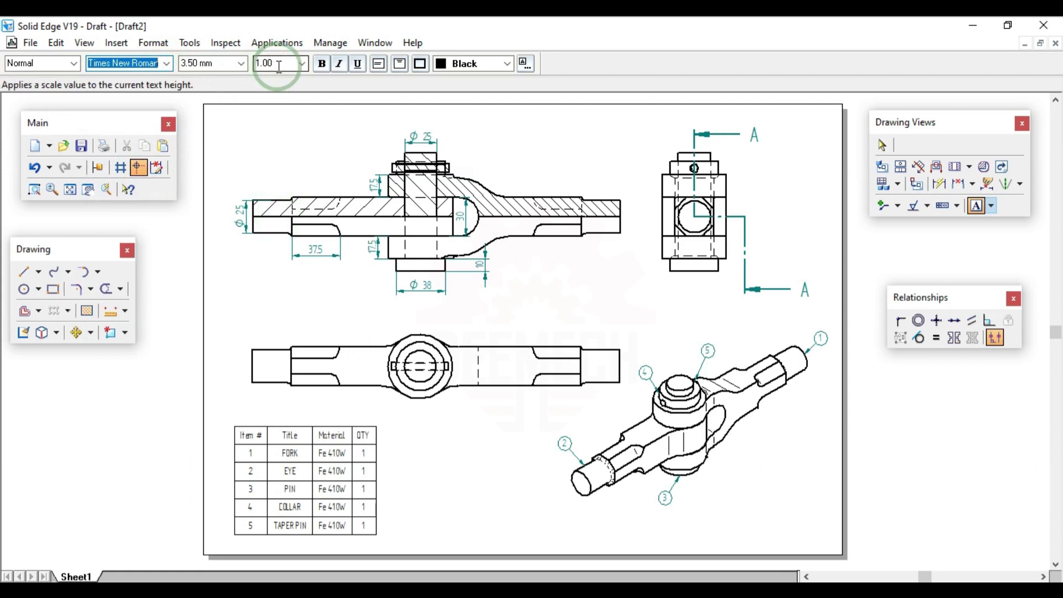
click(258, 63)
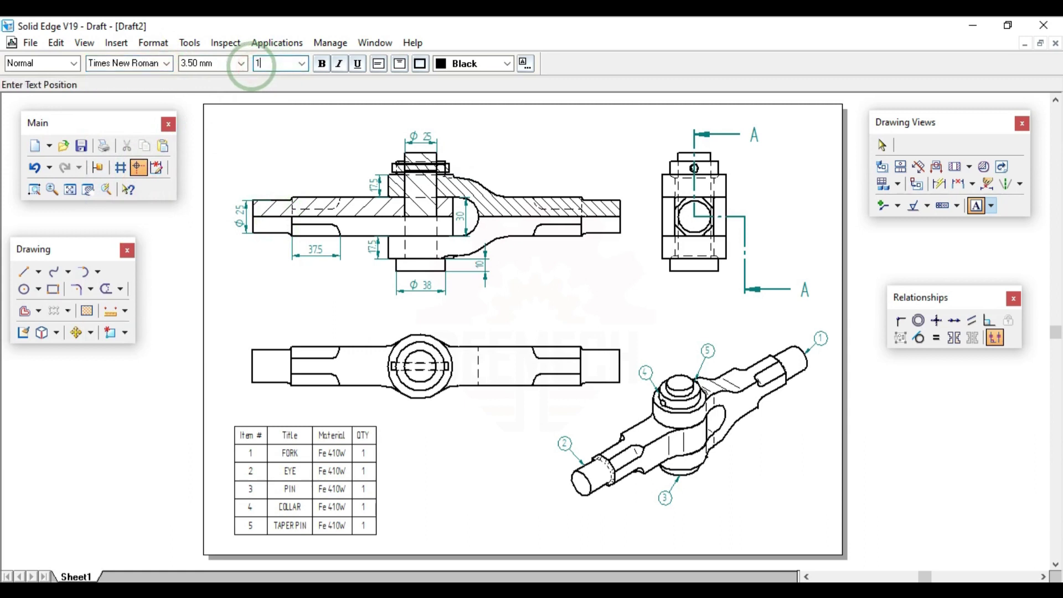
text(.50)
key(Tab)
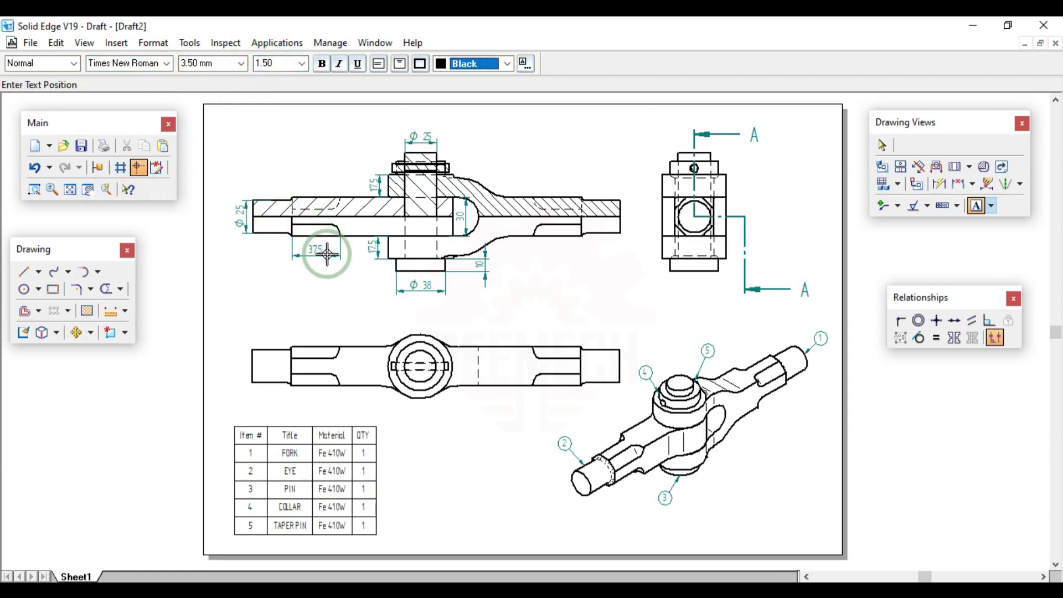
Place FRONT VIEW, LEFT SIDE VIEW, TOP VIEW and ISOMETRIC VIEW labels beneath their views
click(375, 302)
text(FRONT VIEW)
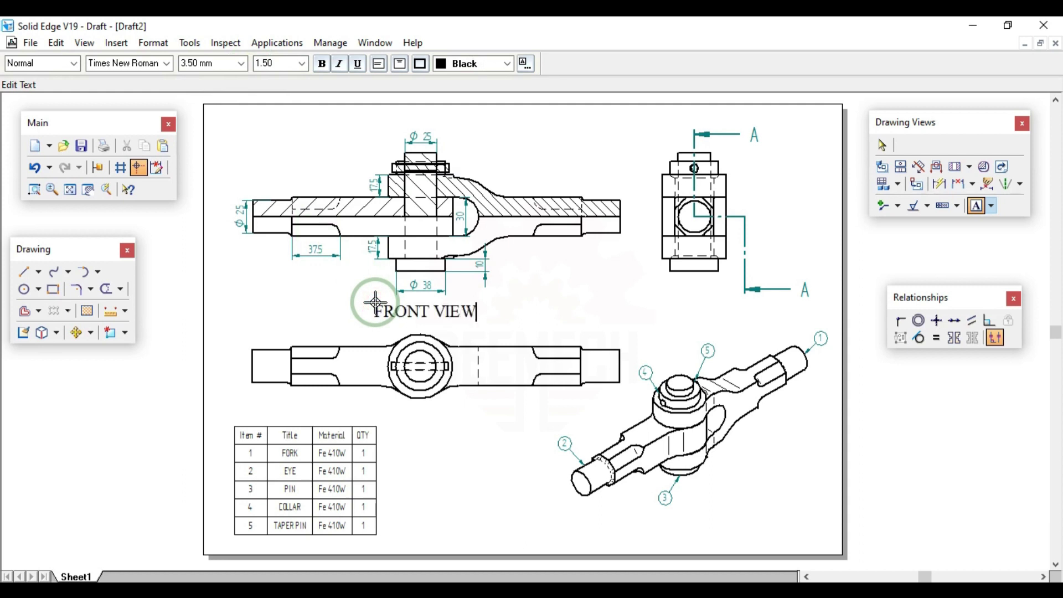
click(667, 308)
text(LEFT SIDE VIE)
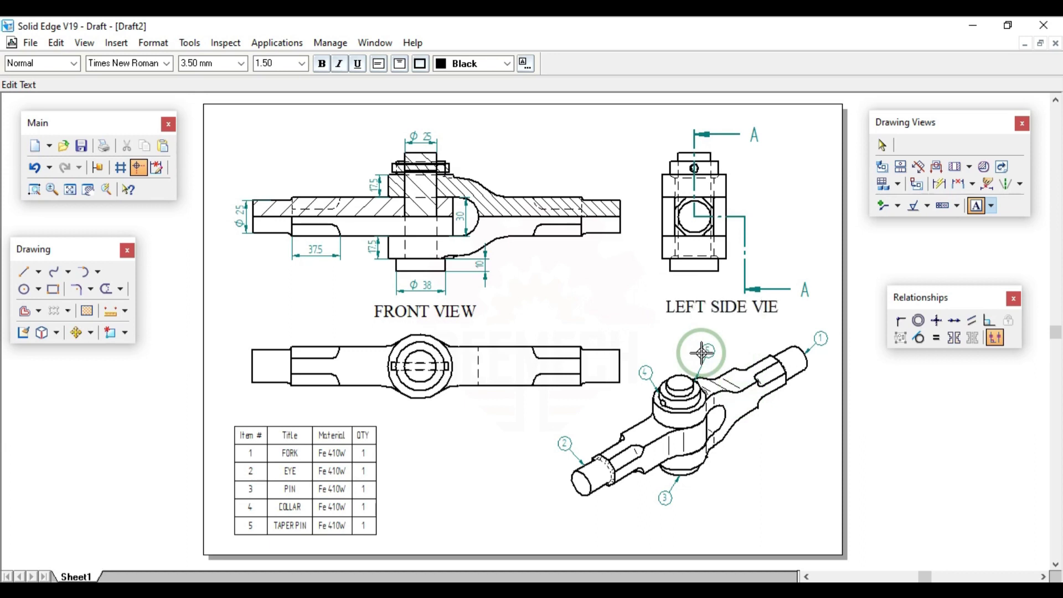
click(408, 413)
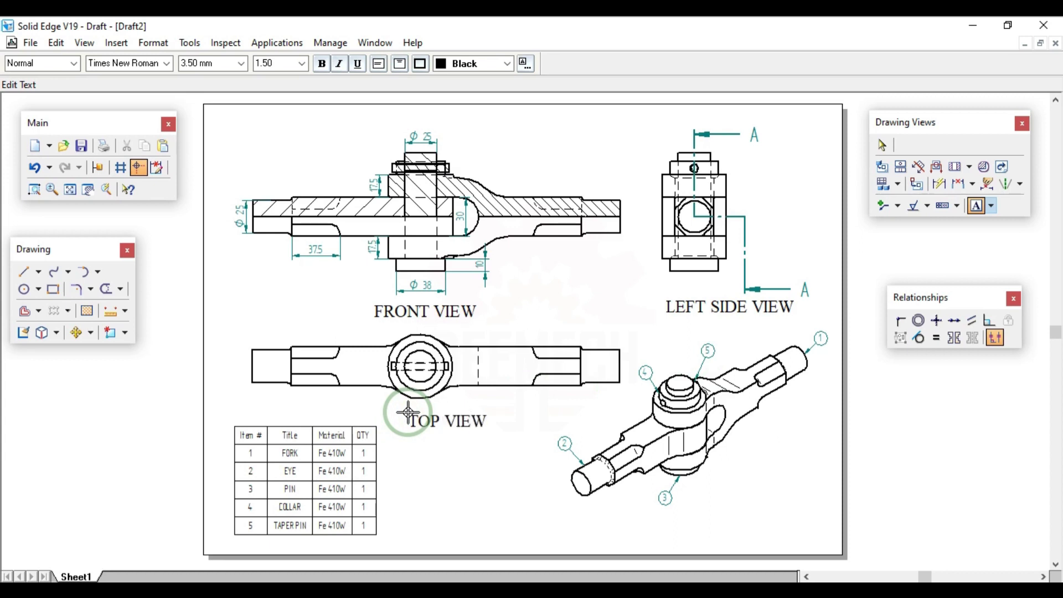
click(721, 473)
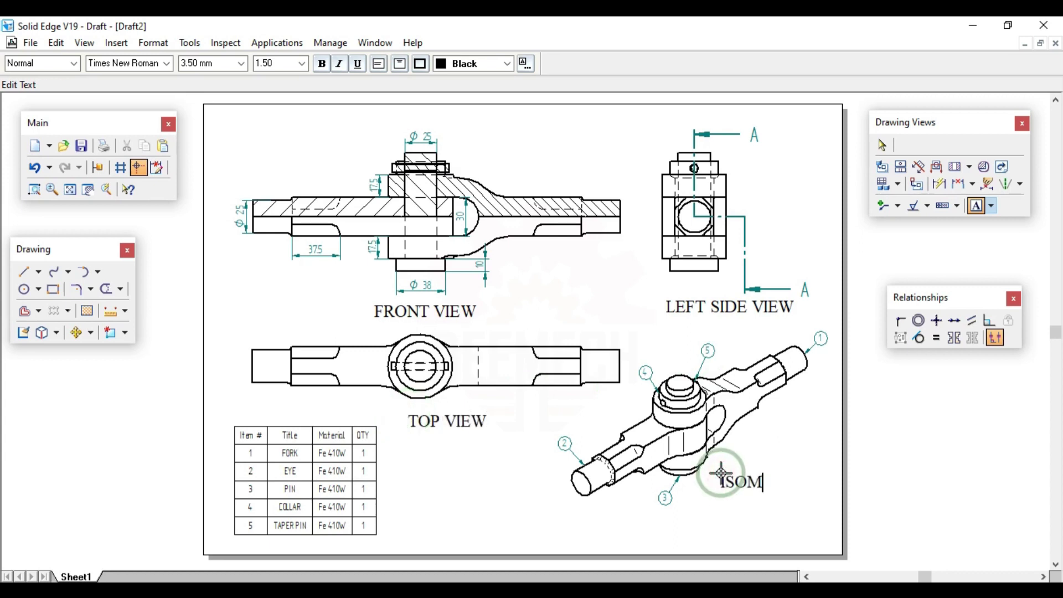
Type the KNUCKLE JOINT ASSEMBLY title at the sheet top and a REG. No. line below the parts table
text(IEW)
click(477, 119)
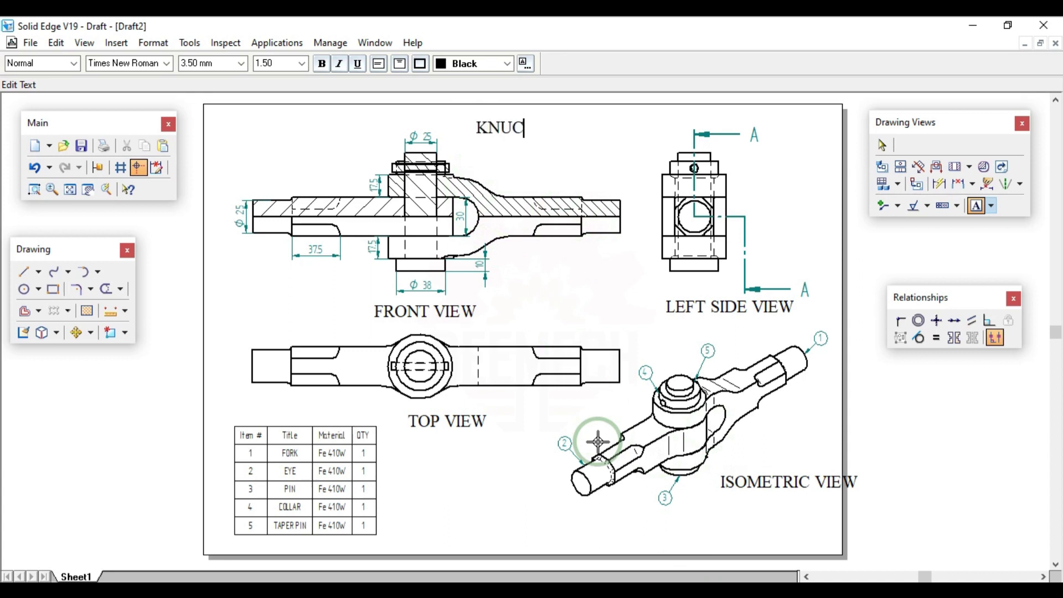
text(LY)
click(405, 509)
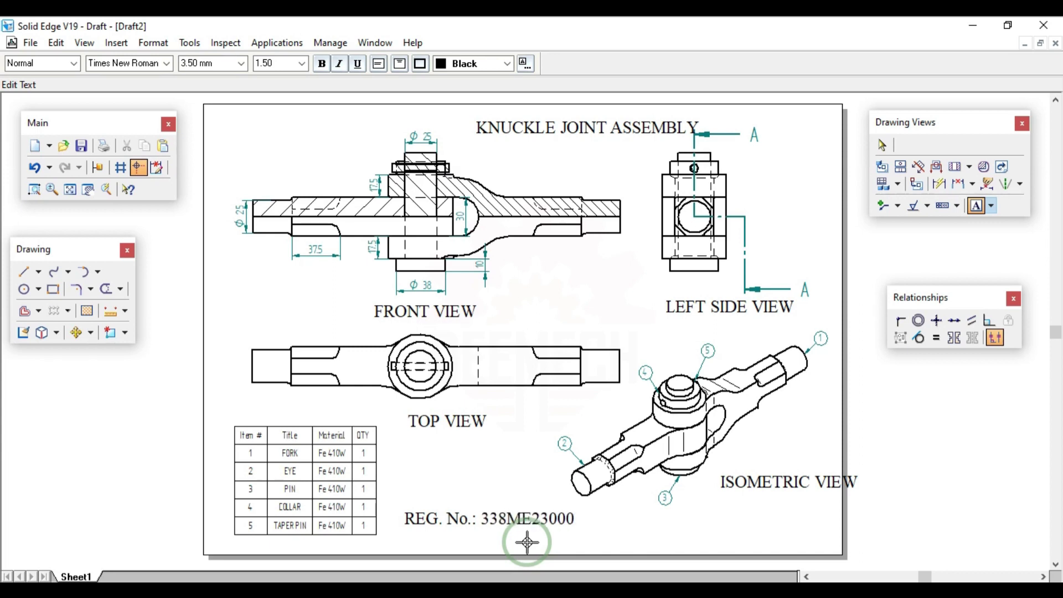
Drag the view labels, registration line and title into alignment under their views
click(882, 146)
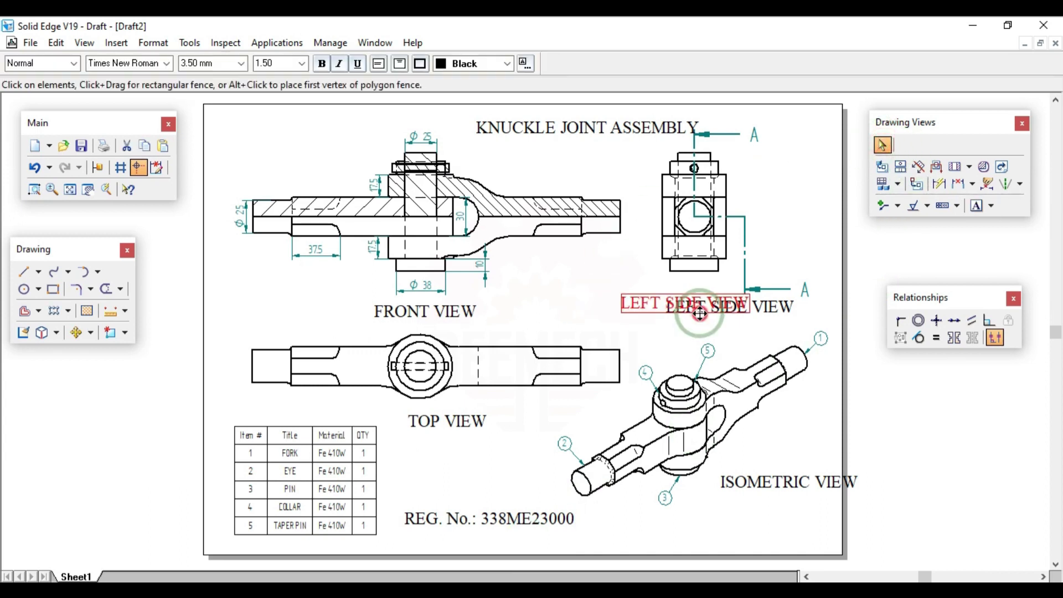
drag(699, 314, 704, 320)
drag(422, 427, 396, 425)
drag(487, 519, 474, 518)
drag(812, 487, 778, 499)
mouse_move(552, 138)
mouse_down()
mouse_move(530, 135)
mouse_move(554, 125)
mouse_up()
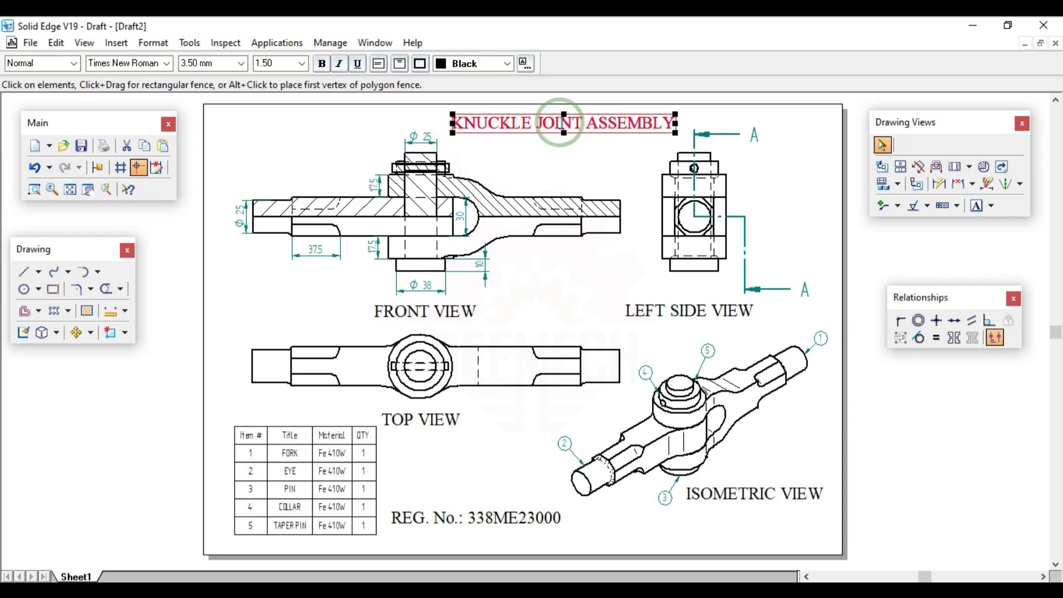
Make the KNUCKLE JOINT ASSEMBLY title bold and widen its box to one line
double_click(562, 123)
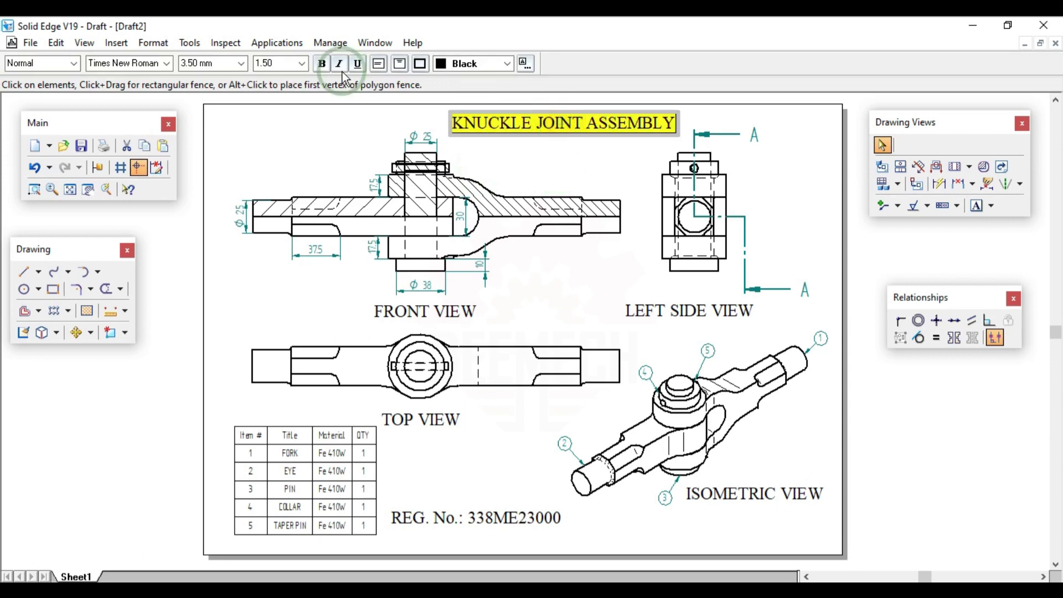
click(321, 64)
drag(681, 133, 707, 133)
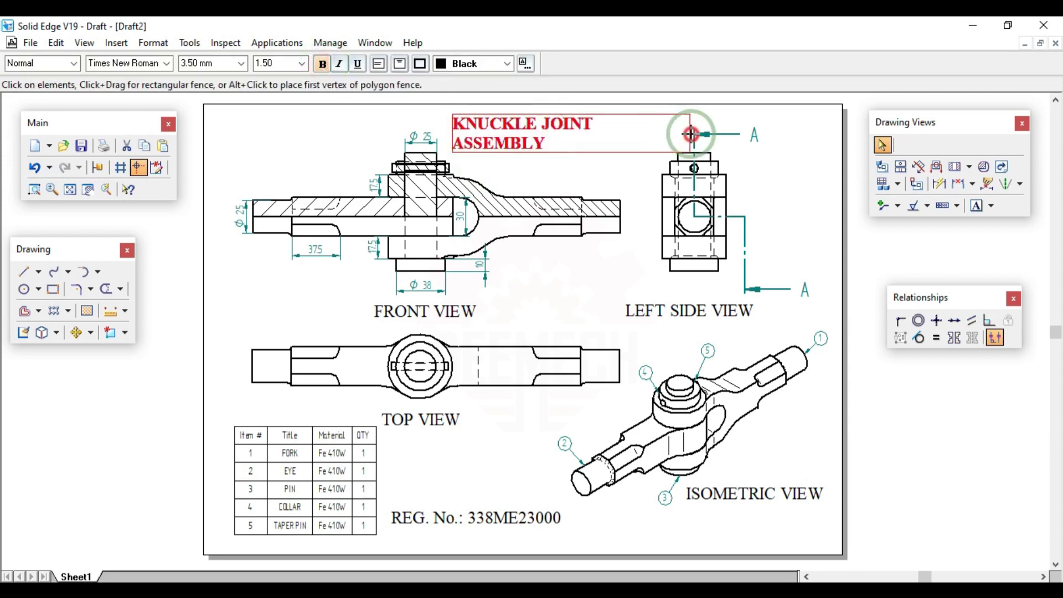
click(620, 150)
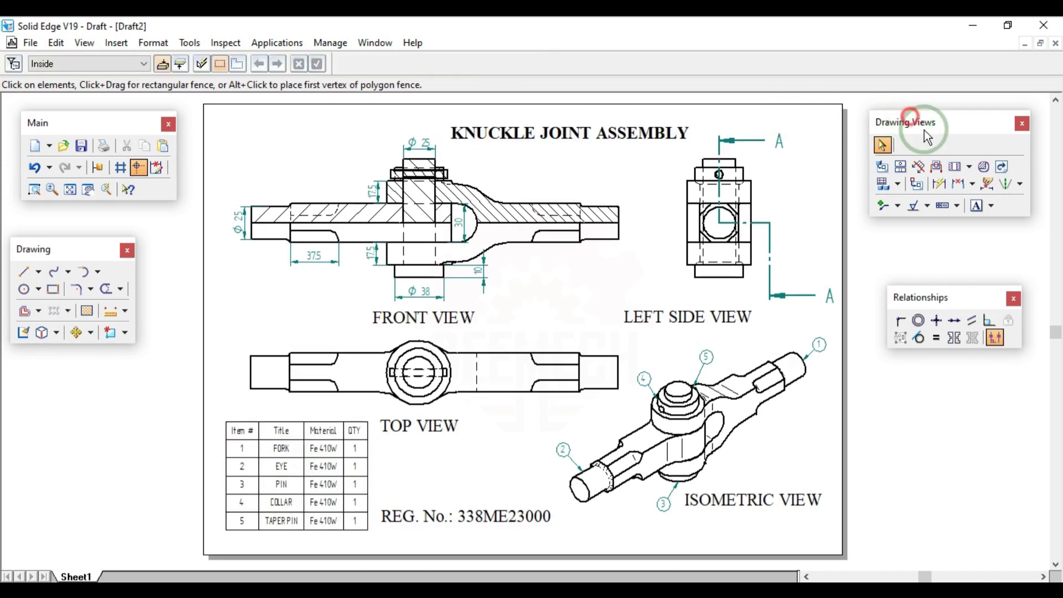
Add a BOM heading above the parts table
click(976, 206)
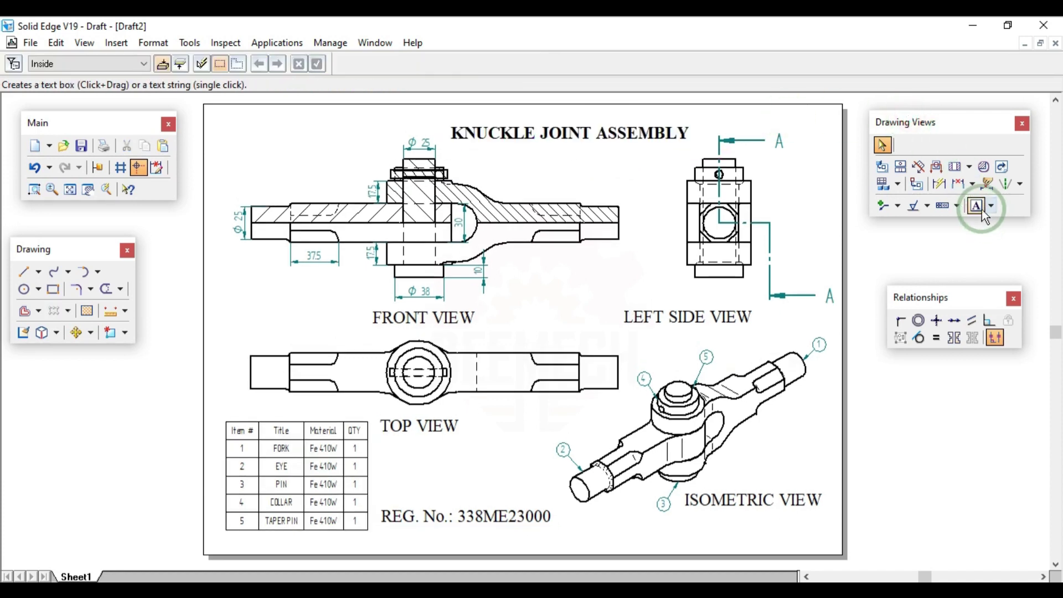
click(280, 412)
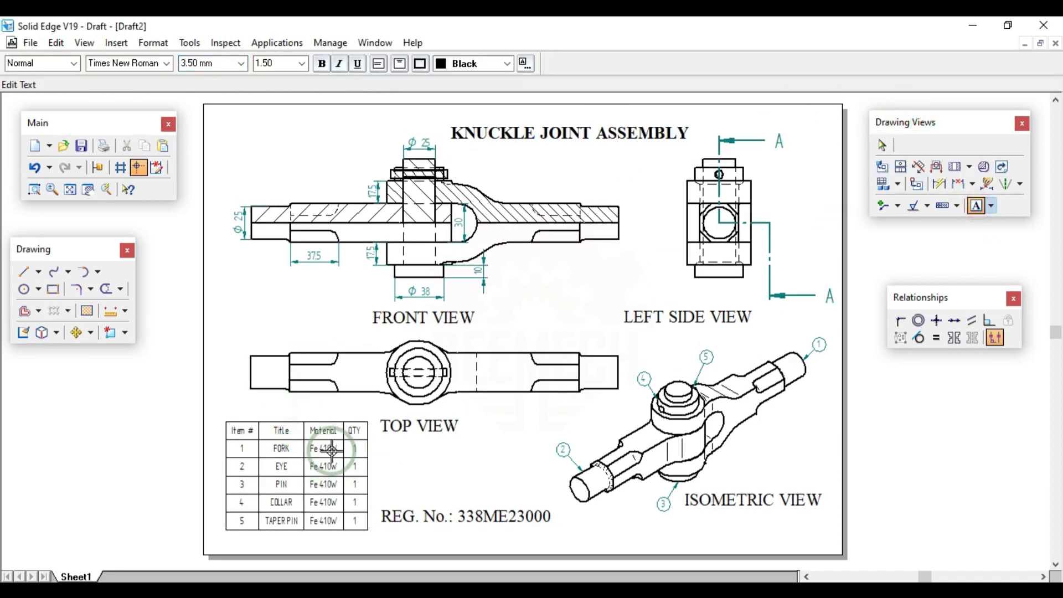
text(BOM)
click(882, 145)
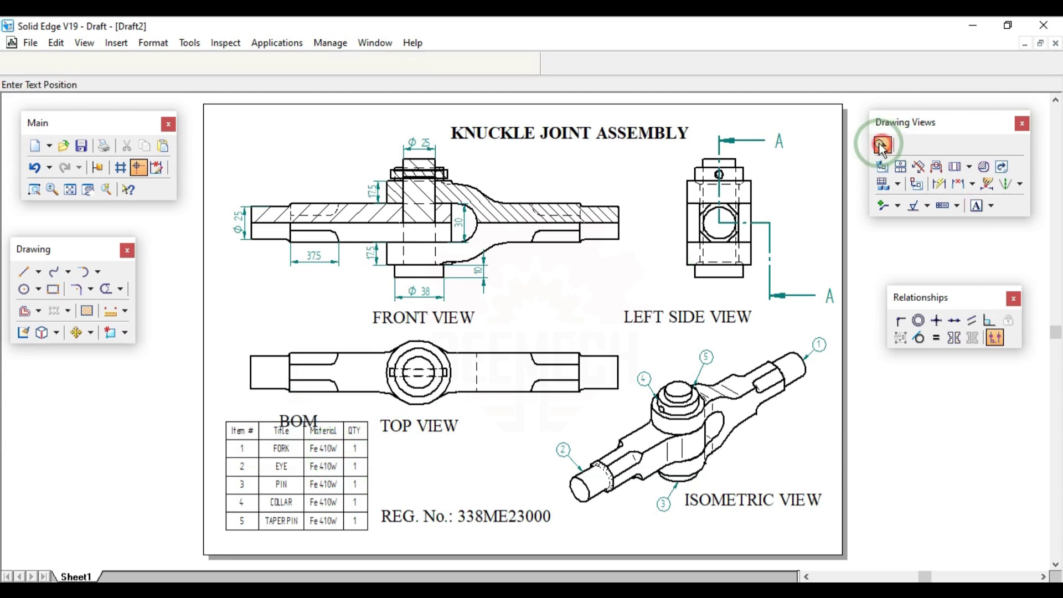
click(308, 409)
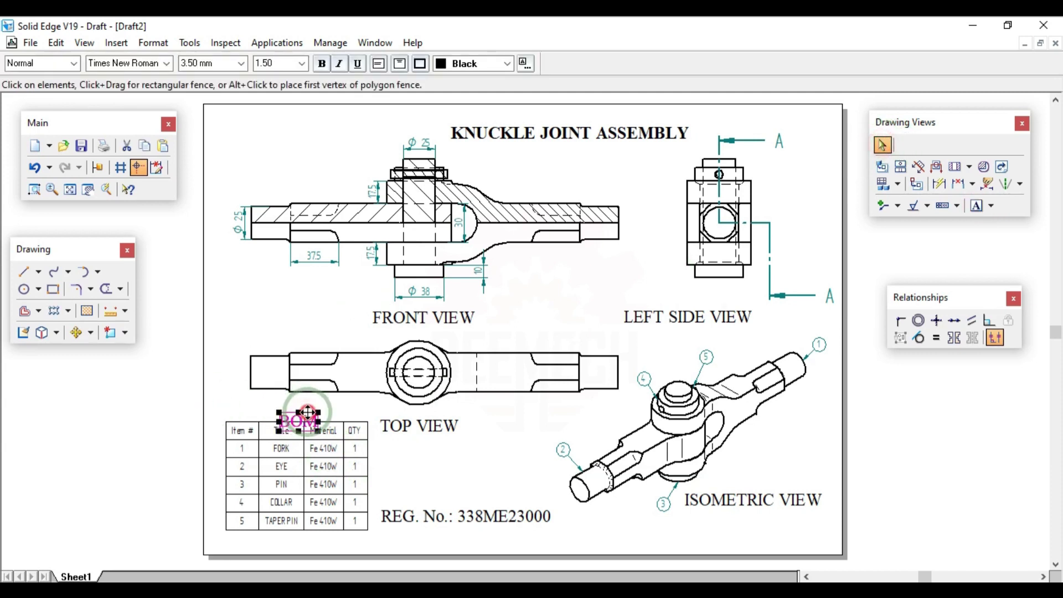
Reposition both A letters of the section cutting plane line
click(778, 145)
click(778, 148)
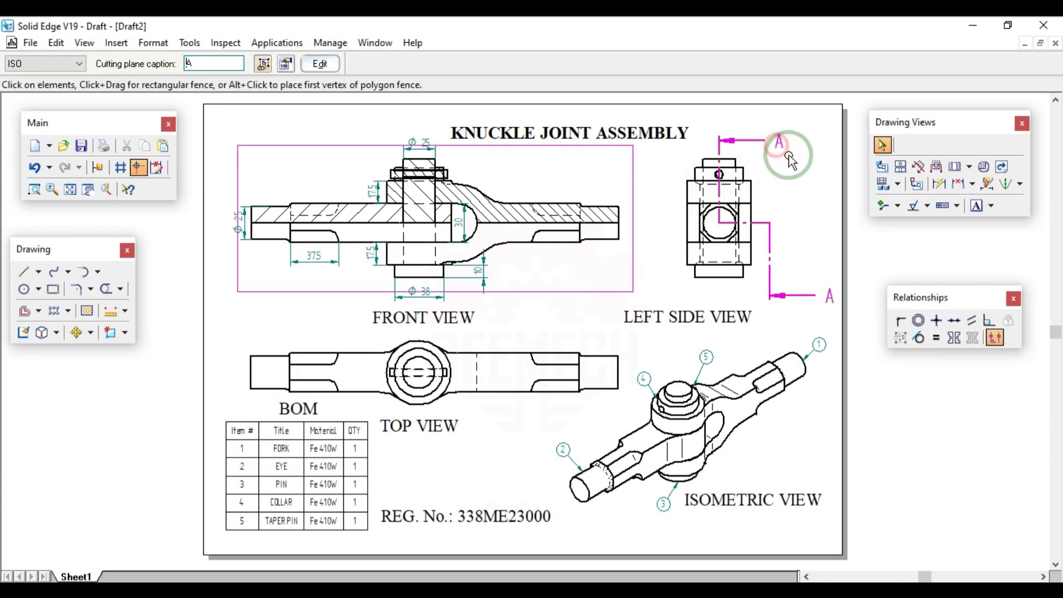
click(770, 154)
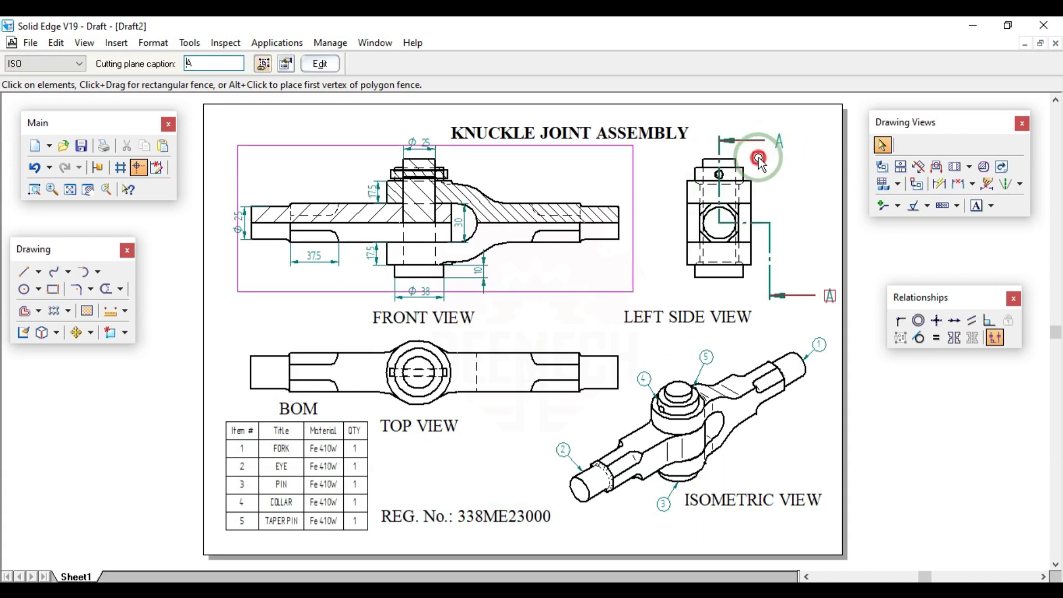
drag(826, 299, 809, 308)
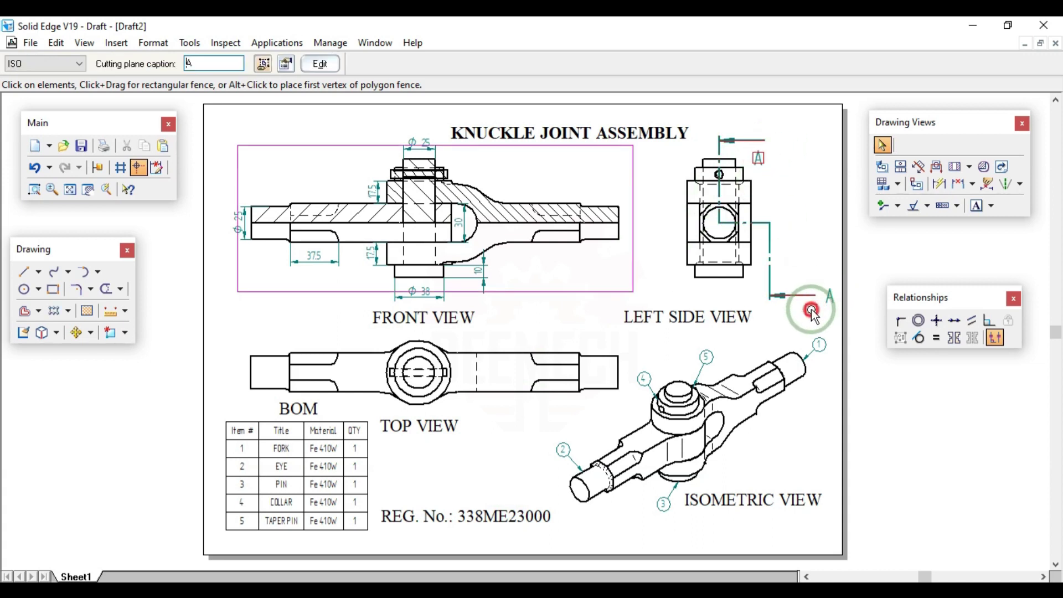
click(815, 252)
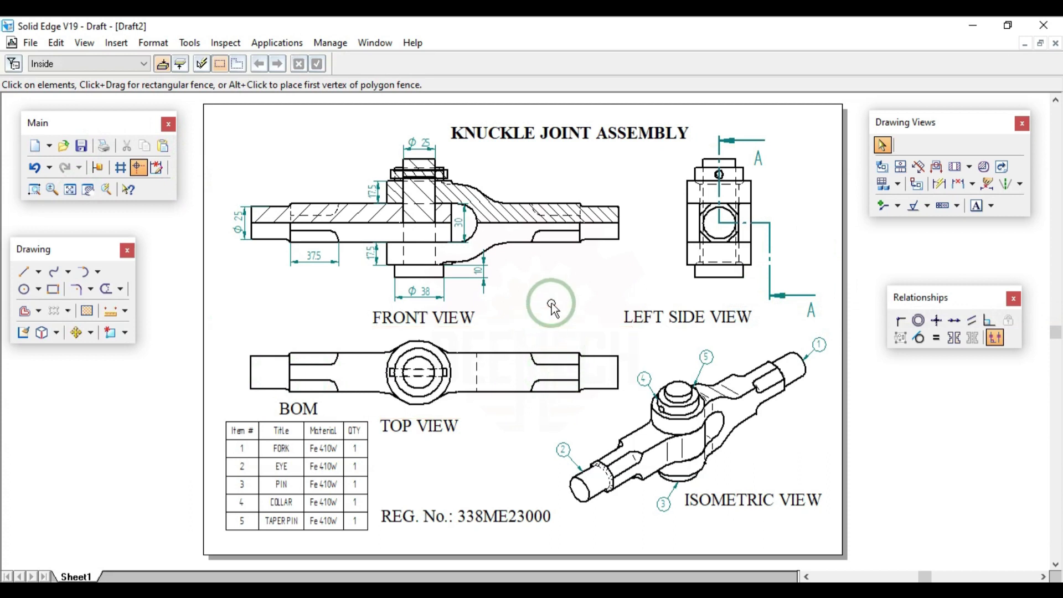
Draw a three-point rectangle border around the whole sheet
click(53, 289)
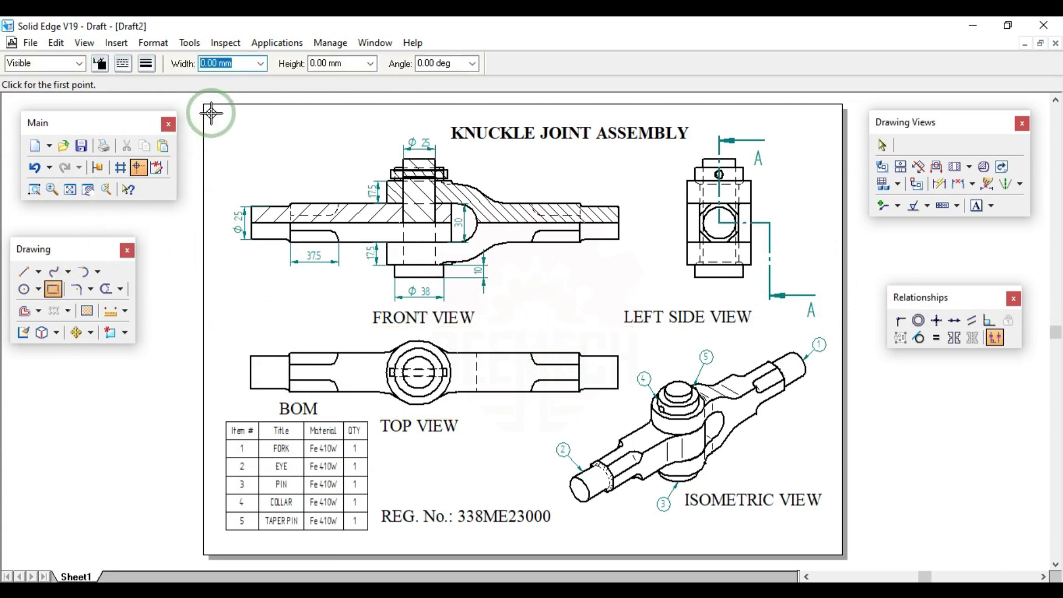
click(211, 110)
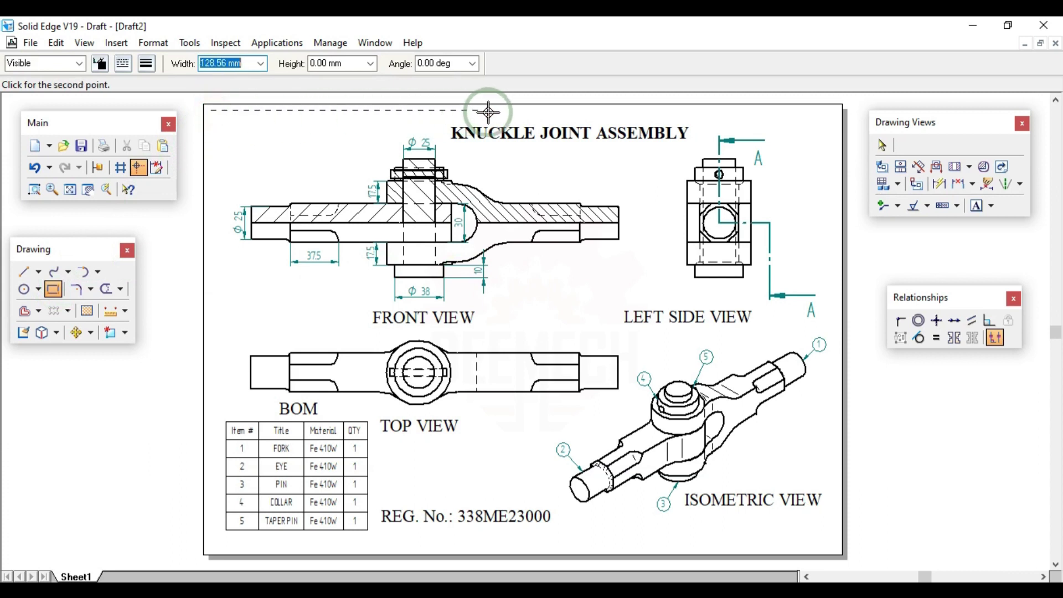
click(832, 111)
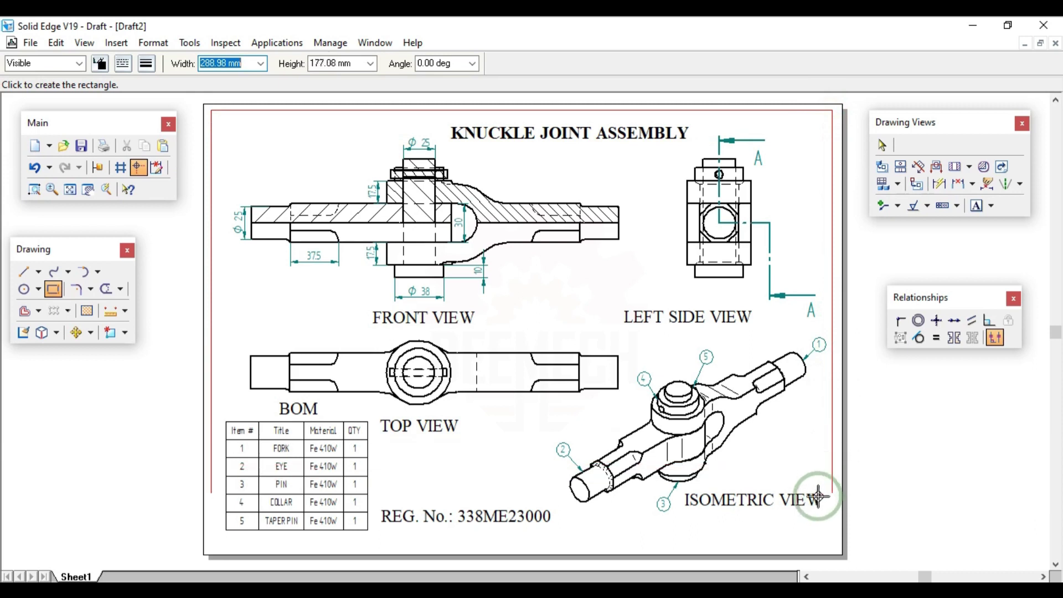
click(821, 543)
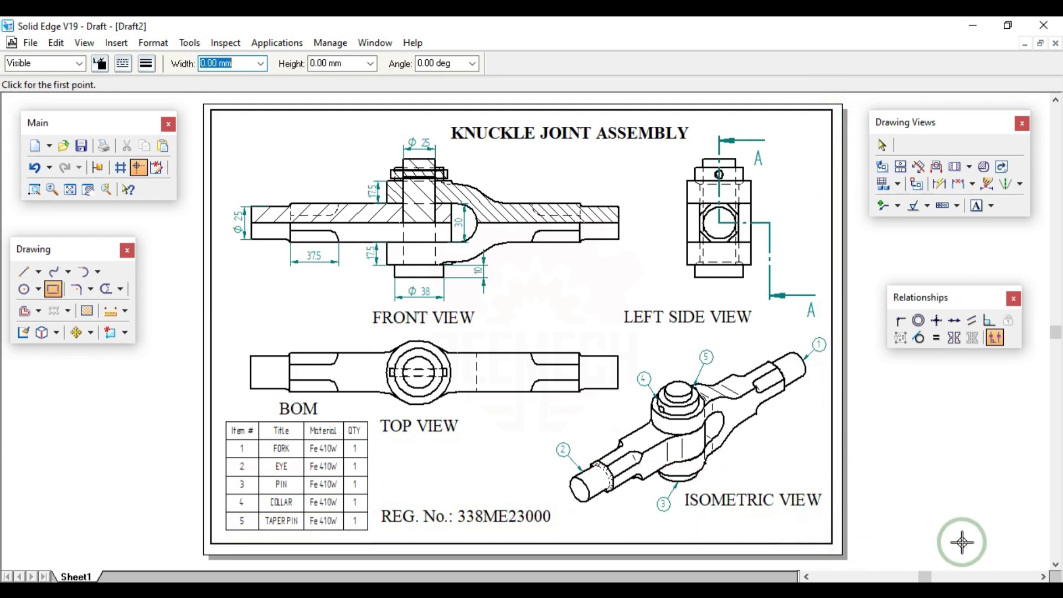
Draw a rectangle box enclosing the KNUCKLE JOINT ASSEMBLY title
click(53, 288)
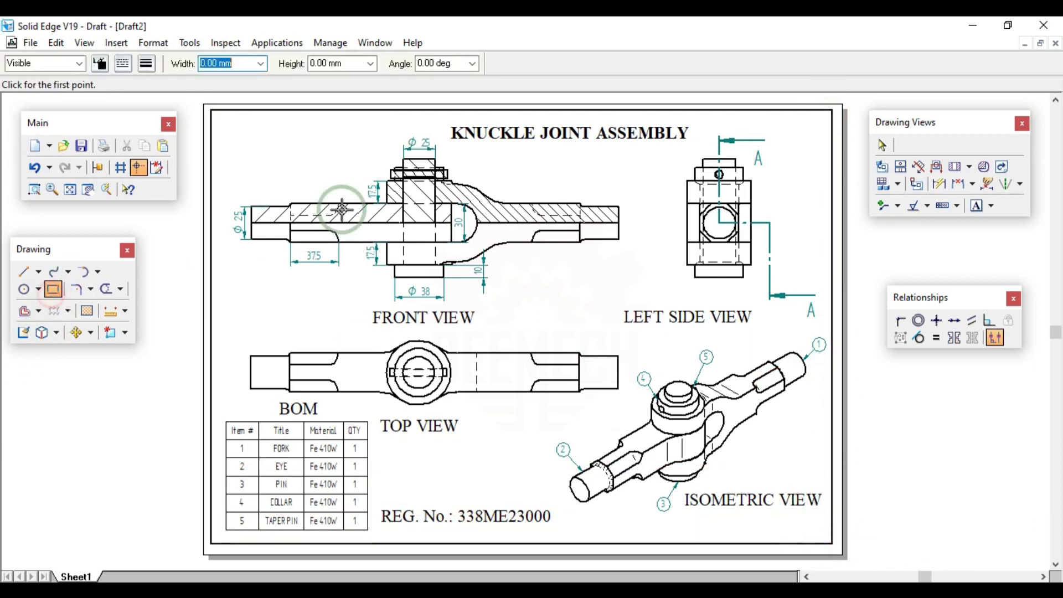
click(444, 120)
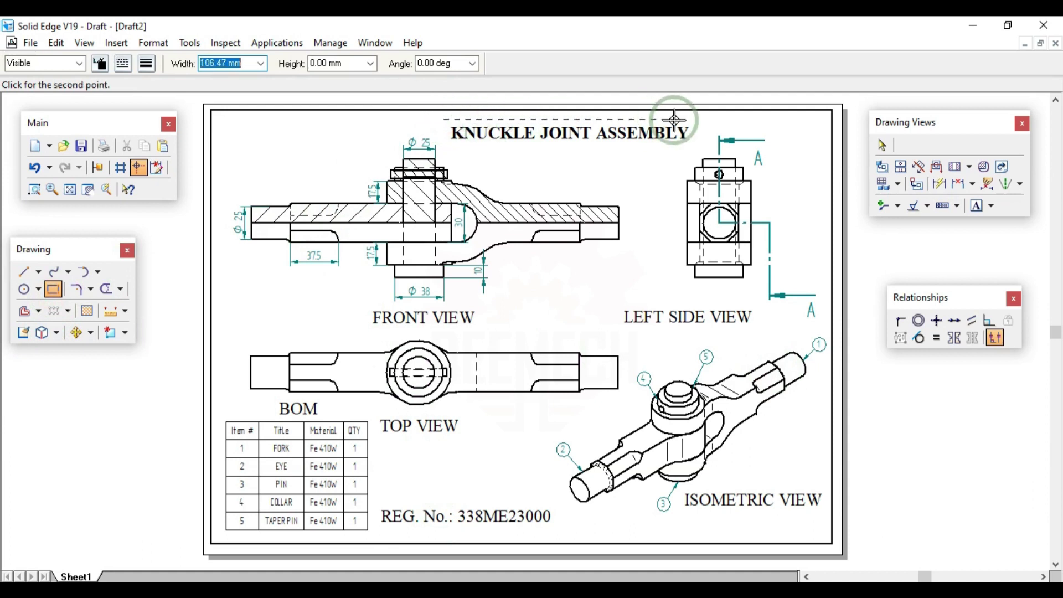
click(691, 121)
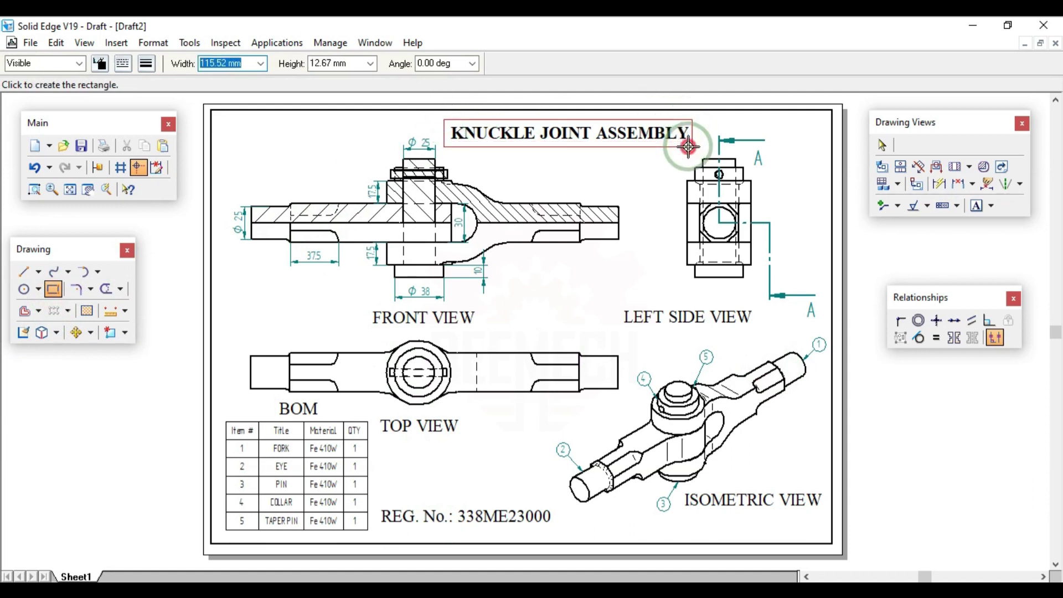
click(688, 147)
key(Escape)
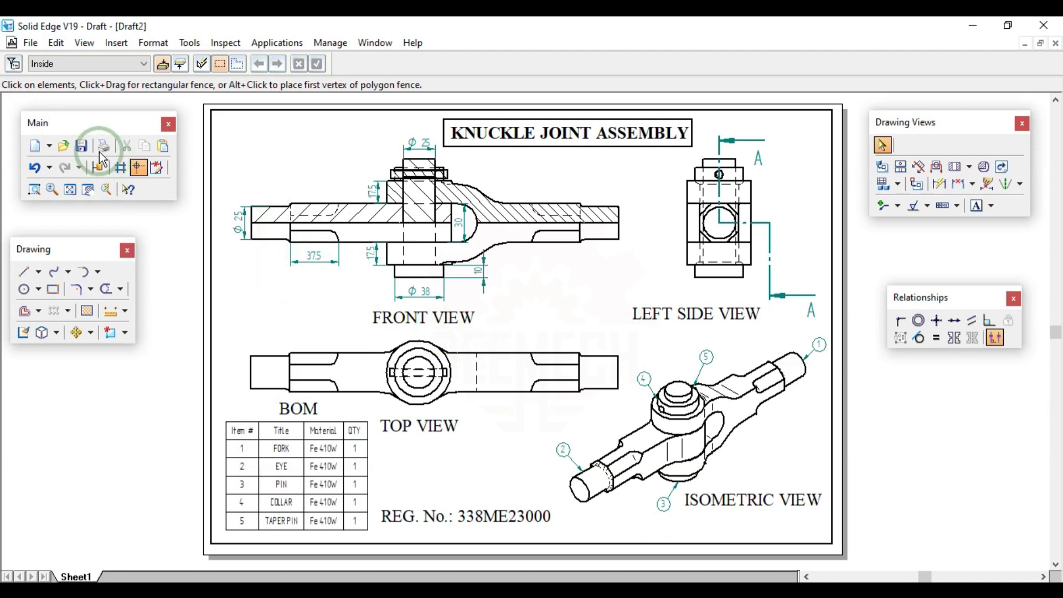
click(36, 189)
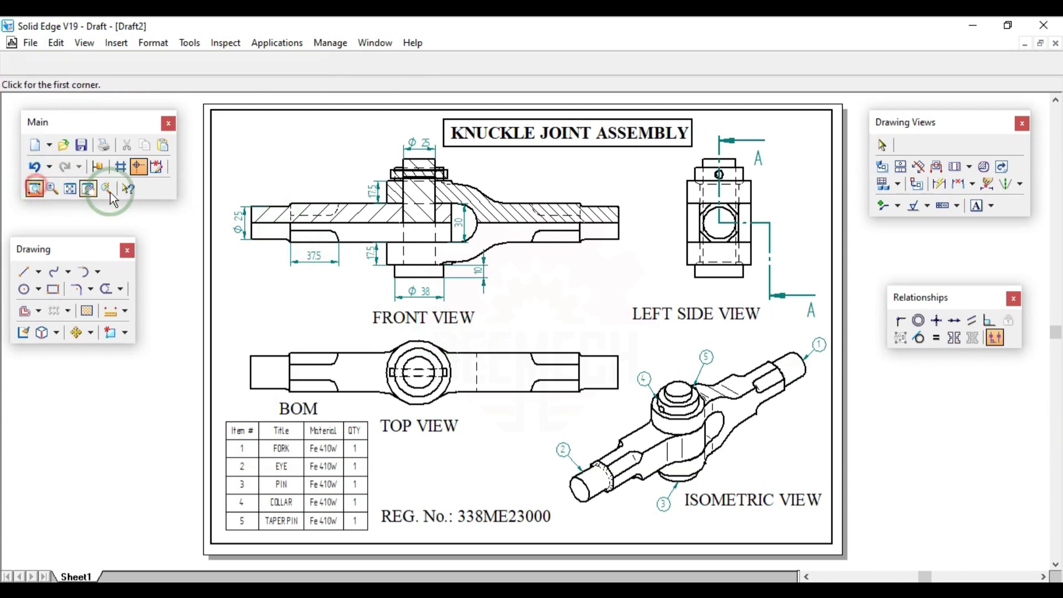
click(227, 167)
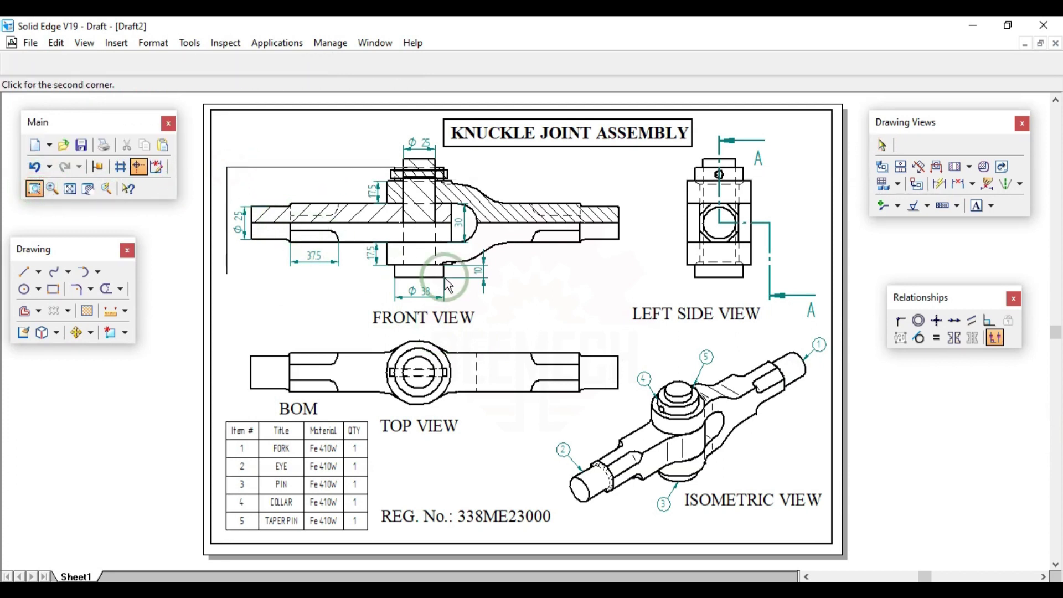
click(542, 309)
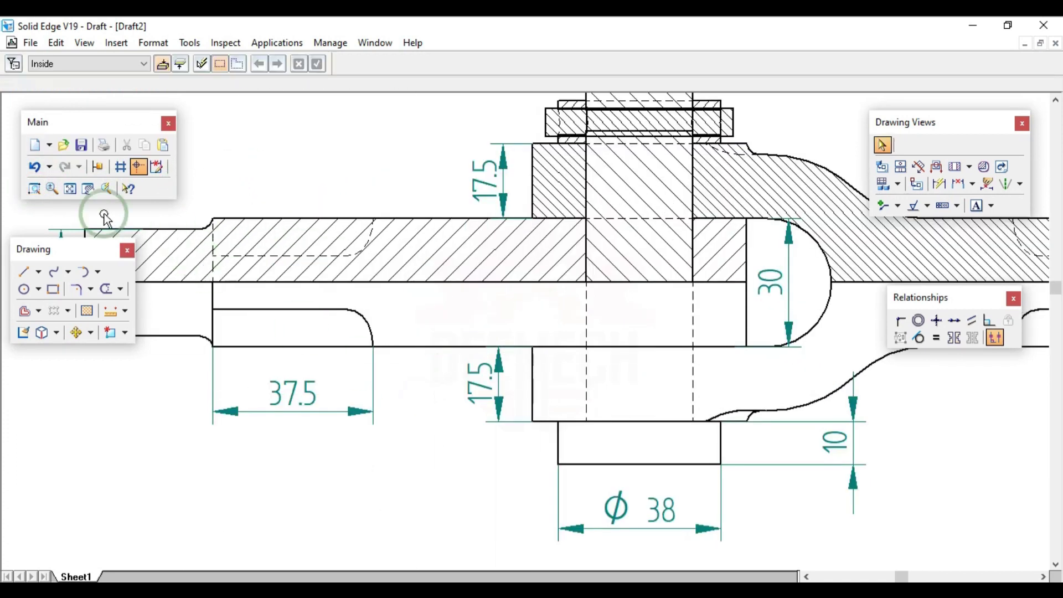
click(88, 188)
drag(254, 179, 484, 191)
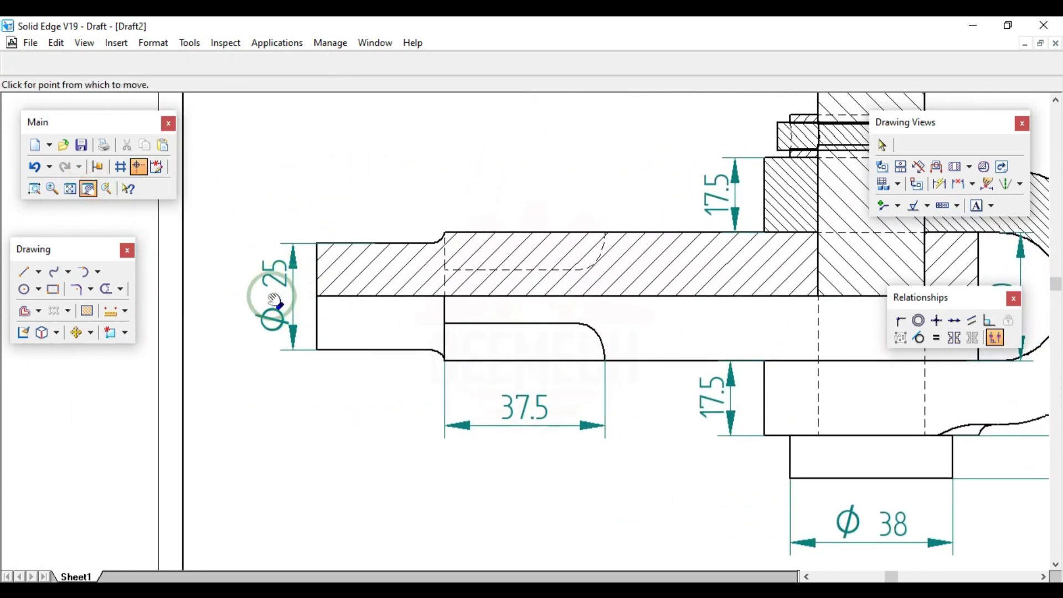
click(882, 145)
click(286, 289)
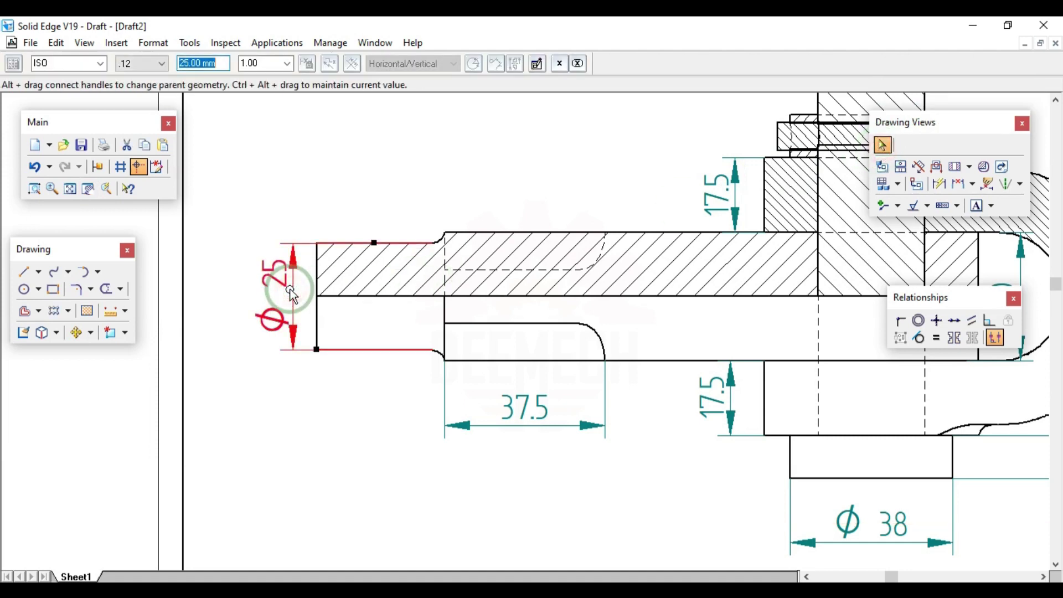
click(559, 64)
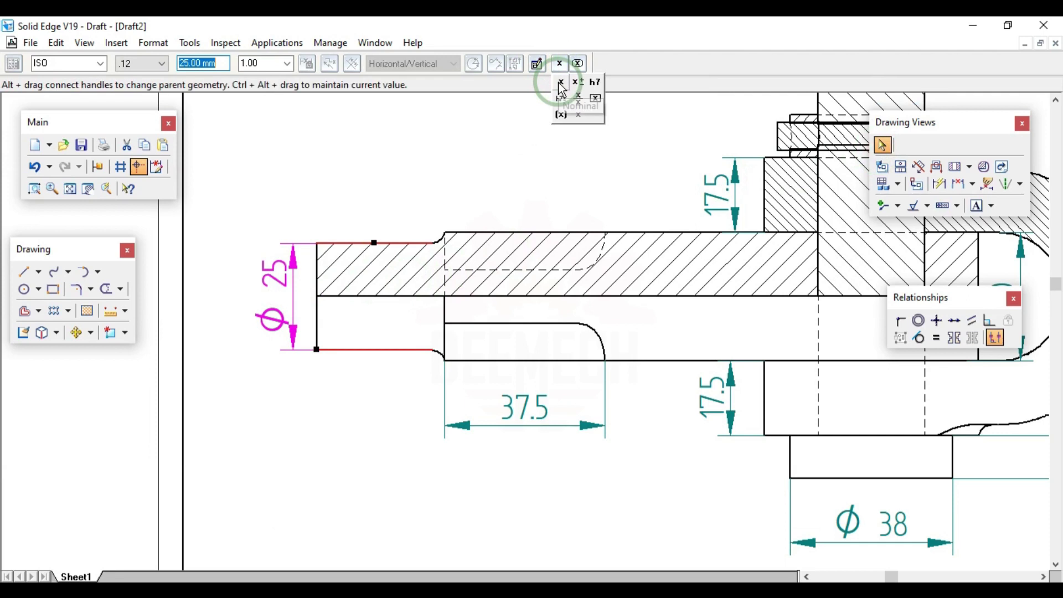
click(578, 114)
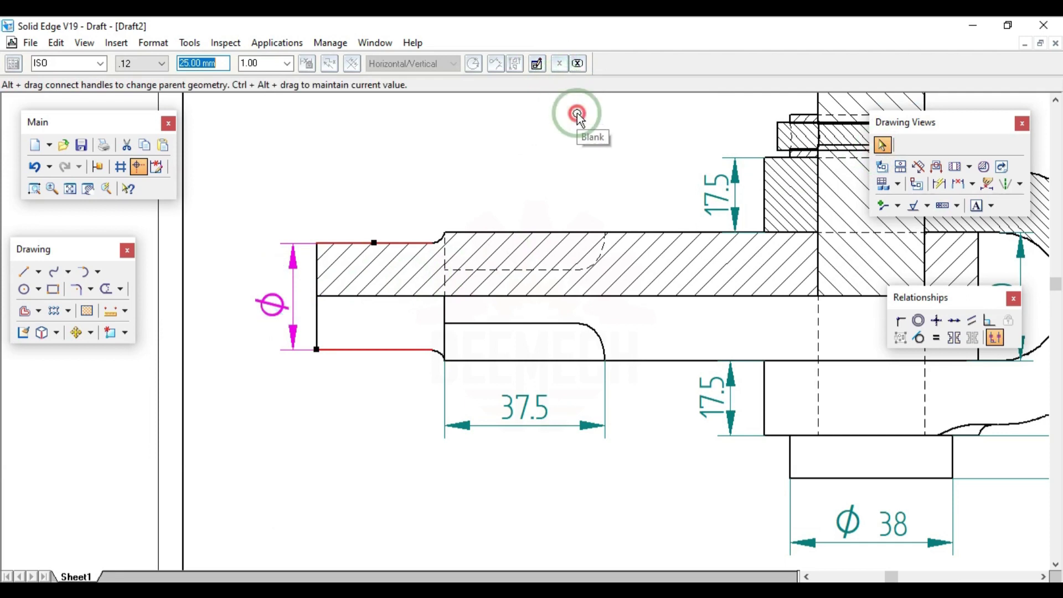
click(541, 77)
click(168, 118)
text(%DI)
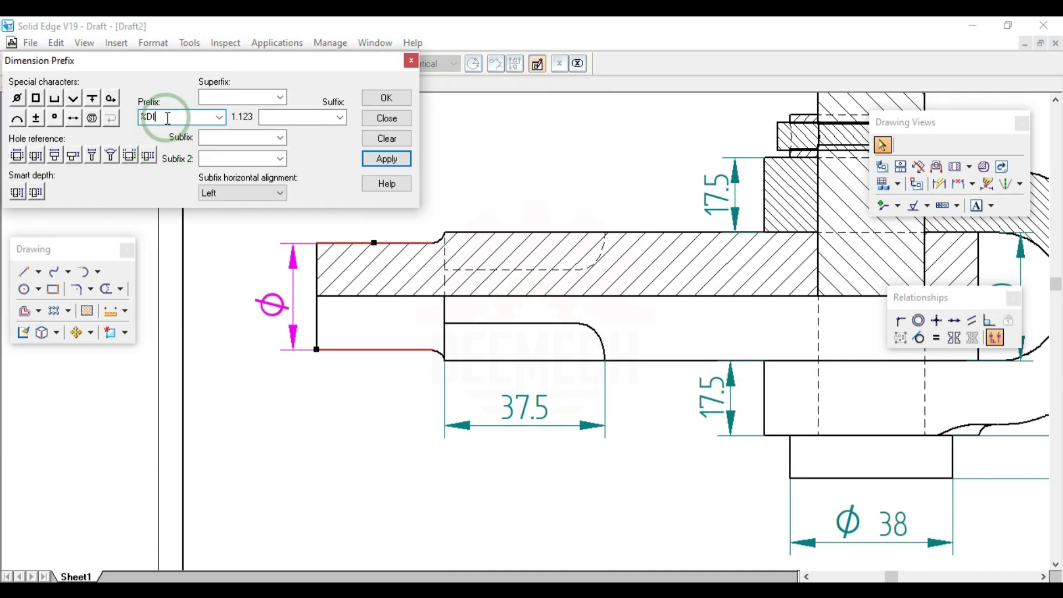
drag(168, 118, 139, 122)
text(d)
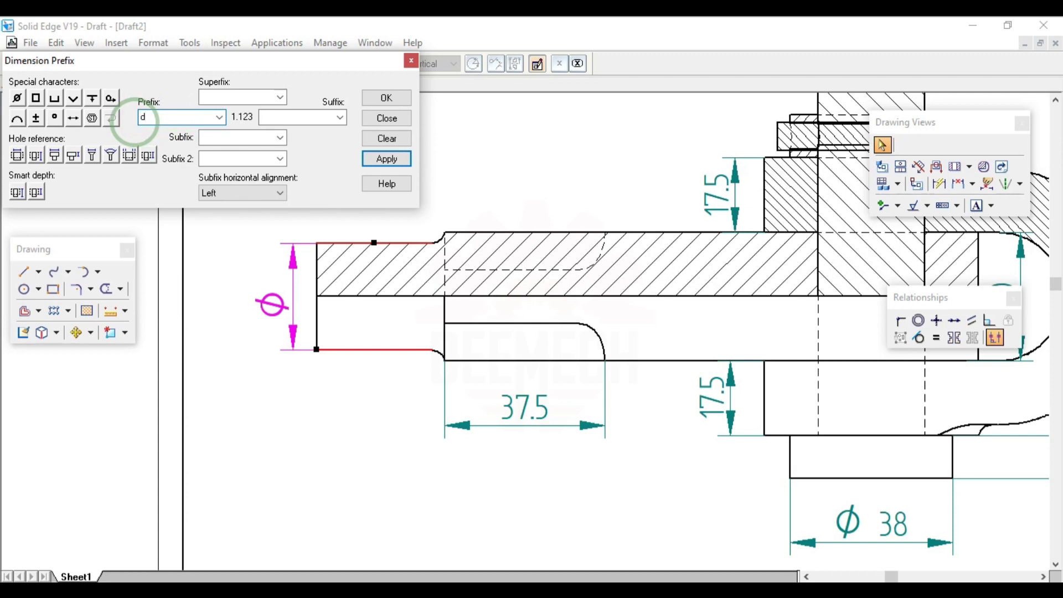
click(374, 99)
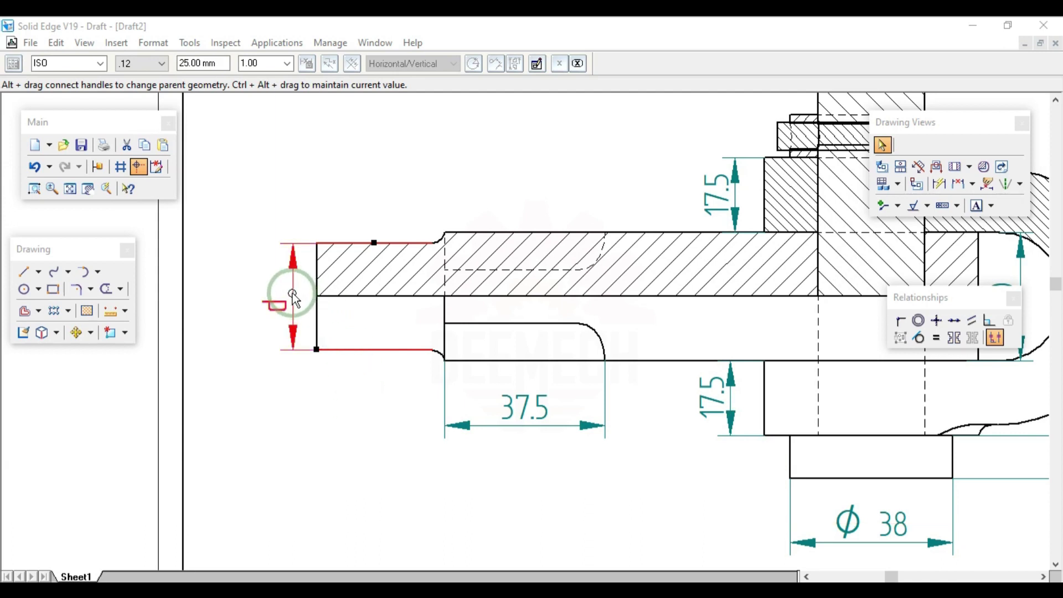
click(536, 64)
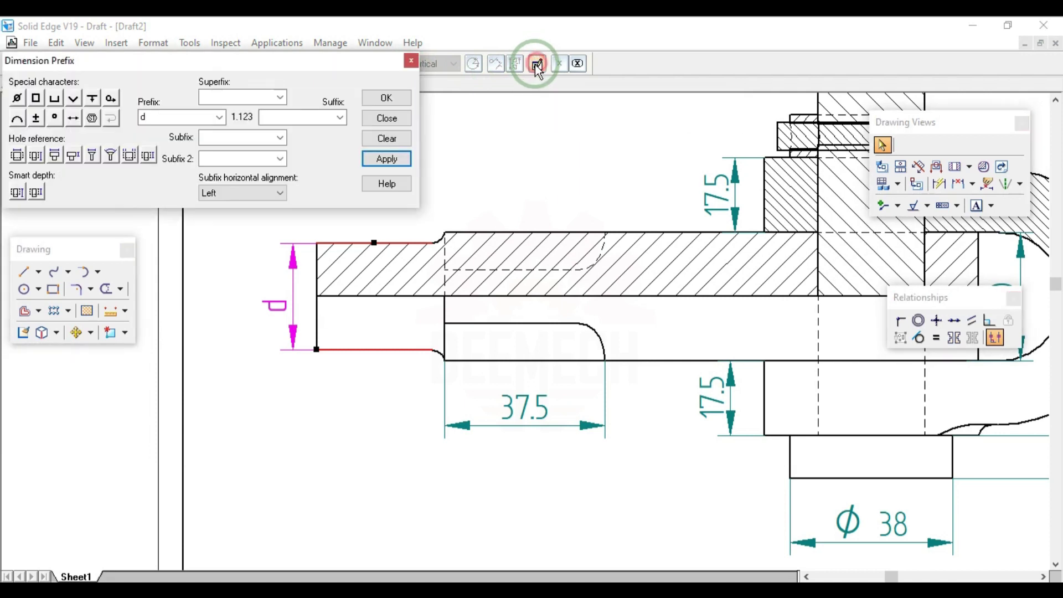
double_click(169, 118)
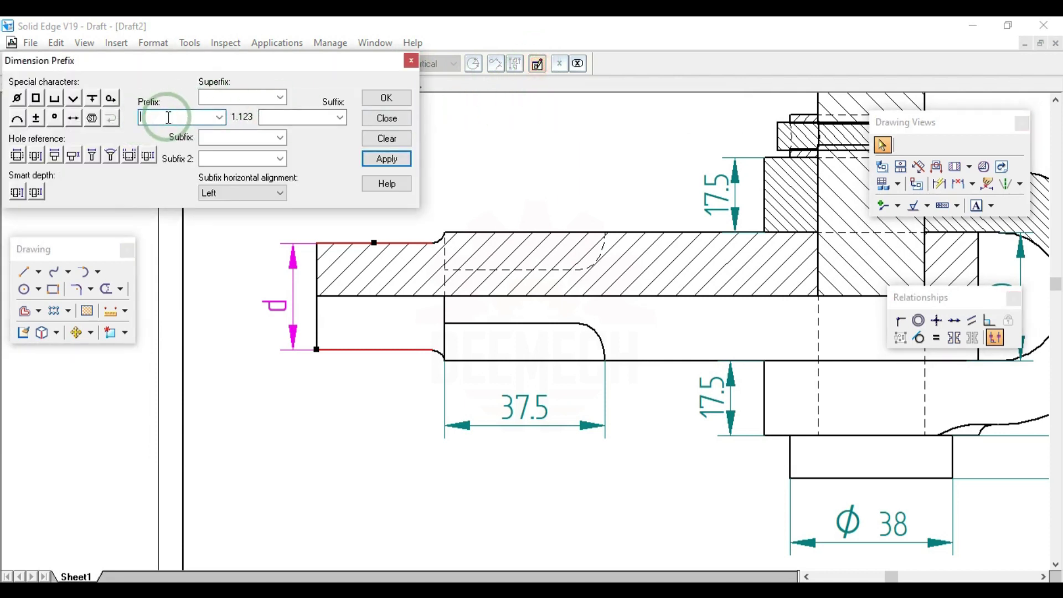
click(16, 98)
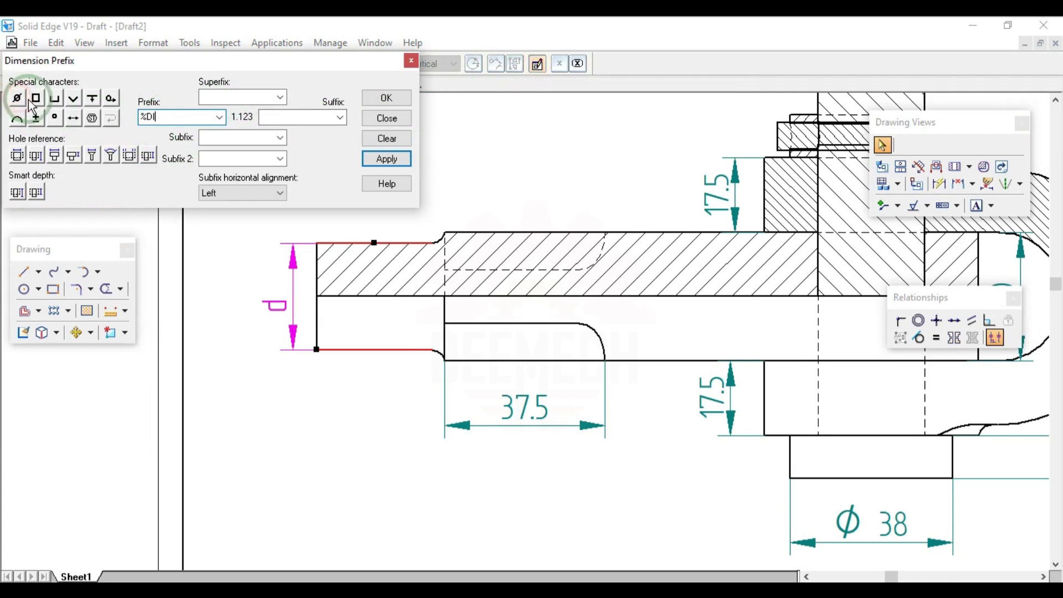
click(387, 98)
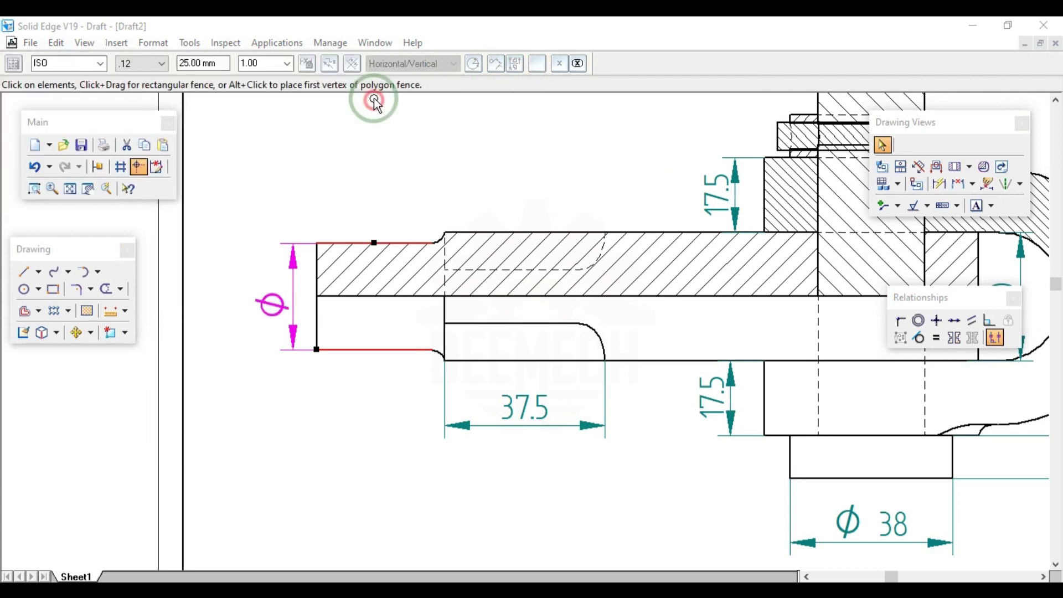
click(560, 64)
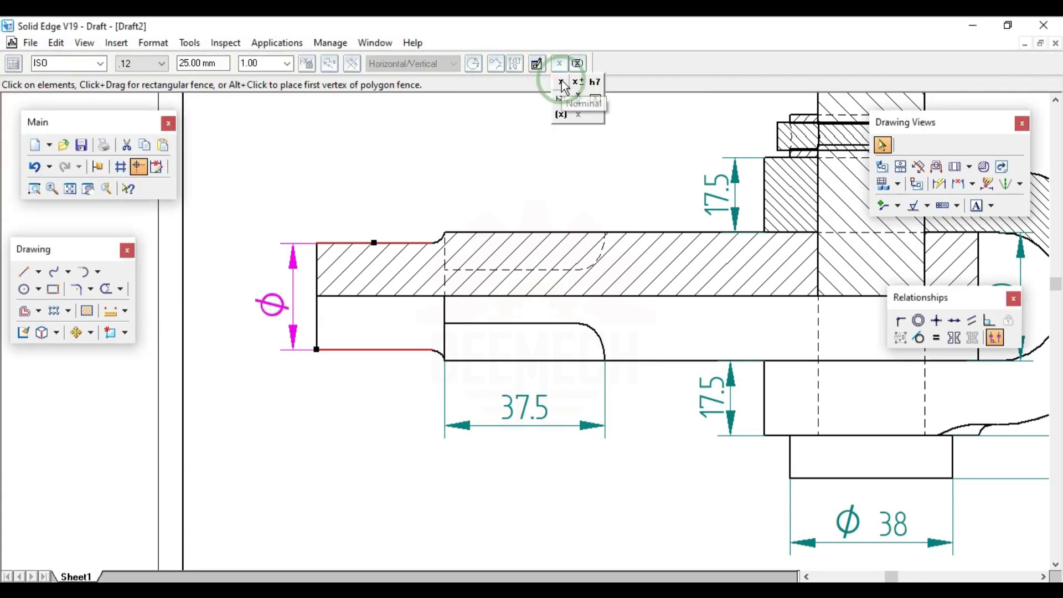
click(562, 87)
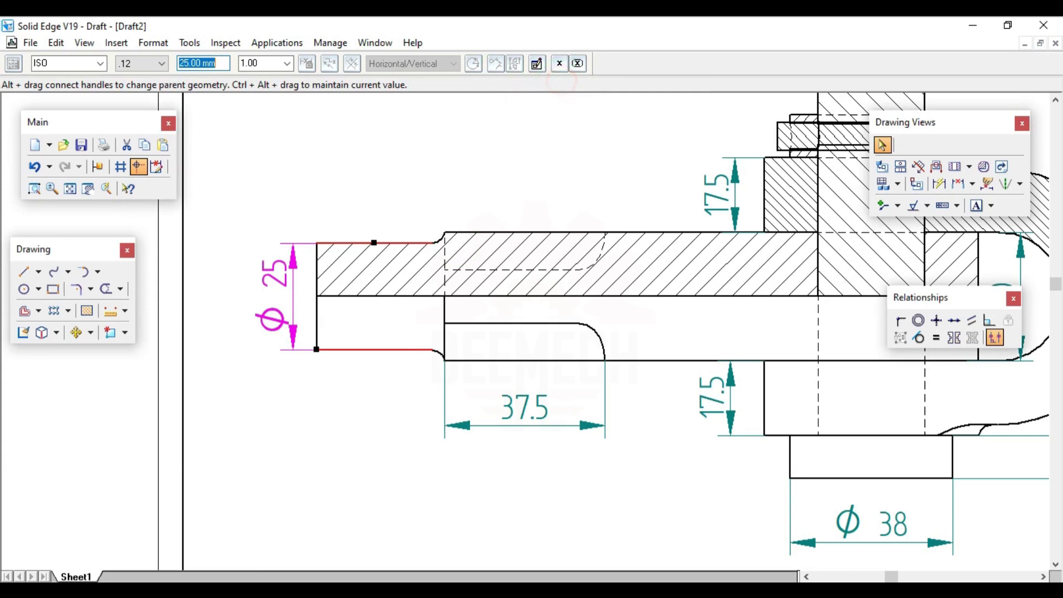
click(70, 189)
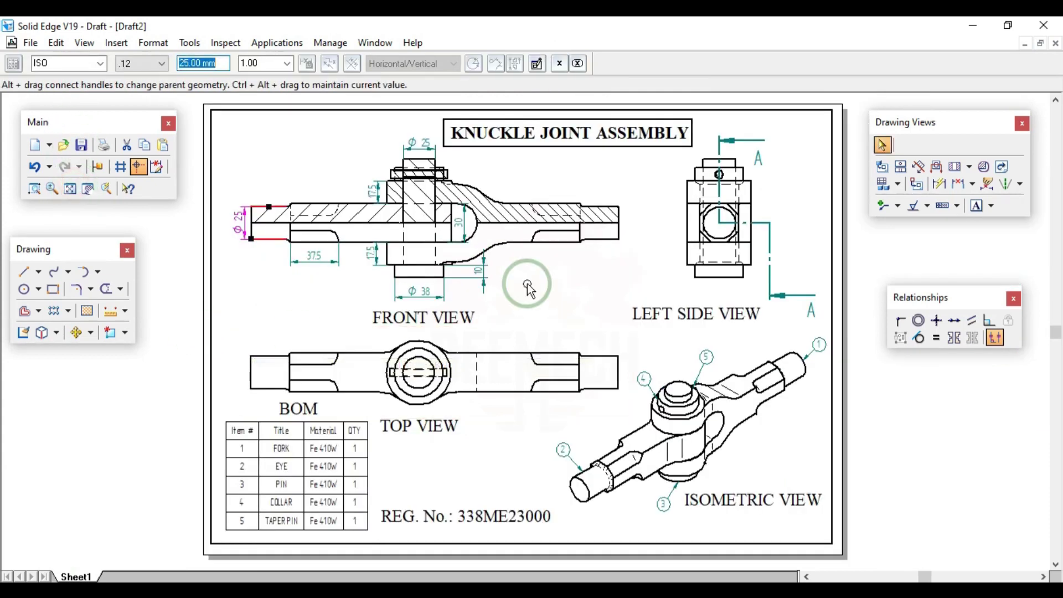
click(31, 43)
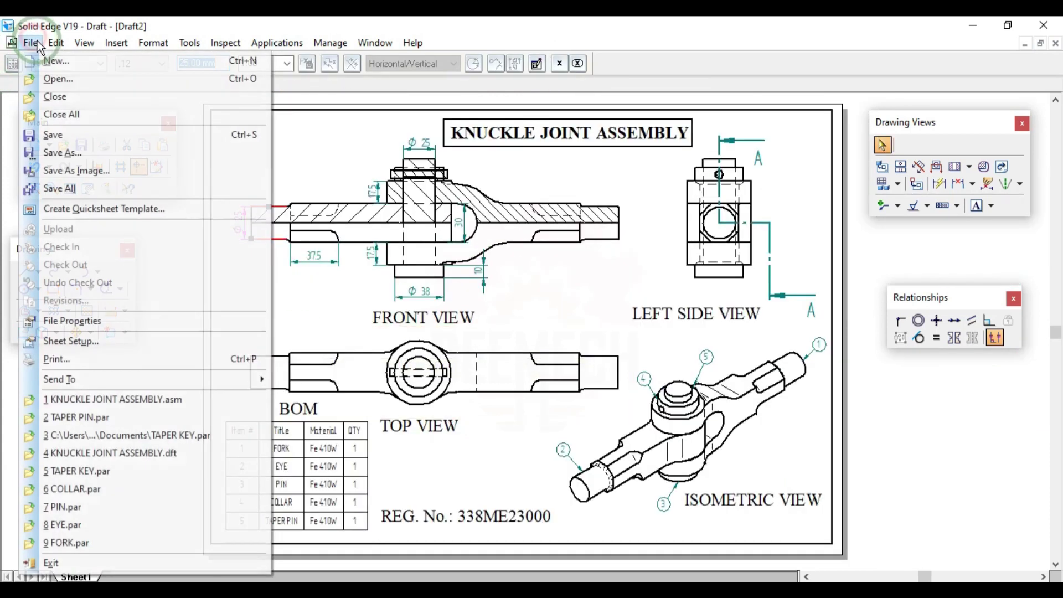
Save the drawing as KNUCKLE JOINT ASSEMBLY.dft in the Desktop's KNUCKLE JOINT ASSEMBLY folder
click(64, 134)
click(540, 202)
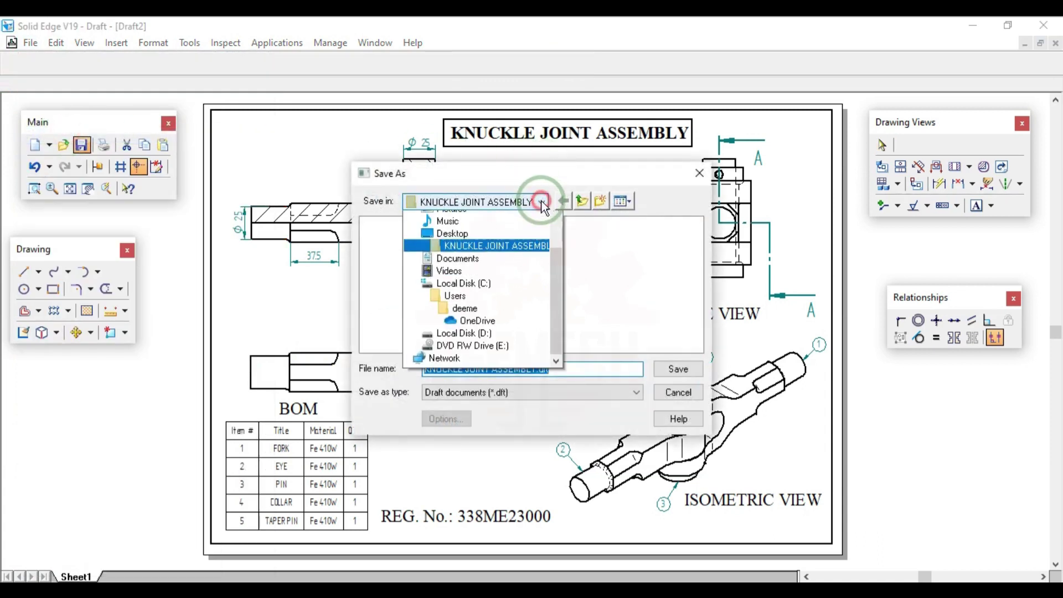
click(464, 244)
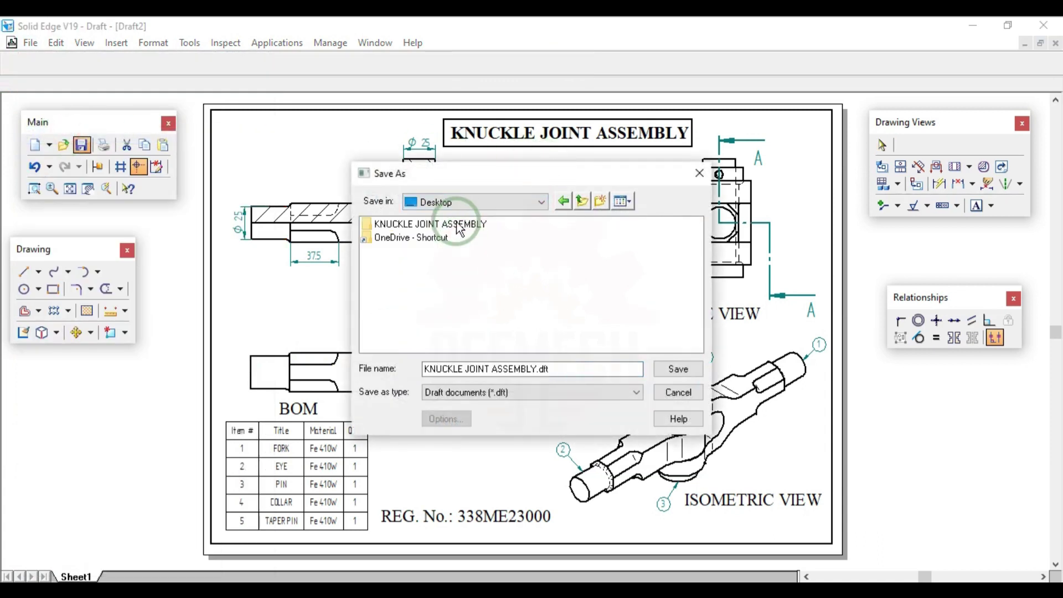
double_click(458, 228)
click(581, 346)
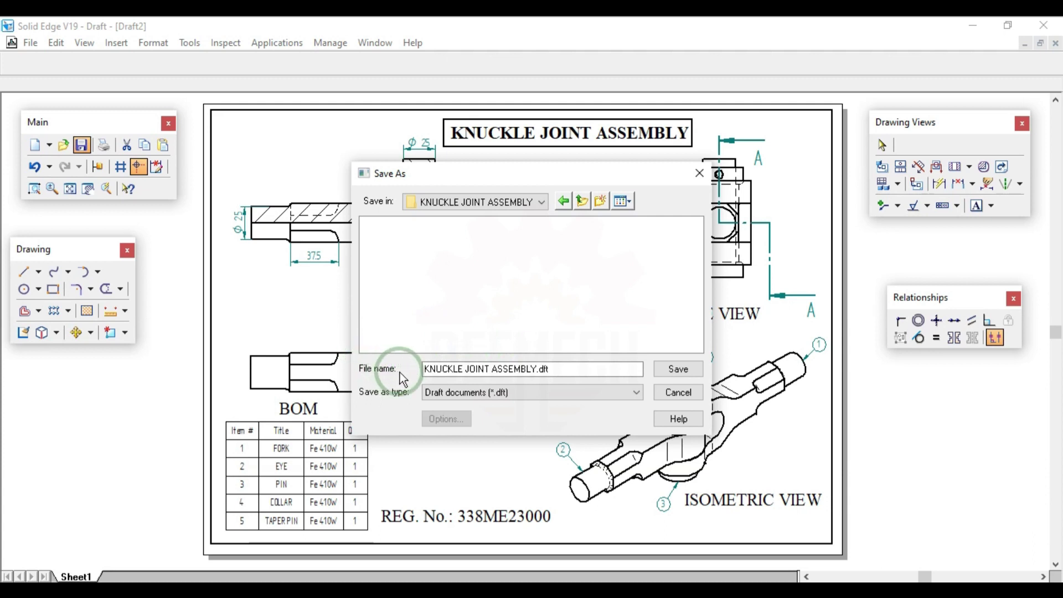
click(560, 373)
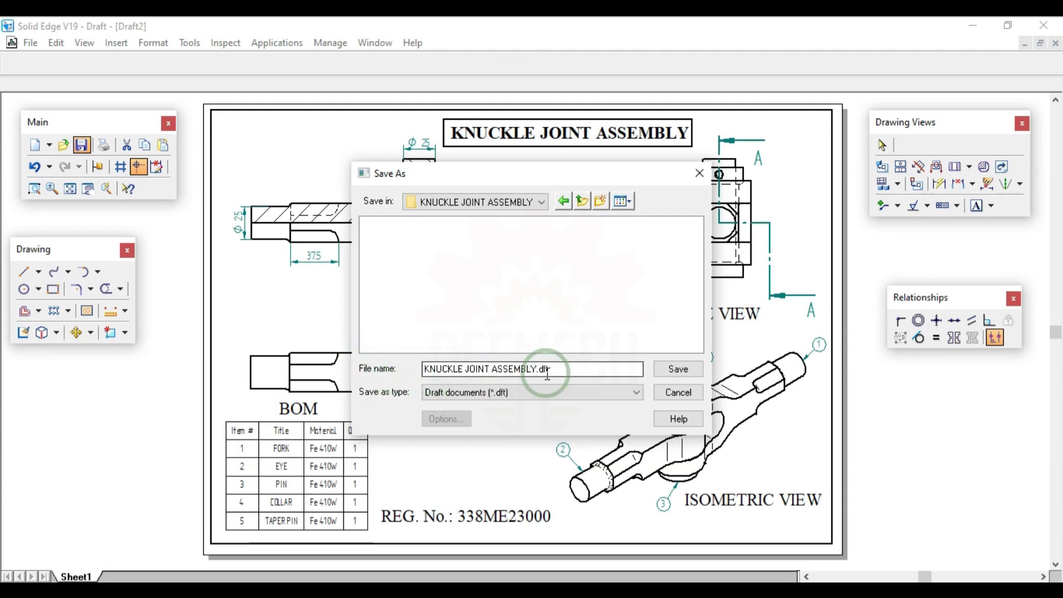
double_click(558, 371)
click(558, 371)
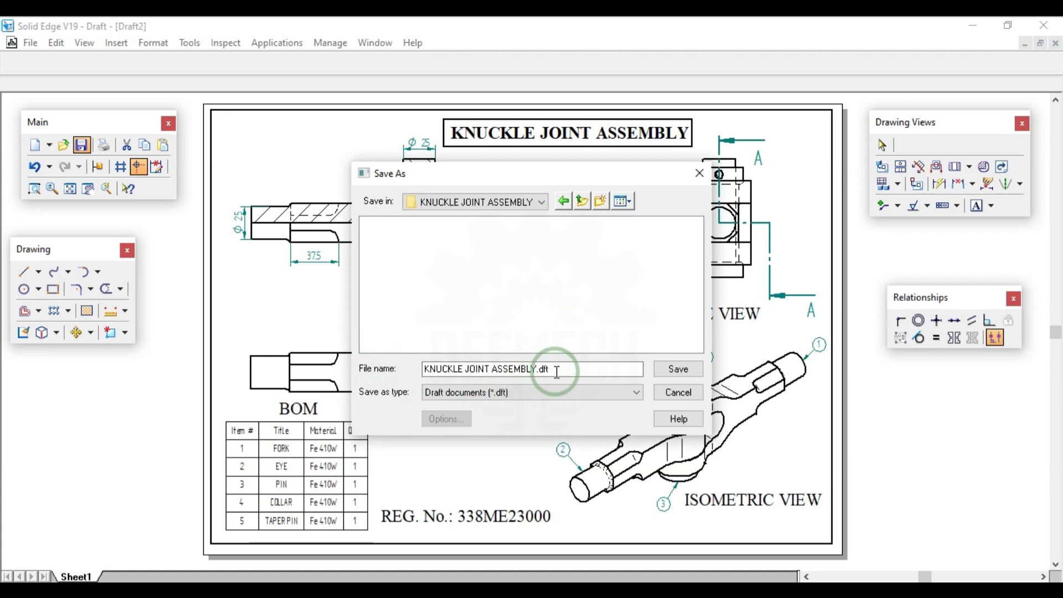
click(673, 368)
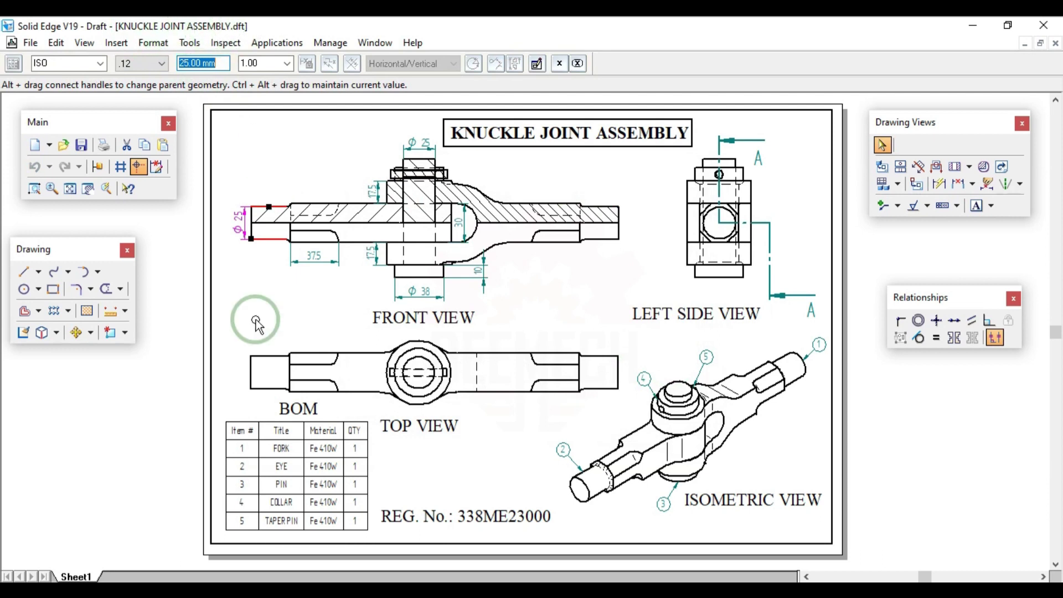
Print the sheet with the Microsoft Print to PDF printer
click(31, 43)
click(84, 360)
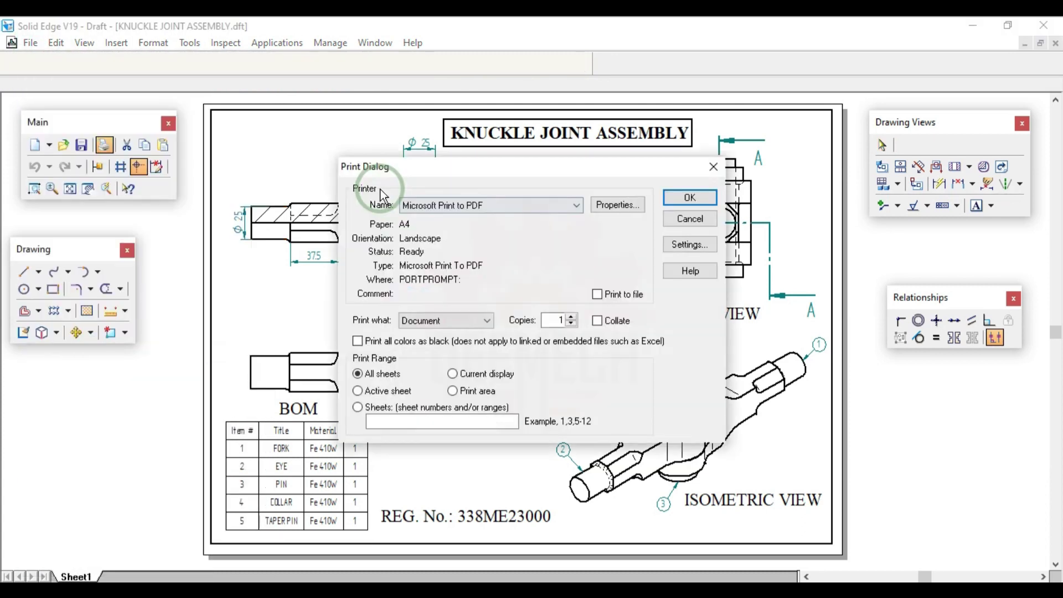
click(534, 205)
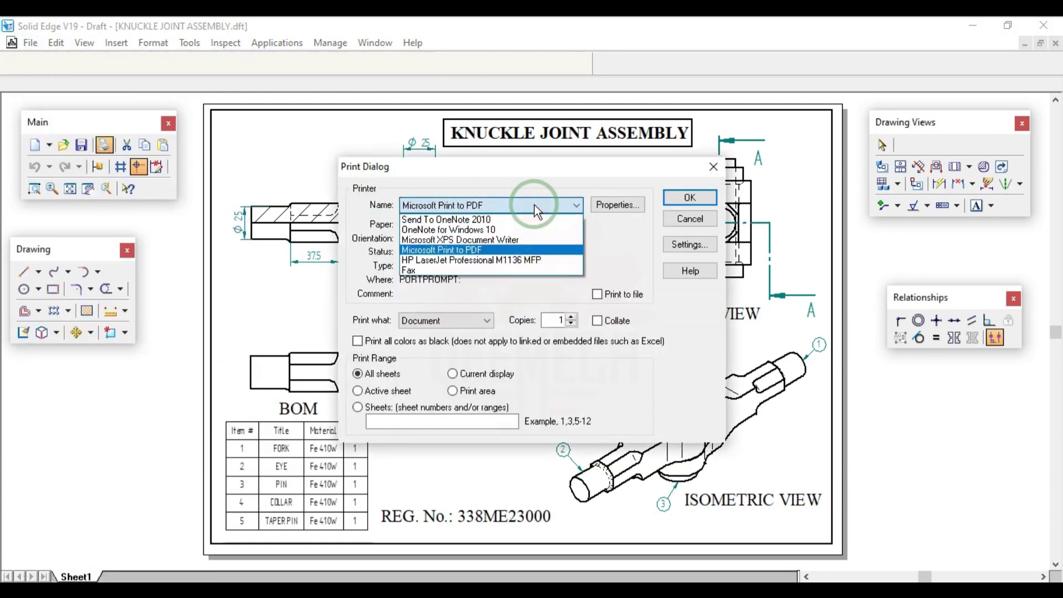
click(457, 252)
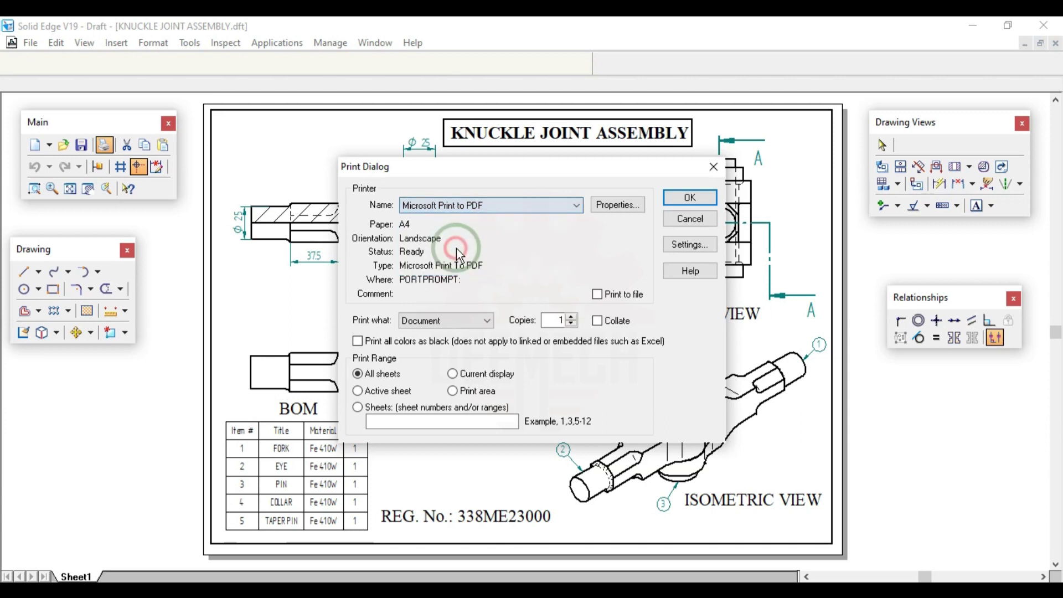
click(677, 201)
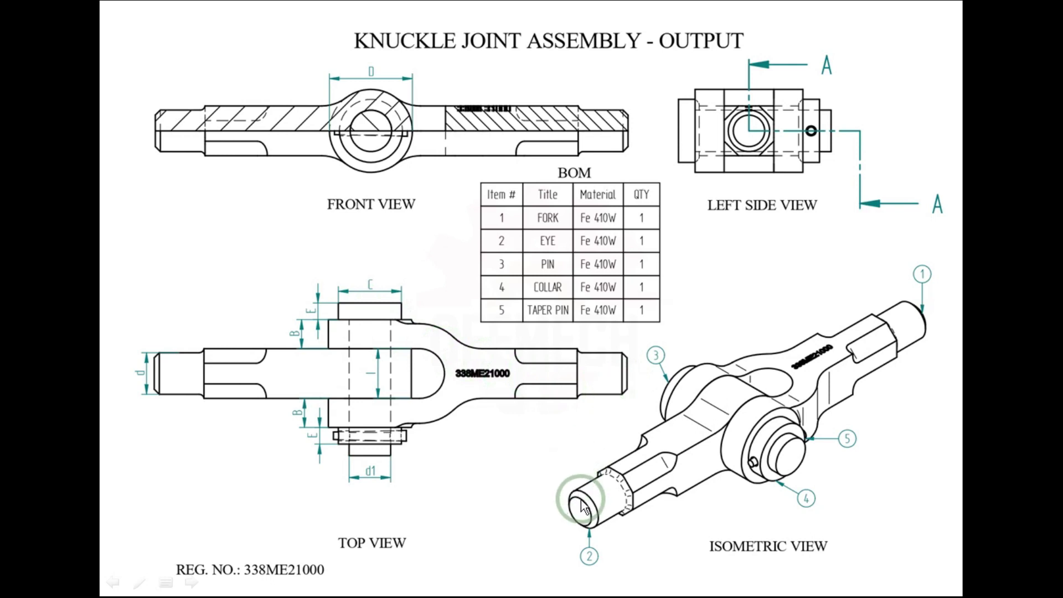
Advance the slideshow to the finished knuckle joint assembly drawing slide
key(Right)
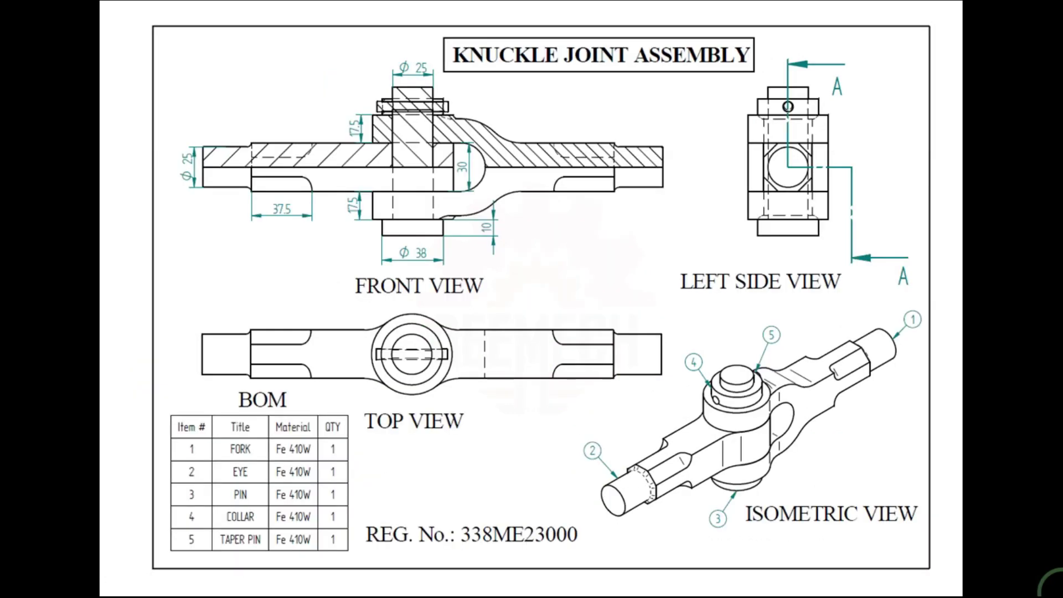